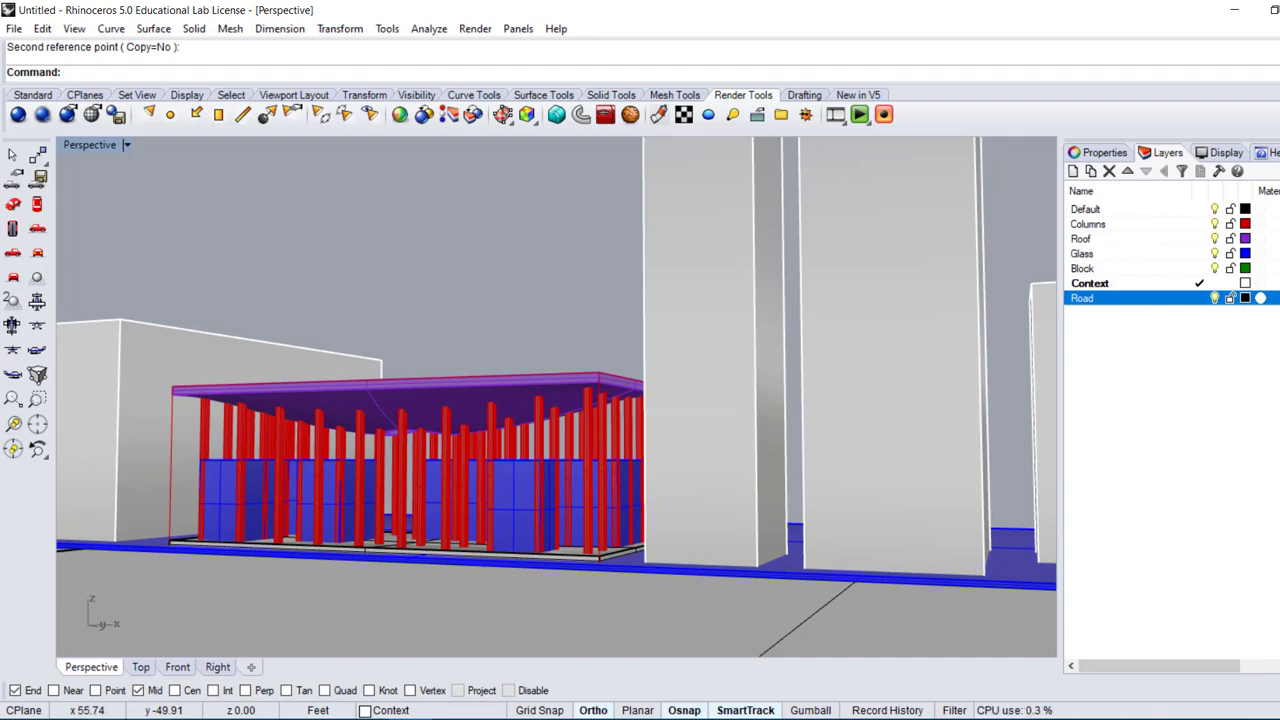
# Switch to the Chrome window, open a new tab and close every other tab except the Brazil for Rhino materials page.
pyautogui.moveTo(196, 719)
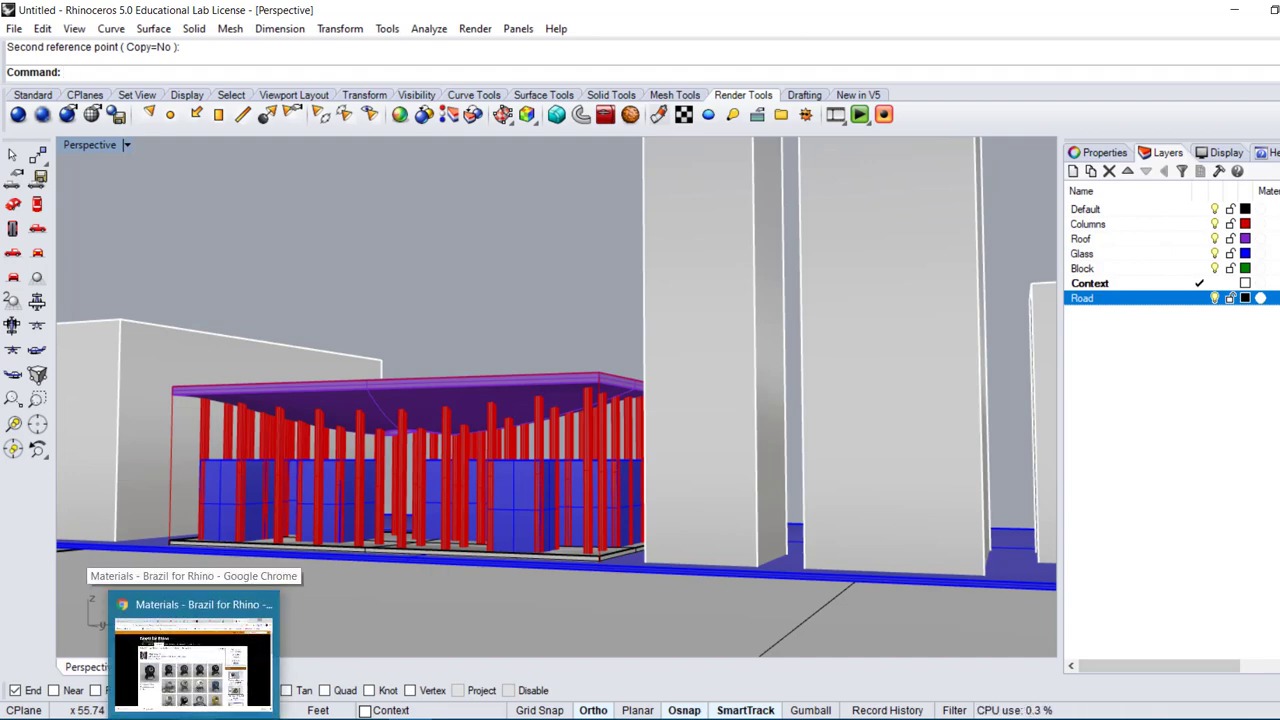
pyautogui.click(193, 660)
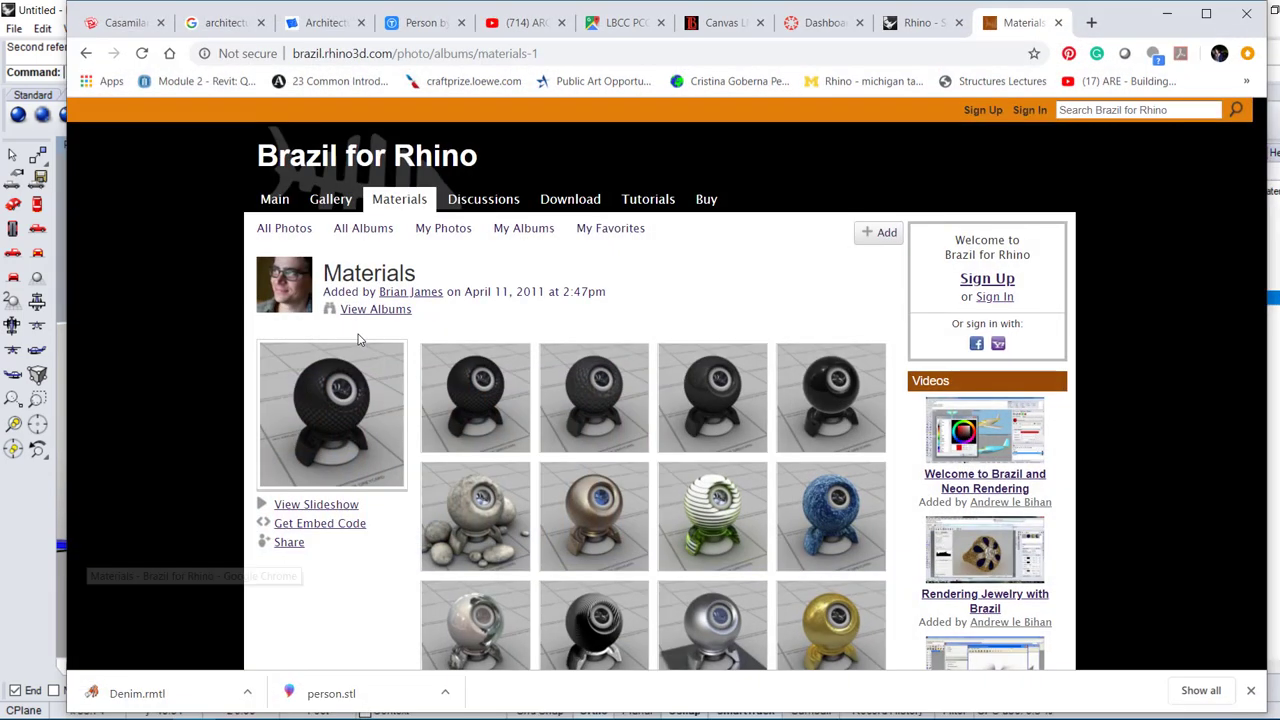
pyautogui.click(1091, 23)
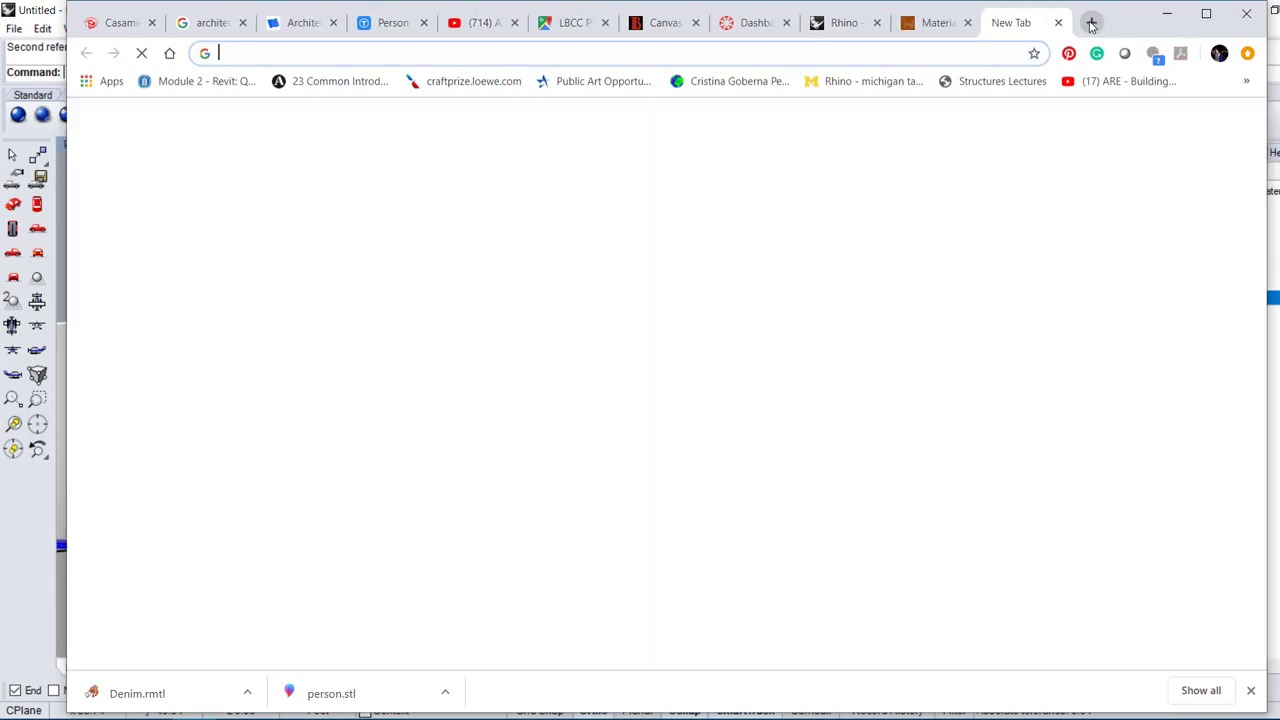
pyautogui.click(877, 22)
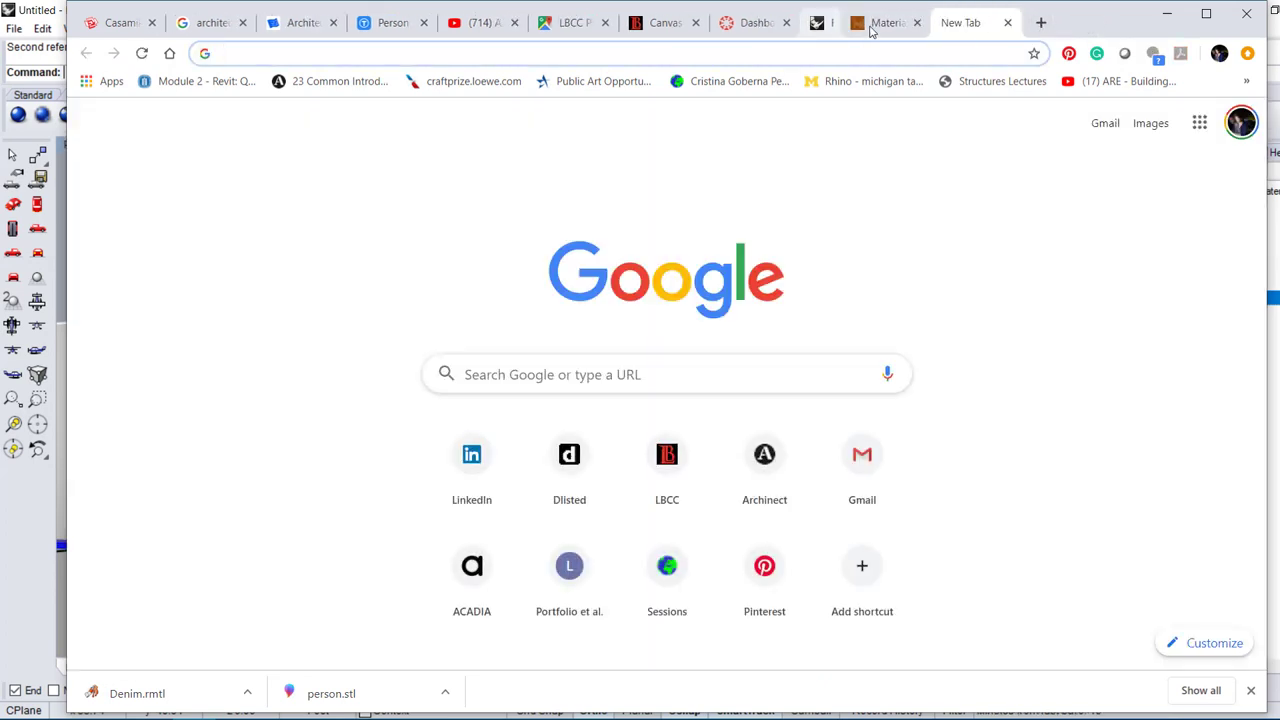
pyautogui.click(787, 24)
pyautogui.click(684, 24)
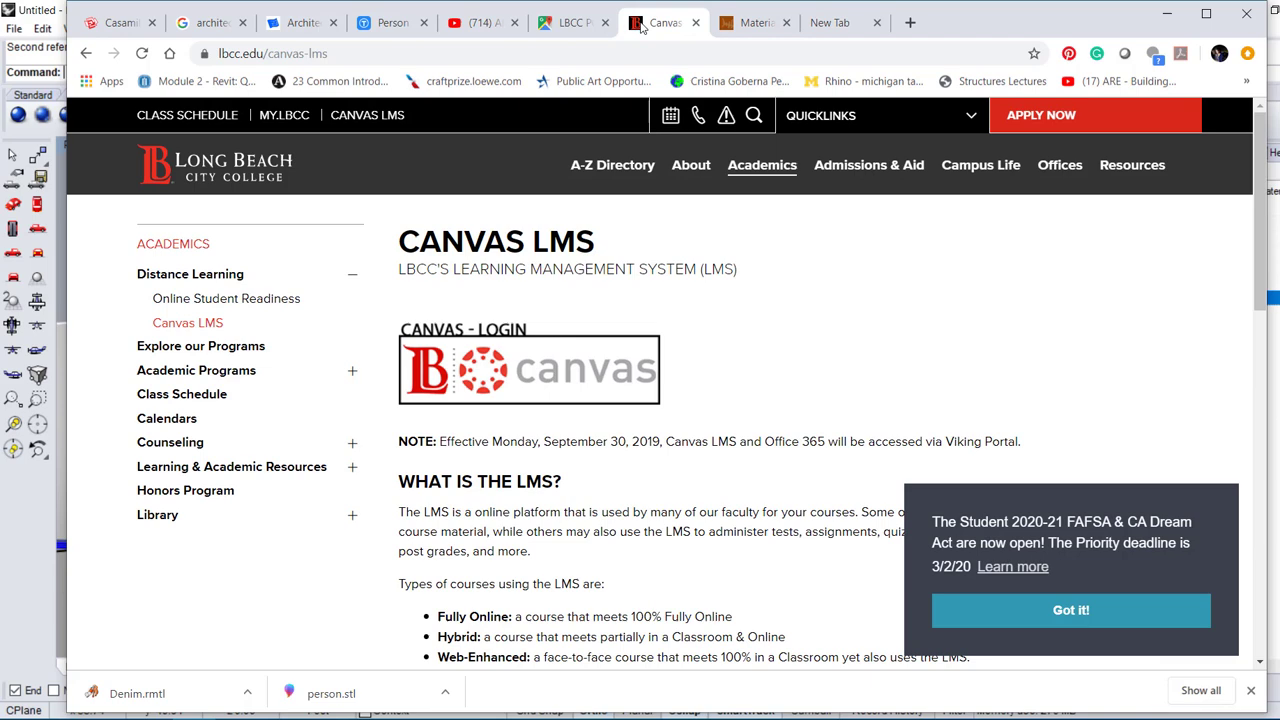
pyautogui.click(696, 23)
pyautogui.click(605, 22)
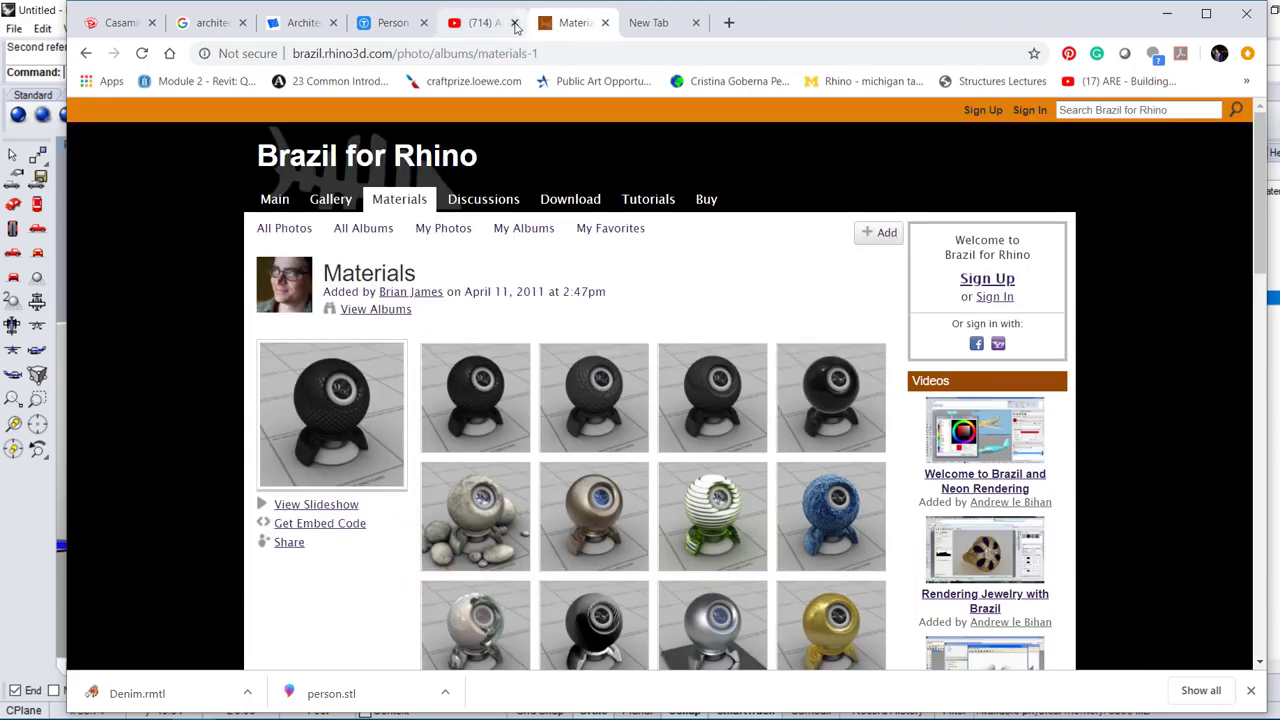
pyautogui.click(515, 22)
pyautogui.click(424, 22)
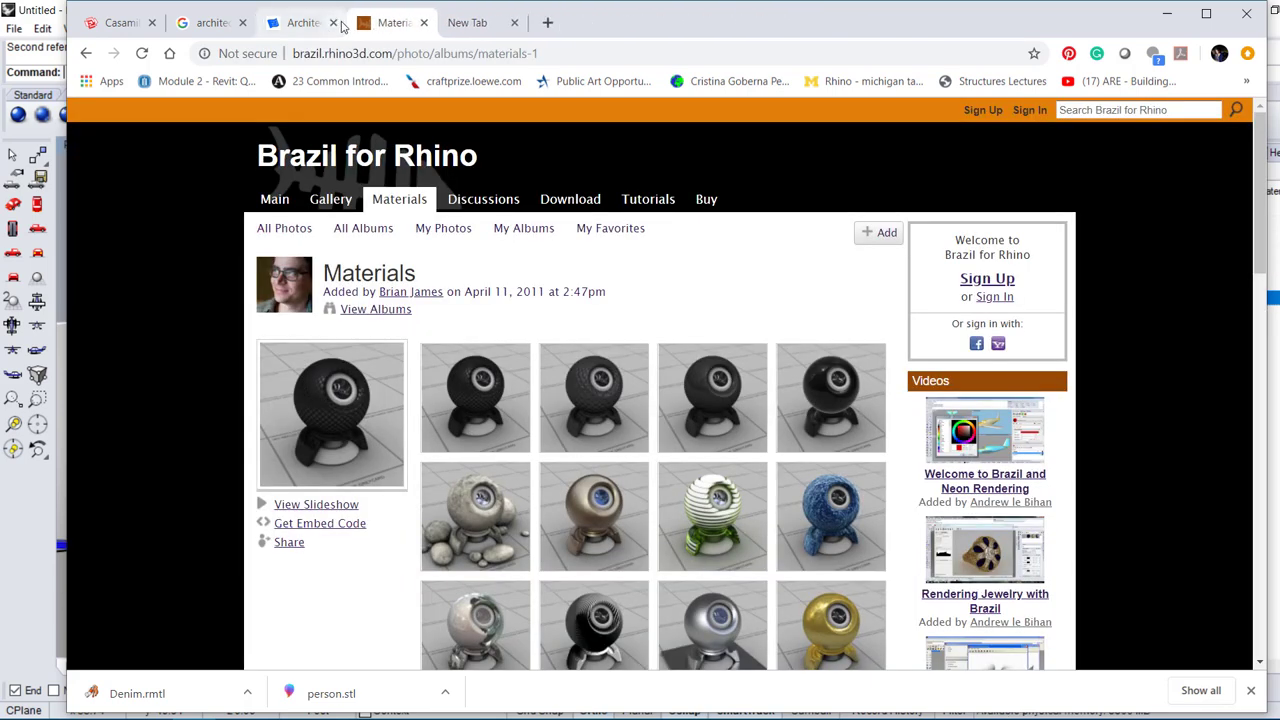
pyautogui.click(333, 22)
pyautogui.click(242, 22)
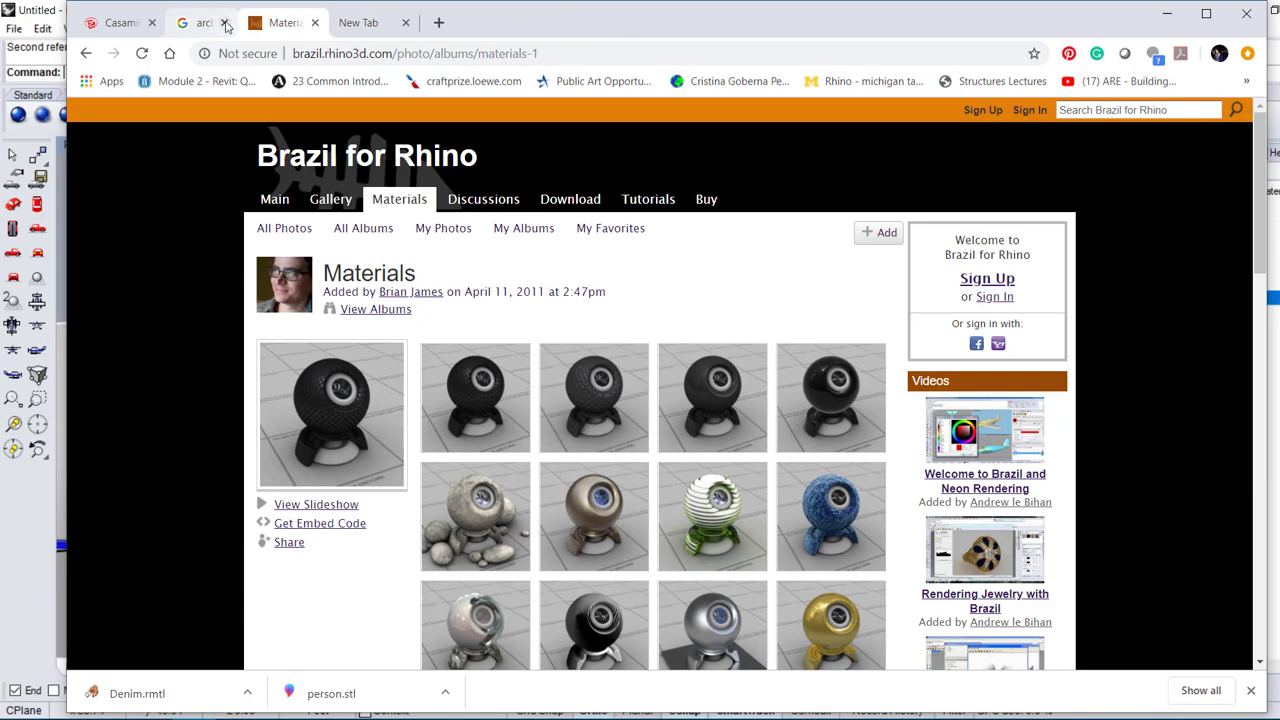
pyautogui.click(152, 24)
# Search Google for "architecture rendering" in the new tab and show the image results.
pyautogui.click(188, 22)
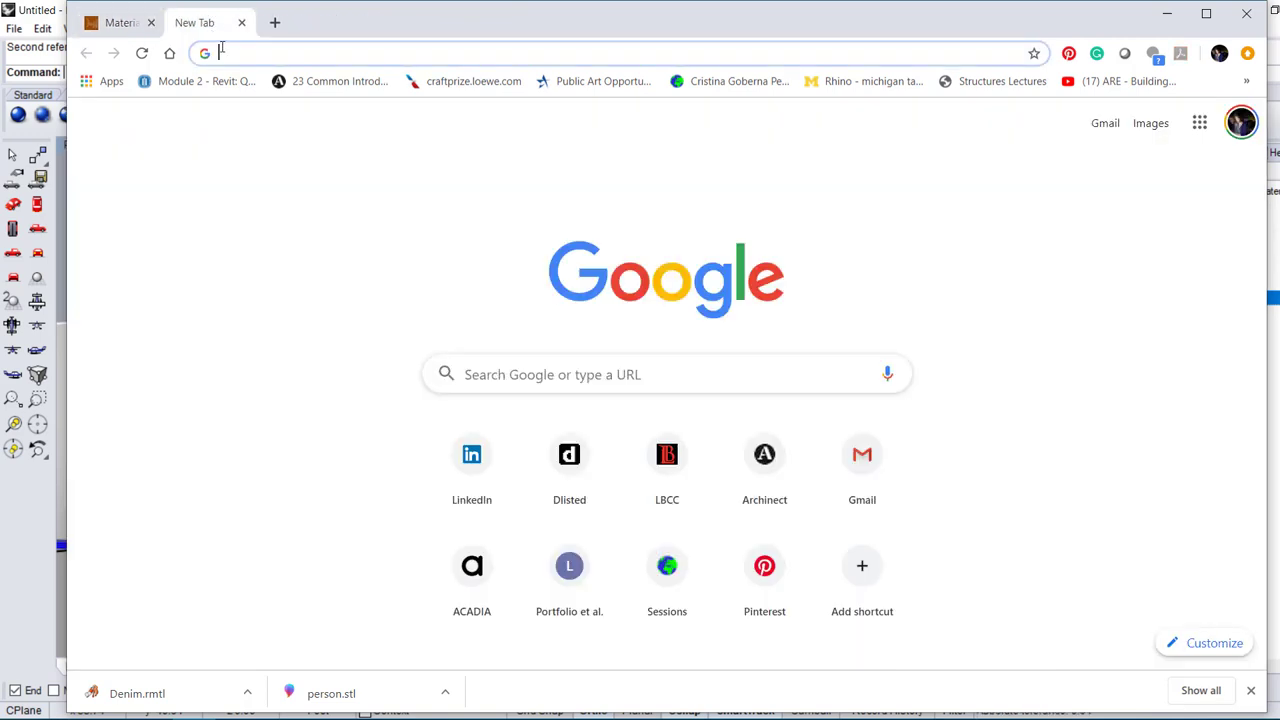
pyautogui.write('architecture r')
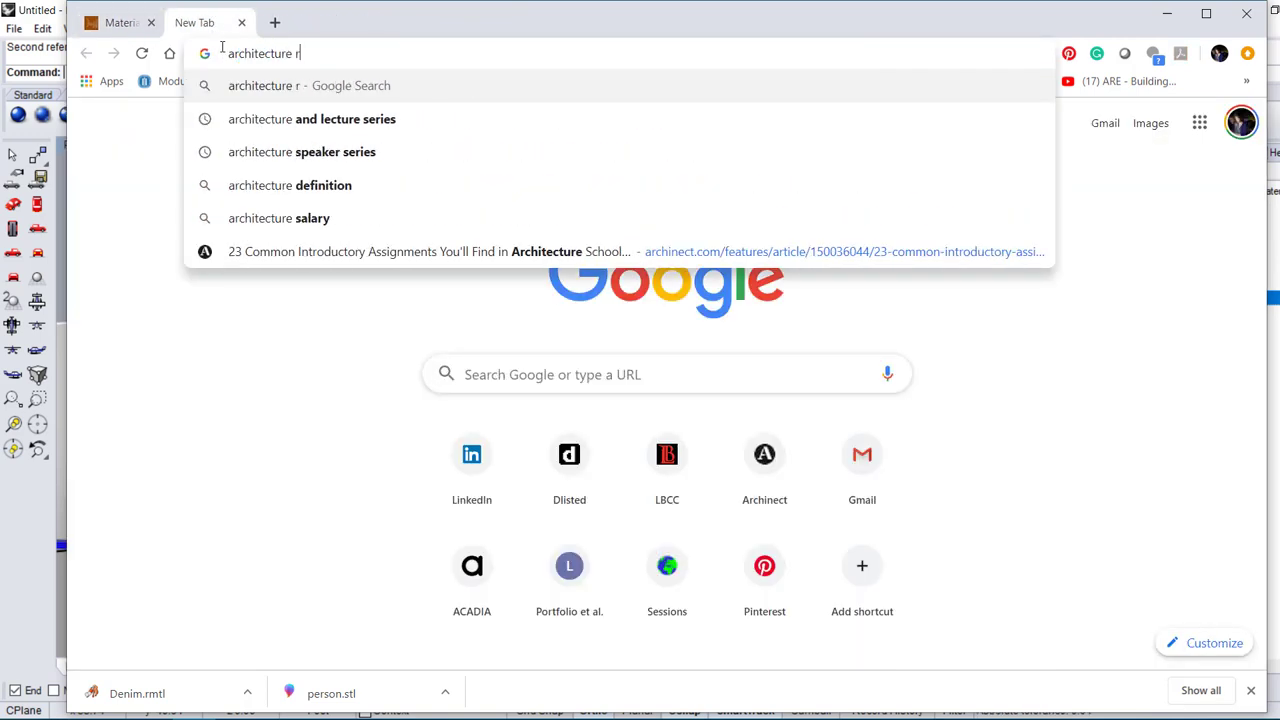
pyautogui.write('ending')
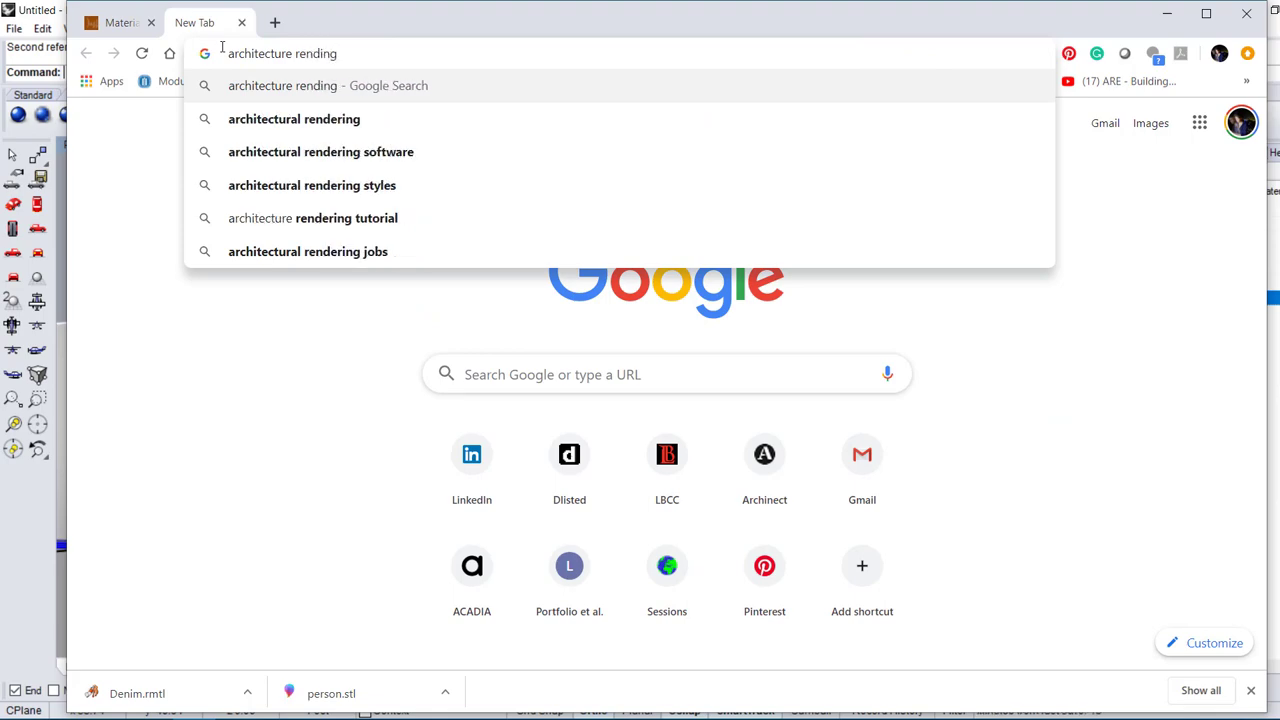
pyautogui.press('BackSpace')
pyautogui.press('BackSpace')
pyautogui.press('BackSpace')
pyautogui.write('ering')
pyautogui.press('Return')
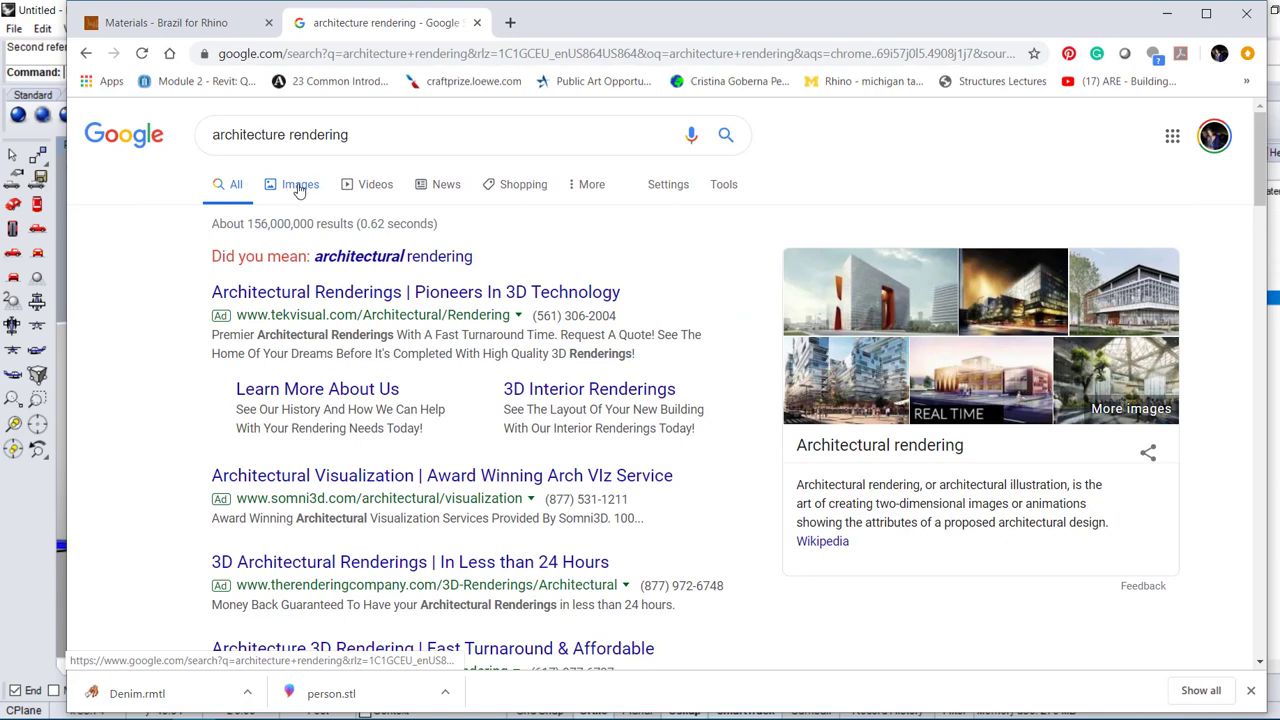
pyautogui.click(298, 187)
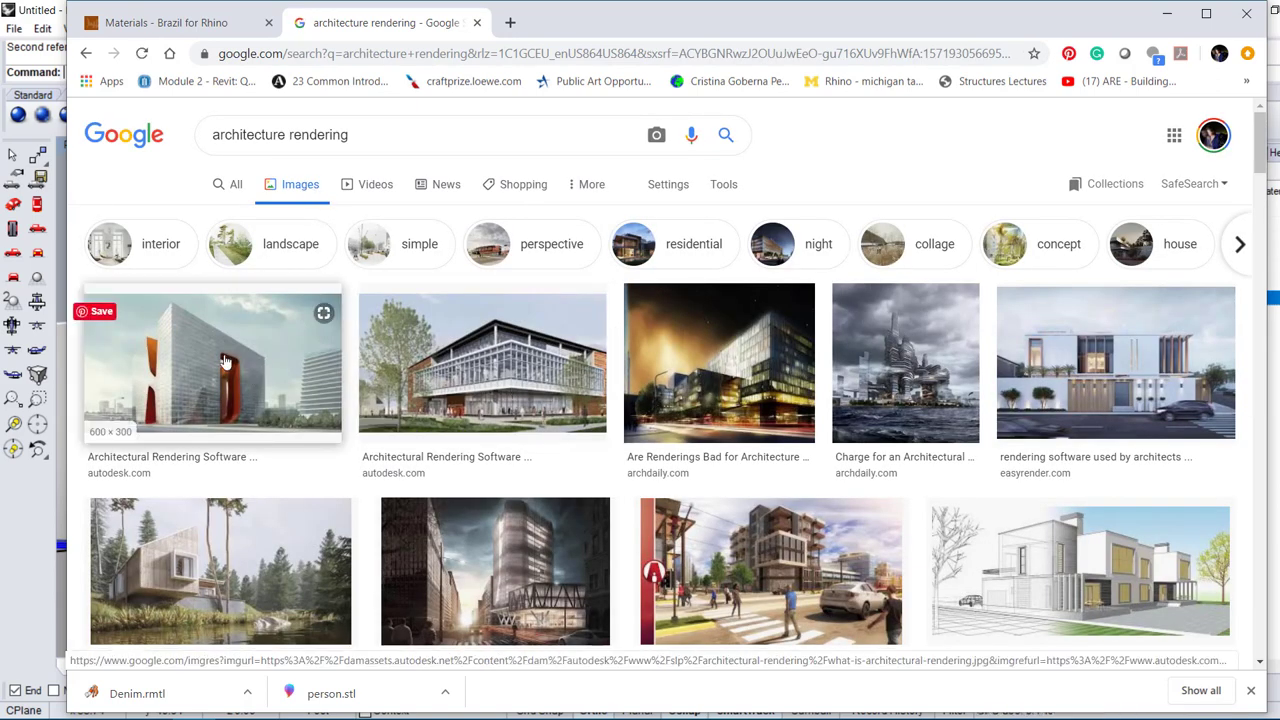
# Preview the Autodesk cube building rendering and the cl3ver house image that is half line drawing, half rendered.
pyautogui.click(255, 360)
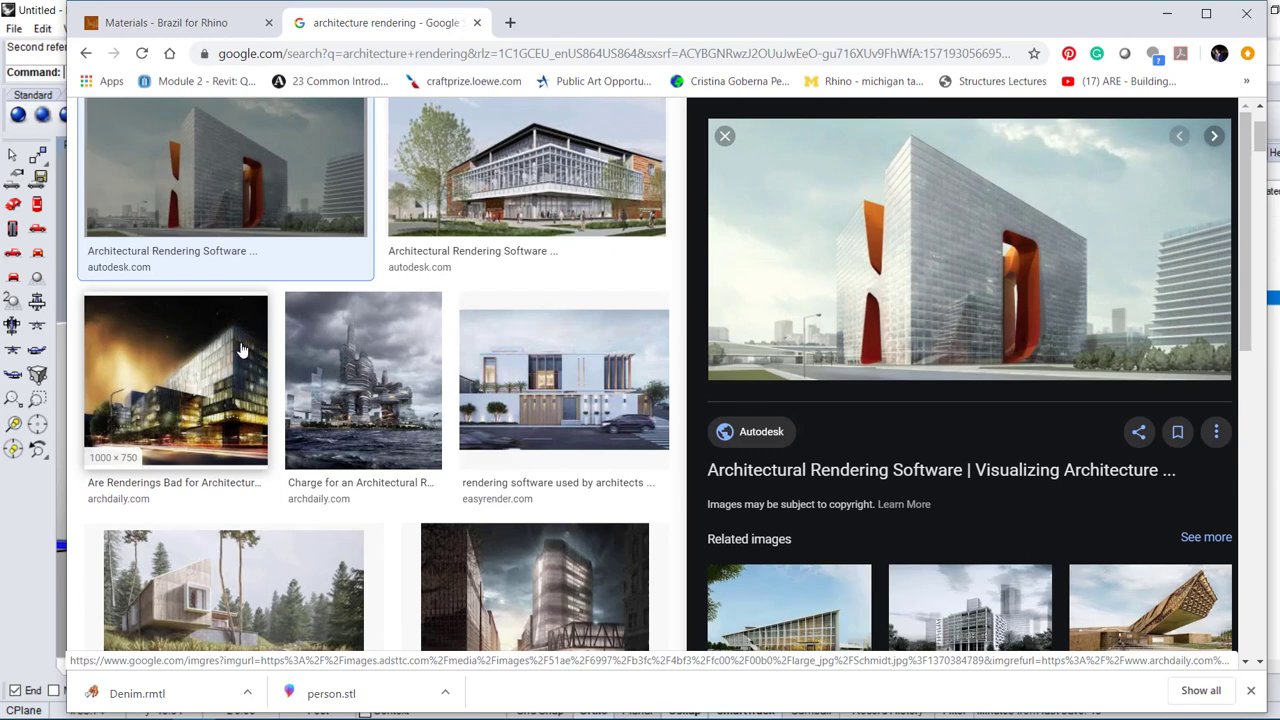
pyautogui.scroll(-3, 486, 400)
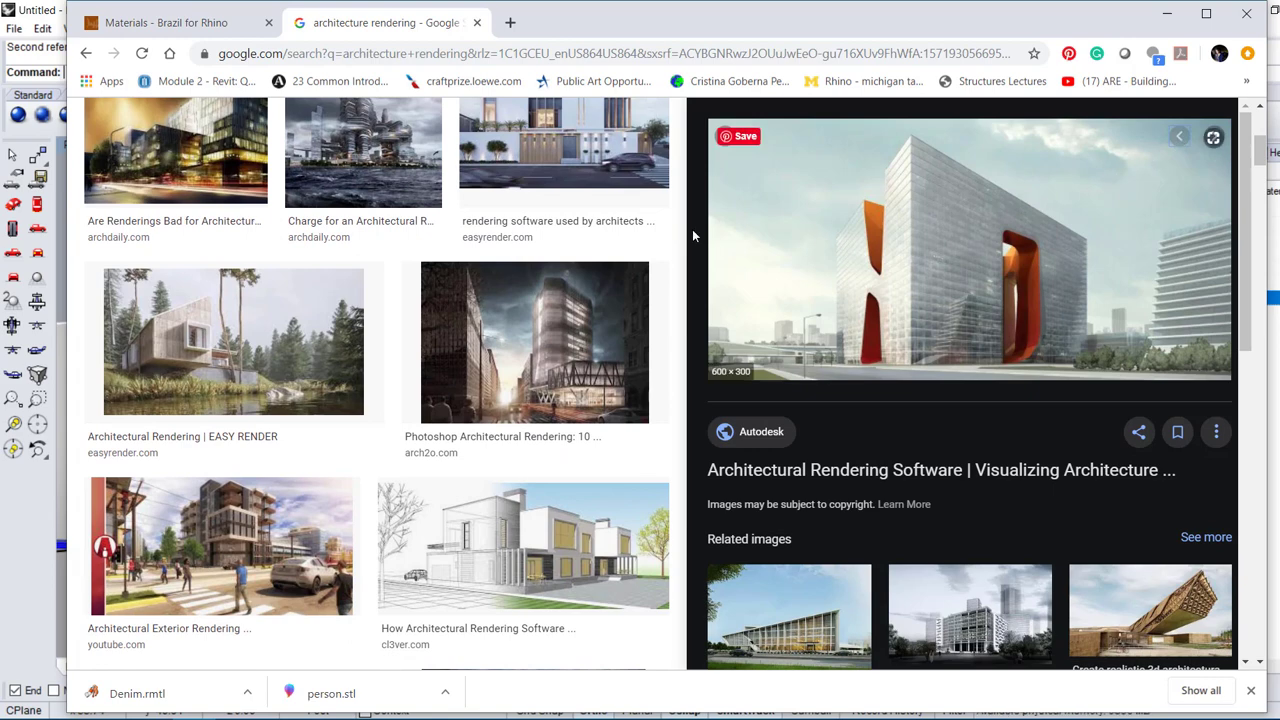
pyautogui.scroll(-4, 603, 257)
pyautogui.click(524, 193)
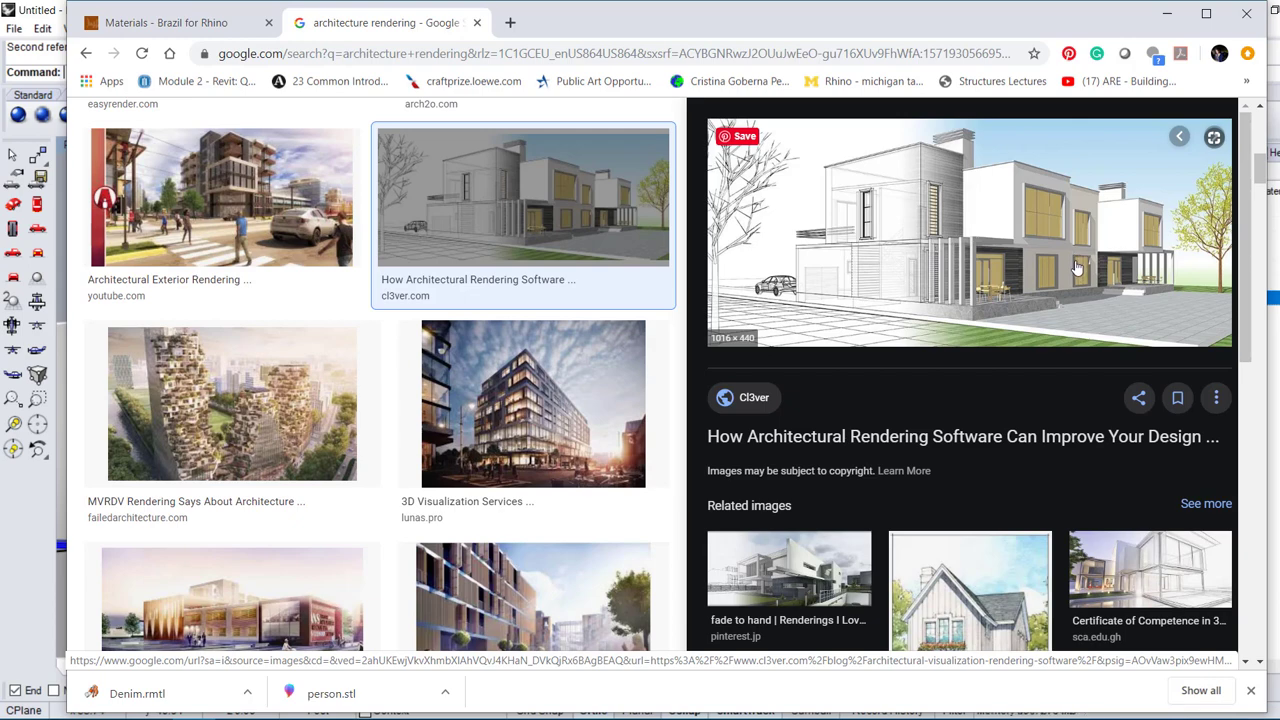
# Search Google for "hand rendering architecture" and show the image results.
pyautogui.click(396, 57)
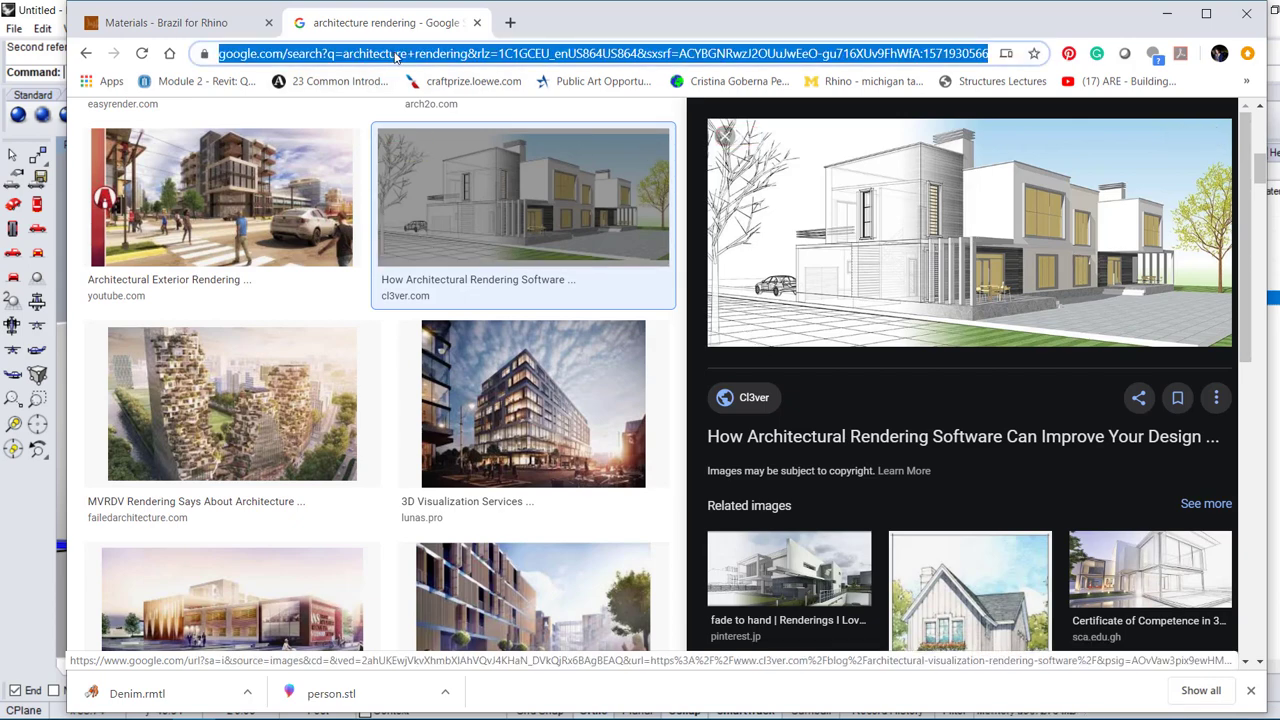
pyautogui.write('hand ')
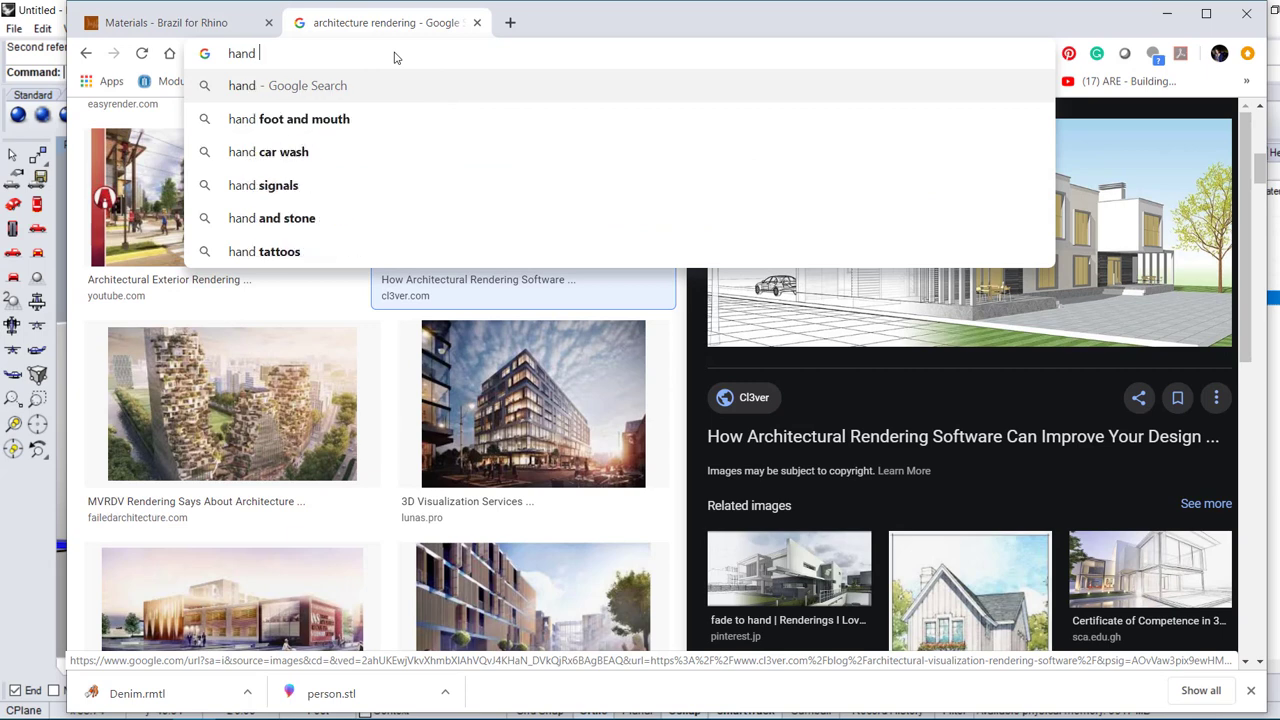
pyautogui.write('rendering ')
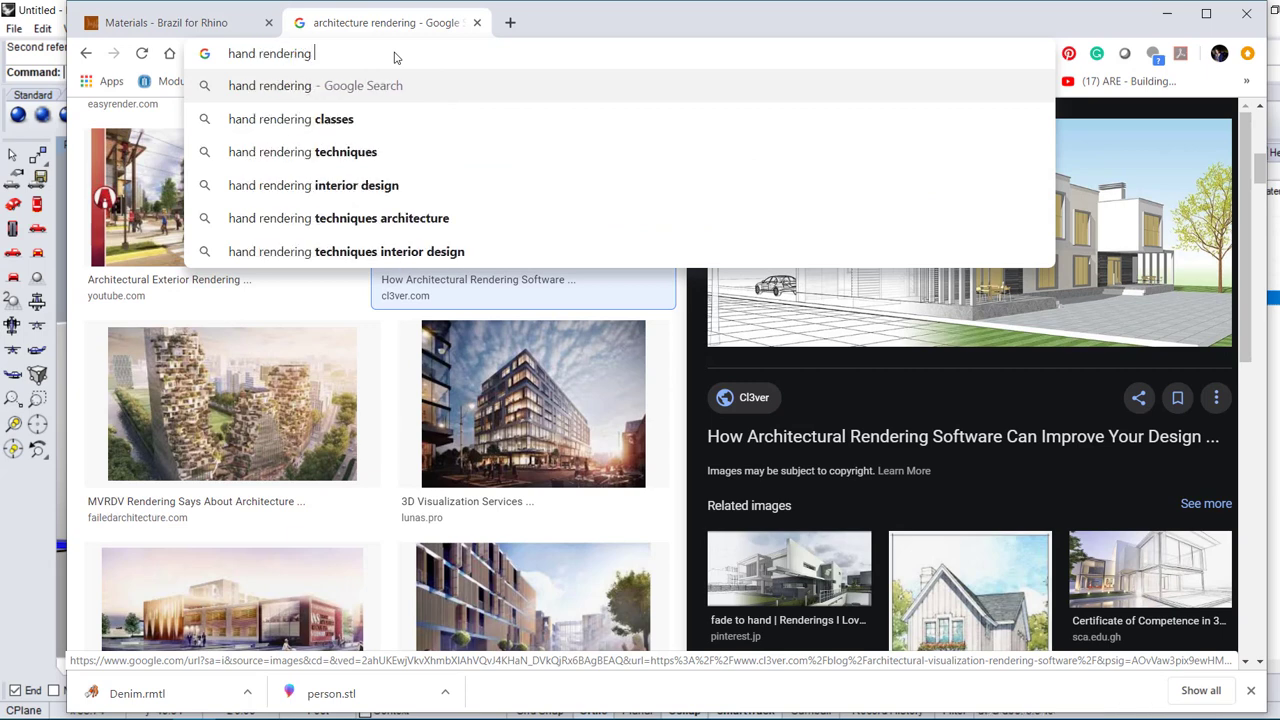
pyautogui.write('architecture')
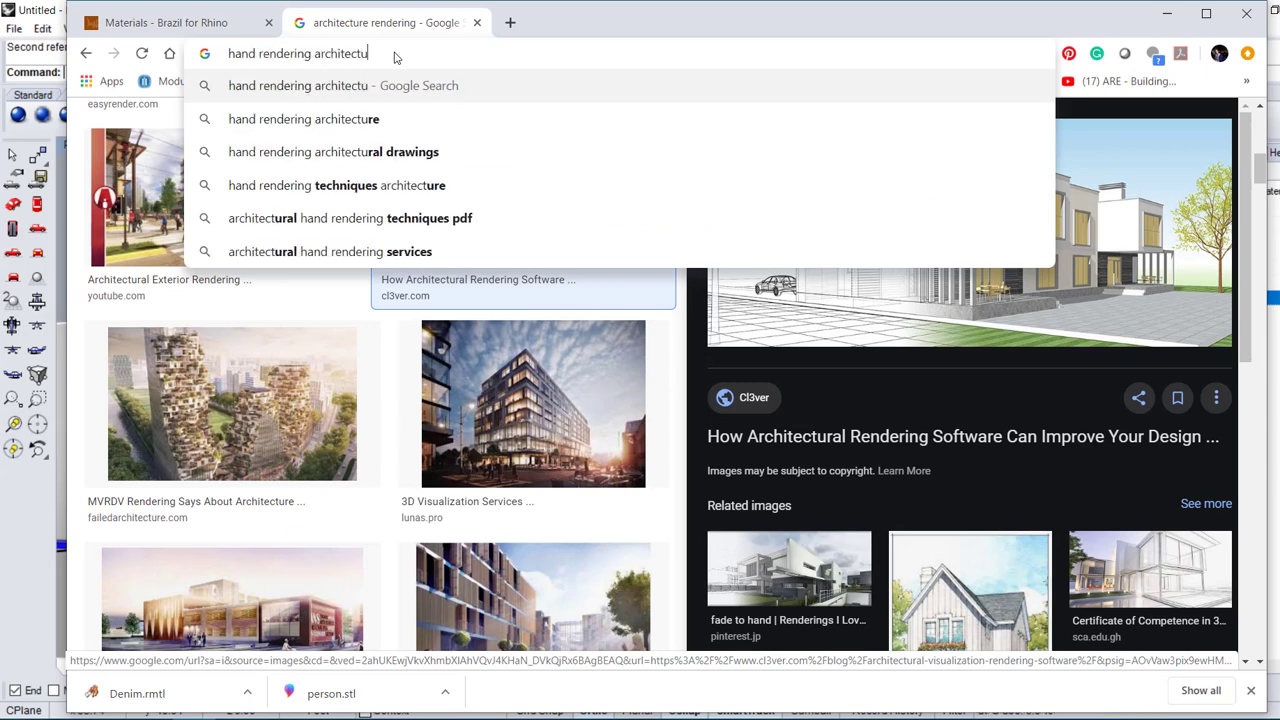
pyautogui.press('Return')
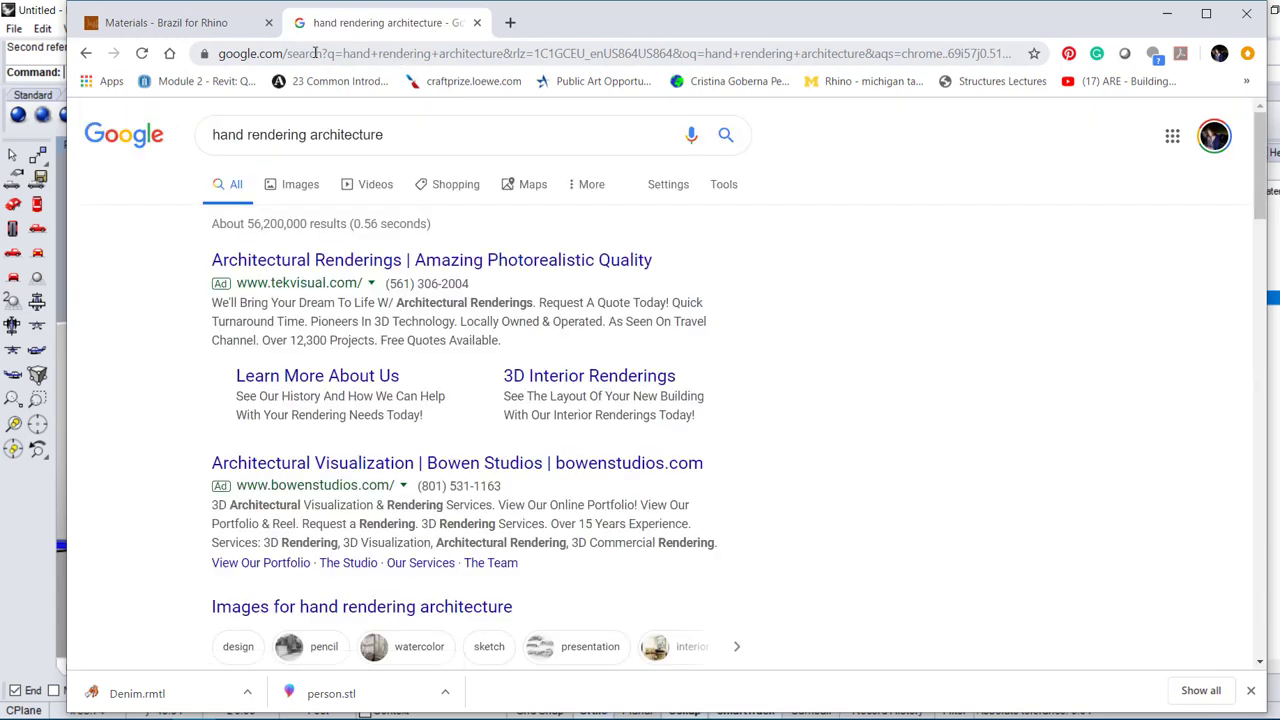
pyautogui.click(296, 185)
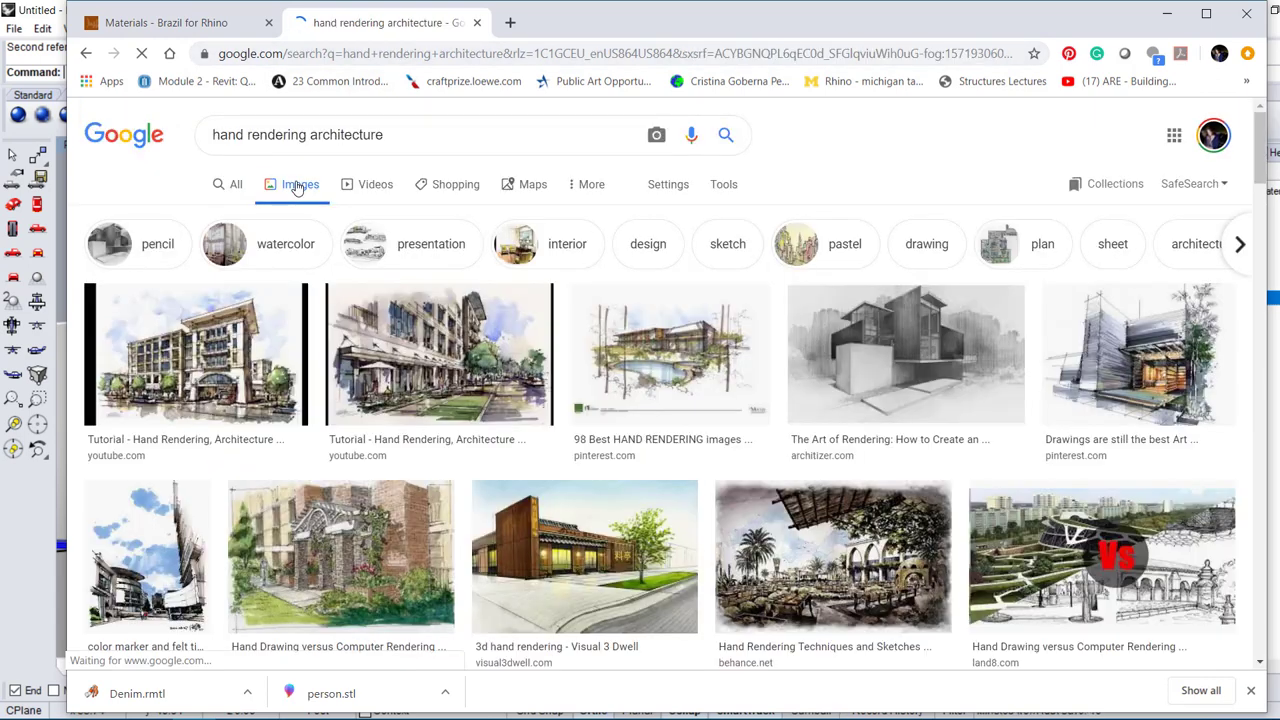
# Preview the Pinterest hand rendering and the Downer's Grove tutorial image, open the tutorial's YouTube page and return to the image results.
pyautogui.click(668, 354)
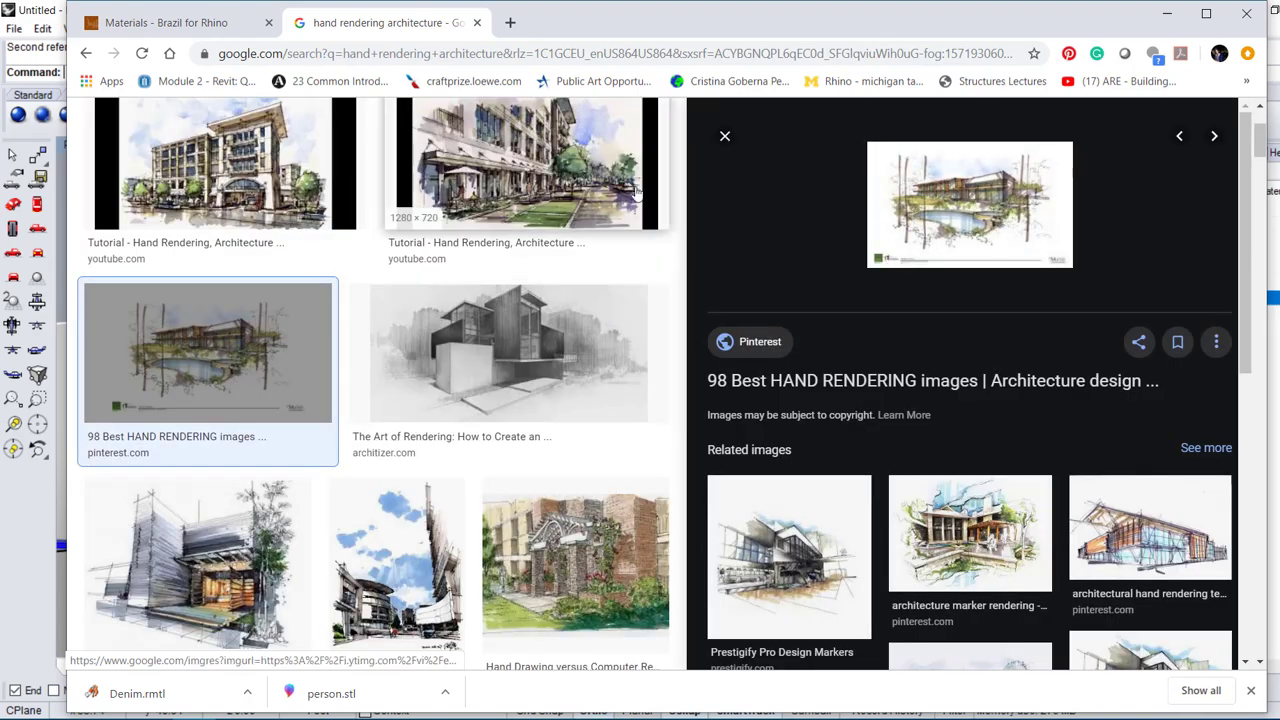
pyautogui.click(203, 168)
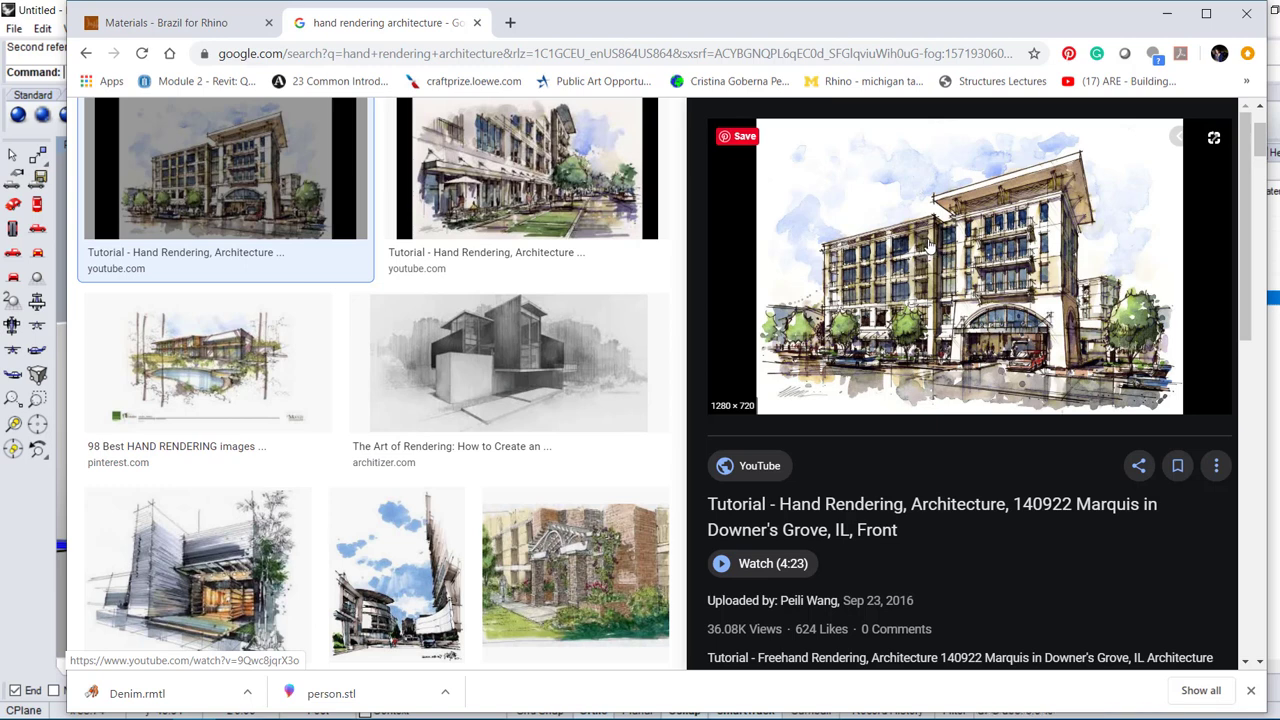
pyautogui.click(953, 287)
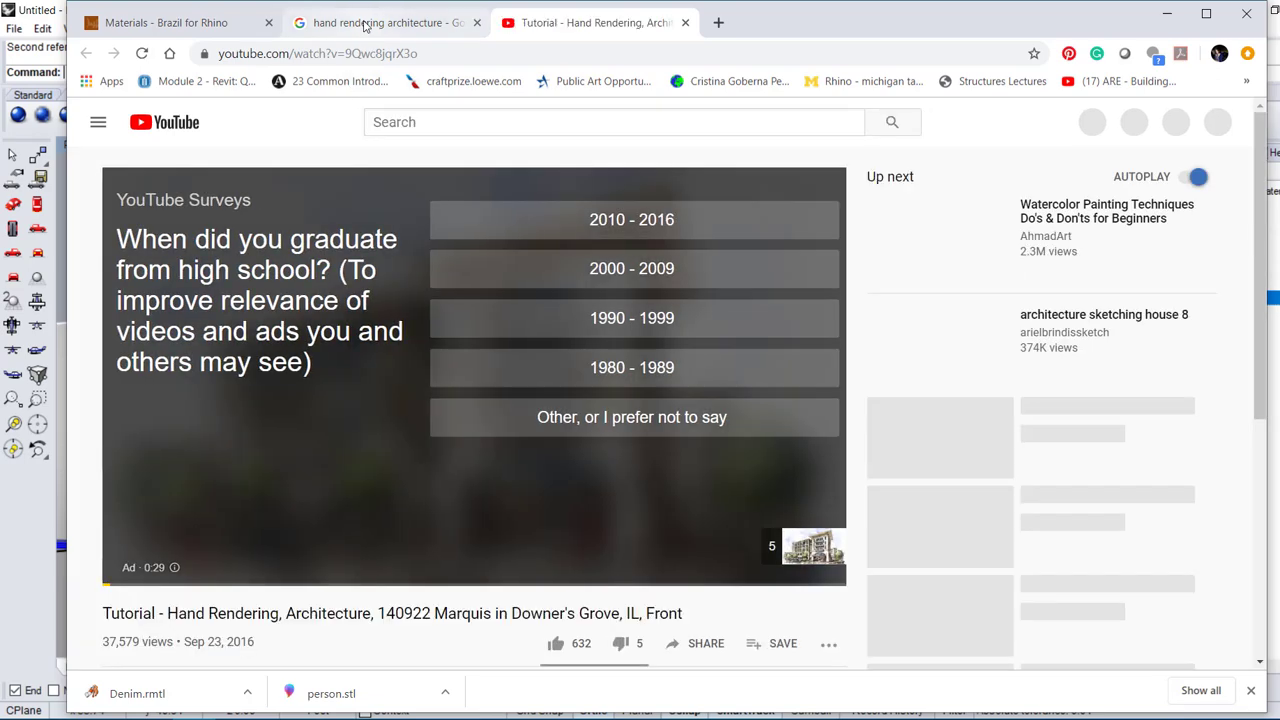
pyautogui.click(370, 24)
# Preview the Lot 6 full color hand rendering of a house and the rapid watercolor rendering of a living room.
pyautogui.scroll(-3, 428, 381)
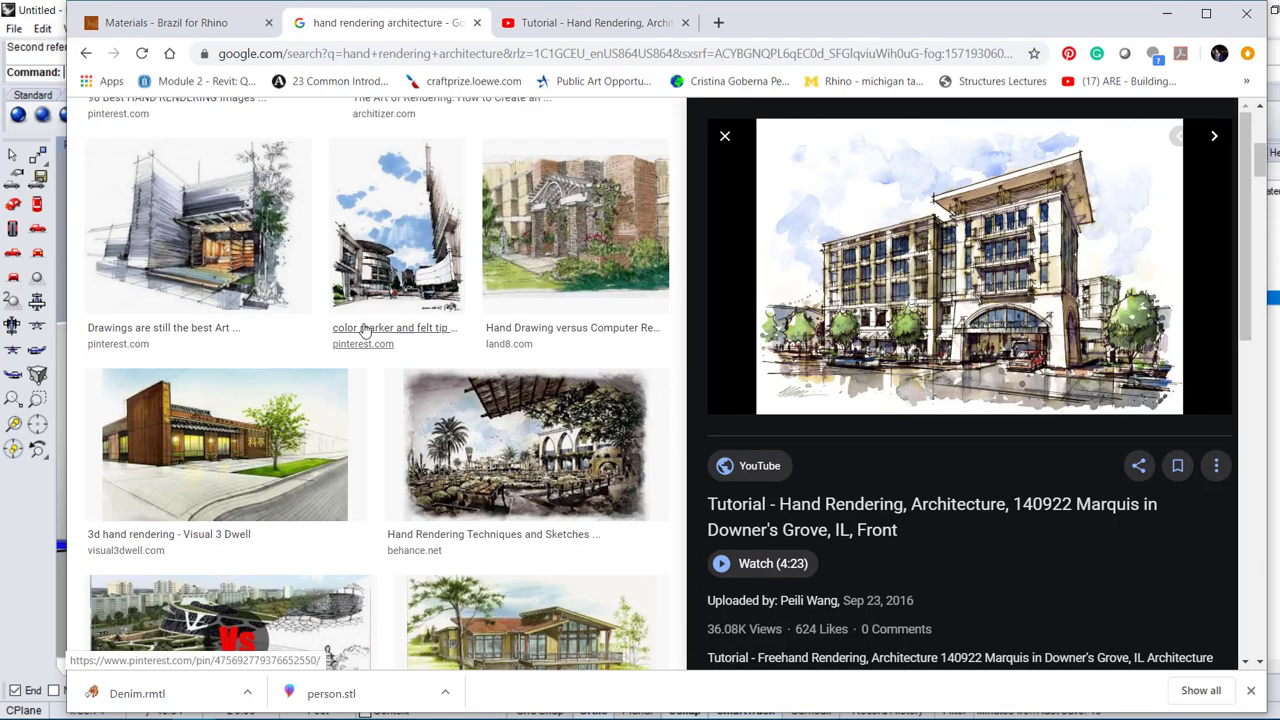
pyautogui.scroll(-3, 505, 450)
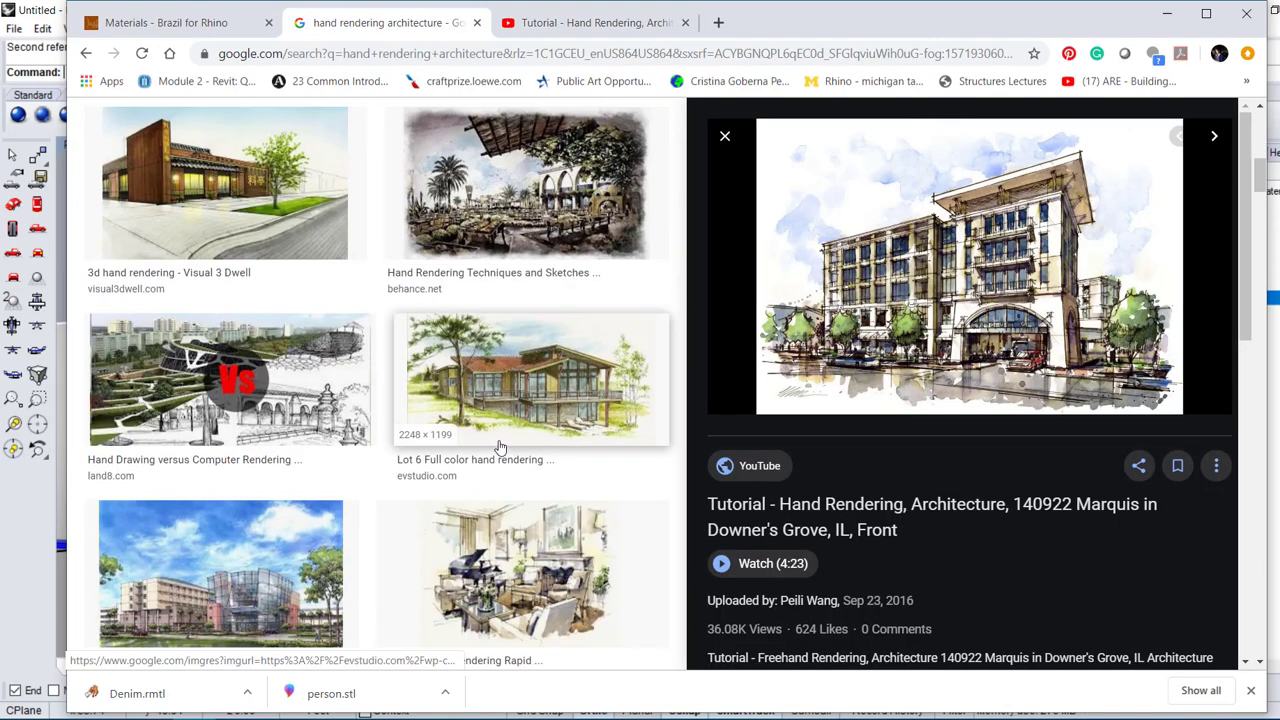
pyautogui.click(545, 368)
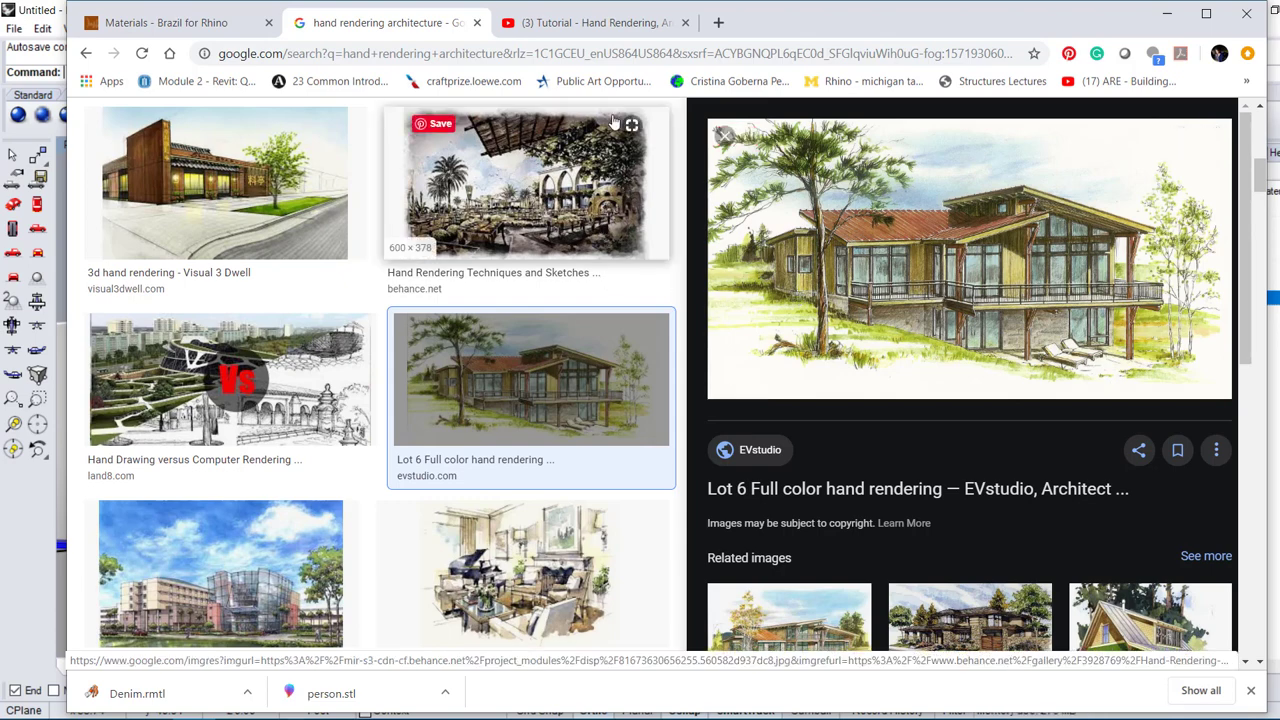
pyautogui.click(602, 54)
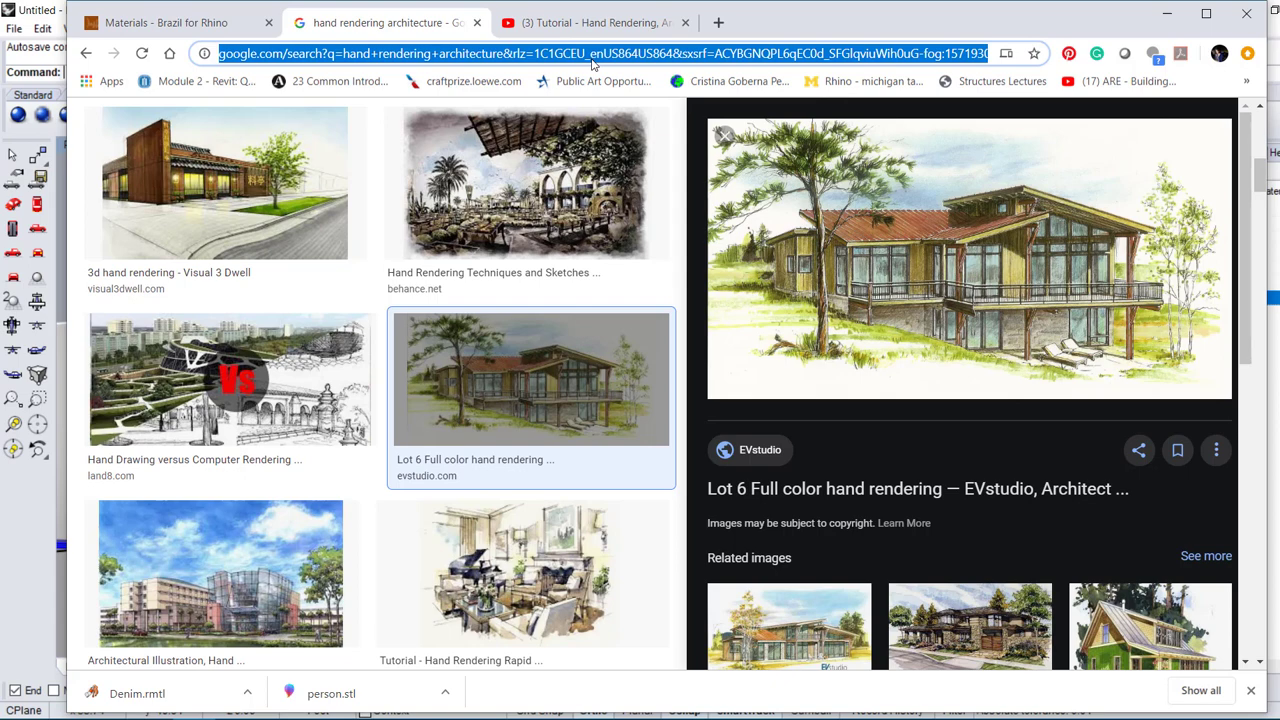
pyautogui.click(512, 560)
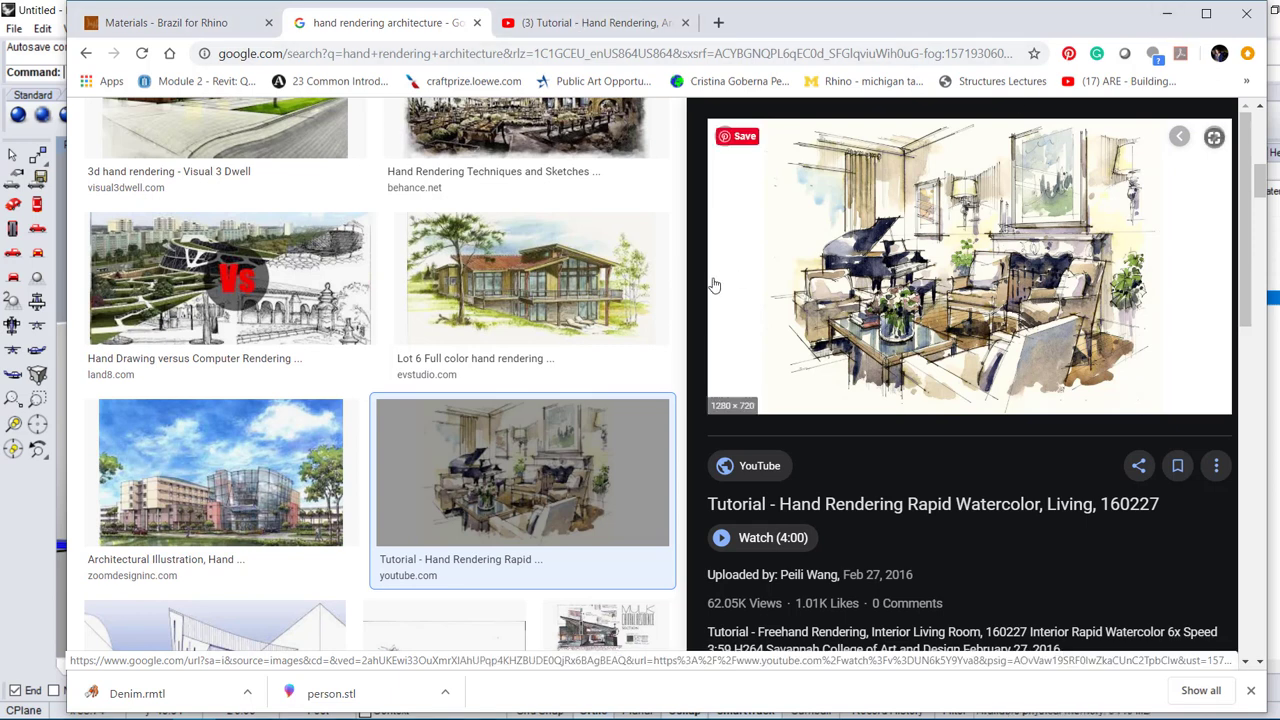
# Return to the initial hand rendering image results and preview the grayscale house drawing from architizer.com.
pyautogui.click(87, 55)
pyautogui.click(87, 55)
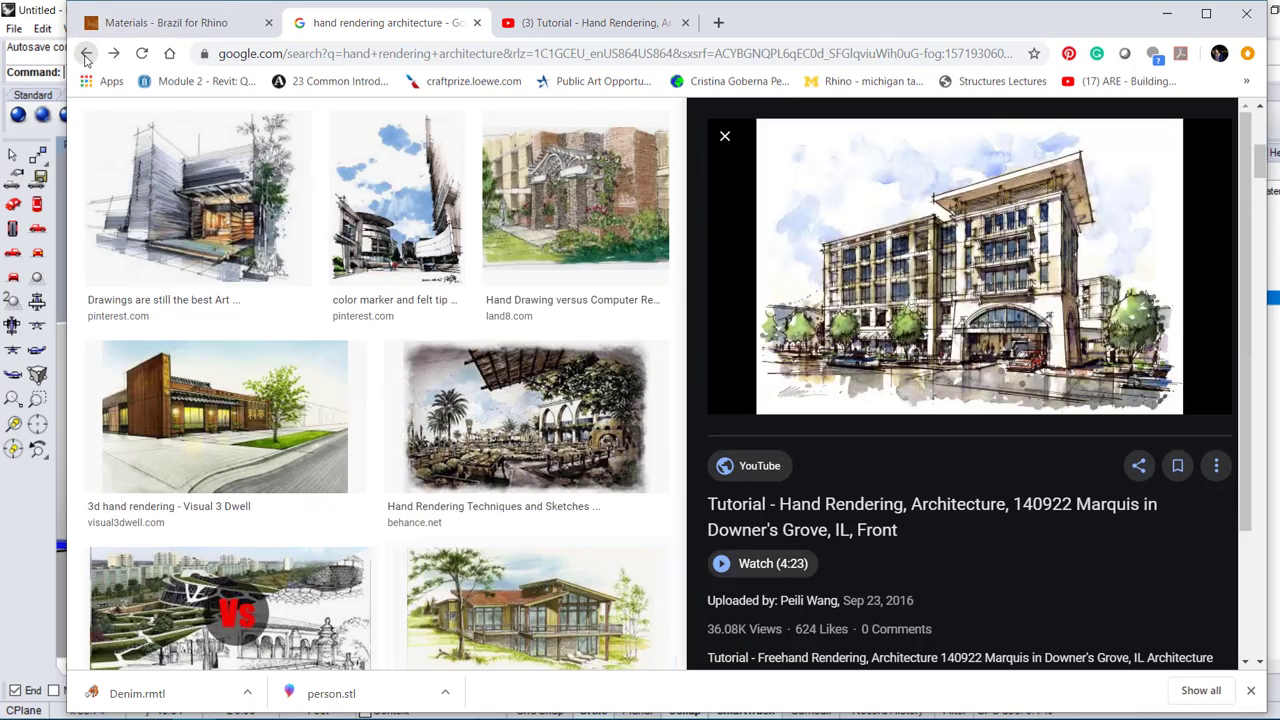
pyautogui.click(87, 55)
pyautogui.click(87, 55)
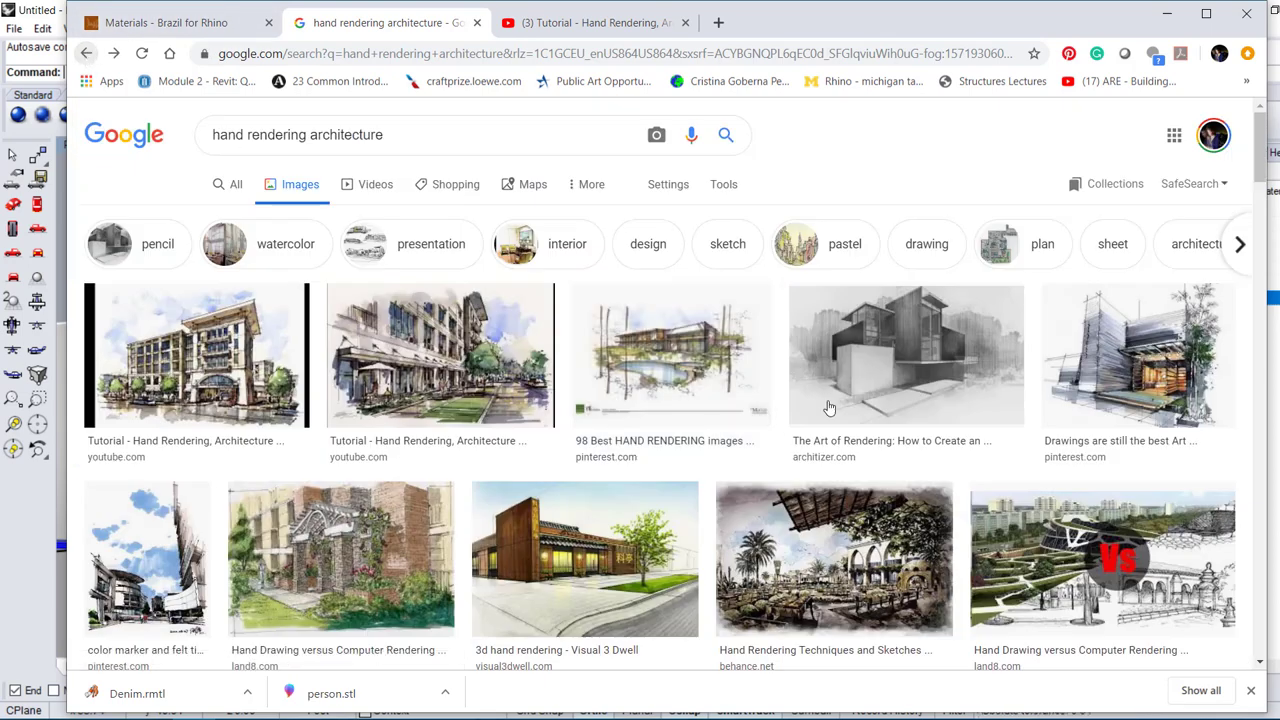
pyautogui.click(942, 398)
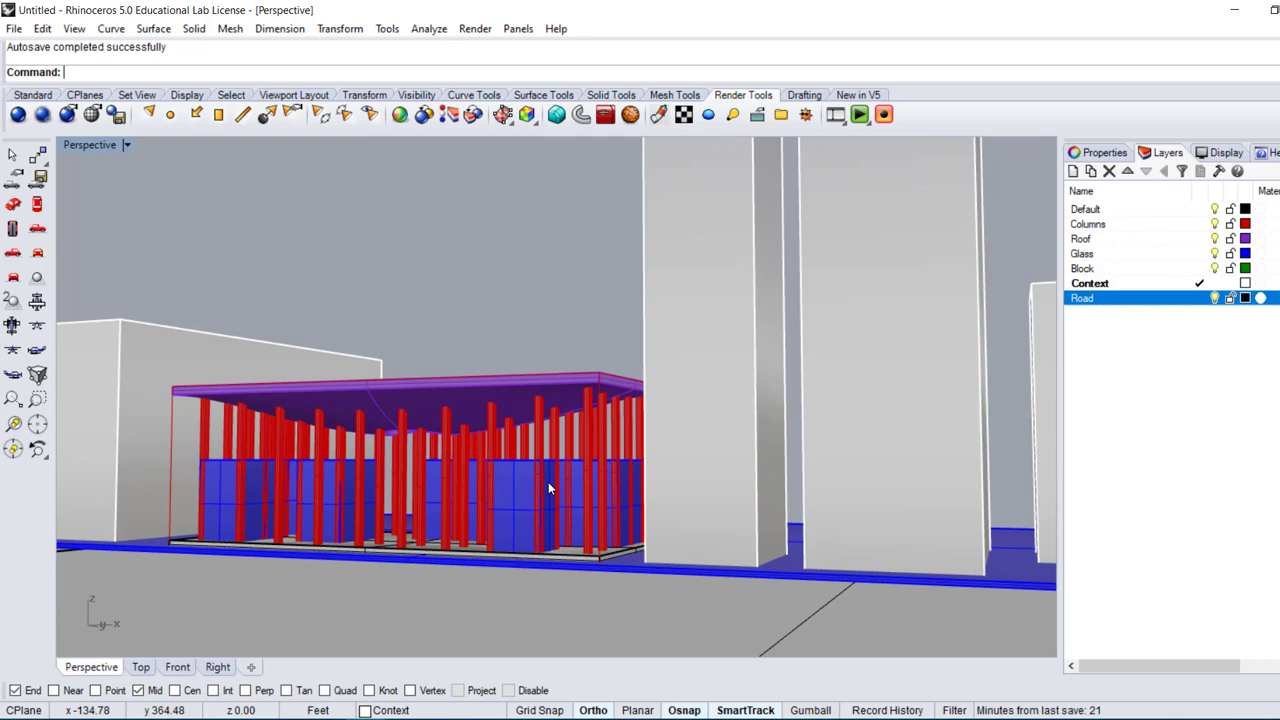
# Switch to Rhino and select the front glass box under the roof, followed by the tall context tower beside the pavilion.
pyautogui.click(526, 496)
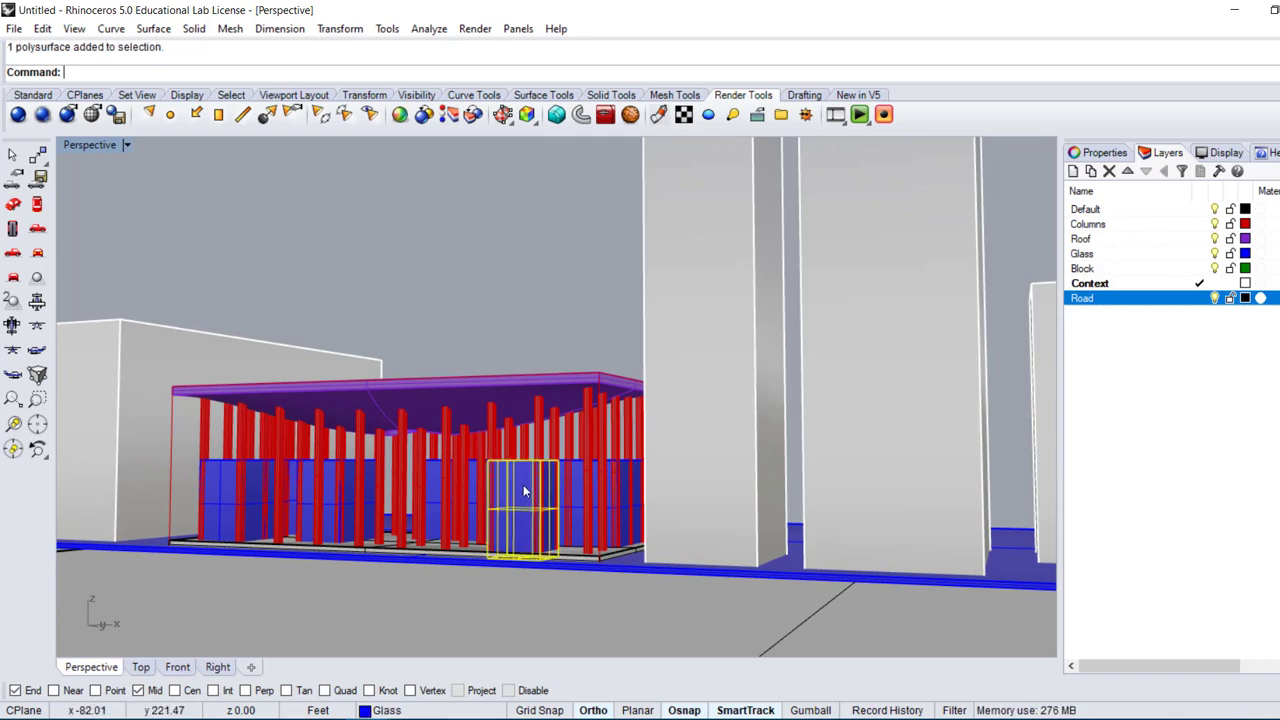
pyautogui.click(725, 263)
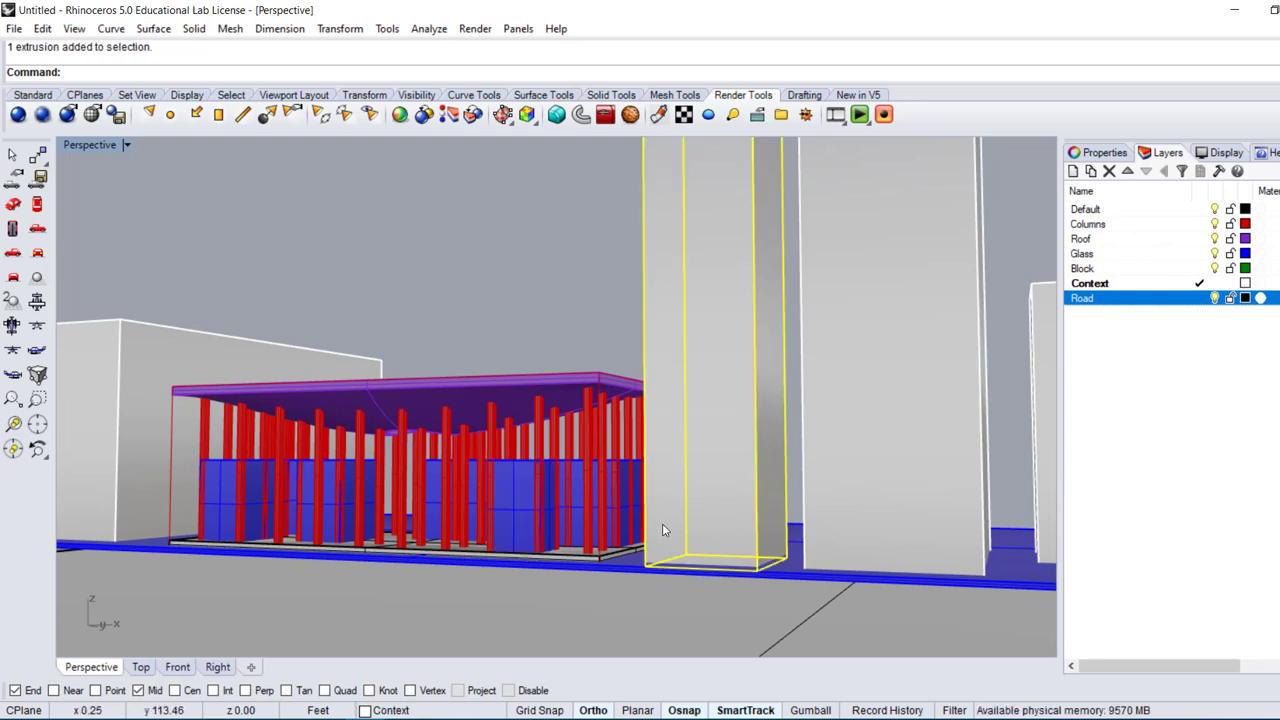
# Select the large block slab beneath the buildings, clear the selection, and inspect the road plane below from a wider view.
pyautogui.click(630, 575)
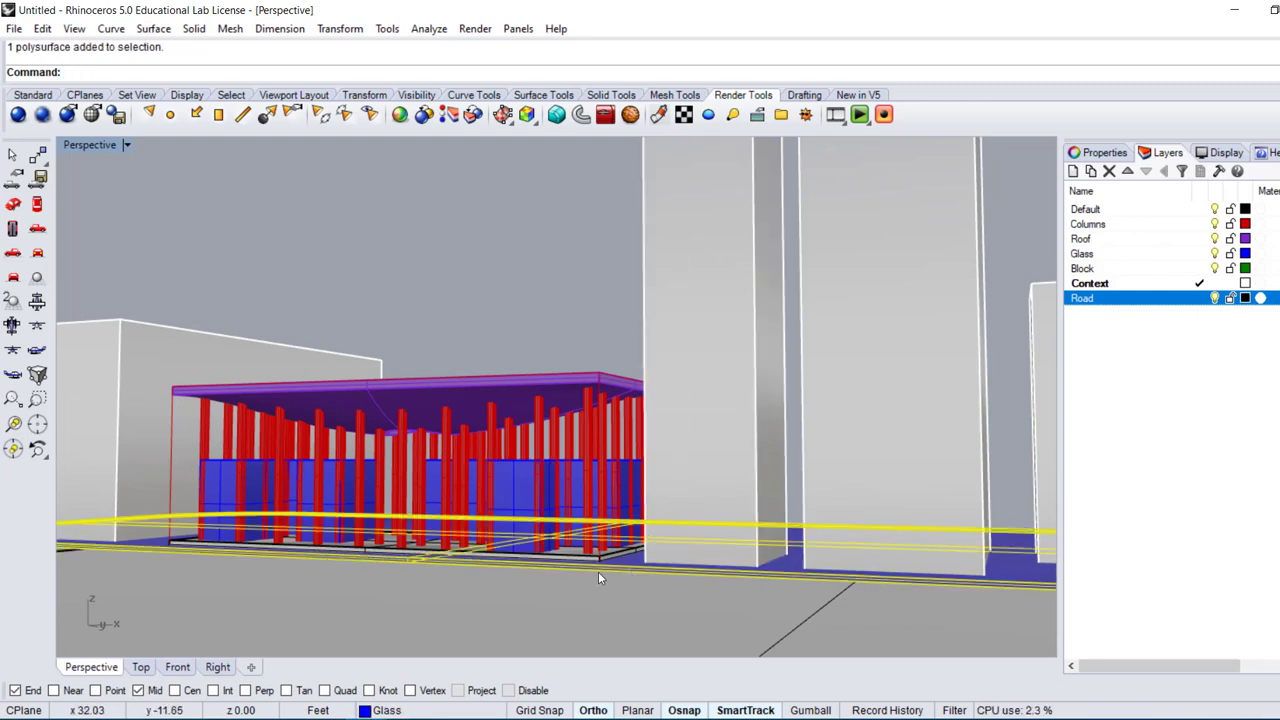
pyautogui.click(486, 604)
pyautogui.moveTo(515, 275); pyautogui.dragTo(414, 329, button='right')
pyautogui.scroll(-5, 569, 406)
pyautogui.write('scale')
pyautogui.press('Return')
pyautogui.scroll(8, 551, 446)
pyautogui.scroll(-5, 422, 355)
pyautogui.scroll(-3, 422, 355)
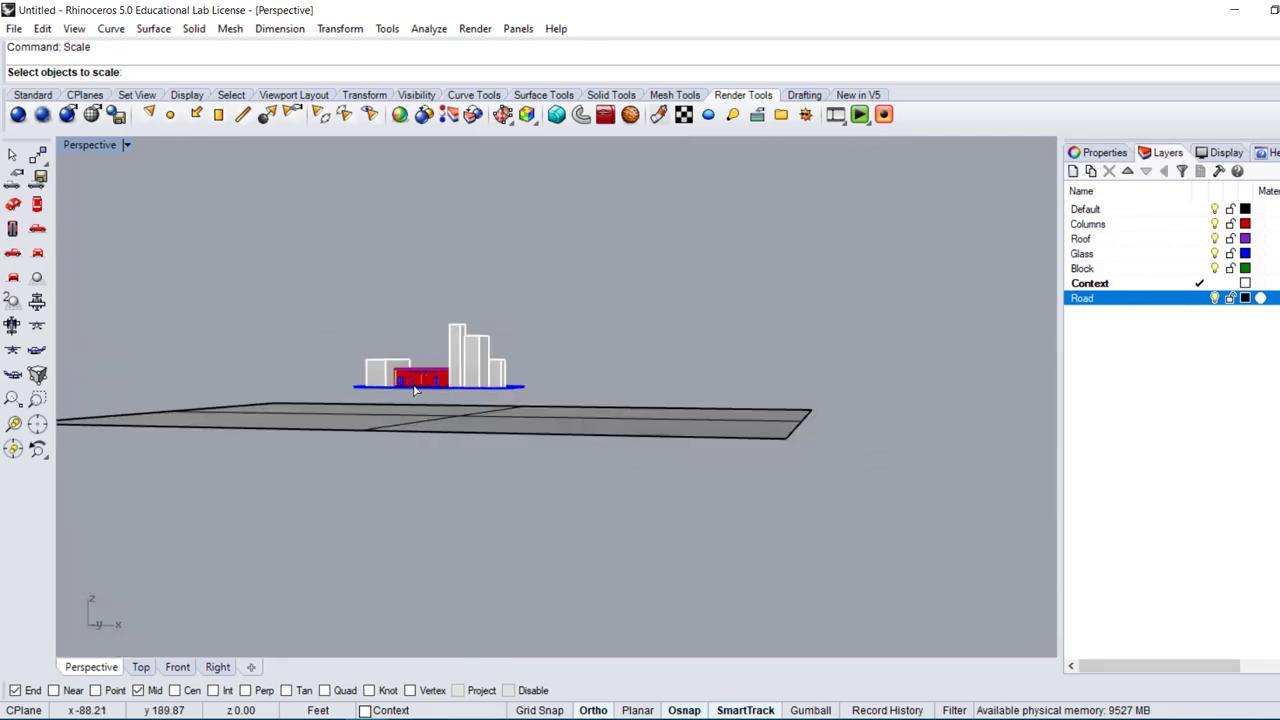
pyautogui.click(419, 425)
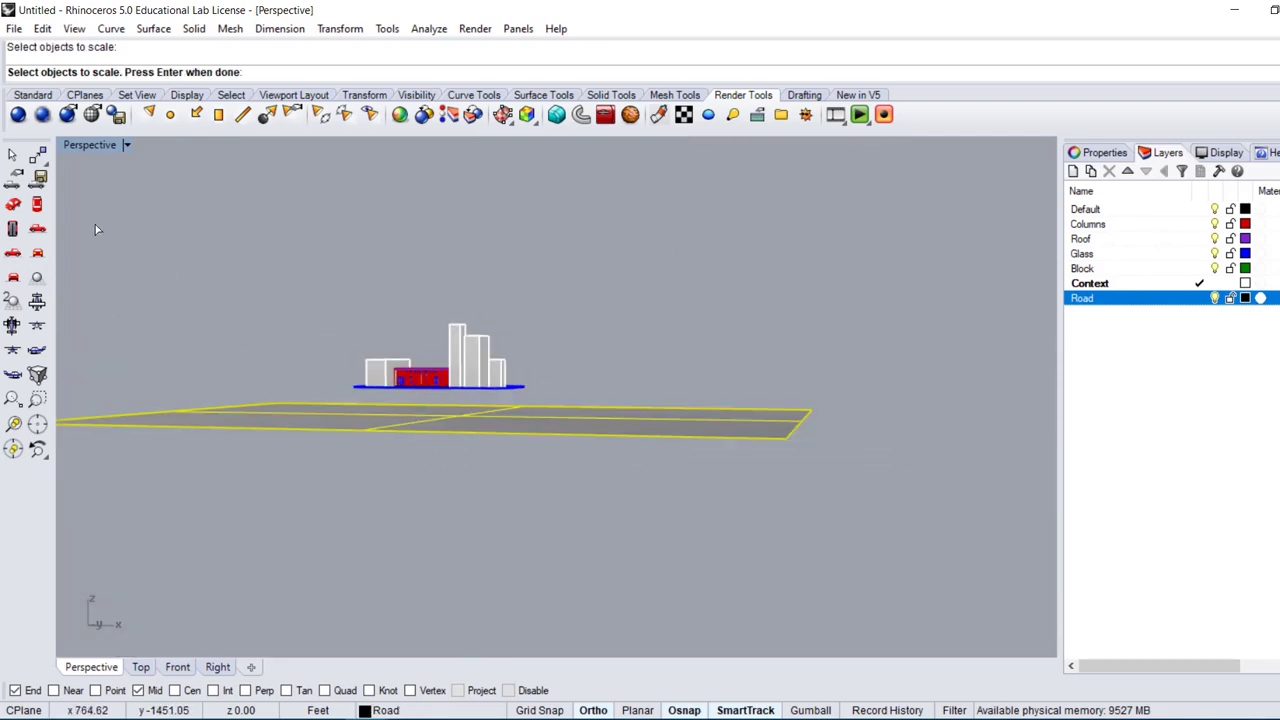
pyautogui.doubleClick(88, 148)
pyautogui.scroll(-5, 327, 552)
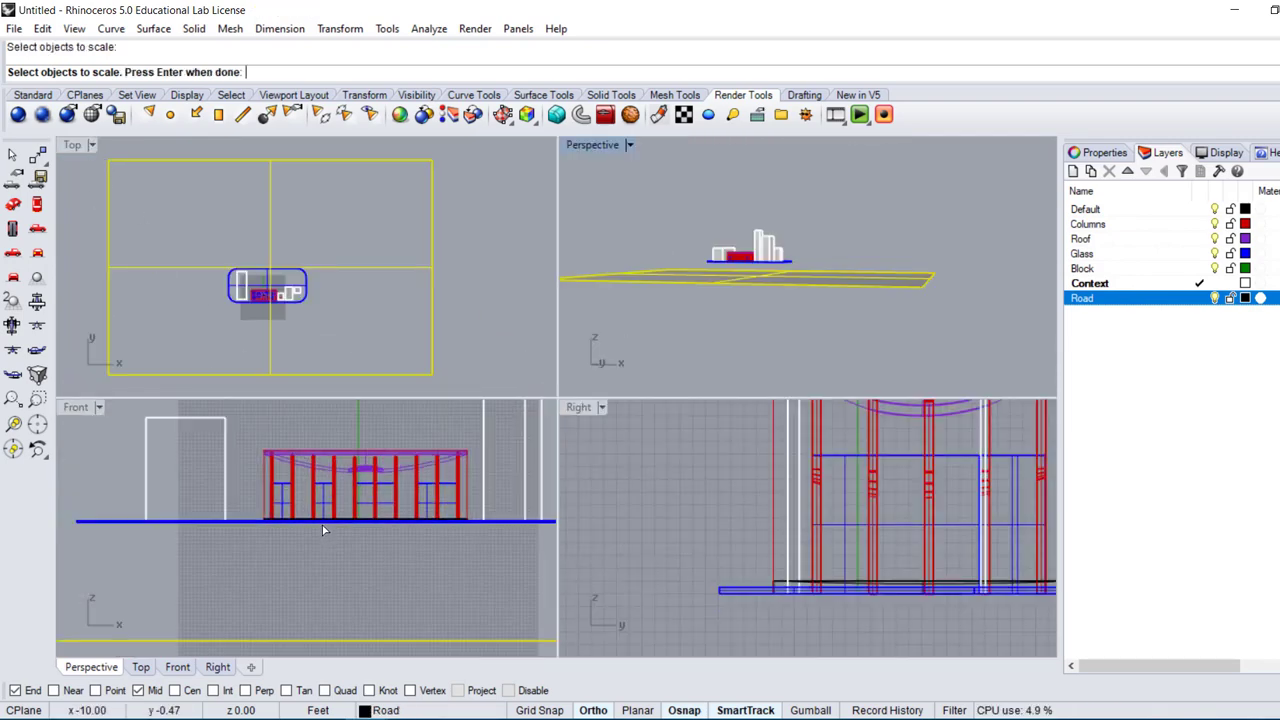
pyautogui.write('e')
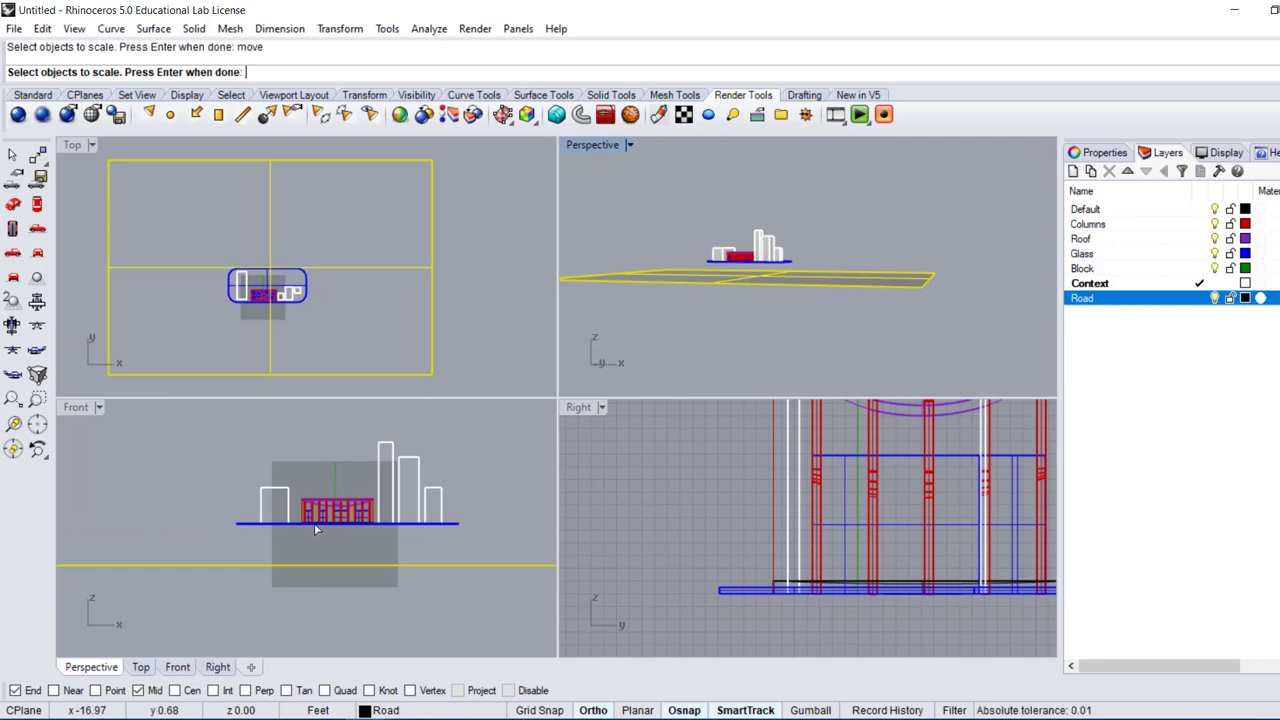
pyautogui.press('Escape')
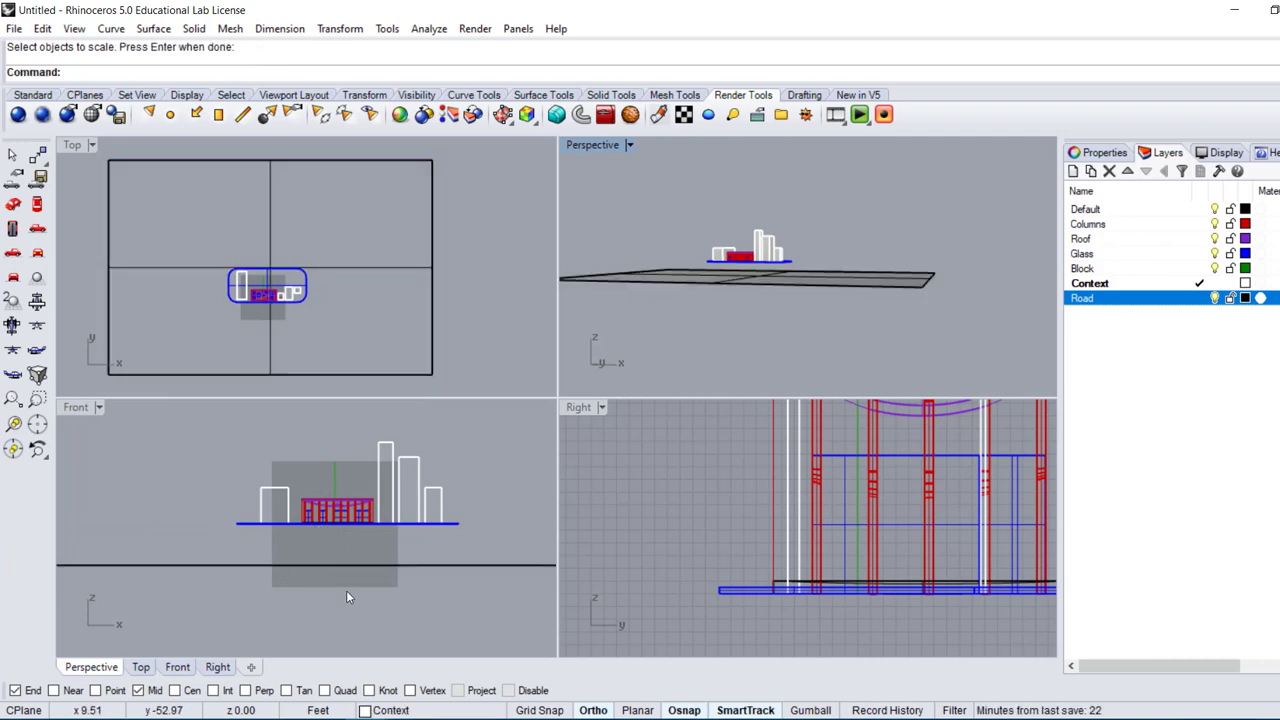
# Move the road plane 12 feet straight up in the Front view.
pyautogui.click(300, 564)
pyautogui.write('Mov')
pyautogui.press('Return')
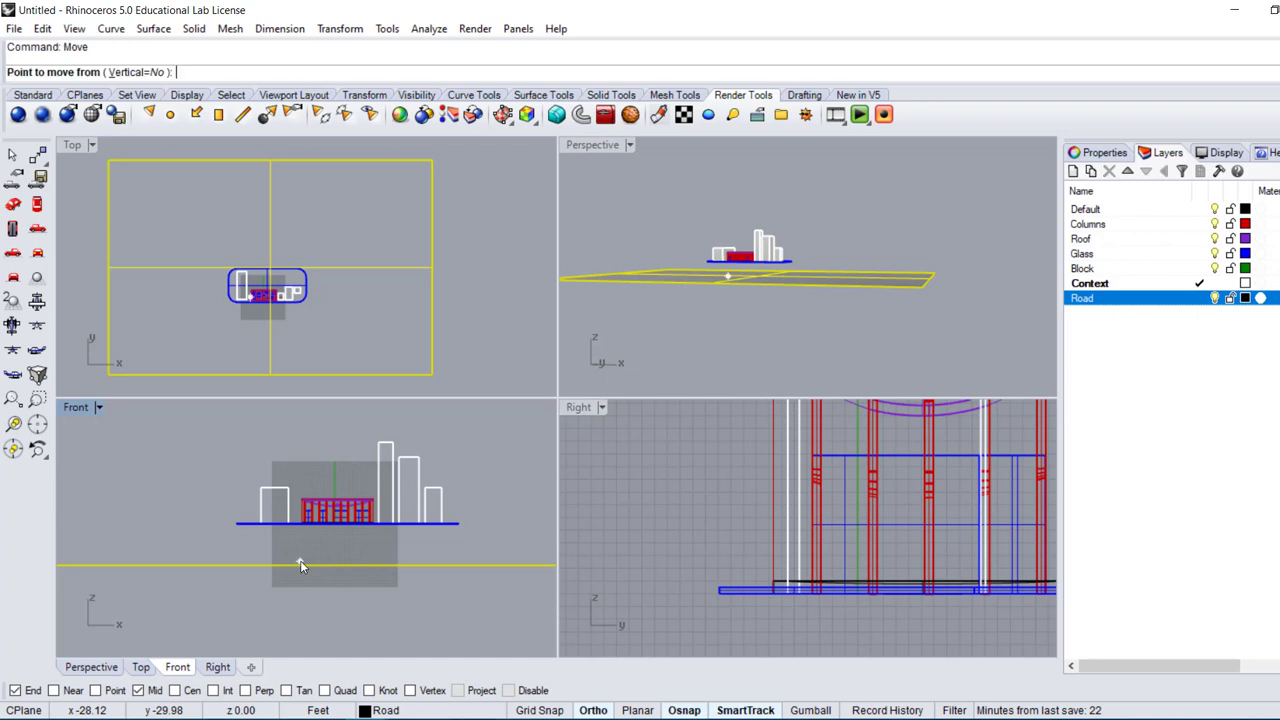
pyautogui.click(245, 600)
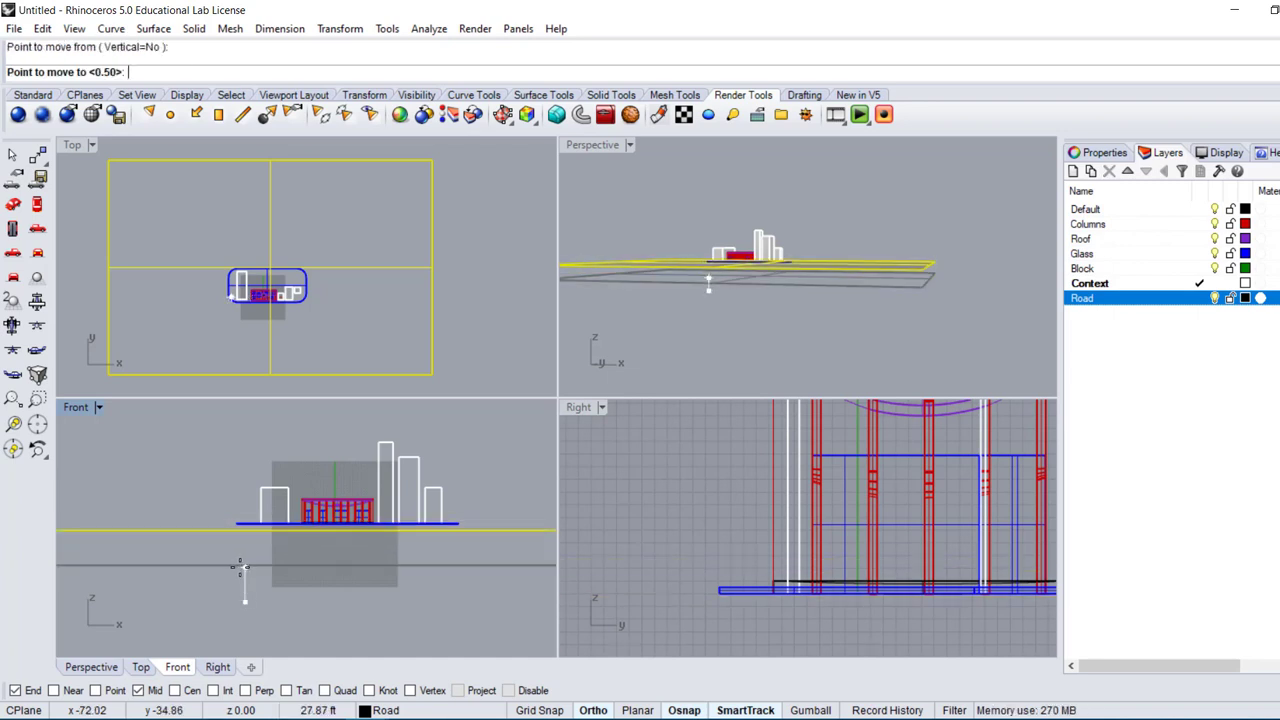
pyautogui.write('12')
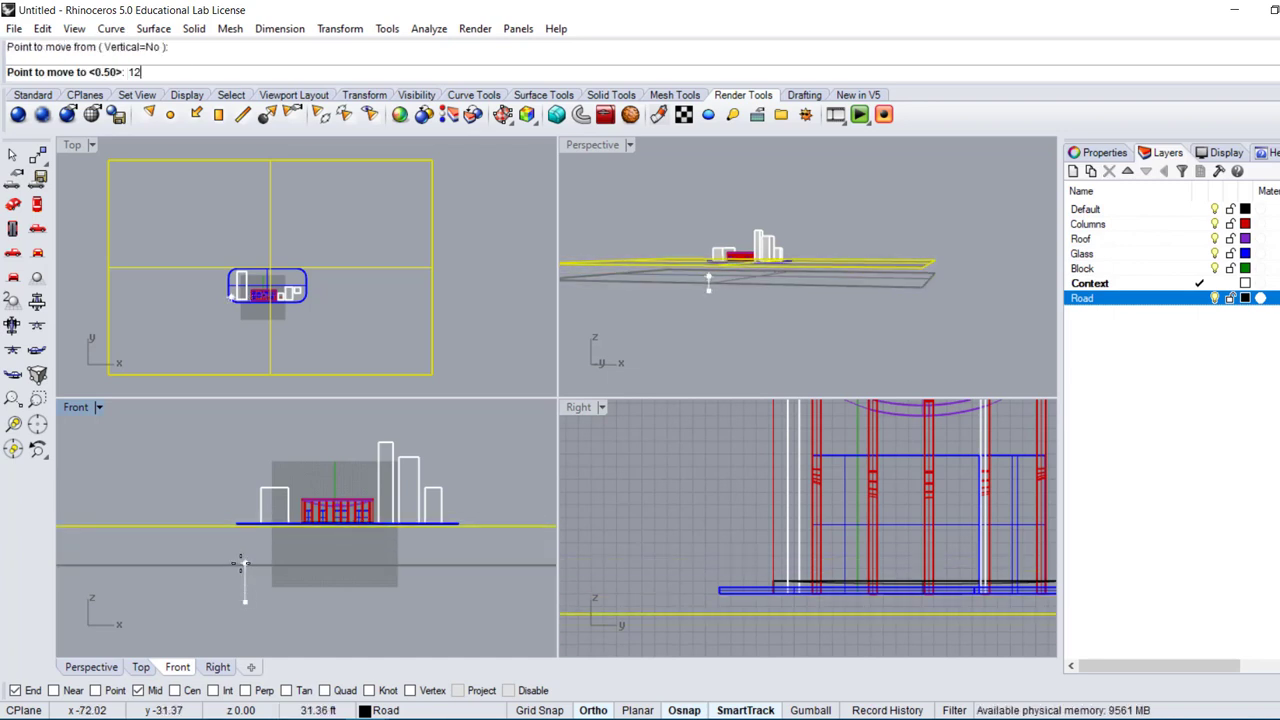
pyautogui.press('Return')
pyautogui.click(238, 556)
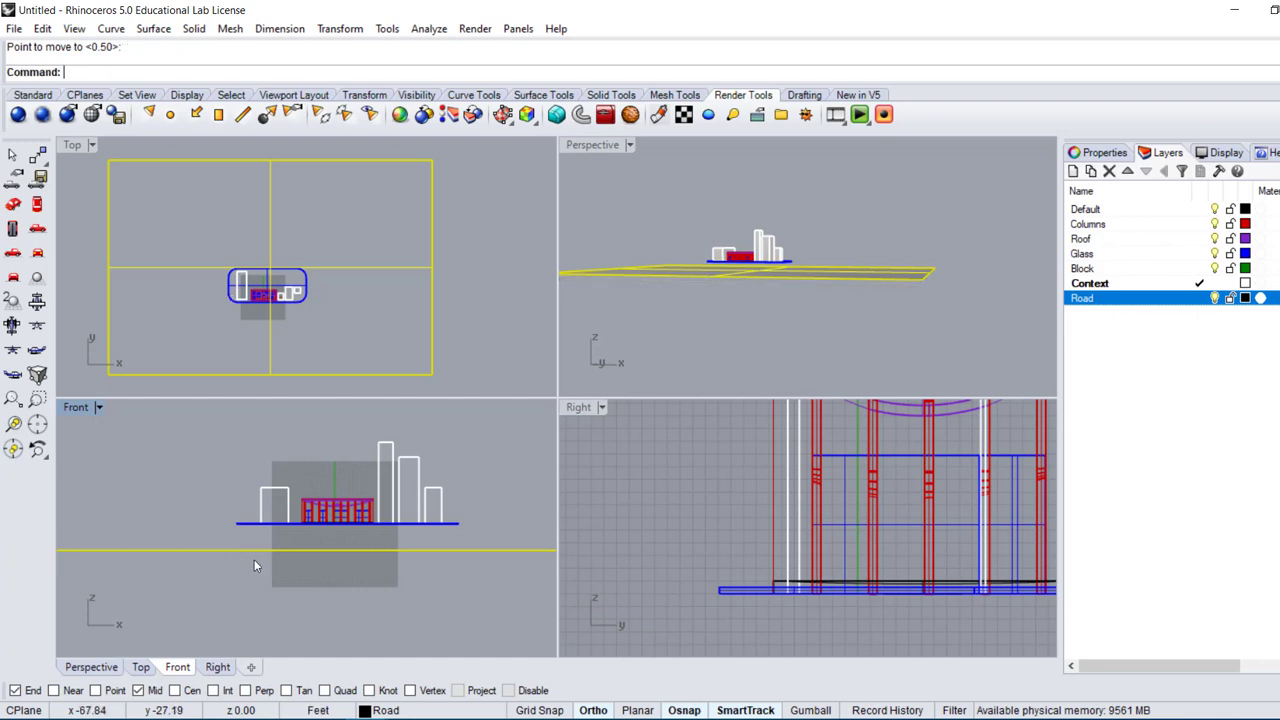
# Raise the road plane about 18 feet and another 3 feet or so to meet the underside of the block slab.
pyautogui.press('Return')
pyautogui.click(302, 540)
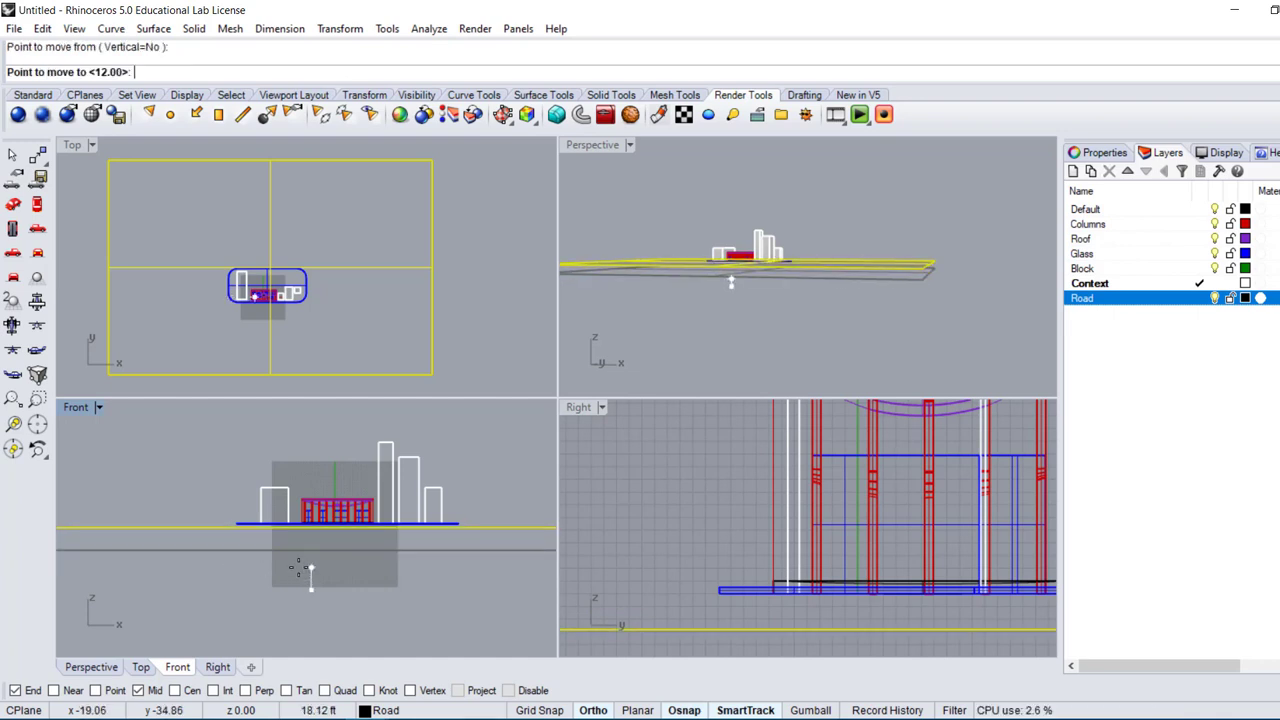
pyautogui.click(295, 565)
pyautogui.scroll(3, 314, 545)
pyautogui.scroll(3, 314, 546)
pyautogui.press('Return')
pyautogui.click(255, 518)
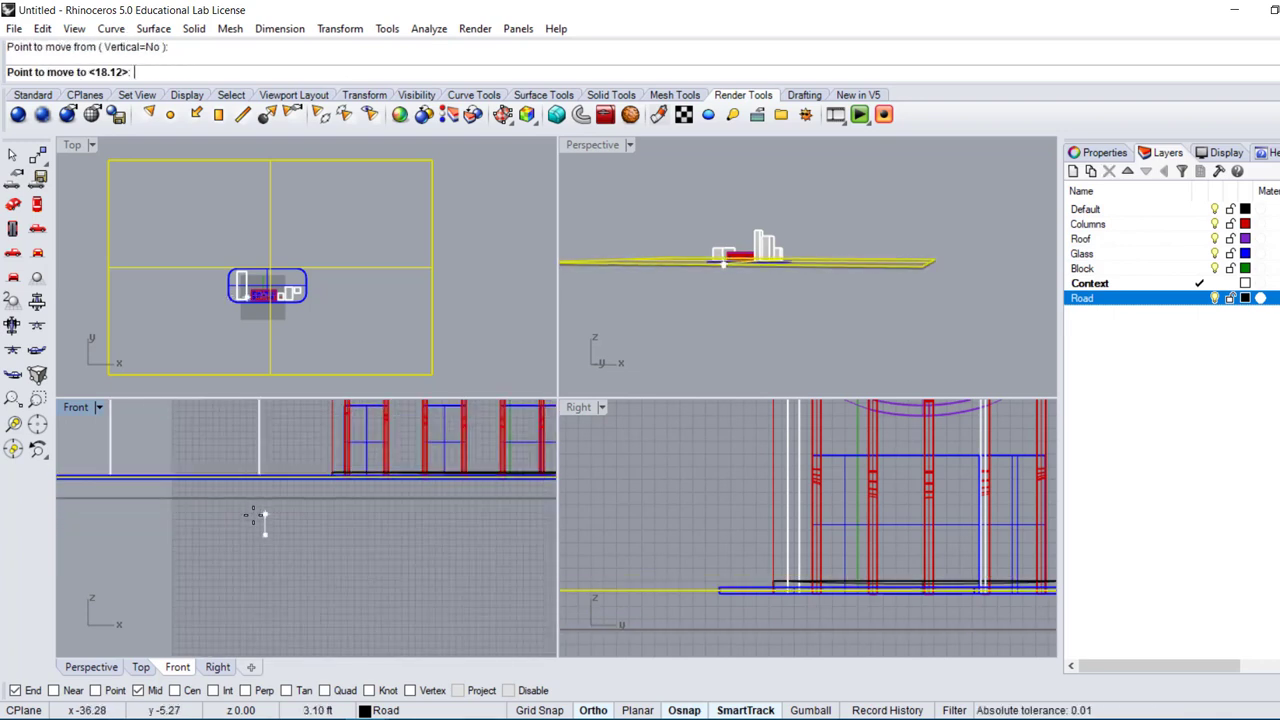
pyautogui.click(253, 516)
pyautogui.click(787, 206)
pyautogui.scroll(5, 788, 225)
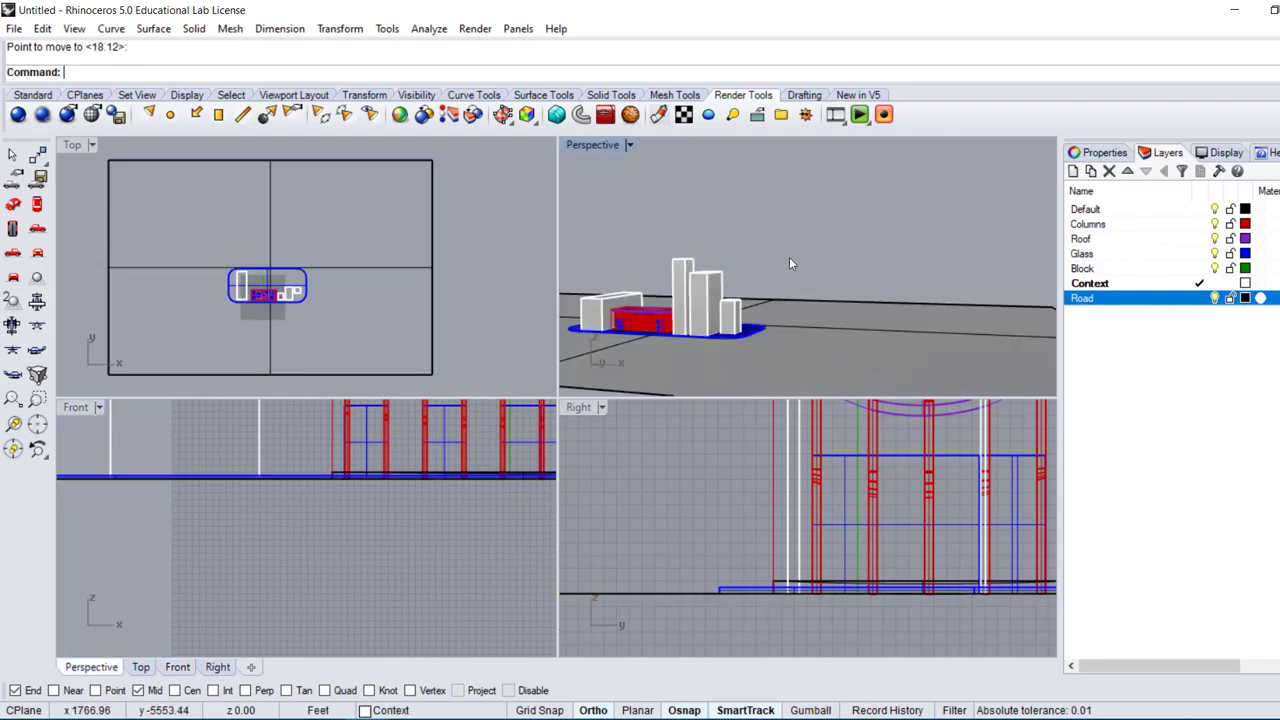
pyautogui.moveTo(779, 276); pyautogui.dragTo(748, 300, button='right')
pyautogui.scroll(5, 731, 327)
pyautogui.rightClick(753, 356)
pyautogui.scroll(4, 711, 345)
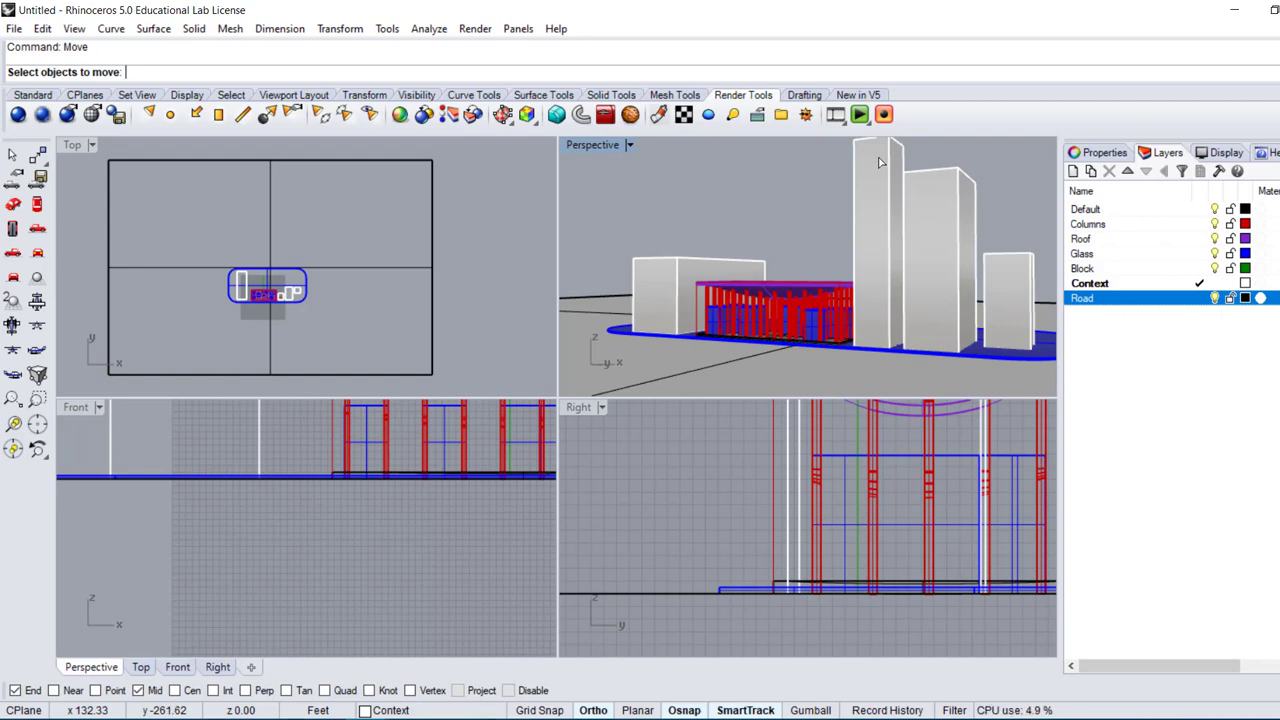
pyautogui.click(893, 206)
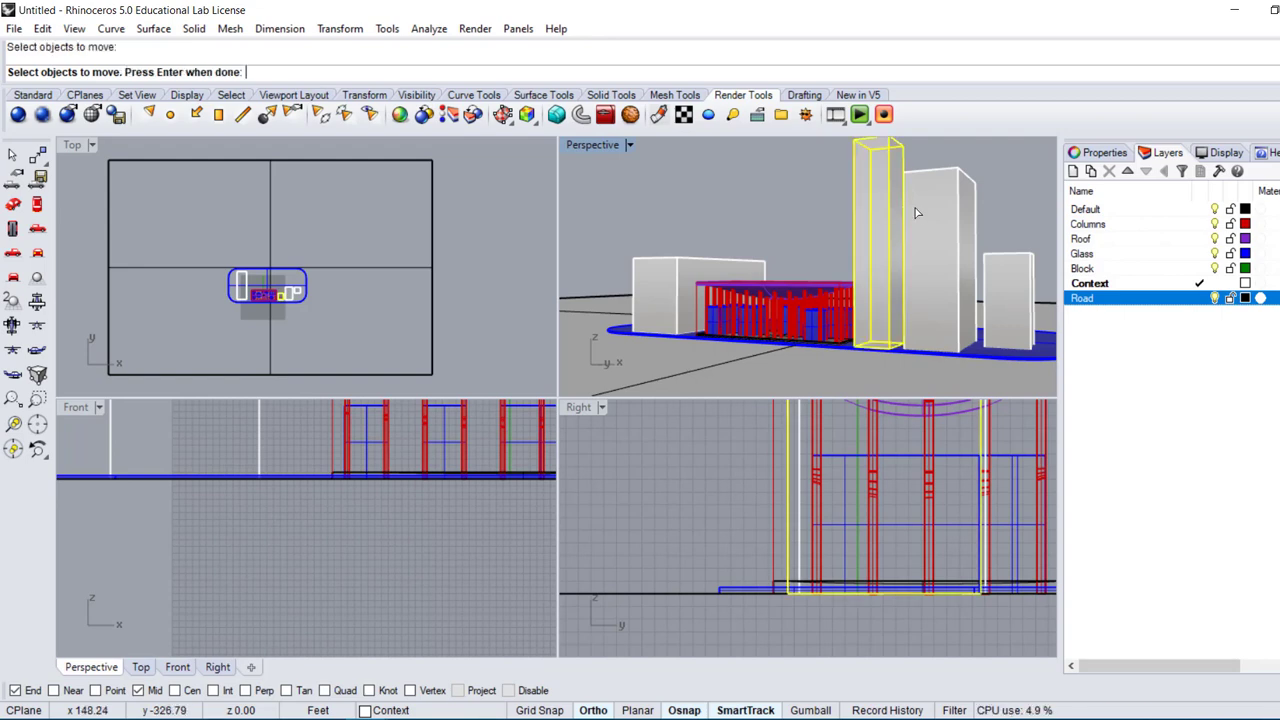
pyautogui.click(940, 260)
pyautogui.click(1003, 269)
pyautogui.click(703, 277)
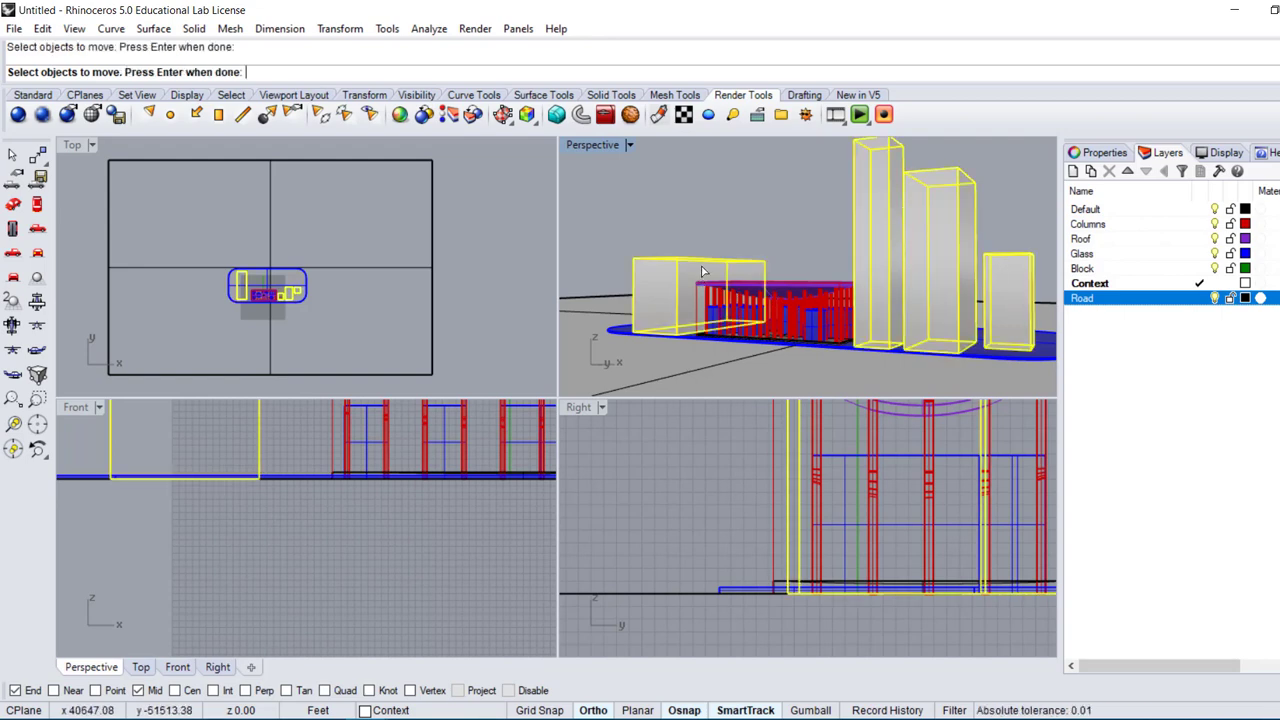
pyautogui.press('Escape')
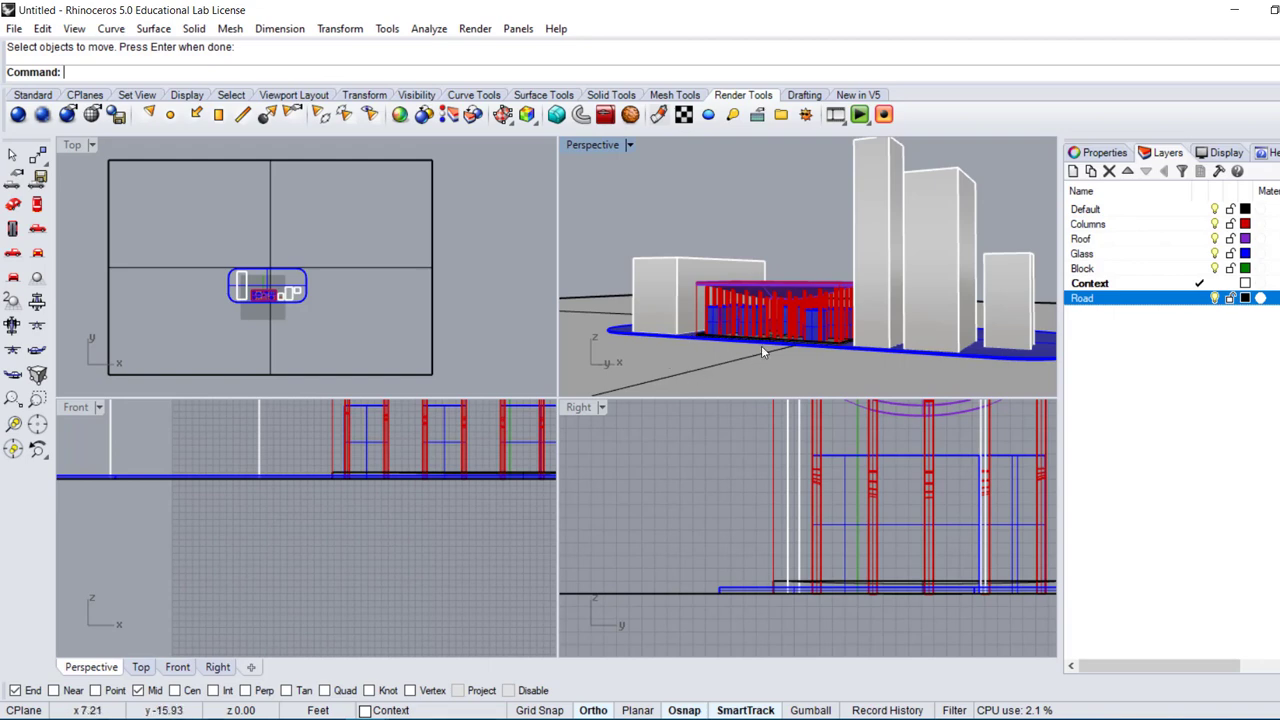
# Examine the pavilion in an enlarged Perspective view and the site layout in an enlarged Top view, and return to four viewports.
pyautogui.scroll(3, 761, 345)
pyautogui.scroll(2, 759, 342)
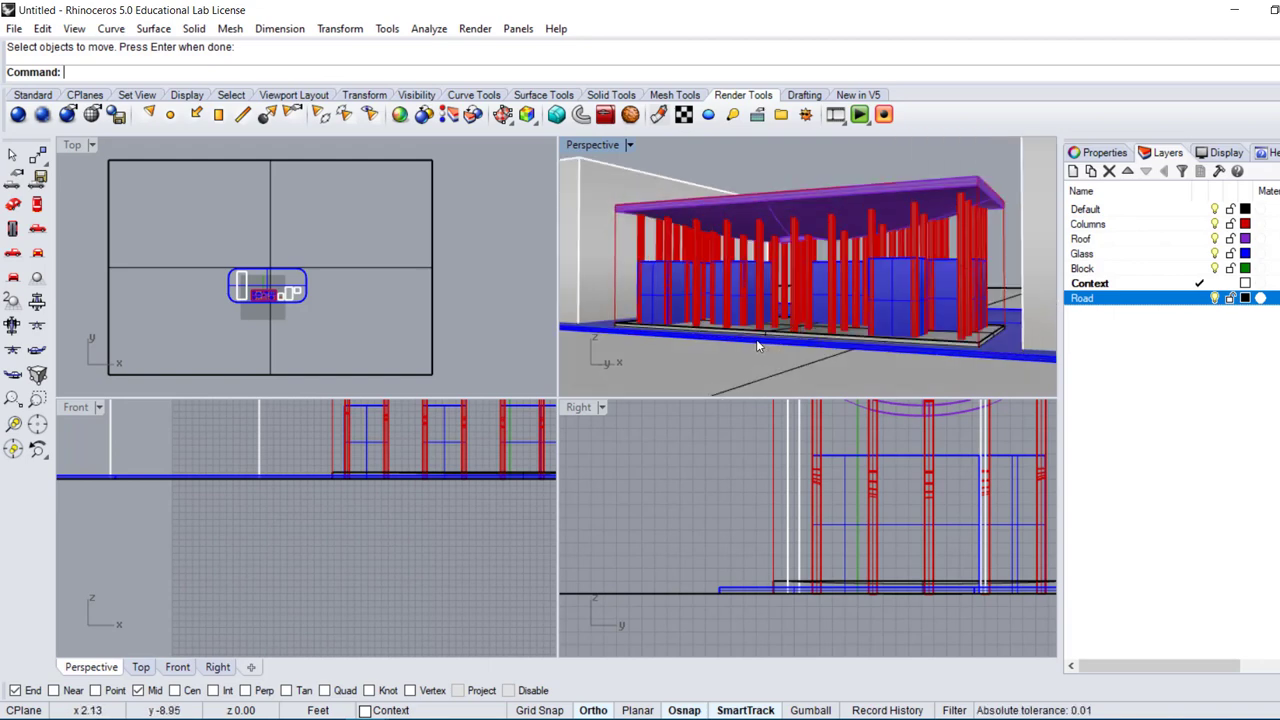
pyautogui.doubleClick(585, 146)
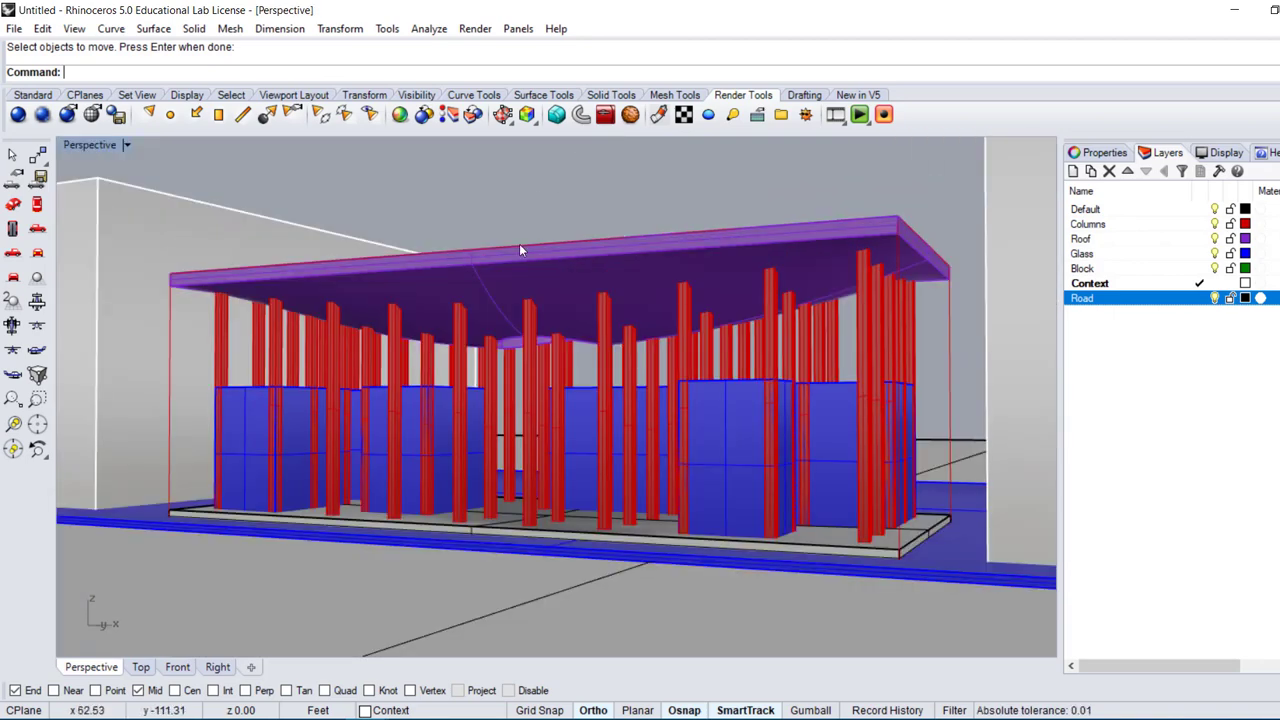
pyautogui.moveTo(498, 231); pyautogui.dragTo(523, 206, button='right')
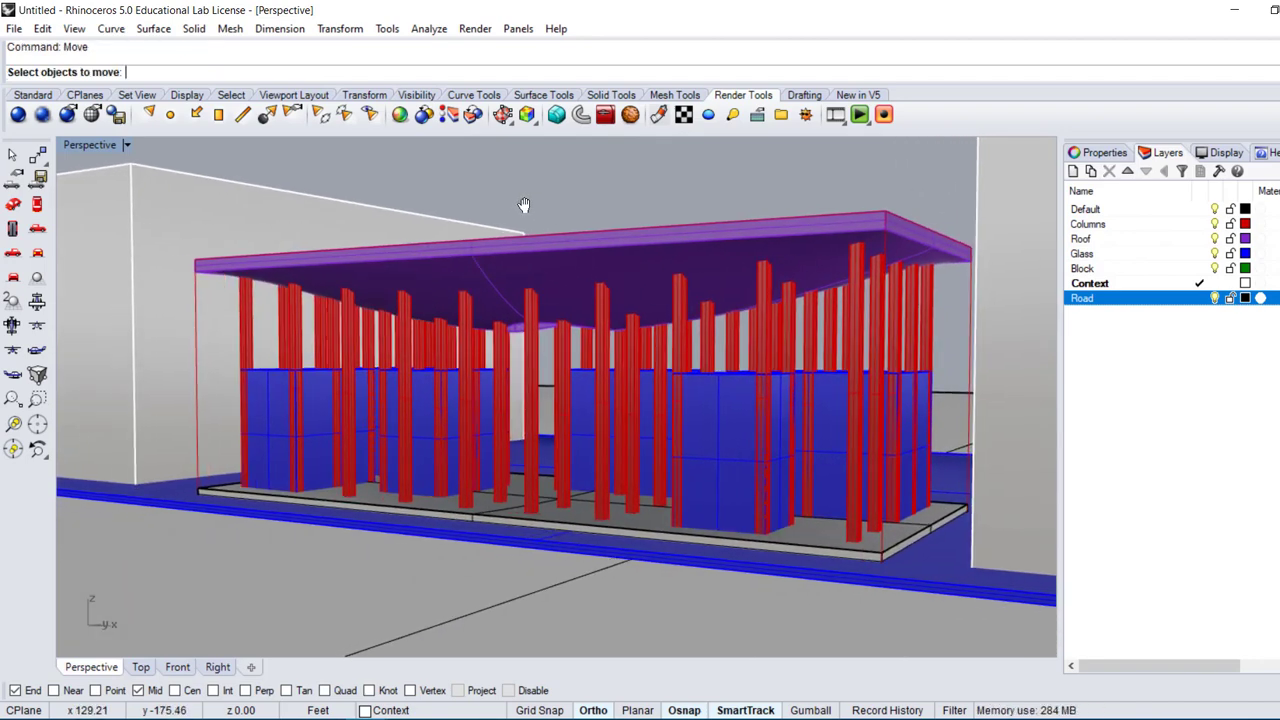
pyautogui.doubleClick(86, 147)
pyautogui.doubleClick(78, 148)
pyautogui.scroll(8, 302, 406)
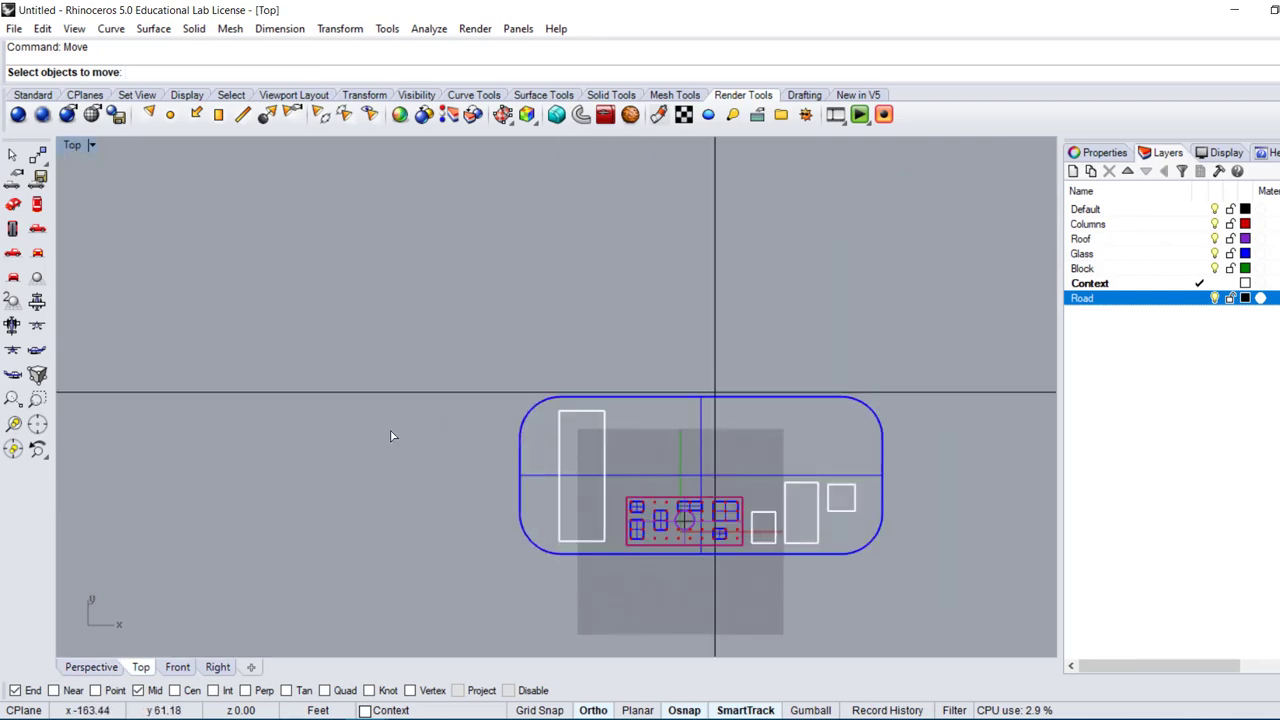
pyautogui.doubleClick(72, 145)
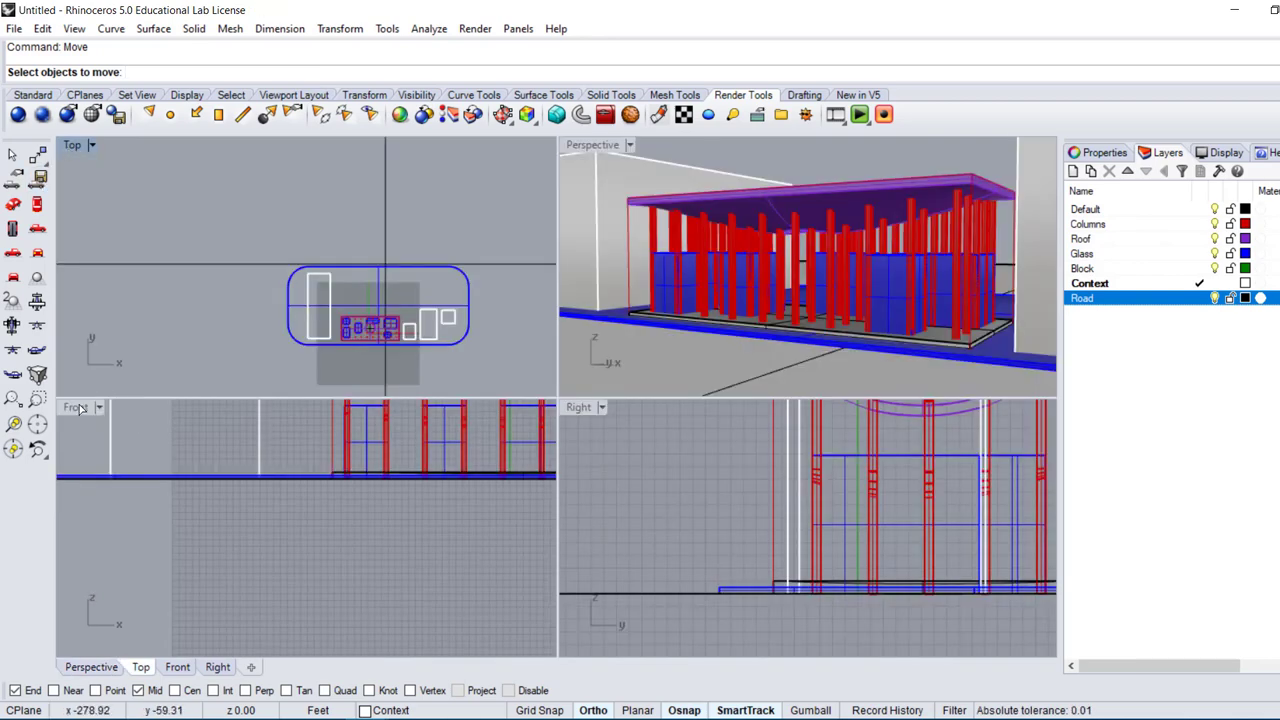
pyautogui.click(140, 422)
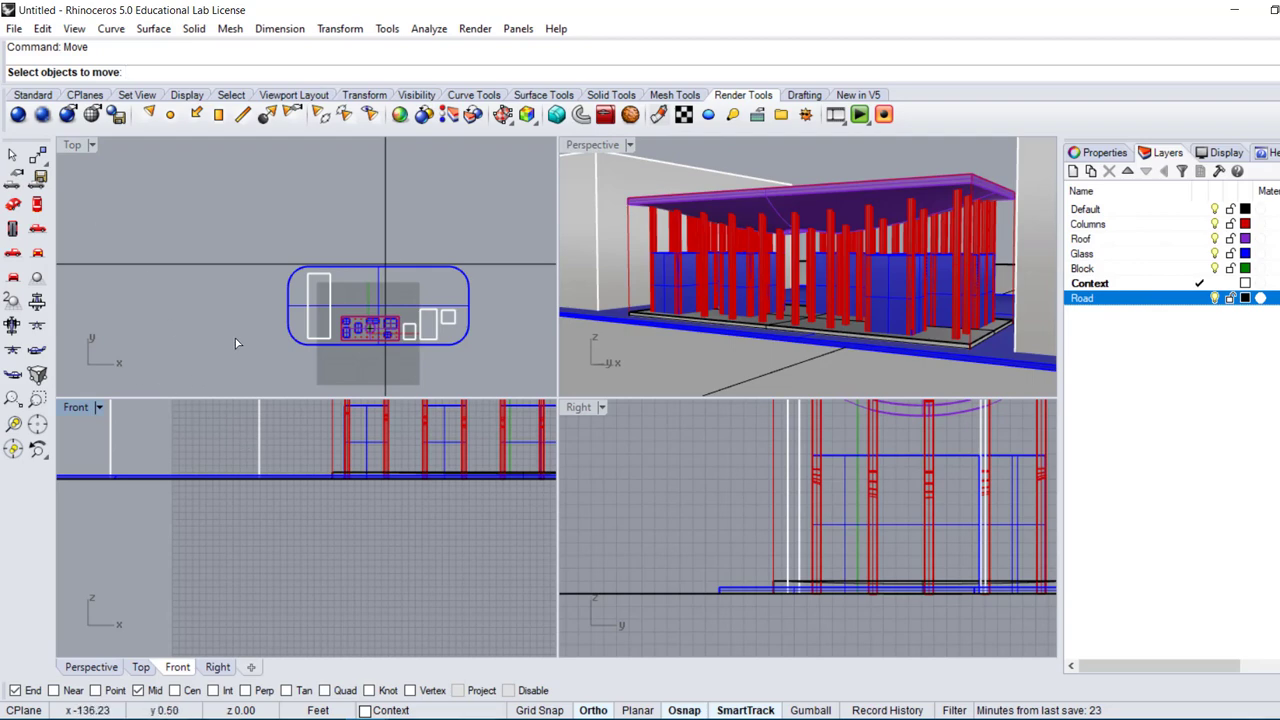
pyautogui.click(44, 95)
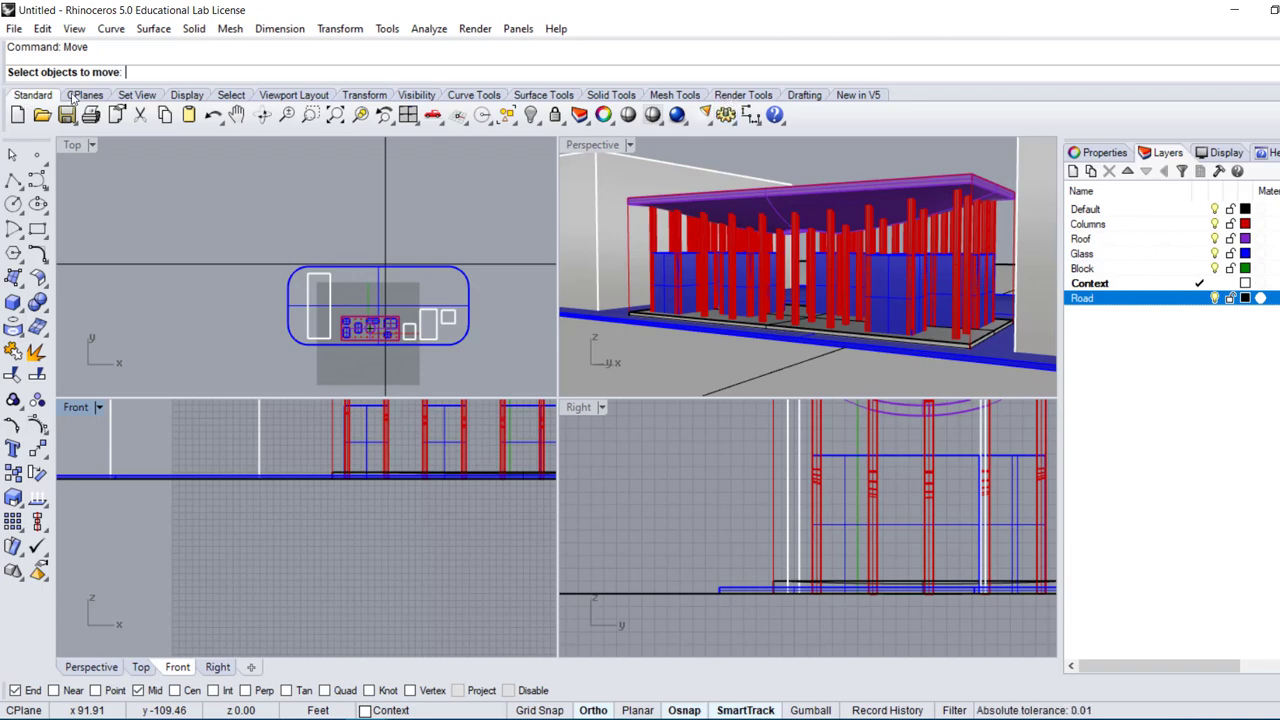
pyautogui.press('Escape')
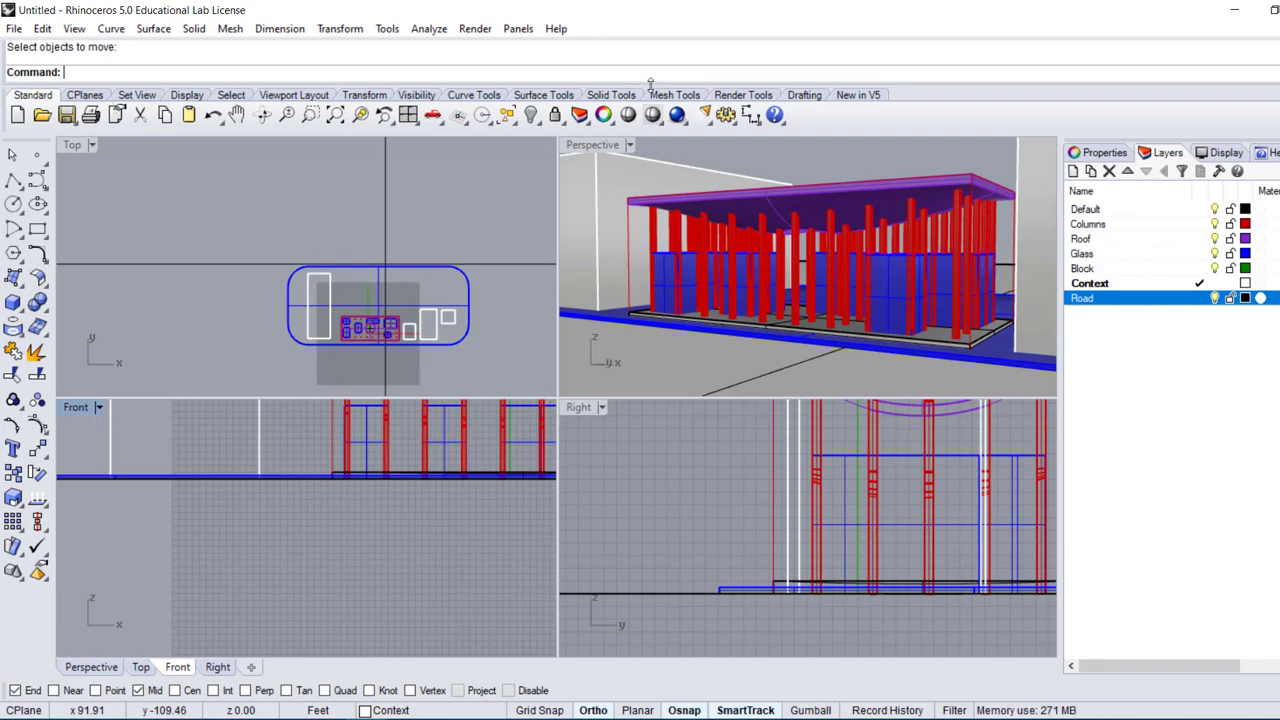
# Open the sun settings from the render tools, shift the dialog clear of the model view, and turn the sun on.
pyautogui.click(727, 96)
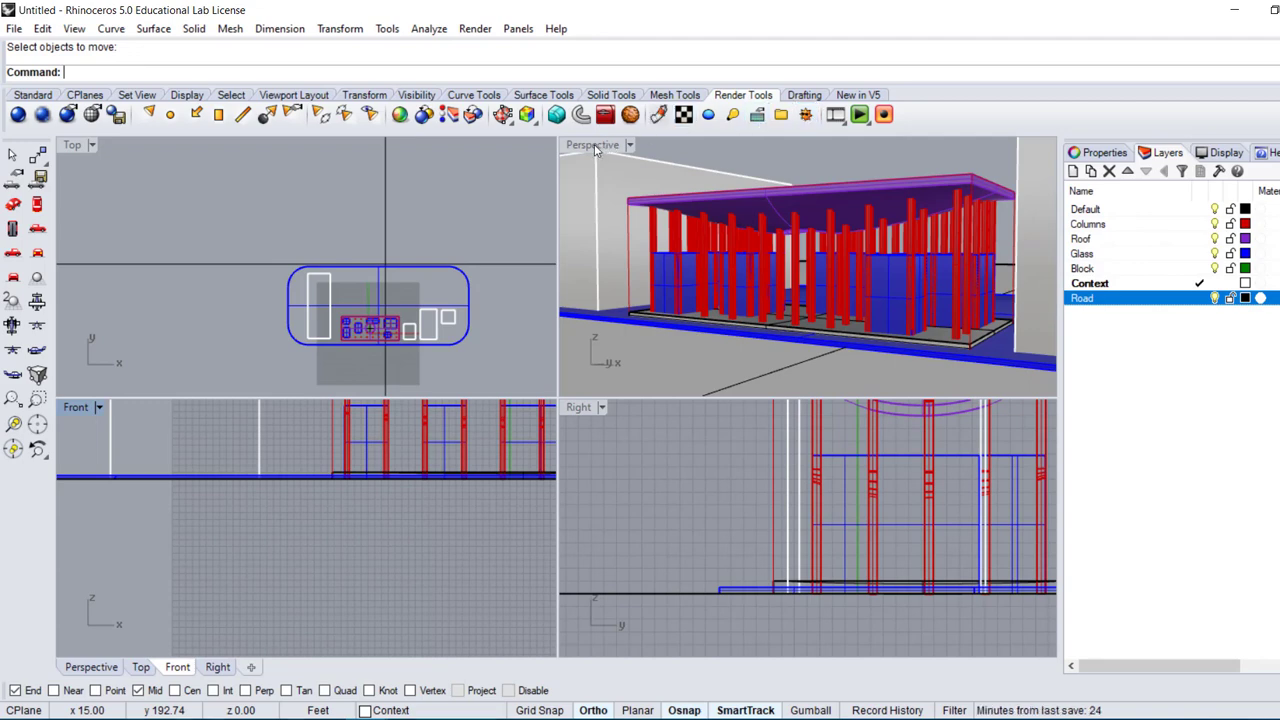
pyautogui.click(785, 116)
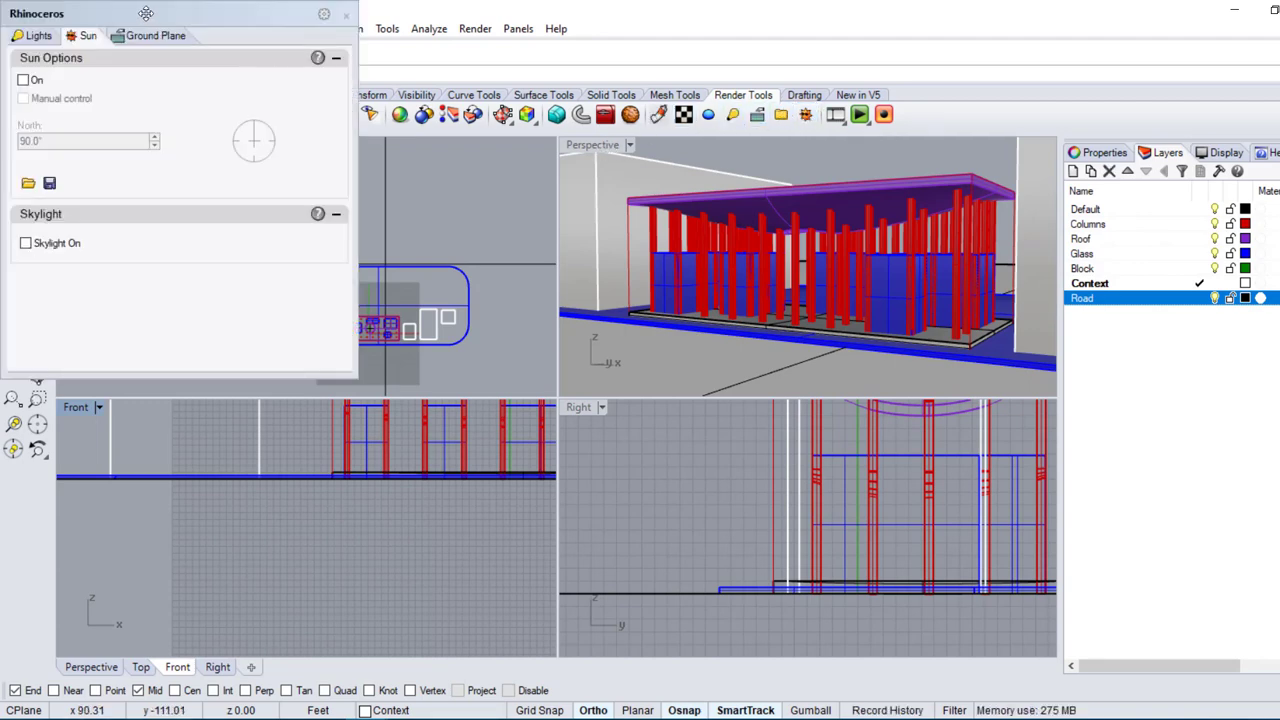
pyautogui.moveTo(148, 12); pyautogui.dragTo(318, 180)
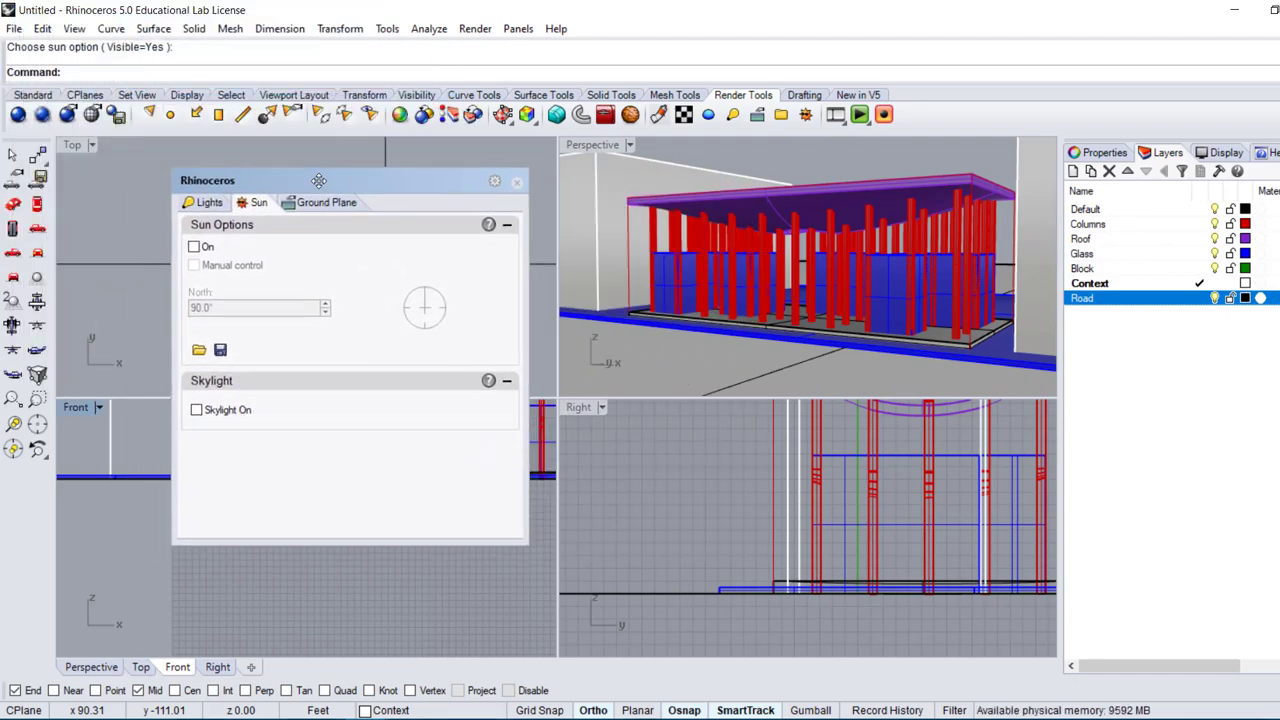
pyautogui.click(194, 248)
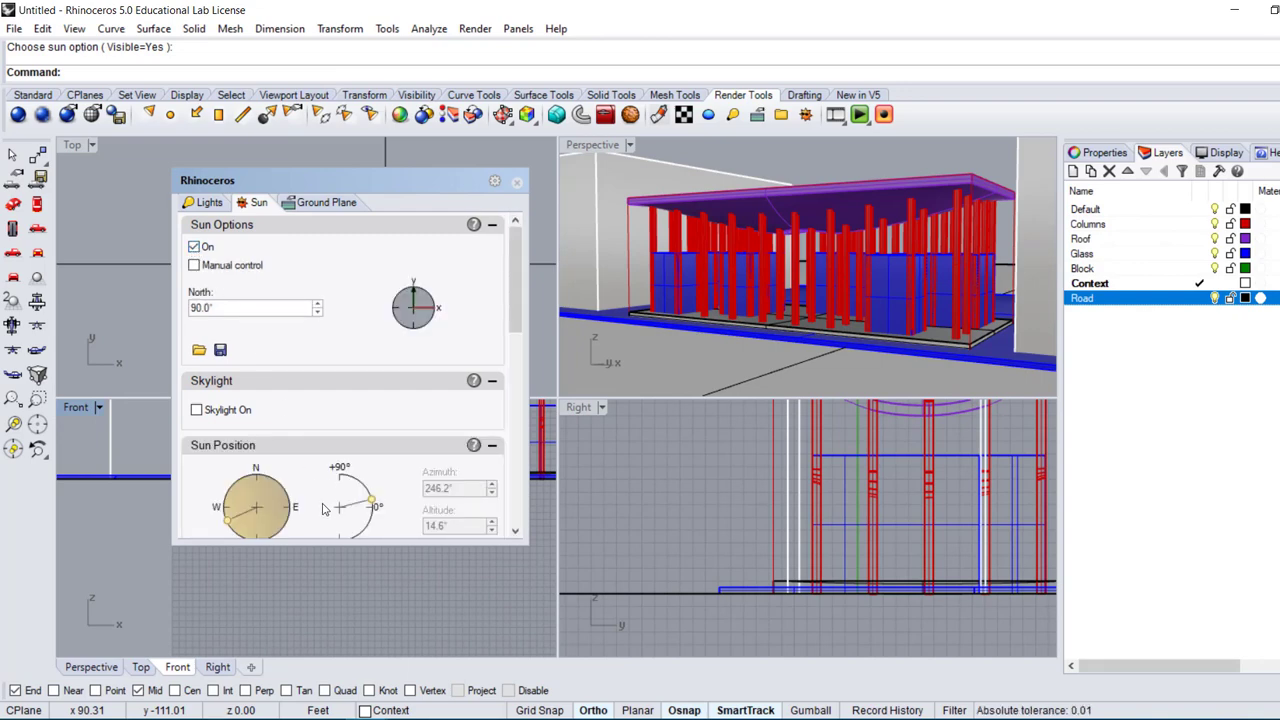
# Look through the sun's position, date and location settings and browse the city list for the project's location.
pyautogui.scroll(-3, 396, 493)
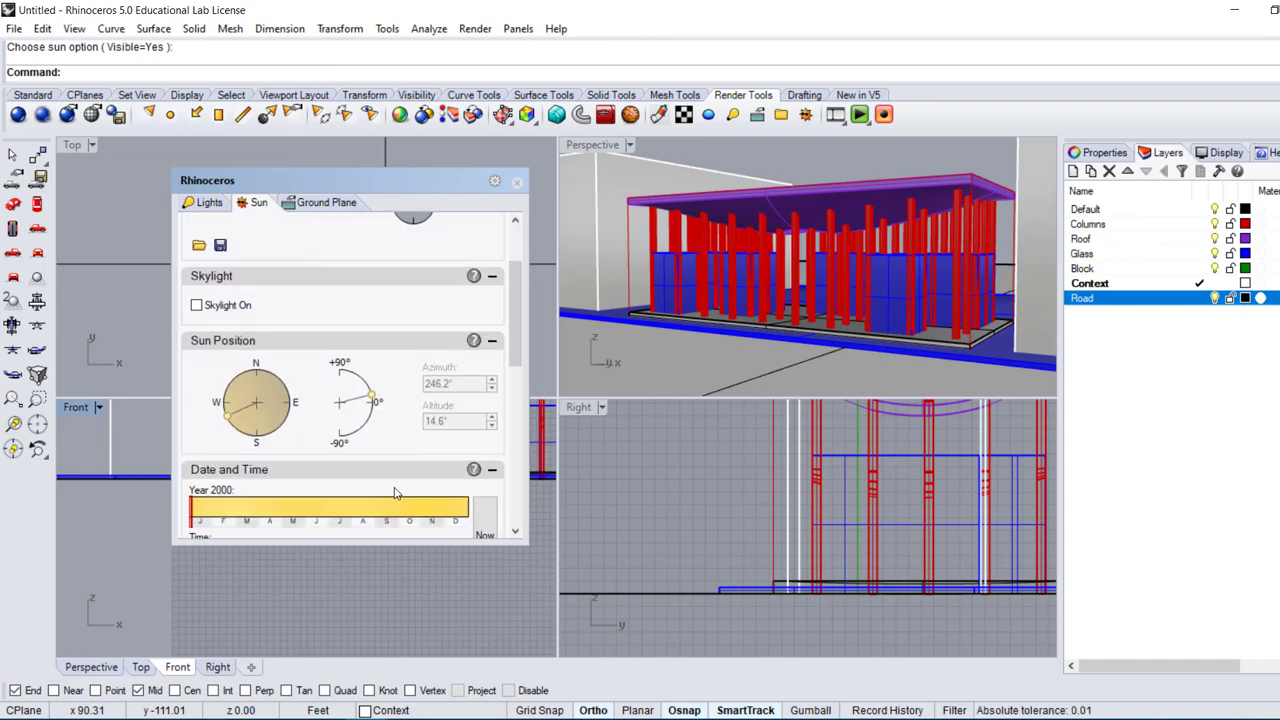
pyautogui.scroll(-8, 395, 492)
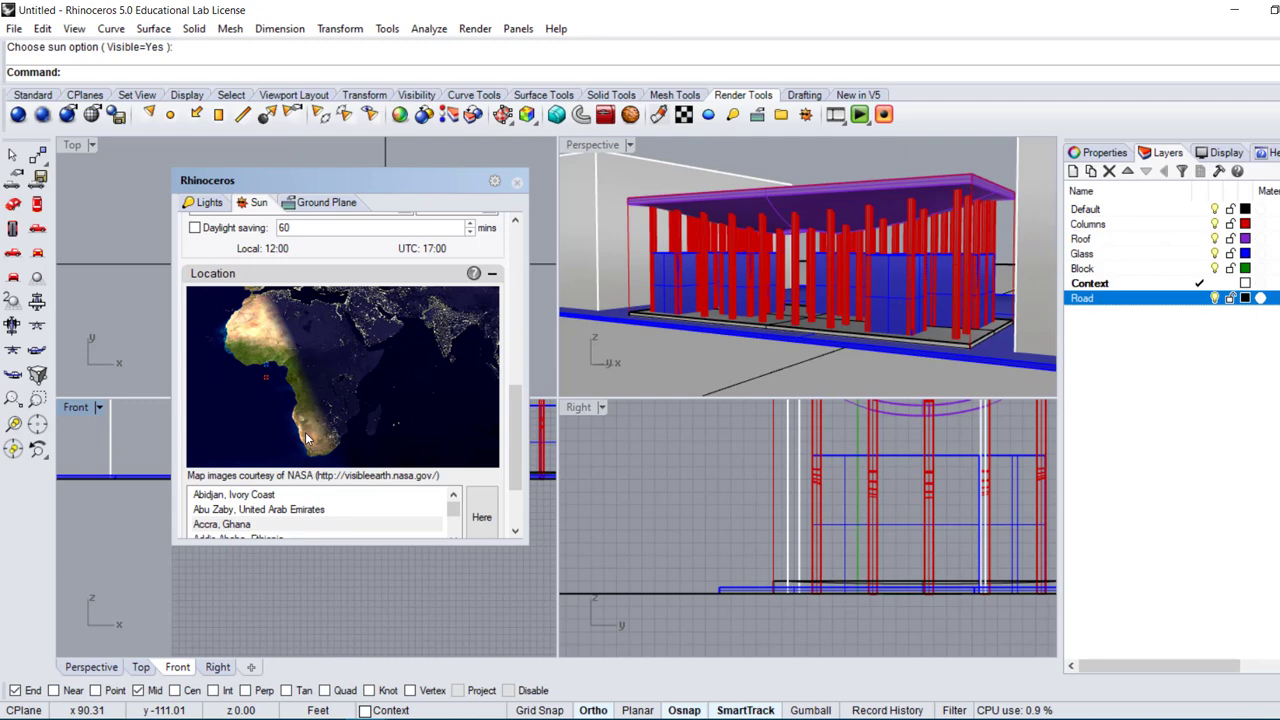
pyautogui.scroll(-2, 308, 440)
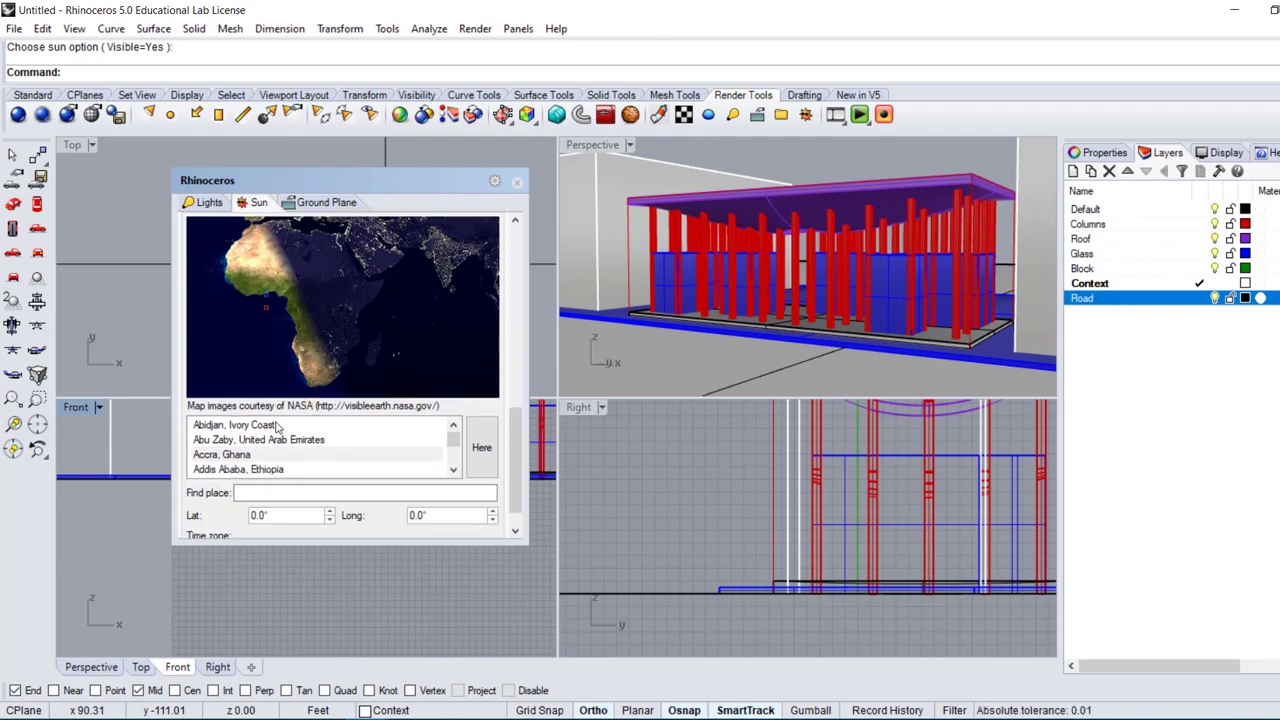
pyautogui.moveTo(452, 440); pyautogui.dragTo(437, 443)
pyautogui.scroll(-2, 336, 440)
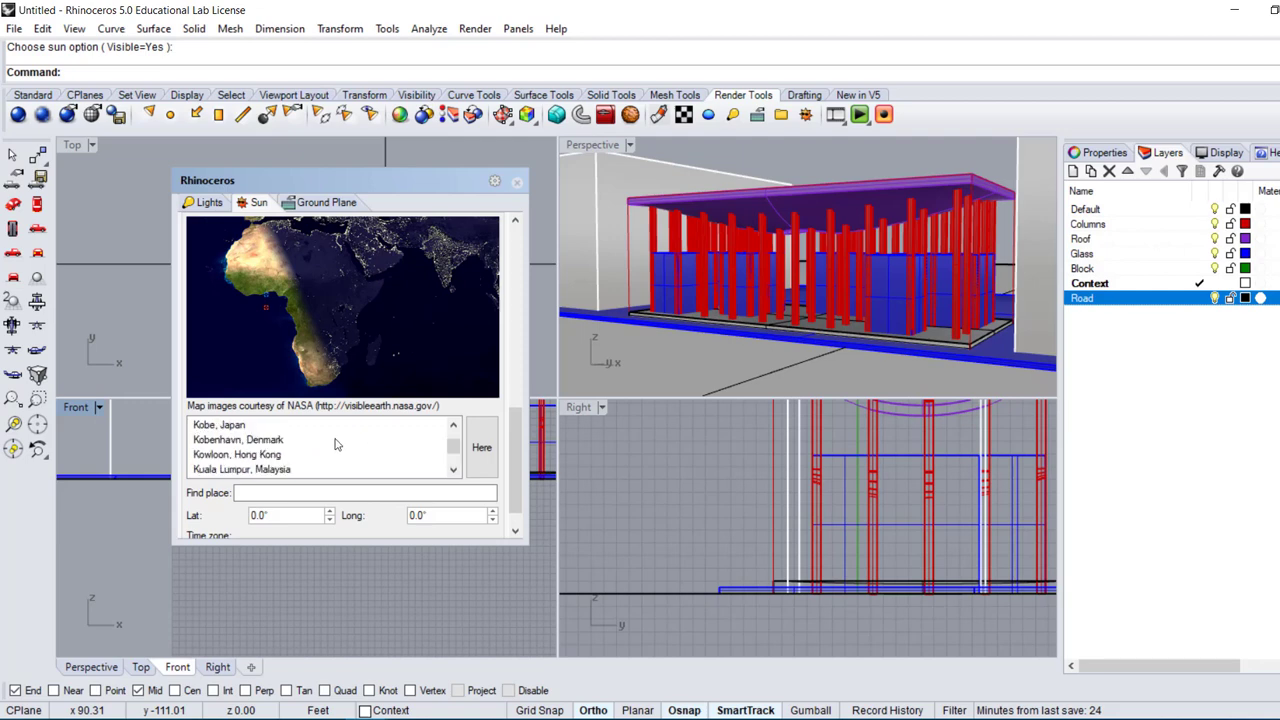
pyautogui.scroll(-4, 336, 444)
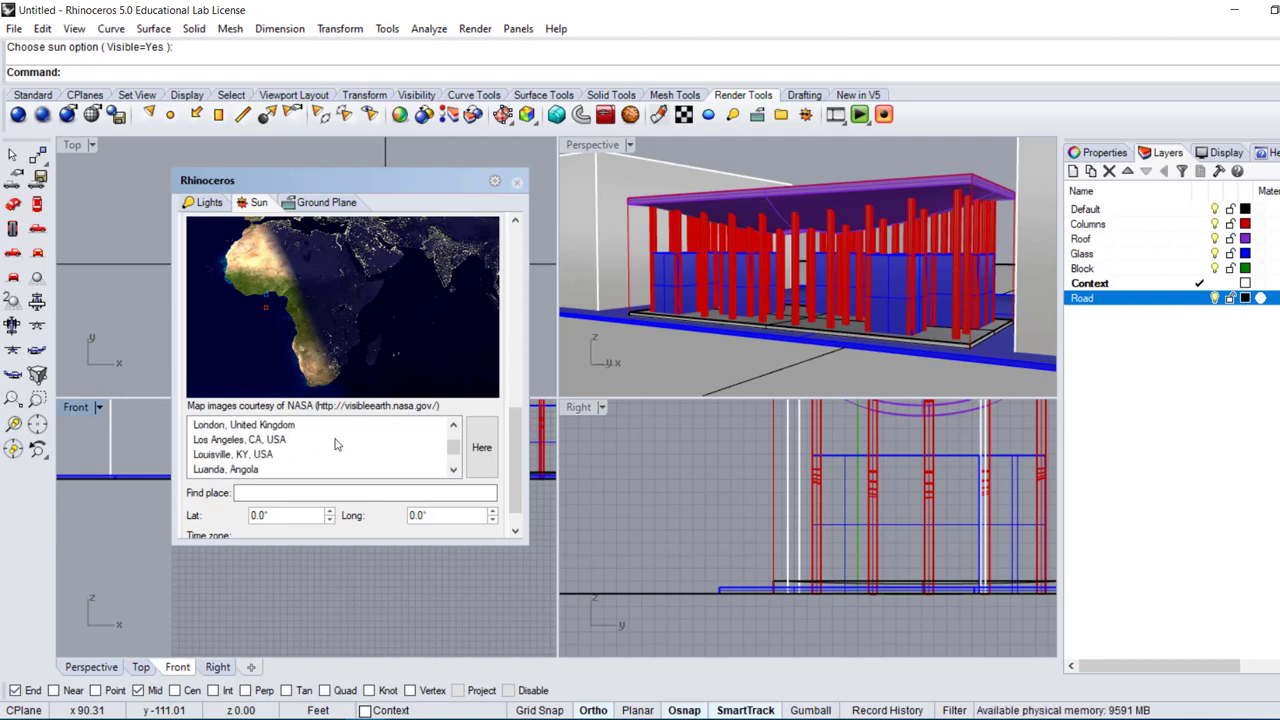
pyautogui.scroll(-2, 336, 444)
pyautogui.scroll(1, 336, 444)
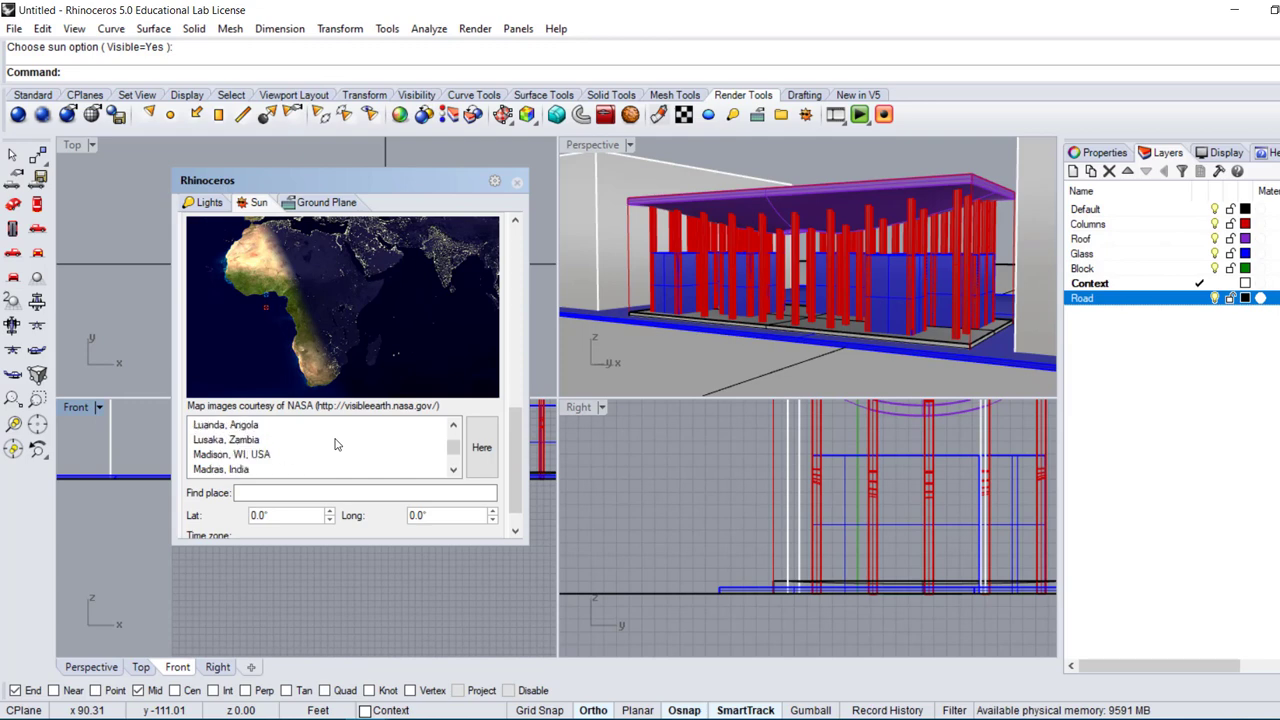
pyautogui.scroll(10, 336, 443)
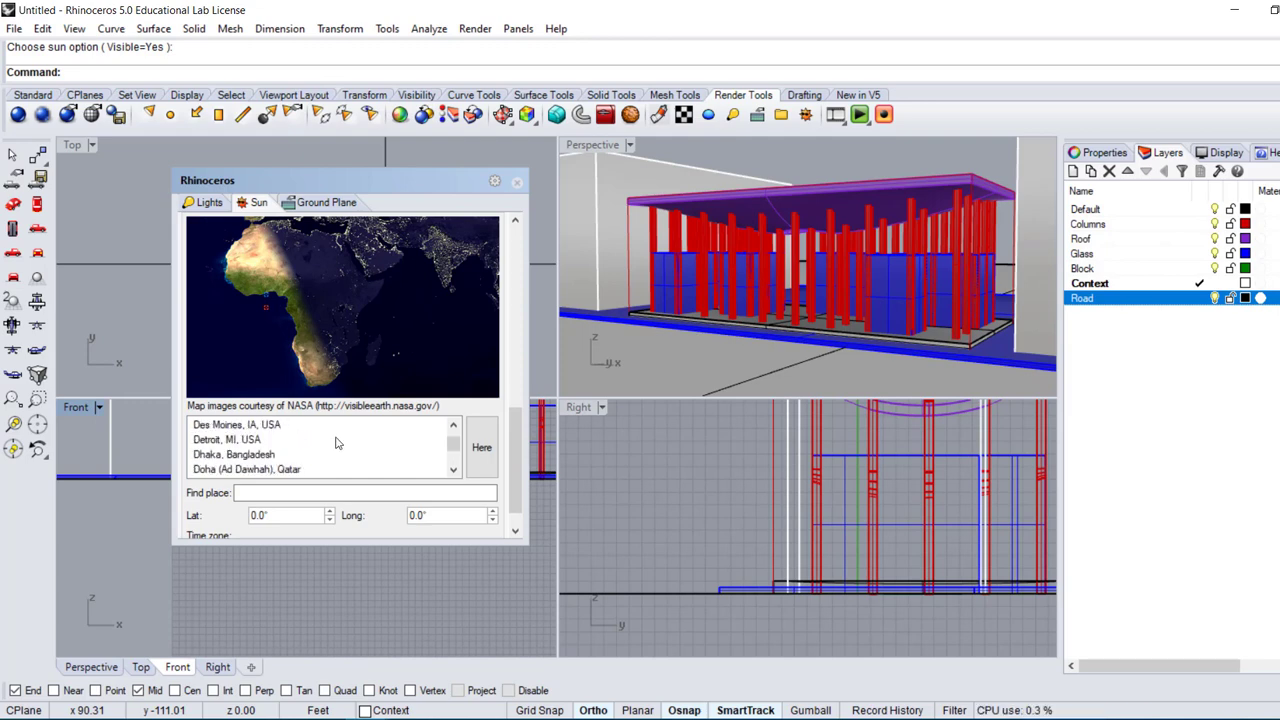
pyautogui.scroll(2, 336, 443)
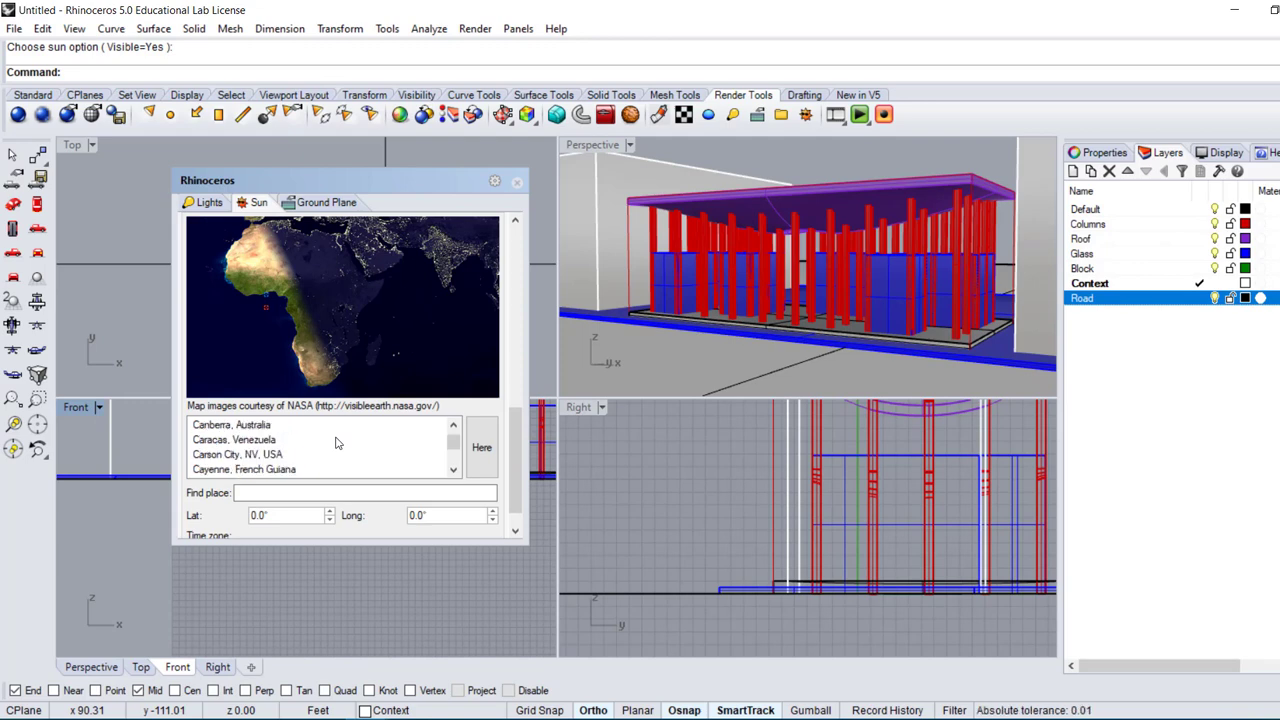
pyautogui.scroll(-2, 336, 443)
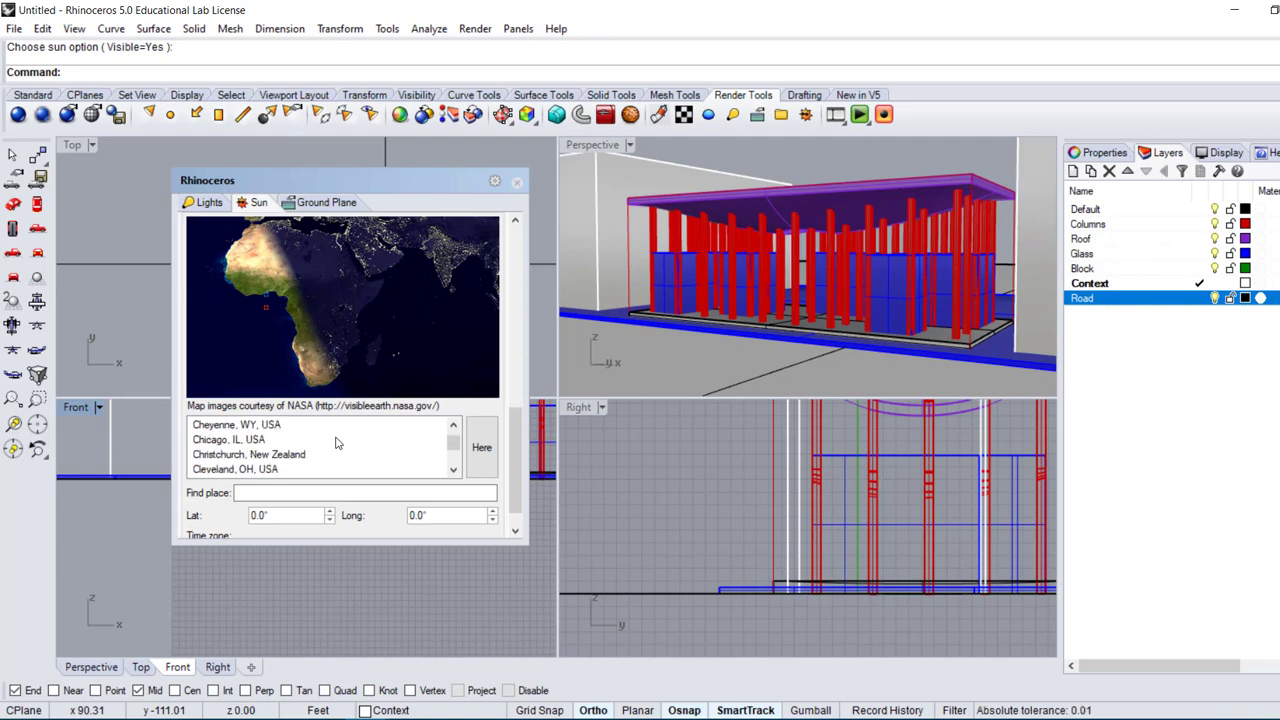
pyautogui.scroll(-1, 336, 443)
pyautogui.scroll(-1, 336, 443)
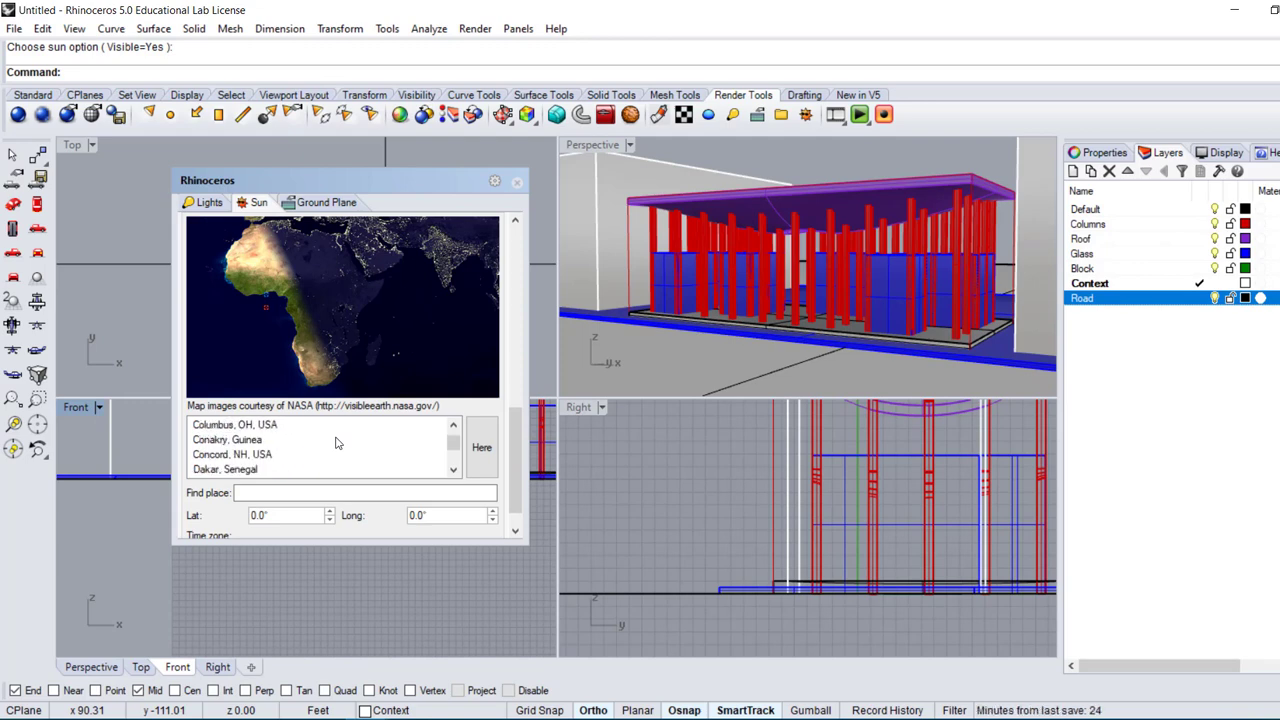
pyautogui.scroll(-2, 336, 443)
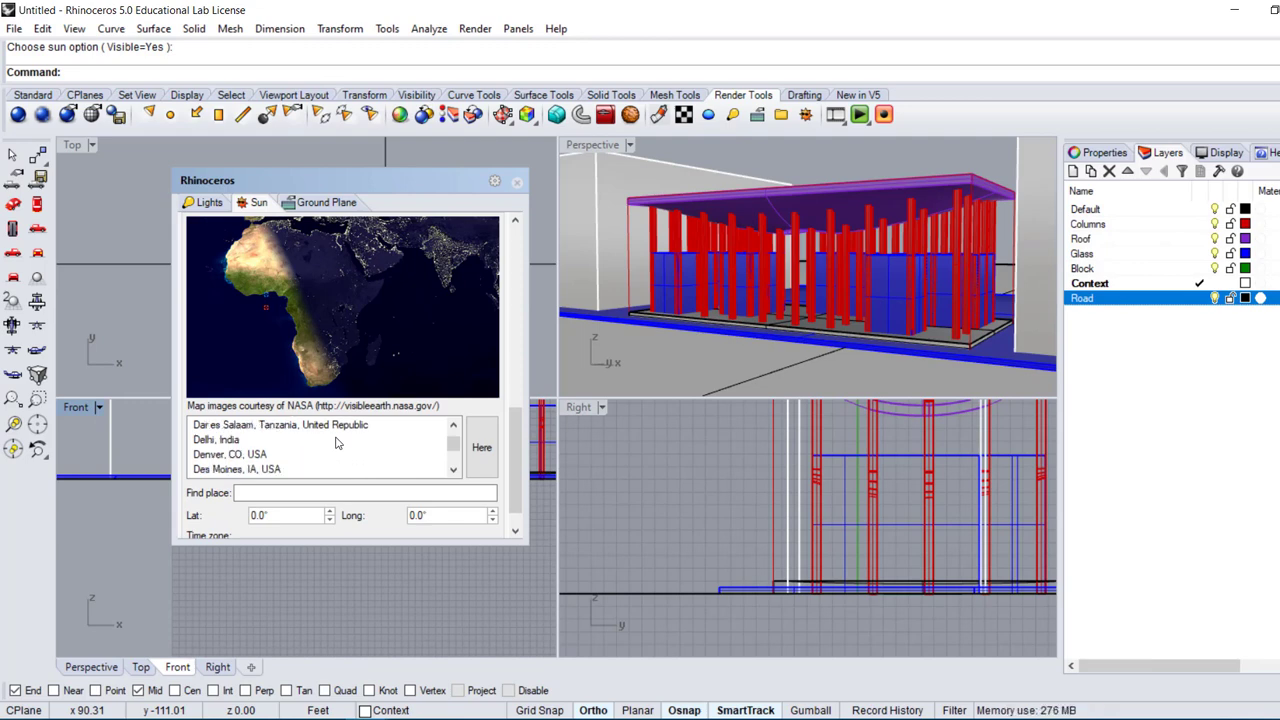
pyautogui.scroll(-2, 254, 476)
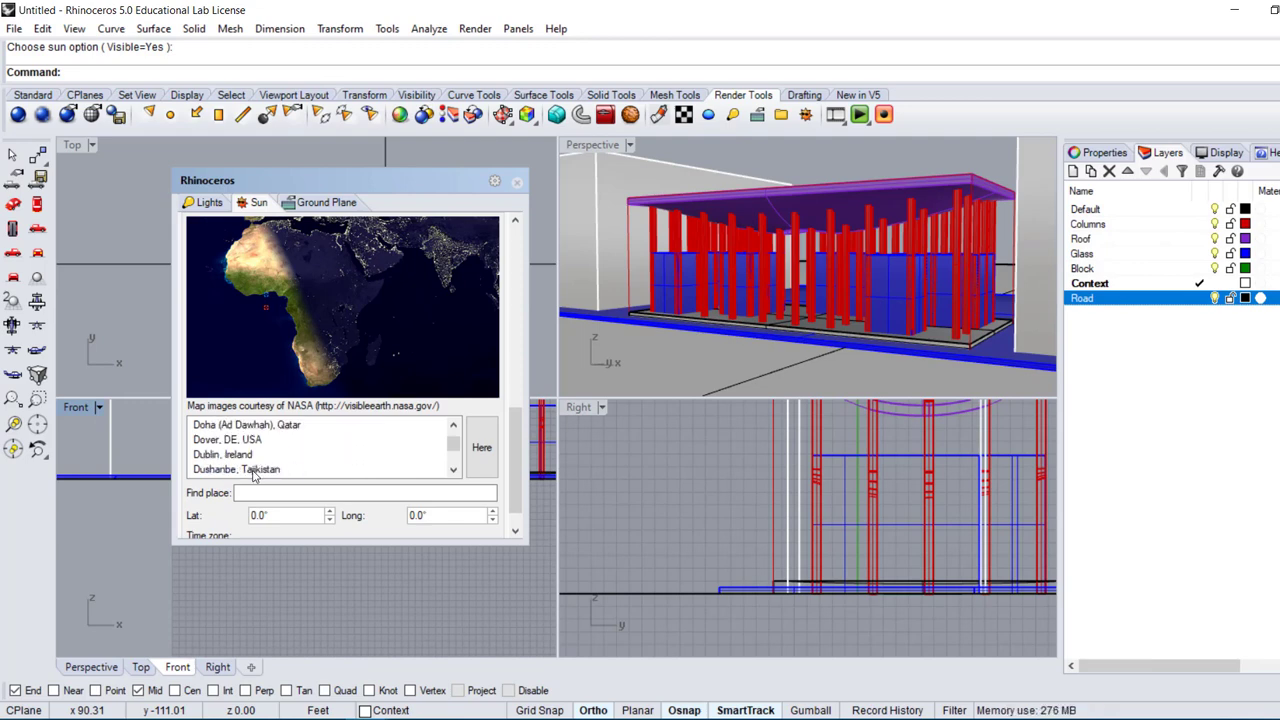
pyautogui.scroll(-1, 254, 476)
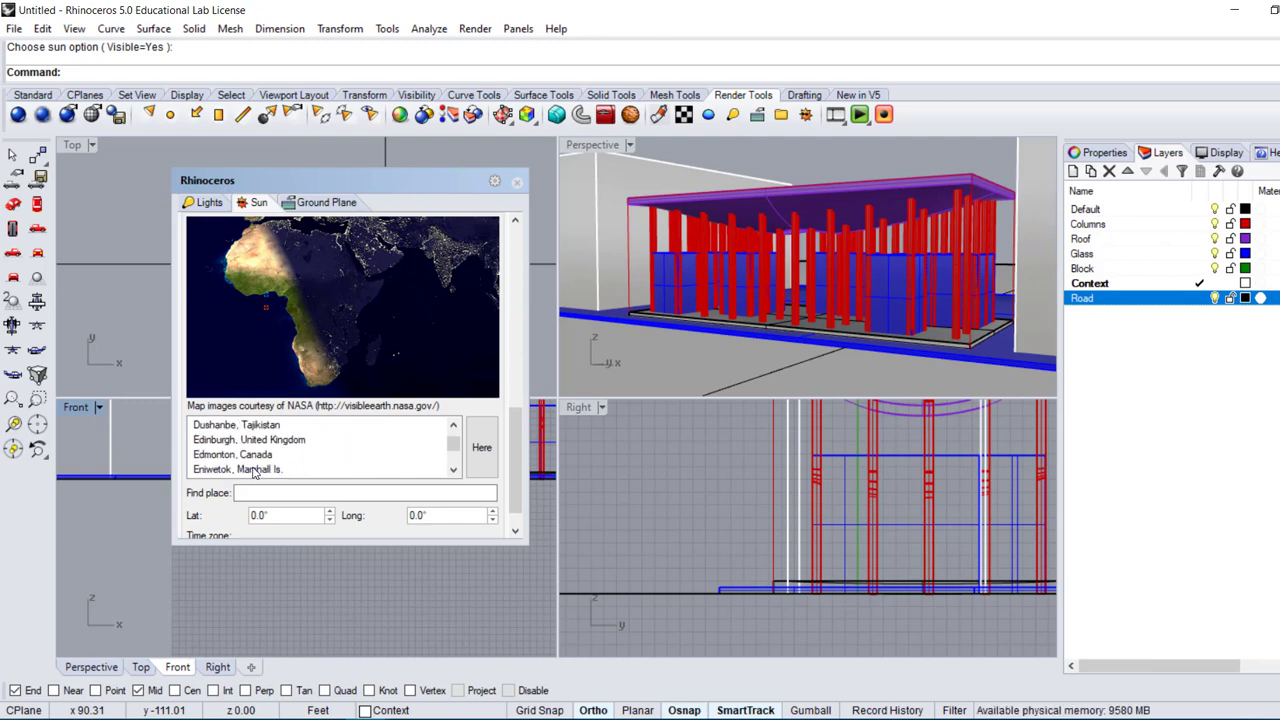
pyautogui.scroll(-9, 254, 472)
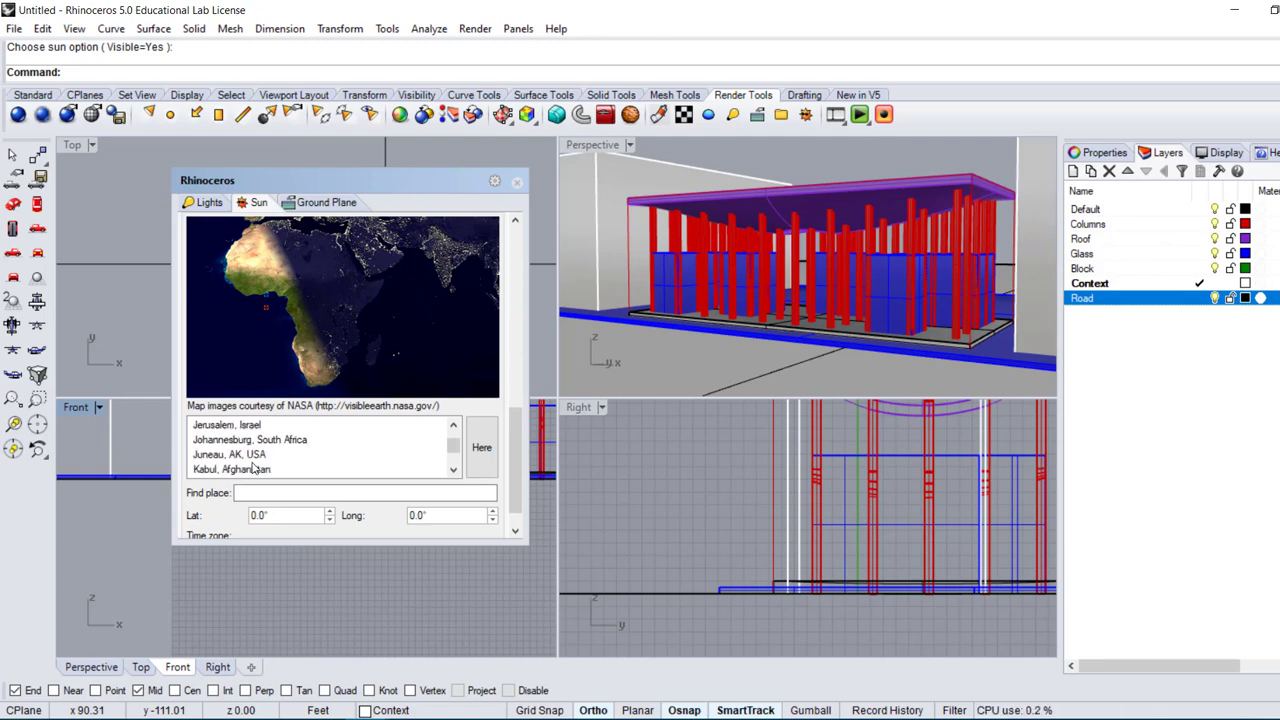
pyautogui.scroll(-4, 254, 468)
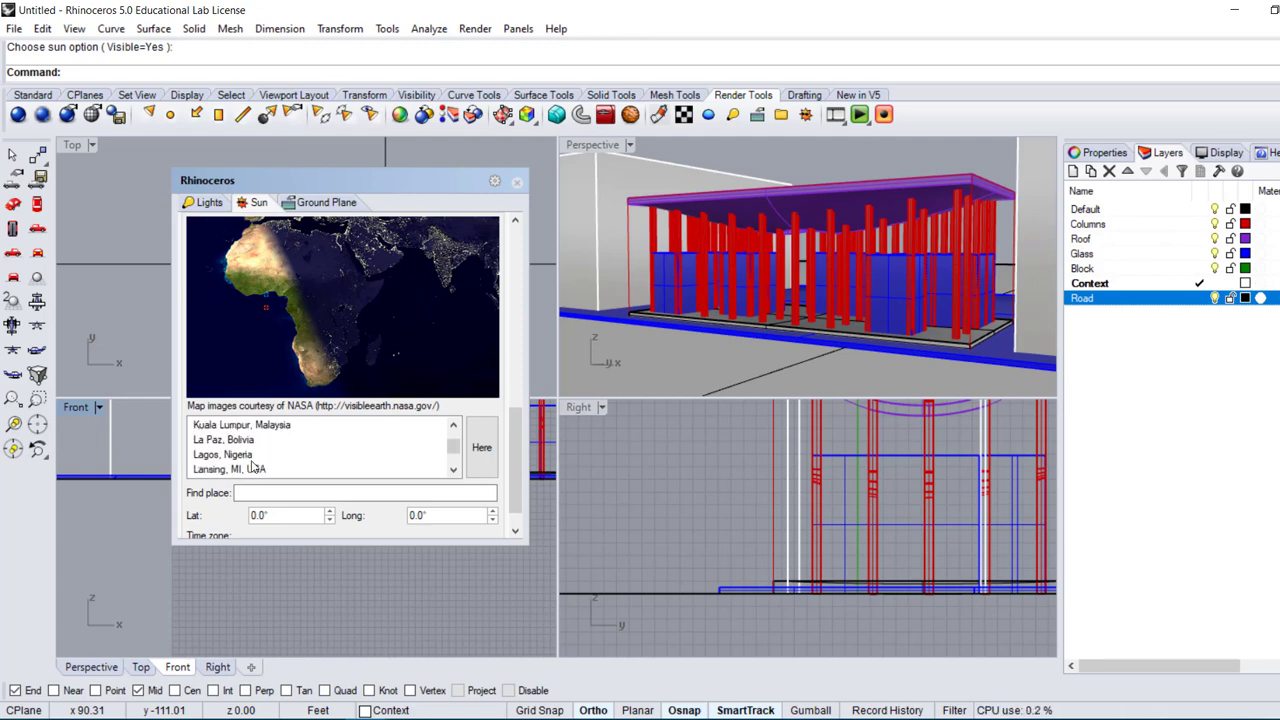
pyautogui.scroll(-3, 254, 467)
pyautogui.scroll(-2, 254, 467)
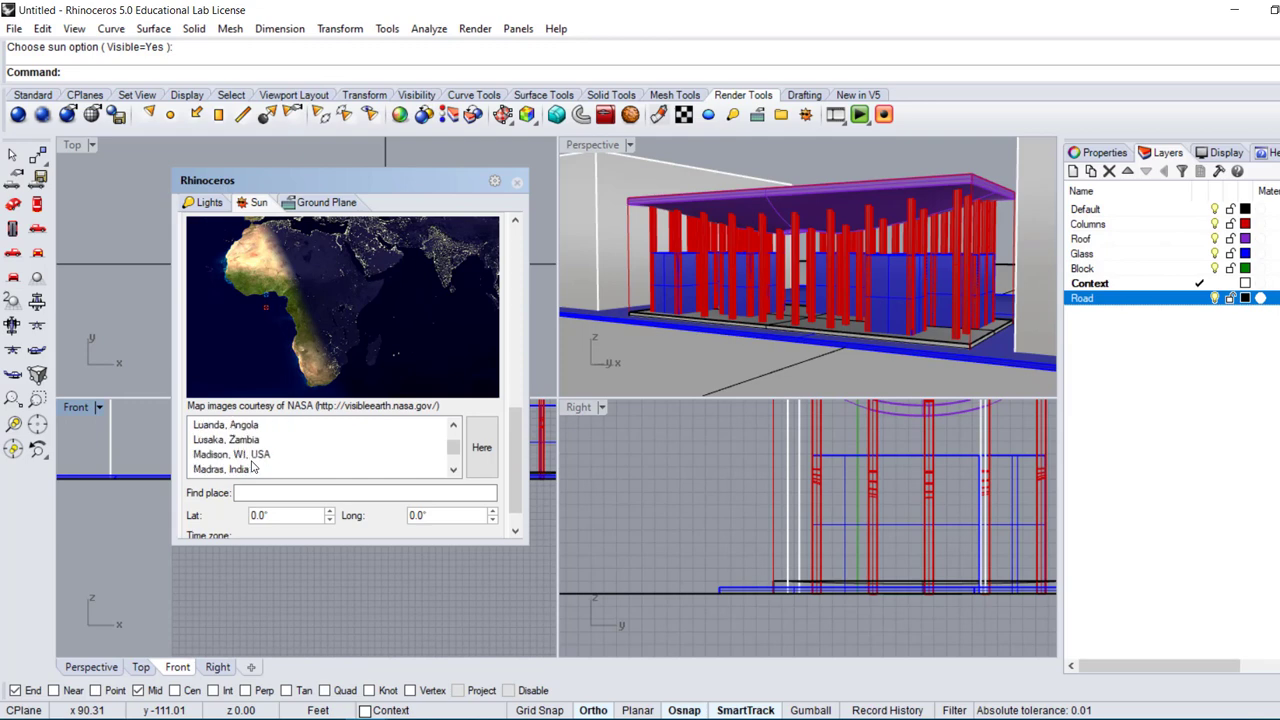
pyautogui.scroll(-3, 254, 467)
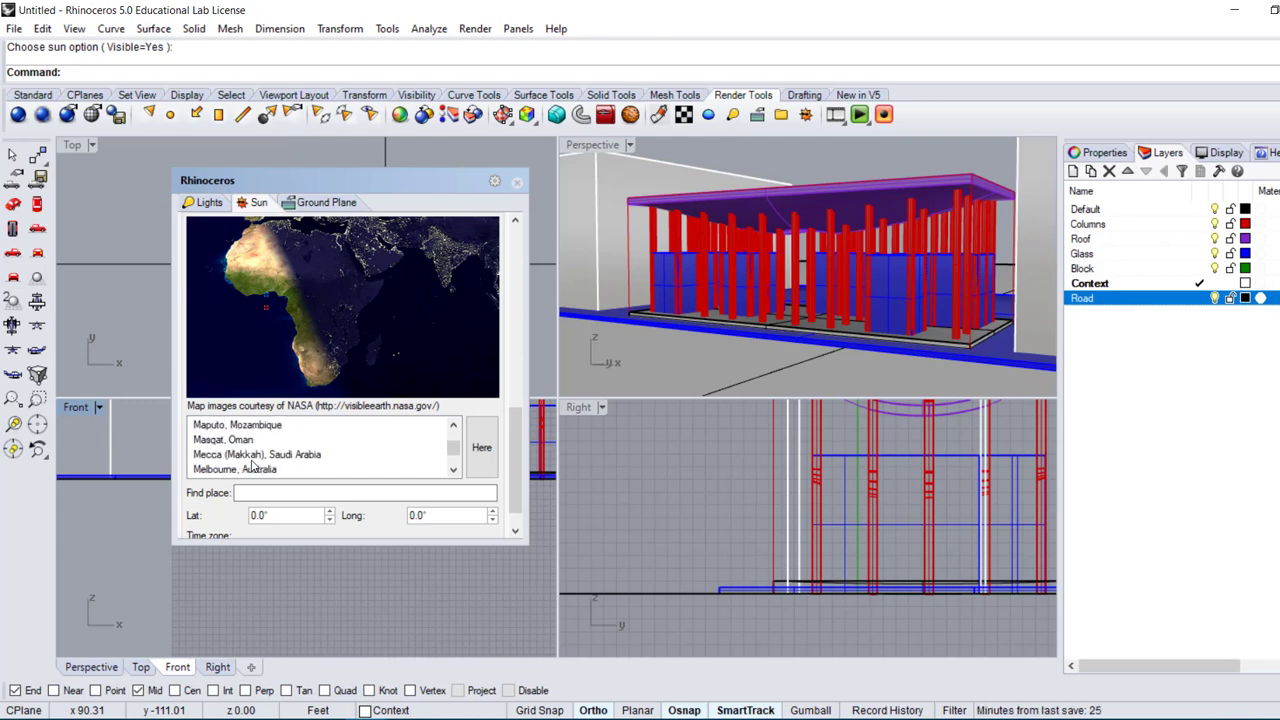
# Find Los Angeles, CA, USA as the sun's location, and switch the coordinates to the computer's current location.
pyautogui.click(276, 493)
pyautogui.write('Los')
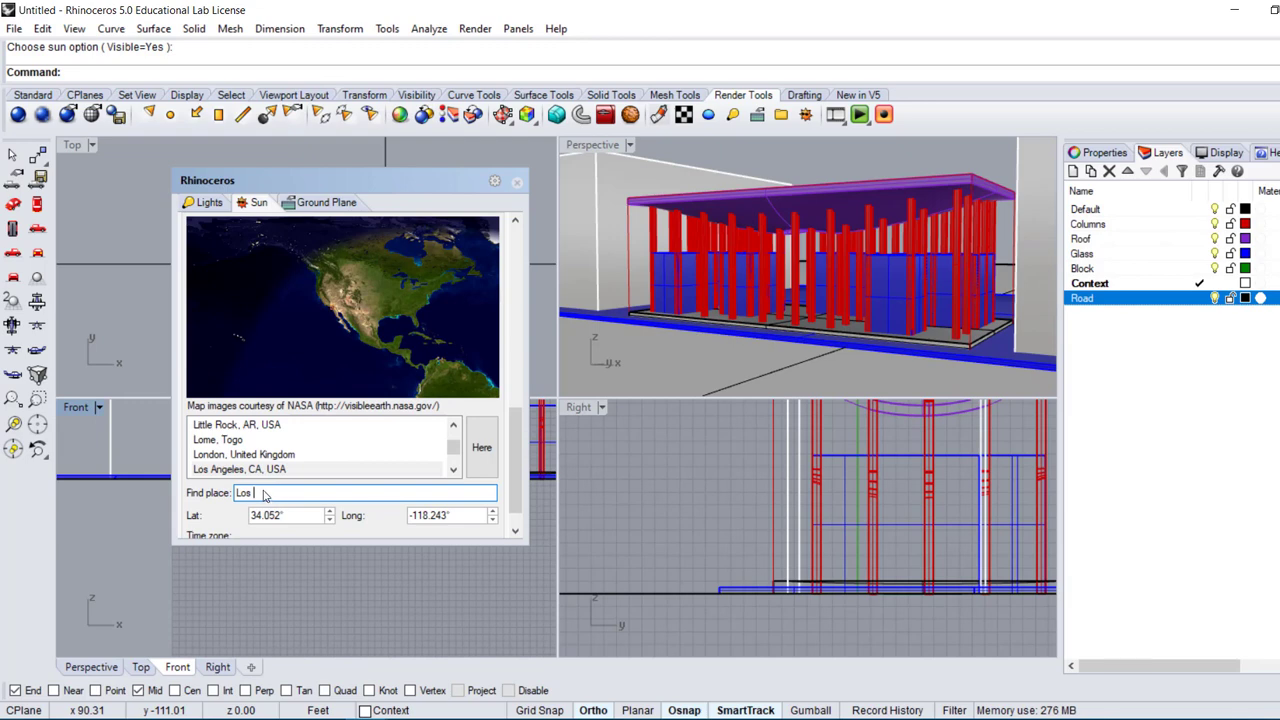
pyautogui.click(206, 470)
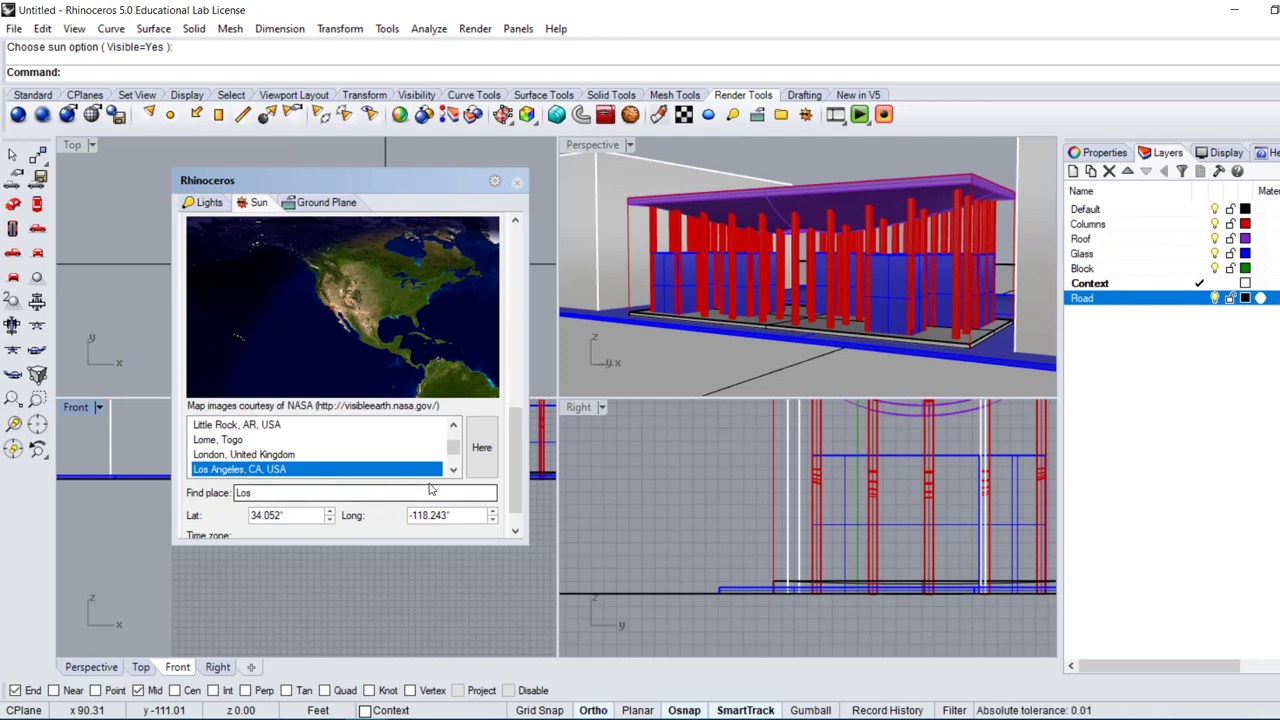
pyautogui.click(478, 455)
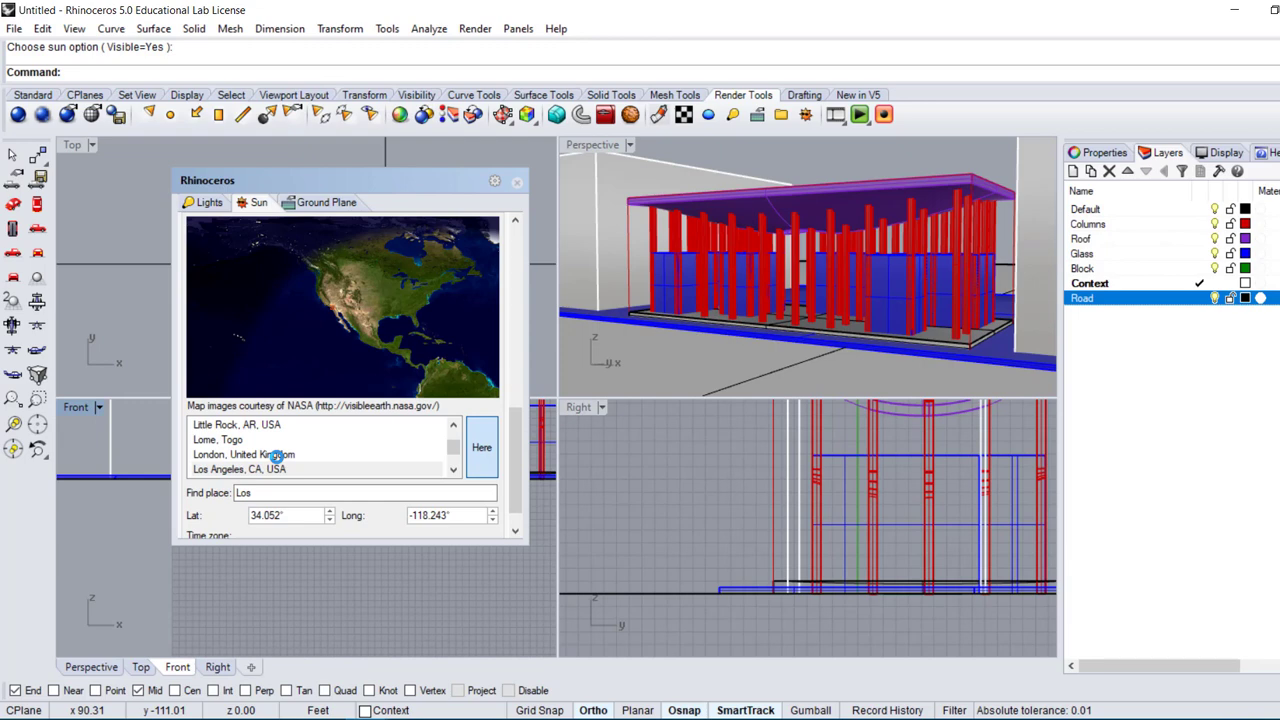
pyautogui.click(335, 312)
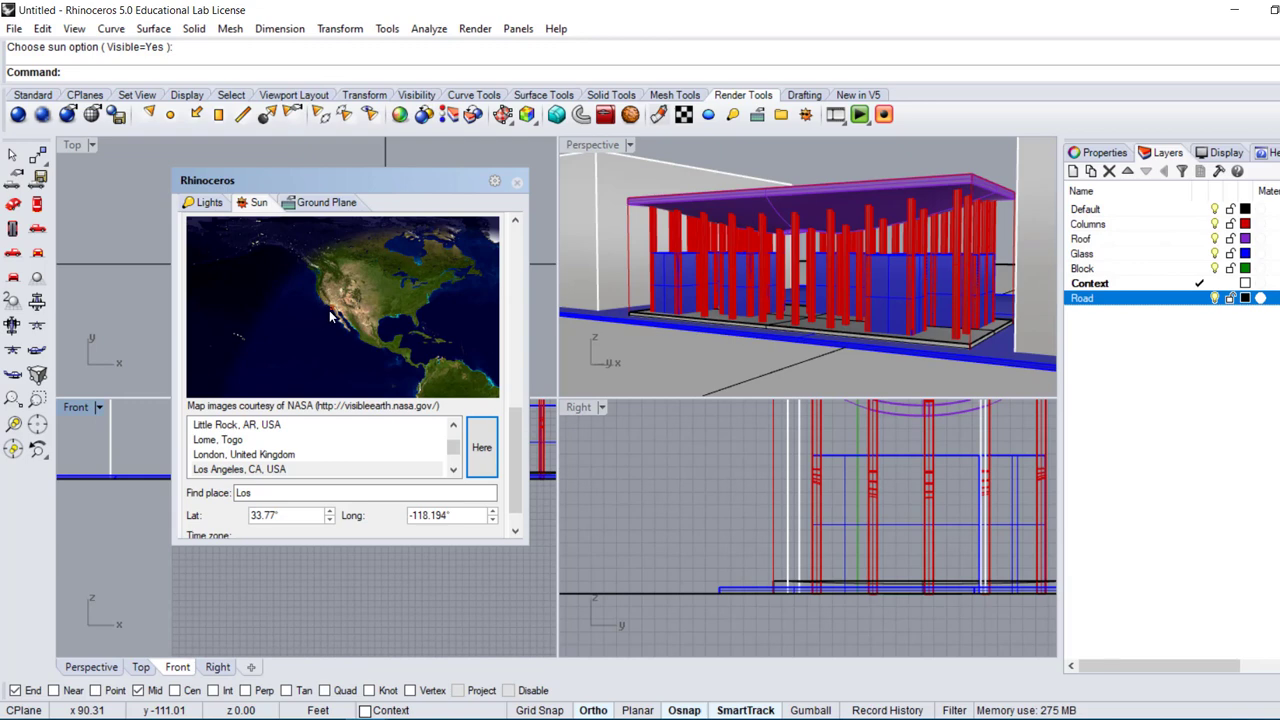
# Set the sun's date and time to the current moment, 10/24/2019, and shift the time to about 1:14 PM.
pyautogui.scroll(1, 324, 316)
pyautogui.scroll(1, 324, 316)
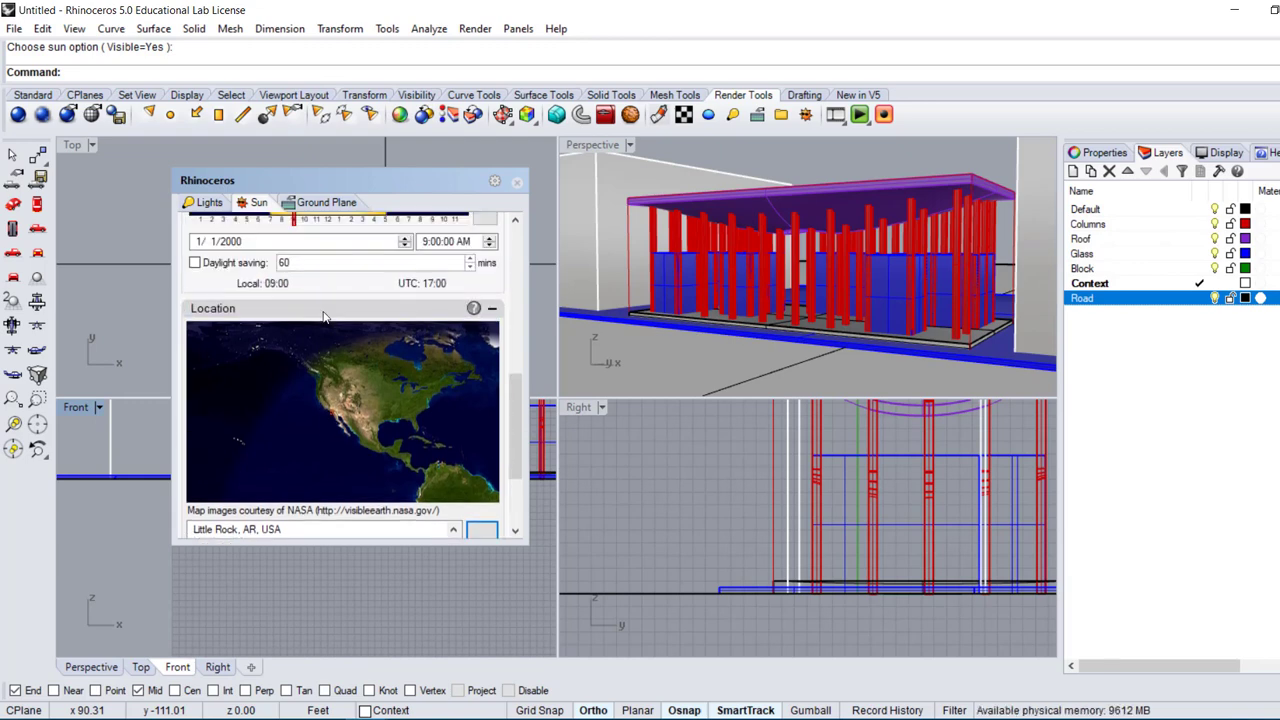
pyautogui.scroll(3, 323, 316)
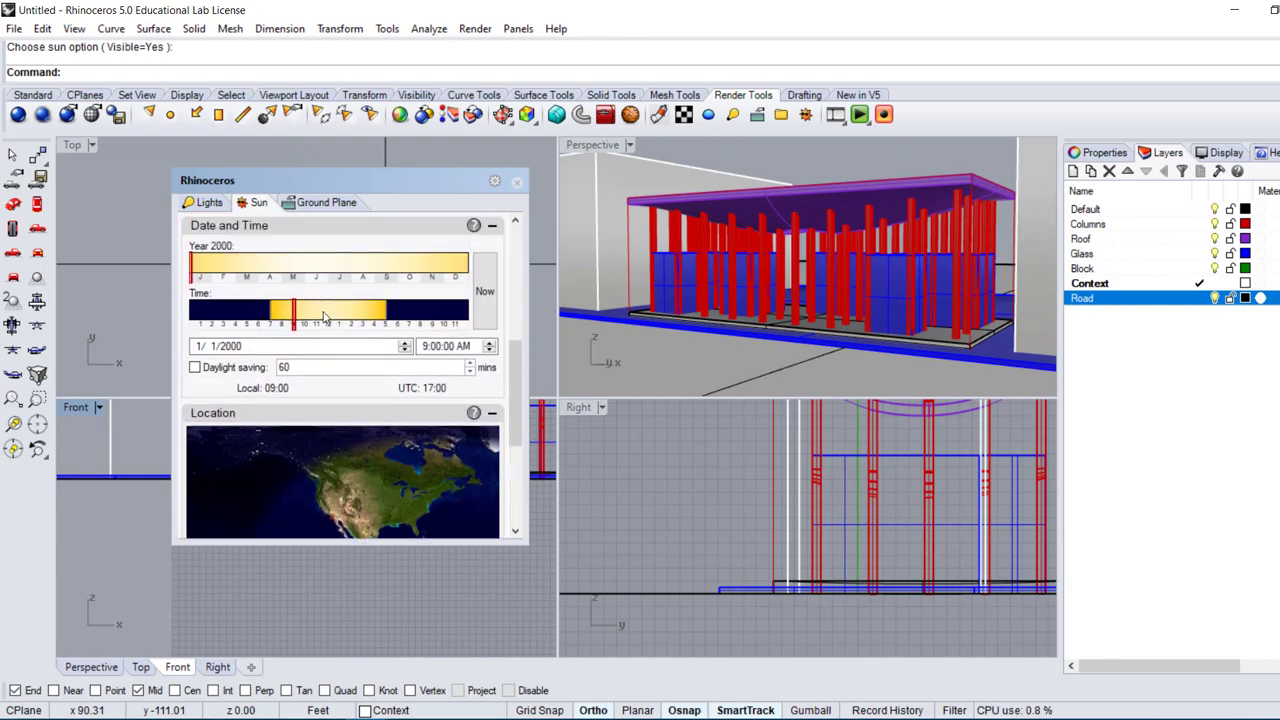
pyautogui.click(483, 325)
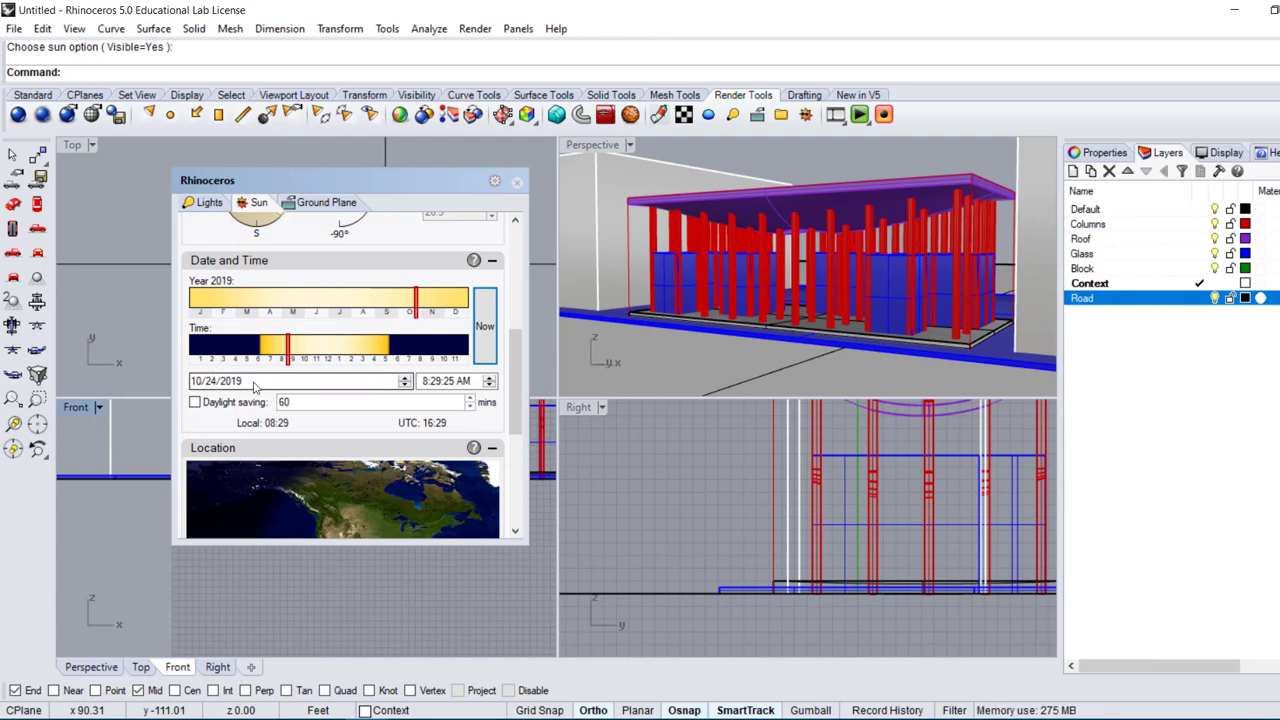
pyautogui.click(295, 386)
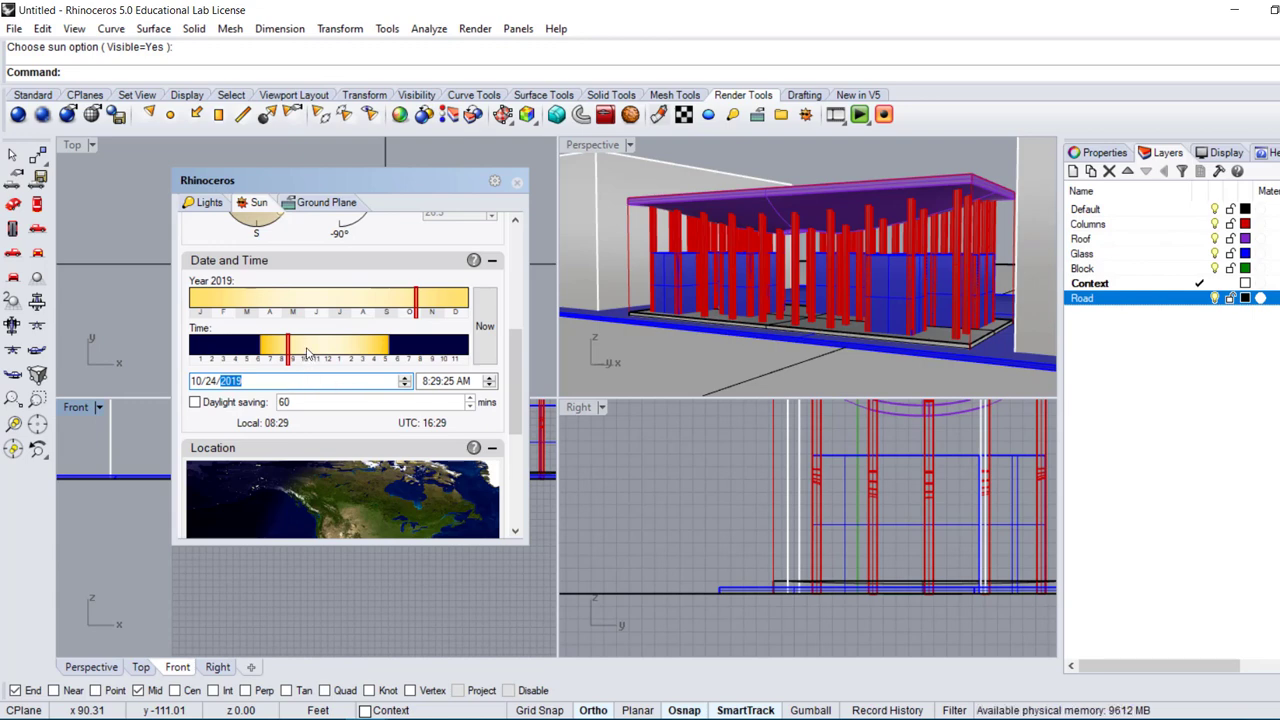
pyautogui.moveTo(308, 351)
pyautogui.mouseDown()
pyautogui.moveTo(413, 349)
pyautogui.moveTo(265, 348)
pyautogui.moveTo(343, 345)
pyautogui.mouseUp()
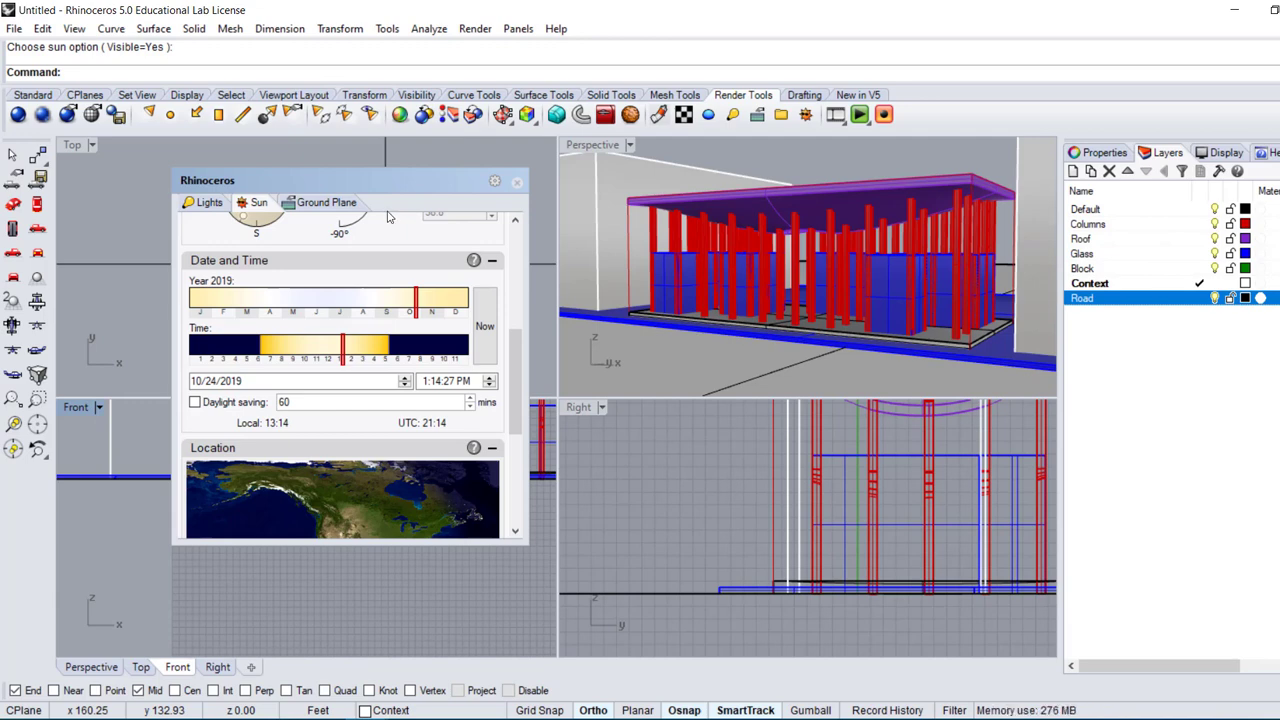
# Display the Perspective view in Rendered mode and shift the sun's time to about 11:48 AM.
pyautogui.click(625, 146)
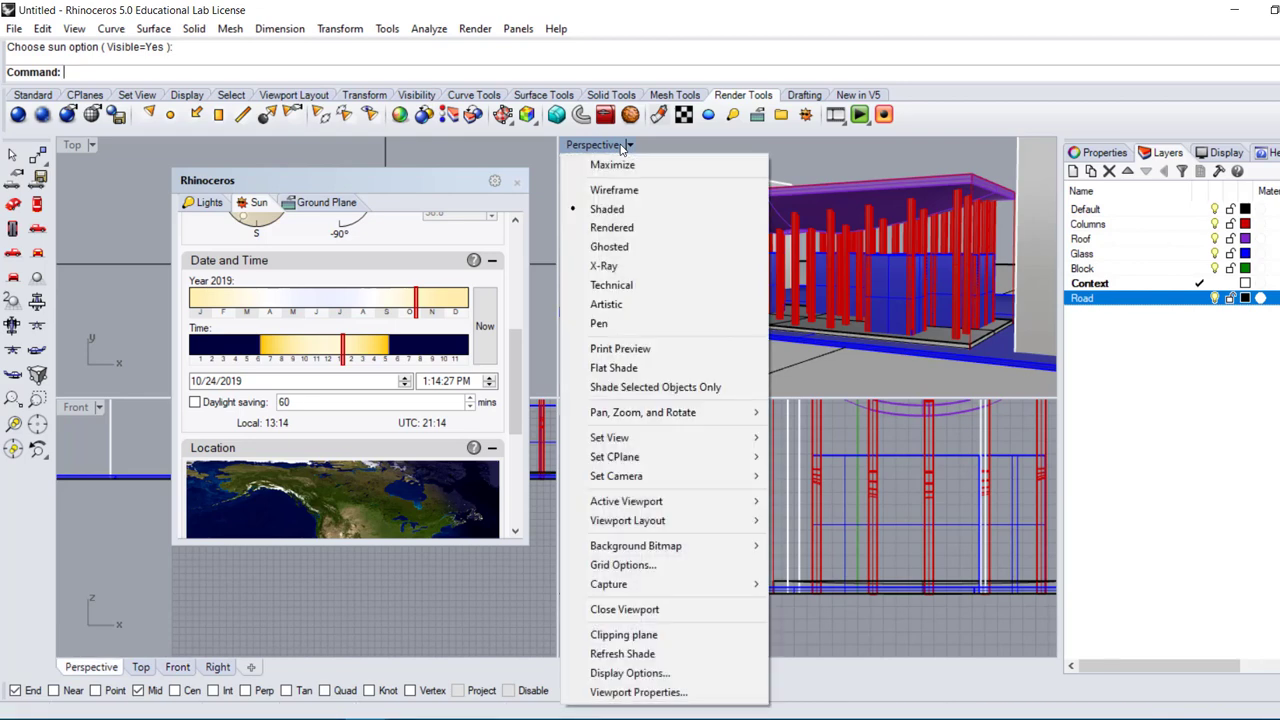
pyautogui.click(591, 236)
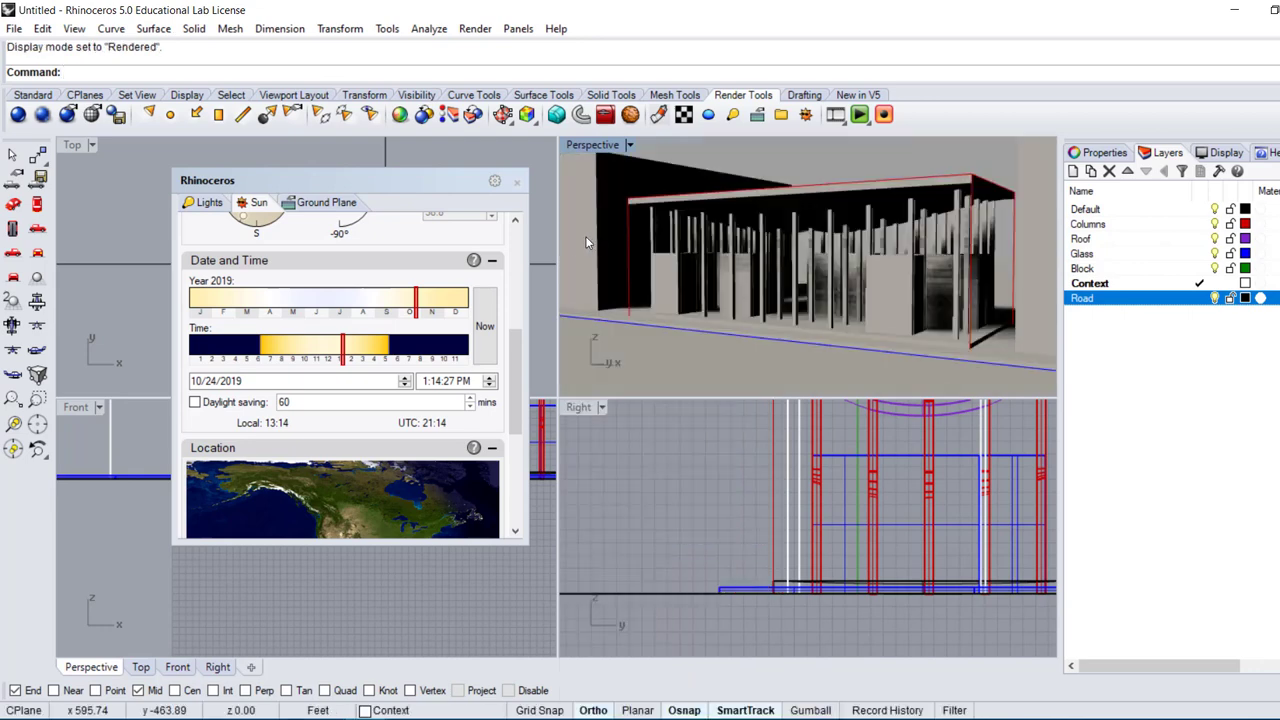
pyautogui.moveTo(342, 346)
pyautogui.mouseDown()
pyautogui.moveTo(416, 348)
pyautogui.moveTo(245, 369)
pyautogui.moveTo(406, 358)
pyautogui.moveTo(331, 365)
pyautogui.mouseUp()
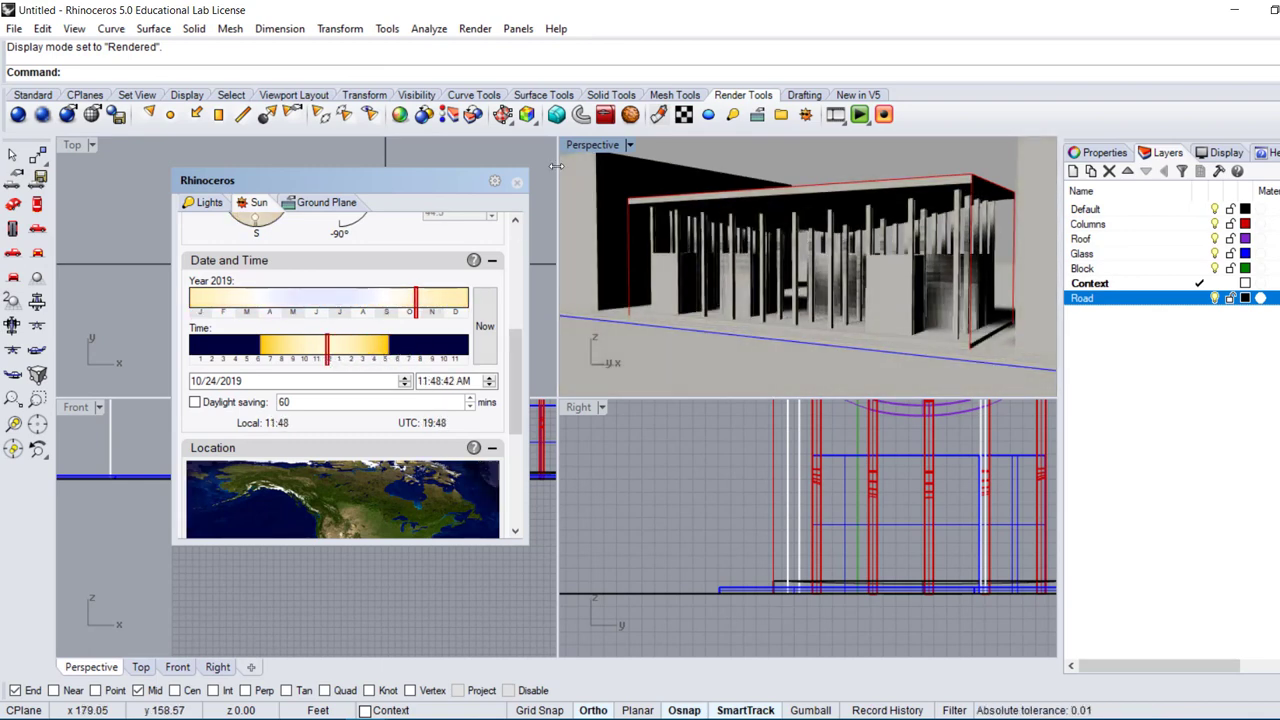
# Maximize the Perspective viewport and frame the pavilion with its neighbouring buildings from near street level.
pyautogui.doubleClick(594, 150)
pyautogui.moveTo(592, 200); pyautogui.dragTo(719, 410, button='right')
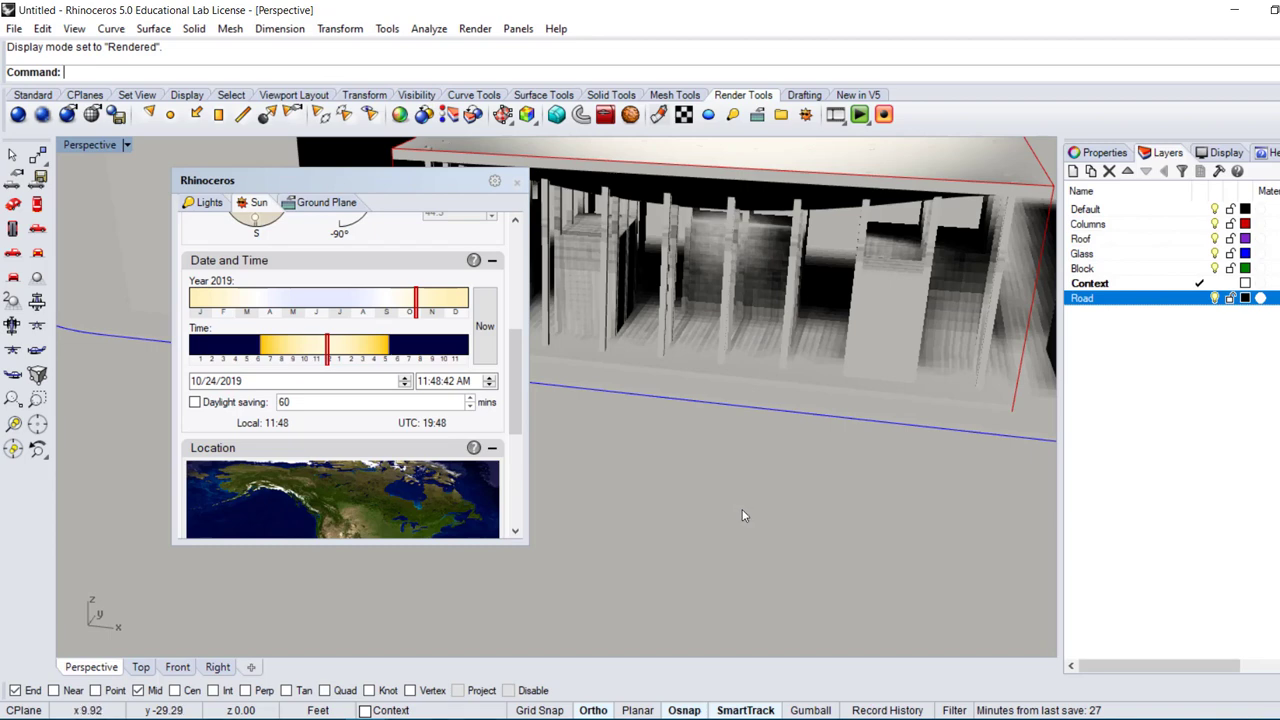
pyautogui.moveTo(749, 504); pyautogui.dragTo(640, 480, button='right')
pyautogui.scroll(-5, 778, 580)
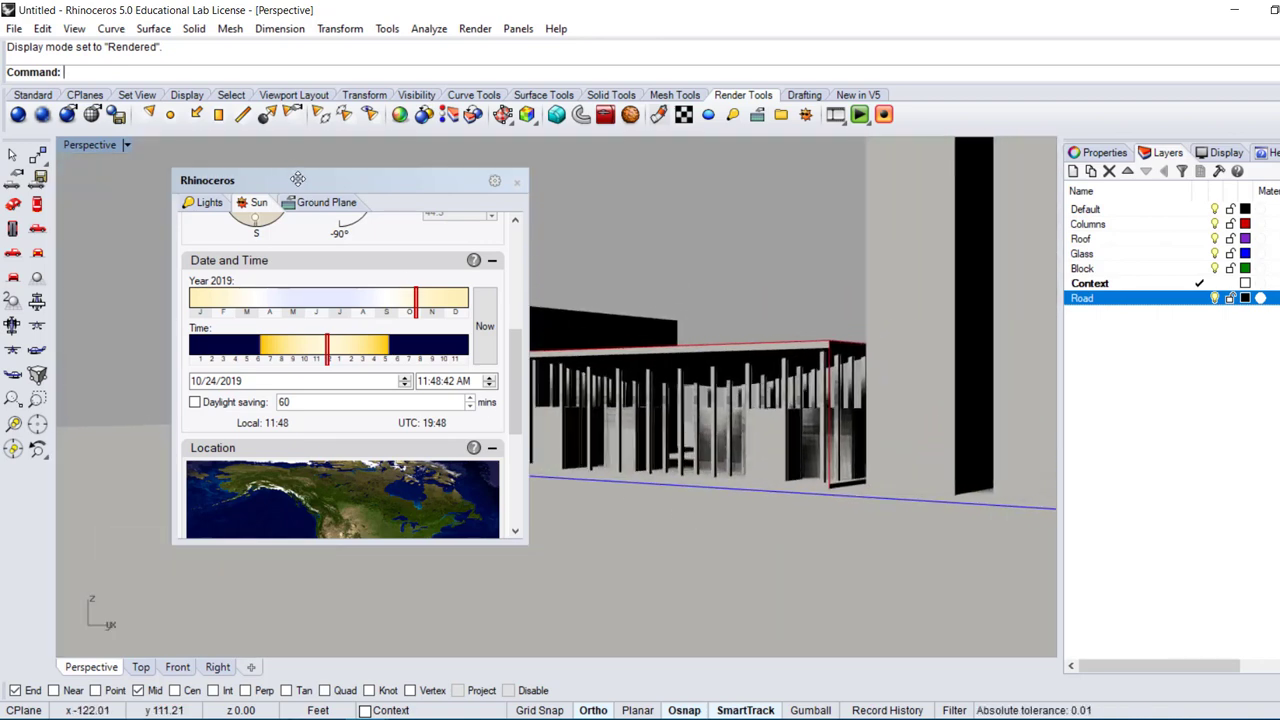
# Move the sun settings clear of the pavilion, turn the skylight on, and close the settings.
pyautogui.moveTo(293, 180); pyautogui.dragTo(160, 197)
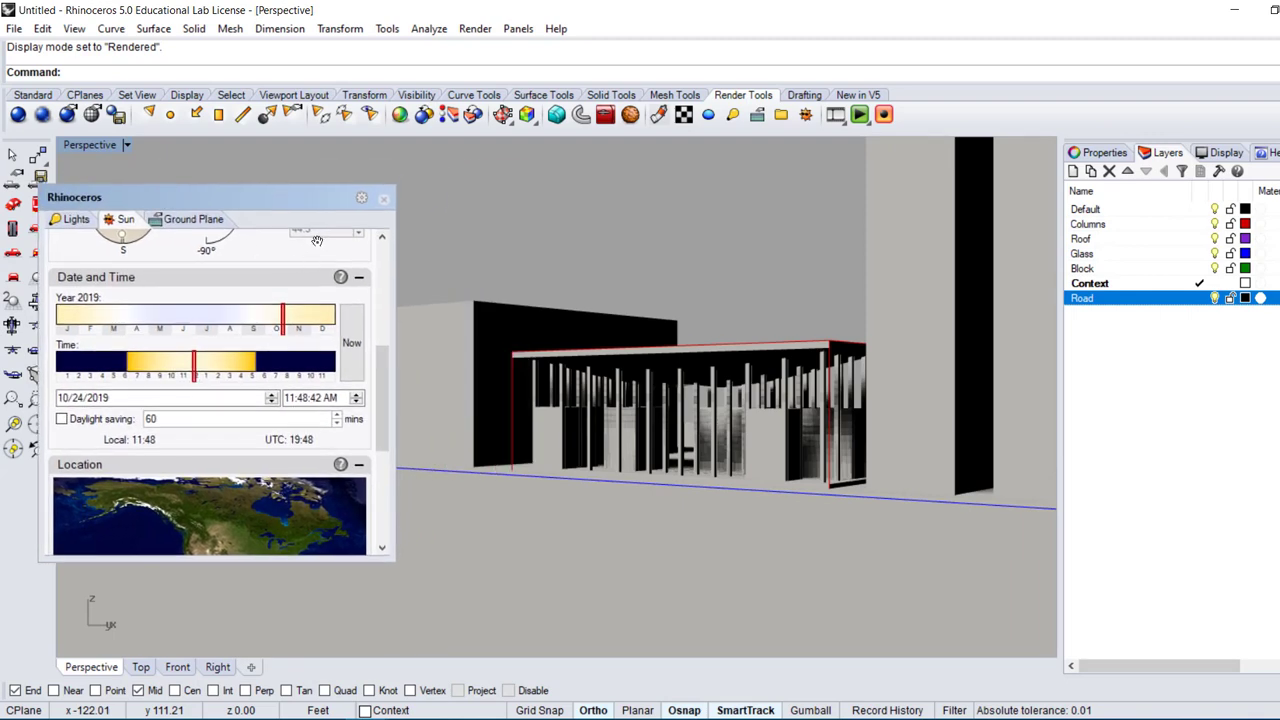
pyautogui.moveTo(382, 368); pyautogui.dragTo(366, 261)
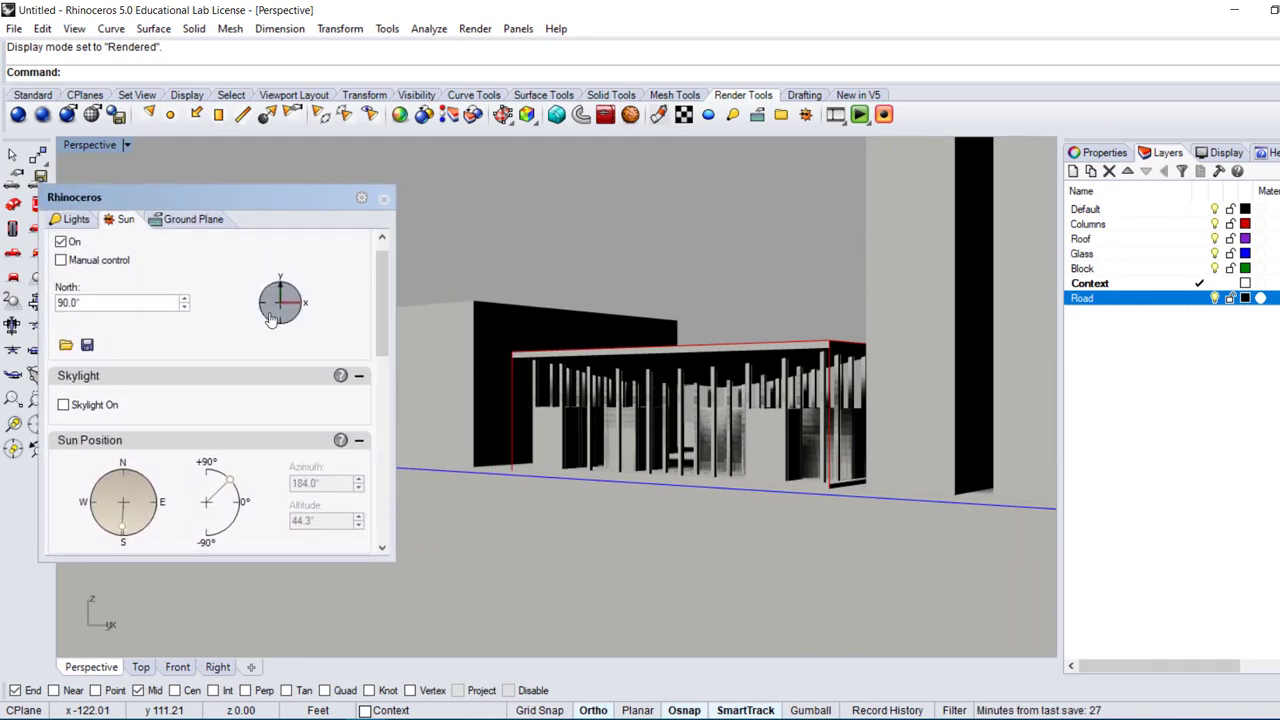
pyautogui.click(64, 406)
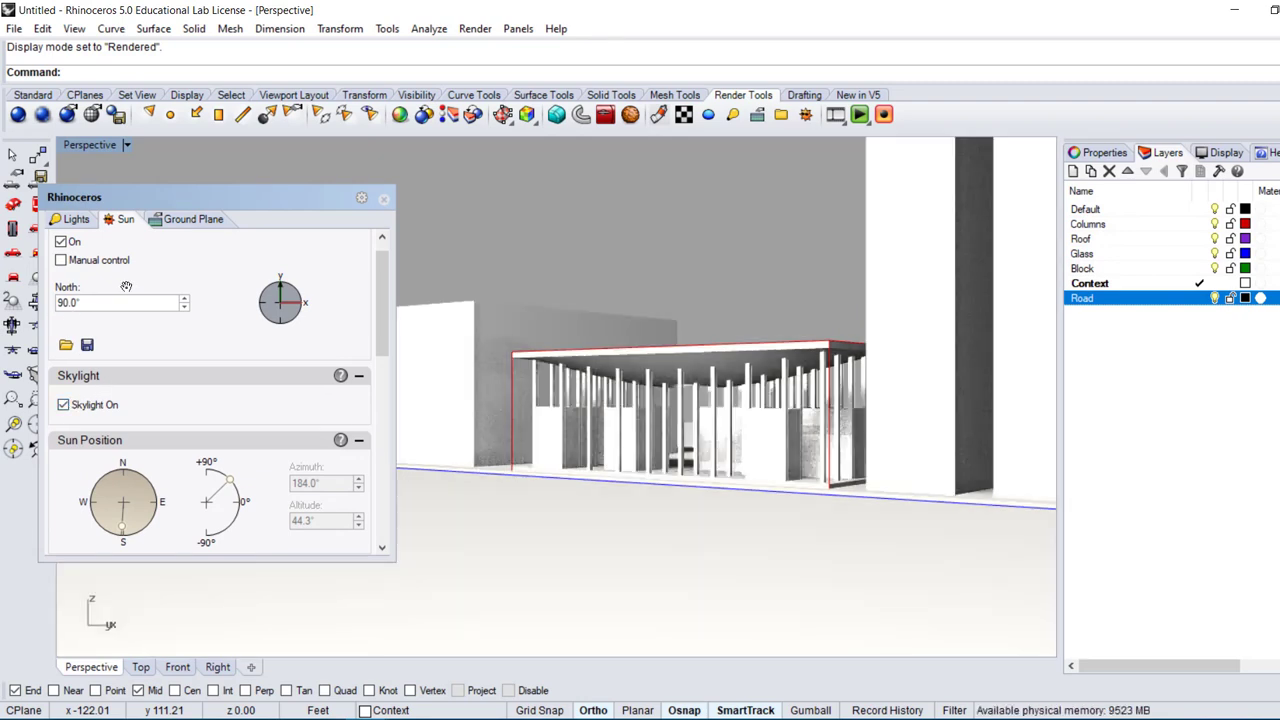
pyautogui.click(384, 200)
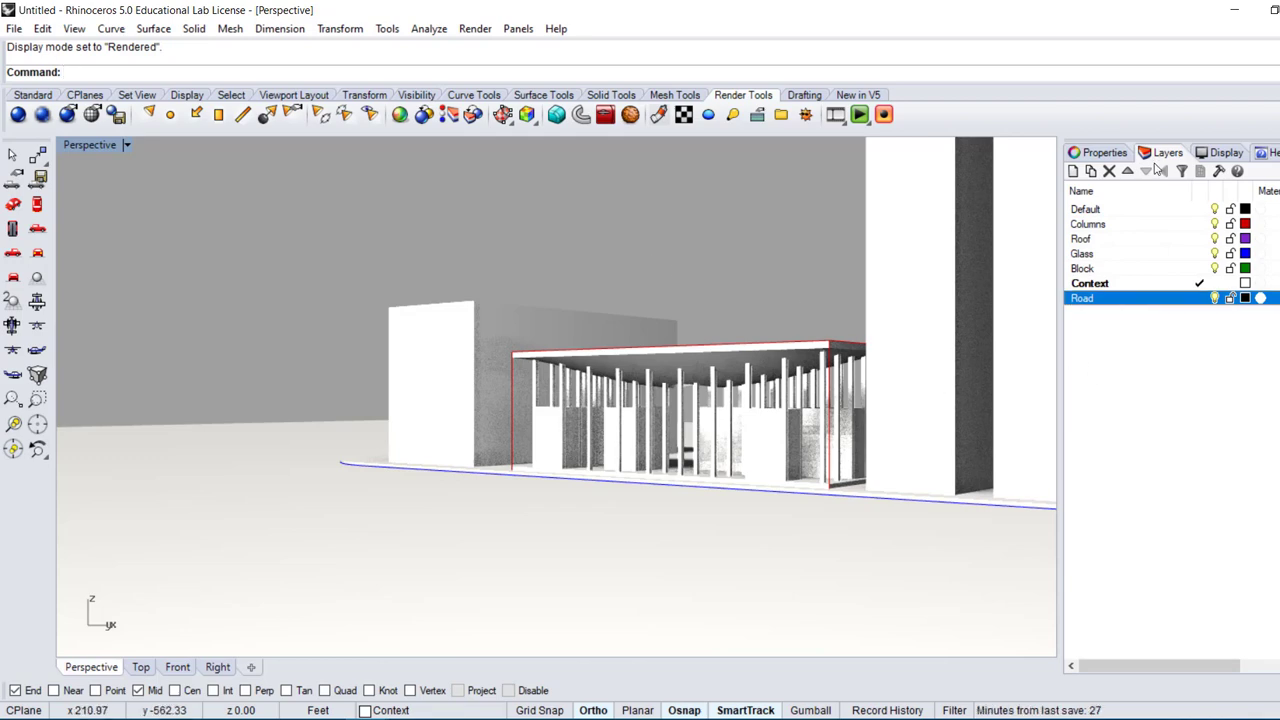
pyautogui.click(1261, 209)
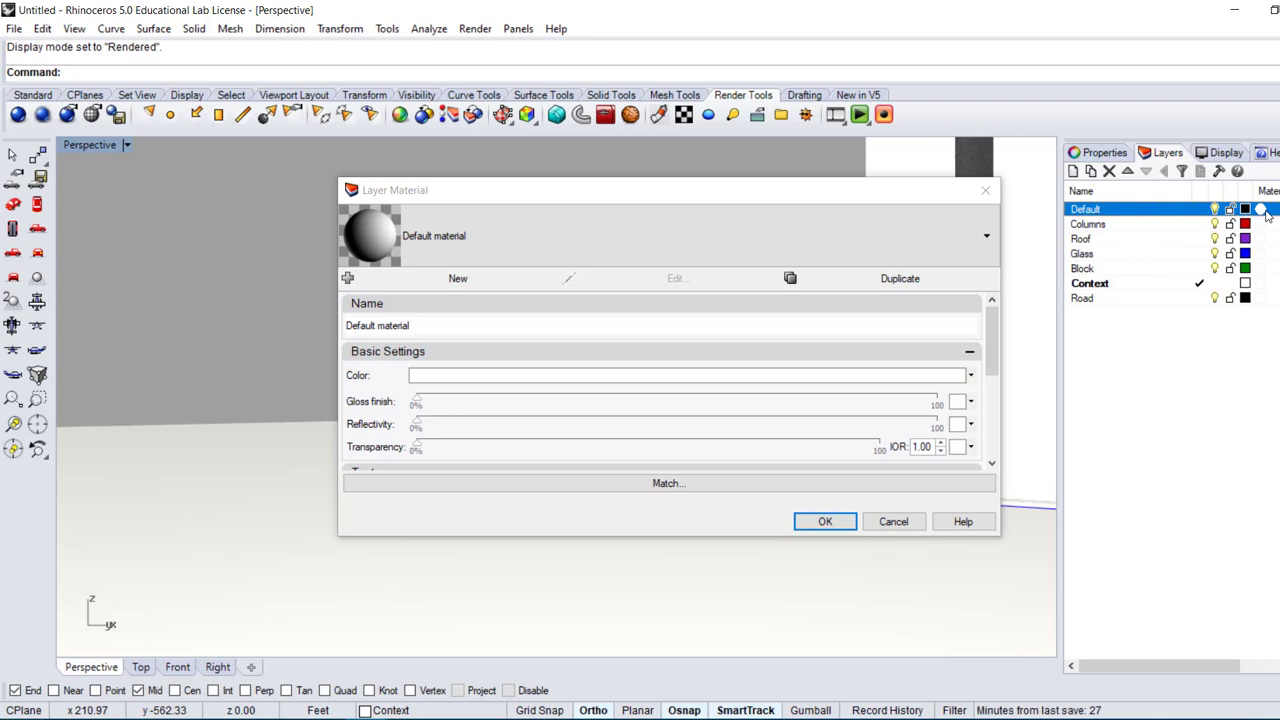
pyautogui.click(452, 280)
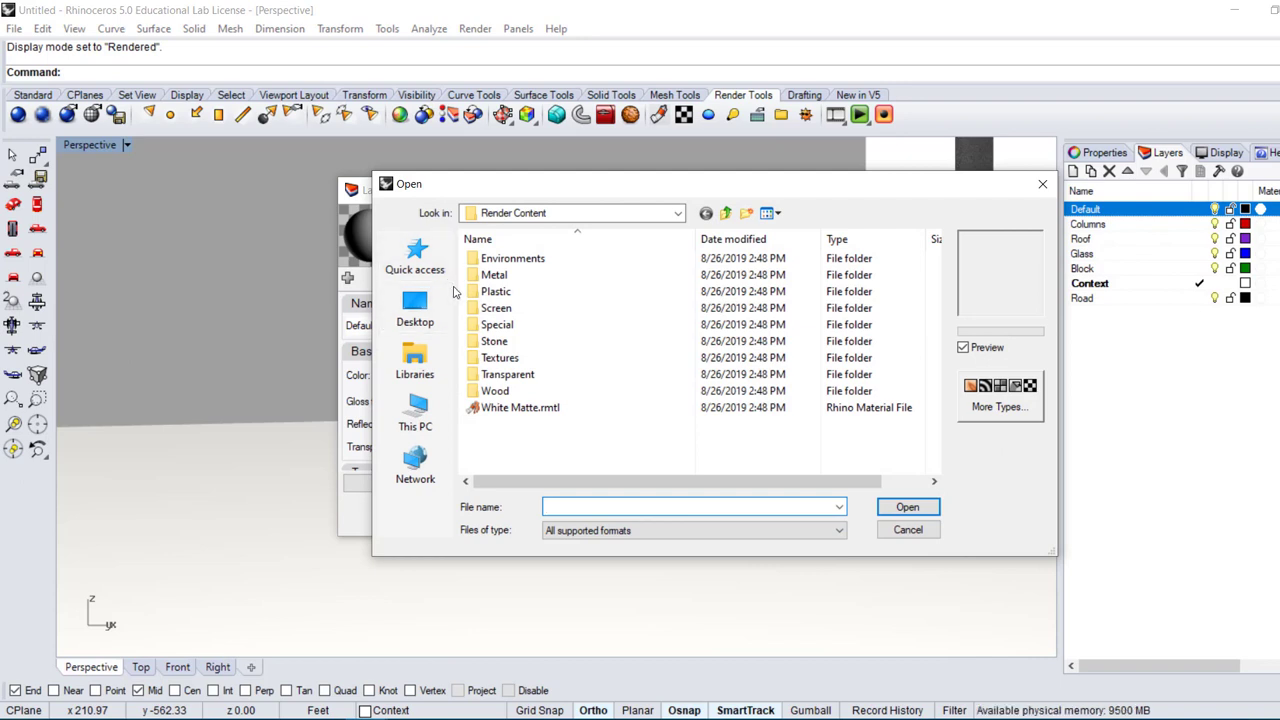
pyautogui.click(672, 214)
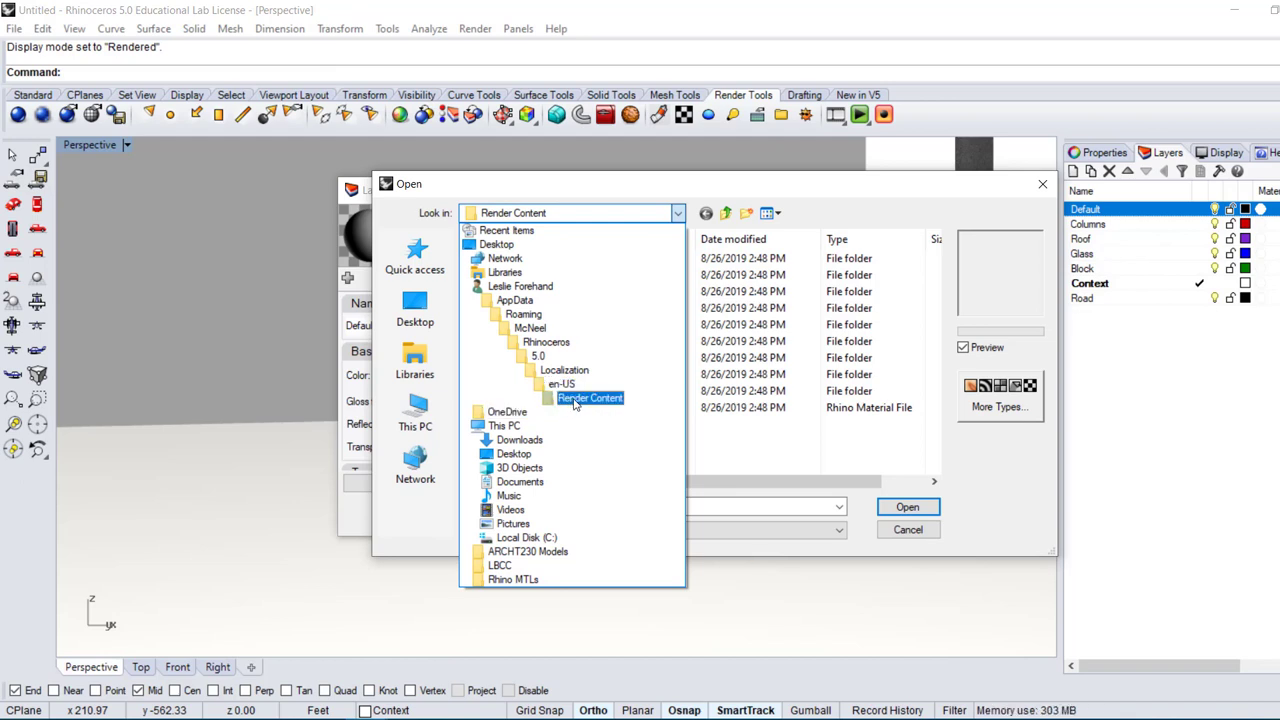
pyautogui.click(720, 435)
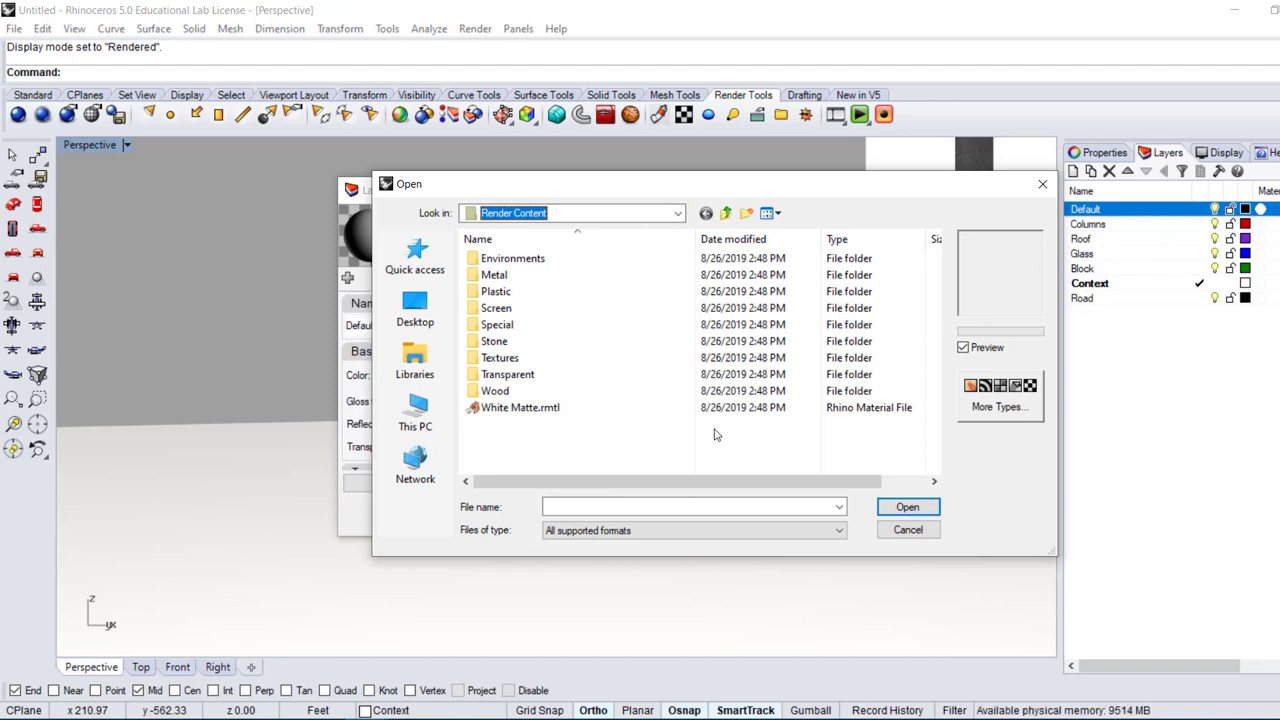
pyautogui.doubleClick(514, 376)
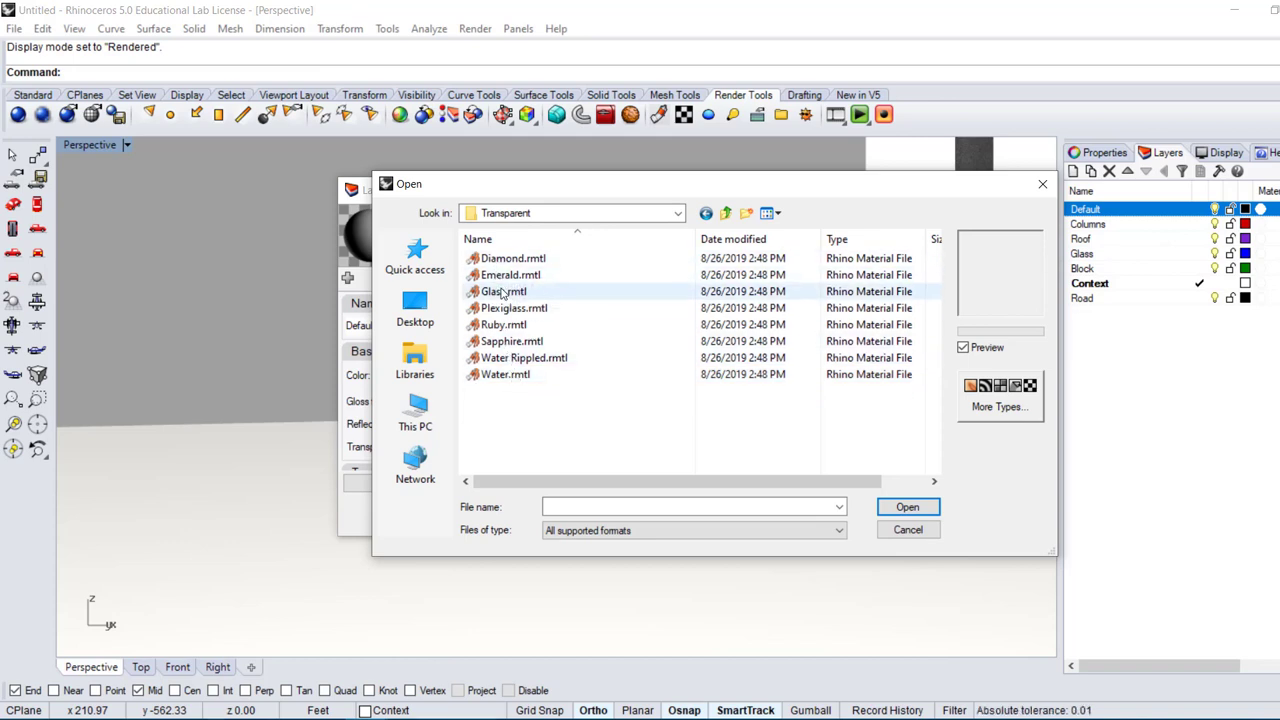
pyautogui.click(503, 292)
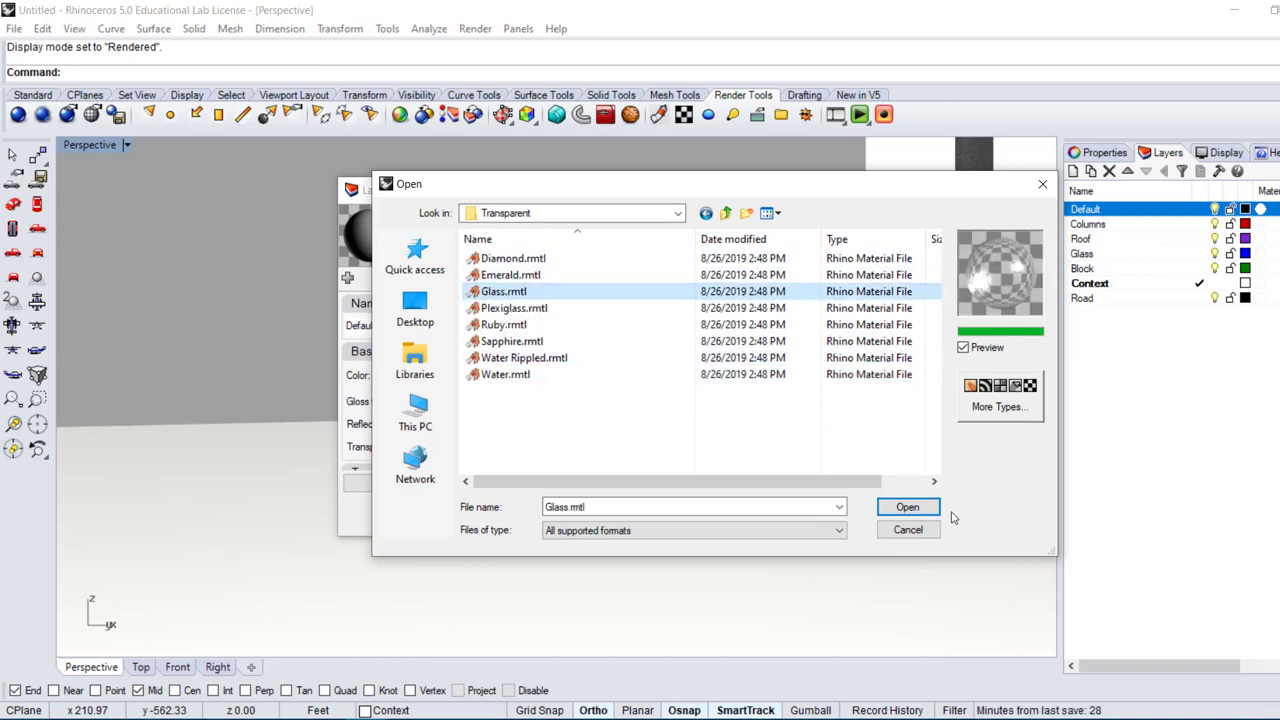
pyautogui.click(907, 507)
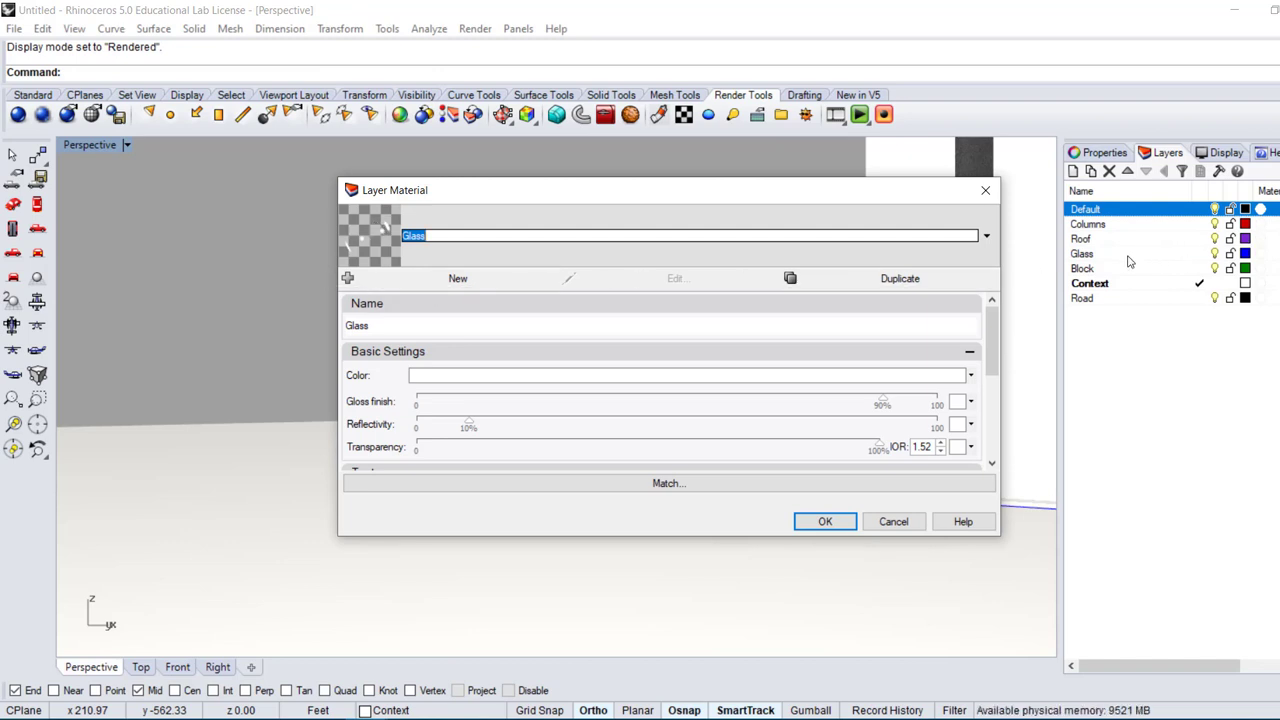
pyautogui.click(893, 521)
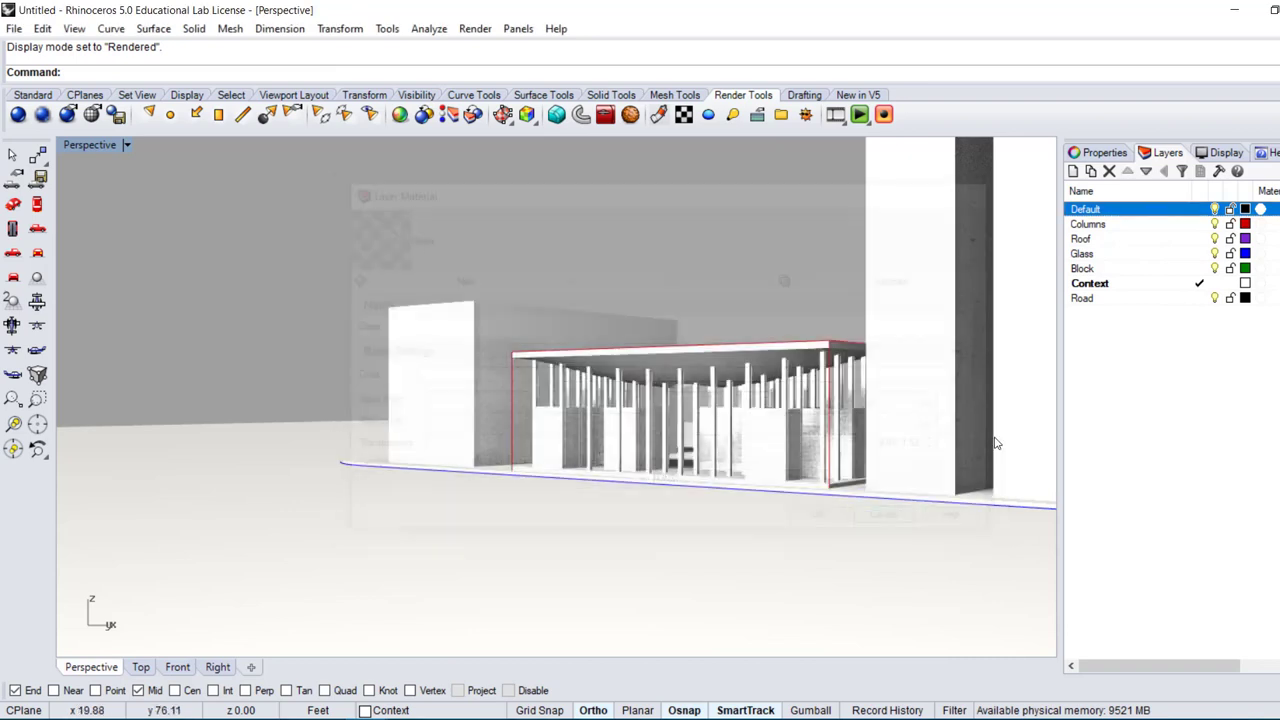
# Give the Glass layer's material a pale cyan colour of RGB 187, 240, 240.
pyautogui.click(1140, 256)
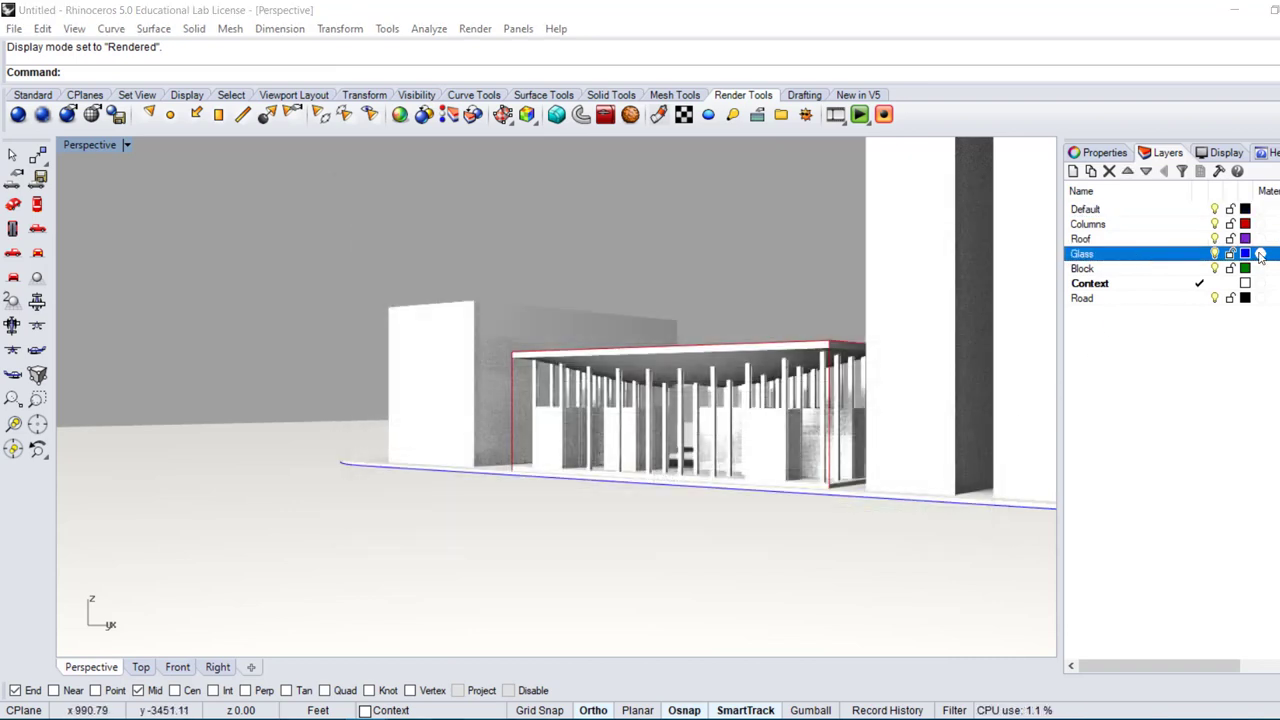
pyautogui.click(1260, 256)
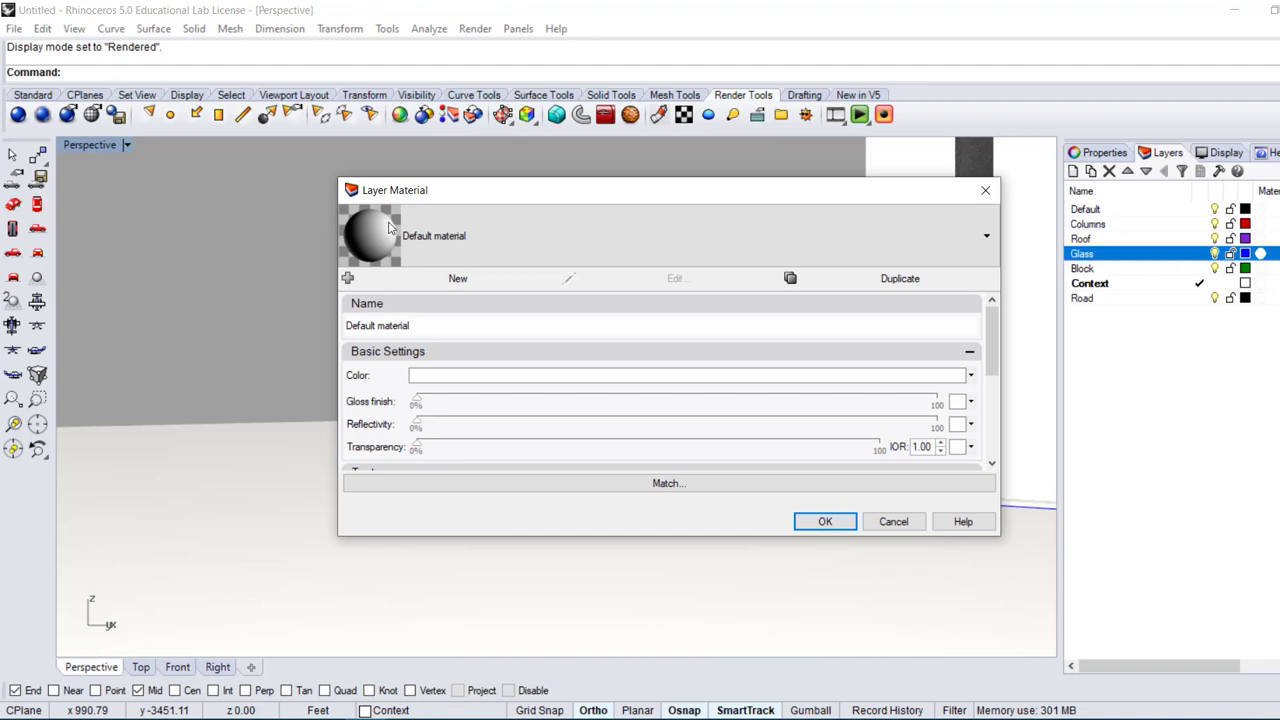
pyautogui.click(503, 378)
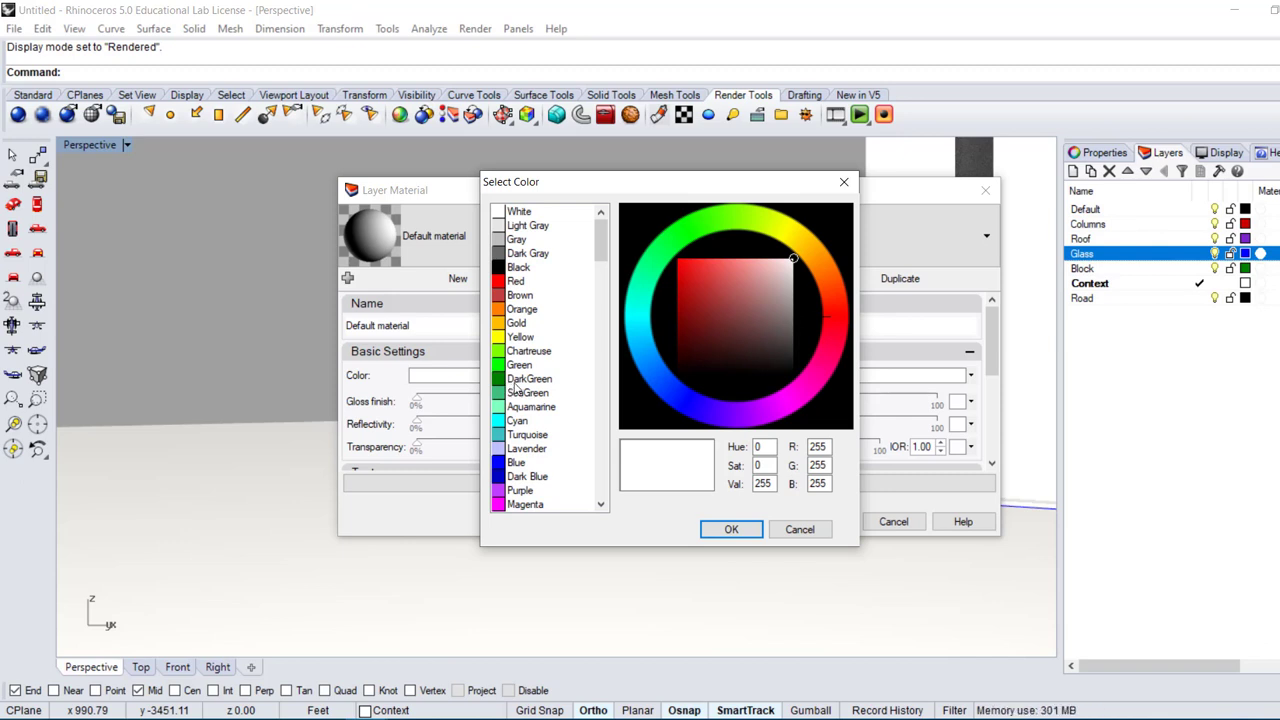
pyautogui.click(626, 315)
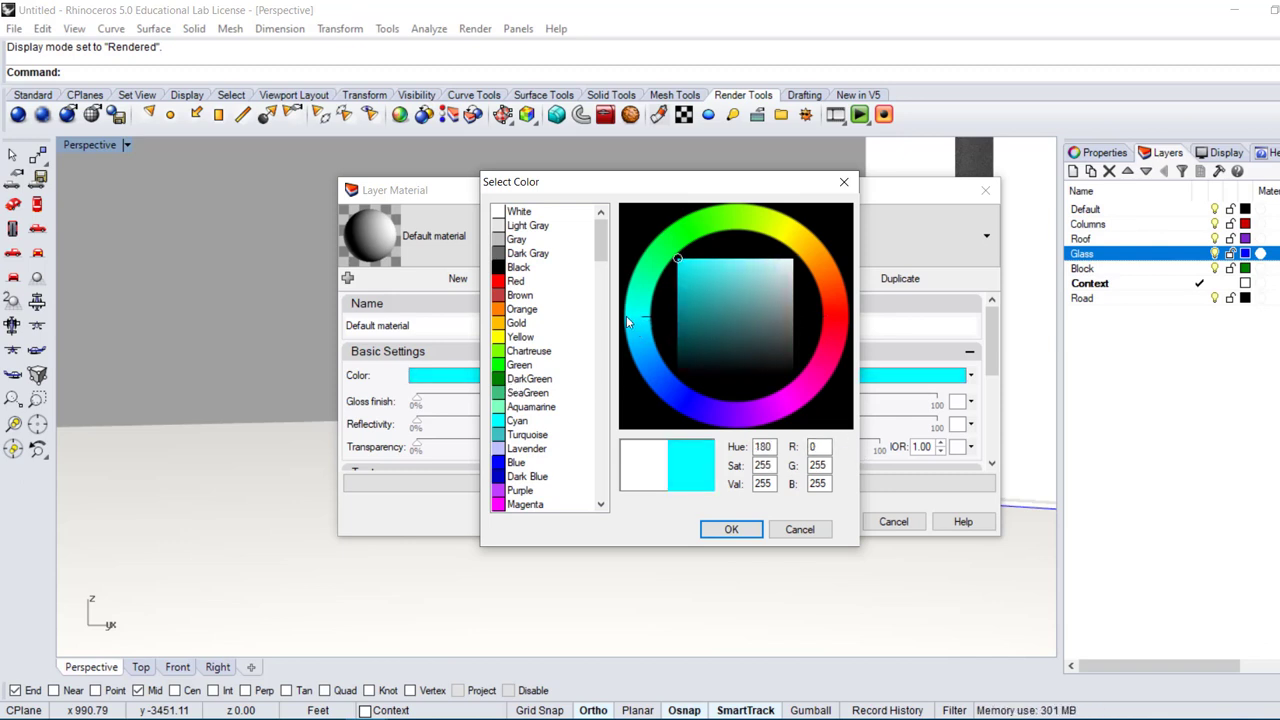
pyautogui.moveTo(750, 270); pyautogui.dragTo(768, 265)
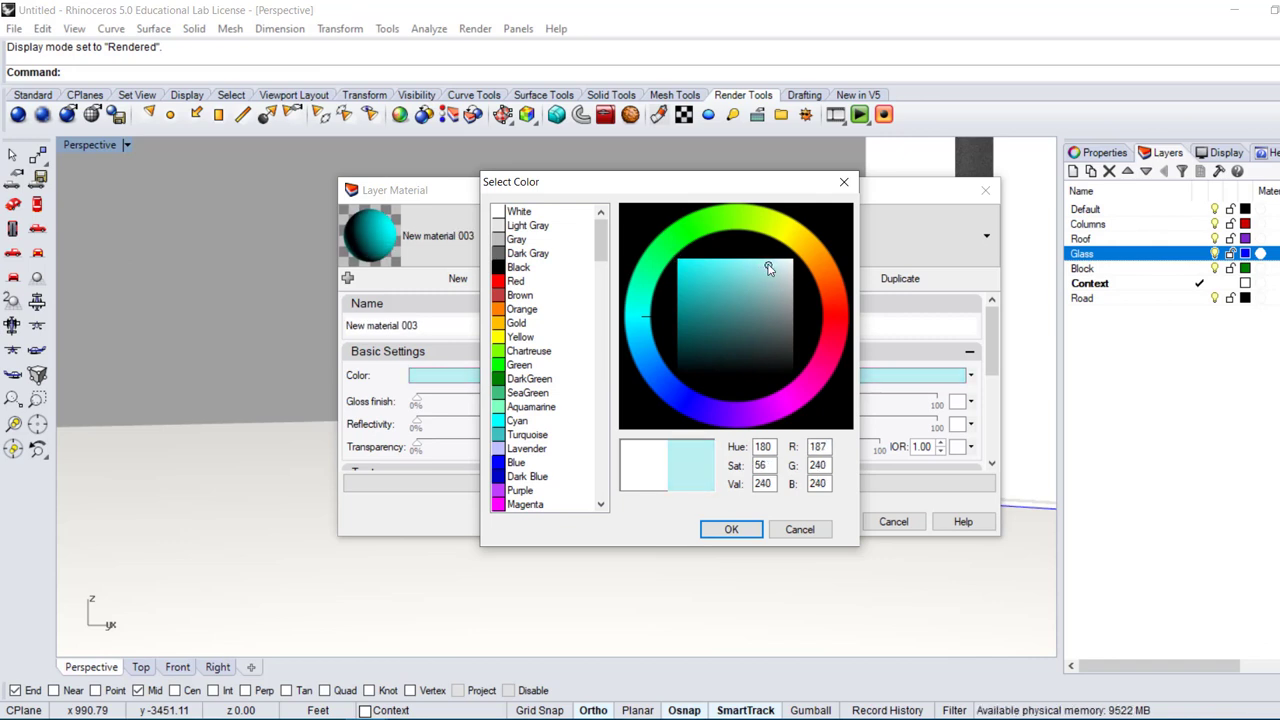
pyautogui.click(731, 529)
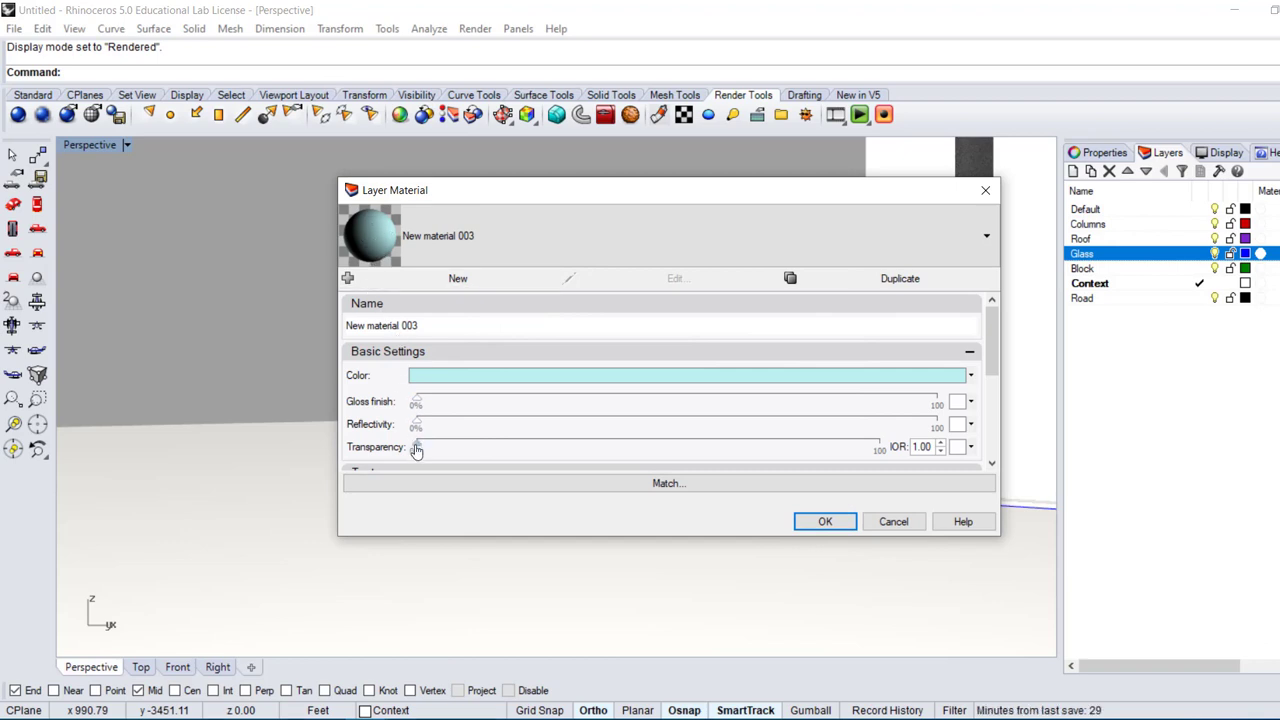
# Set the Glass layer's material to 72% transparency, 49% reflectivity and 0% gloss finish, and apply it.
pyautogui.moveTo(416, 448); pyautogui.dragTo(749, 460)
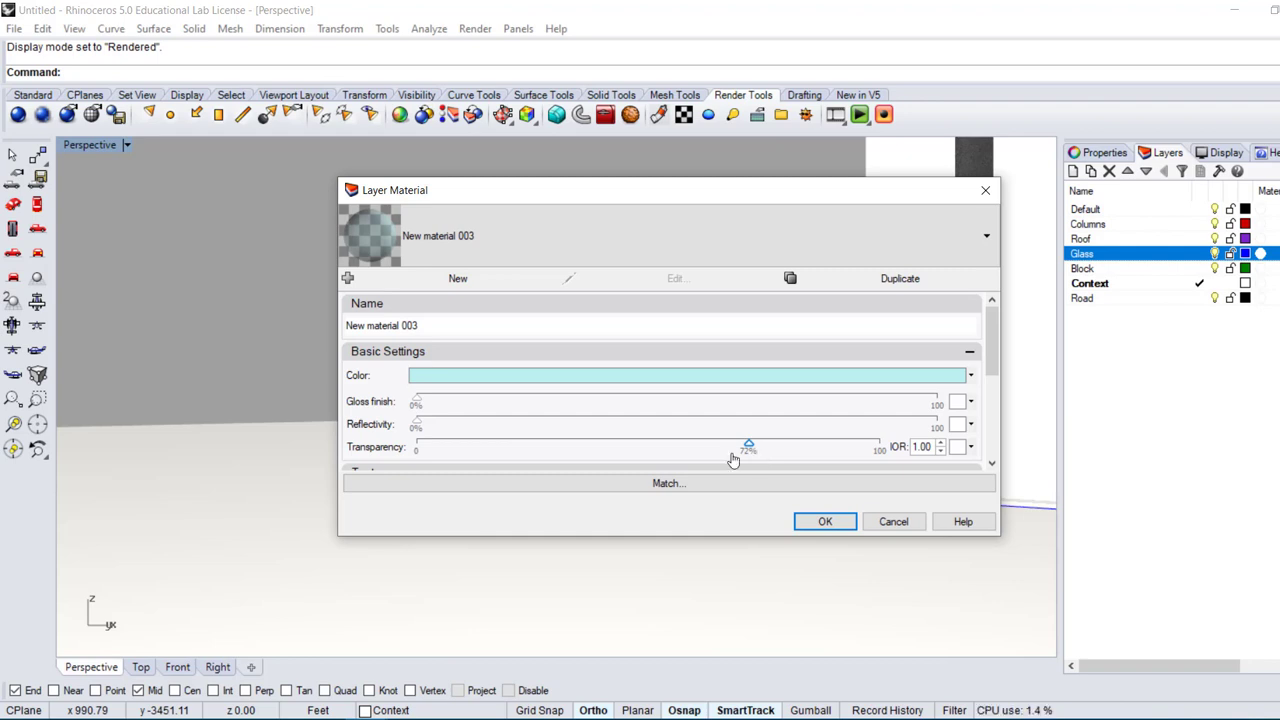
pyautogui.moveTo(418, 402); pyautogui.dragTo(669, 409)
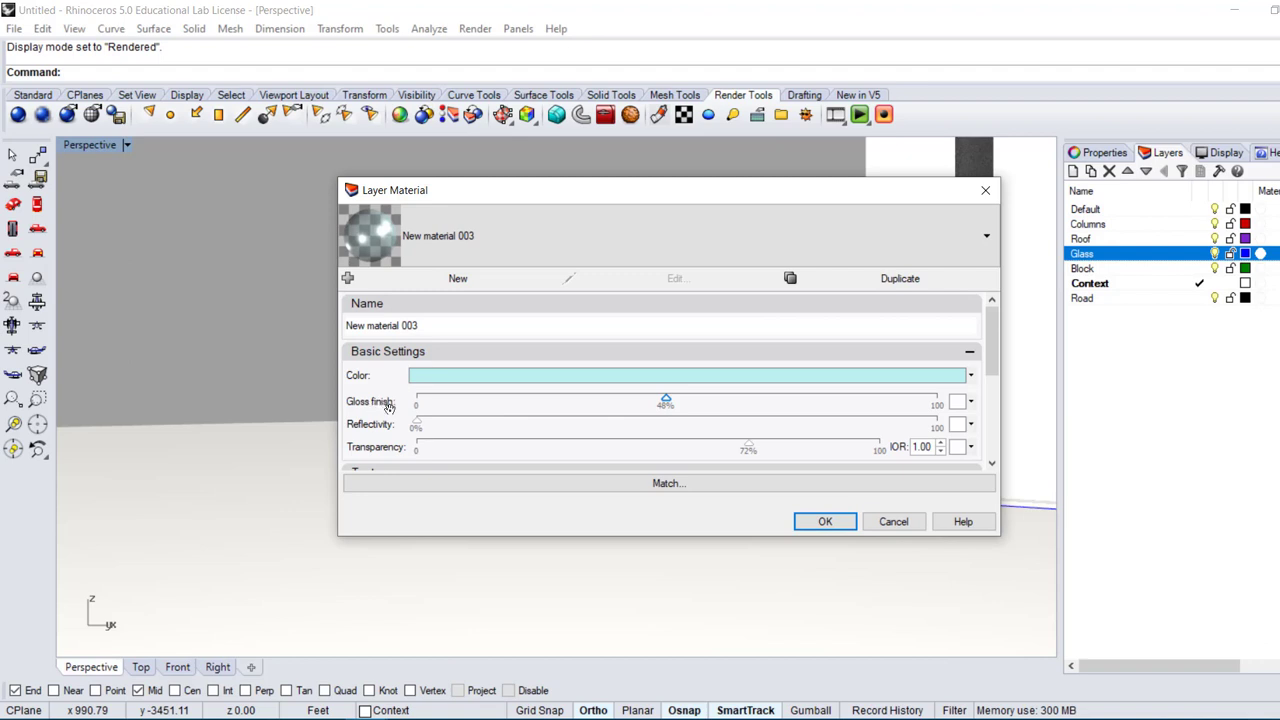
pyautogui.moveTo(666, 402); pyautogui.dragTo(676, 440)
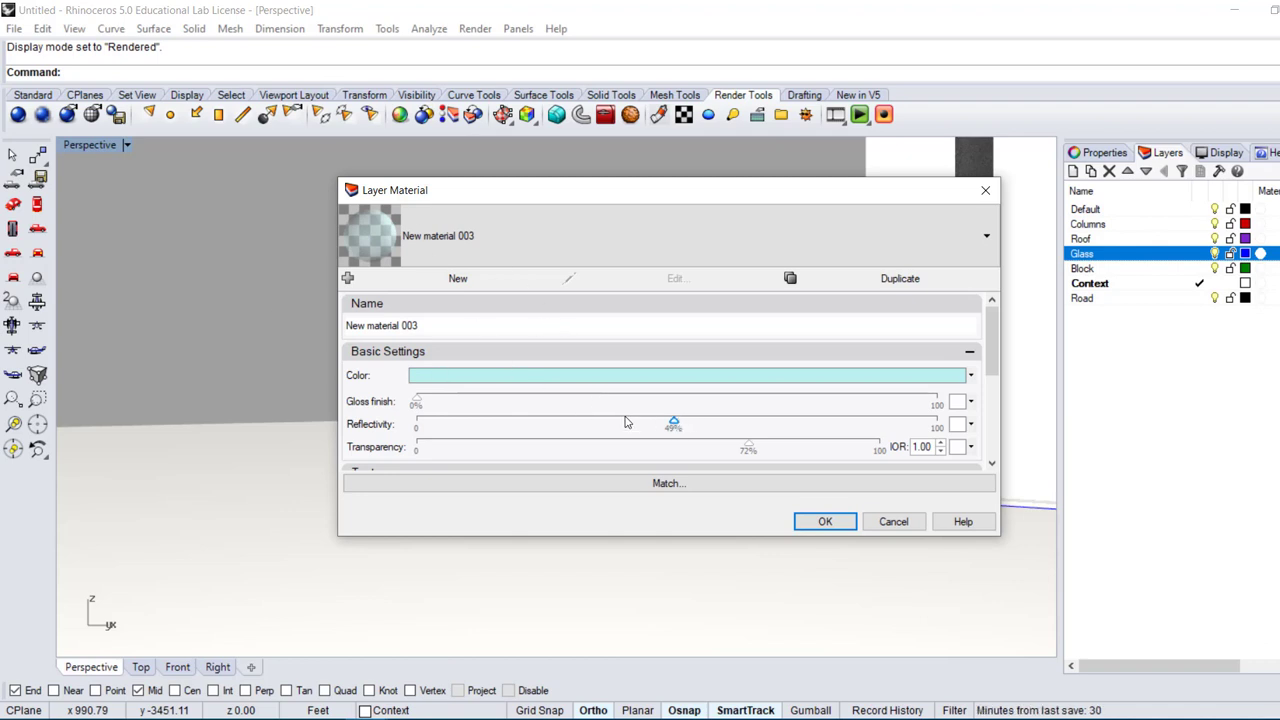
pyautogui.click(826, 522)
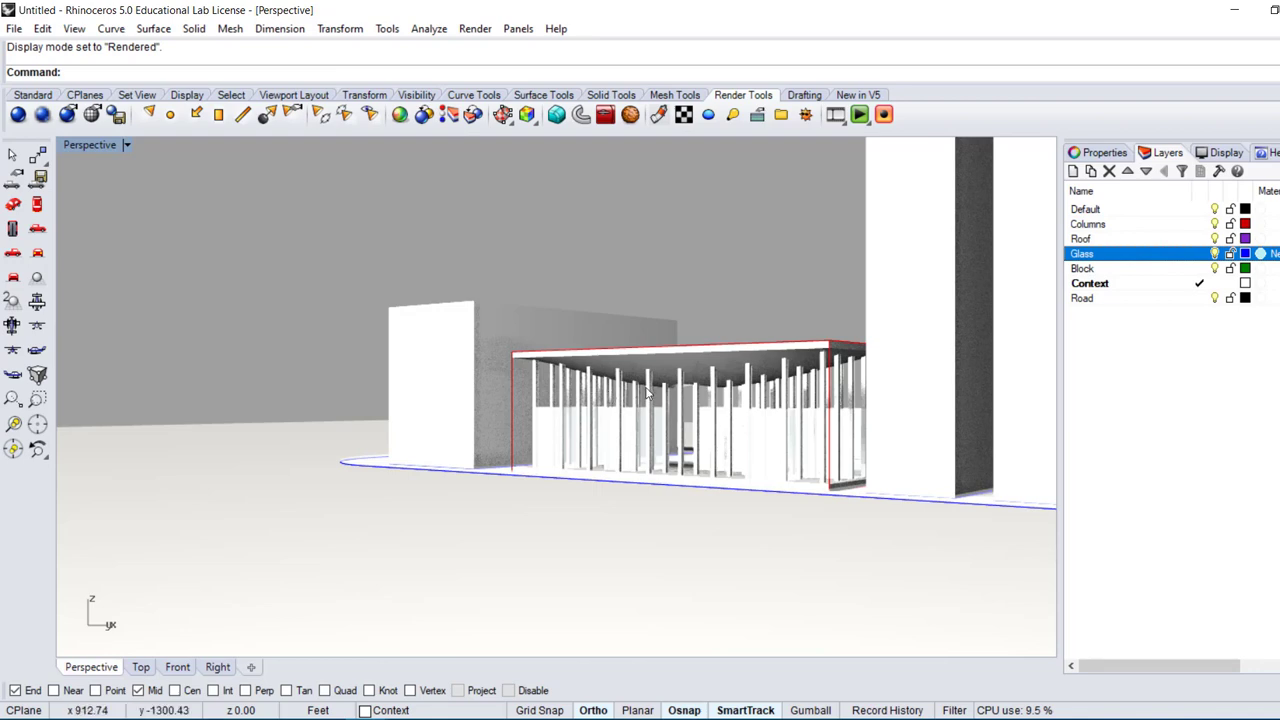
# Render the Perspective view to check the glass, and close the finished rendering.
pyautogui.click(19, 115)
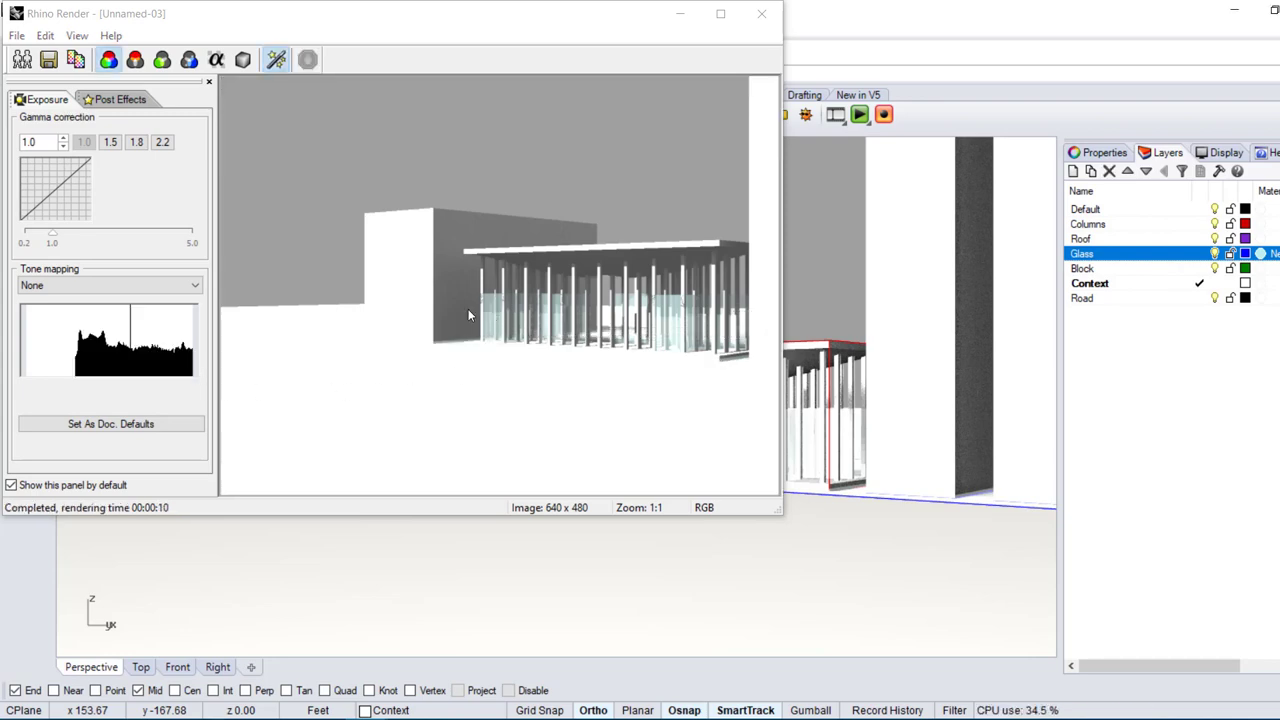
pyautogui.click(761, 13)
# Assign the Context layer a material in the preset Dark Gray colour.
pyautogui.click(445, 361)
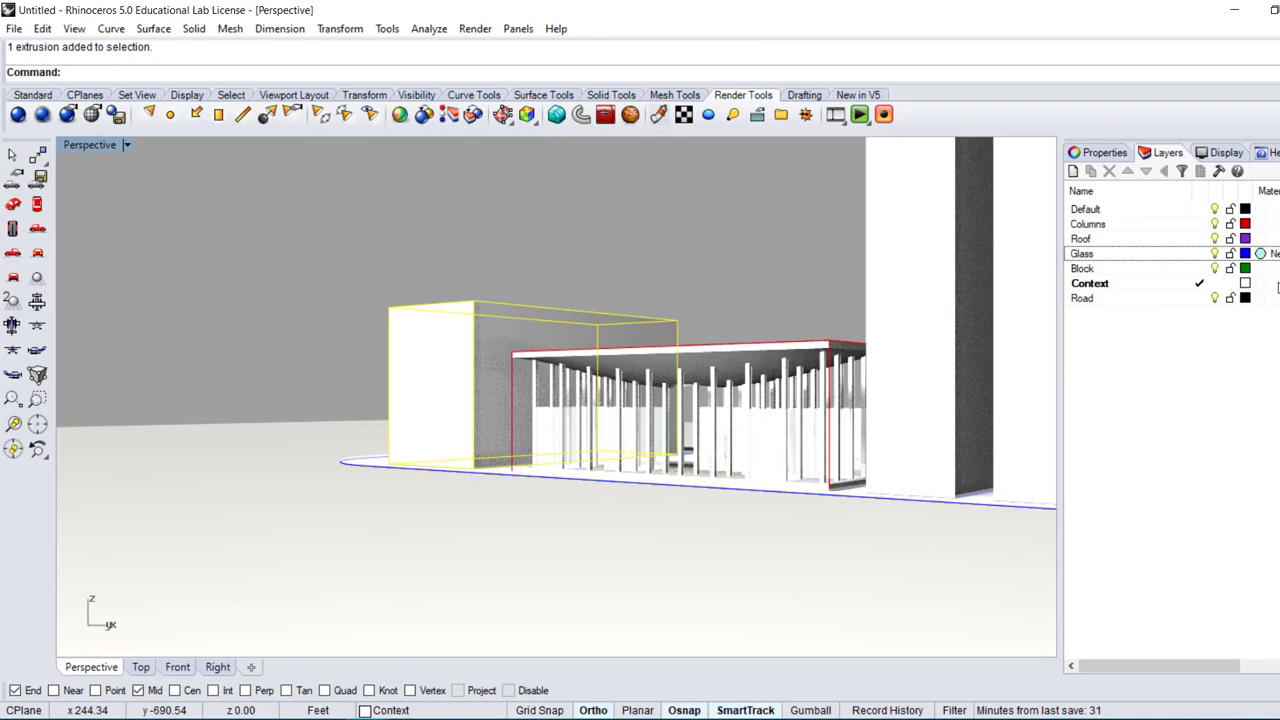
pyautogui.click(1260, 283)
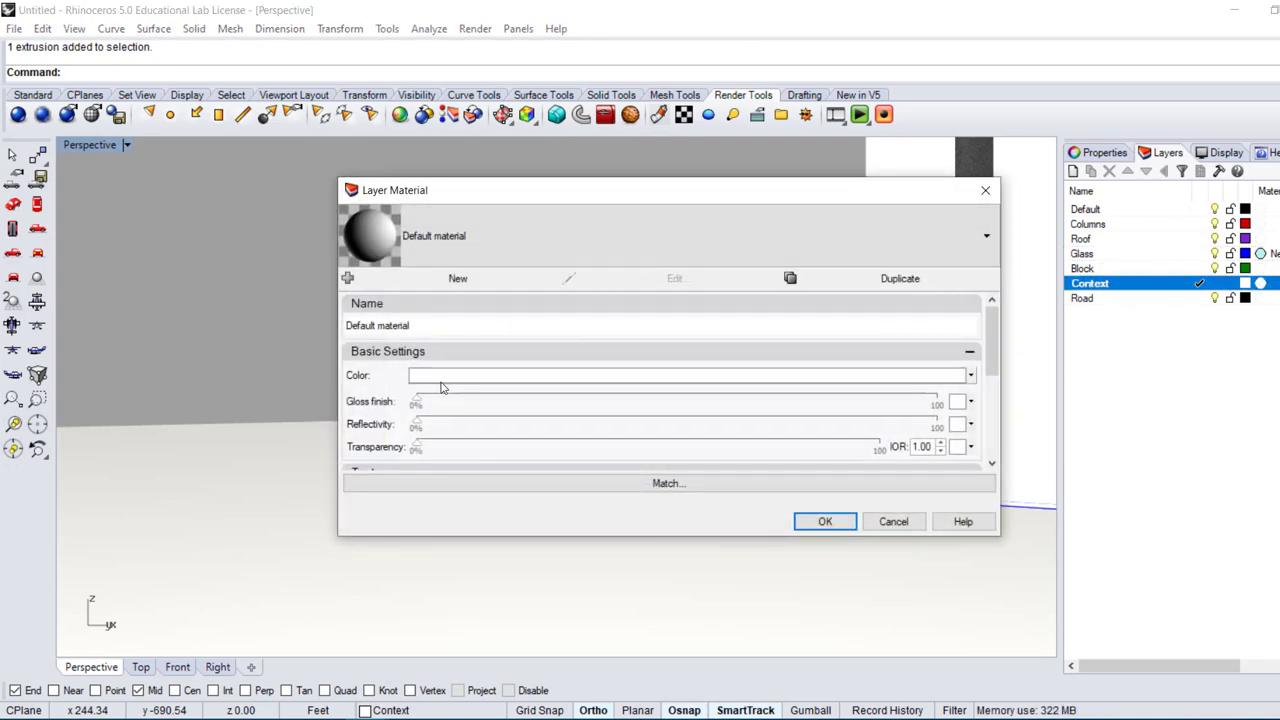
pyautogui.click(443, 379)
pyautogui.click(528, 253)
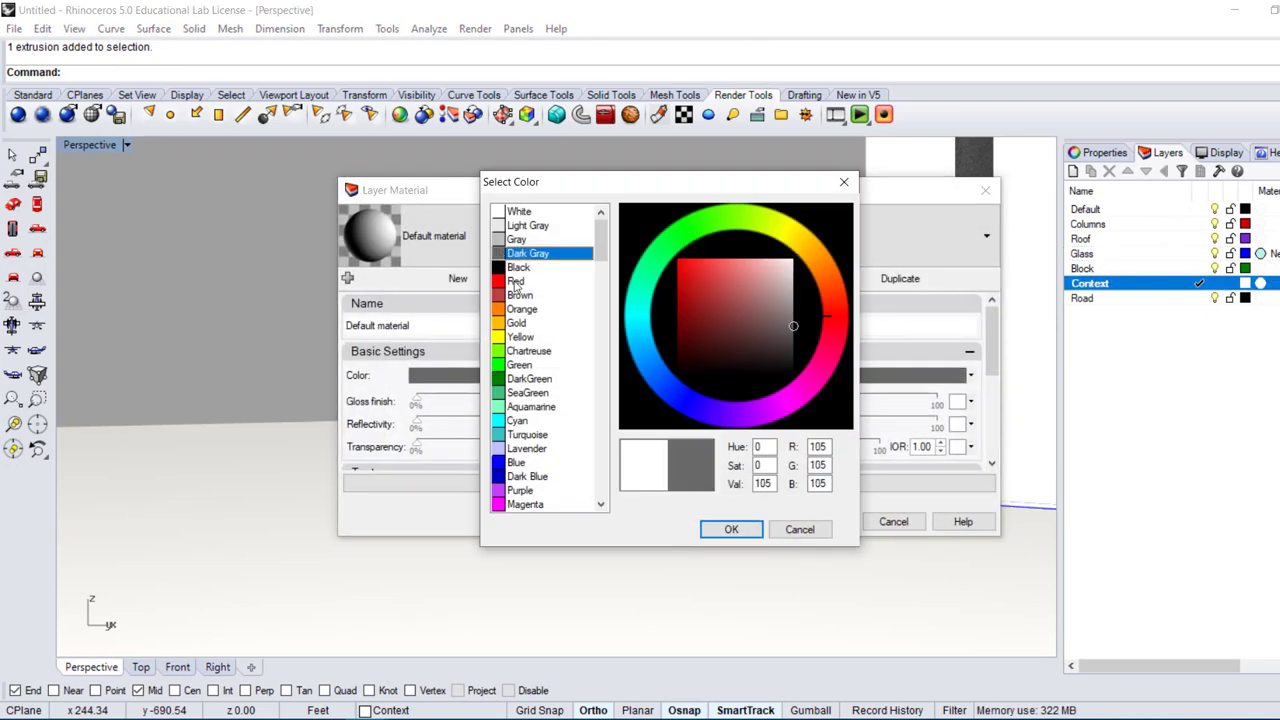
pyautogui.click(724, 530)
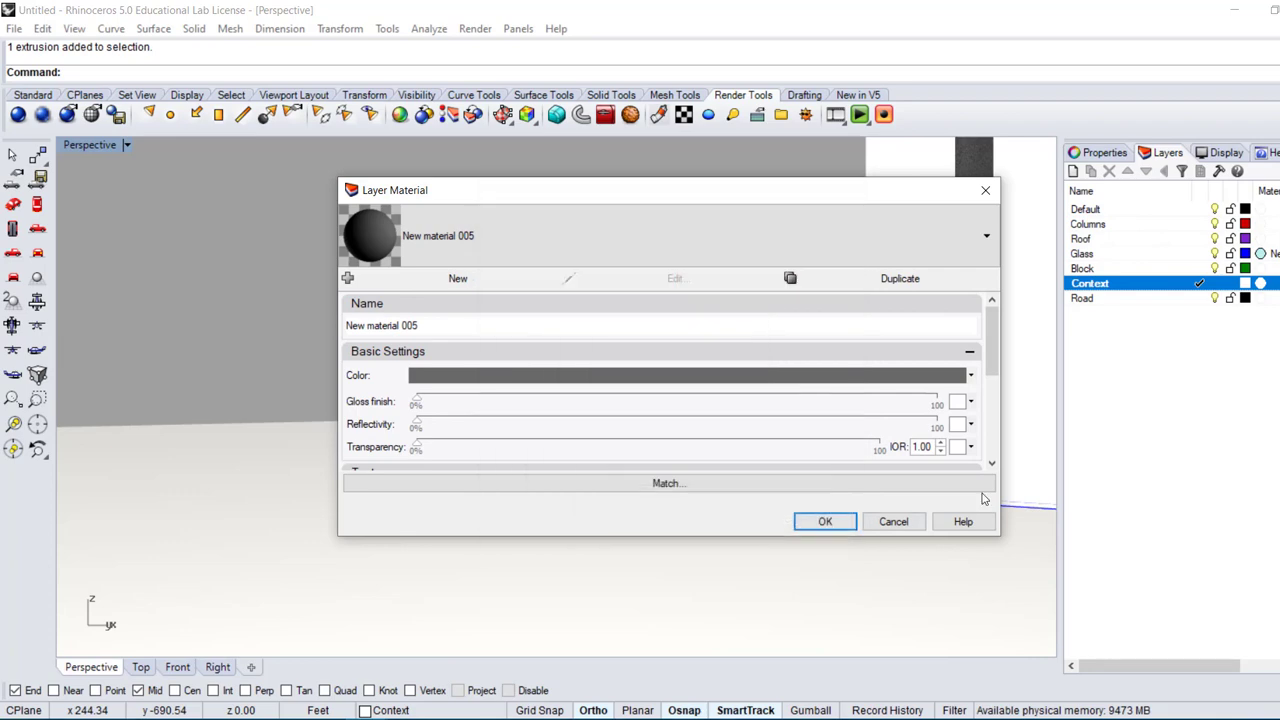
pyautogui.click(823, 523)
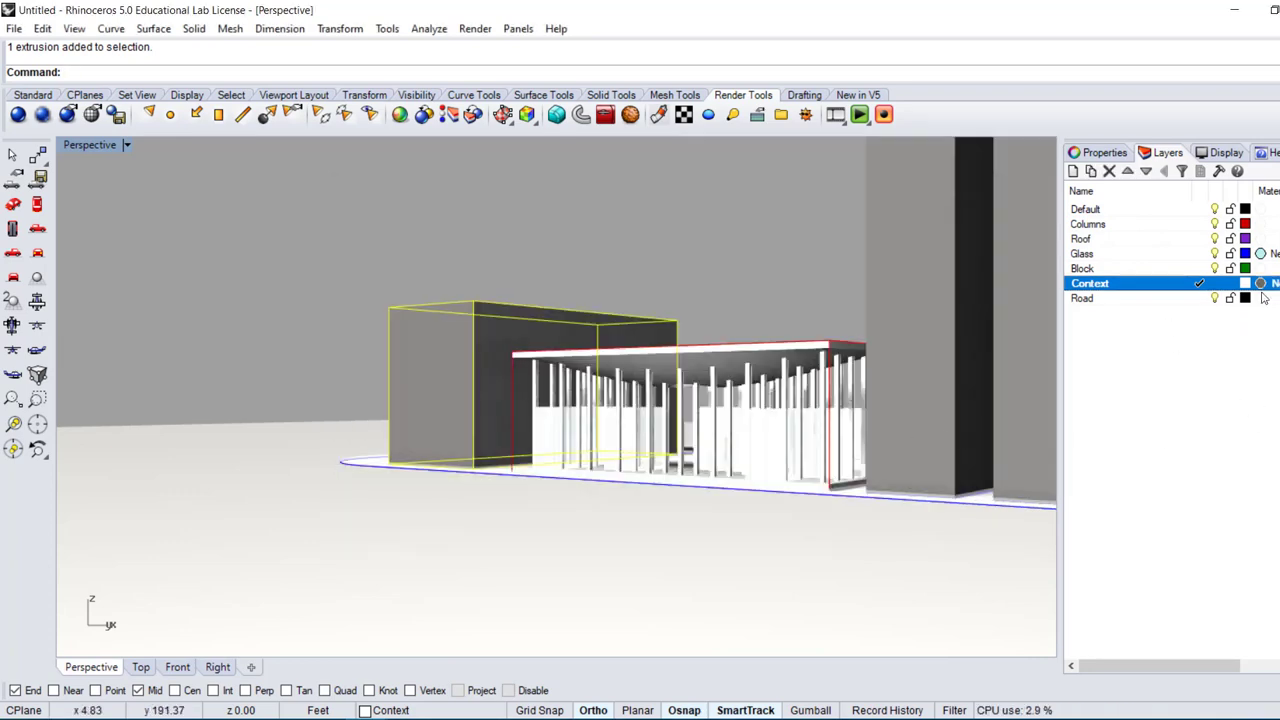
# Assign the Roof layer a material in the preset Light Gray colour.
pyautogui.click(1260, 239)
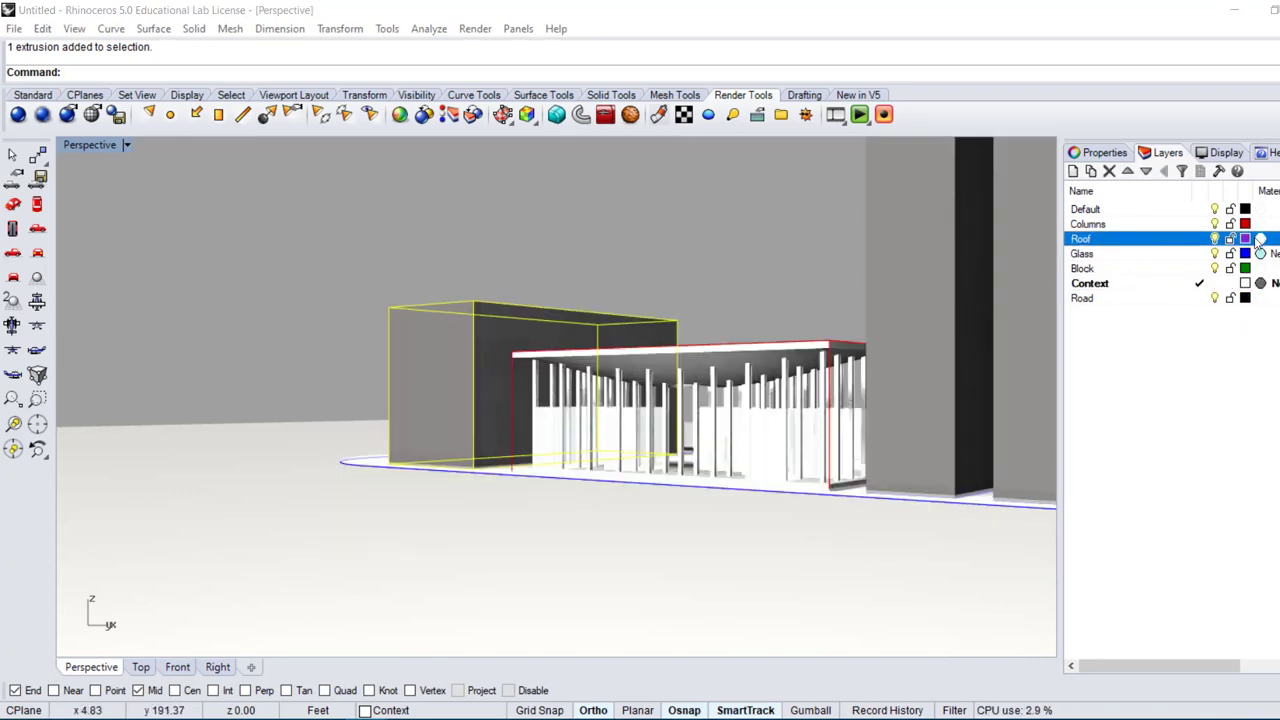
pyautogui.click(485, 375)
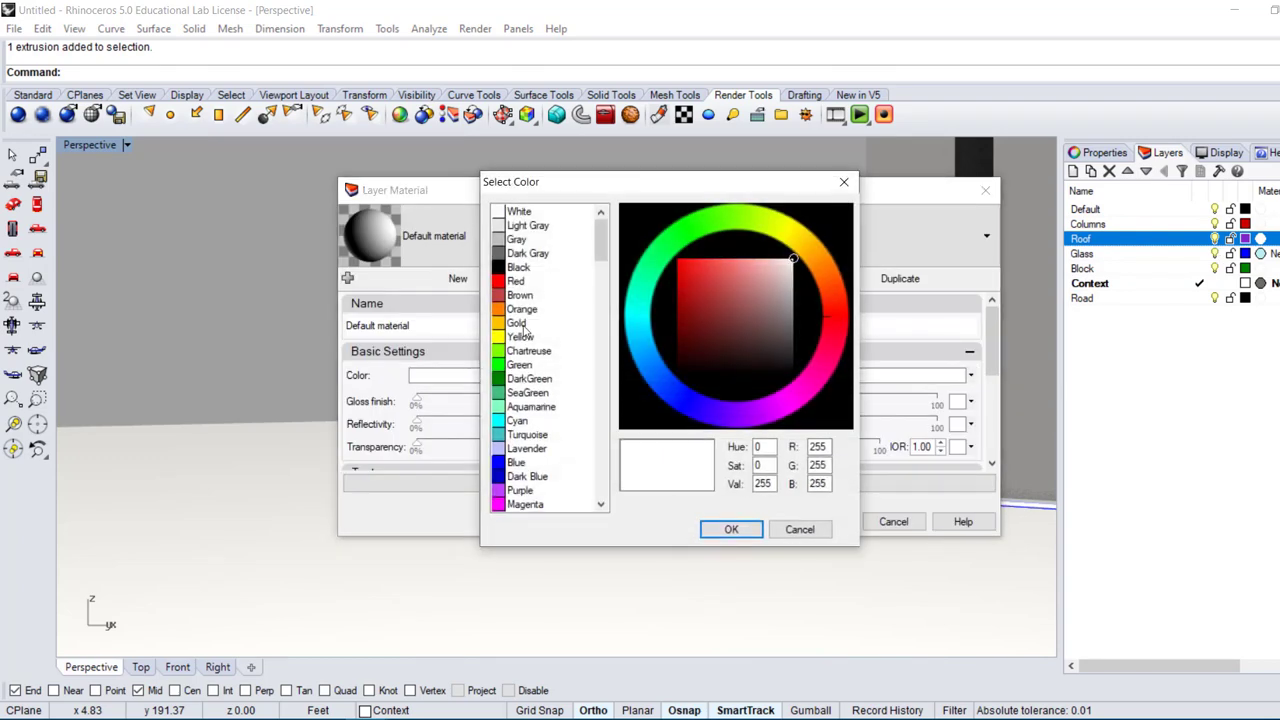
pyautogui.click(528, 226)
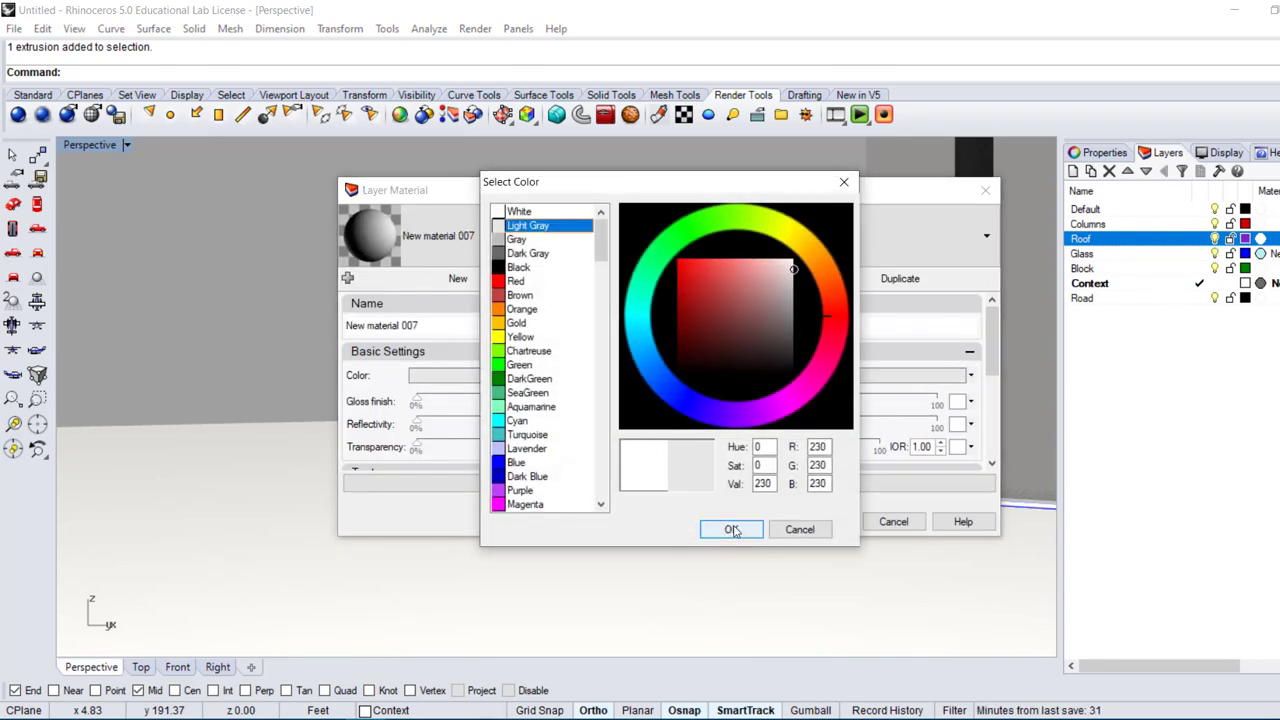
pyautogui.click(733, 530)
pyautogui.click(826, 521)
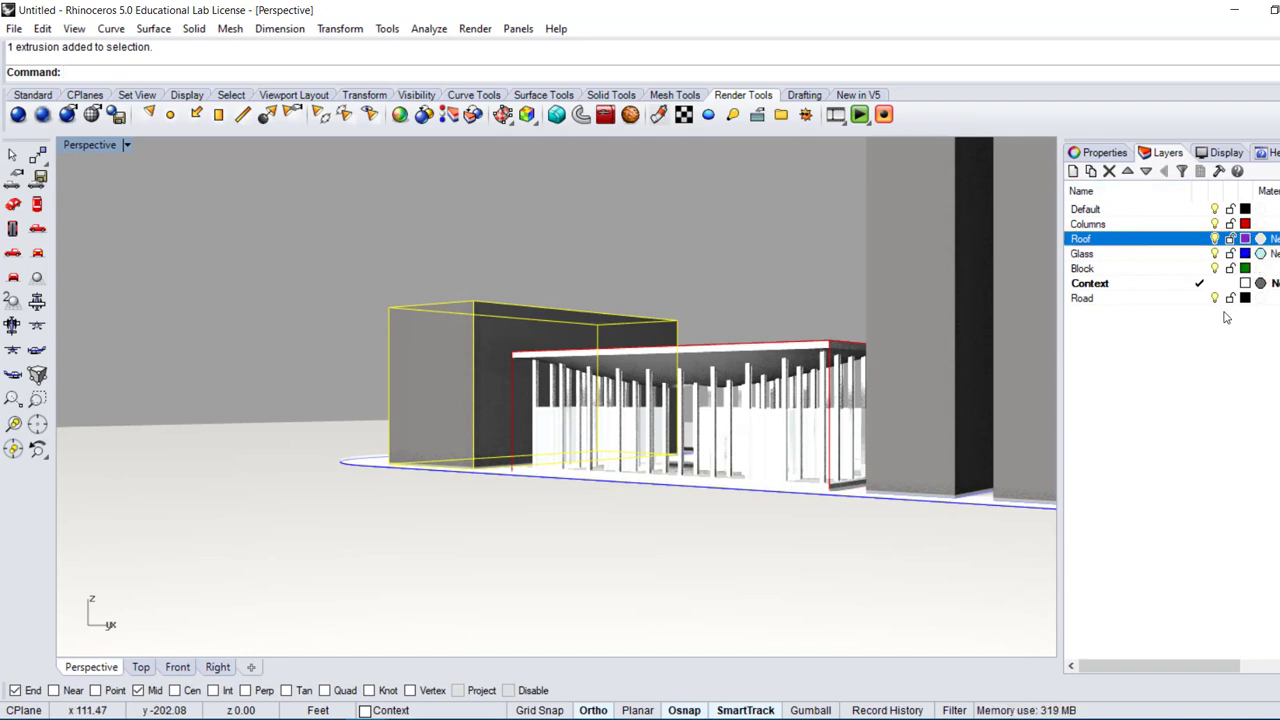
# Assign the Columns layer a material in the preset Gray colour.
pyautogui.click(1260, 224)
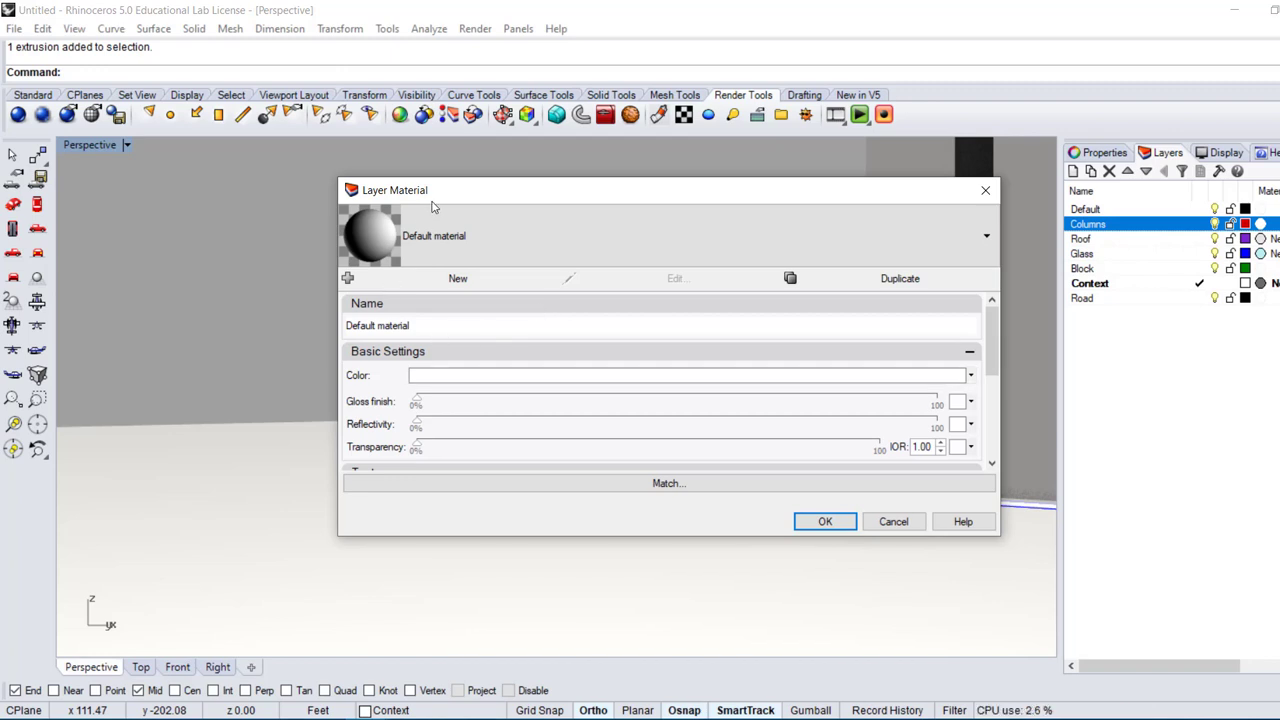
pyautogui.click(440, 376)
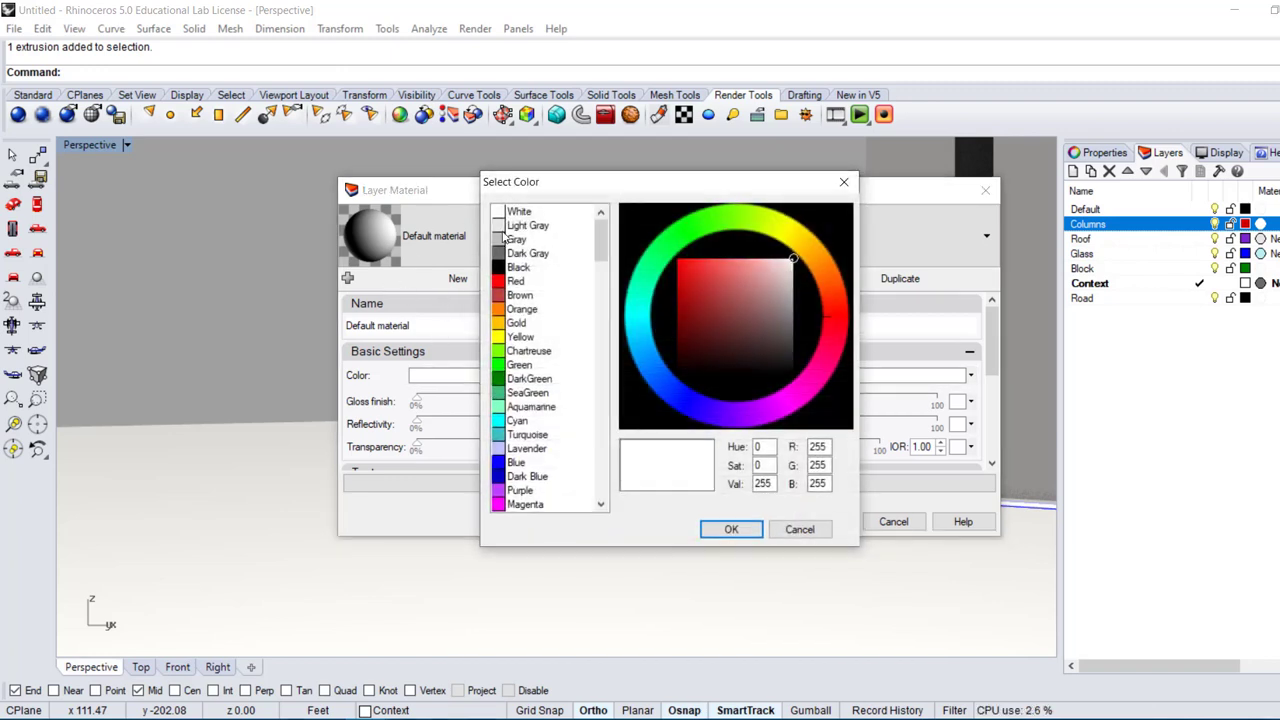
pyautogui.click(505, 227)
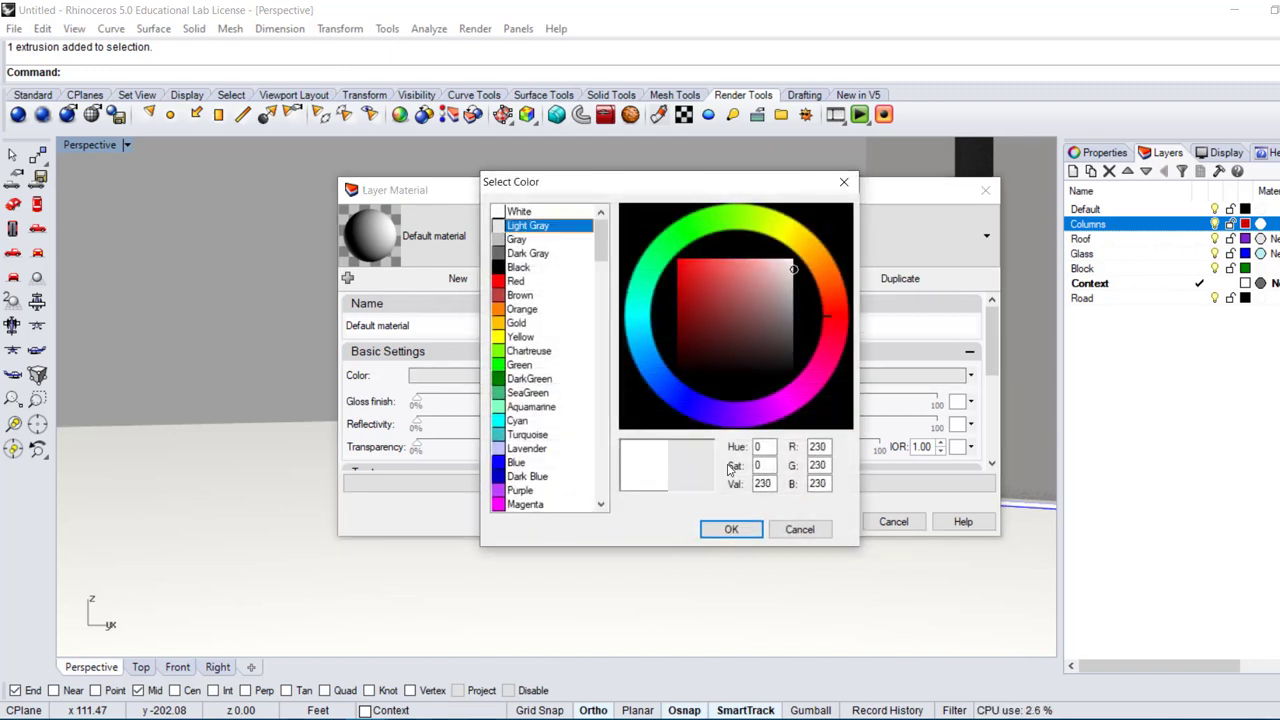
pyautogui.click(512, 240)
pyautogui.click(728, 529)
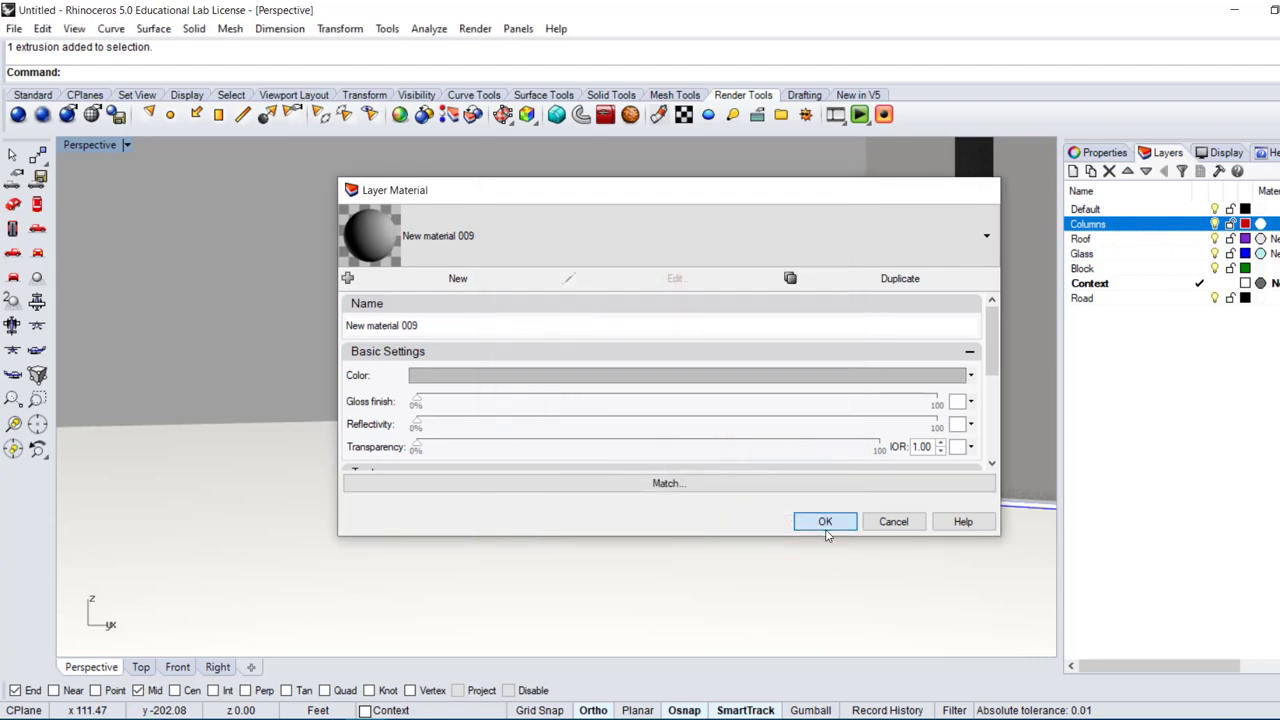
pyautogui.click(815, 520)
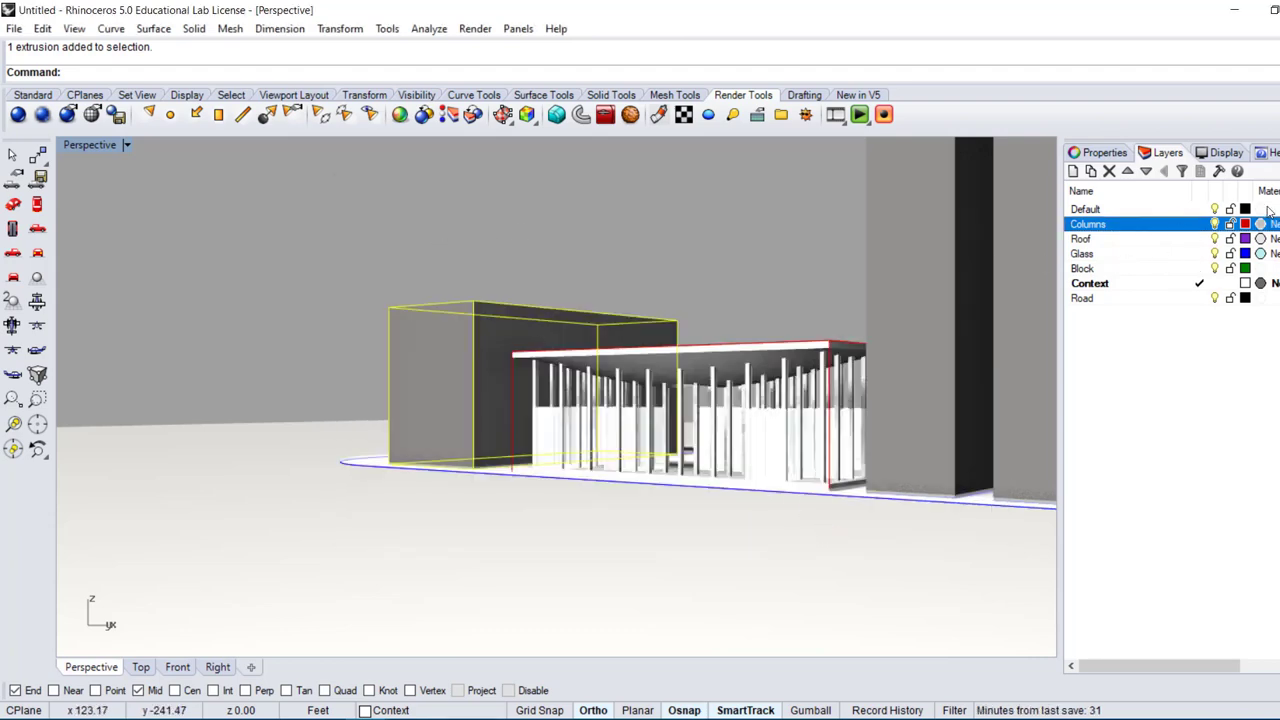
# Assign the Block layer a material in a custom dark brownish gray, RGB 65, 57, 57.
pyautogui.click(1265, 269)
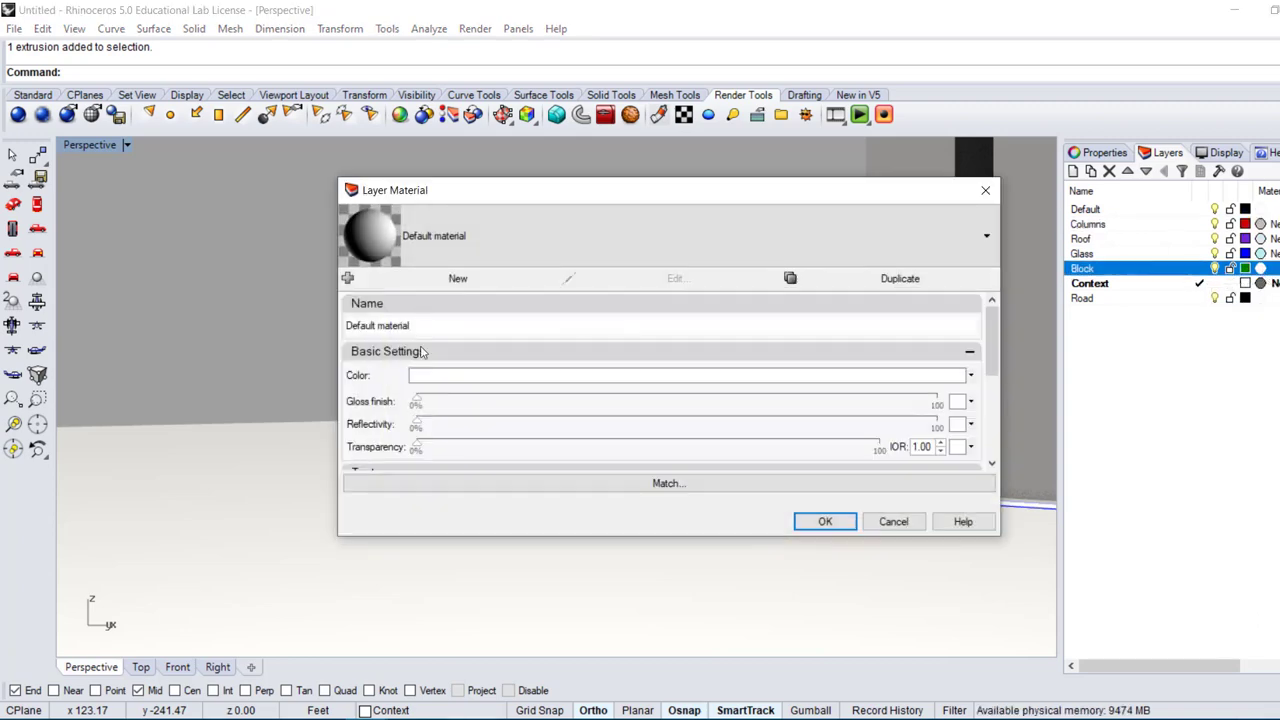
pyautogui.click(437, 376)
pyautogui.click(518, 253)
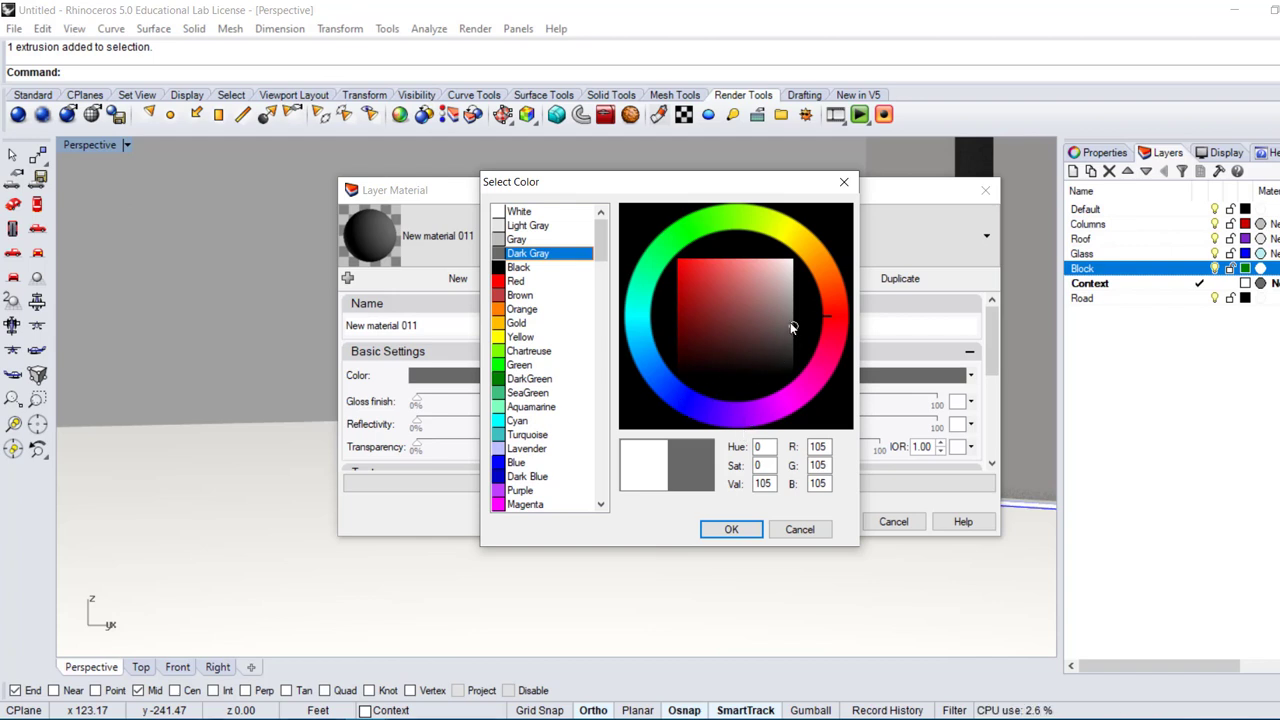
pyautogui.moveTo(783, 334); pyautogui.dragTo(779, 347)
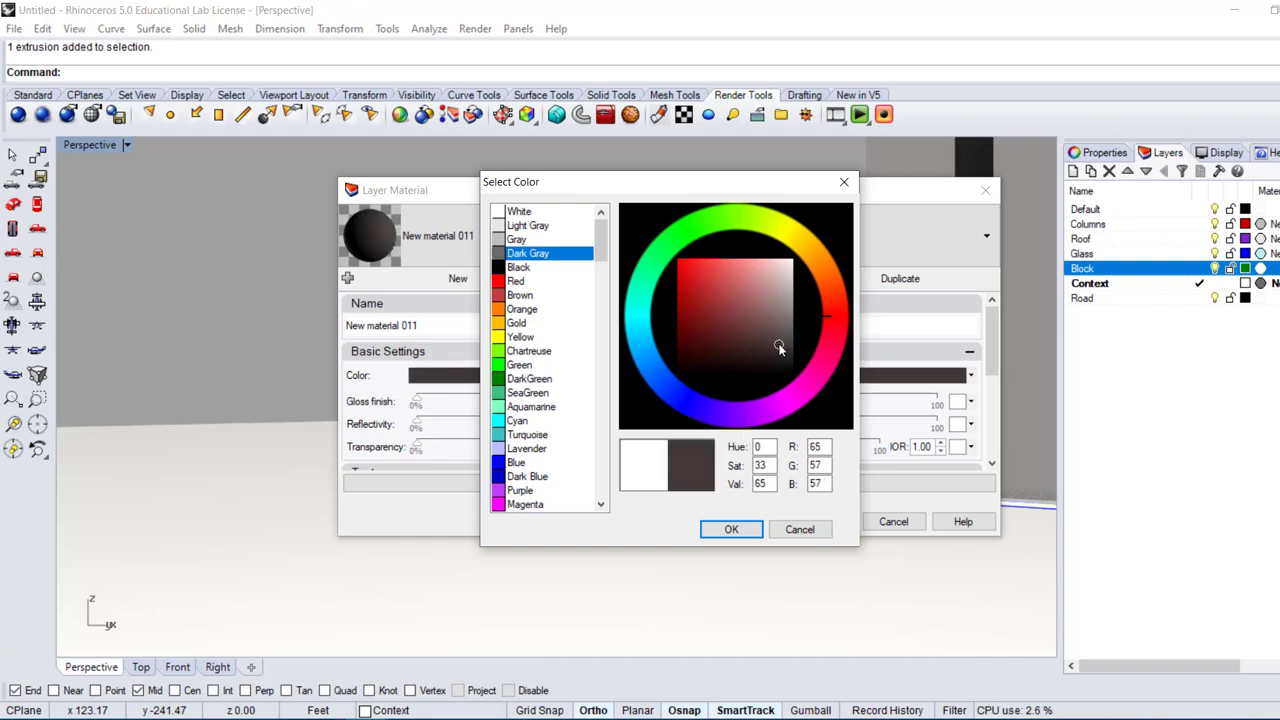
pyautogui.click(731, 529)
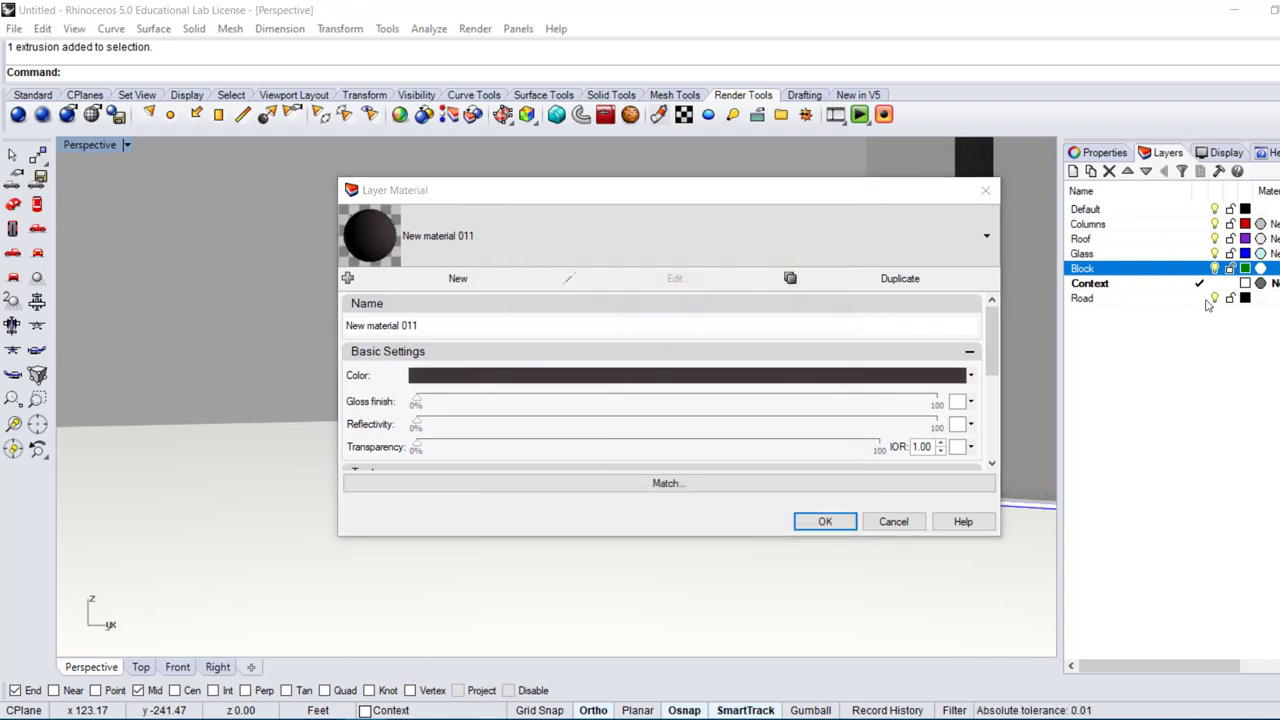
pyautogui.click(830, 522)
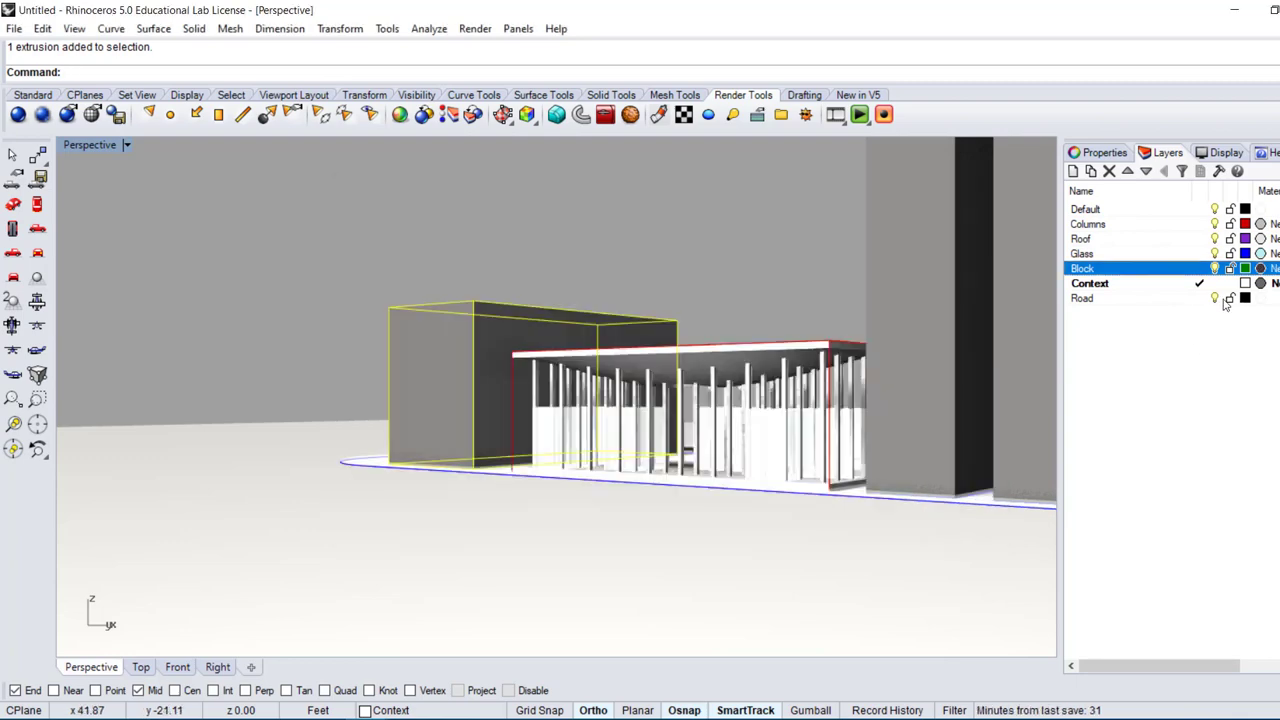
# Assign the Road layer a material in the preset Black colour.
pyautogui.click(1260, 298)
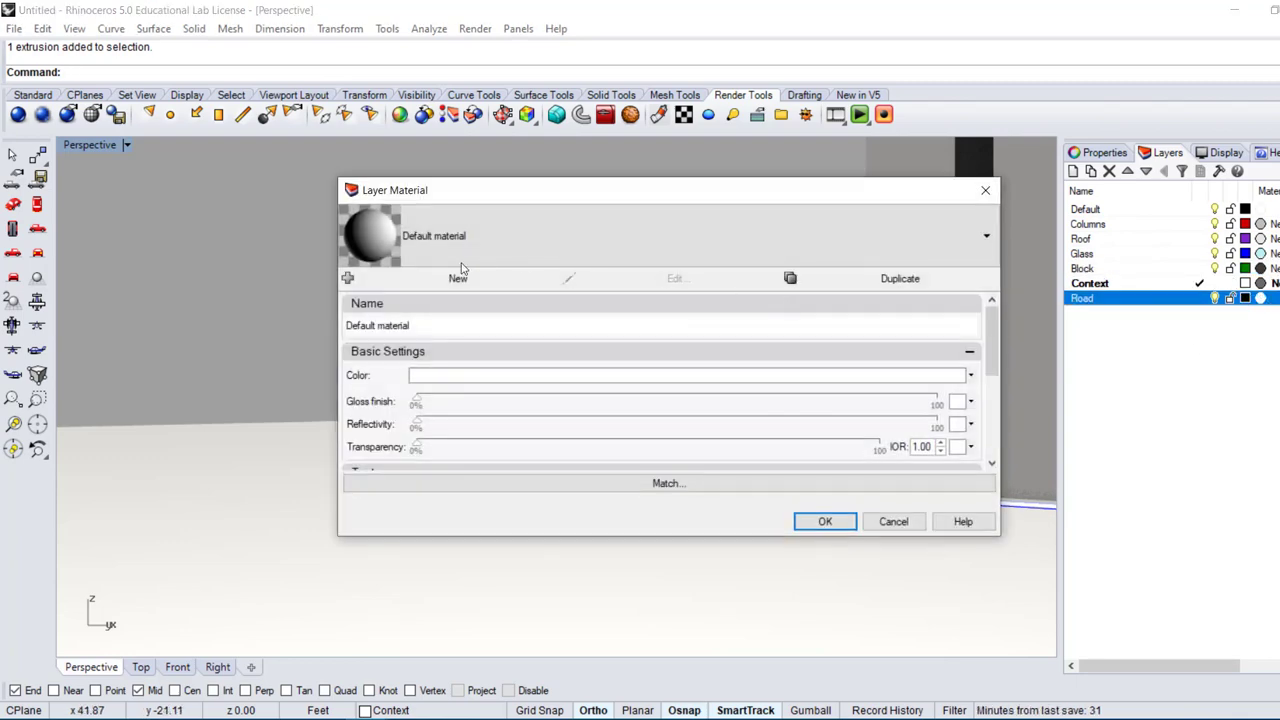
pyautogui.click(466, 376)
pyautogui.click(515, 267)
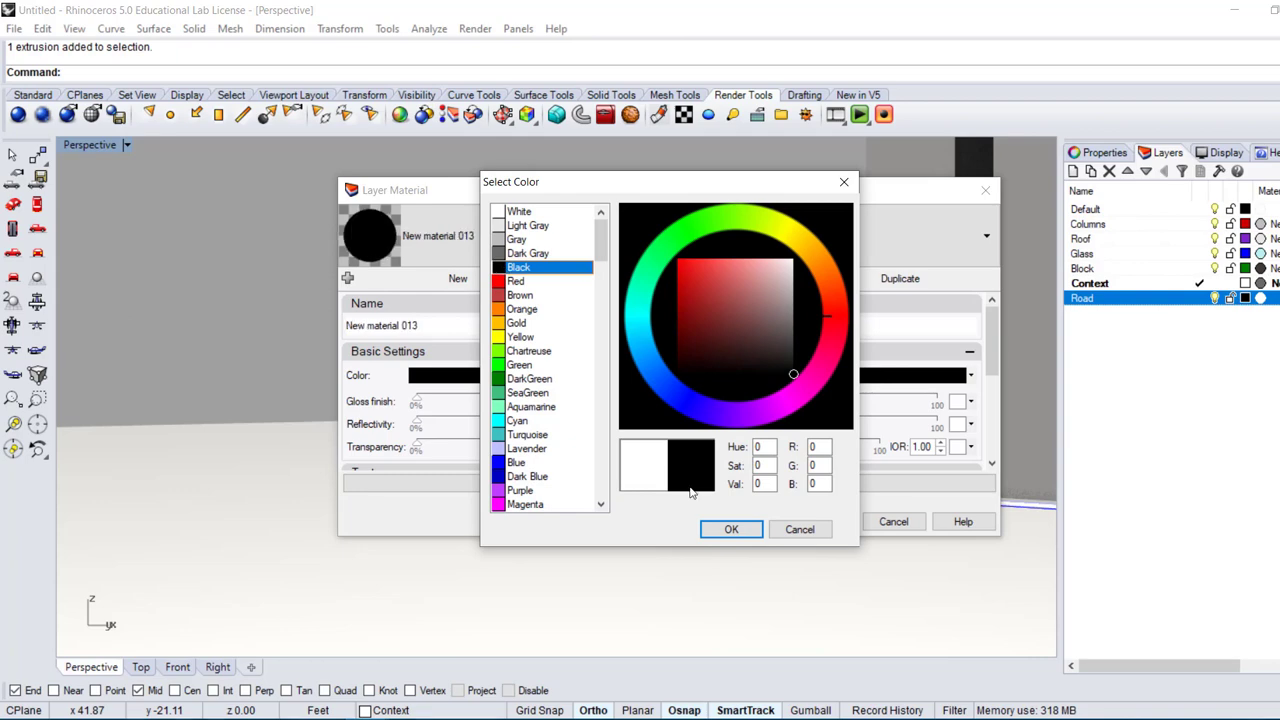
pyautogui.click(731, 529)
pyautogui.click(822, 519)
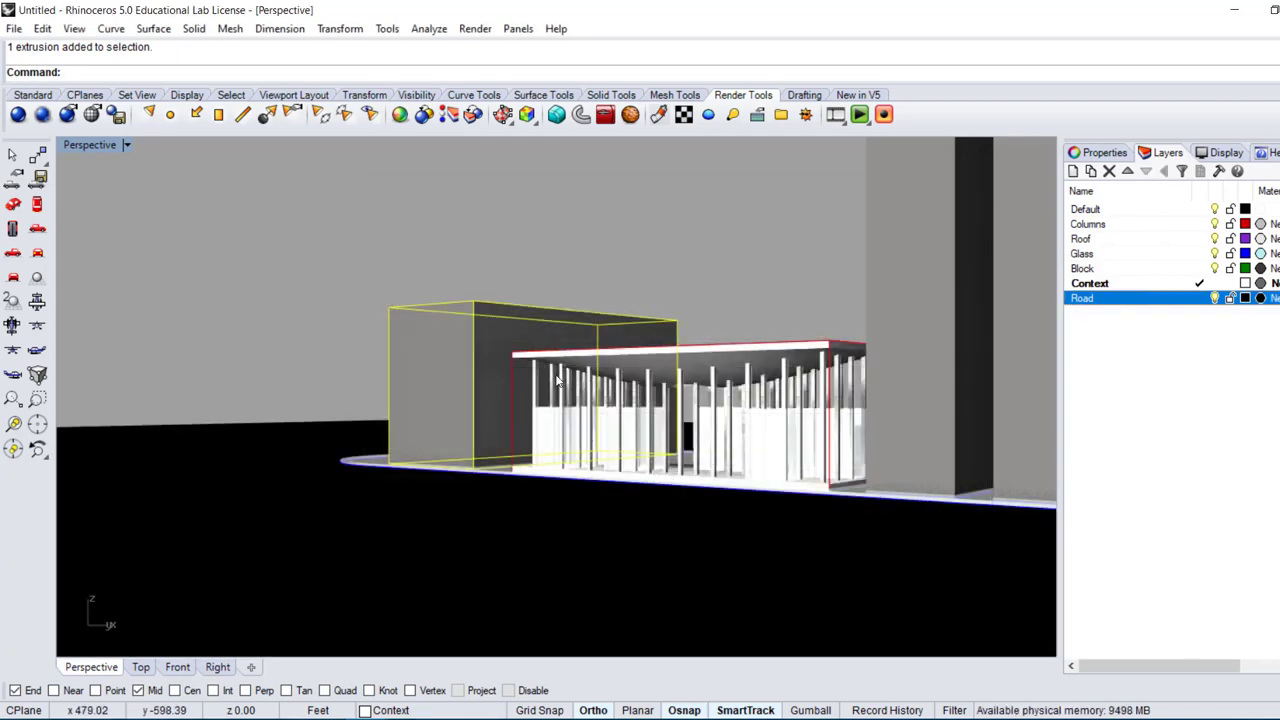
# Frame the pavilion closely in the Perspective view and render it to check the new layer materials.
pyautogui.scroll(3, 751, 461)
pyautogui.scroll(5, 751, 461)
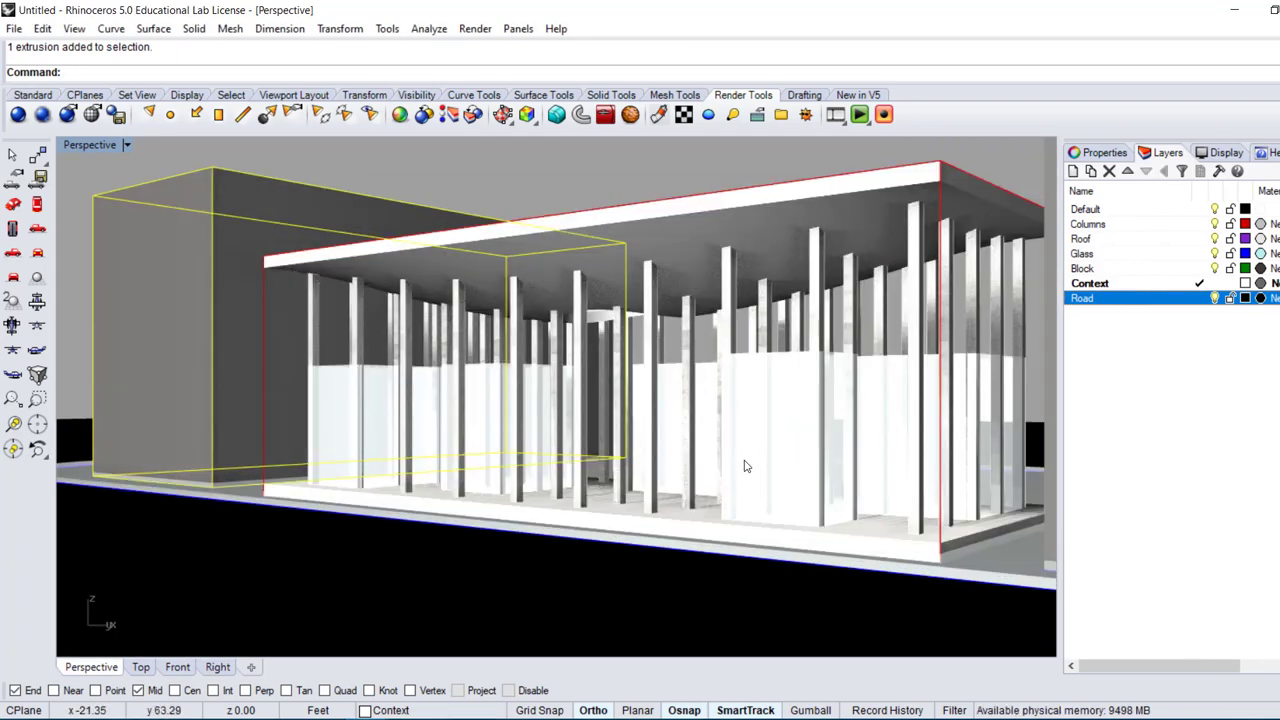
pyautogui.keyDown('shift'); pyautogui.moveTo(705, 451); pyautogui.dragTo(704, 446, button='right'); pyautogui.keyUp('shift')
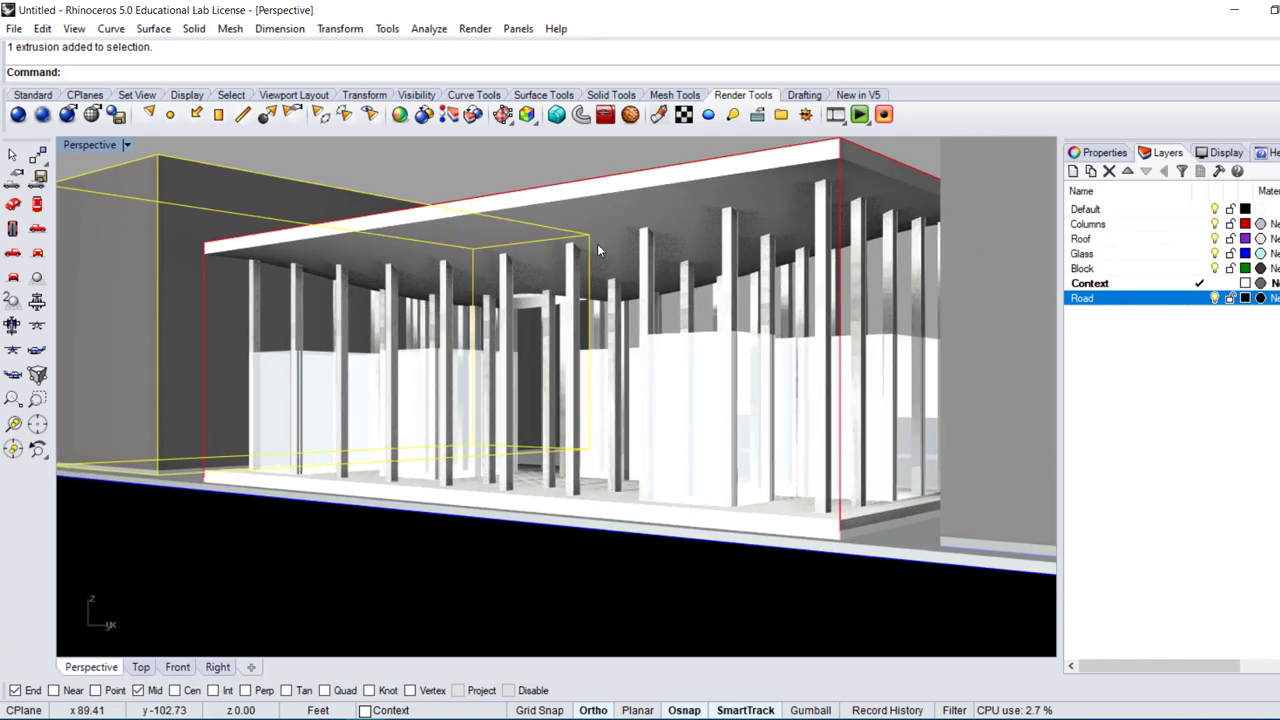
pyautogui.keyDown('shift'); pyautogui.moveTo(565, 301); pyautogui.dragTo(540, 314, button='right'); pyautogui.keyUp('shift')
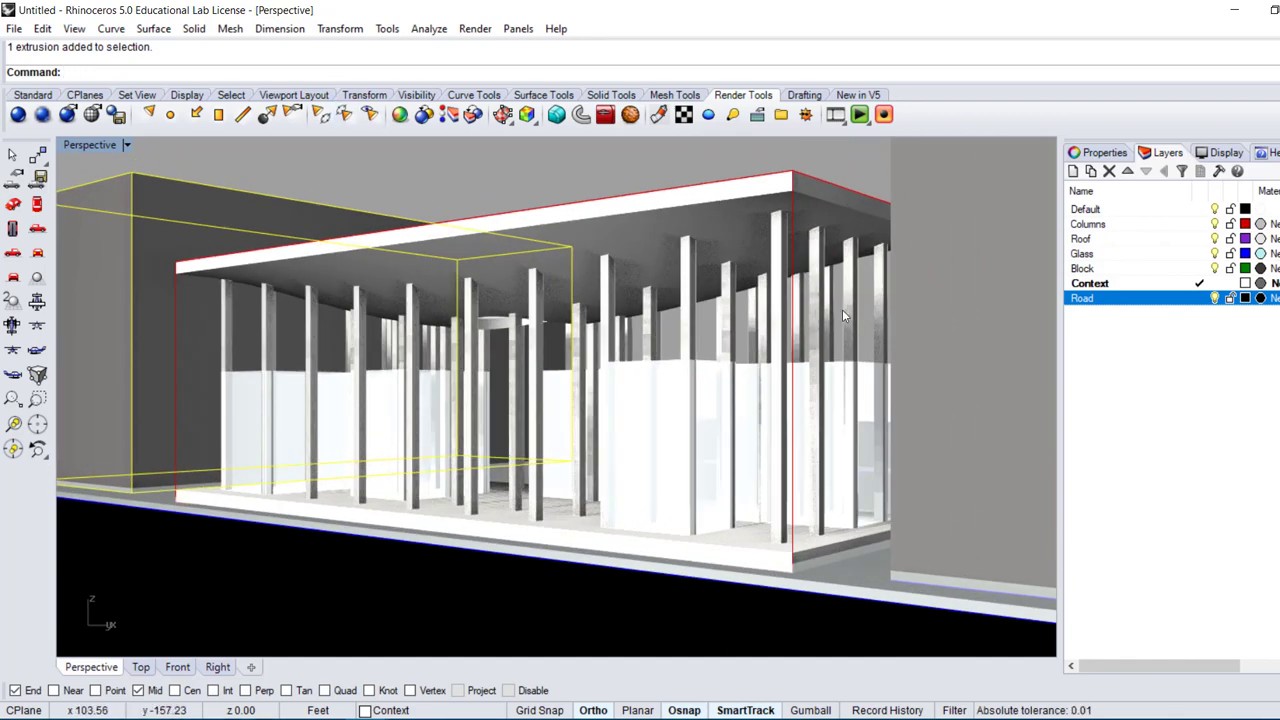
pyautogui.click(19, 113)
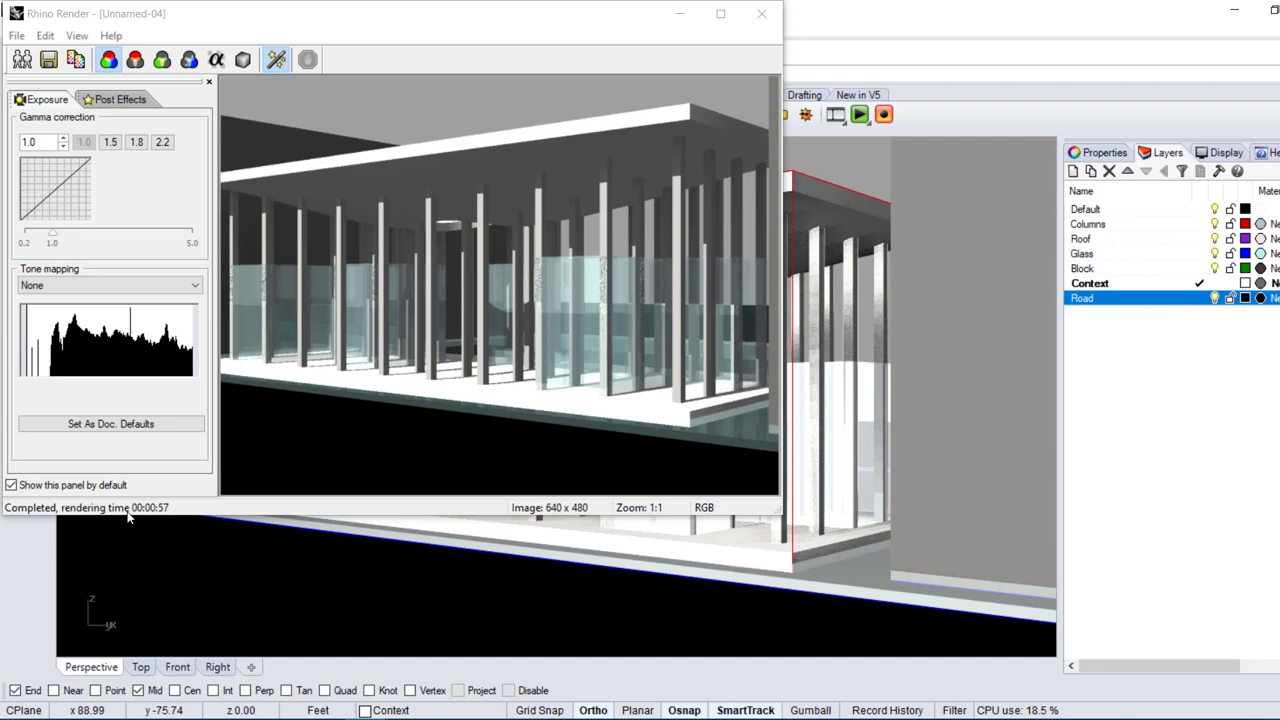
# Compare gamma corrections of 1.0, 1.5 and 1.8 on the finished rendering, ending on 1.8.
pyautogui.click(134, 143)
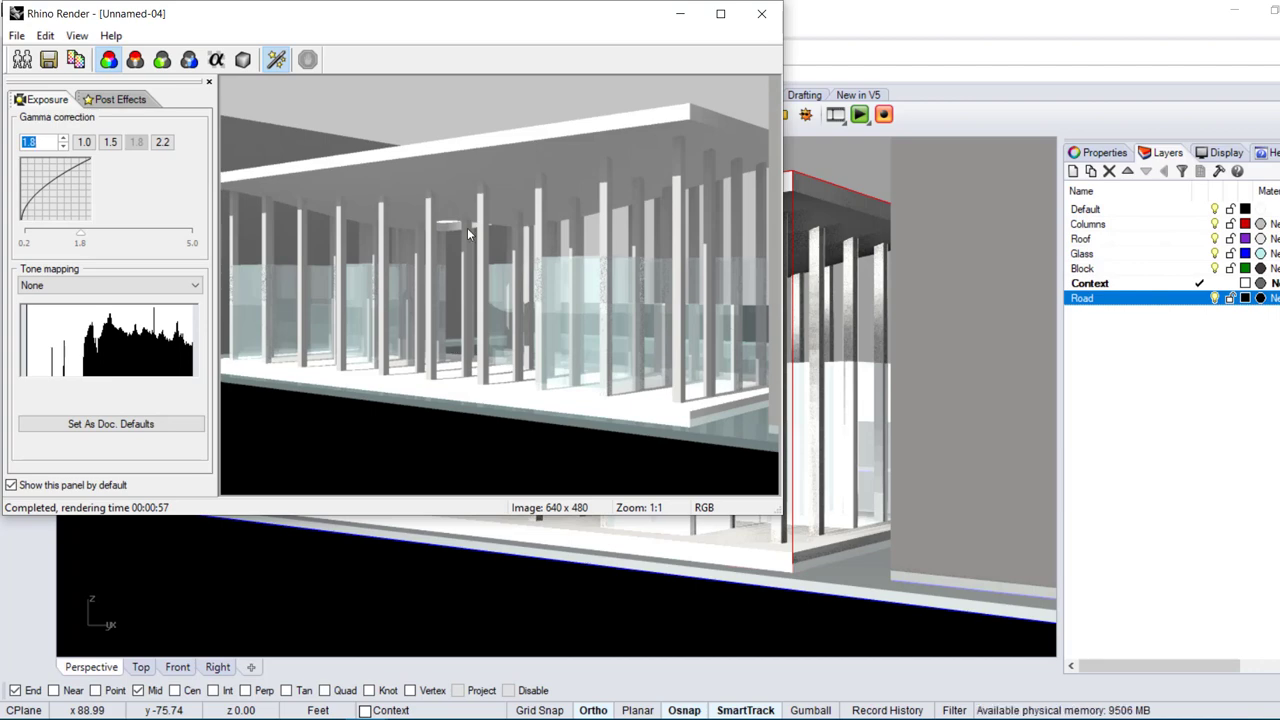
pyautogui.click(108, 143)
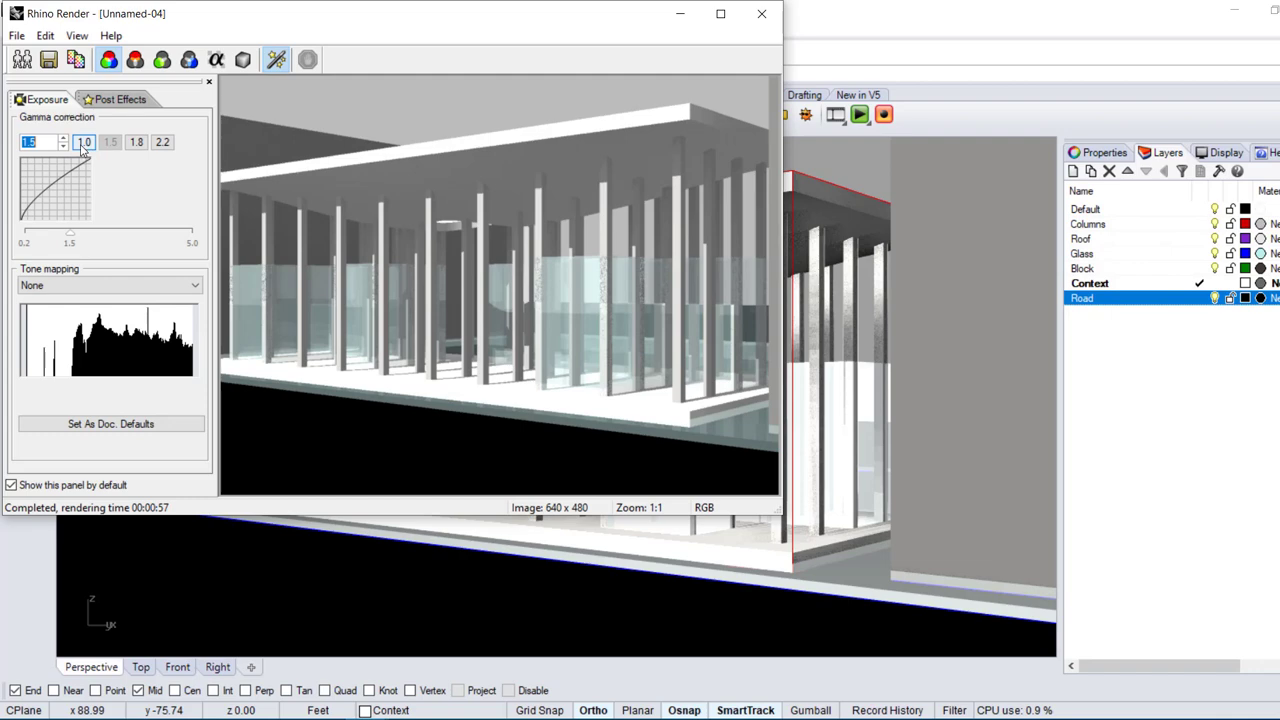
pyautogui.click(84, 143)
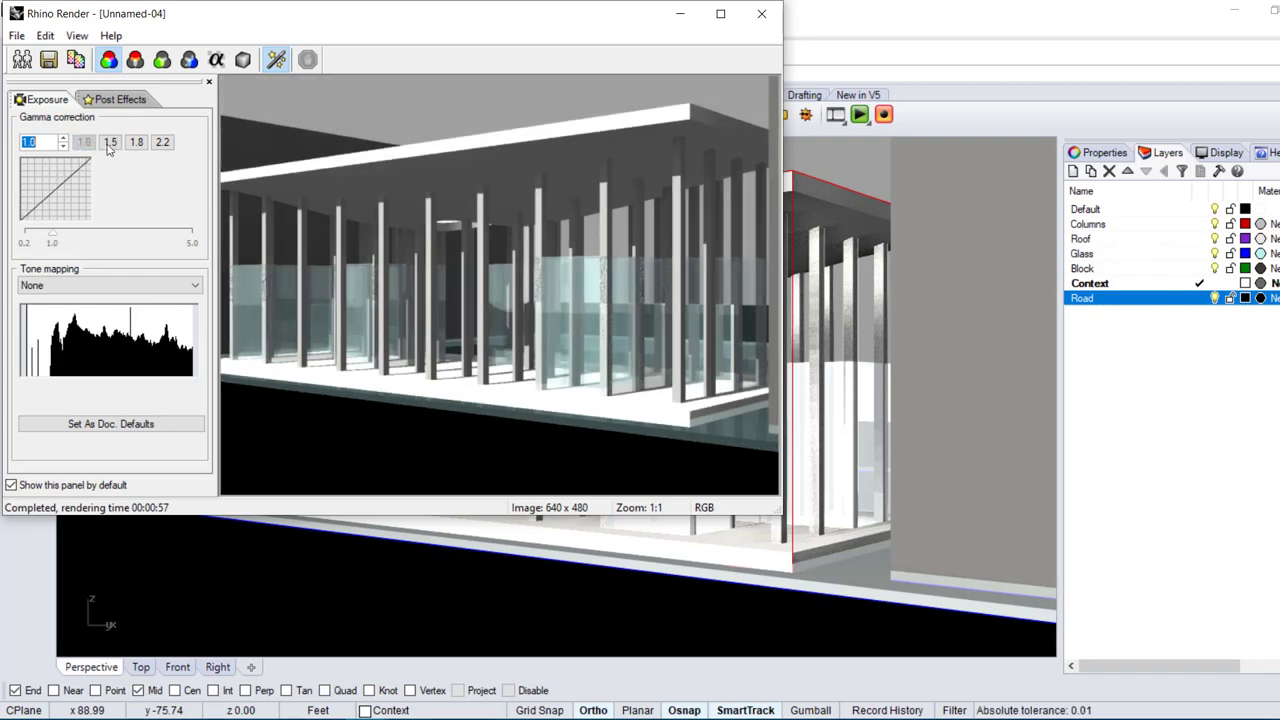
pyautogui.click(110, 143)
pyautogui.click(137, 144)
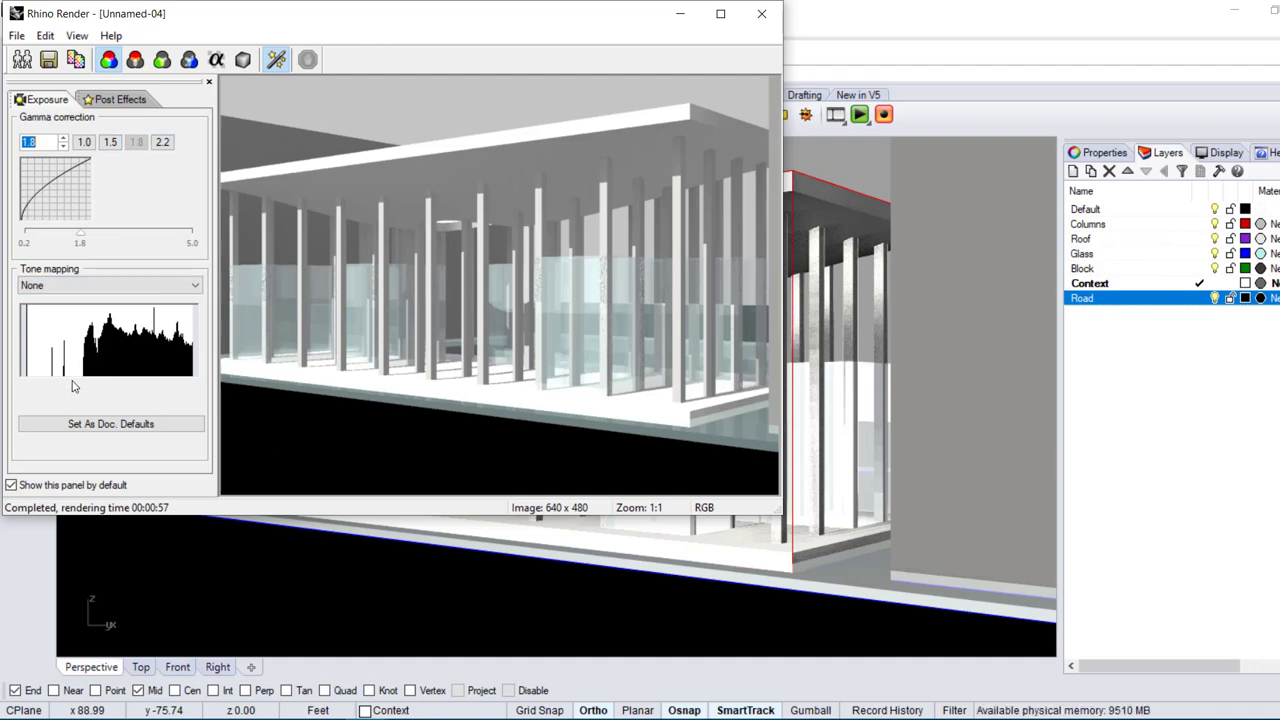
# View the rendering's red, green and blue channels separately, return to full RGB, and close the rendering.
pyautogui.click(135, 61)
pyautogui.click(163, 61)
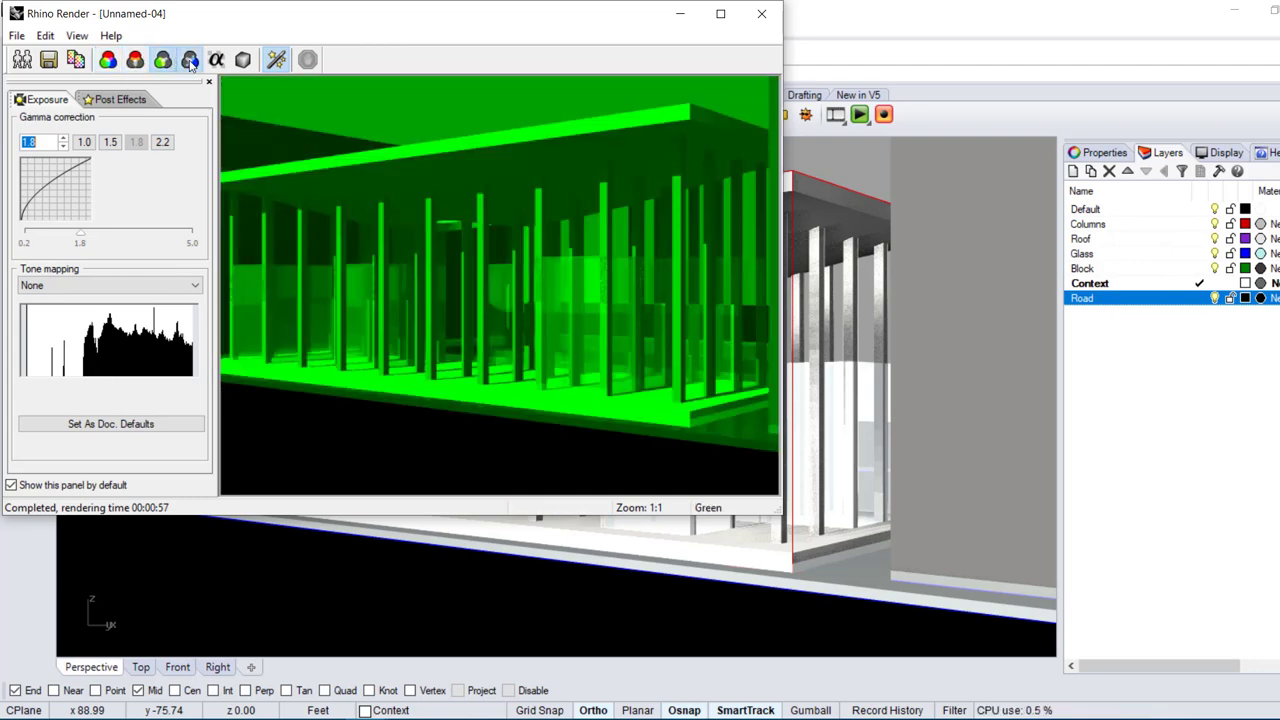
pyautogui.click(189, 61)
pyautogui.click(107, 62)
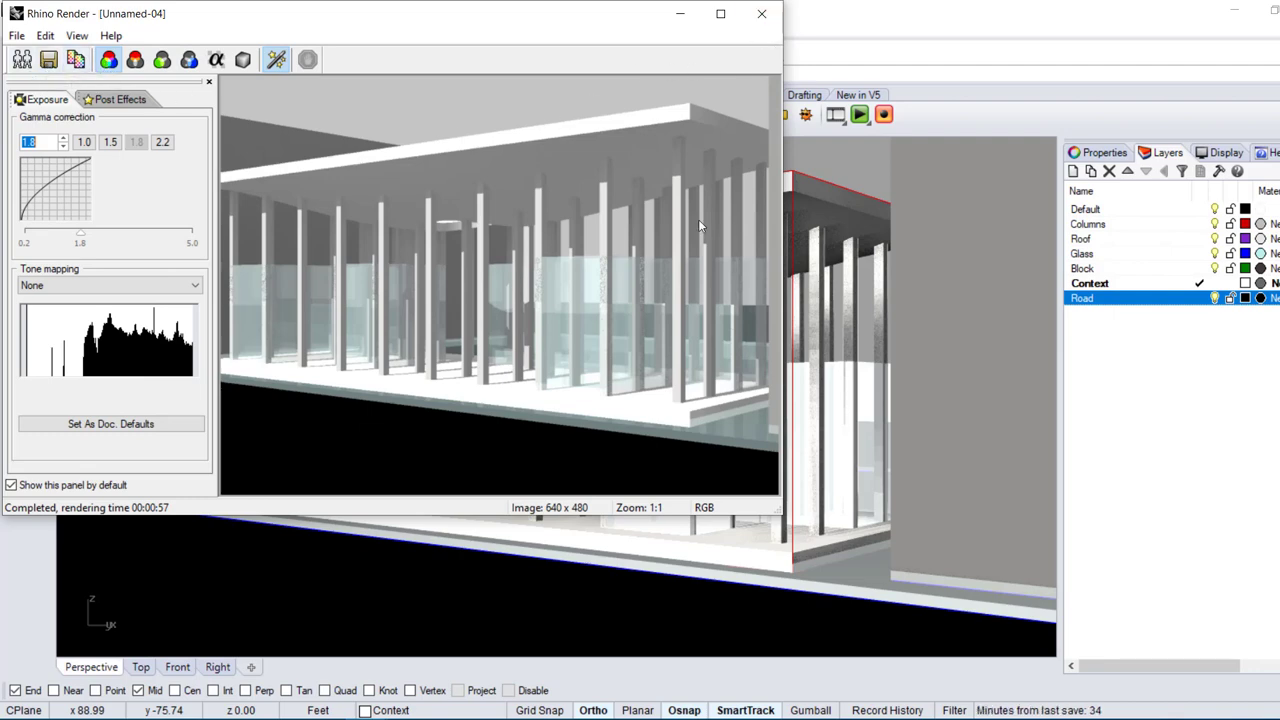
pyautogui.click(760, 18)
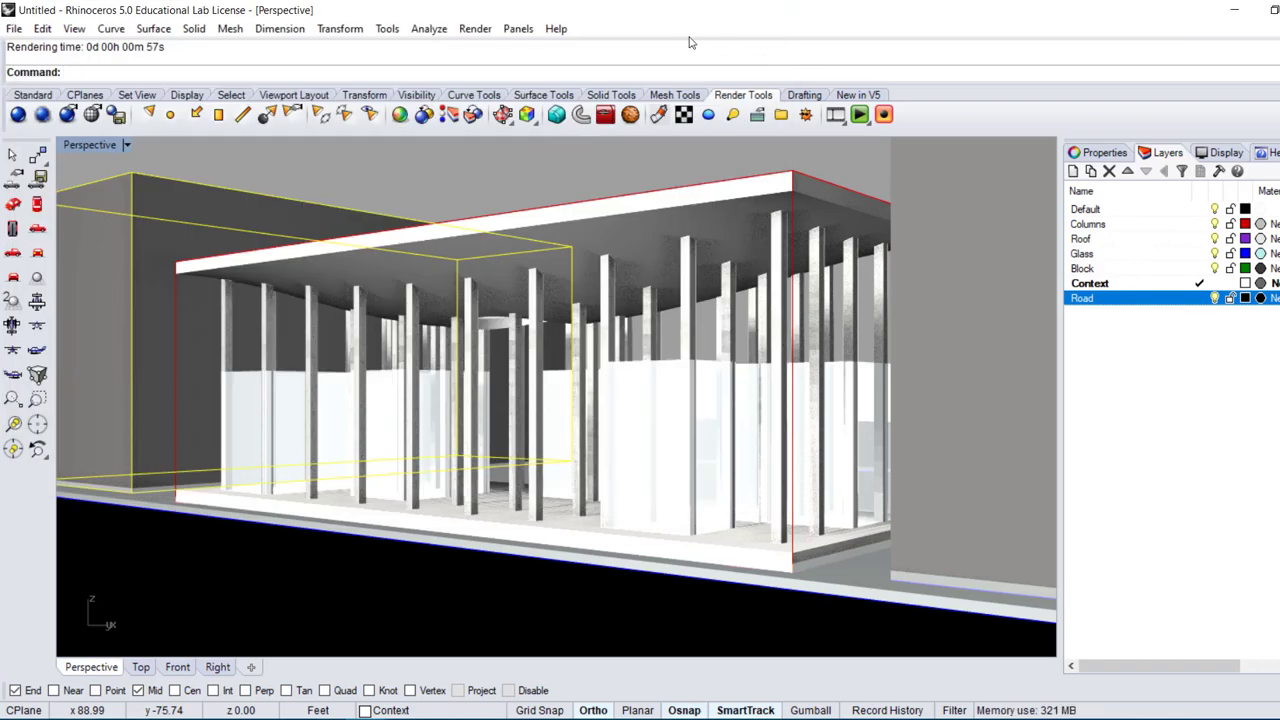
# Set the render resolution to 1600 x 1200 and the DPI to 150 in the document's render properties.
pyautogui.click(67, 116)
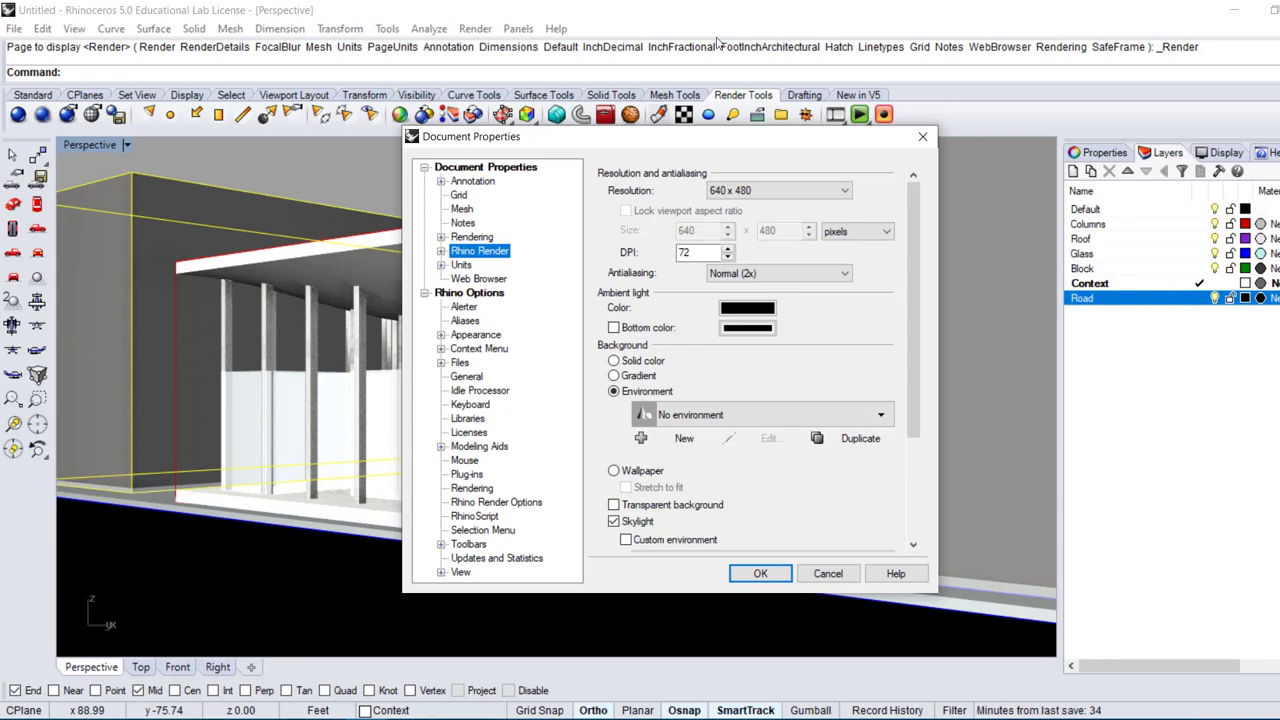
pyautogui.click(752, 198)
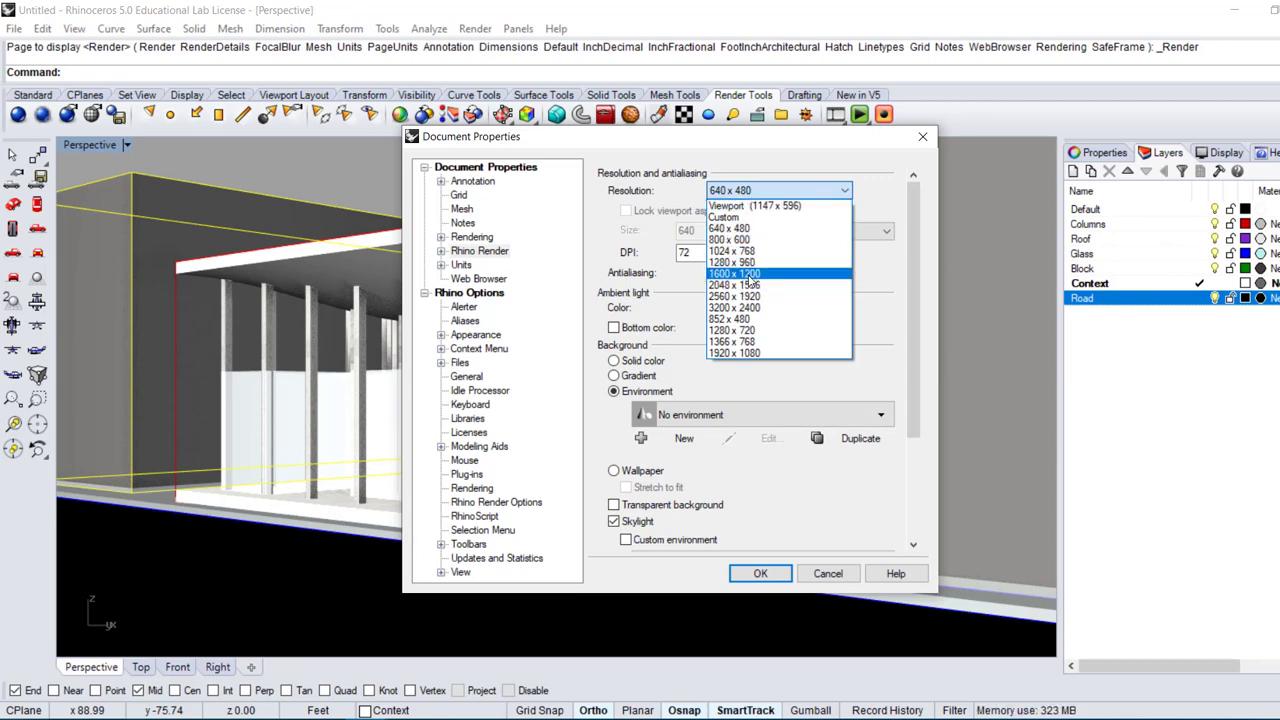
pyautogui.click(751, 276)
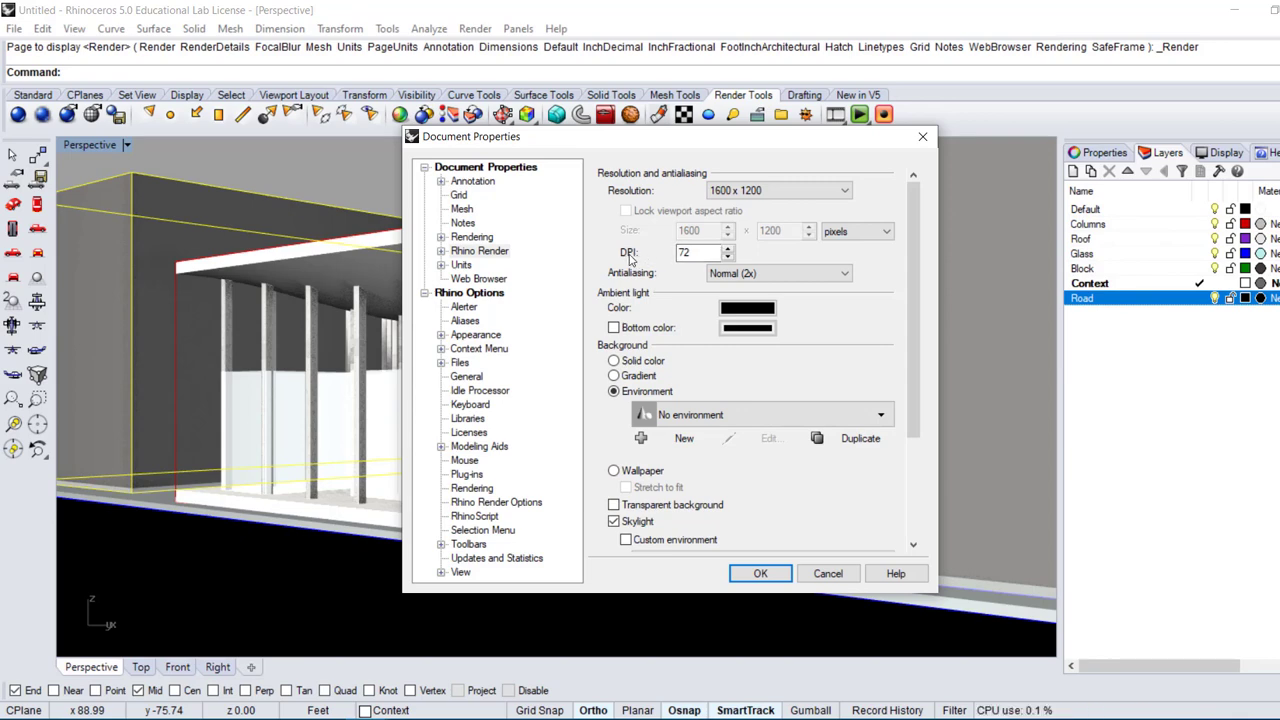
pyautogui.click(683, 253)
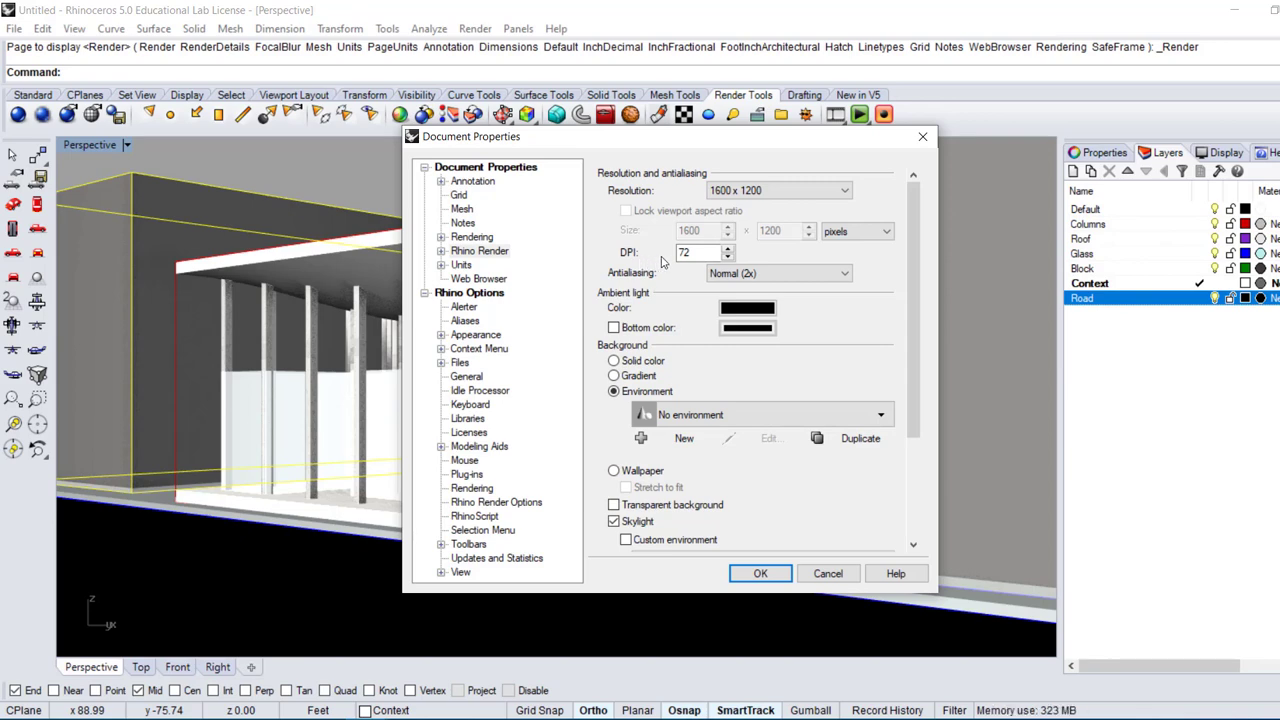
pyautogui.click(702, 252)
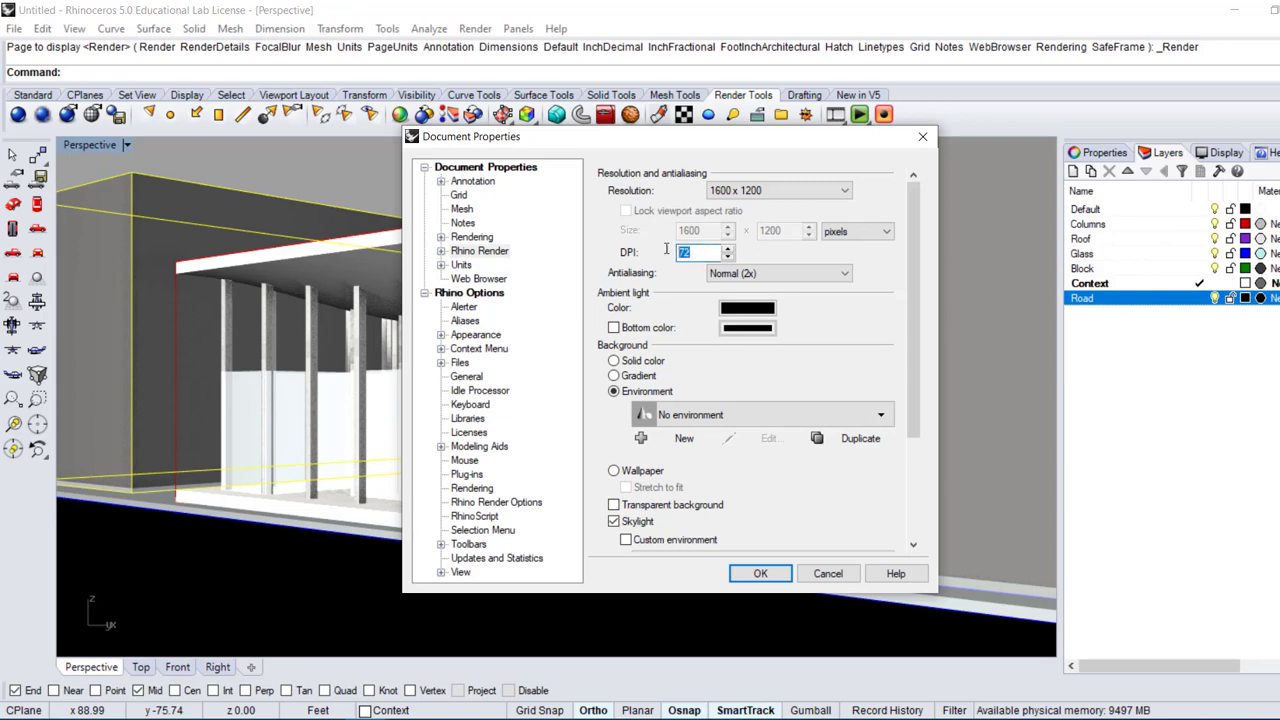
pyautogui.doubleClick(683, 253)
pyautogui.write('1')
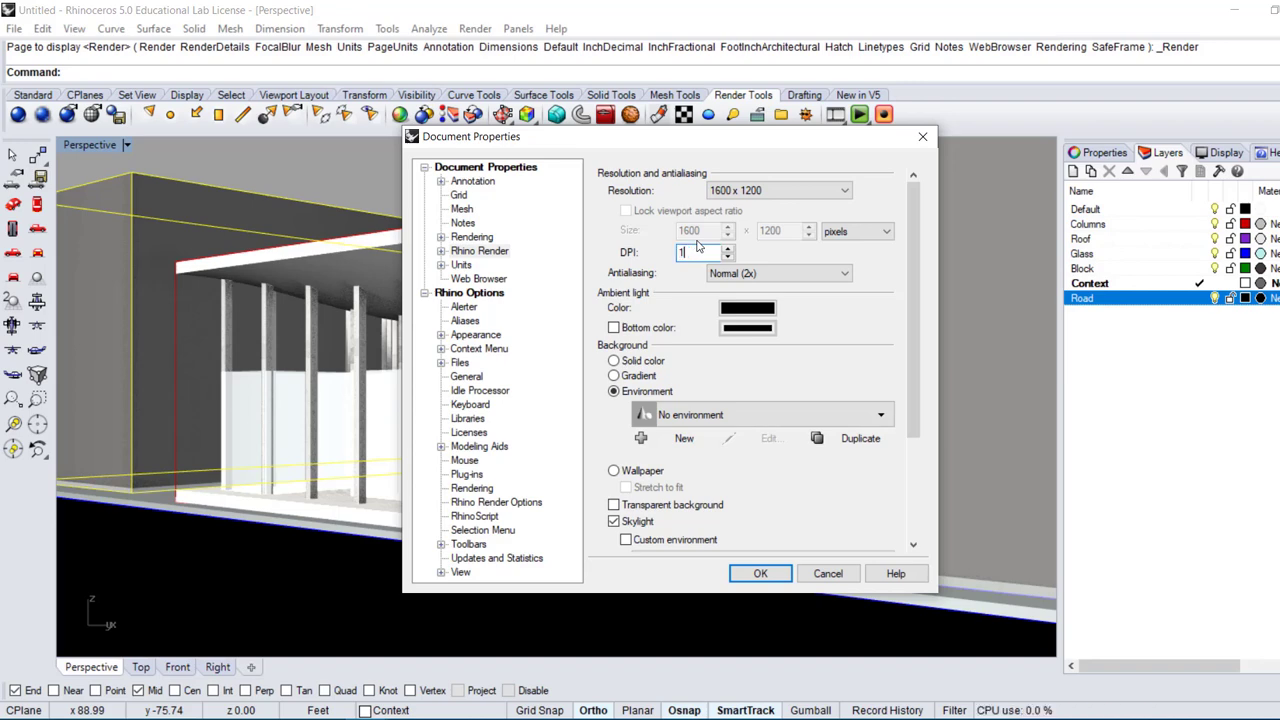
pyautogui.write('50')
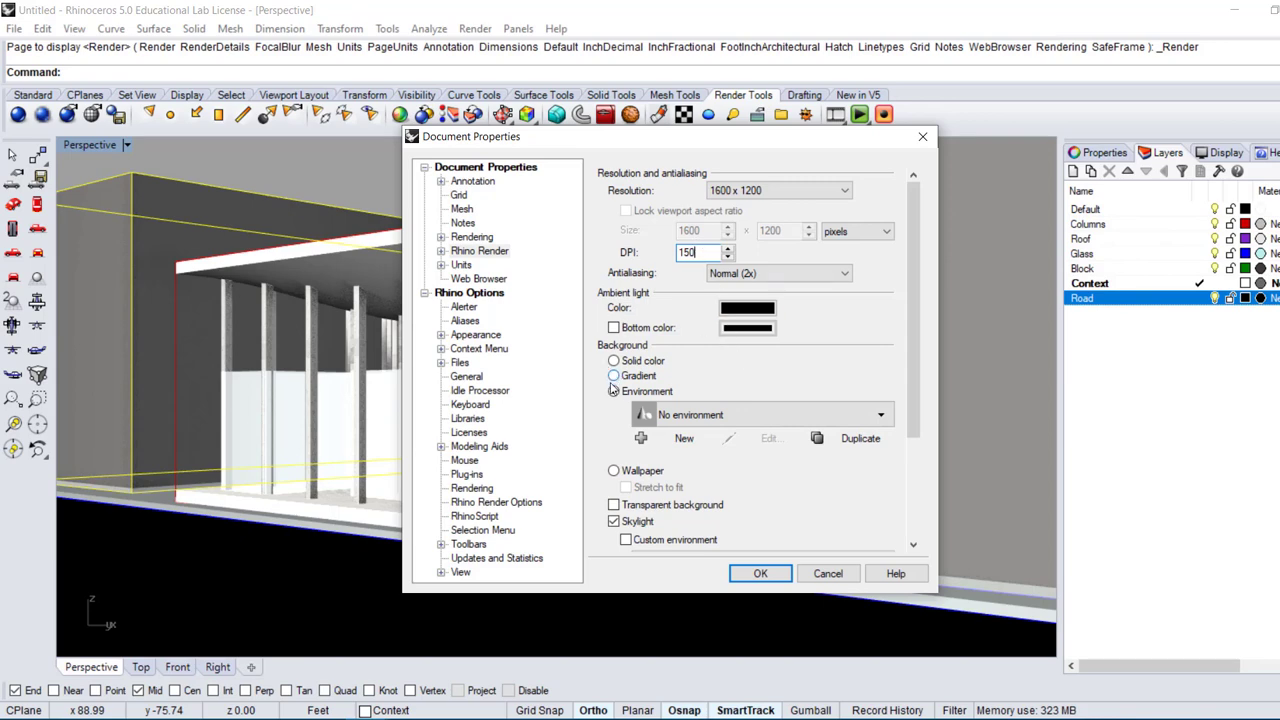
# Load the Rhino Sky environment as the render background, enable a transparent background, and apply the render settings.
pyautogui.click(689, 417)
pyautogui.click(689, 417)
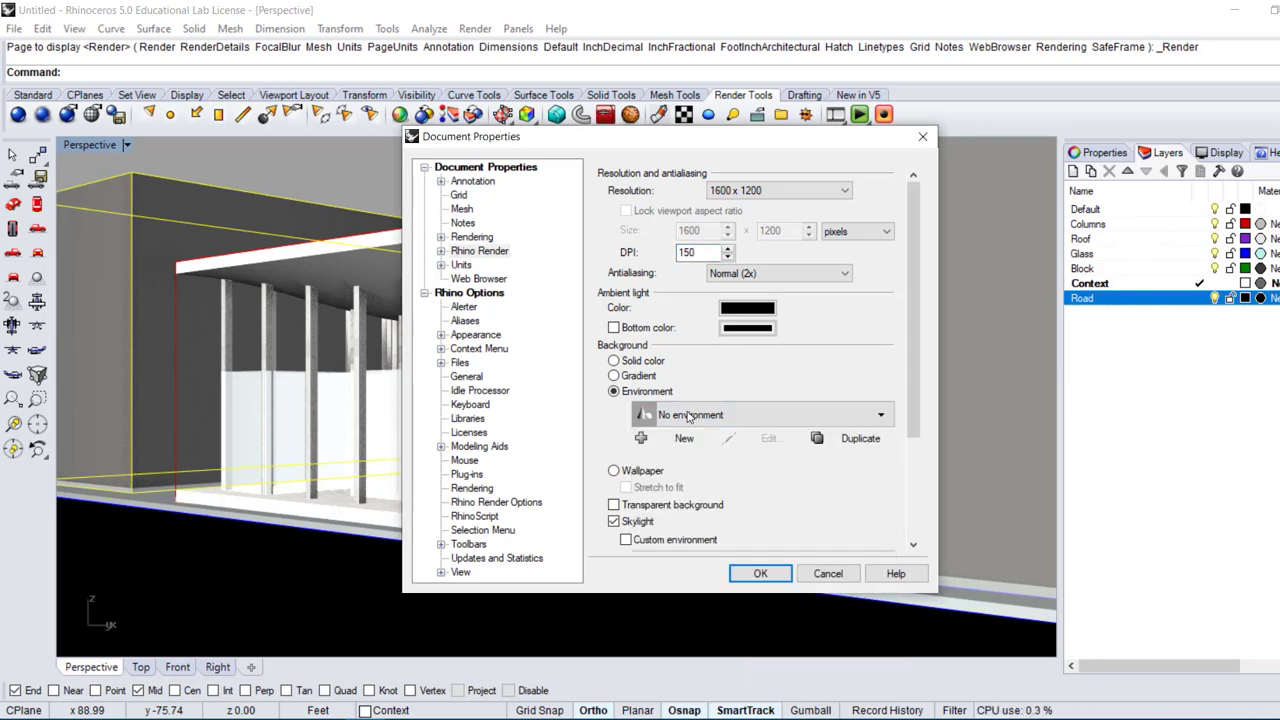
pyautogui.click(694, 421)
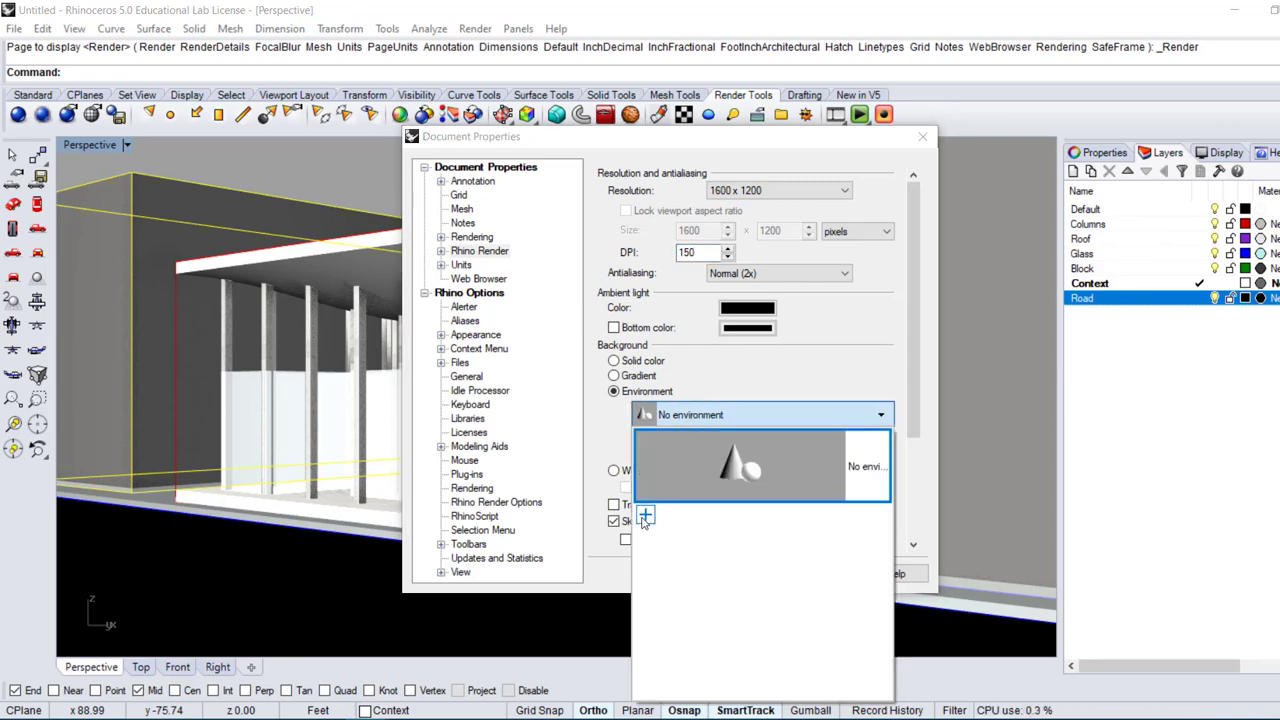
pyautogui.click(641, 517)
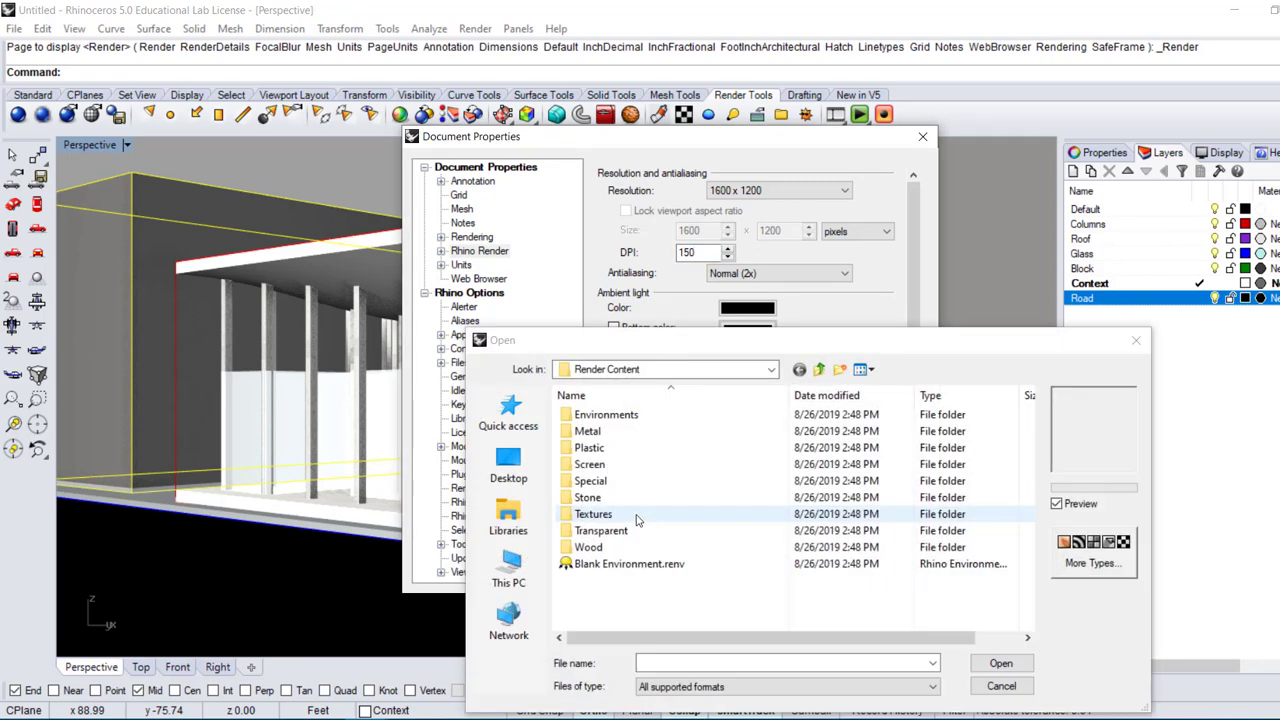
pyautogui.doubleClick(638, 415)
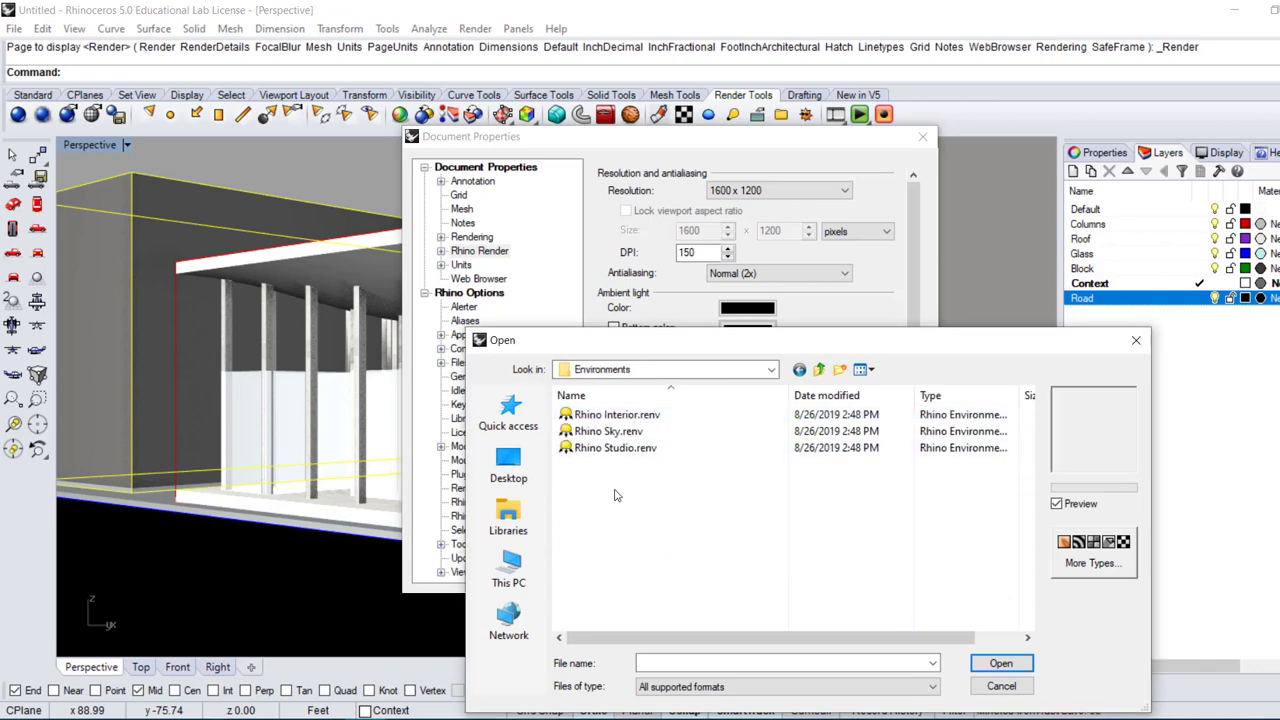
pyautogui.click(615, 432)
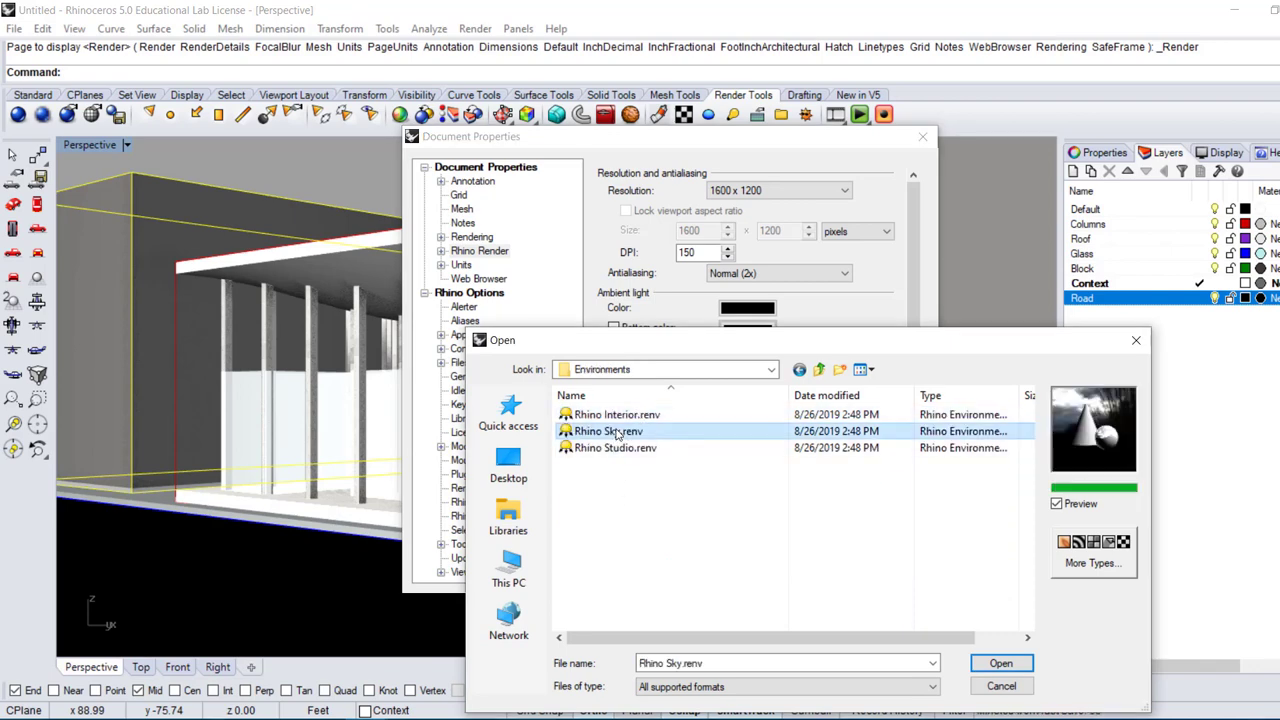
pyautogui.click(1000, 663)
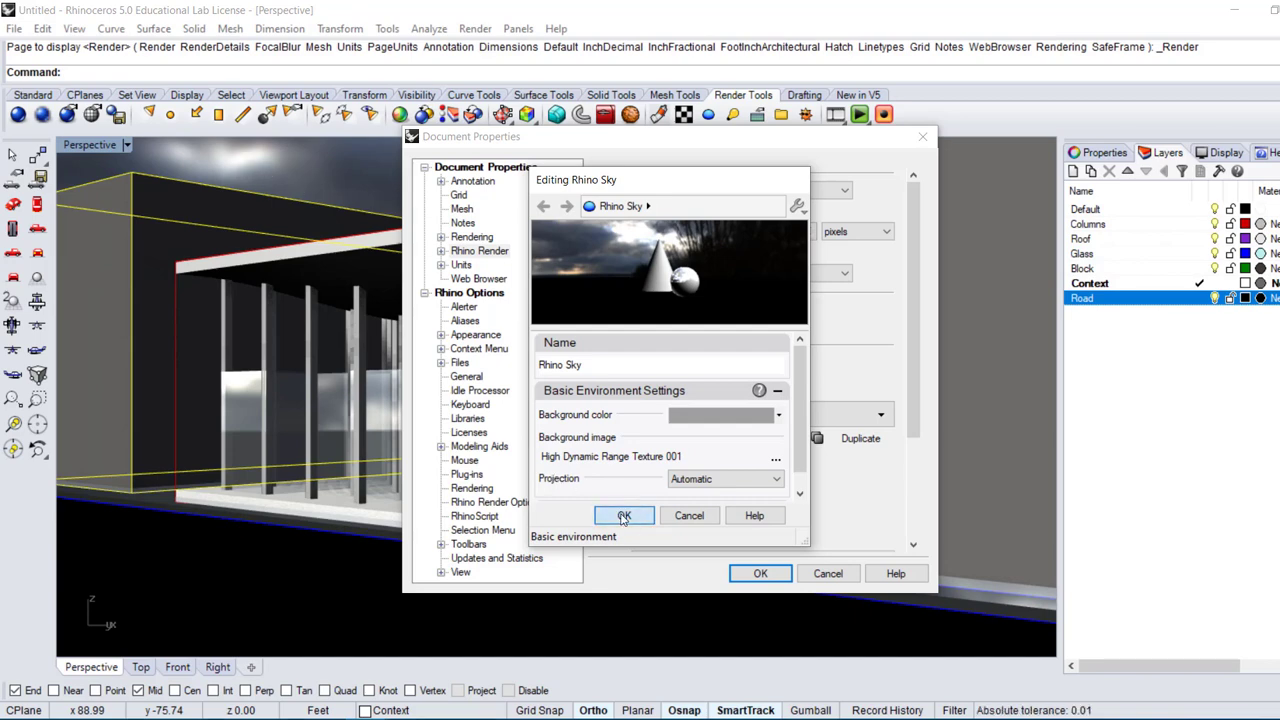
pyautogui.click(623, 516)
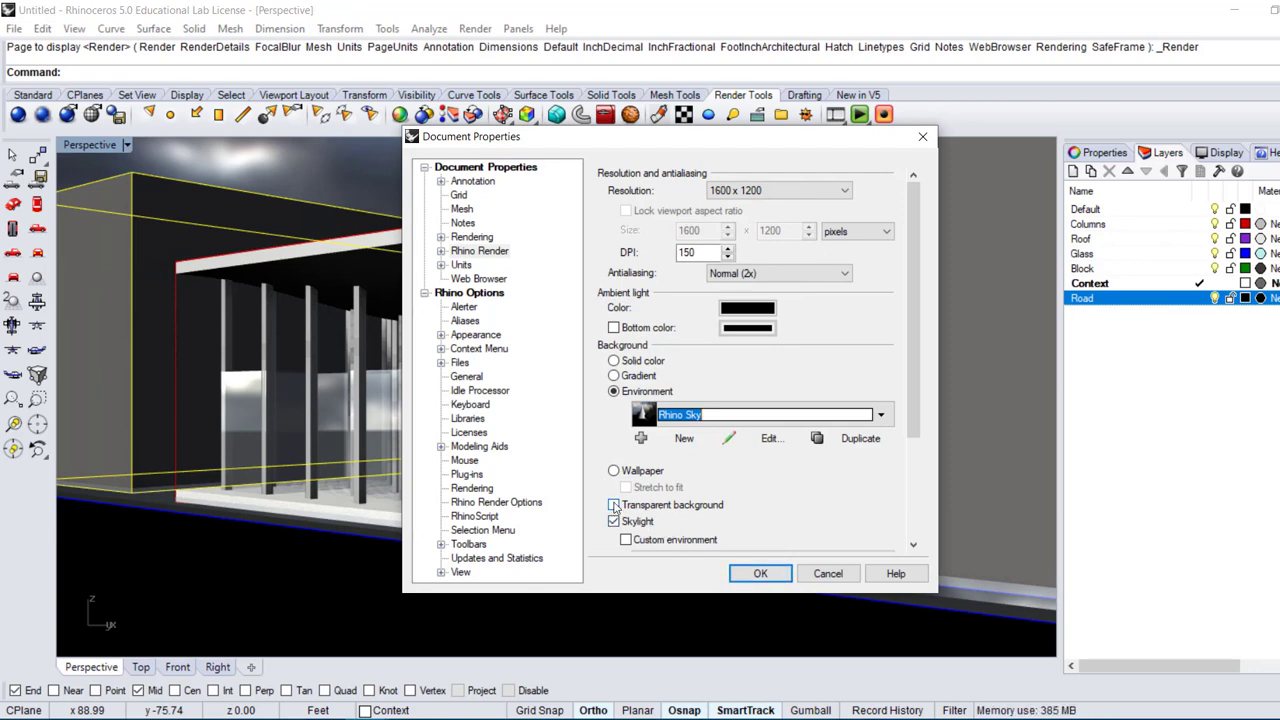
pyautogui.click(615, 506)
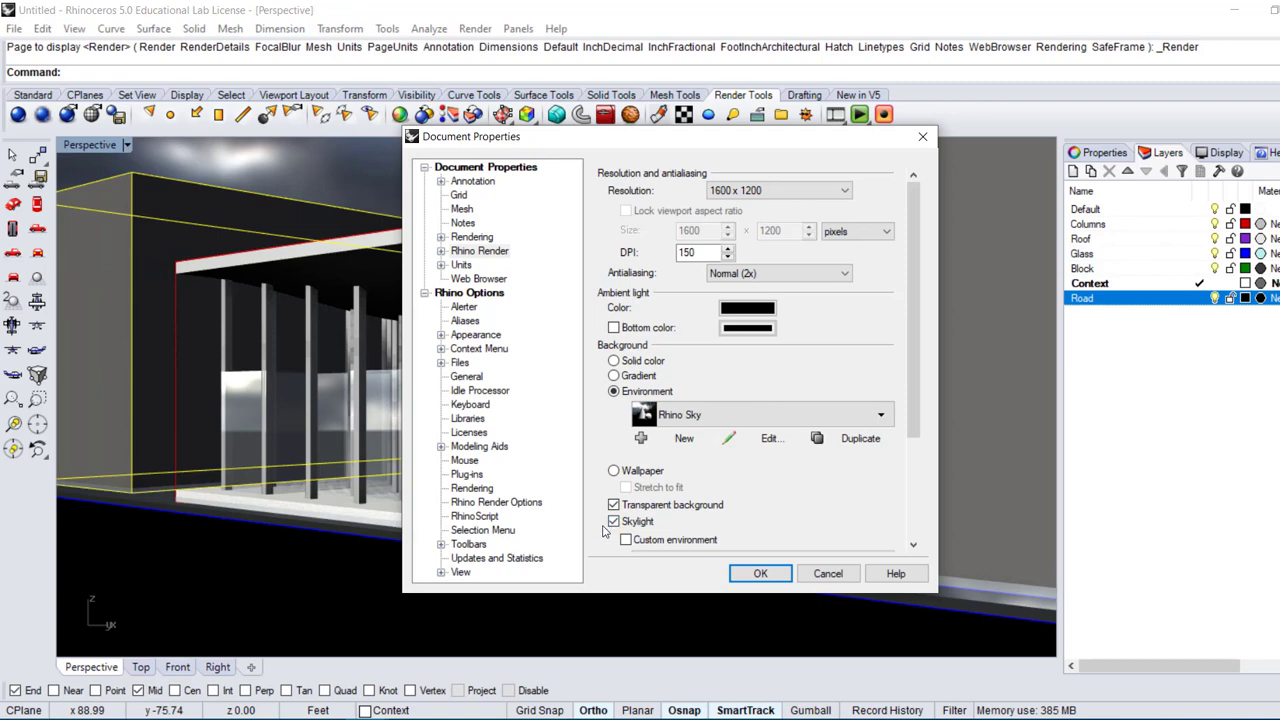
pyautogui.click(760, 573)
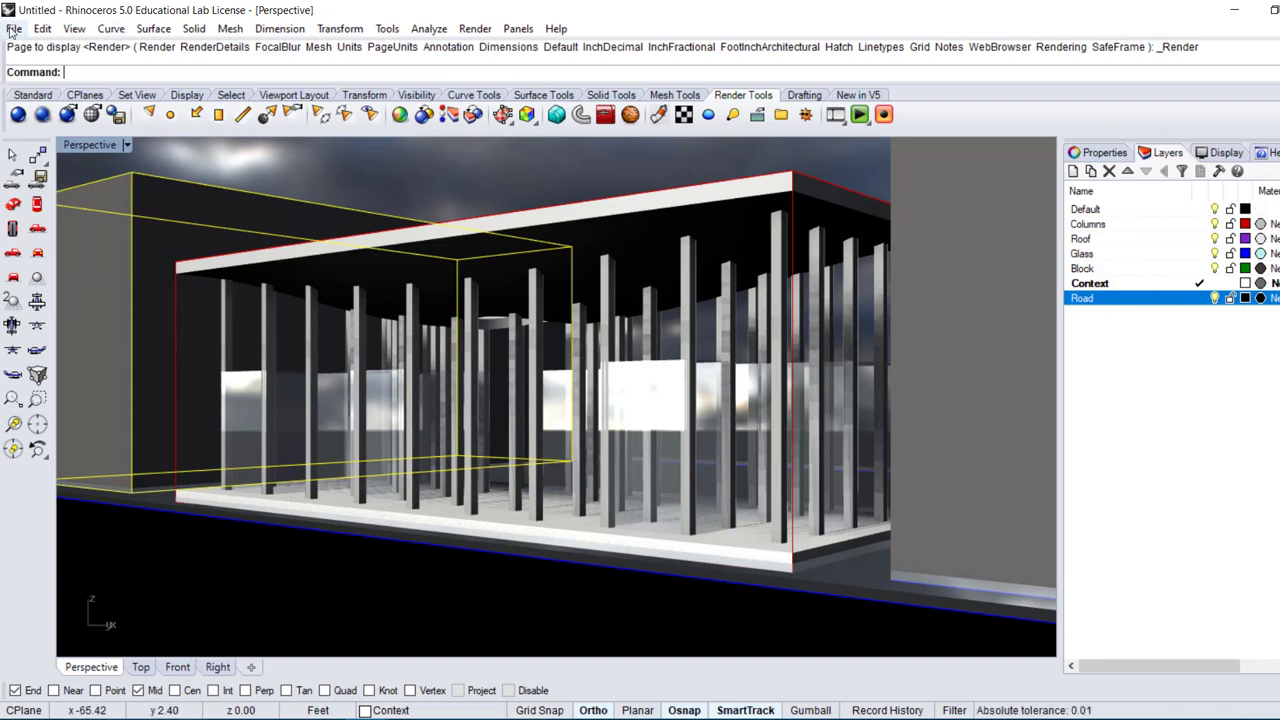
# Render the perspective view, set the rendering's gamma correction to 1.8, and widen the render window.
pyautogui.click(17, 114)
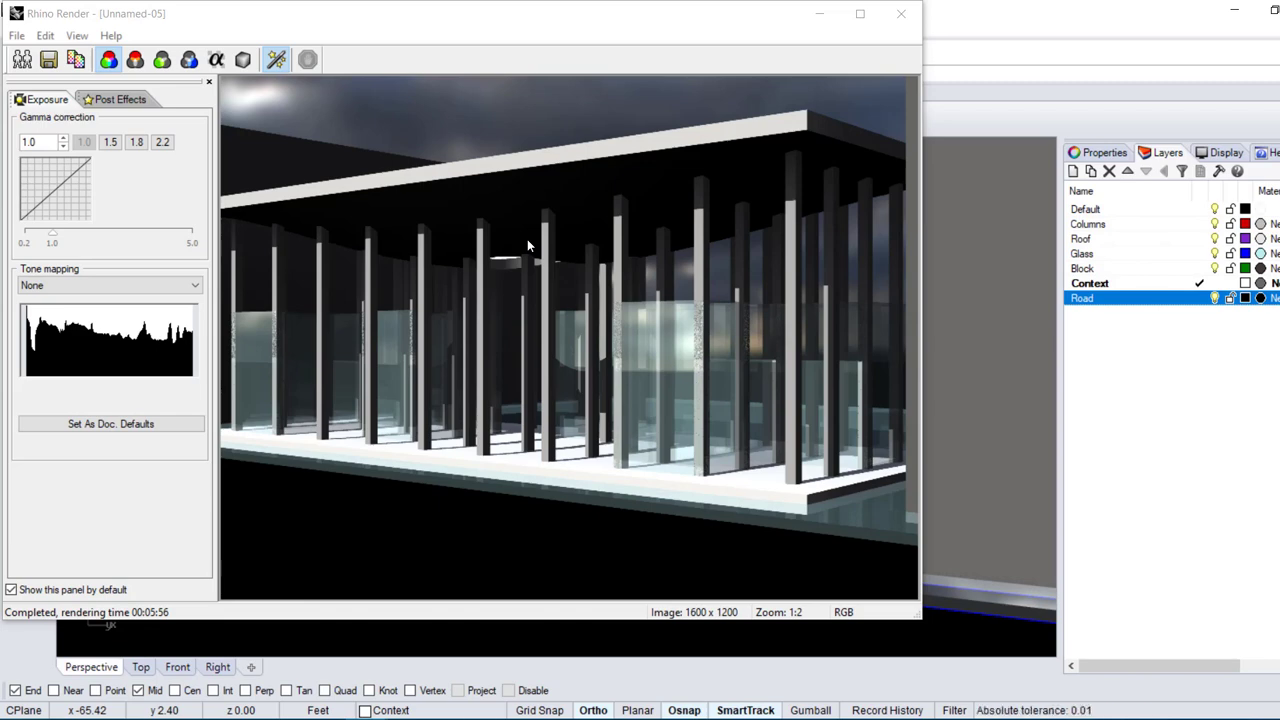
pyautogui.click(136, 142)
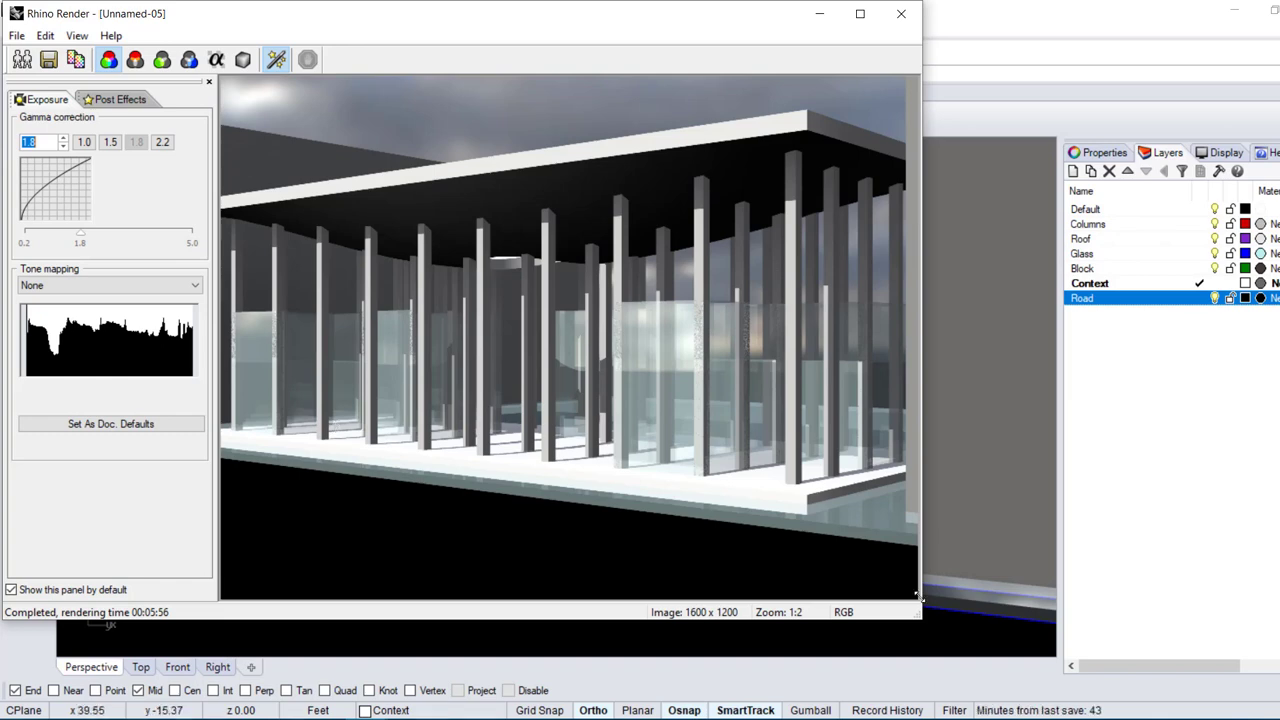
pyautogui.moveTo(927, 614); pyautogui.dragTo(1279, 614)
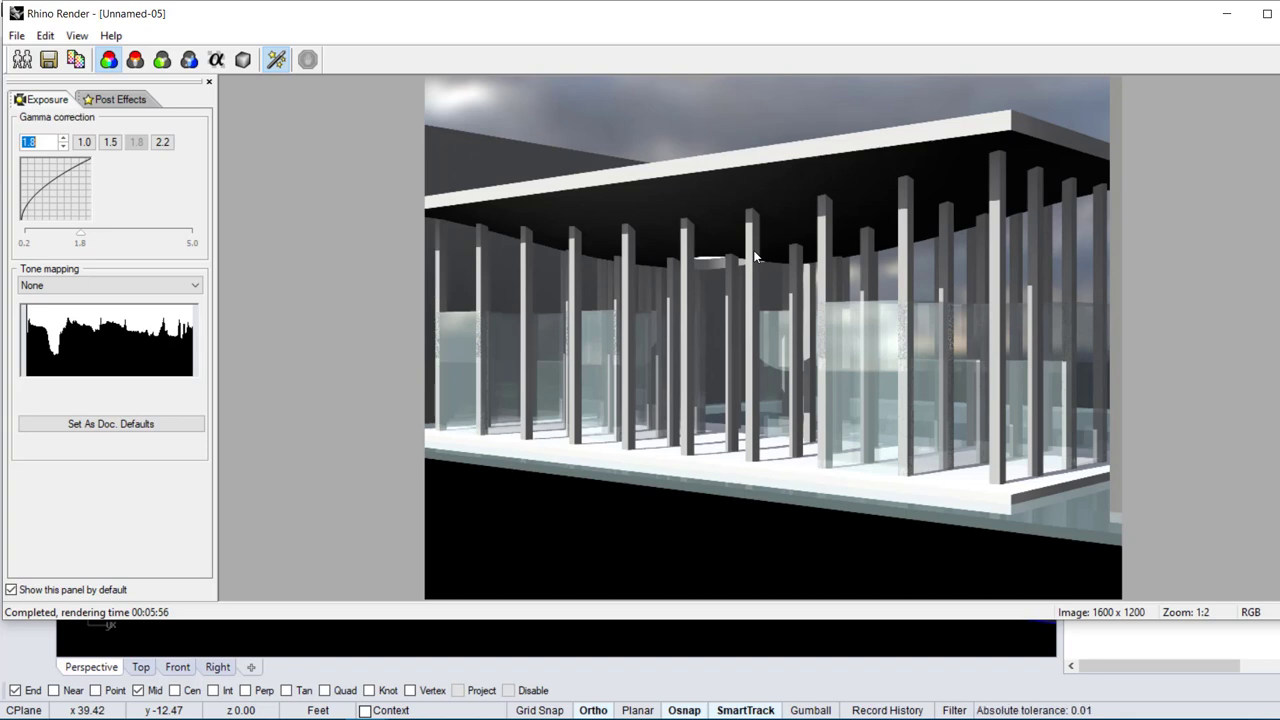
# Save the rendering to the Desktop as a PNG file named Test rendeirng.
pyautogui.click(48, 60)
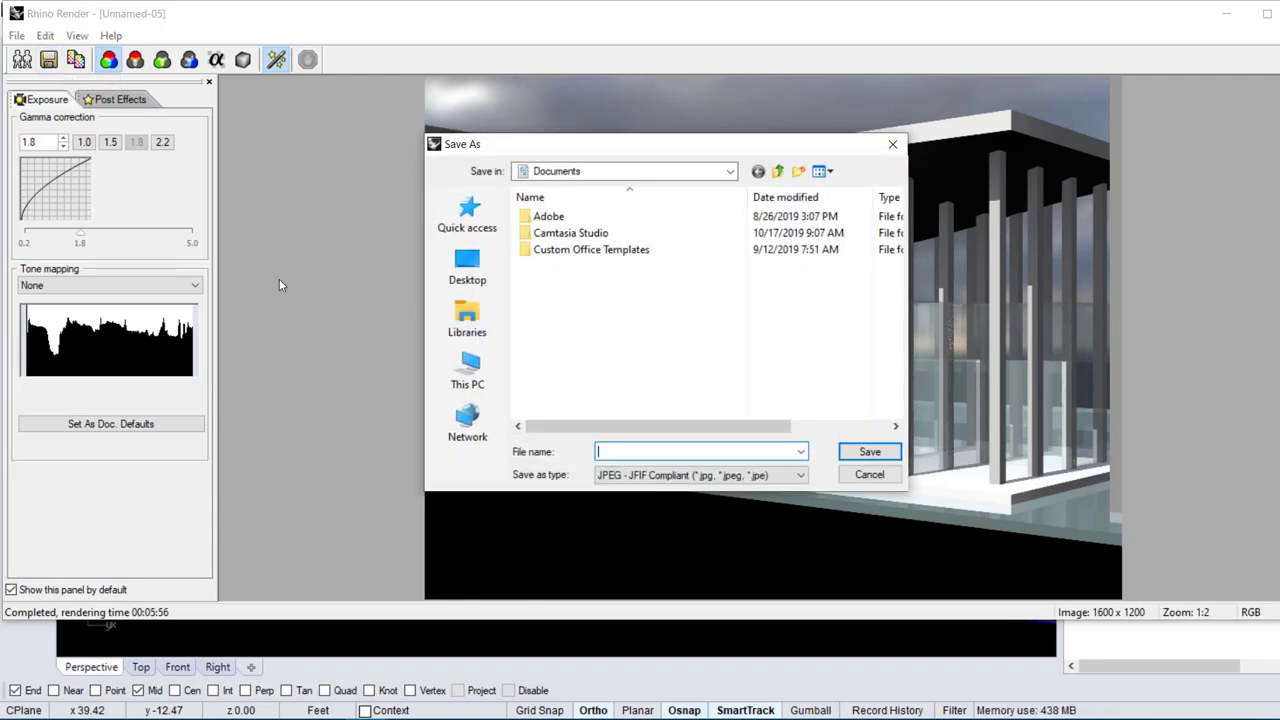
pyautogui.click(467, 265)
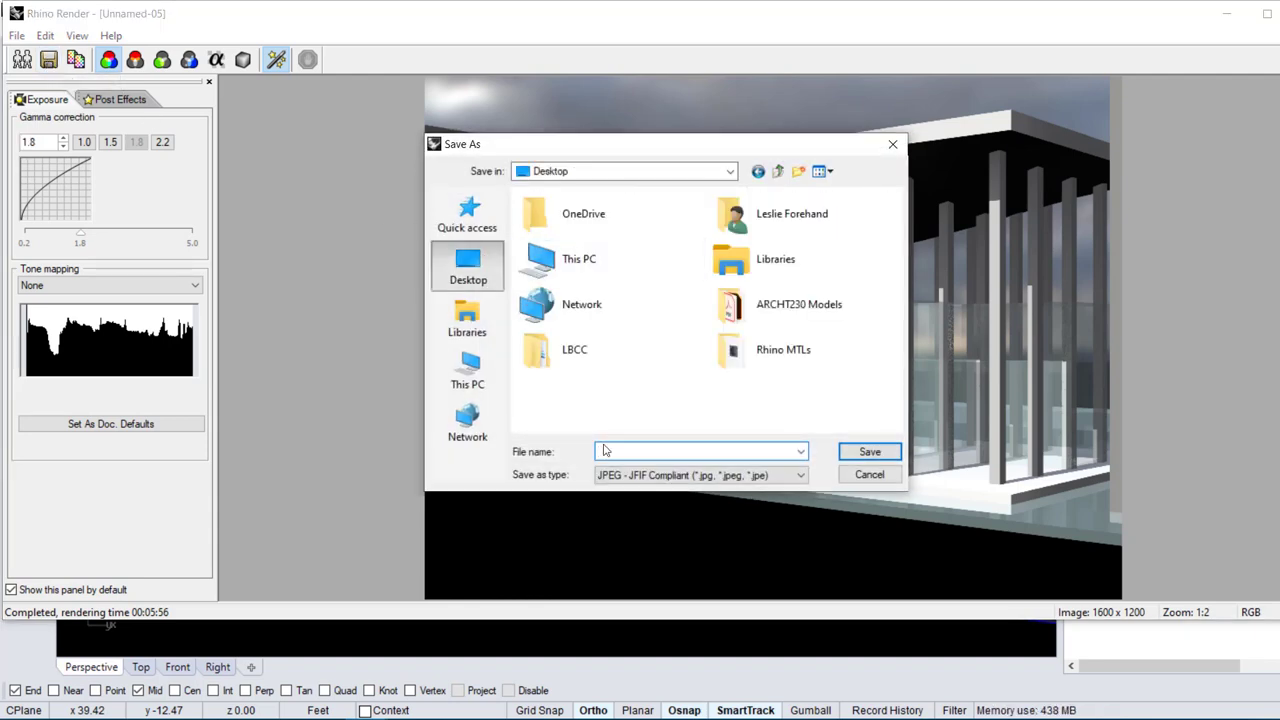
pyautogui.click(655, 478)
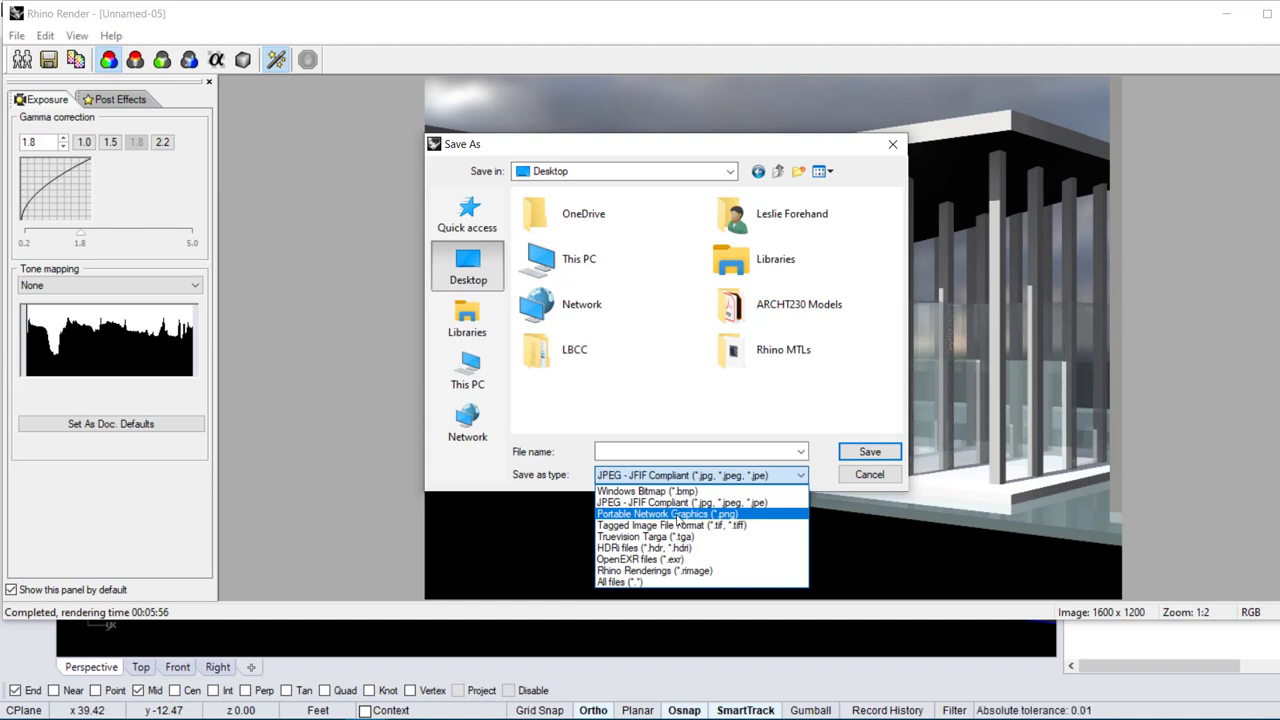
pyautogui.click(677, 519)
pyautogui.click(642, 450)
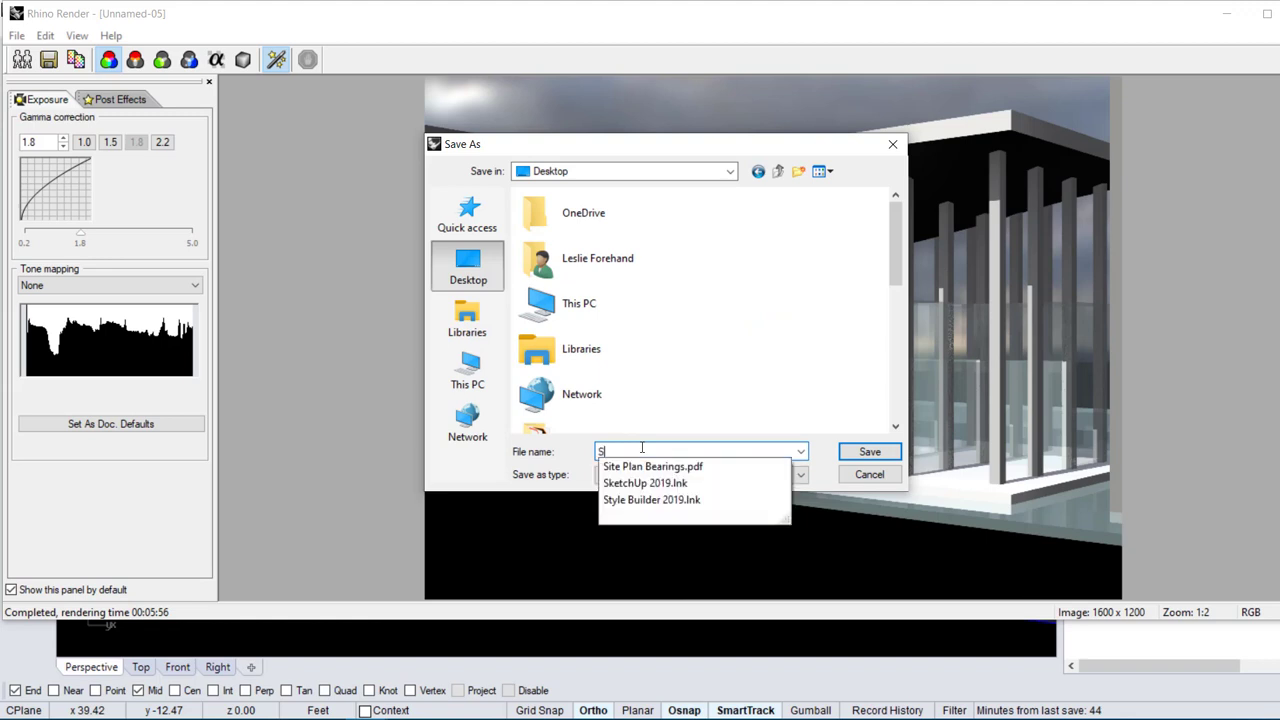
pyautogui.write('Test rendering')
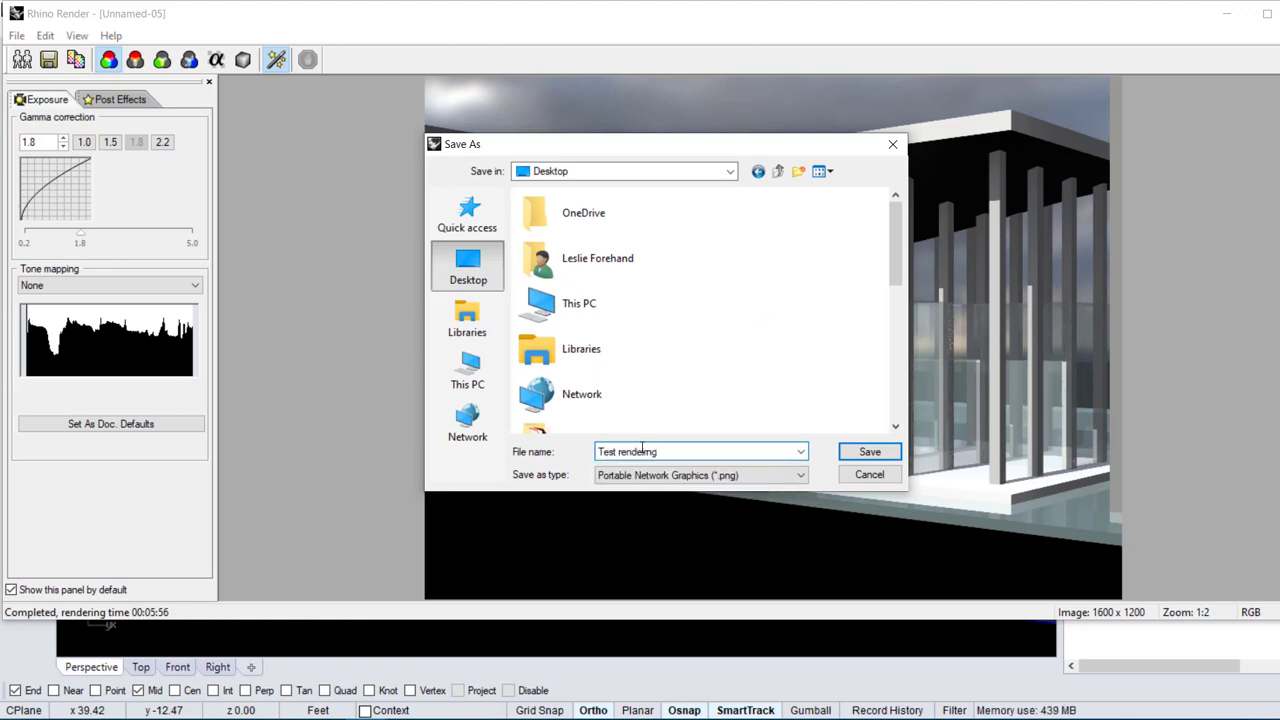
pyautogui.press('Return')
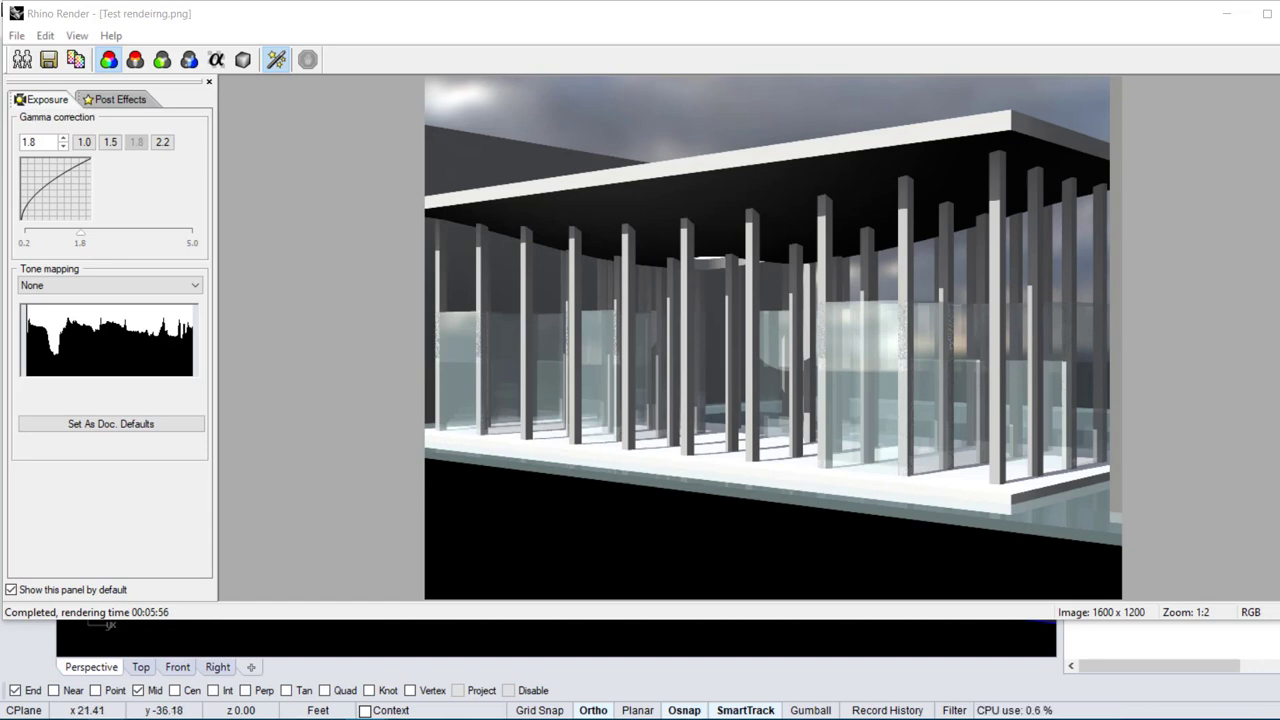
# Switch to Adobe Photoshop CC 2019 by launching it from a system search, and dismiss its startup notice.
pyautogui.click(63, 719)
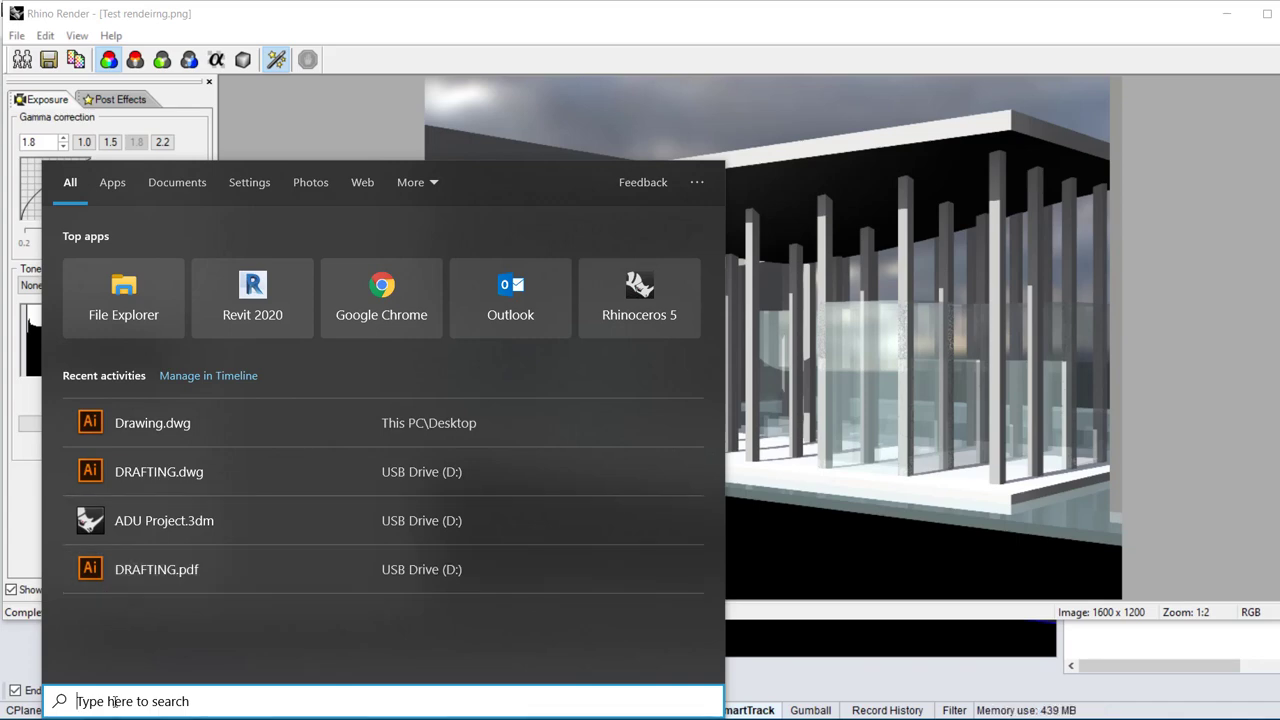
pyautogui.write('photo')
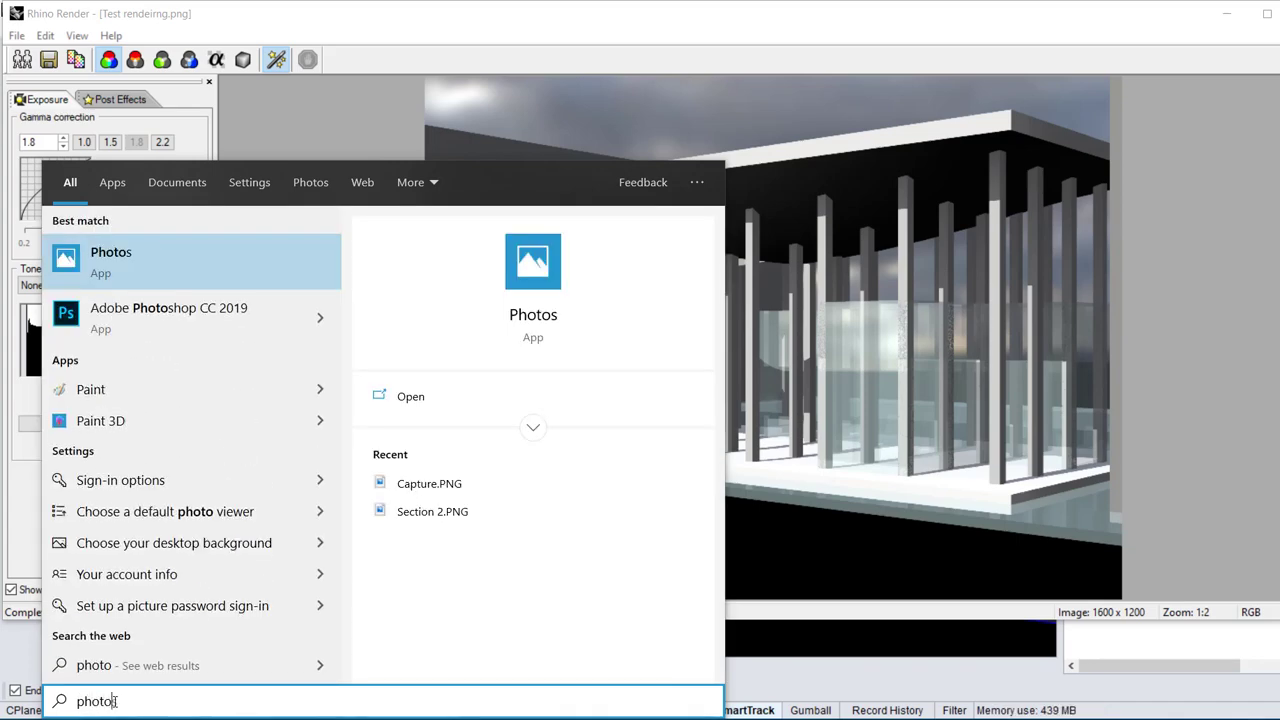
pyautogui.click(140, 313)
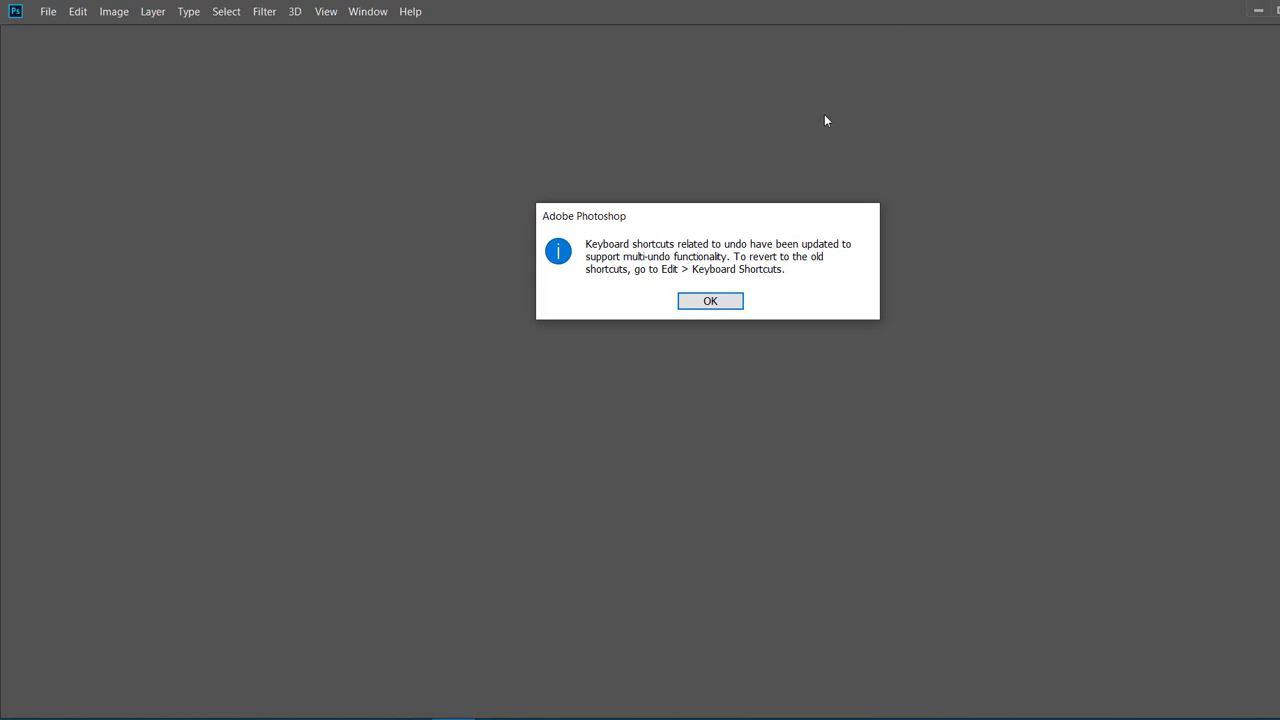
pyautogui.click(710, 301)
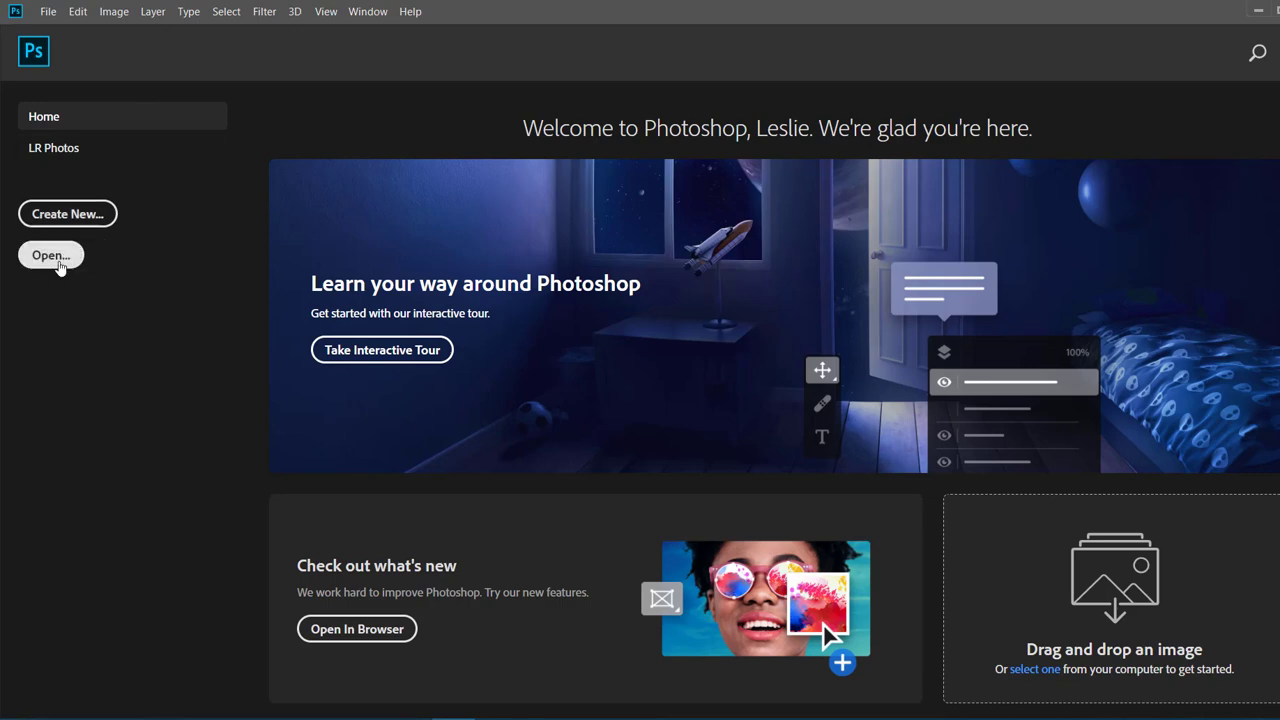
# Start opening an existing image and browse the Desktop folder for the saved rendering.
pyautogui.click(38, 14)
pyautogui.click(58, 44)
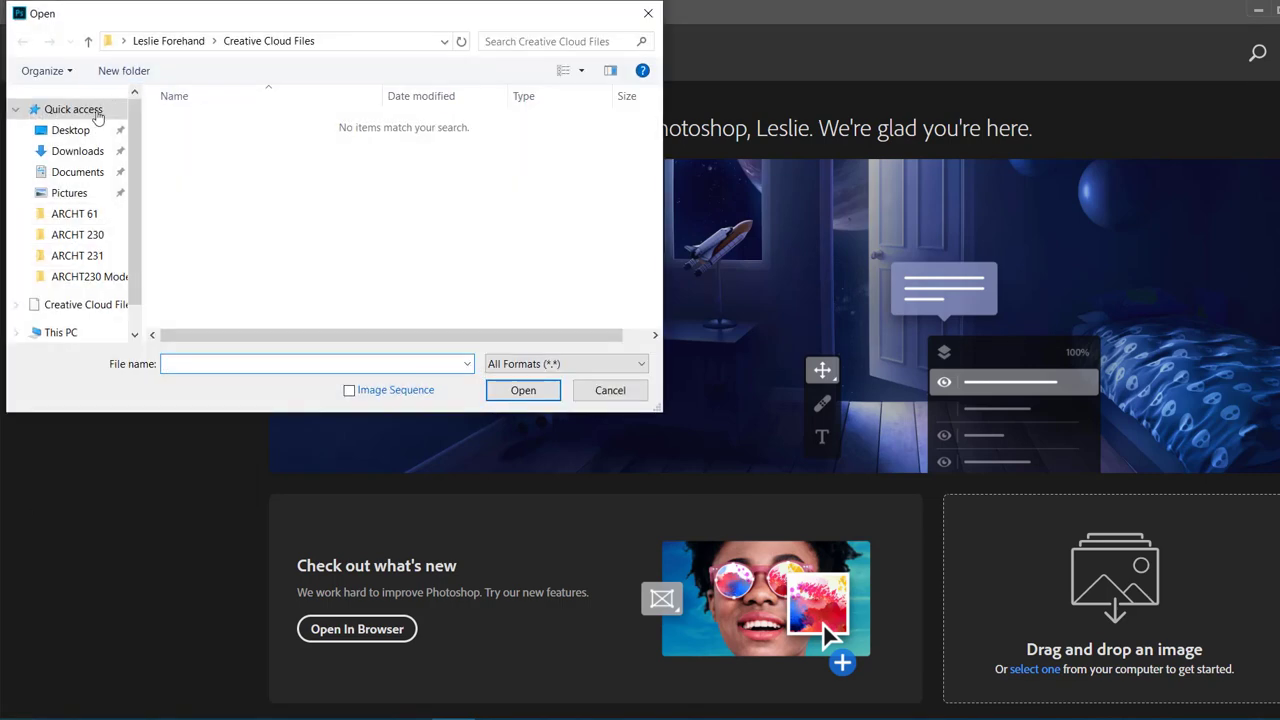
pyautogui.click(85, 130)
pyautogui.scroll(-1, 358, 236)
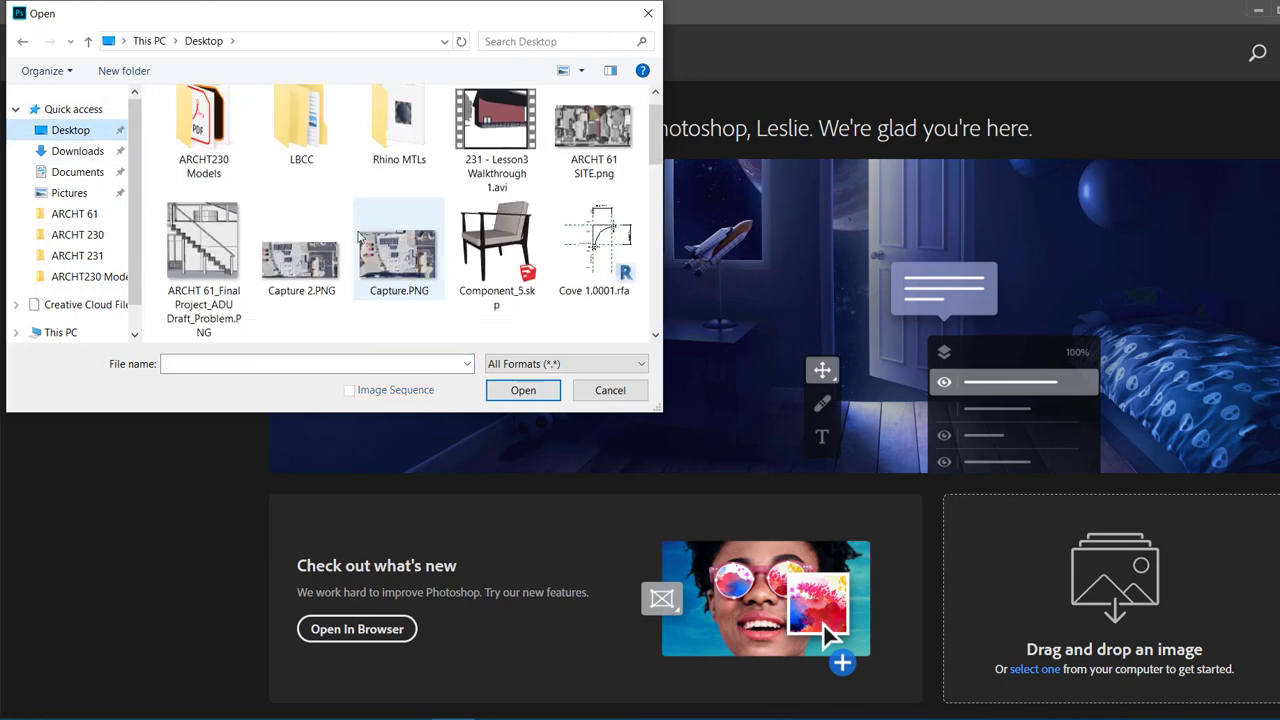
pyautogui.scroll(-3, 358, 236)
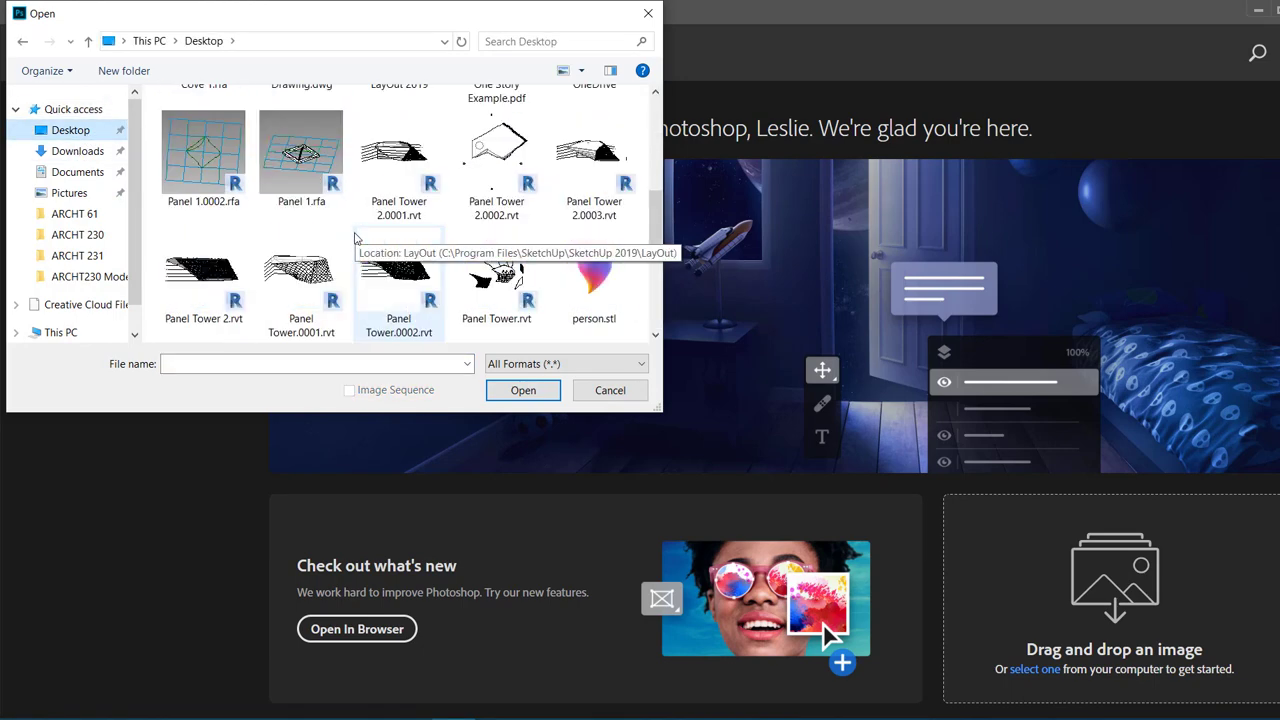
pyautogui.scroll(1, 354, 238)
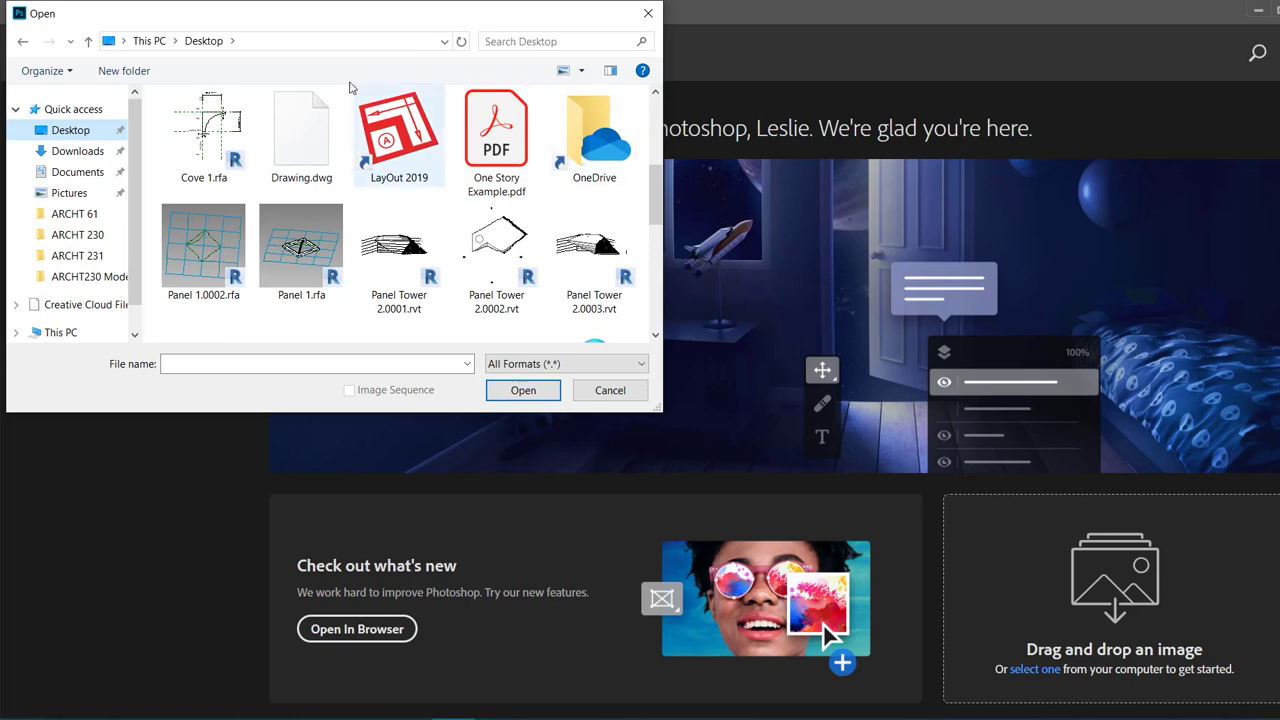
# Display the Desktop files in List view and open Test rendeirng.png.
pyautogui.click(610, 71)
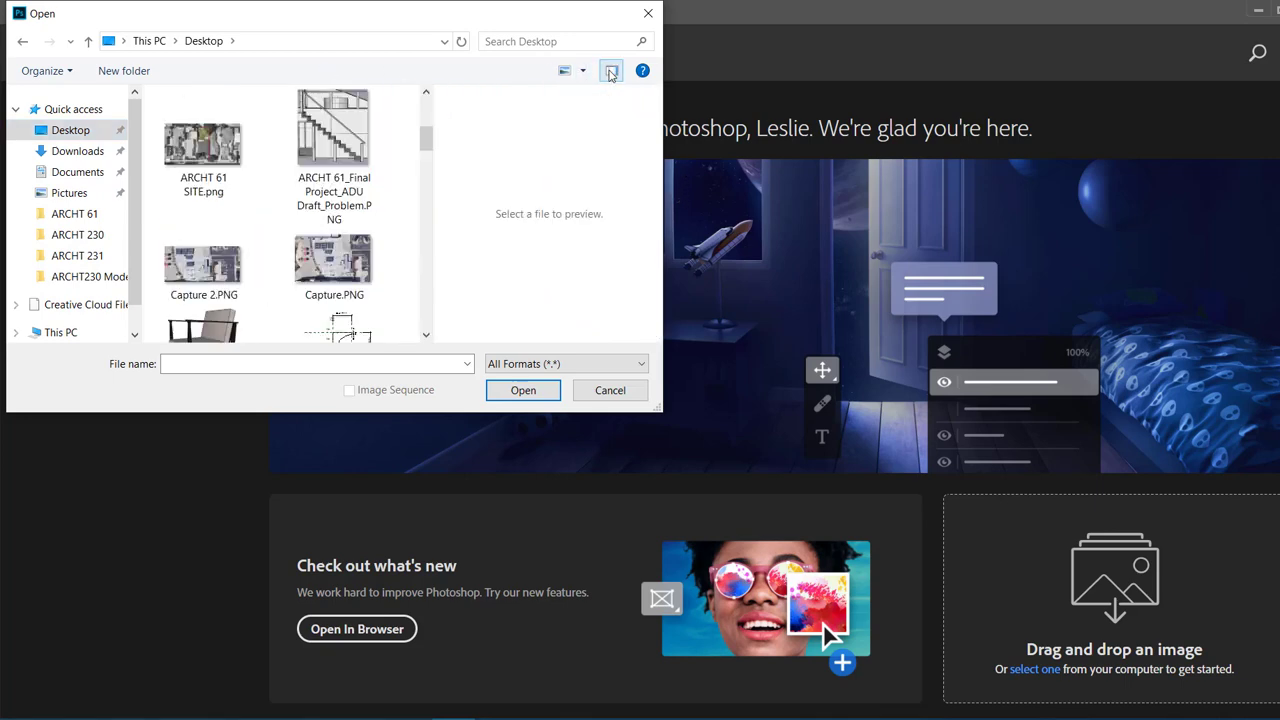
pyautogui.click(610, 71)
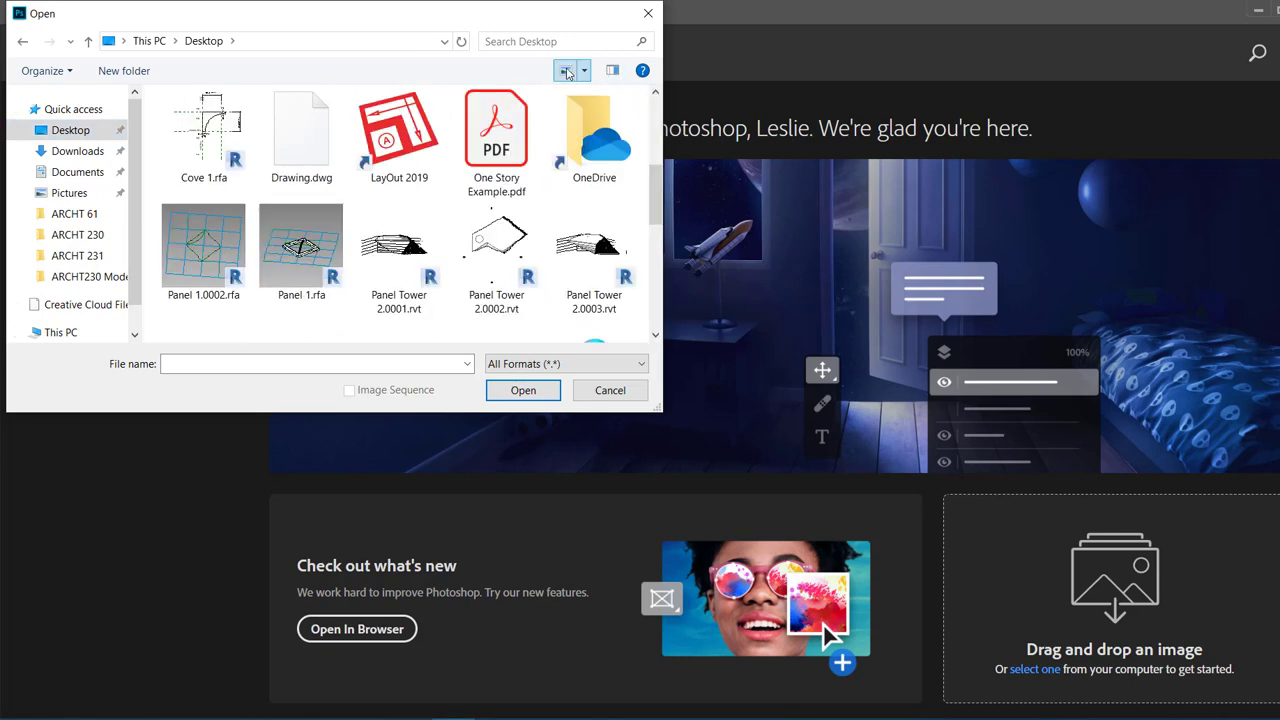
pyautogui.click(566, 71)
pyautogui.click(584, 71)
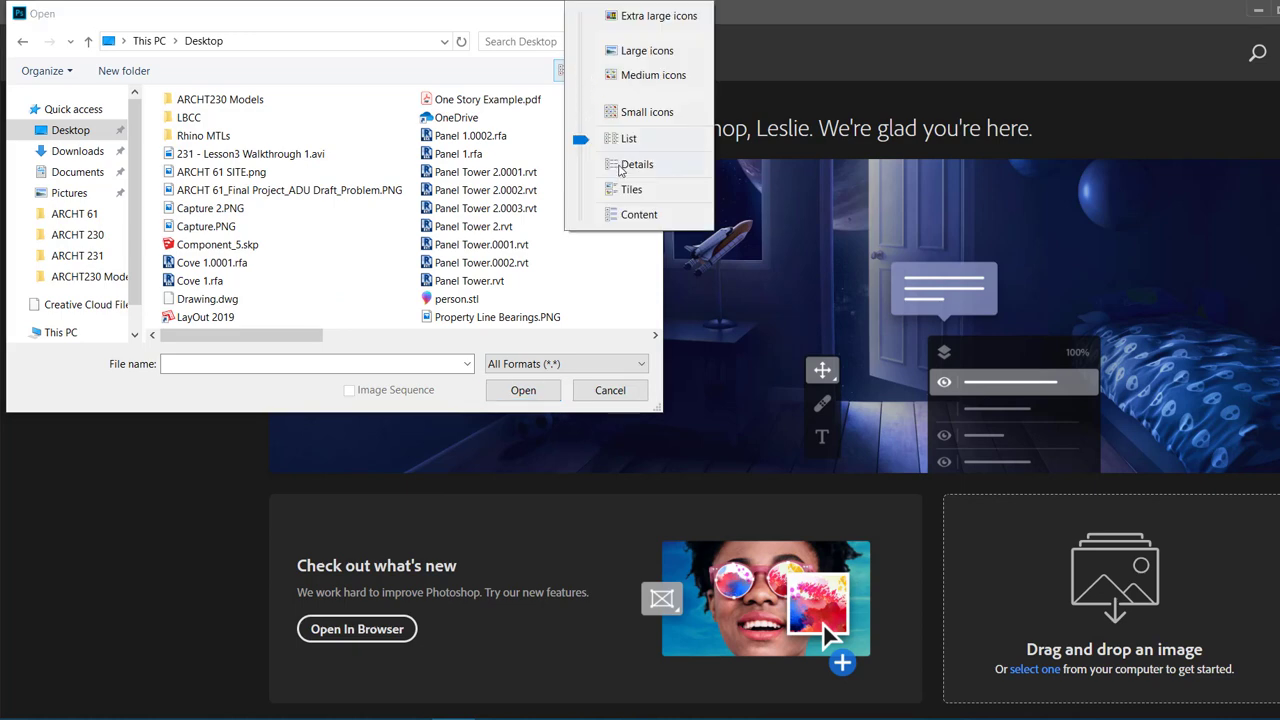
pyautogui.click(624, 138)
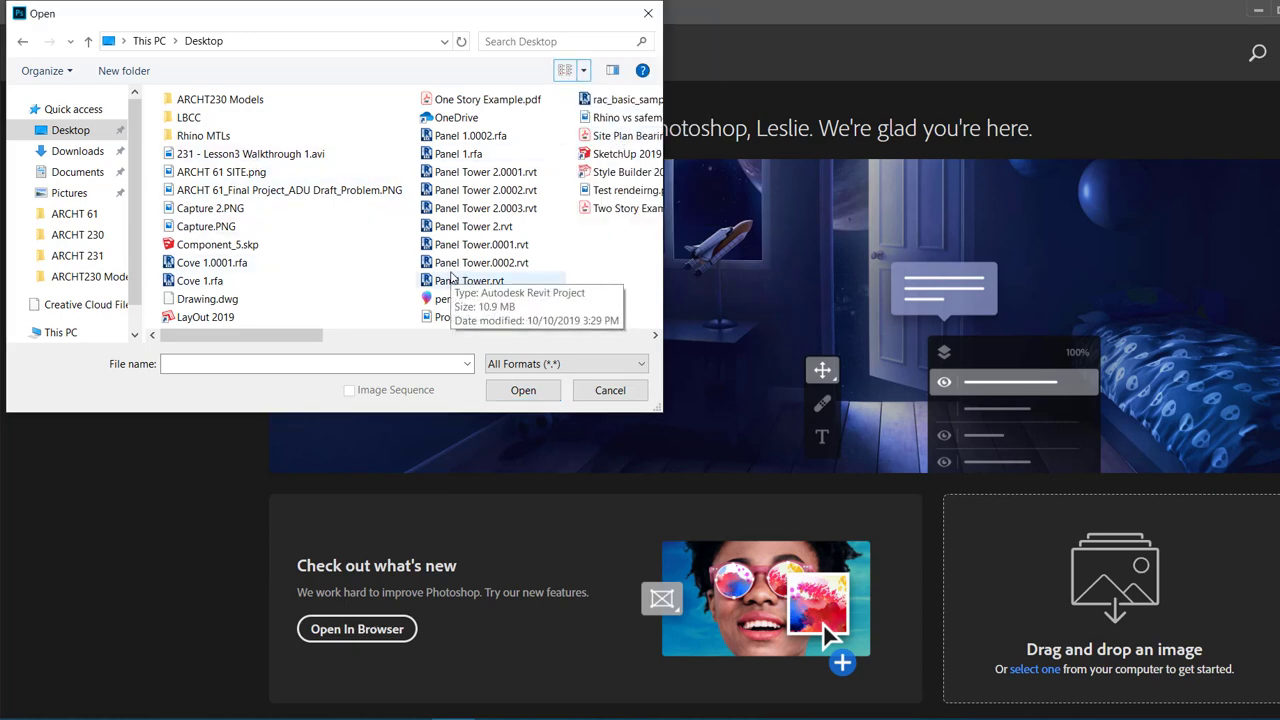
pyautogui.click(612, 190)
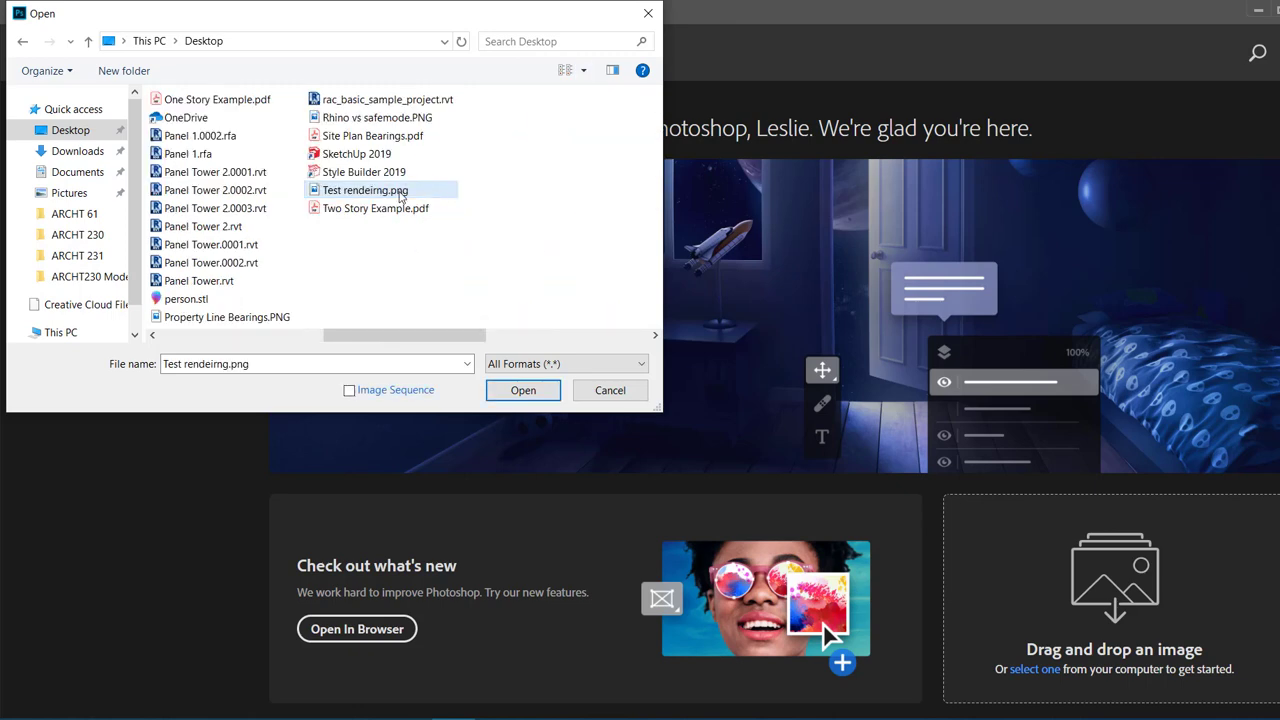
pyautogui.doubleClick(400, 192)
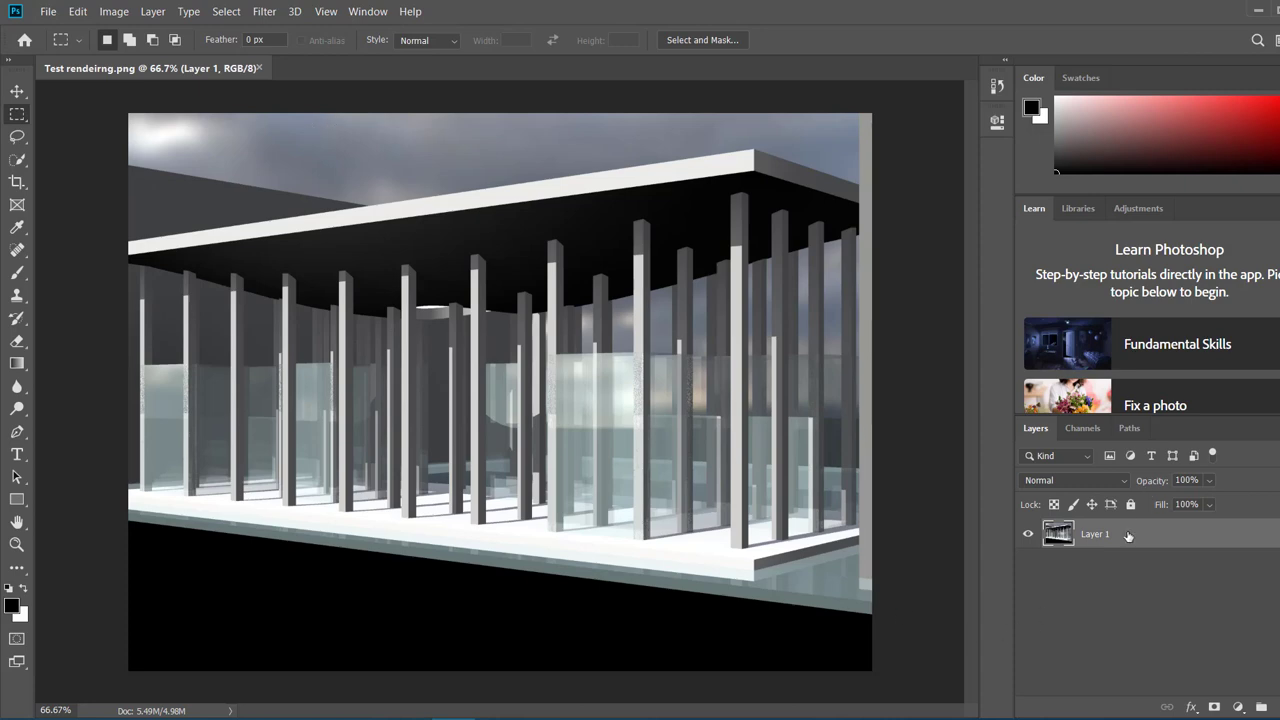
# Duplicate Layer 1 within the rendering document, keeping the default name, and hide the original layer.
pyautogui.rightClick(1127, 532)
pyautogui.press('Escape')
pyautogui.click(360, 10)
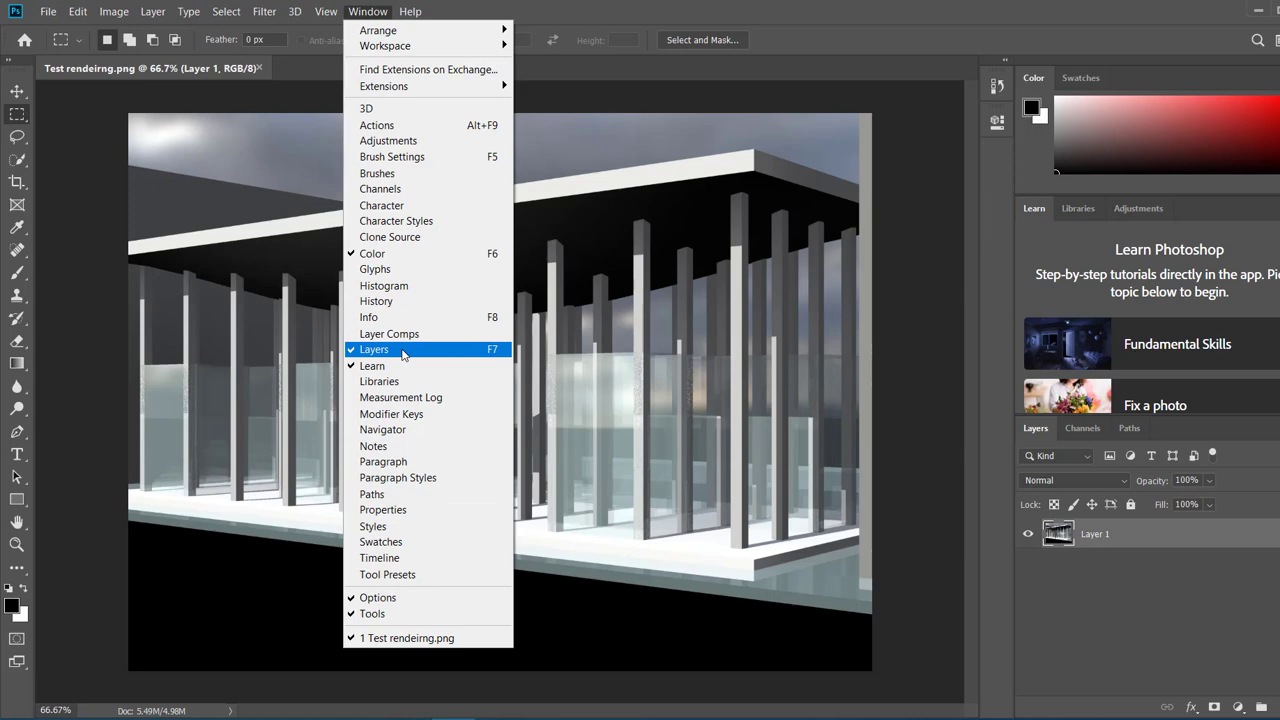
pyautogui.click(1084, 602)
pyautogui.click(1096, 539)
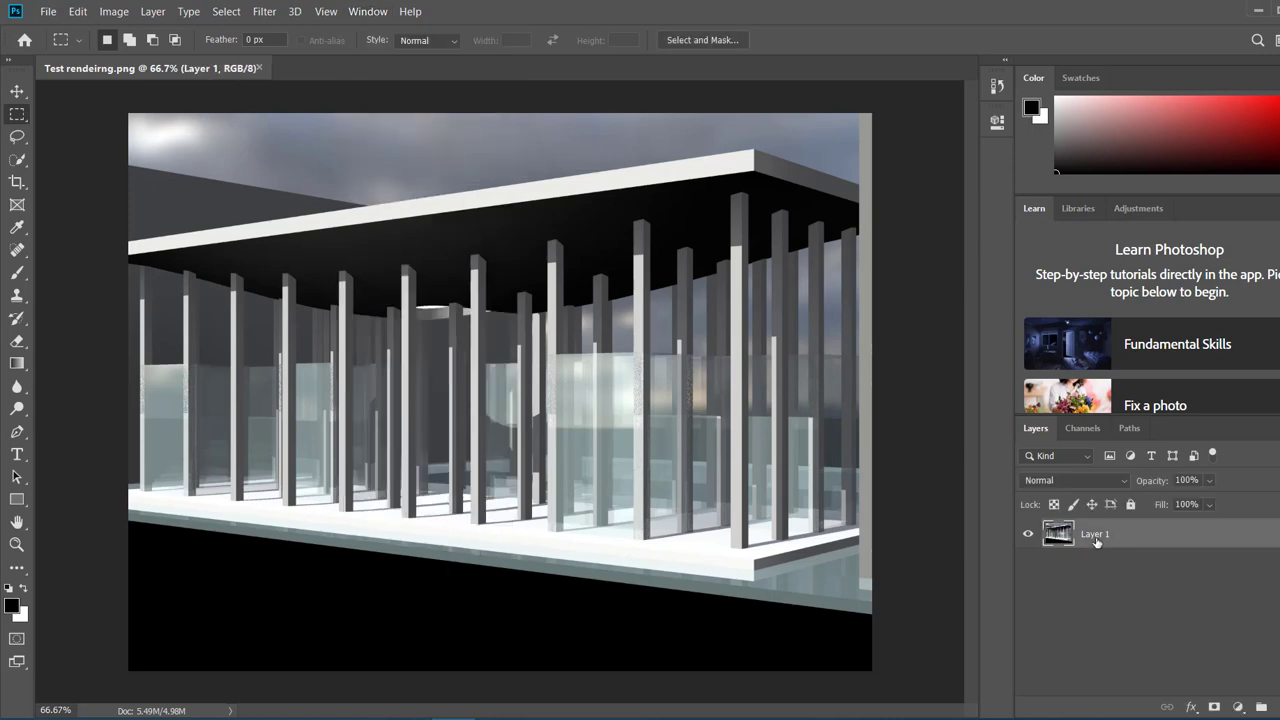
pyautogui.rightClick(1096, 540)
pyautogui.click(905, 78)
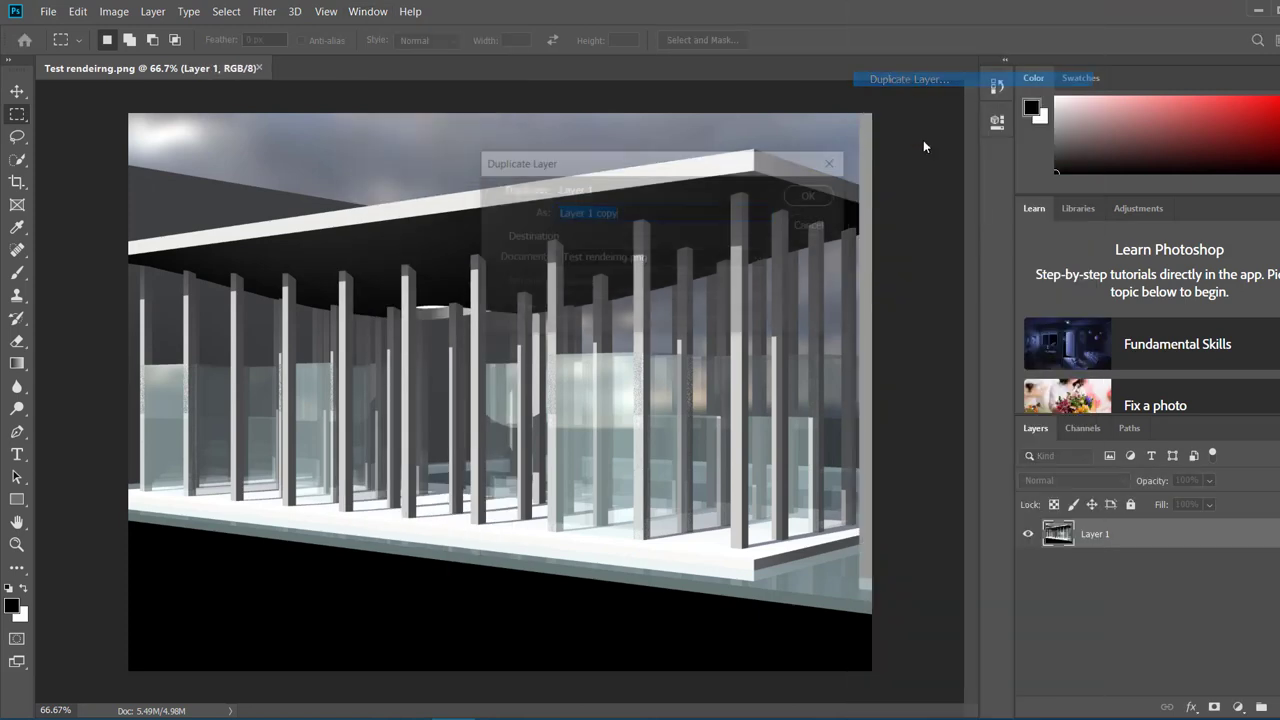
pyautogui.click(808, 196)
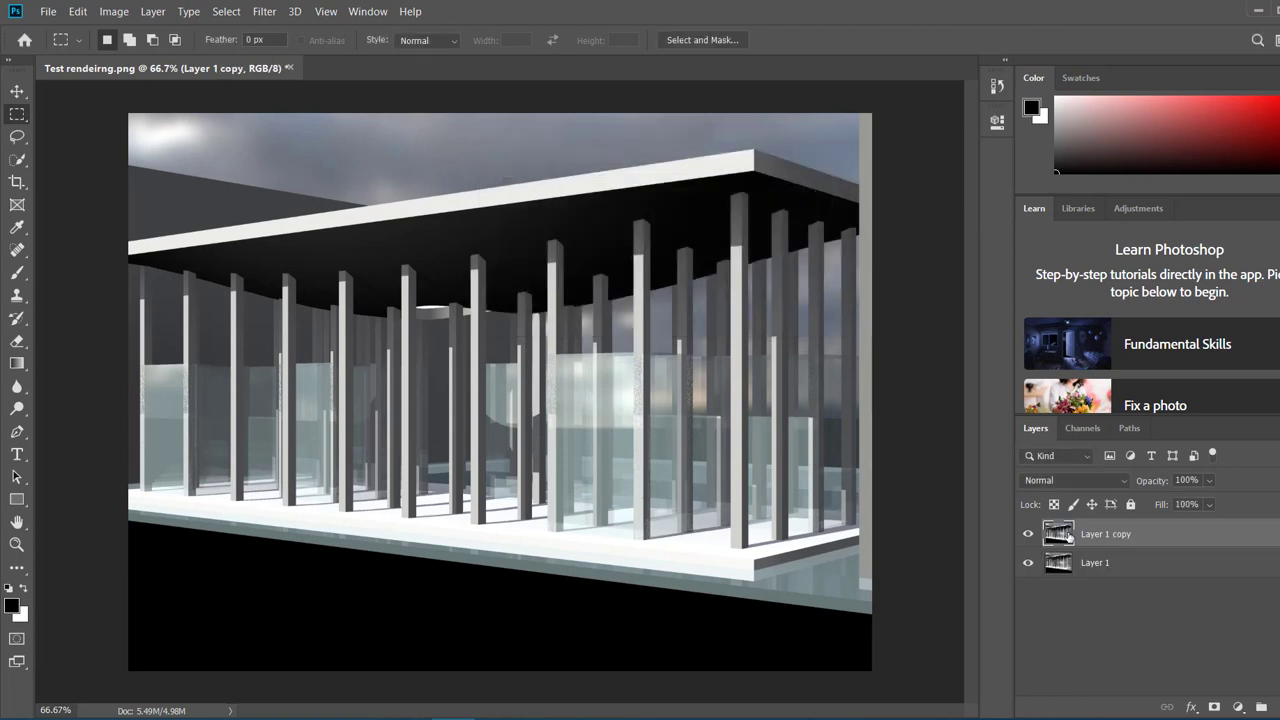
pyautogui.click(1029, 563)
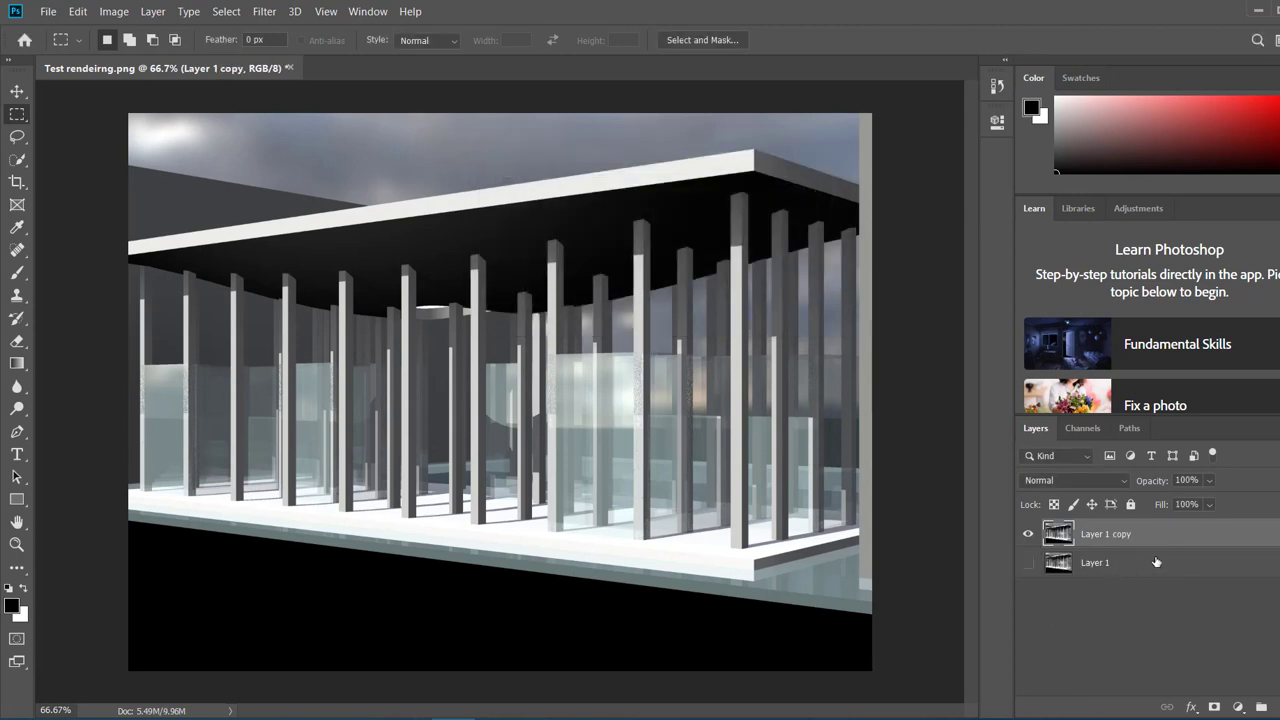
# Try deleting a rectangular marquee selection over most of the pavilion and sky on the duplicated layer, and undo the deletion.
pyautogui.click(13, 142)
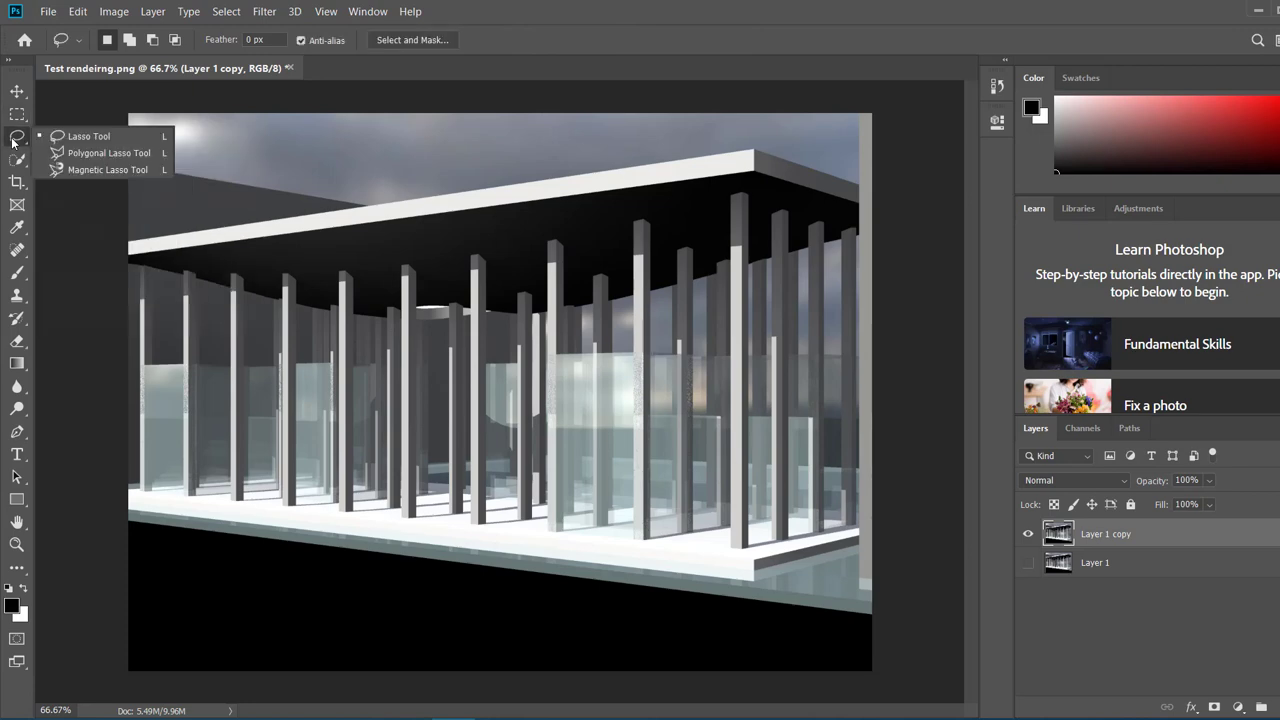
pyautogui.click(16, 114)
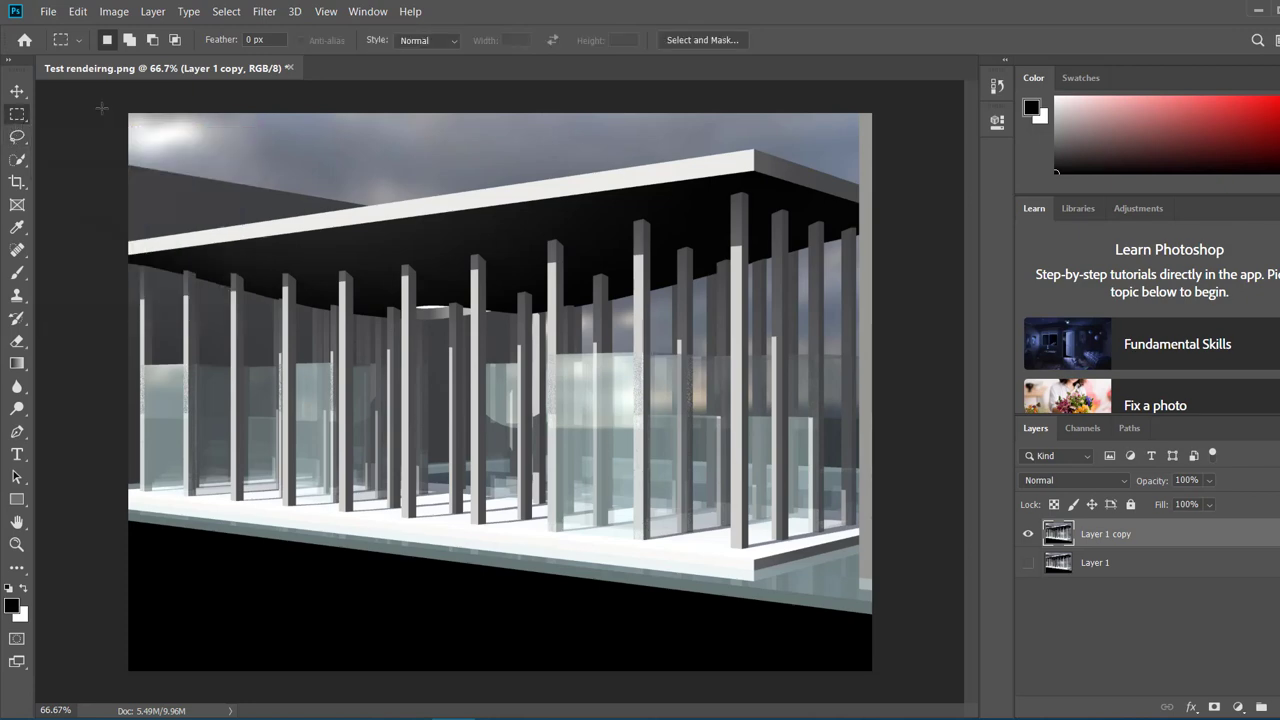
pyautogui.moveTo(142, 114); pyautogui.dragTo(778, 460)
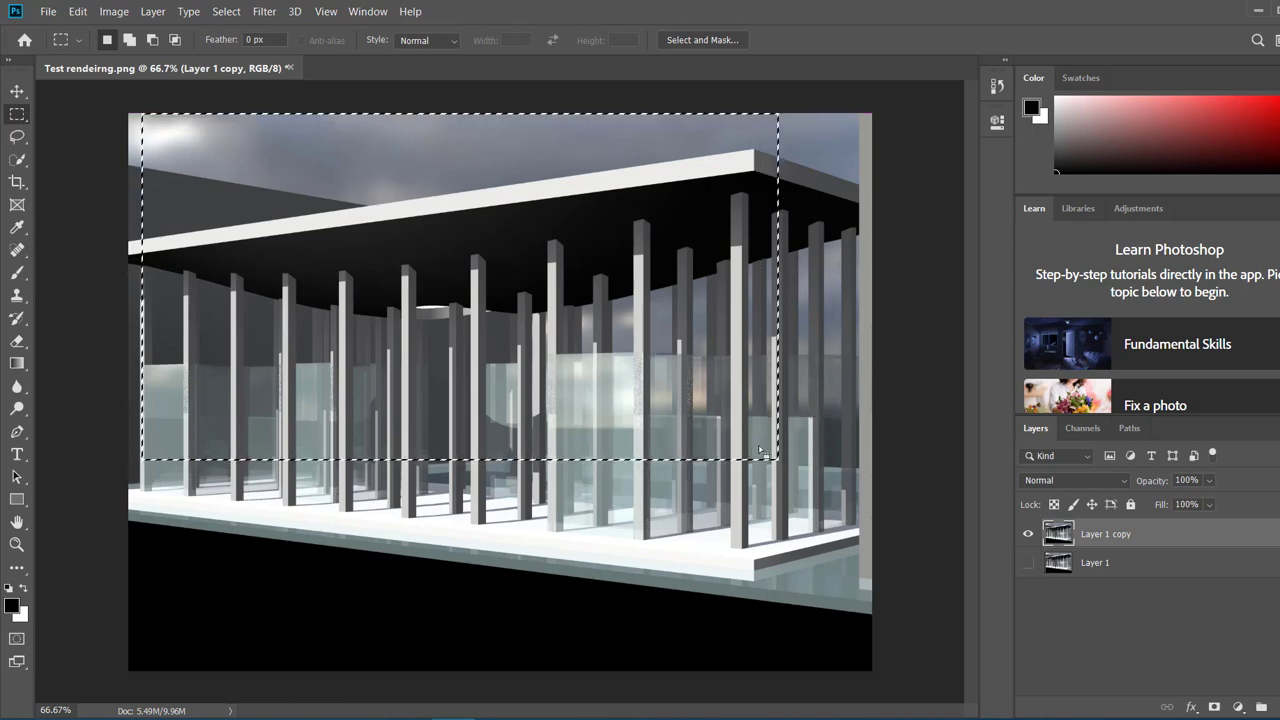
pyautogui.press('Delete')
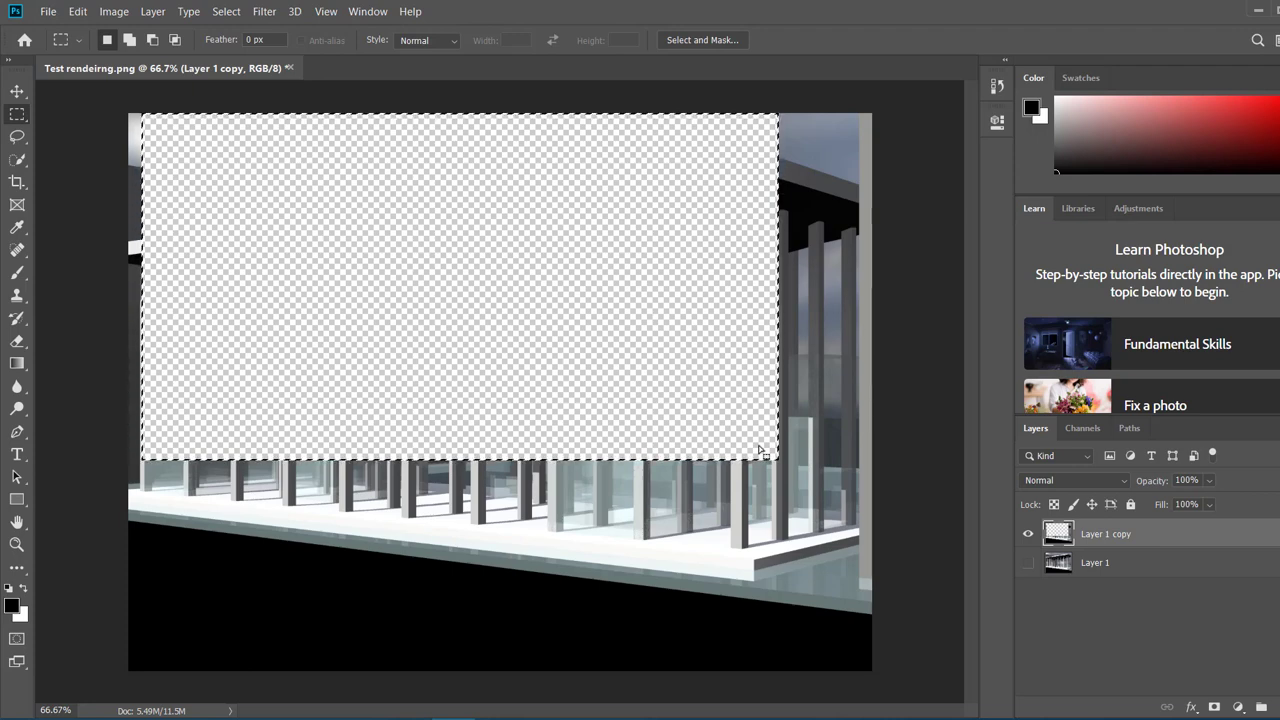
pyautogui.hotkey('ctrl', 'z')
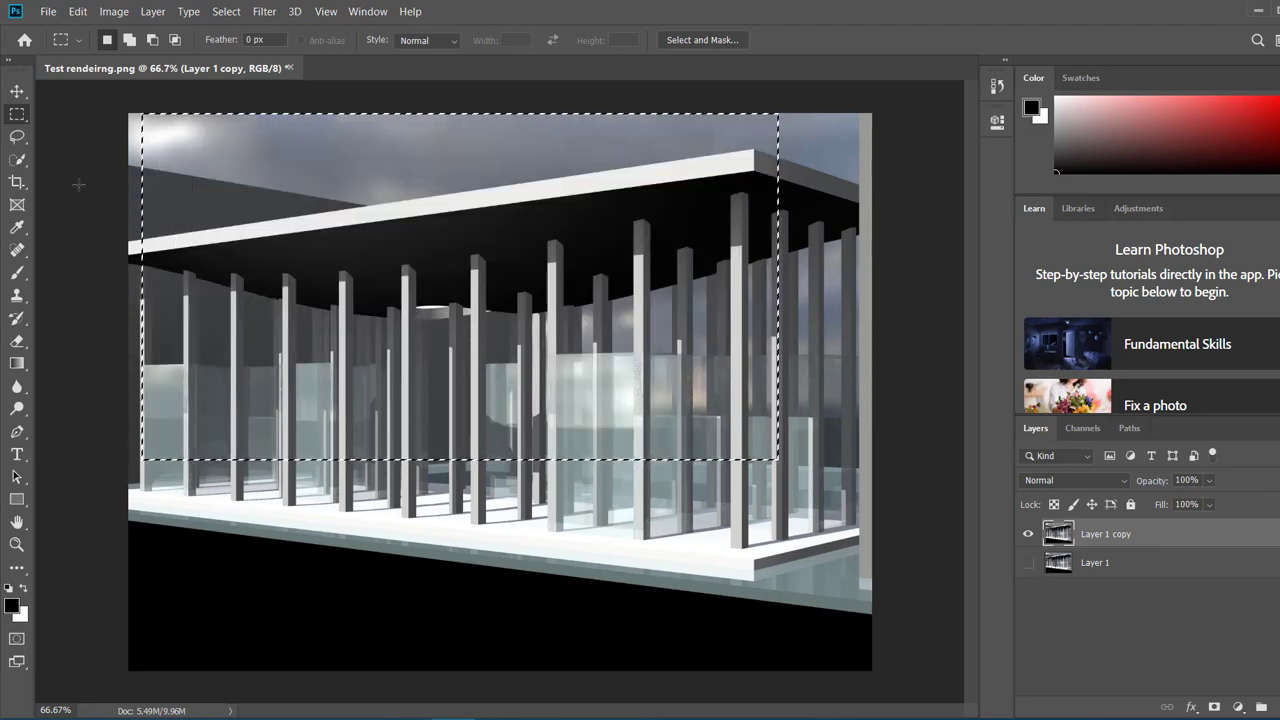
# Clear the rectangular selection and switch to the Polygonal Lasso tool.
pyautogui.click(19, 139)
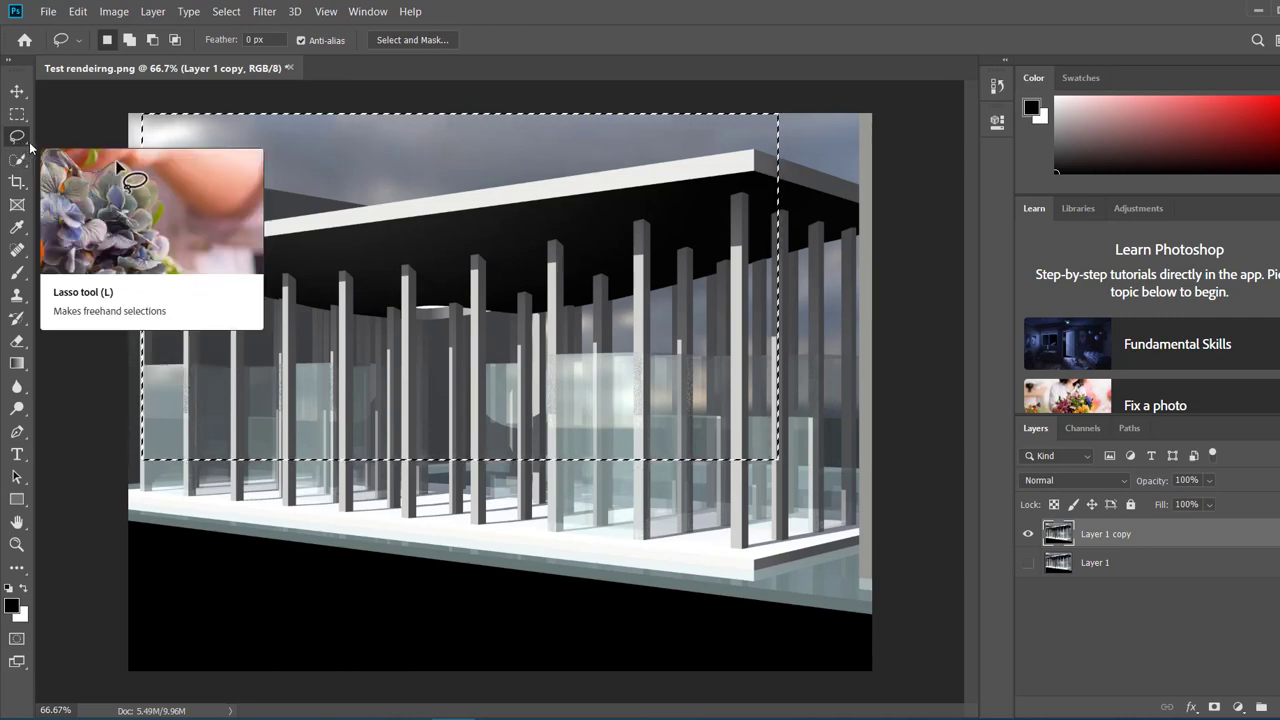
pyautogui.click(19, 139)
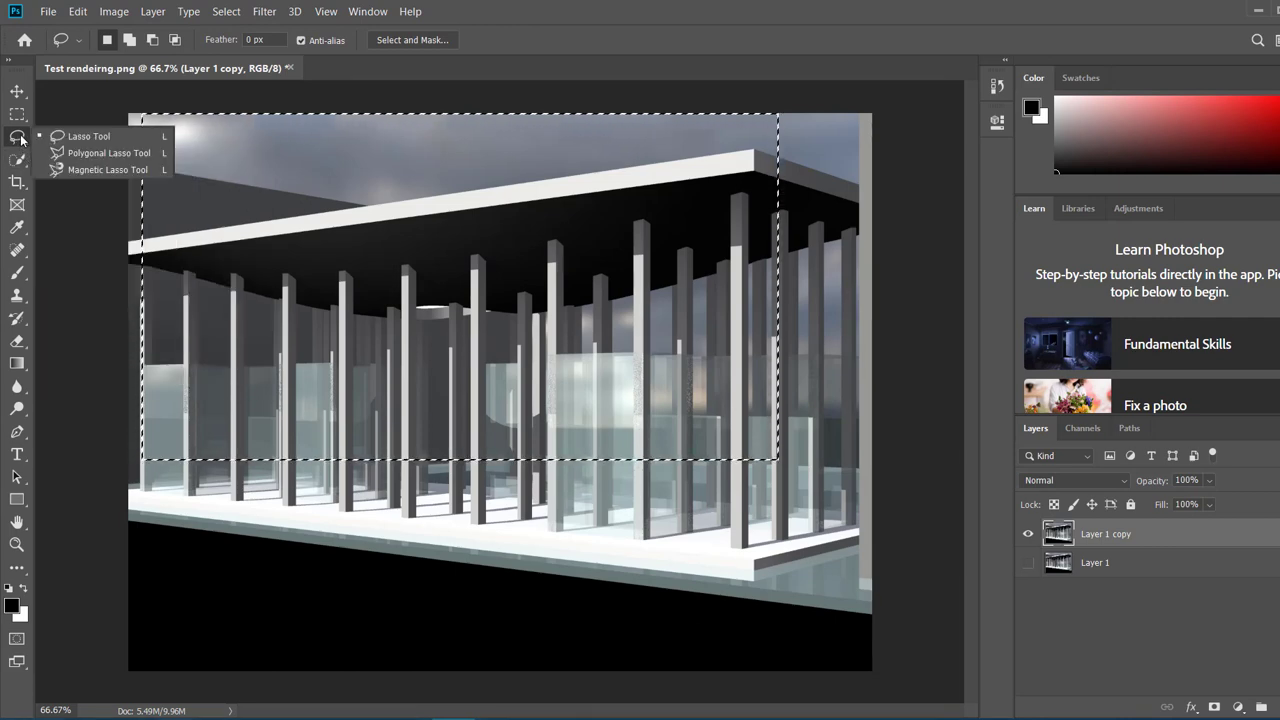
pyautogui.click(46, 126)
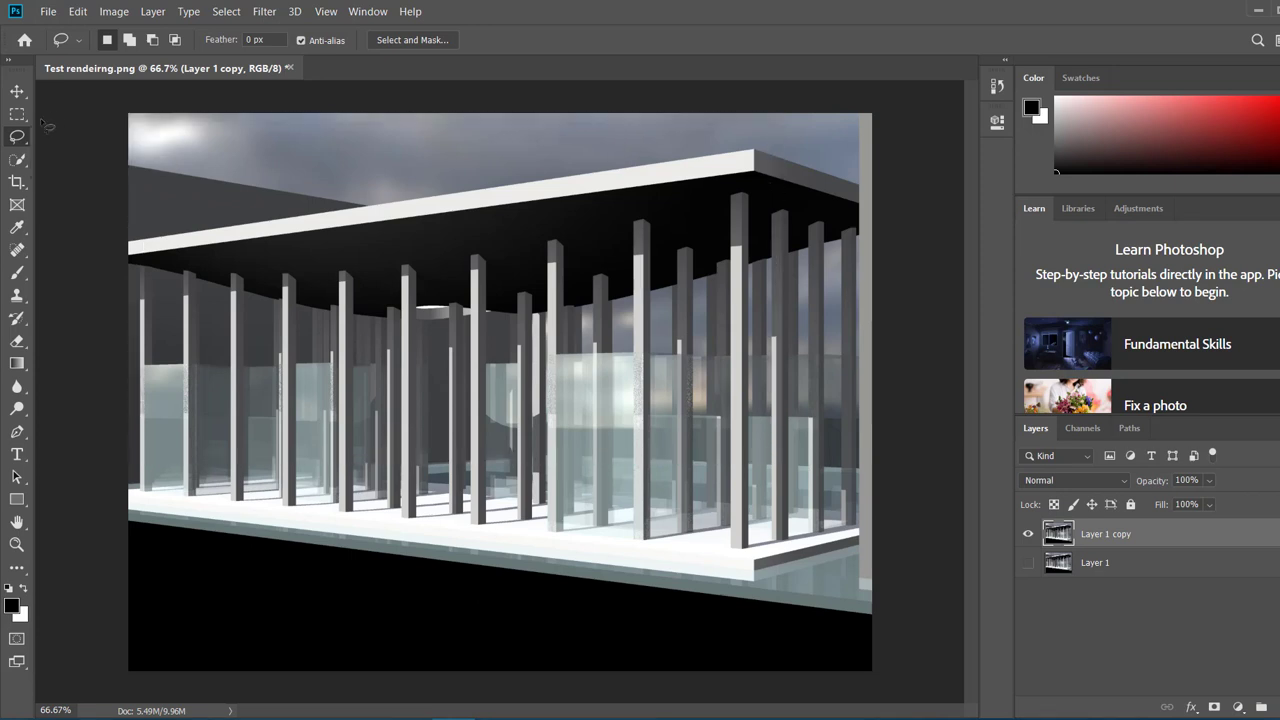
pyautogui.click(24, 139)
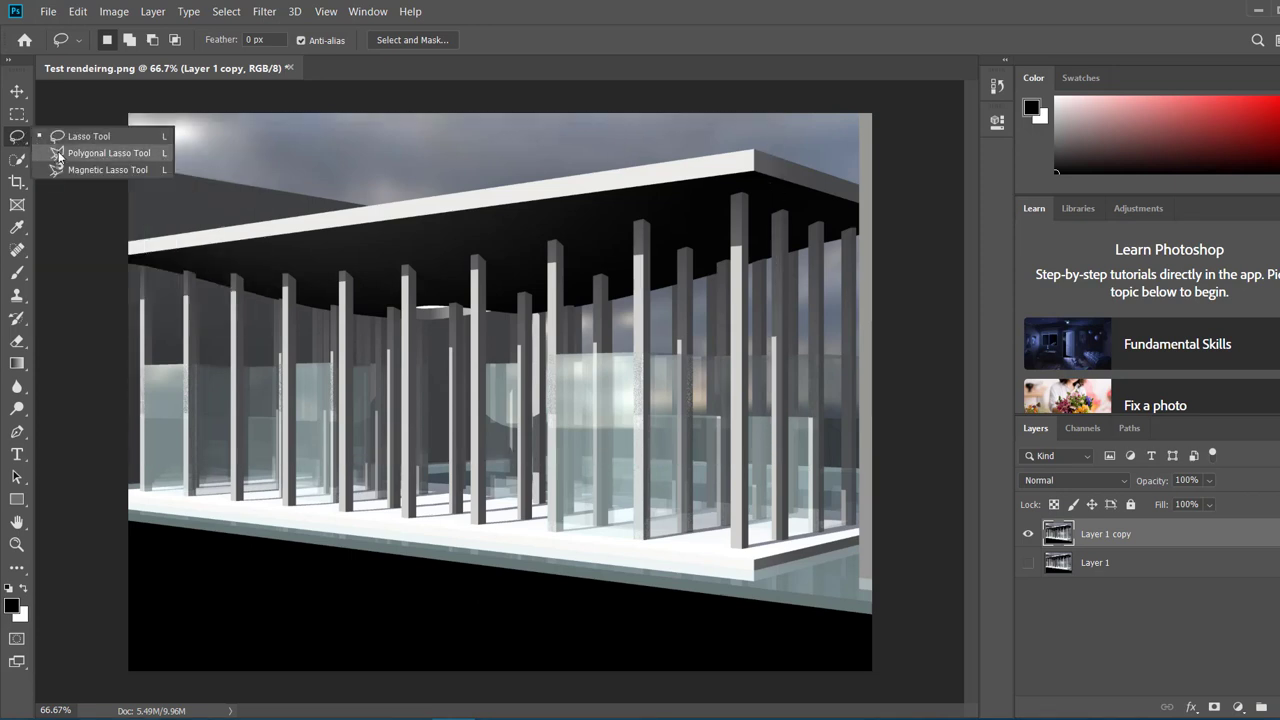
pyautogui.click(100, 153)
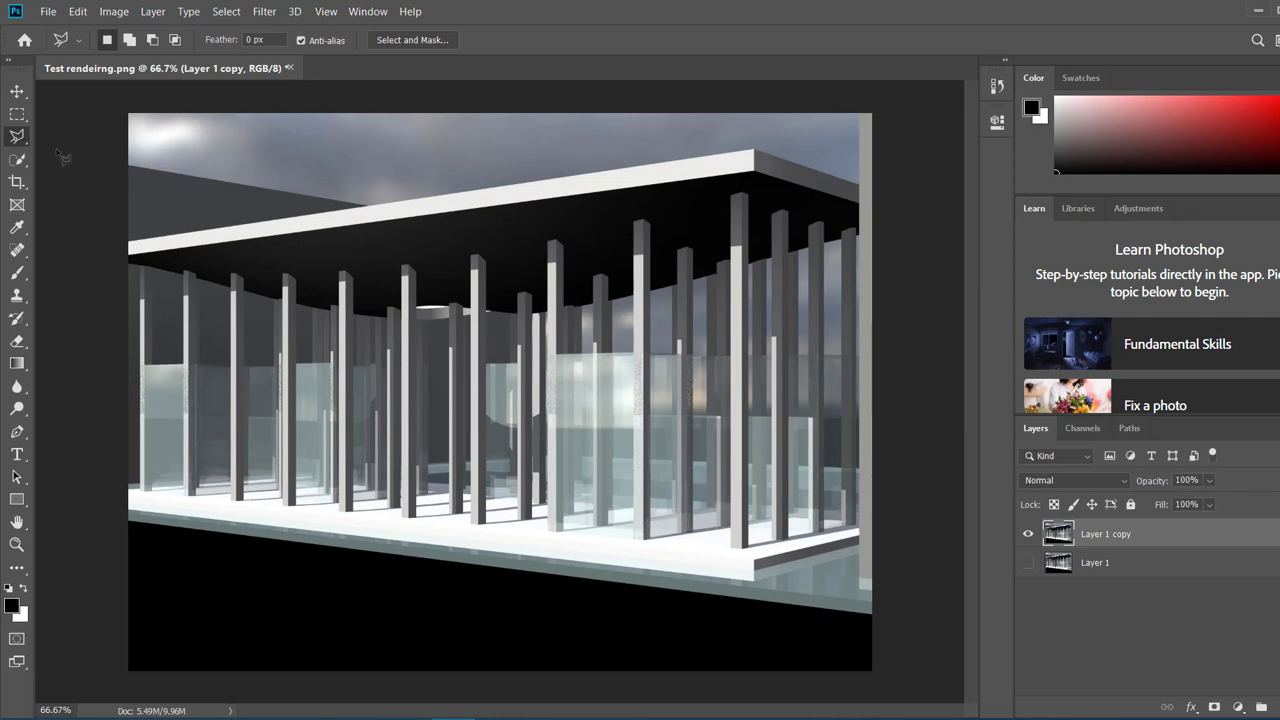
# Outline the sky above the roof and rear wall with the Polygonal Lasso, delete it from Layer 1 copy, and deselect.
pyautogui.click(128, 114)
pyautogui.click(369, 205)
pyautogui.click(756, 152)
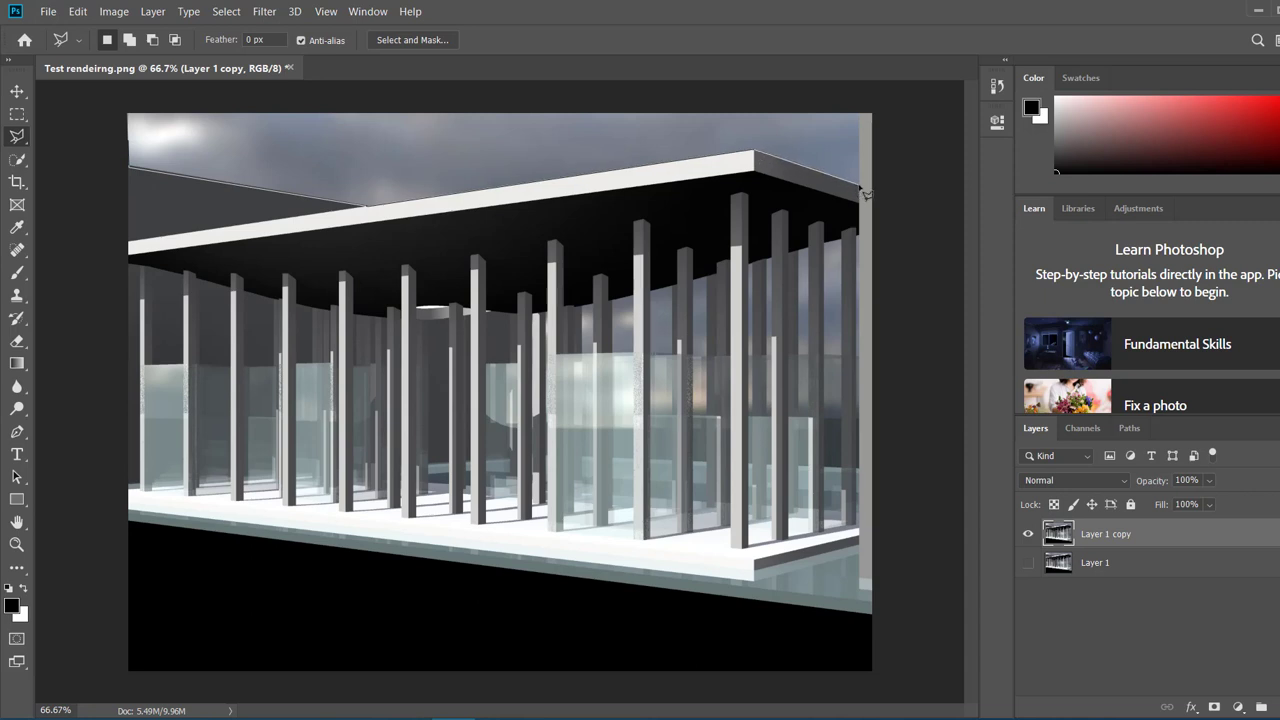
pyautogui.click(859, 187)
pyautogui.click(859, 106)
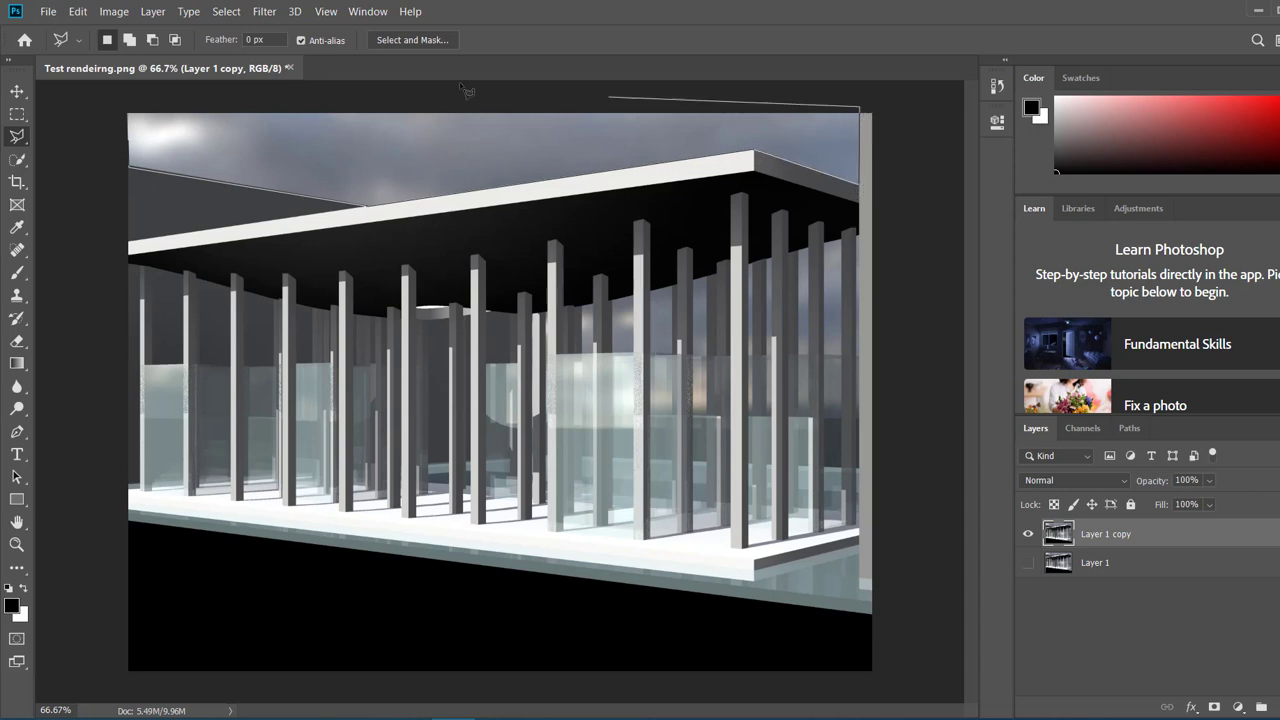
pyautogui.click(102, 101)
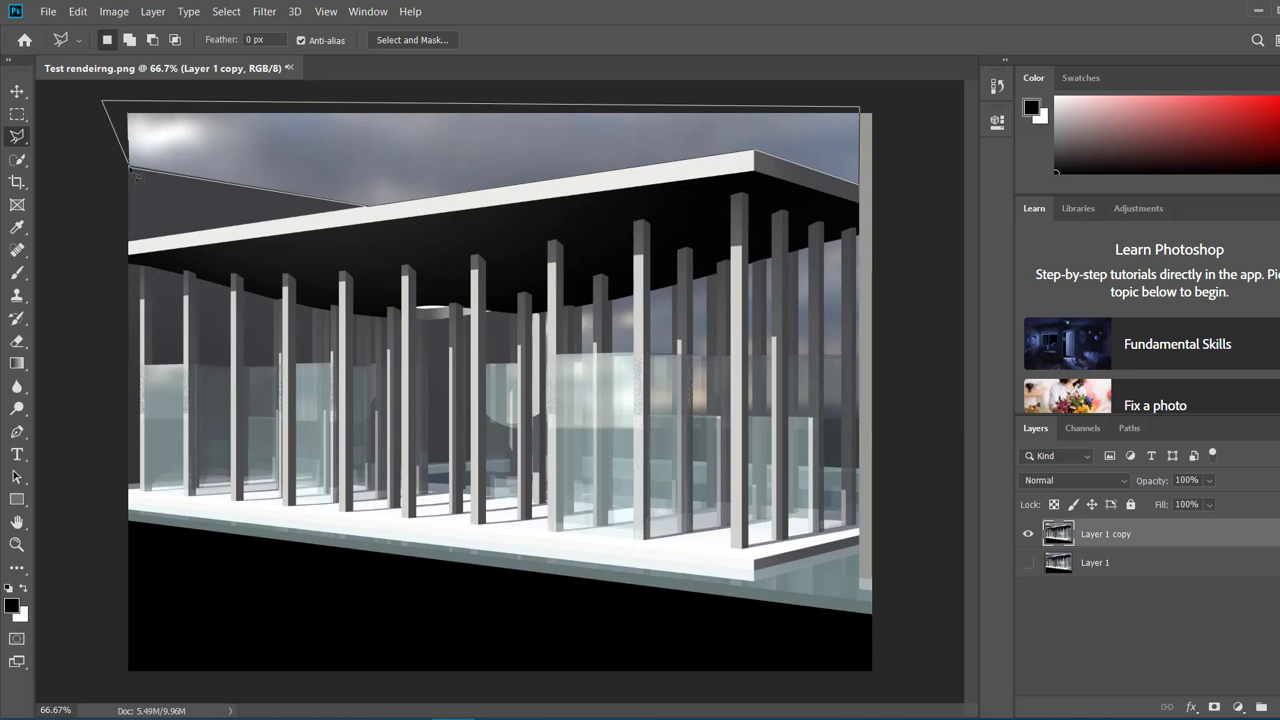
pyautogui.click(130, 166)
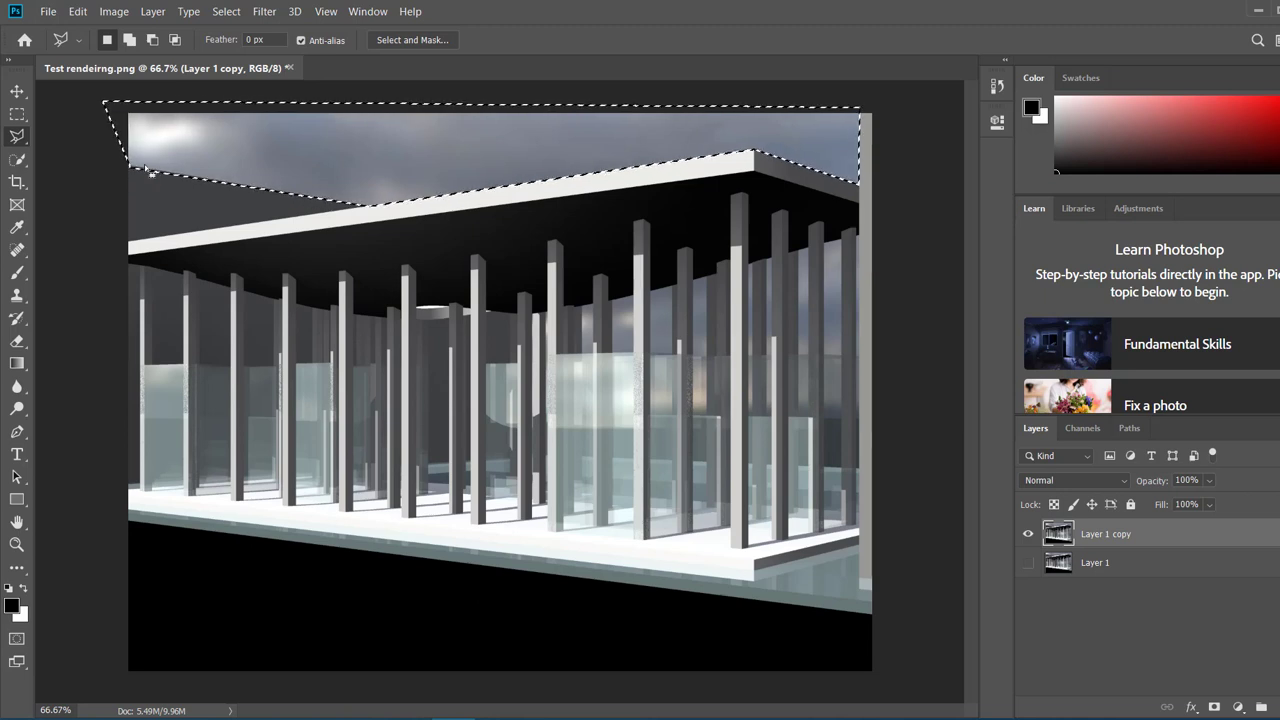
pyautogui.press('Delete')
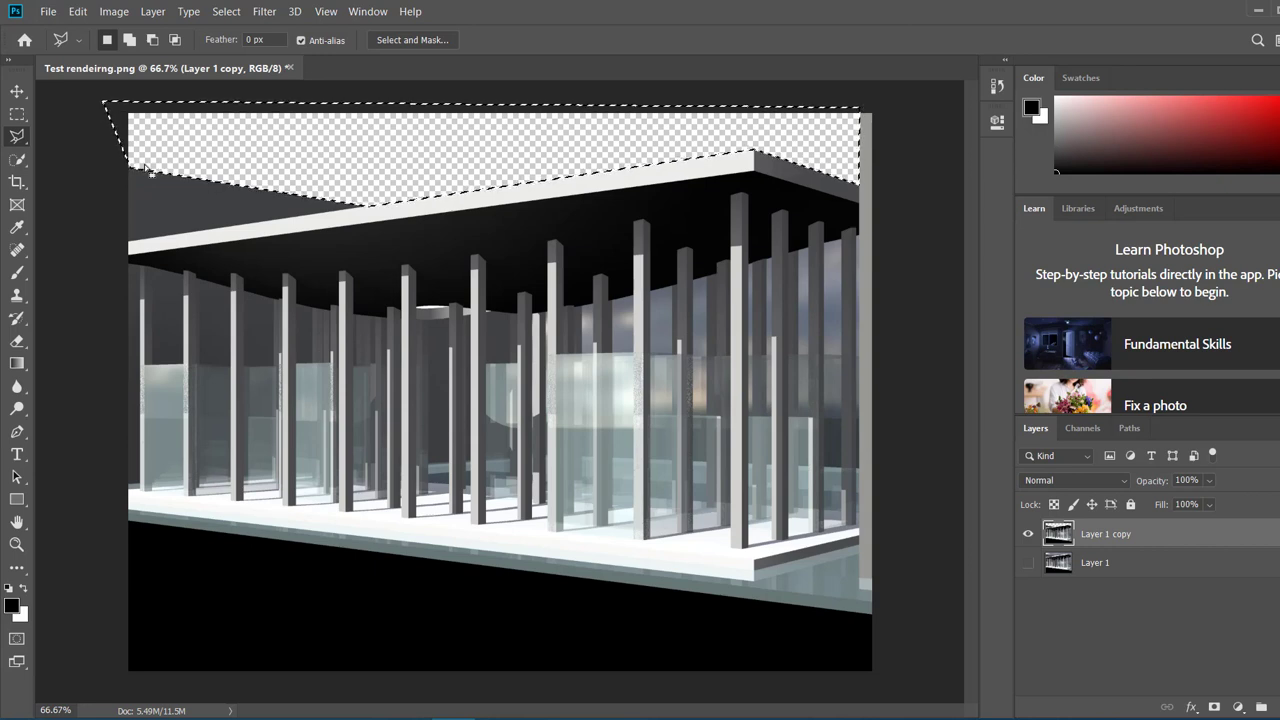
pyautogui.hotkey('ctrl', 'd')
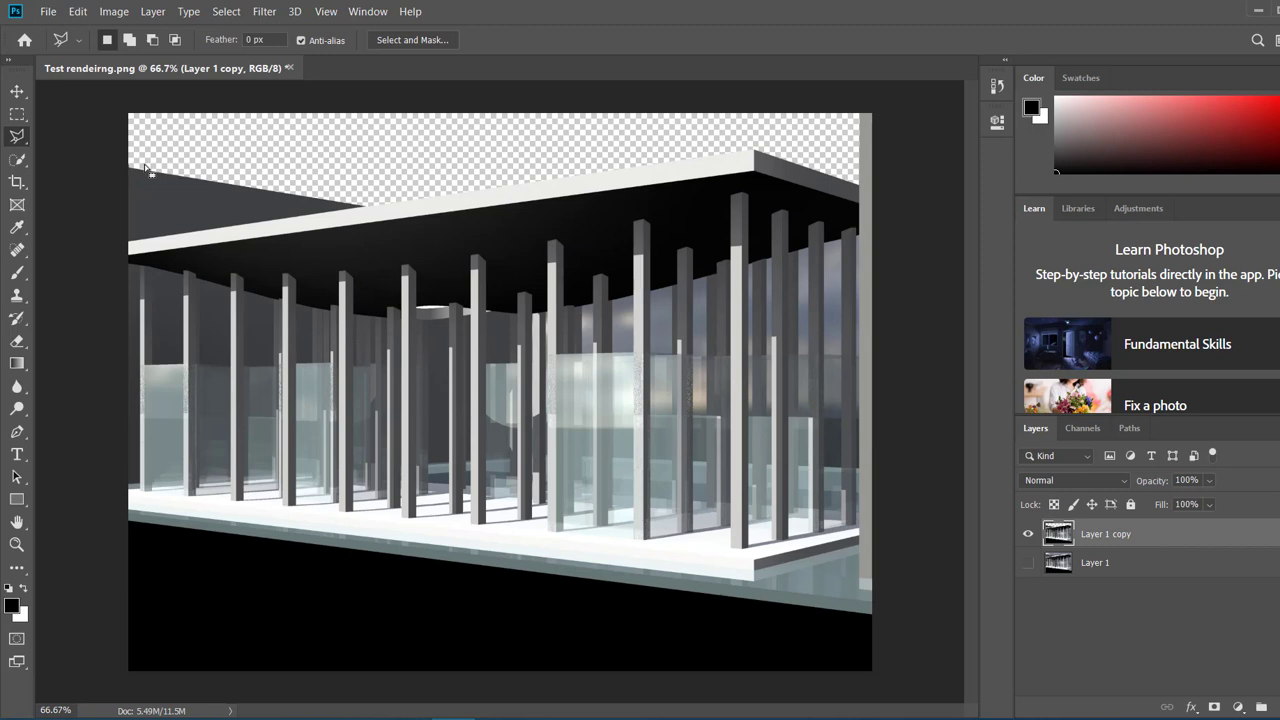
# Restore the sky selection, and clear it again after switching to the Move tool.
pyautogui.hotkey('ctrl', 'shift', 'd')
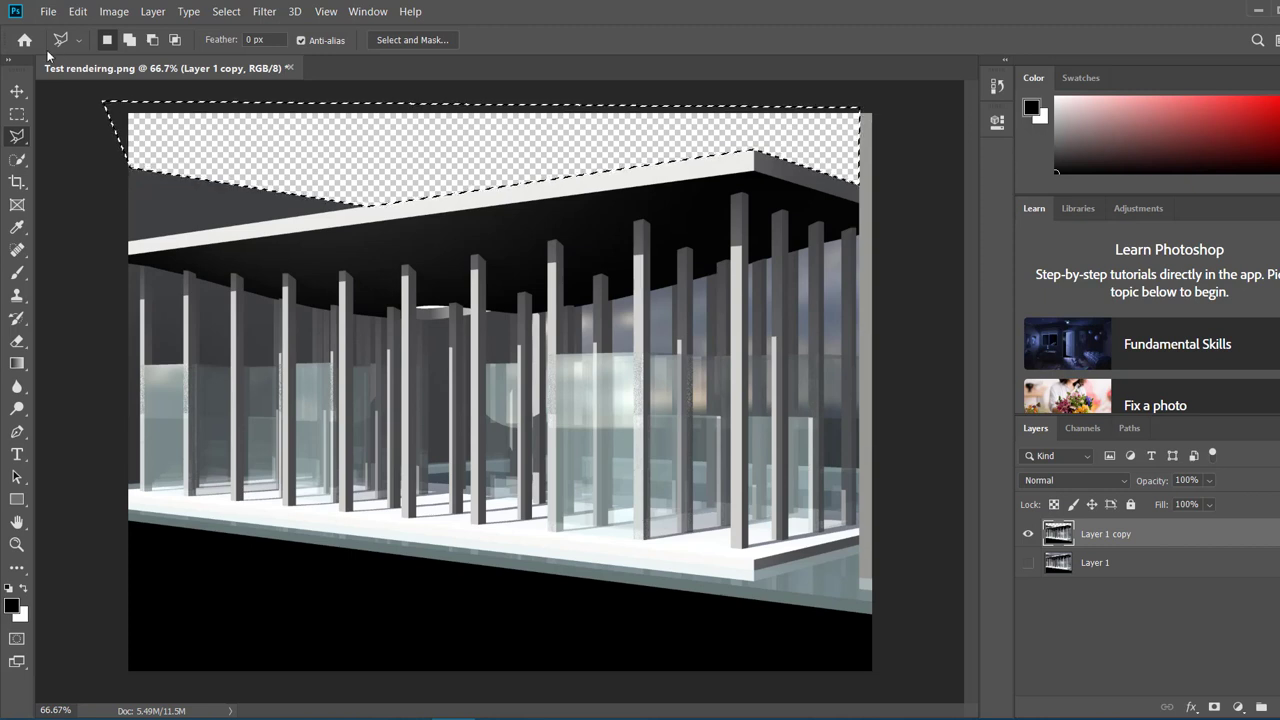
pyautogui.press('v')
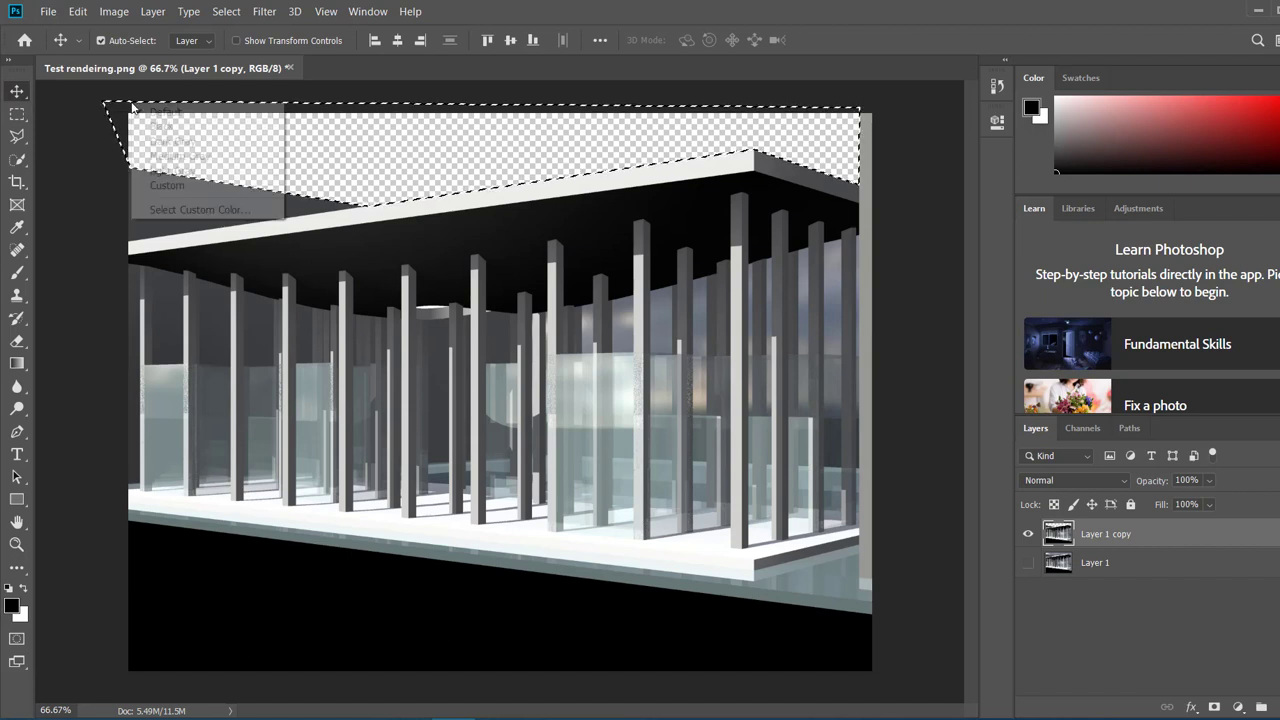
pyautogui.rightClick(112, 103)
pyautogui.click(95, 124)
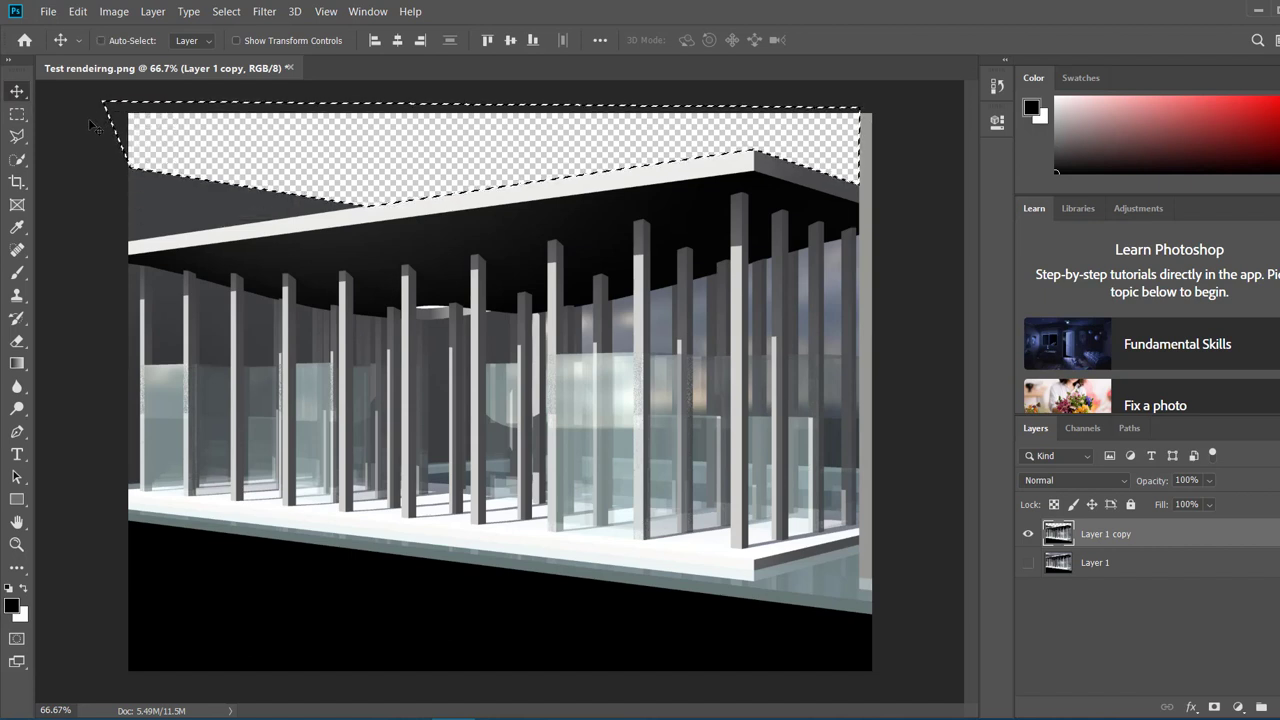
pyautogui.hotkey('ctrl', 'd')
pyautogui.click(242, 173)
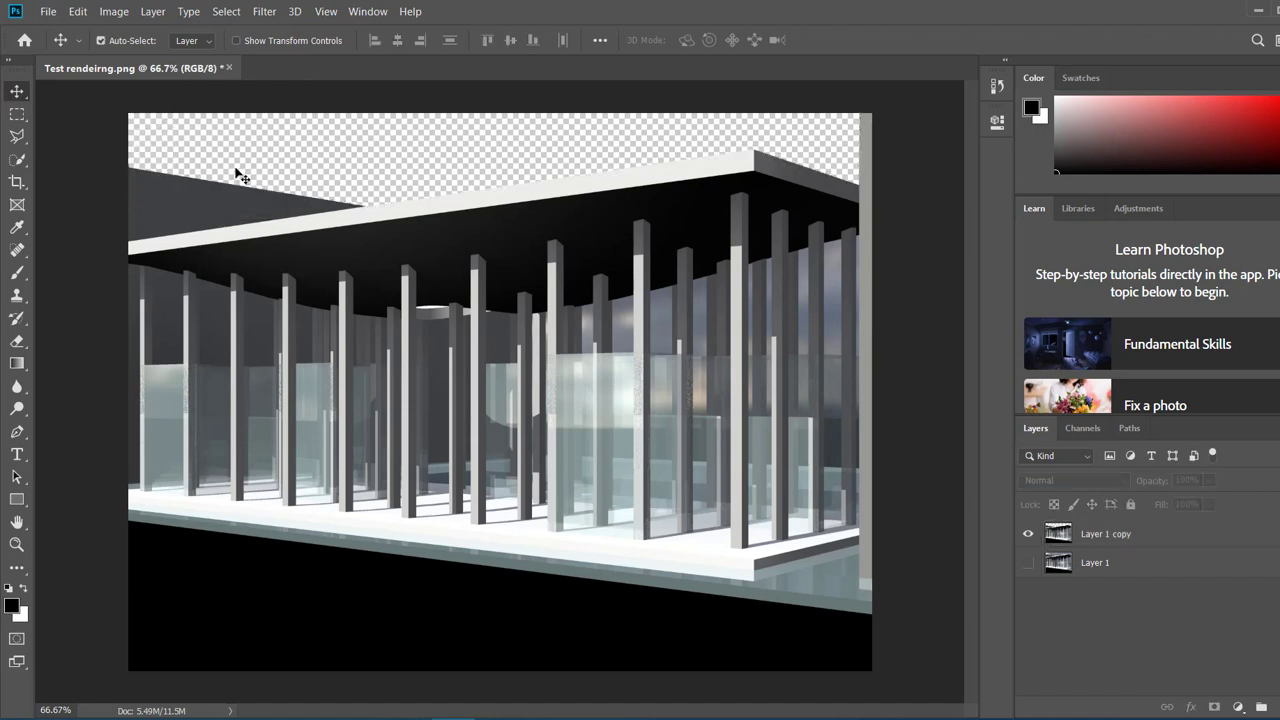
pyautogui.click(114, 11)
pyautogui.moveTo(82, 15)
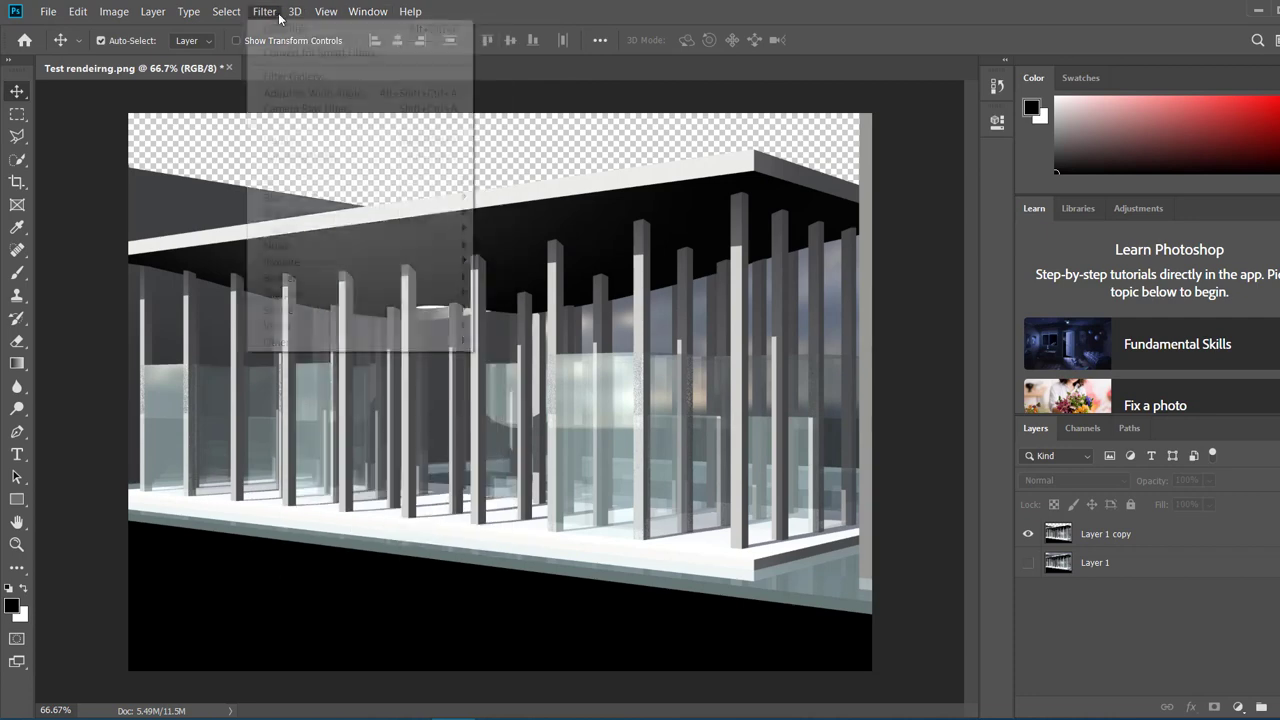
pyautogui.click(152, 11)
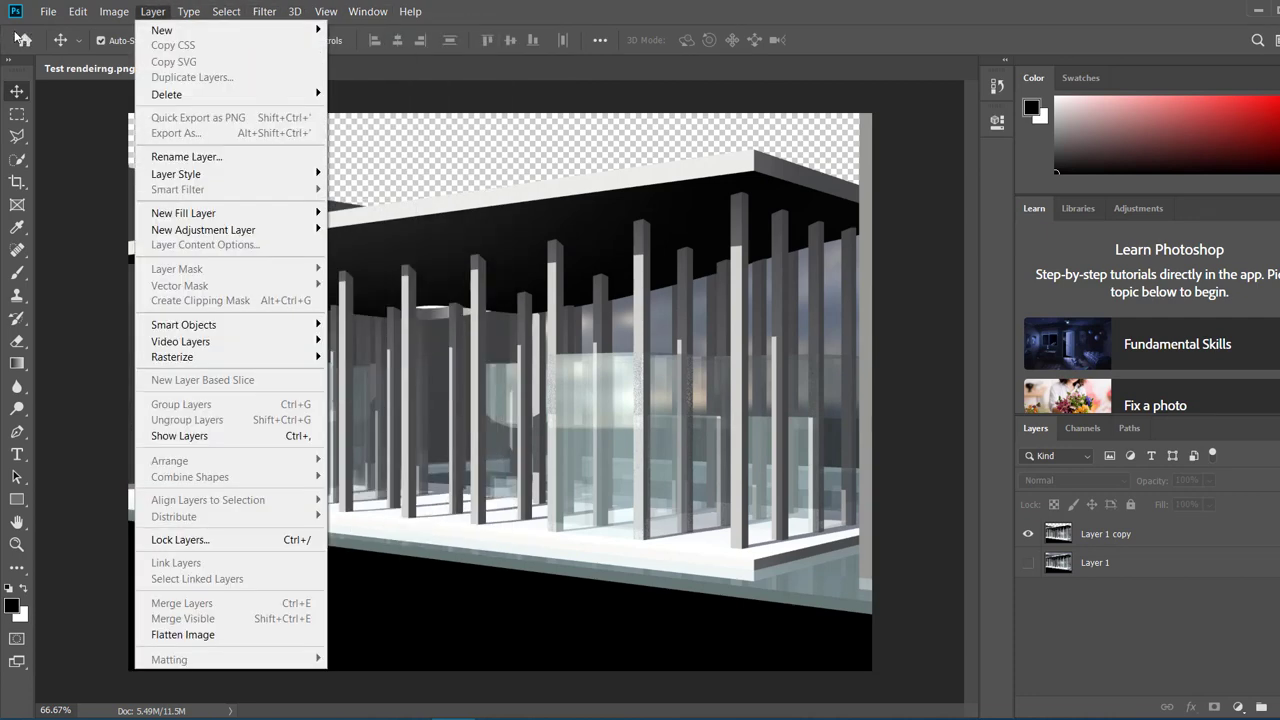
pyautogui.click(418, 147)
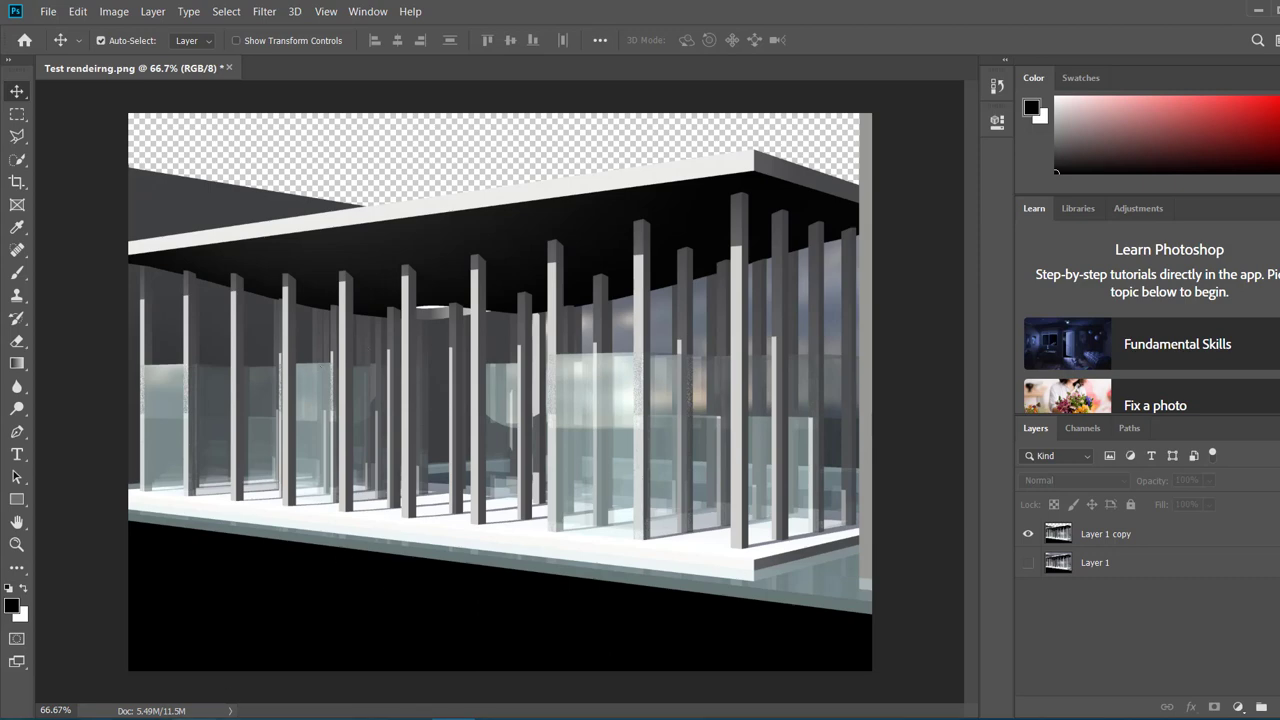
# Switch to the Chrome browser and search Google for "sky images" in a new tab.
pyautogui.click(300, 719)
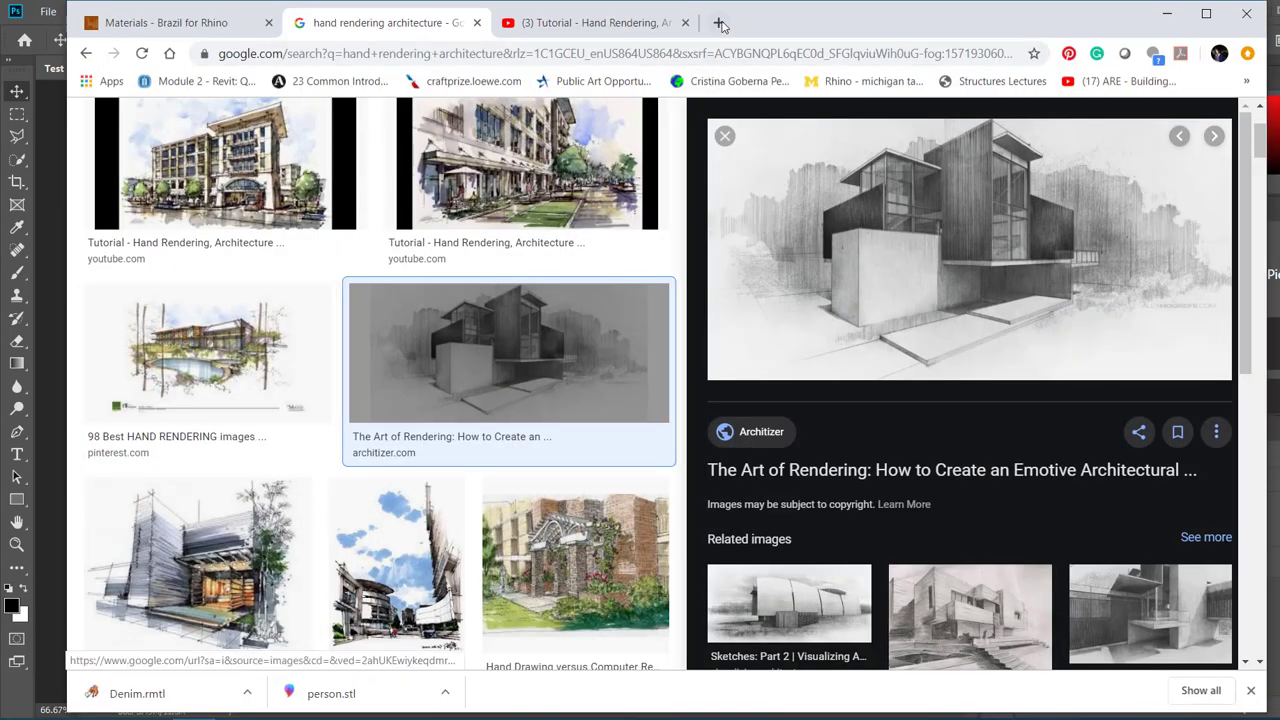
pyautogui.click(720, 23)
pyautogui.write('sk')
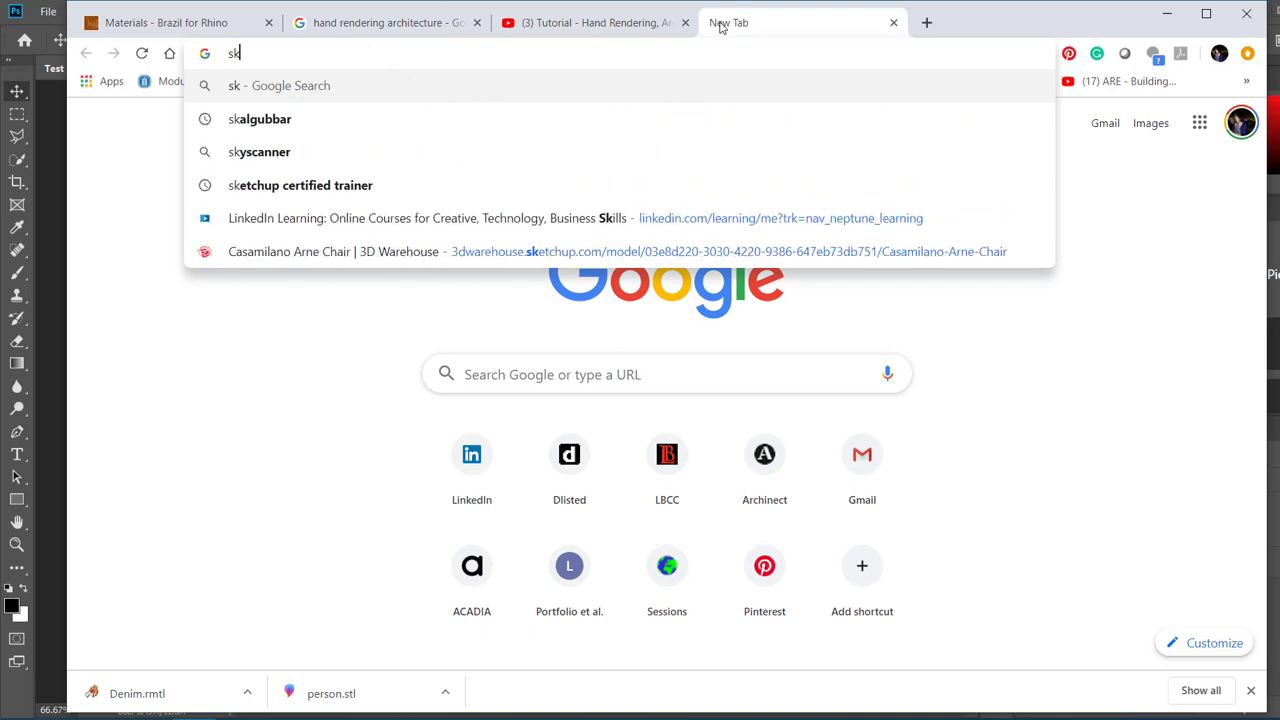
pyautogui.write('y pi')
pyautogui.press('BackSpace')
pyautogui.press('BackSpace')
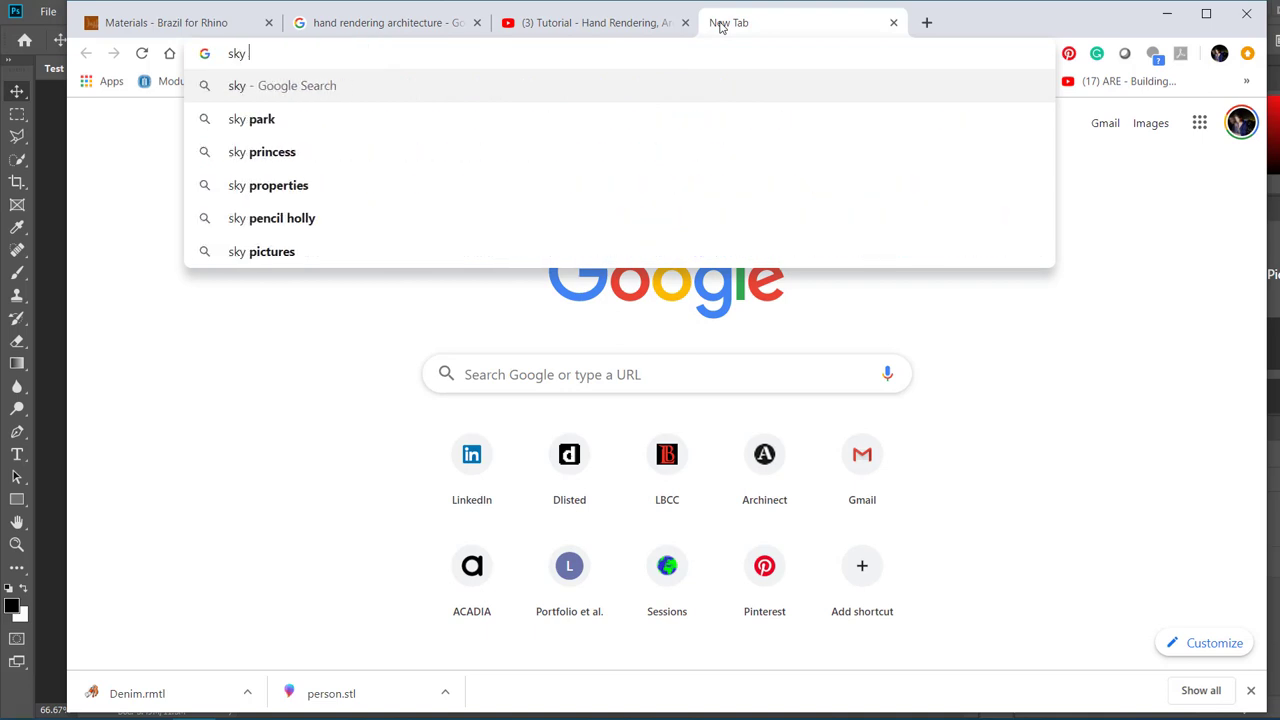
pyautogui.write('images')
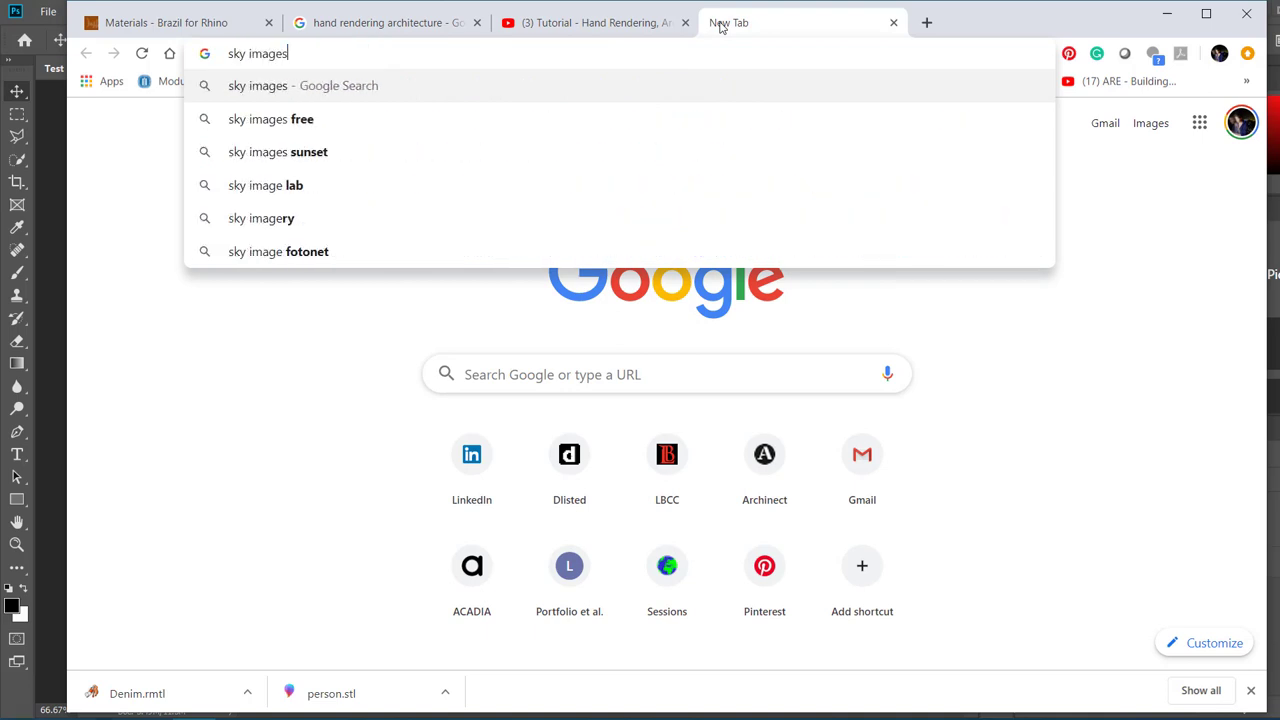
pyautogui.press('Return')
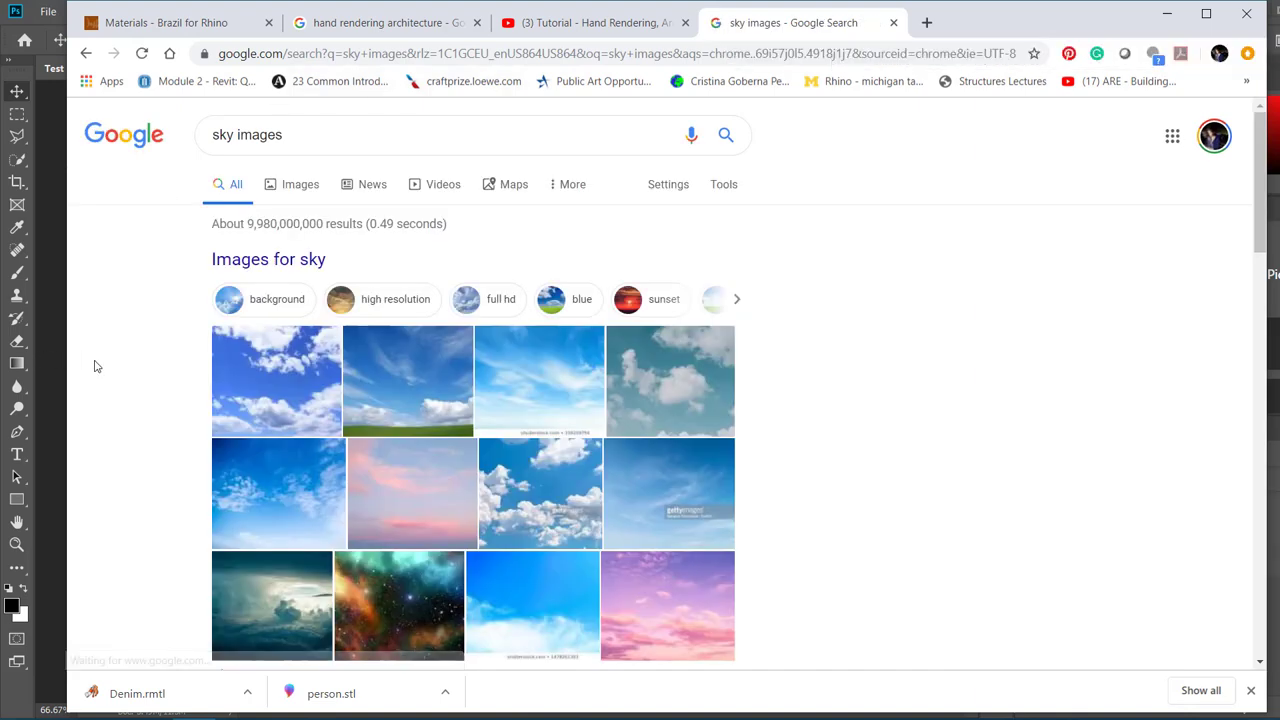
# Open the Unsplash blue sky photo with white clouds and a green field from the image results and copy it.
pyautogui.scroll(-2, 268, 322)
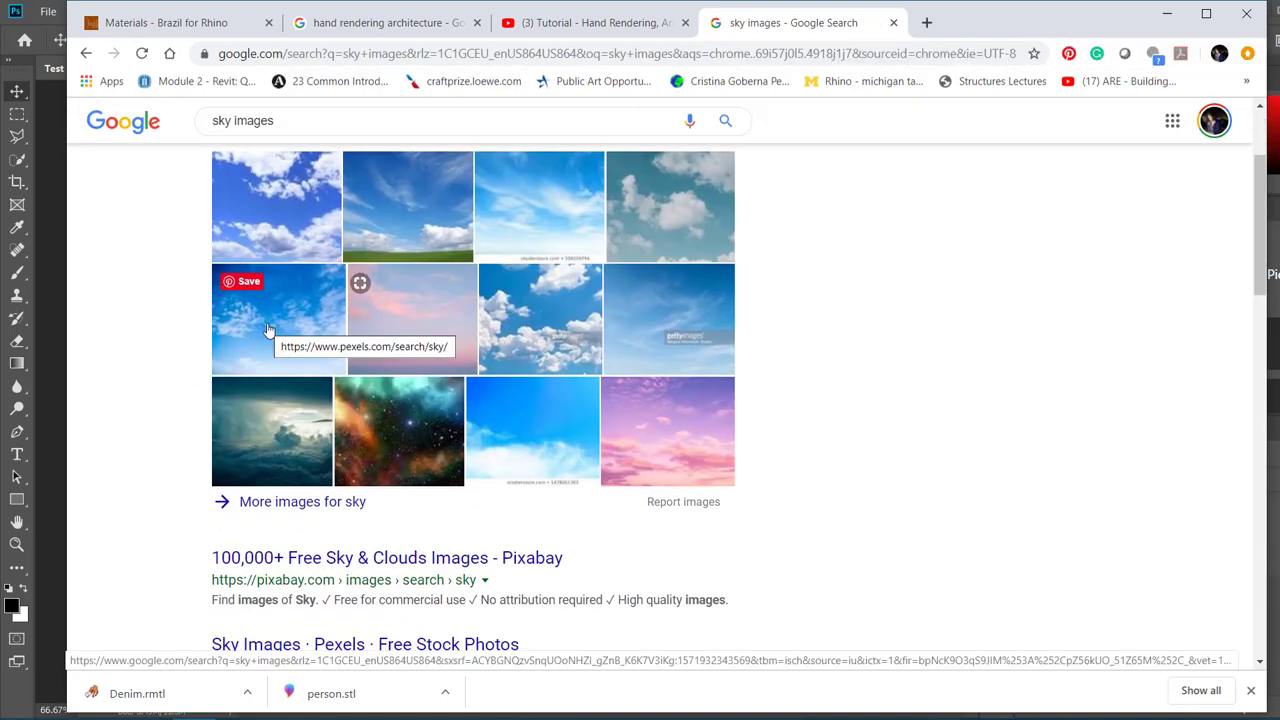
pyautogui.scroll(1, 268, 330)
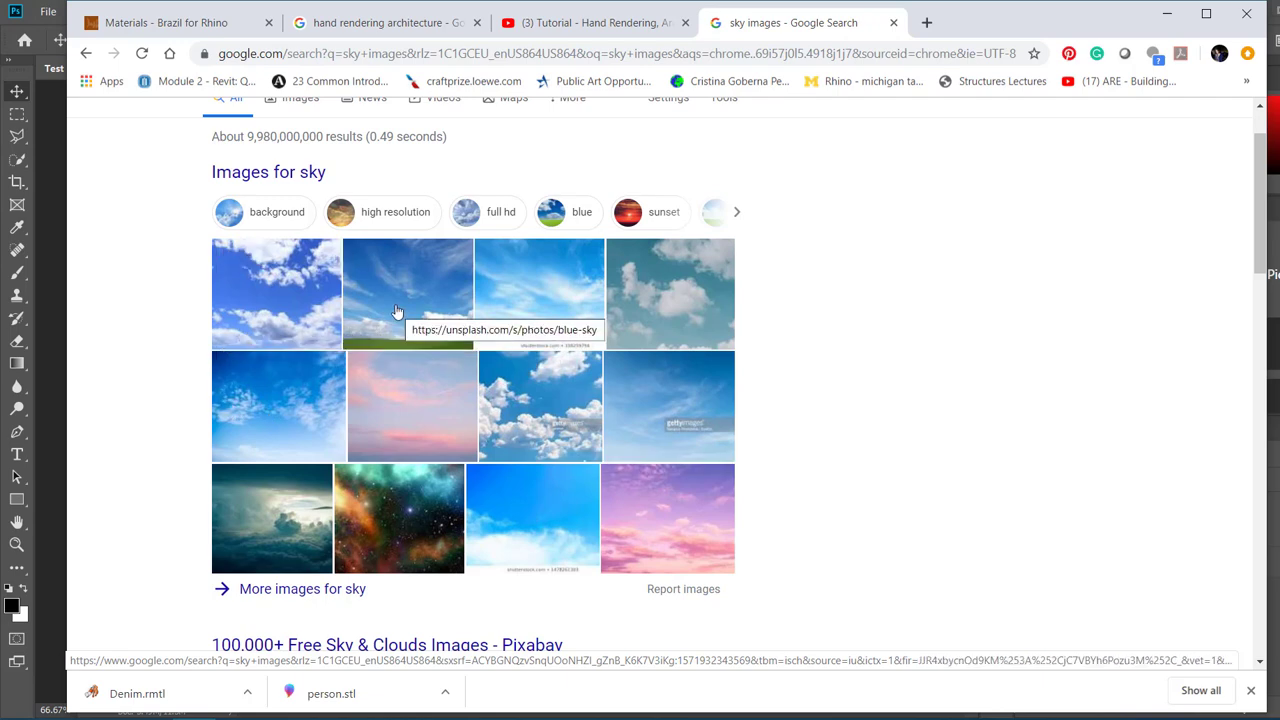
pyautogui.click(573, 350)
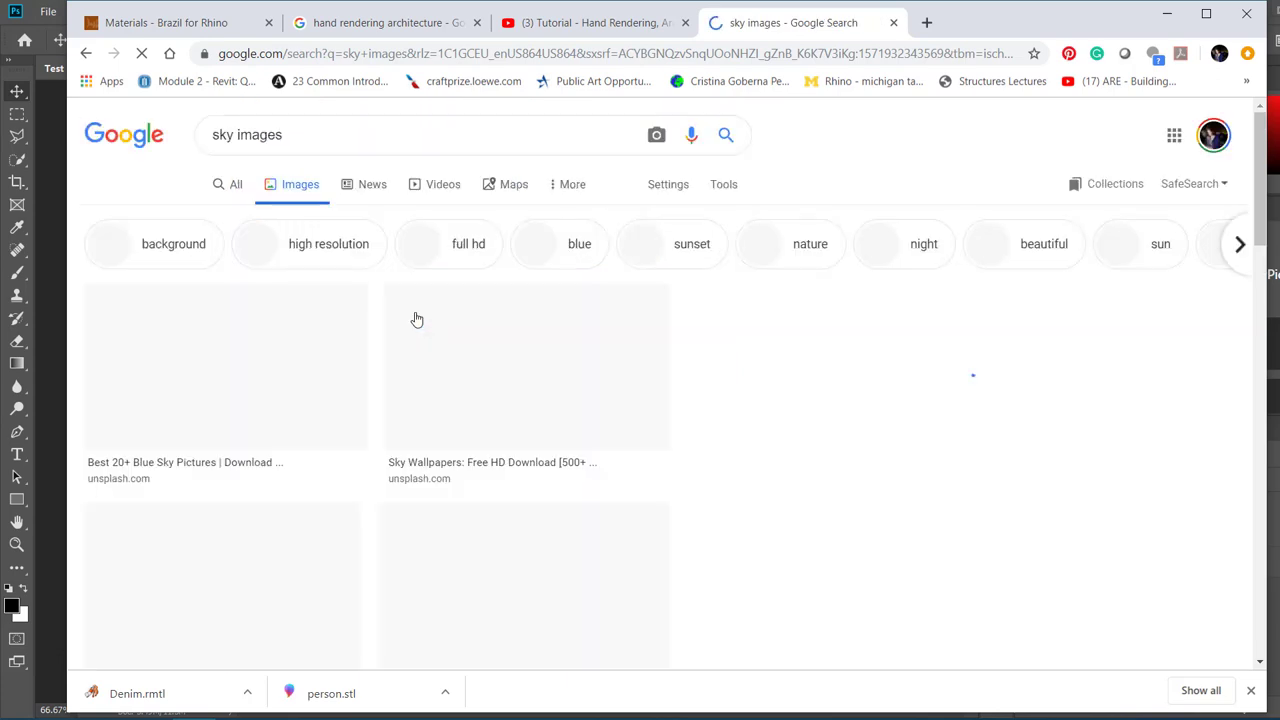
pyautogui.click(182, 389)
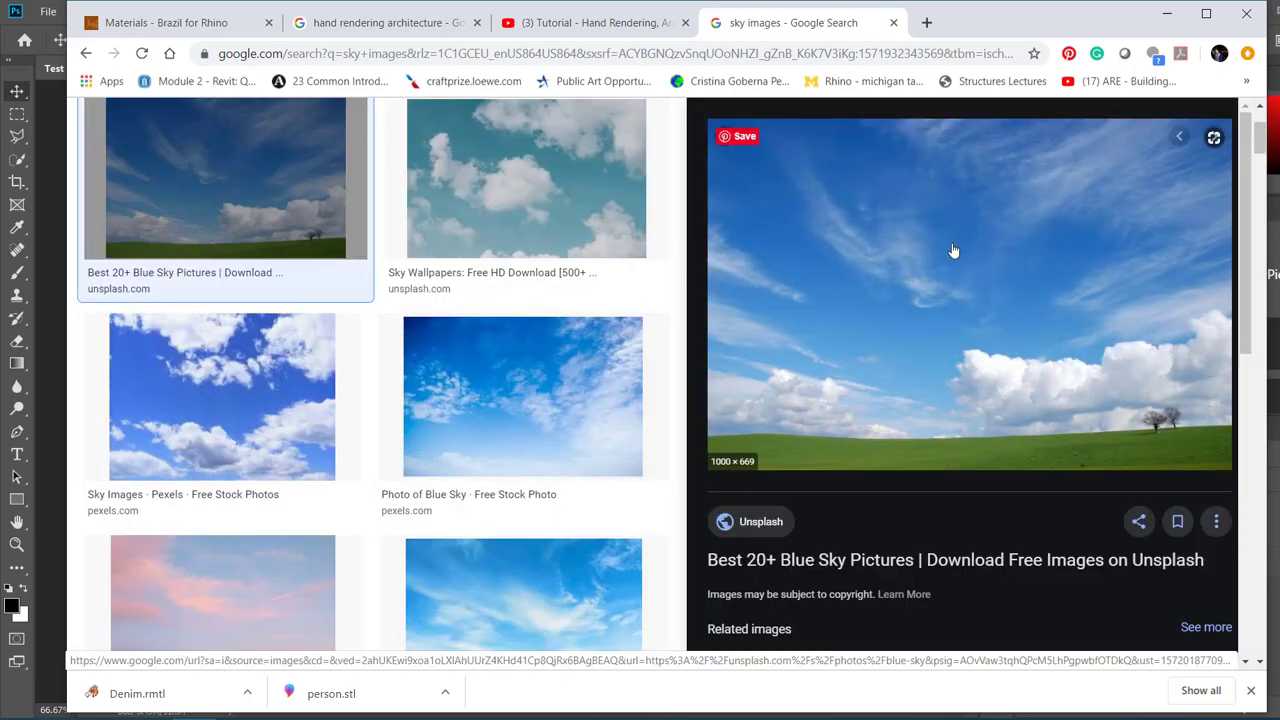
pyautogui.rightClick(911, 258)
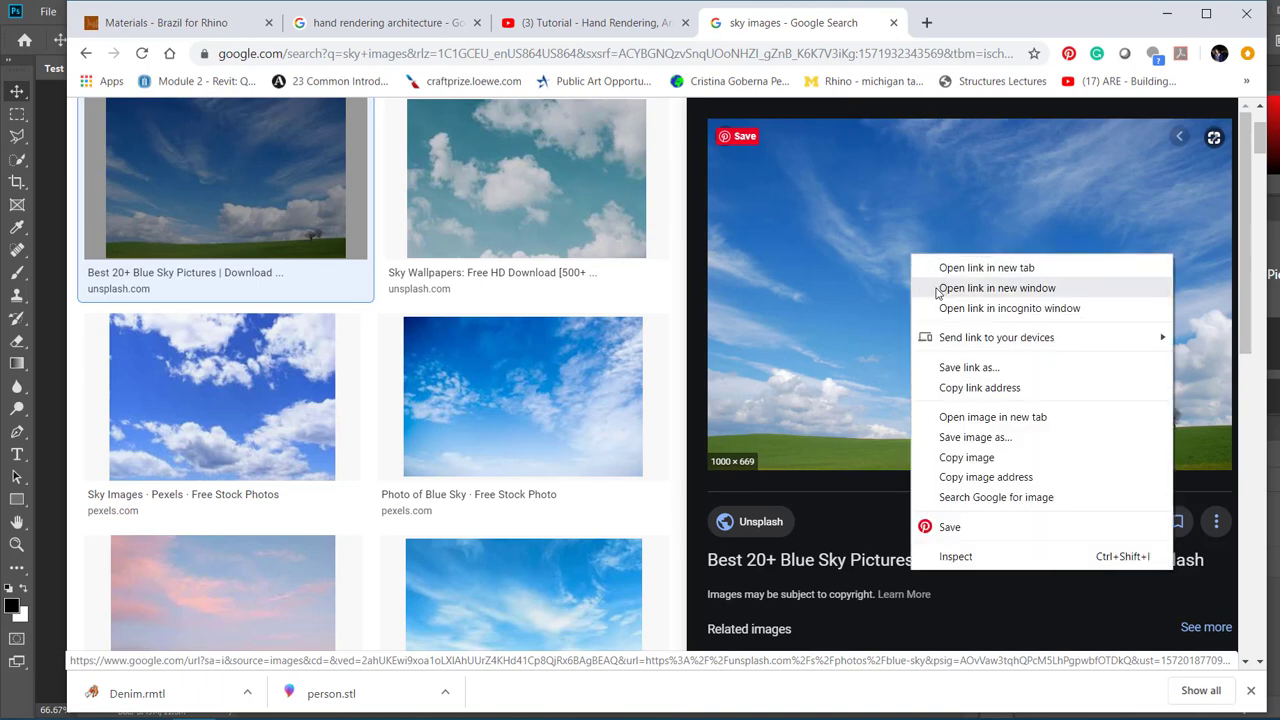
pyautogui.click(958, 457)
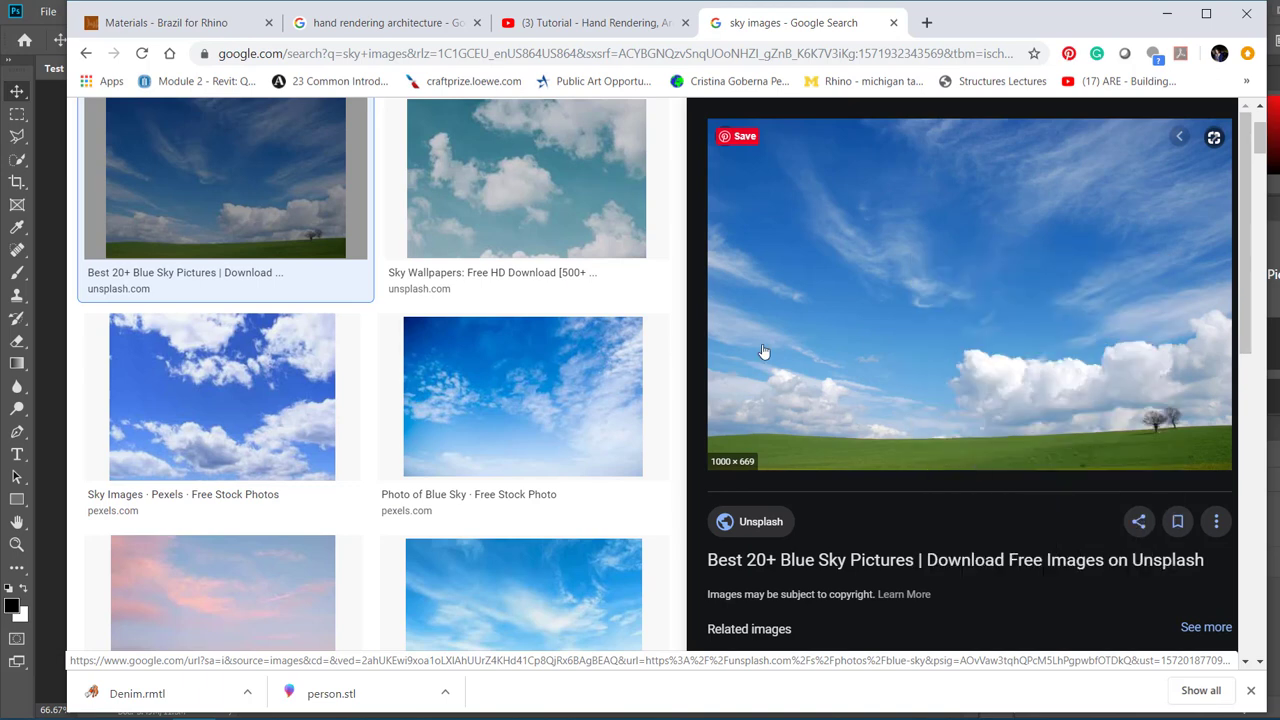
# Switch back to Photoshop, paste the copied sky photo, and place its layer directly below Layer 1 copy.
pyautogui.click(47, 182)
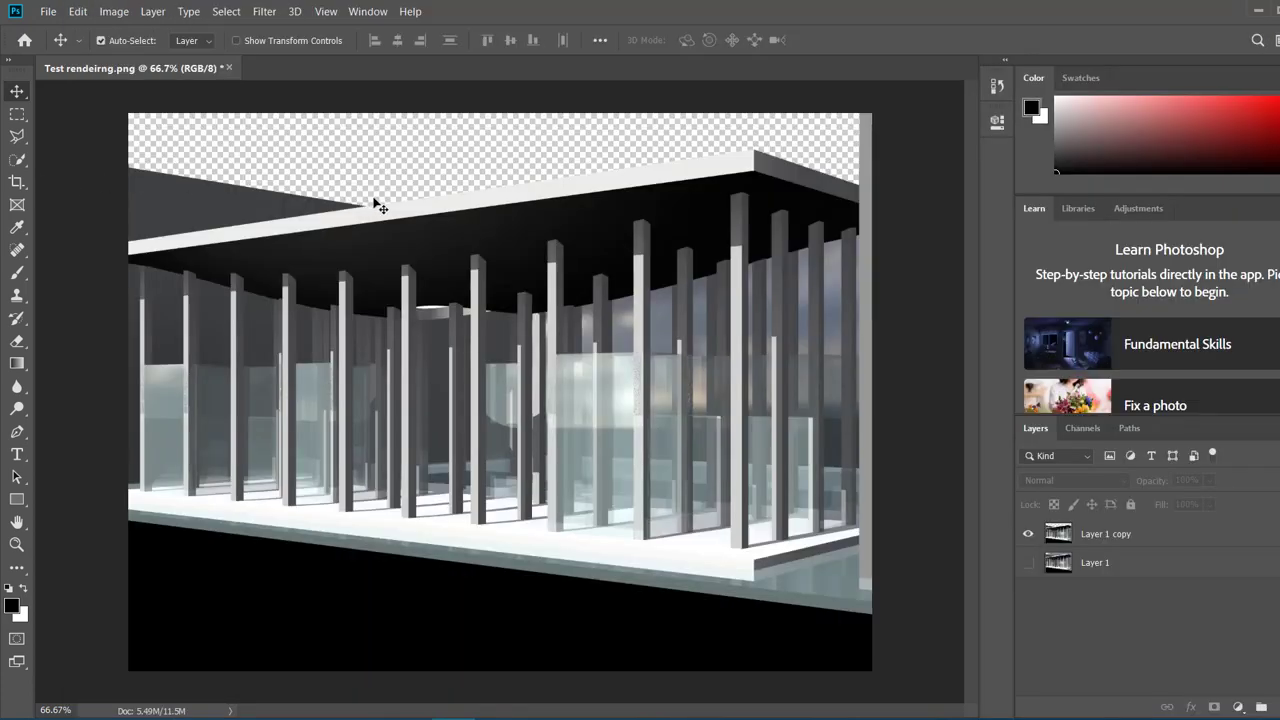
pyautogui.hotkey('ctrl', 'v')
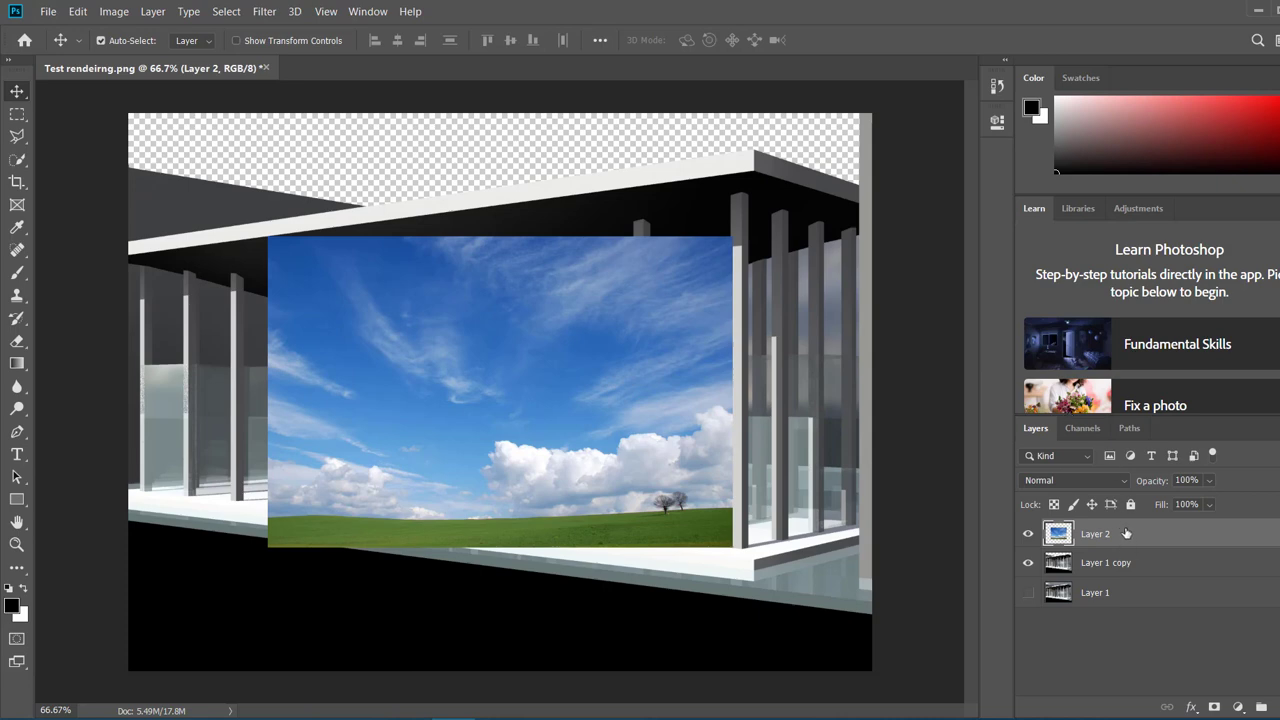
pyautogui.moveTo(1127, 540); pyautogui.dragTo(1131, 572)
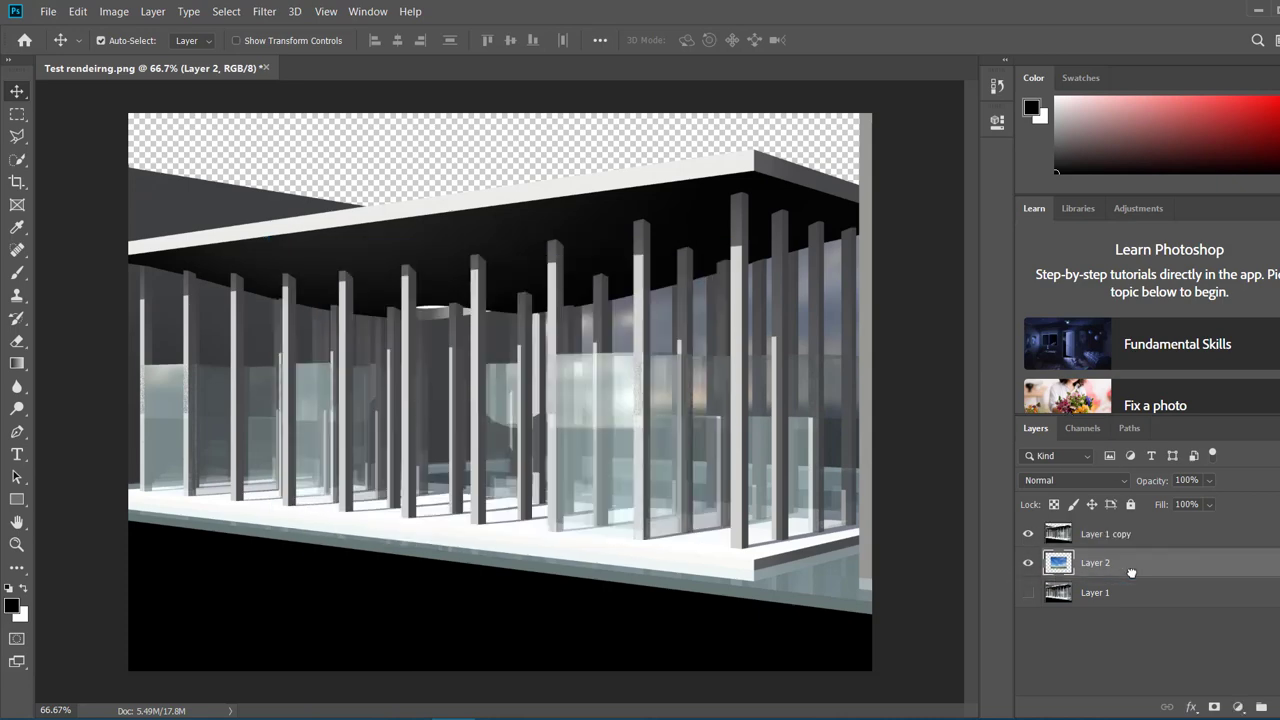
# Move the pavilion layer aside, shift the sky photo to the upper-left corner of the canvas, and return the pavilion to its place.
pyautogui.moveTo(490, 486); pyautogui.dragTo(500, 672)
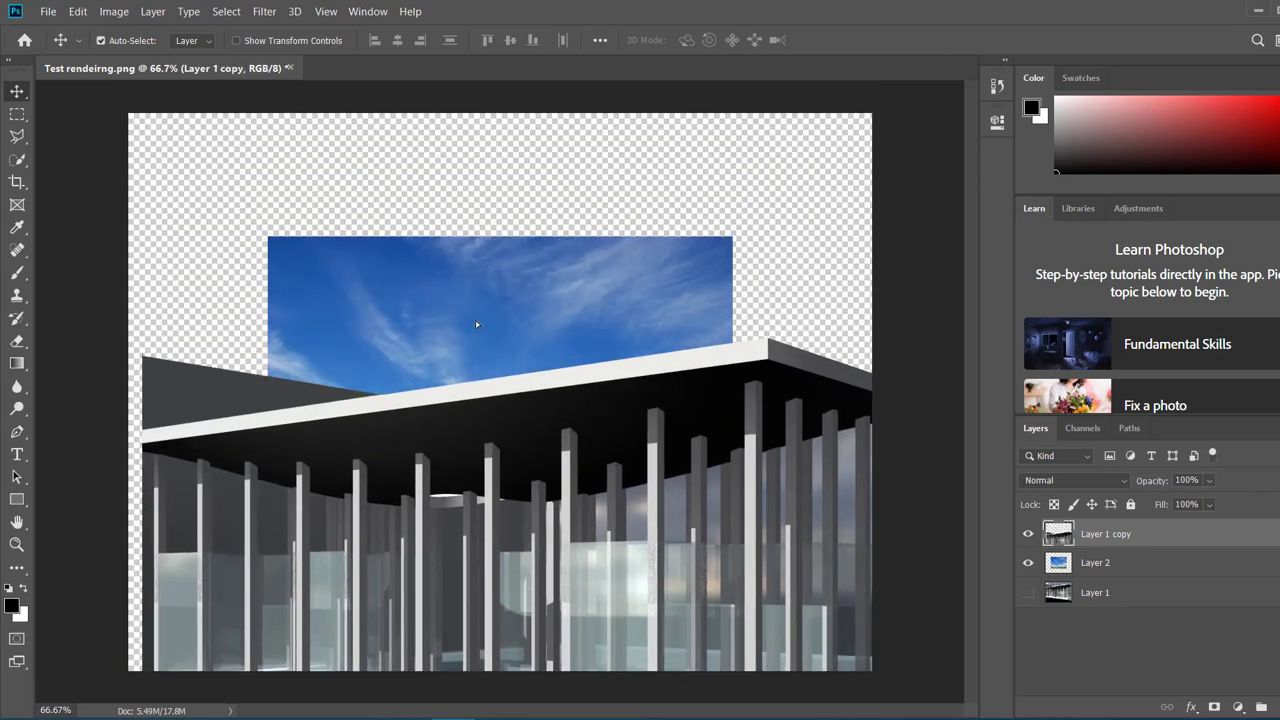
pyautogui.moveTo(474, 320); pyautogui.dragTo(304, 193)
pyautogui.moveTo(419, 490); pyautogui.dragTo(412, 290)
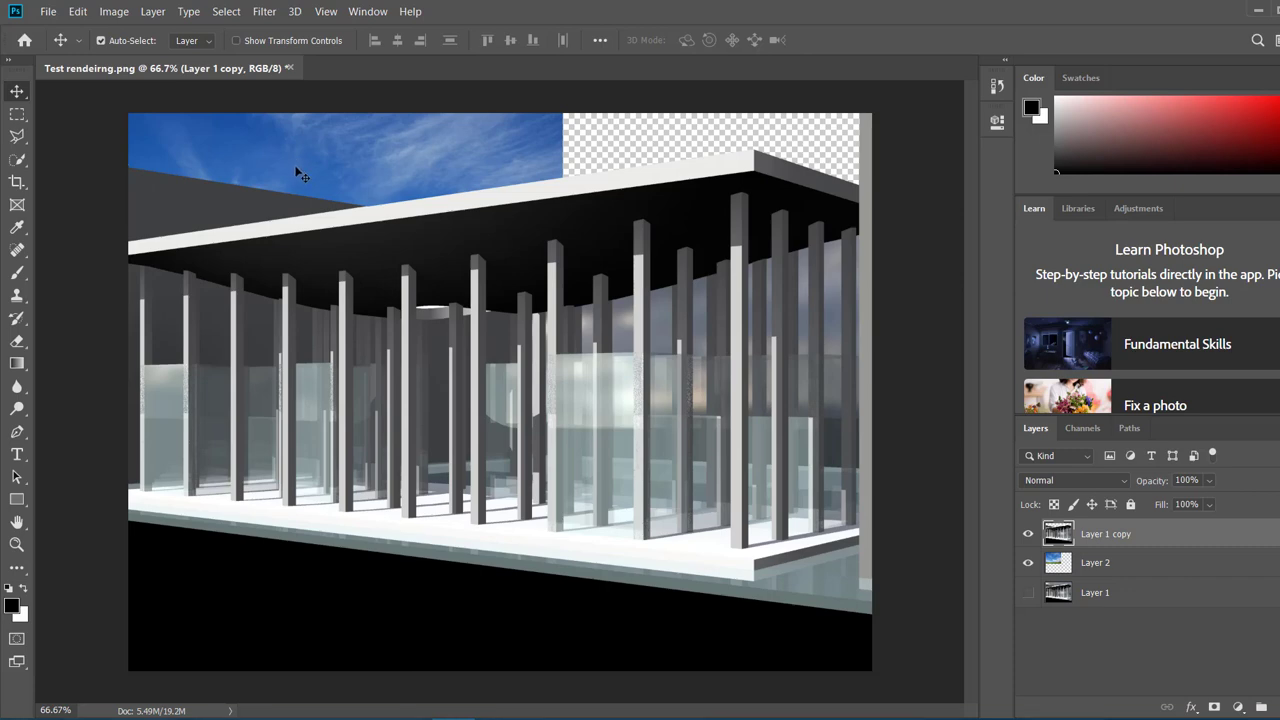
pyautogui.press('ctrl')
pyautogui.hotkey('ctrl', 't')
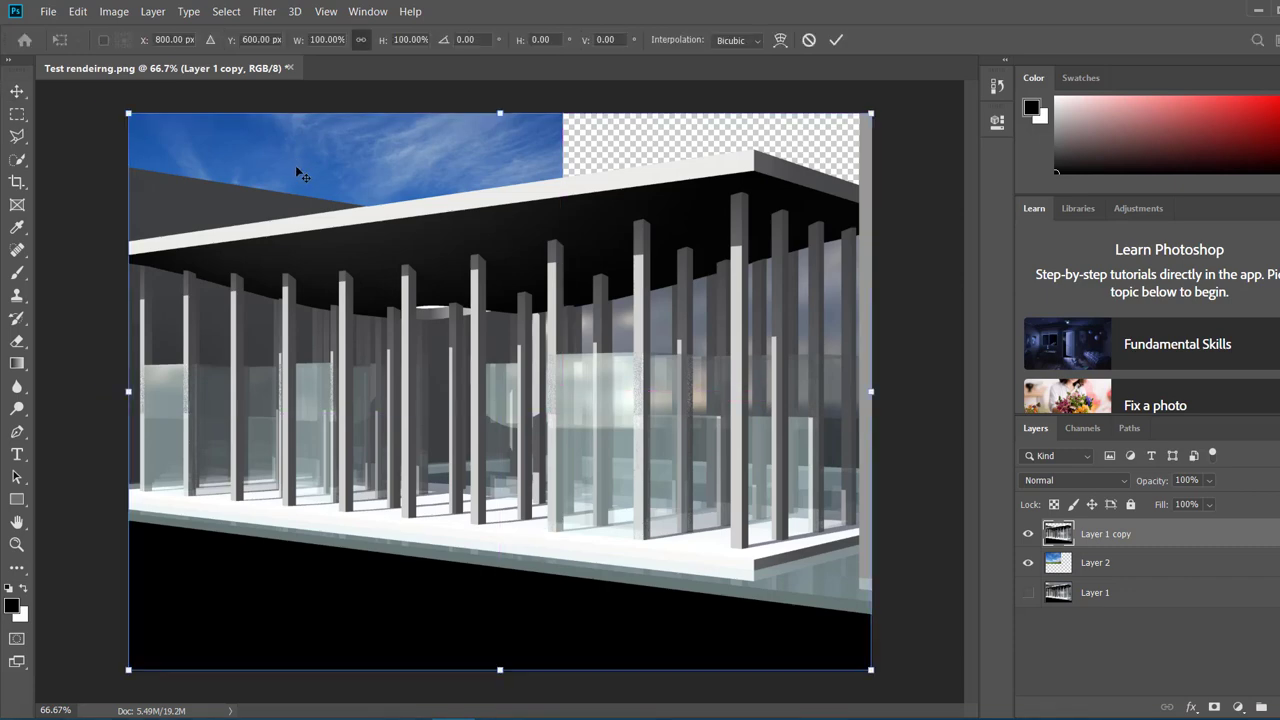
pyautogui.press('Return')
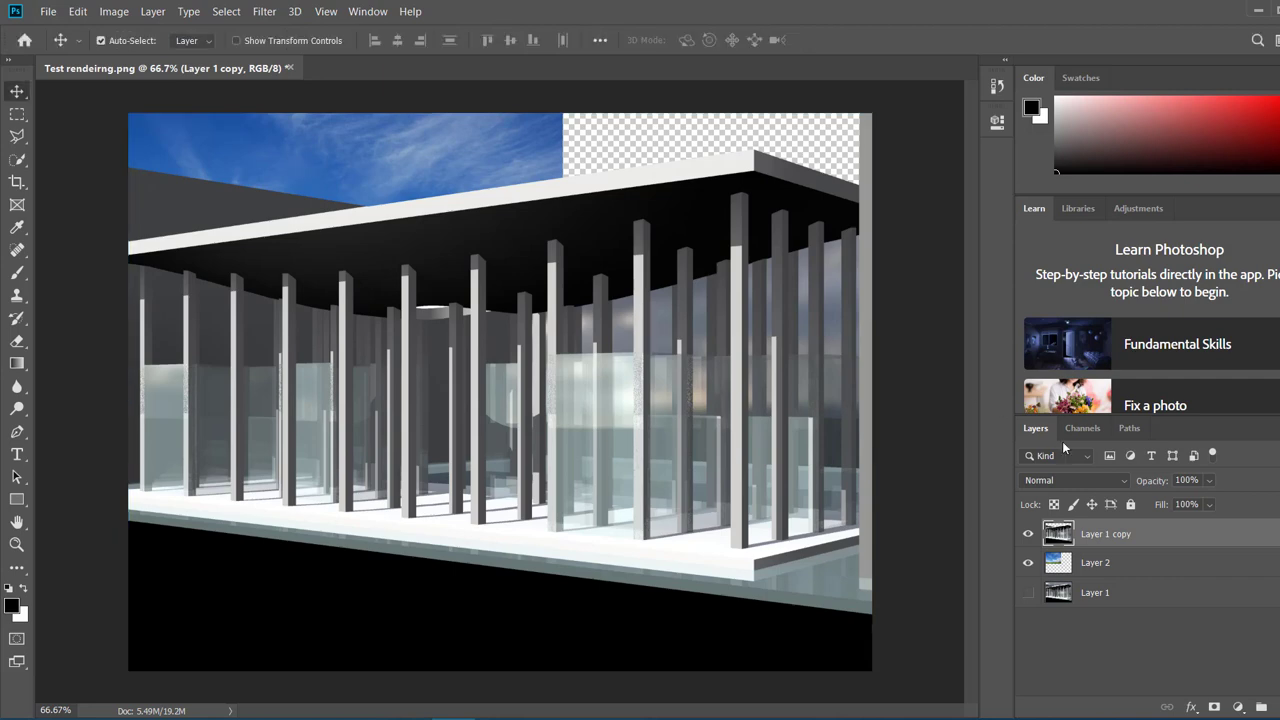
# Scale the sky photo on Layer 2 proportionally to 166.50% so it spans the full canvas width behind the pavilion.
pyautogui.click(1149, 570)
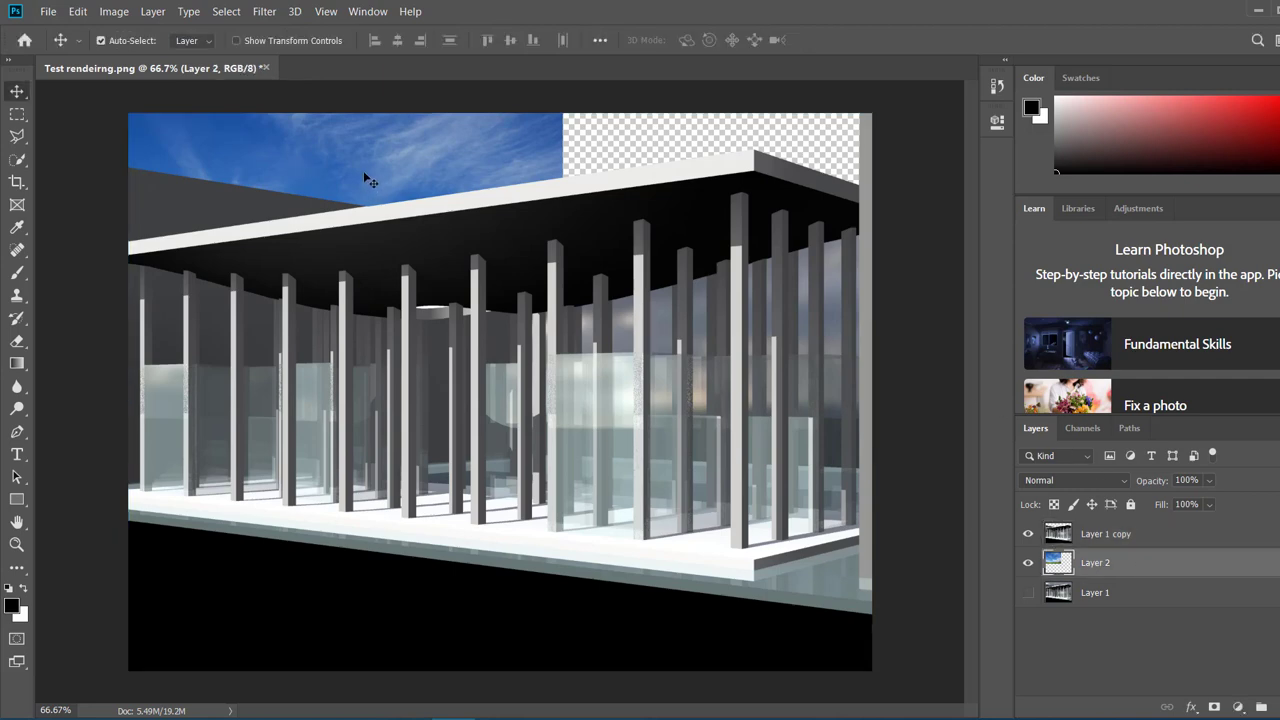
pyautogui.hotkey('ctrl', 't')
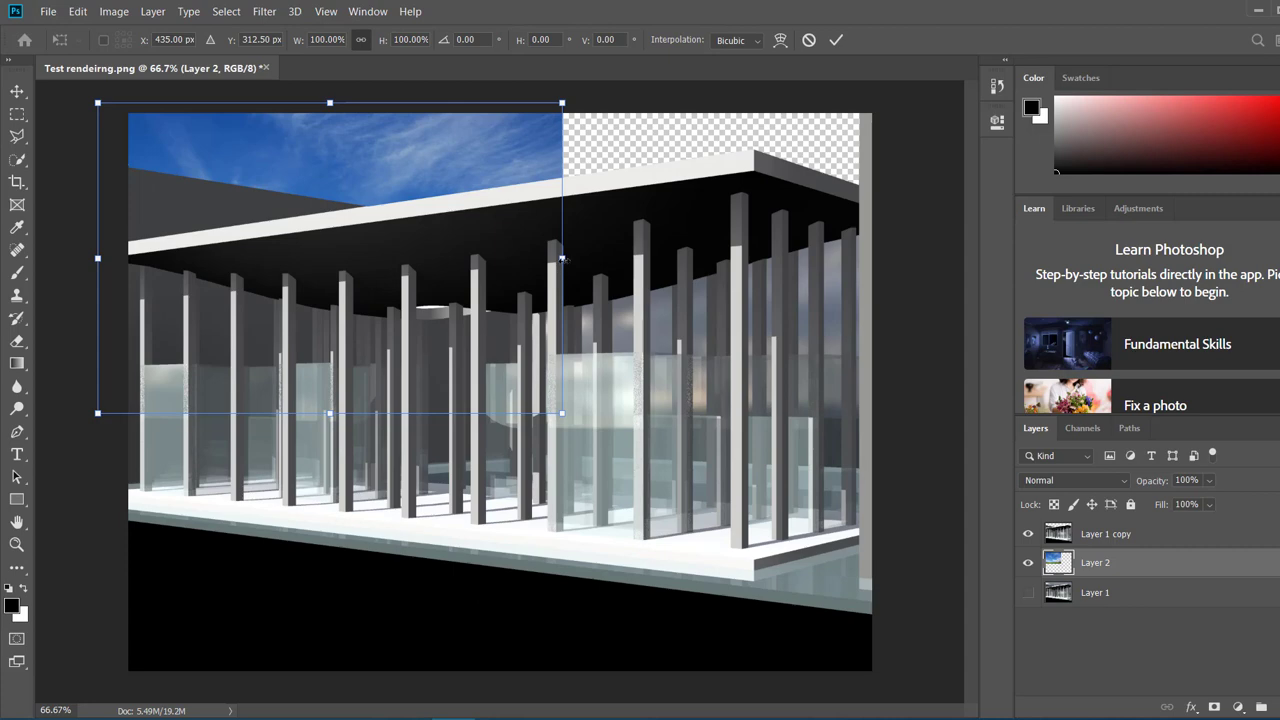
pyautogui.moveTo(562, 262); pyautogui.dragTo(875, 307)
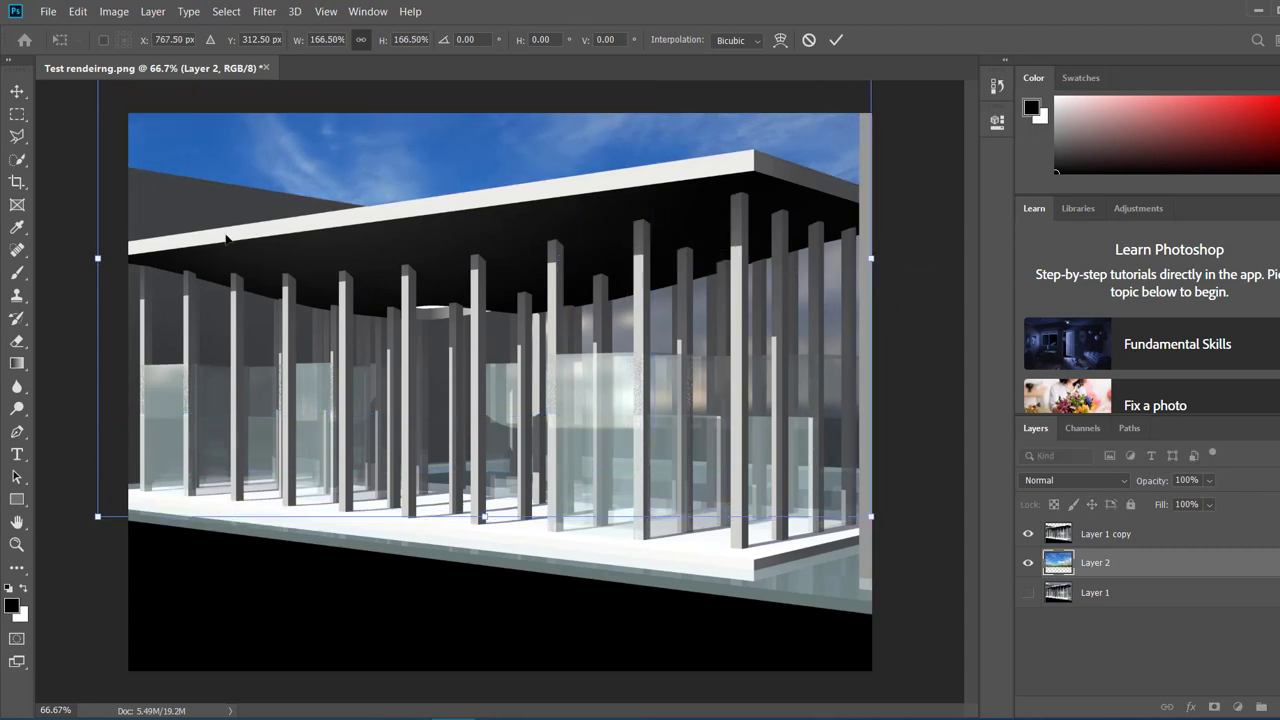
pyautogui.press('Return')
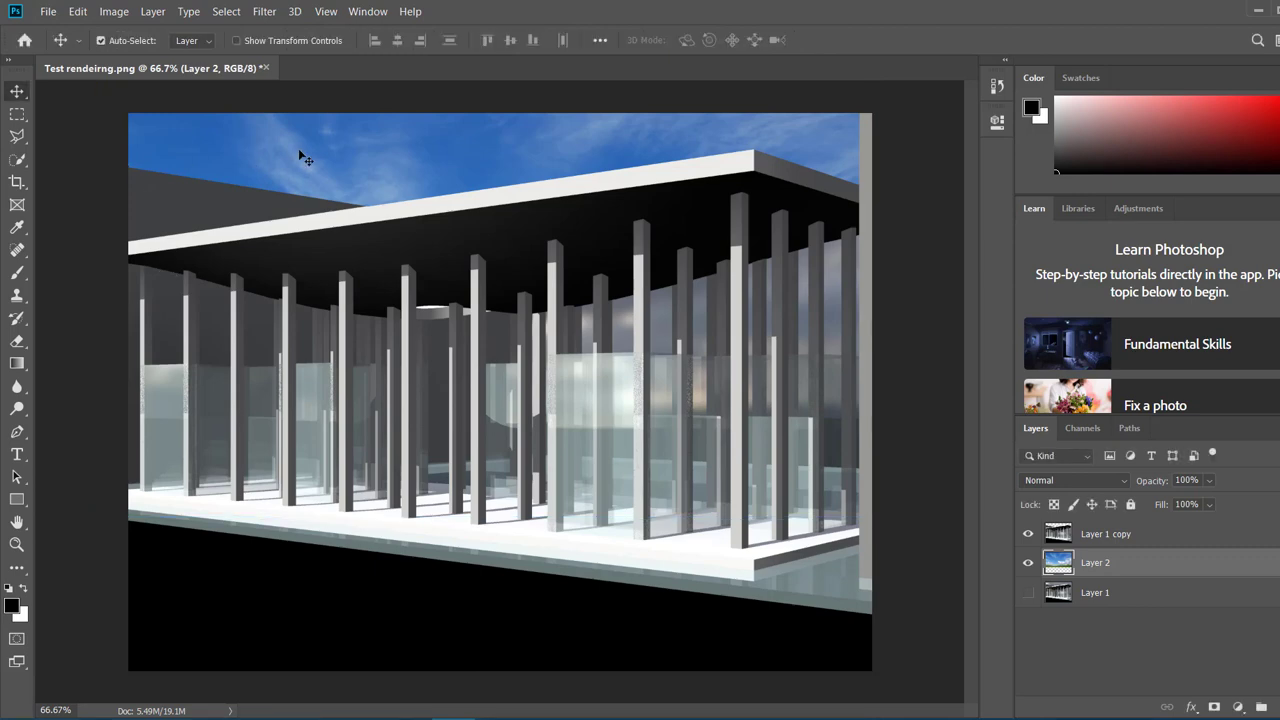
# Move the enlarged sky photo upward so its white clouds sit just above the pavilion roof.
pyautogui.moveTo(298, 148); pyautogui.dragTo(318, 128)
pyautogui.moveTo(371, 200); pyautogui.dragTo(367, 62)
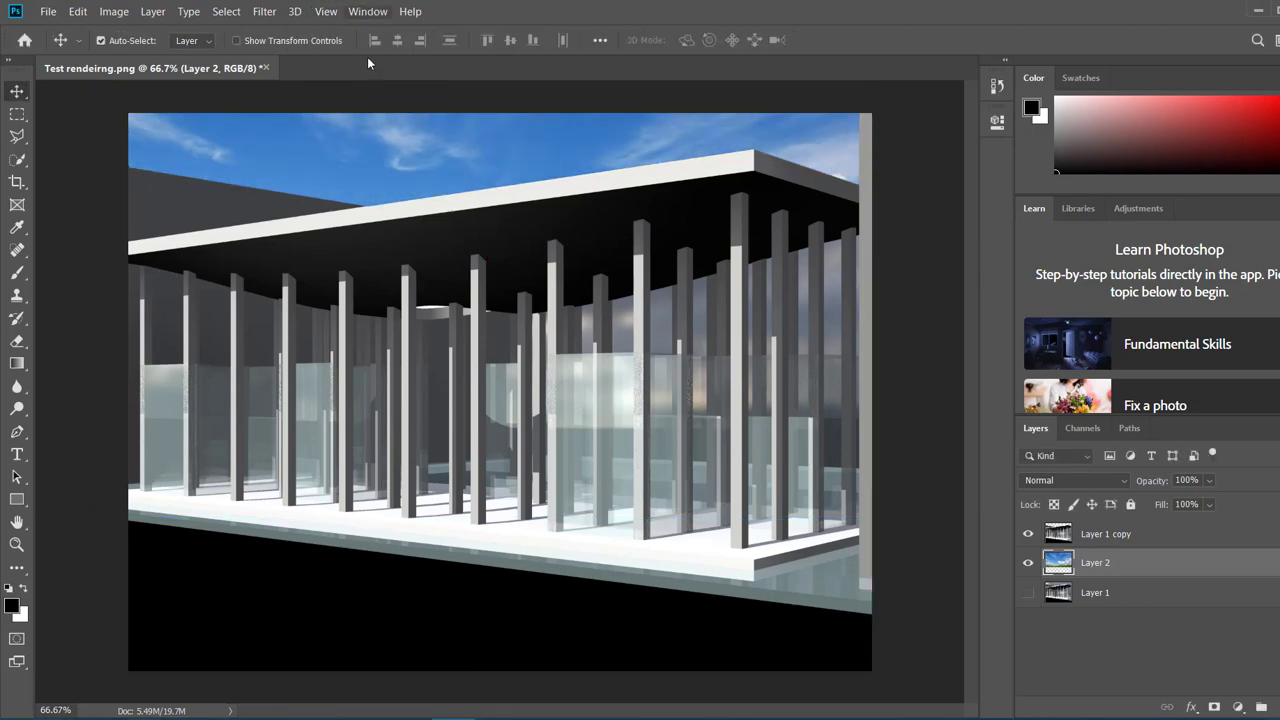
pyautogui.hotkey('ctrl', 'z')
pyautogui.hotkey('ctrl', '-')
pyautogui.hotkey('ctrl', '-')
pyautogui.hotkey('ctrl', '-')
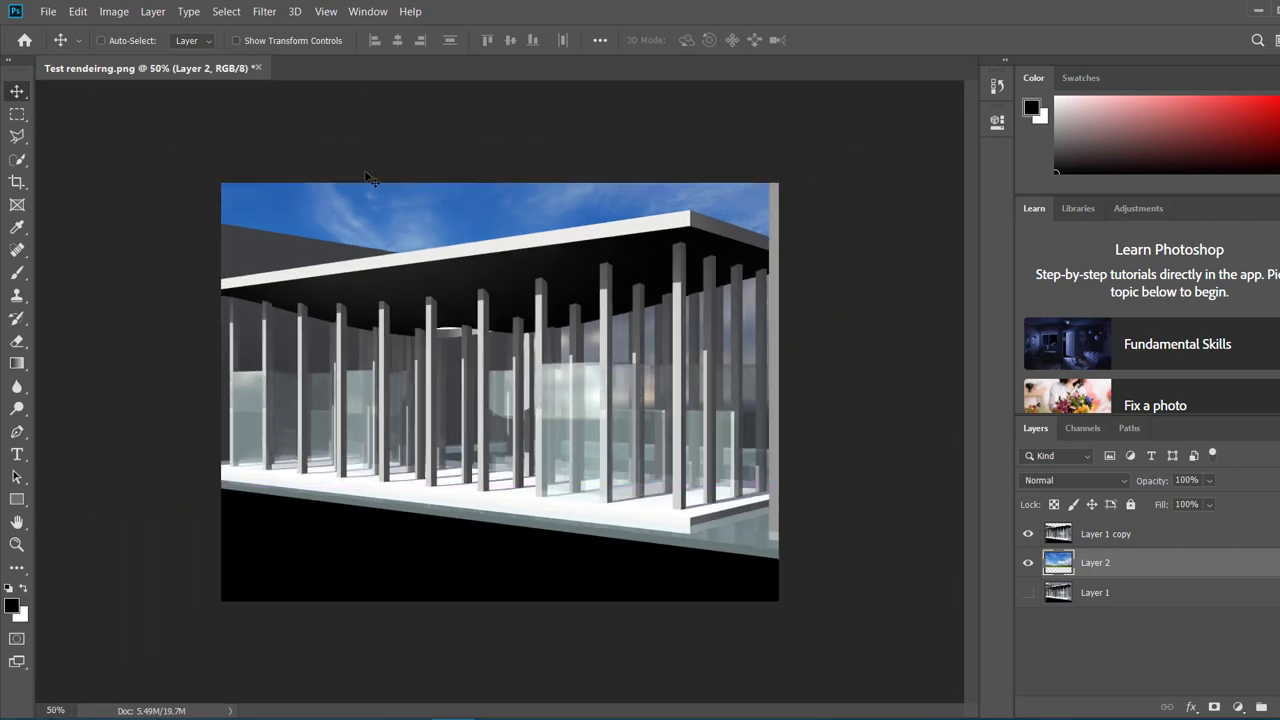
pyautogui.moveTo(445, 310); pyautogui.dragTo(446, 210)
pyautogui.click(278, 275)
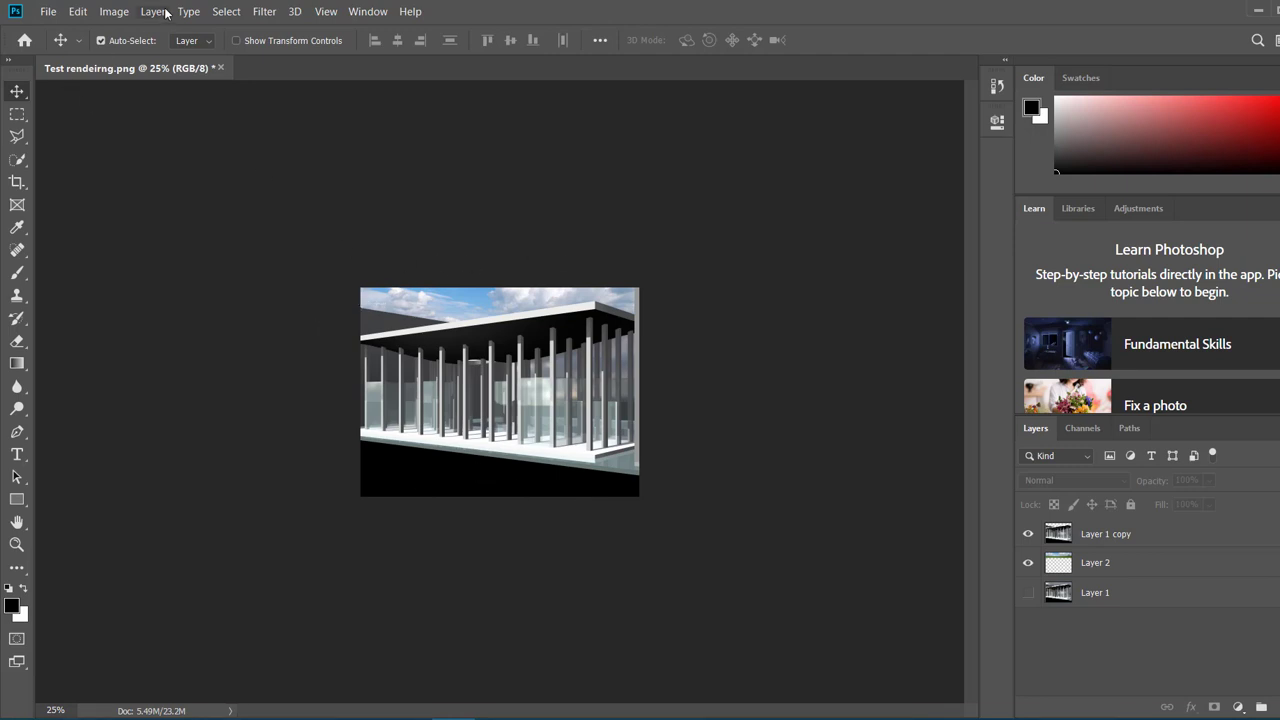
# Increase the canvas height to 10 inches, keeping the width and the centred anchor.
pyautogui.click(80, 12)
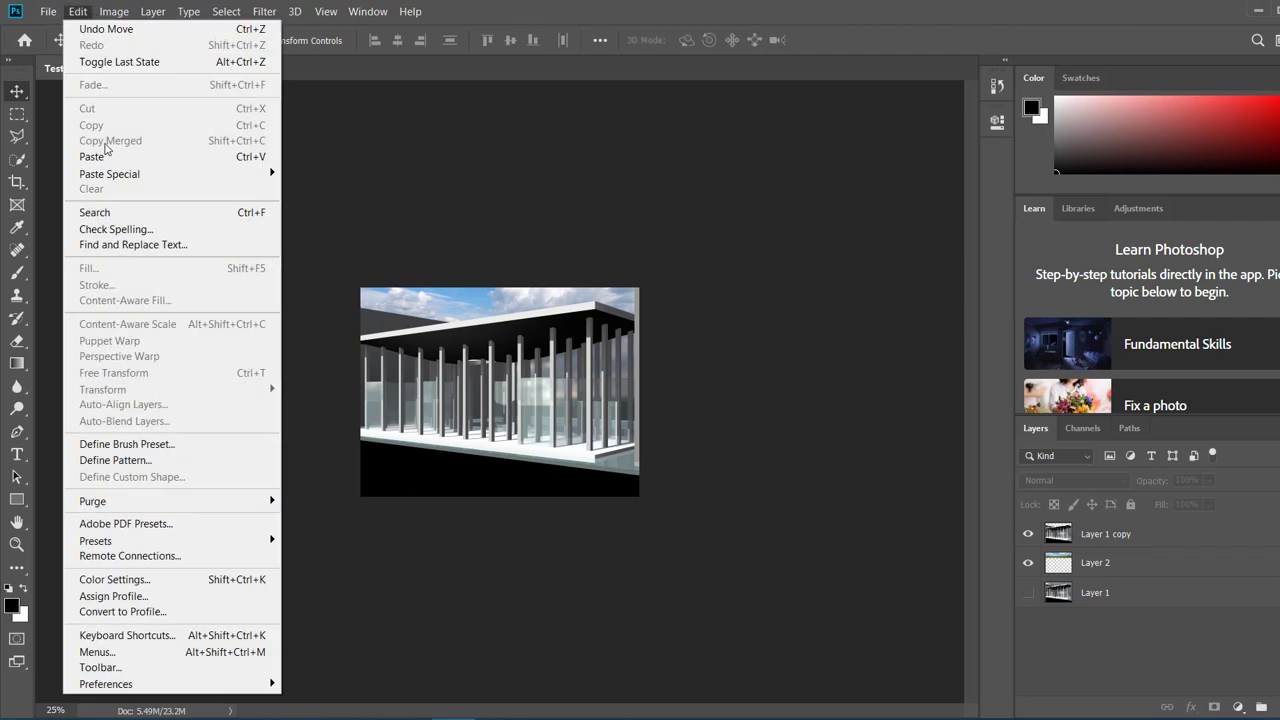
pyautogui.moveTo(116, 11)
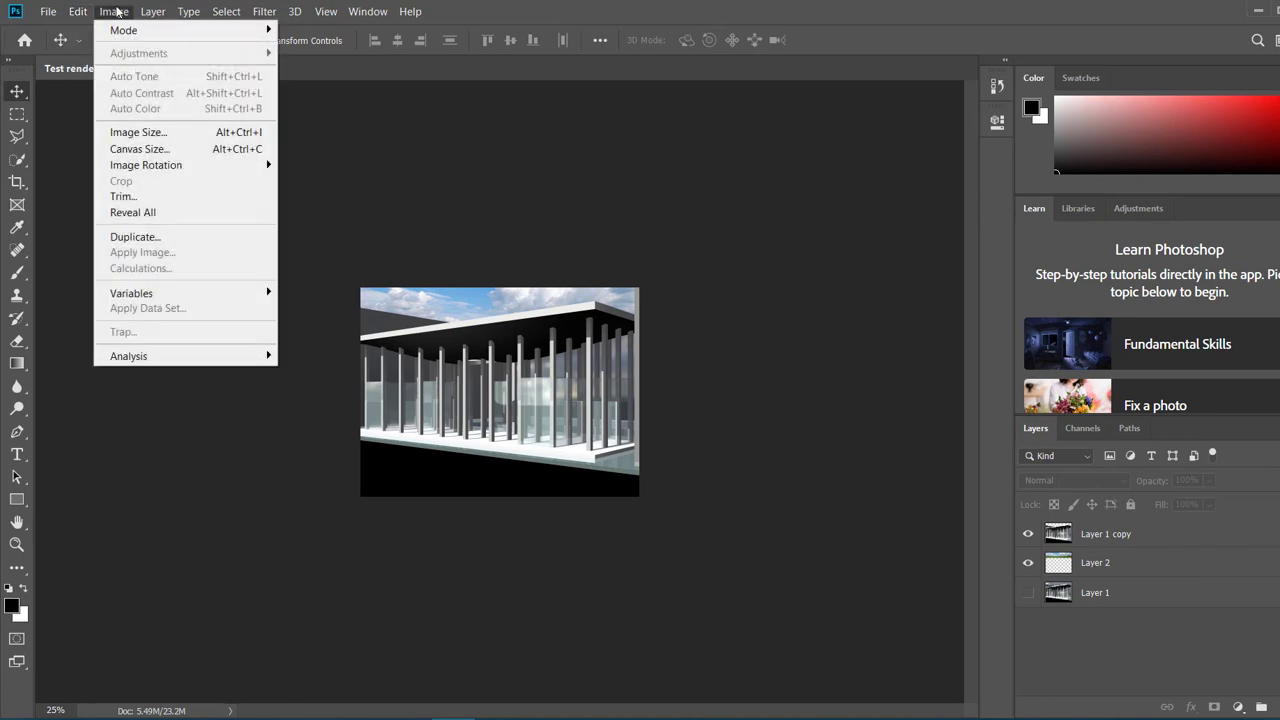
pyautogui.click(141, 150)
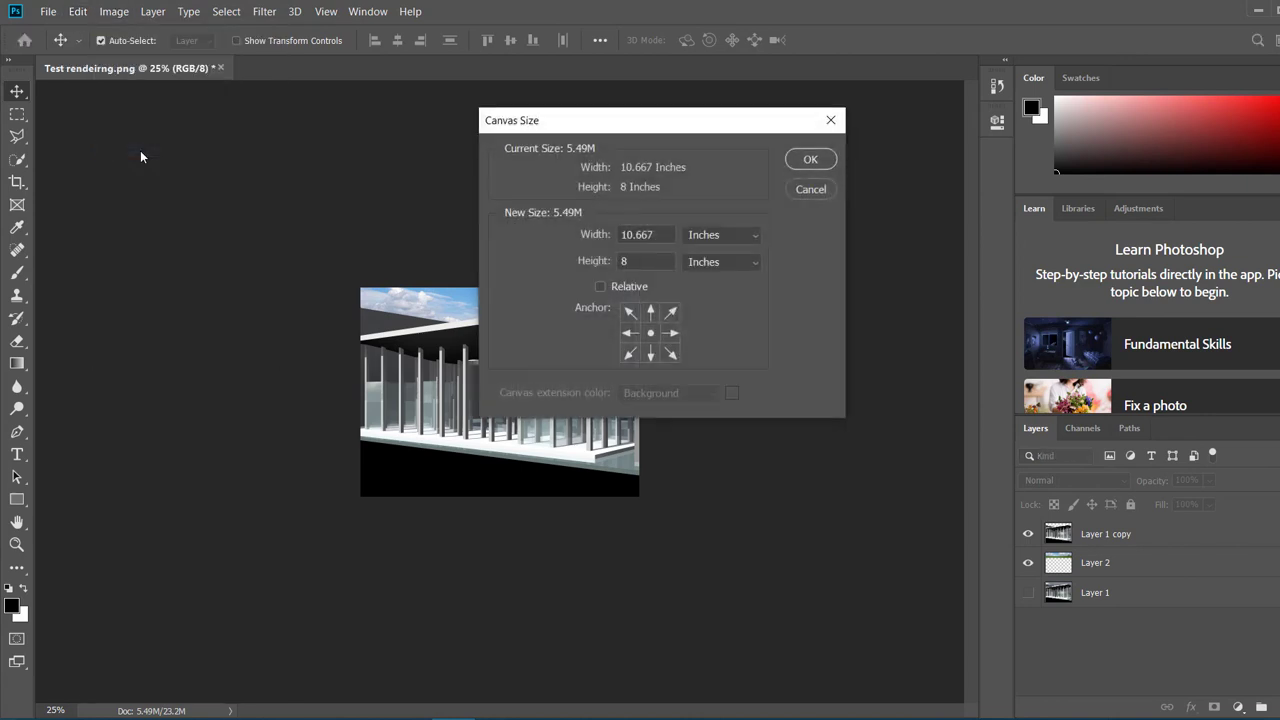
pyautogui.doubleClick(632, 260)
pyautogui.write('10')
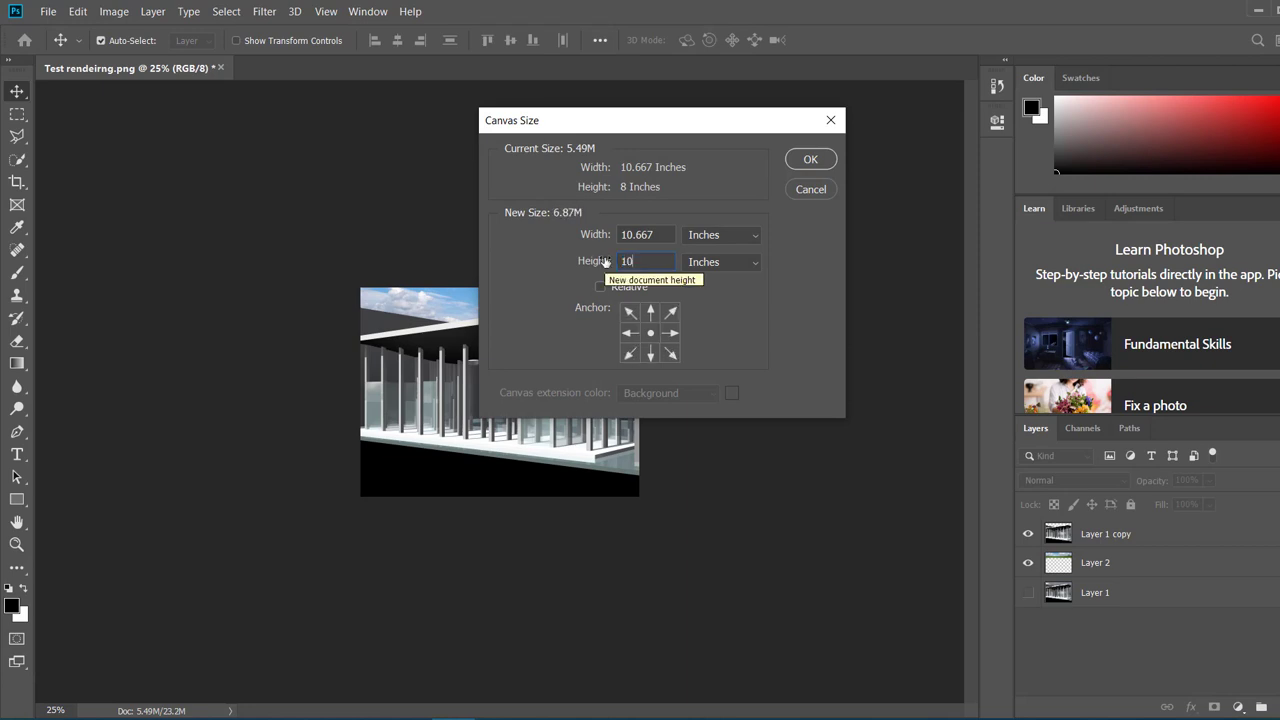
pyautogui.click(810, 160)
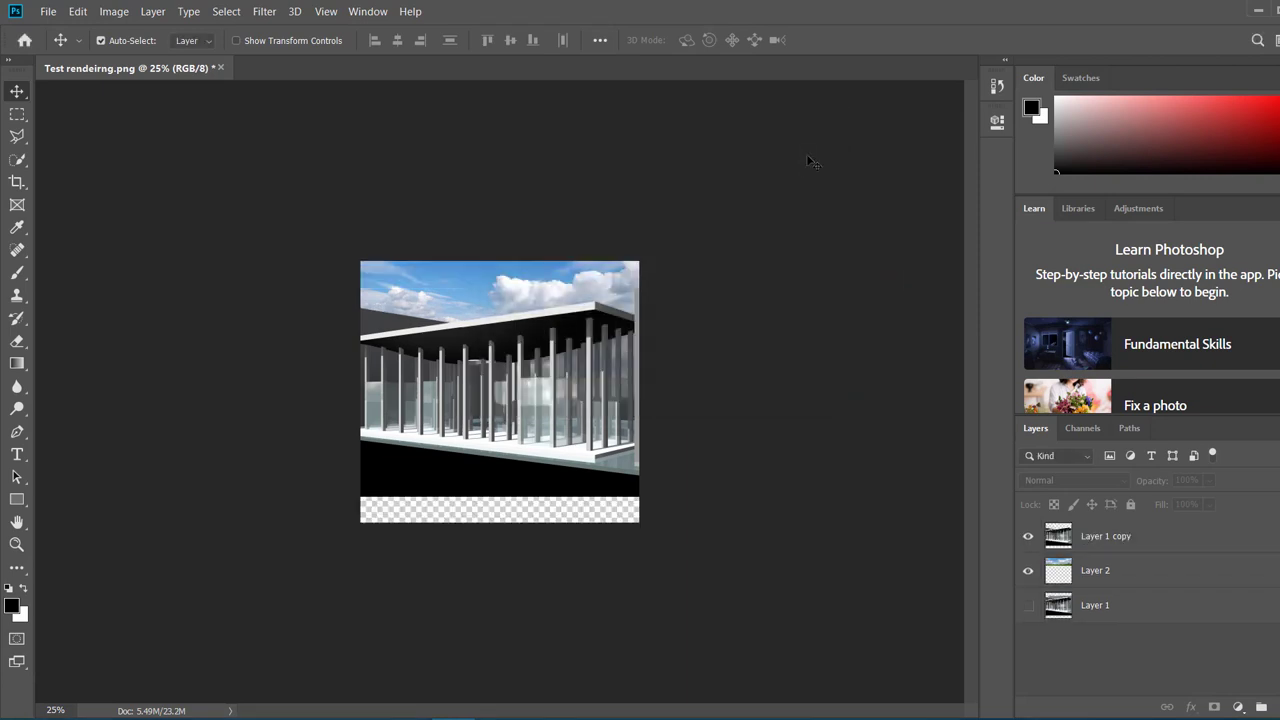
# Move the pavilion layer down to the bottom edge of the canvas and shift the sky photo down behind its roof.
pyautogui.moveTo(467, 404); pyautogui.dragTo(463, 430)
pyautogui.moveTo(452, 296); pyautogui.dragTo(449, 338)
pyautogui.click(280, 340)
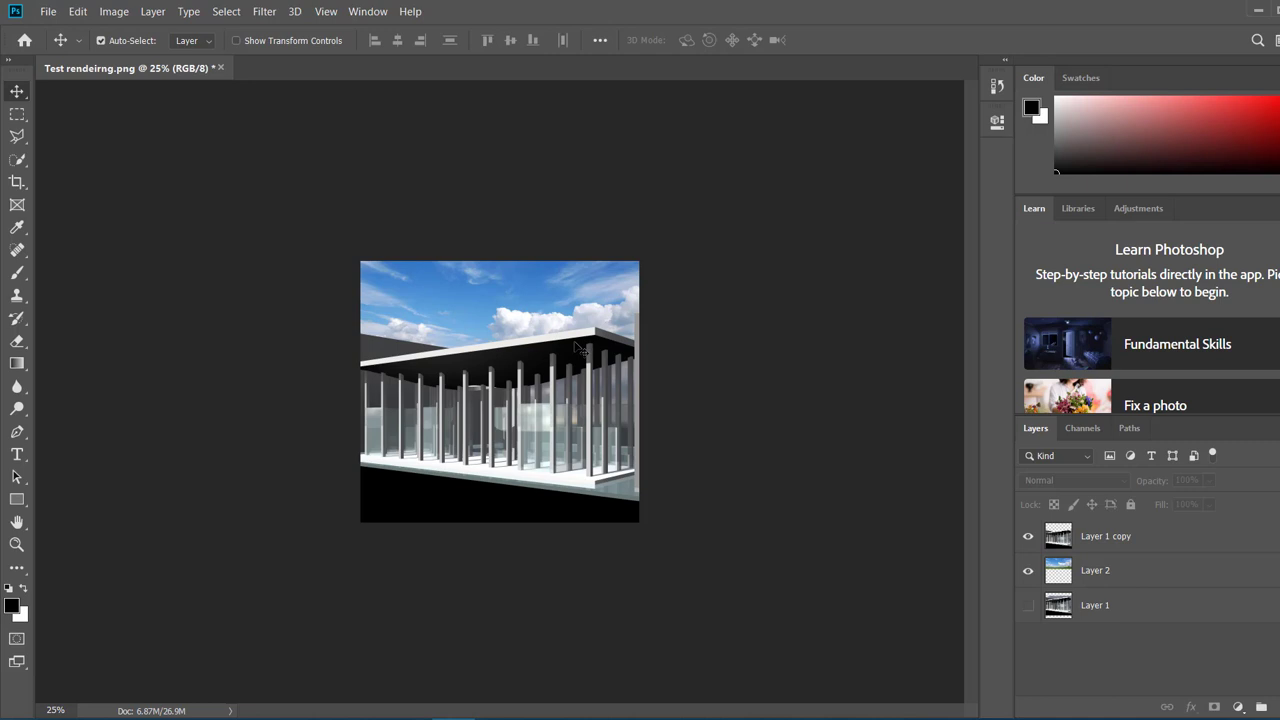
pyautogui.moveTo(503, 296)
pyautogui.mouseDown()
pyautogui.moveTo(506, 325)
pyautogui.moveTo(503, 290)
pyautogui.mouseUp()
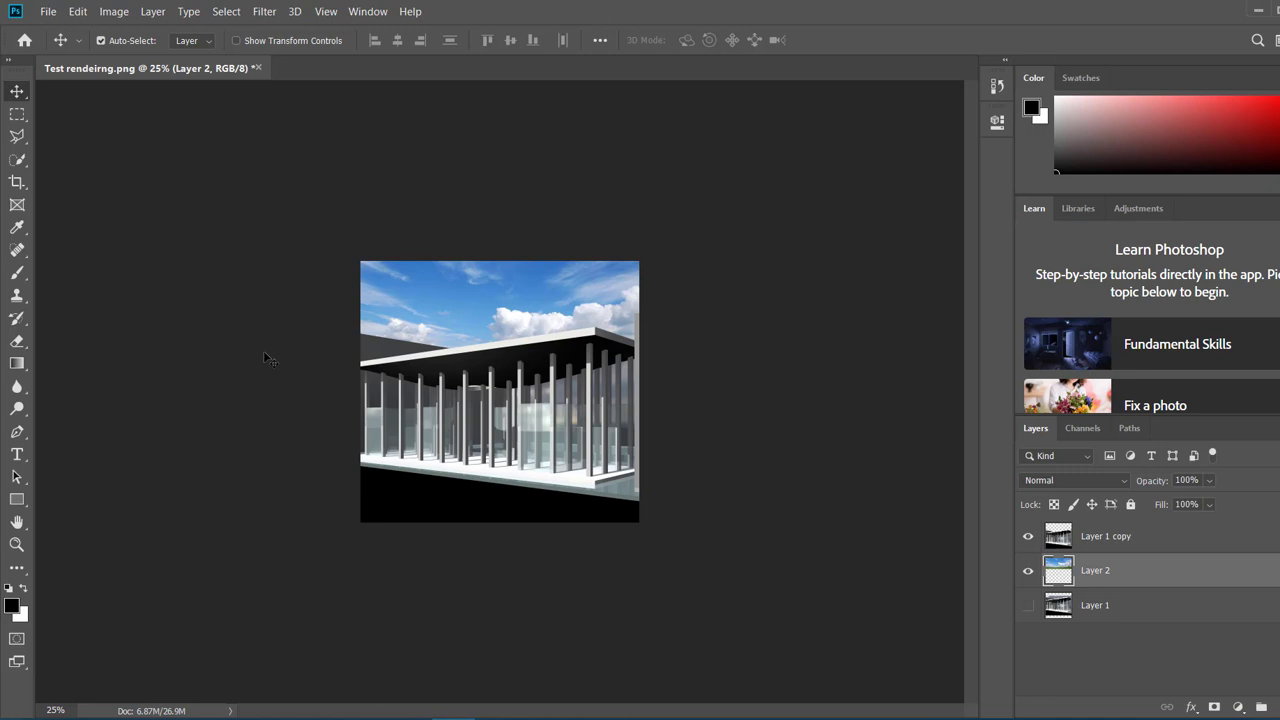
# Switch to the Chrome browser and search Google for "woman white background".
pyautogui.hotkey('alt', 'Tab')
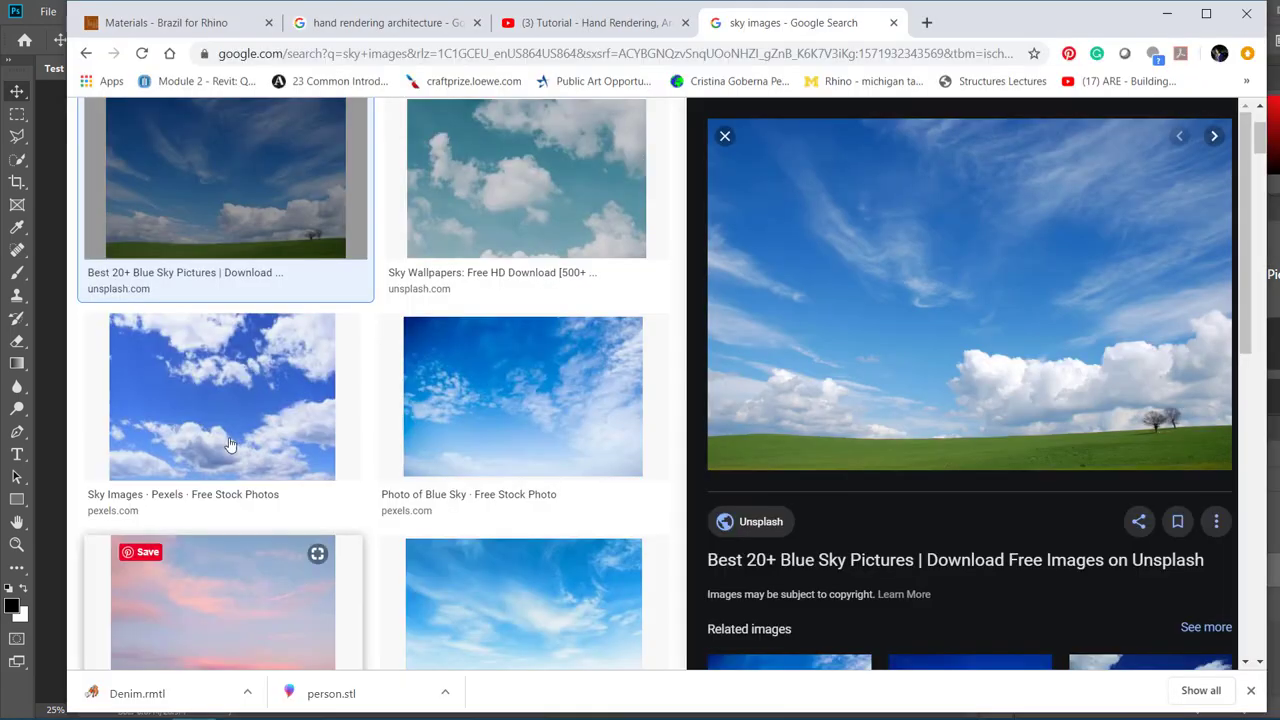
pyautogui.click(320, 53)
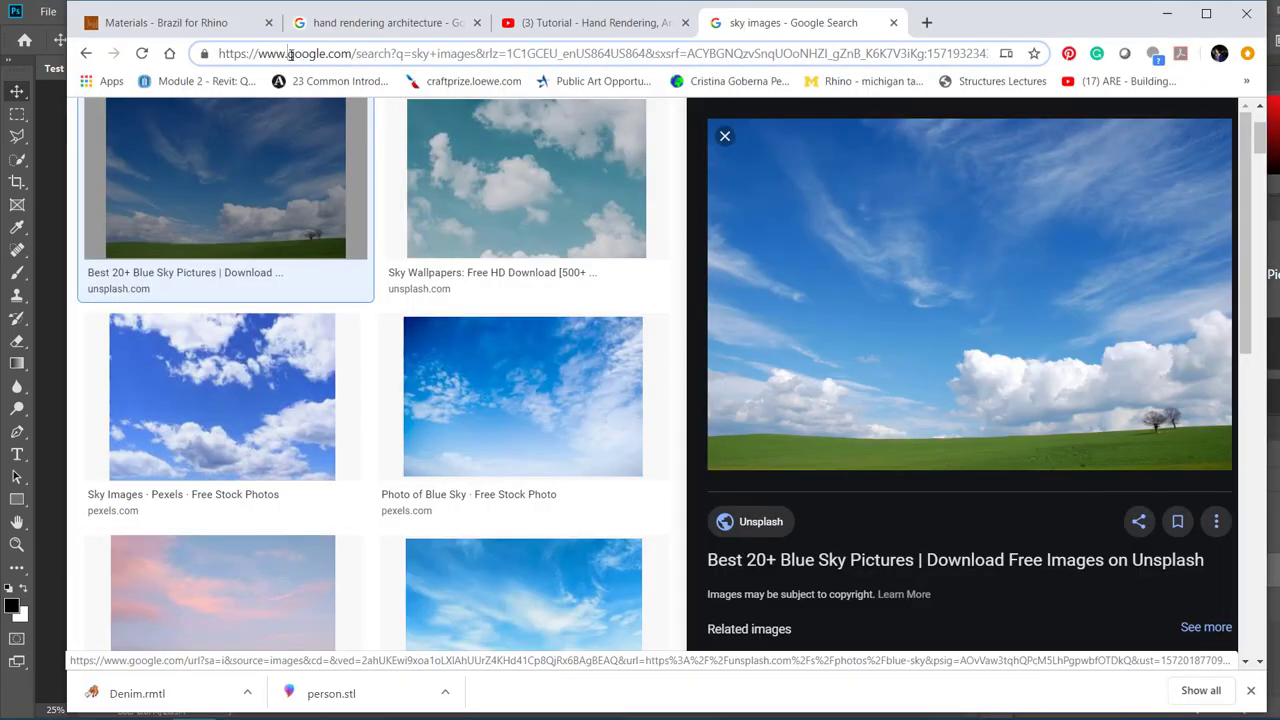
pyautogui.click(289, 53)
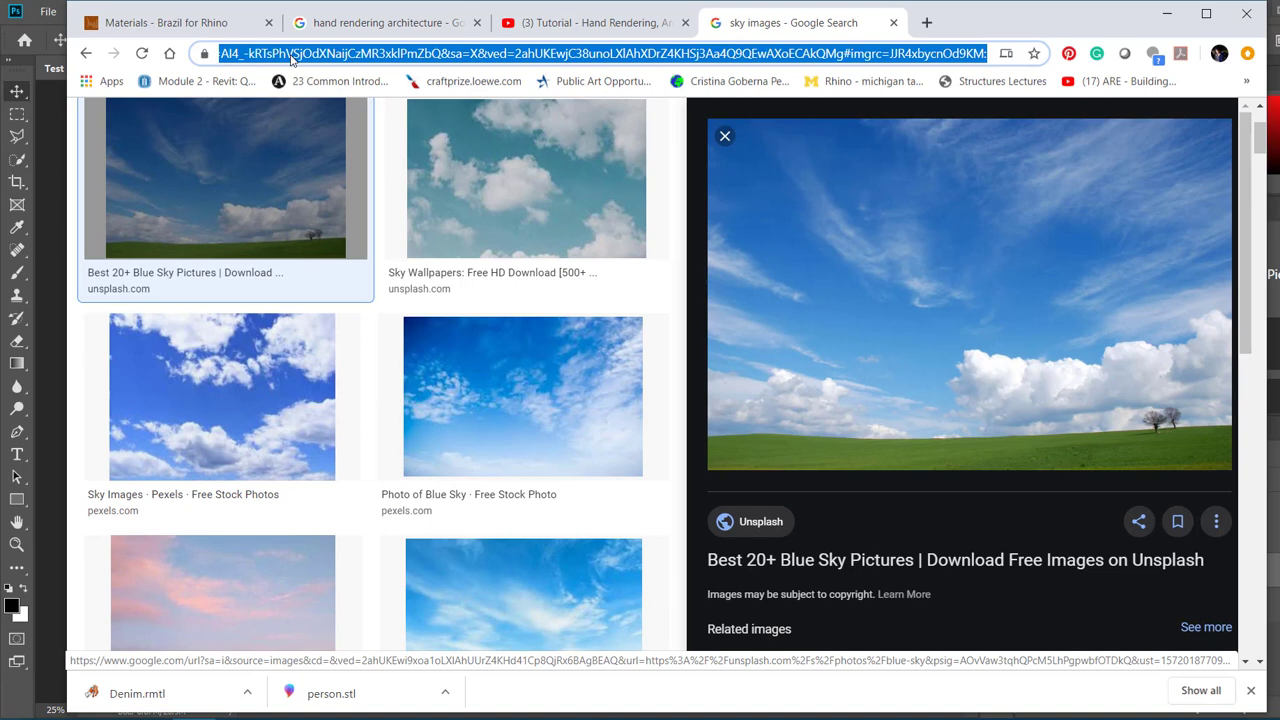
pyautogui.write('wom')
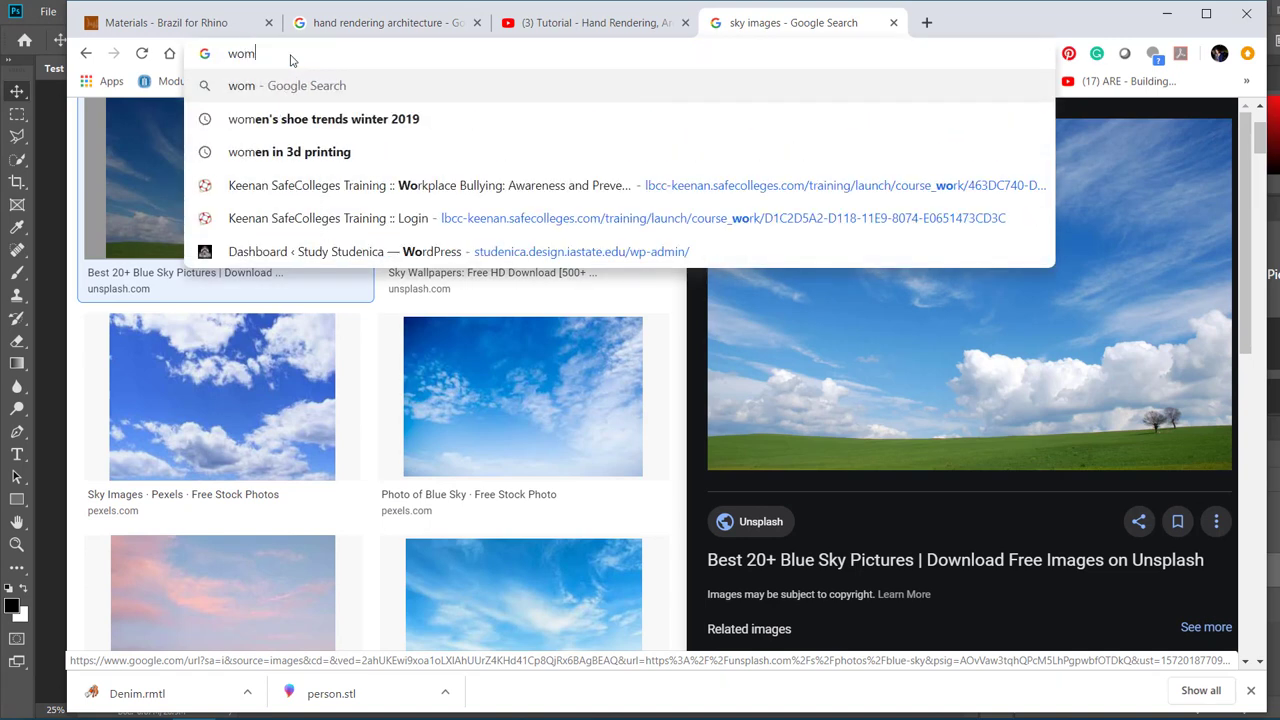
pyautogui.write('an white bac')
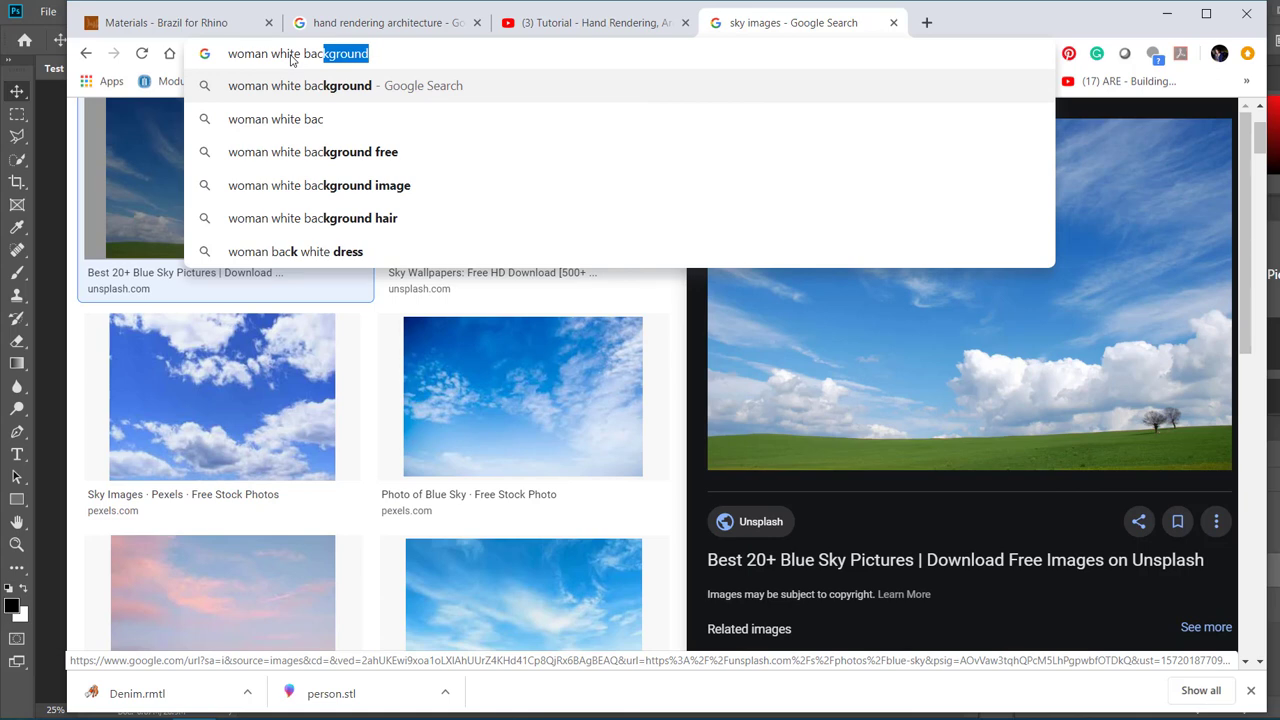
pyautogui.press('Return')
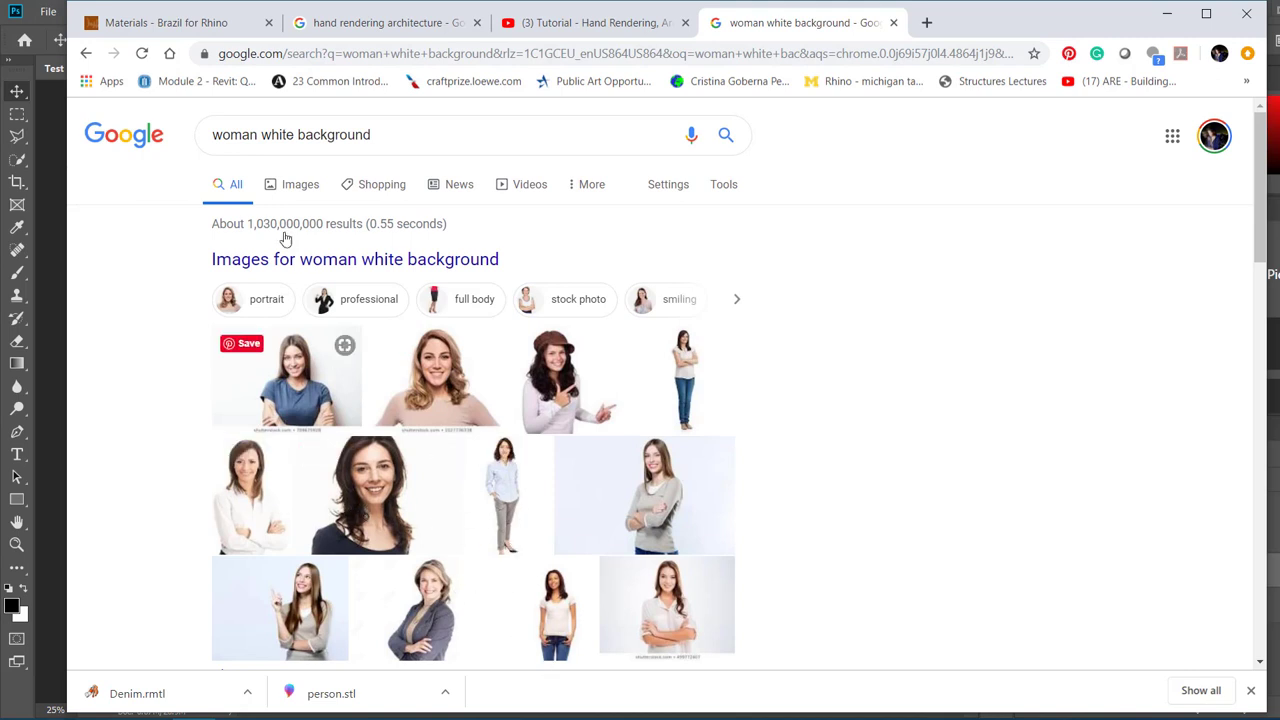
# Refine the search to "full body woman white background" and open its image results.
pyautogui.click(455, 137)
pyautogui.write('full')
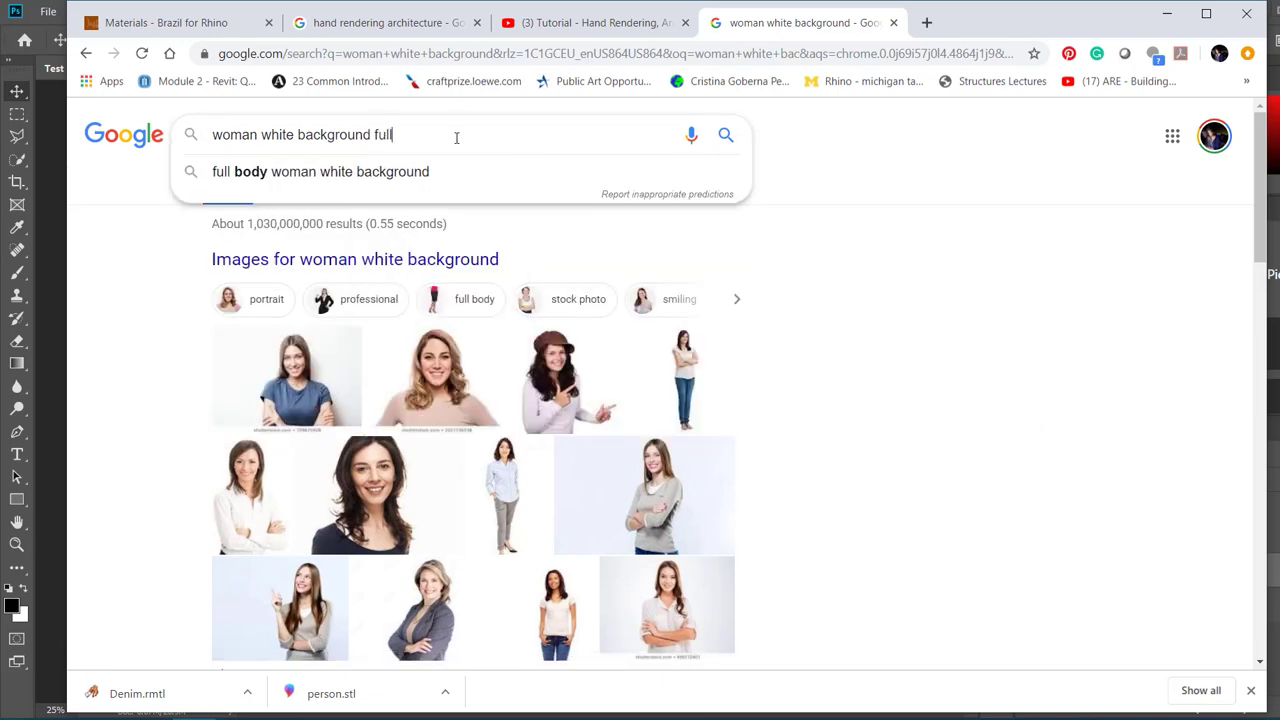
pyautogui.click(390, 176)
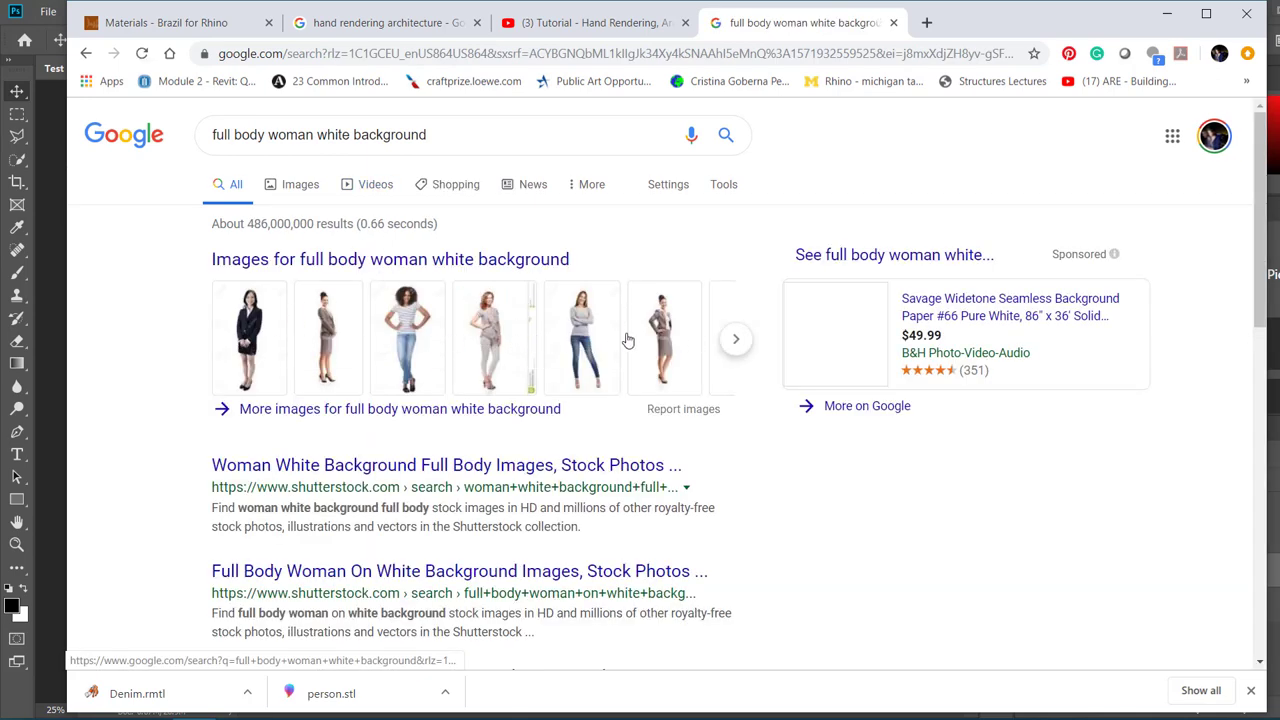
pyautogui.click(287, 260)
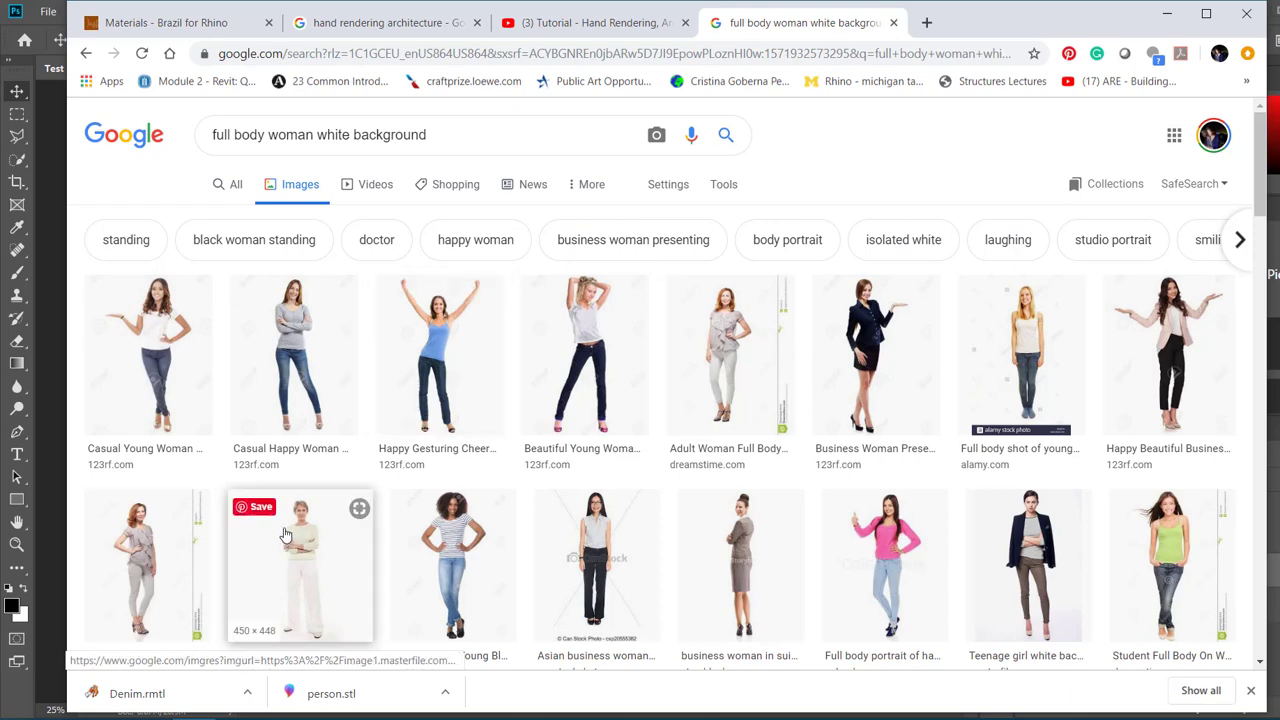
# Open the Masterfile photo of the standing teenage girl in a dark jacket from the image results and copy it.
pyautogui.click(455, 338)
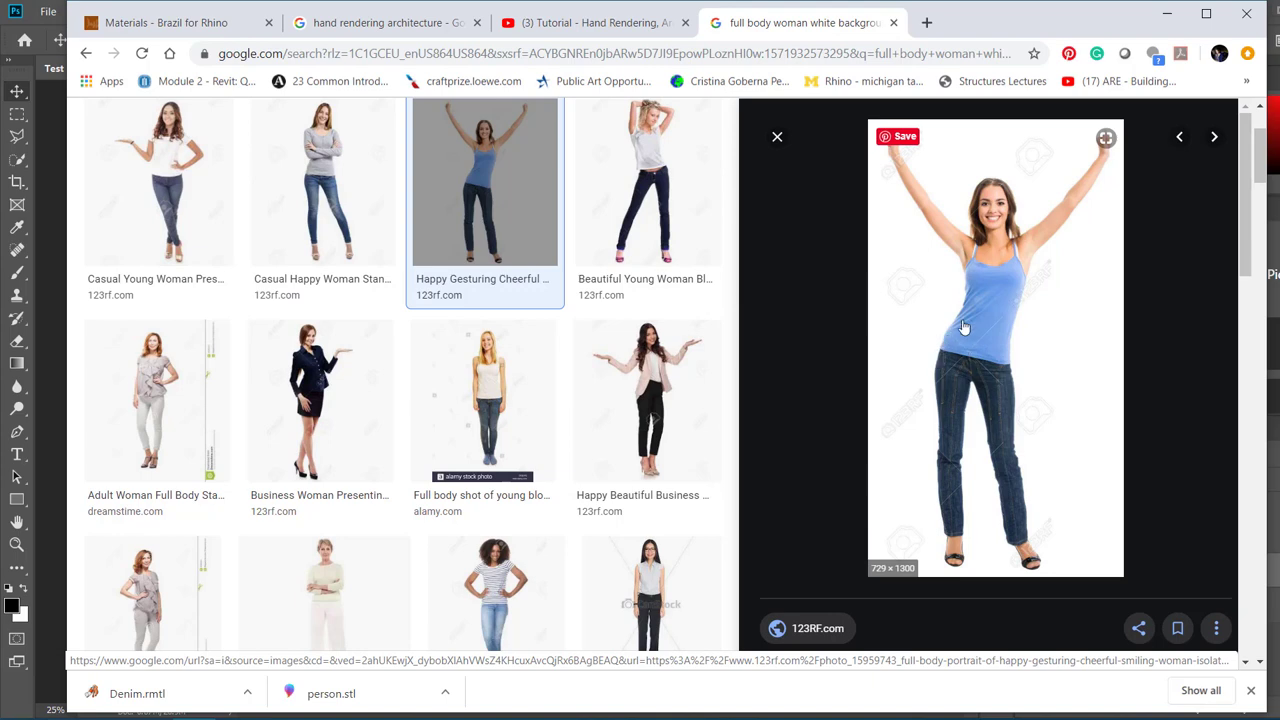
pyautogui.scroll(-3, 620, 398)
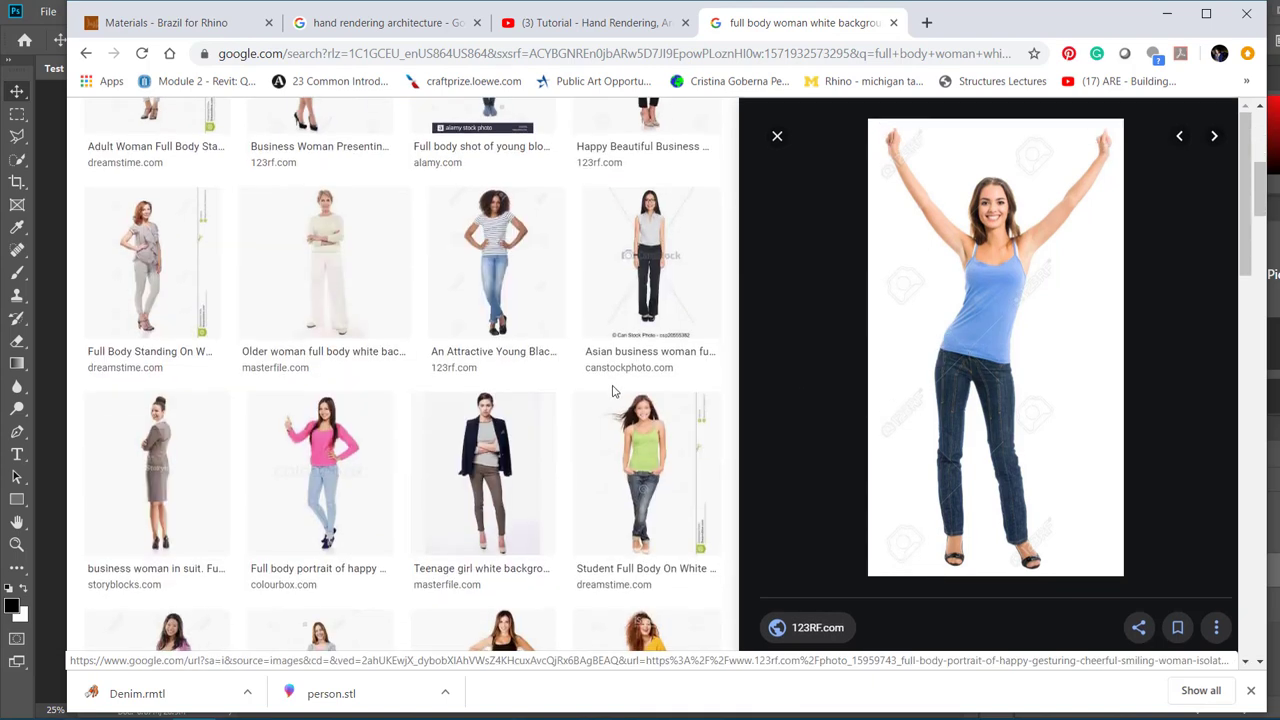
pyautogui.click(462, 482)
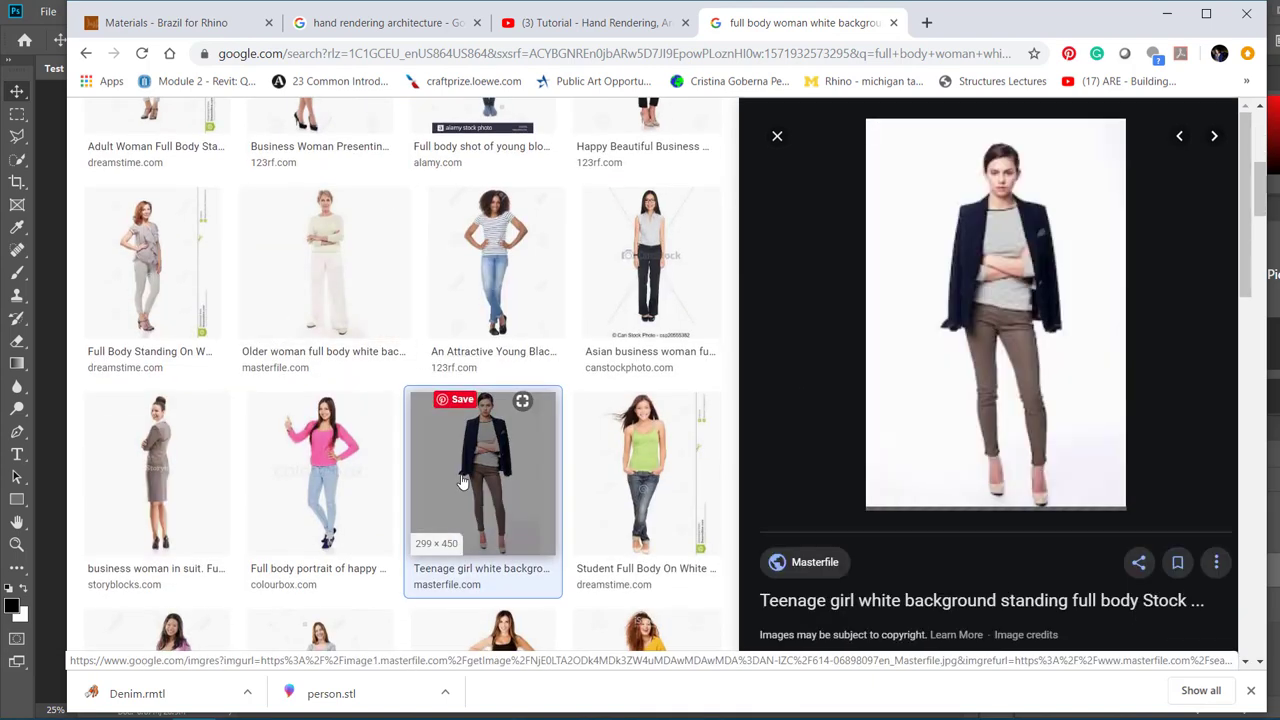
pyautogui.rightClick(1024, 283)
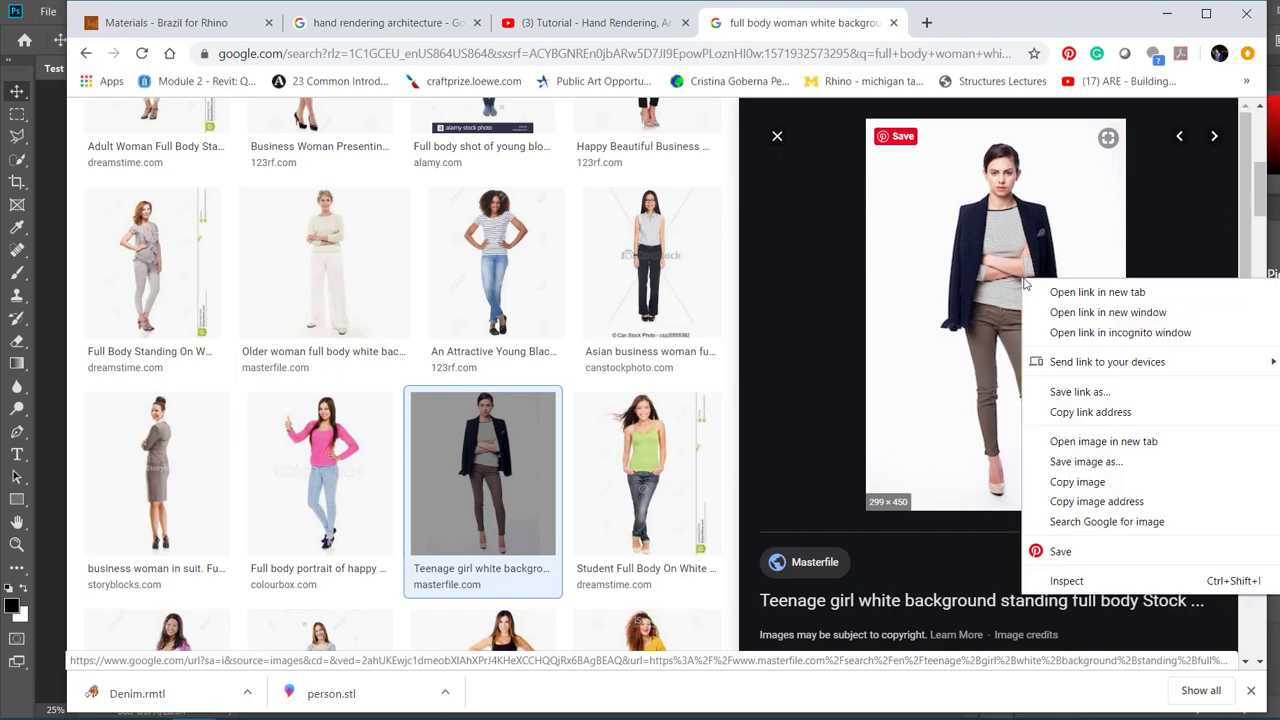
pyautogui.click(1109, 483)
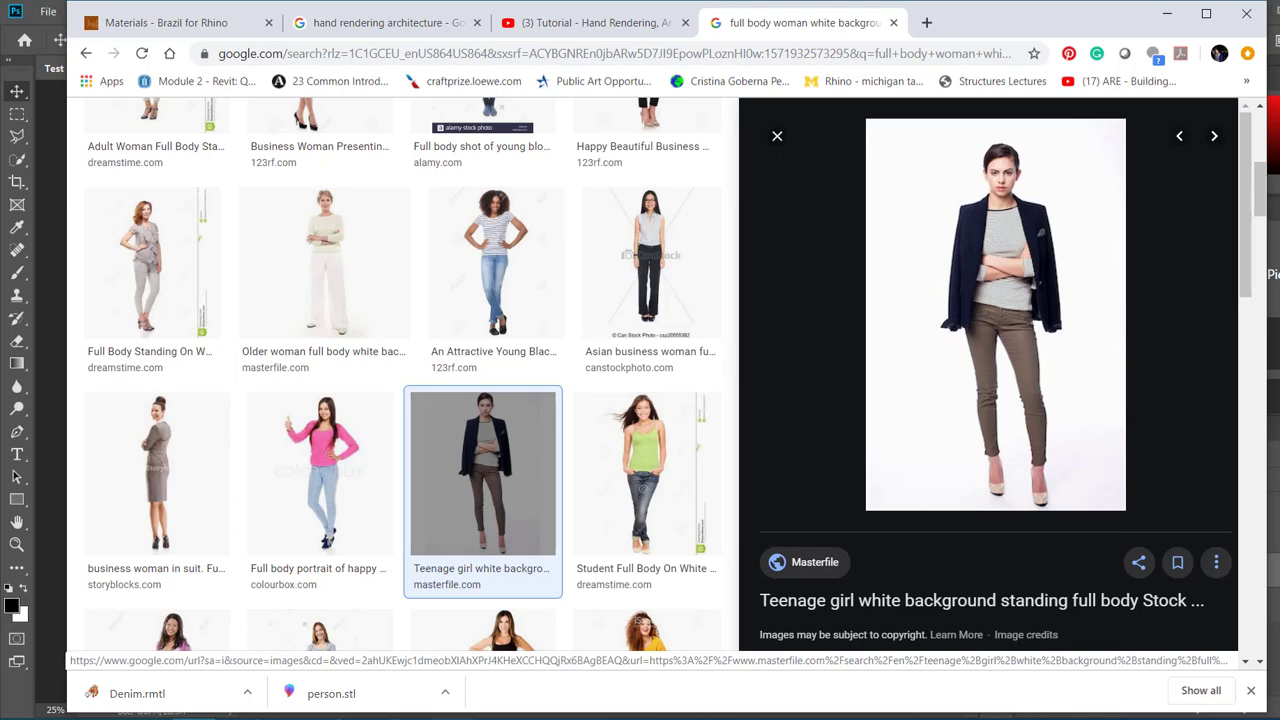
# Switch back to Photoshop and start a new document for the copied figure photo.
pyautogui.moveTo(453, 717)
pyautogui.click(430, 665)
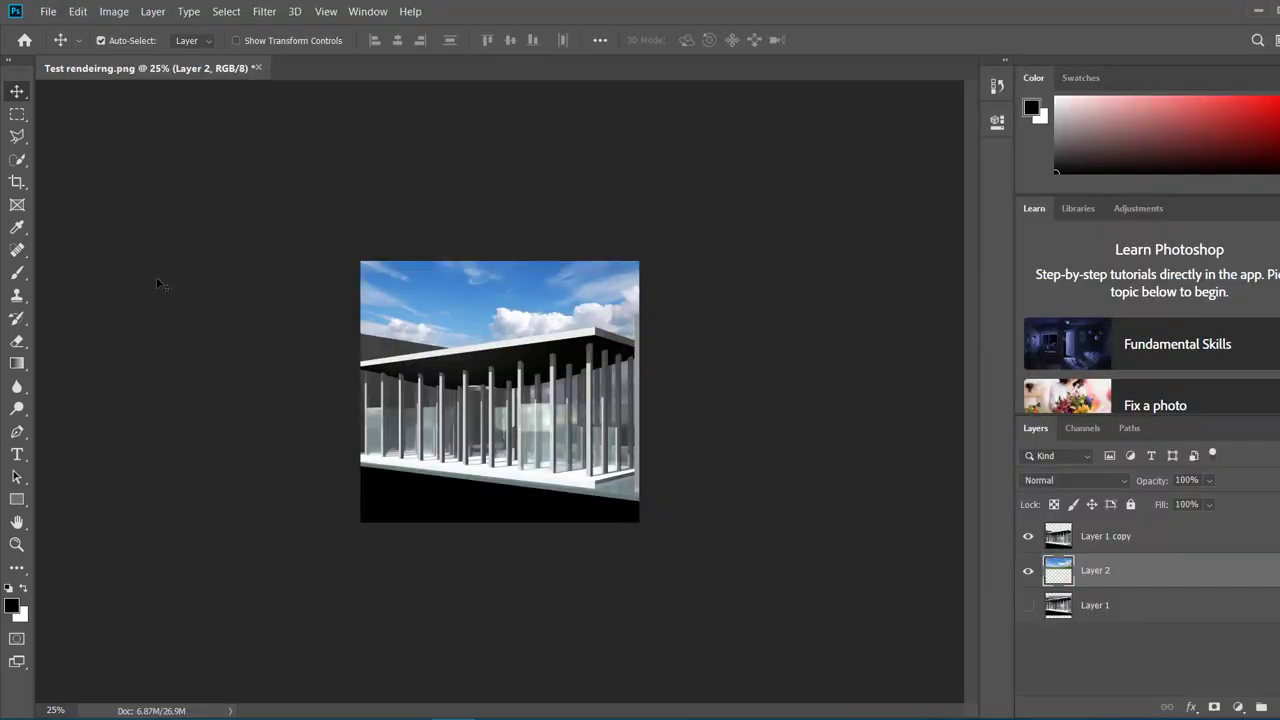
pyautogui.click(48, 11)
pyautogui.click(62, 29)
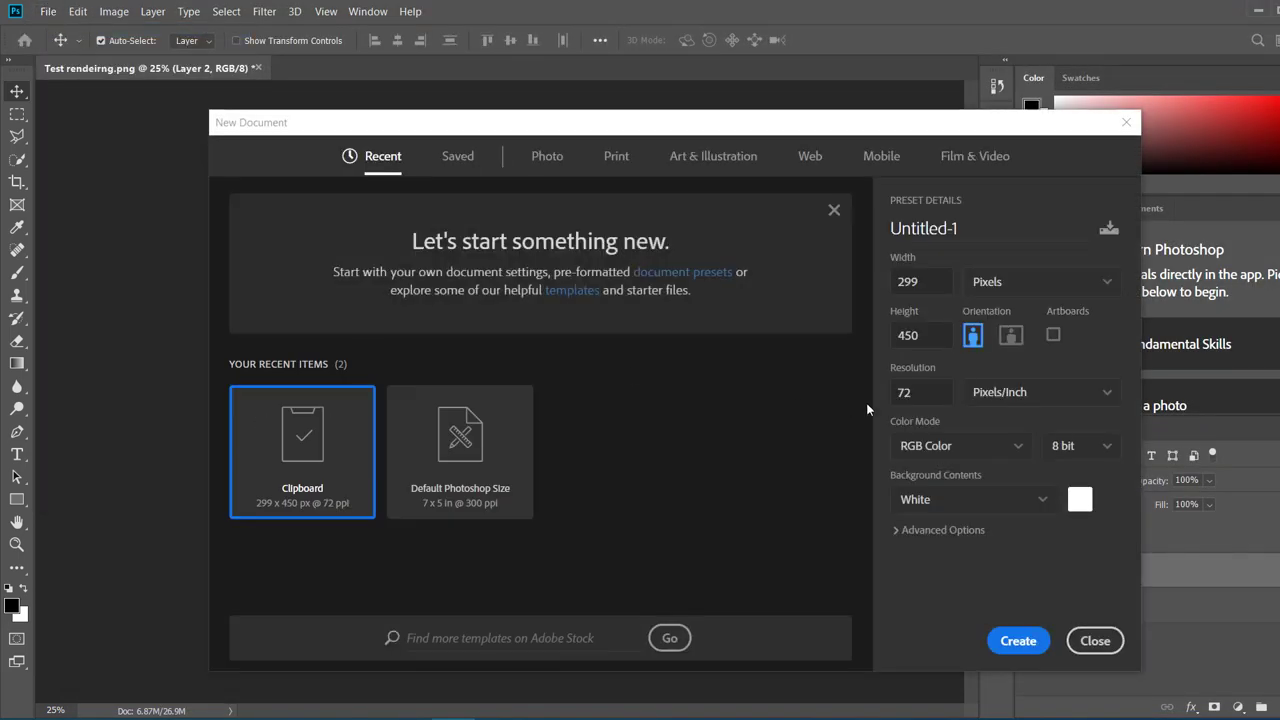
# Create a 299 x 450 px document at 72 ppi and paste the copied photo of the woman into it.
pyautogui.click(1018, 641)
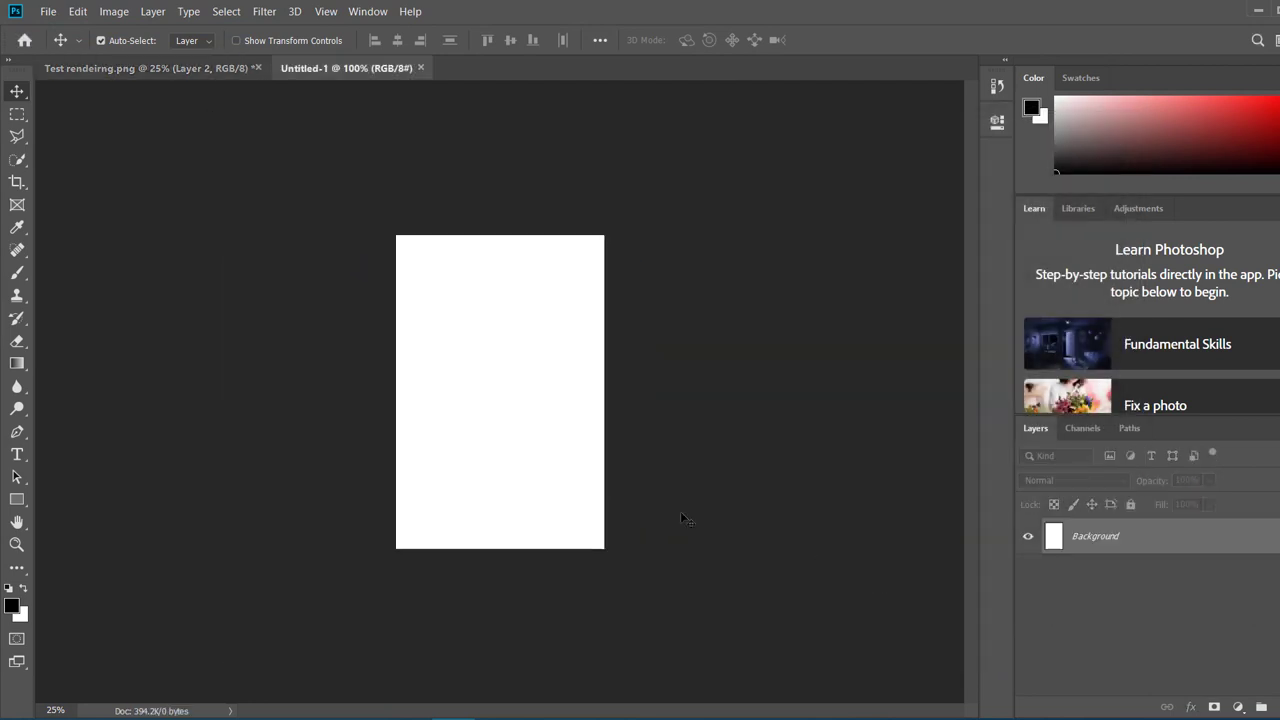
pyautogui.hotkey('ctrl', 'v')
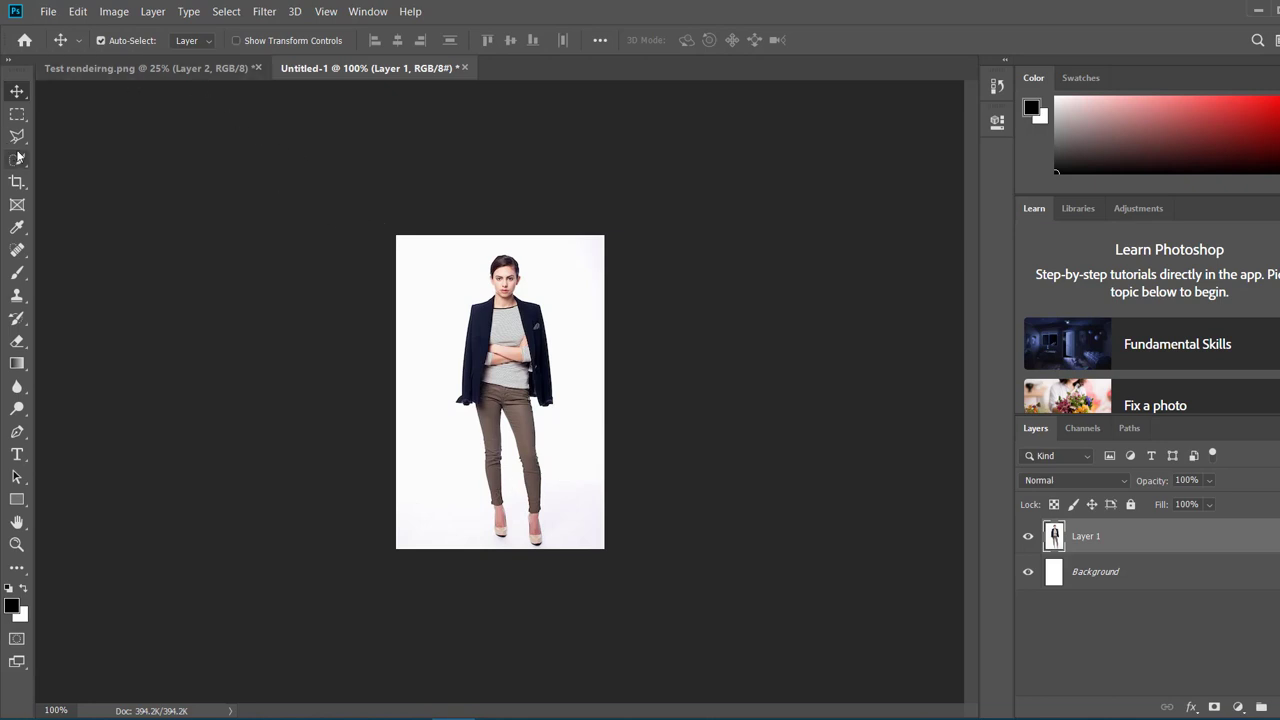
# Hide the Background layer and delete the white backdrop around the woman on Layer 1 using the Magic Wand Tool.
pyautogui.click(1028, 571)
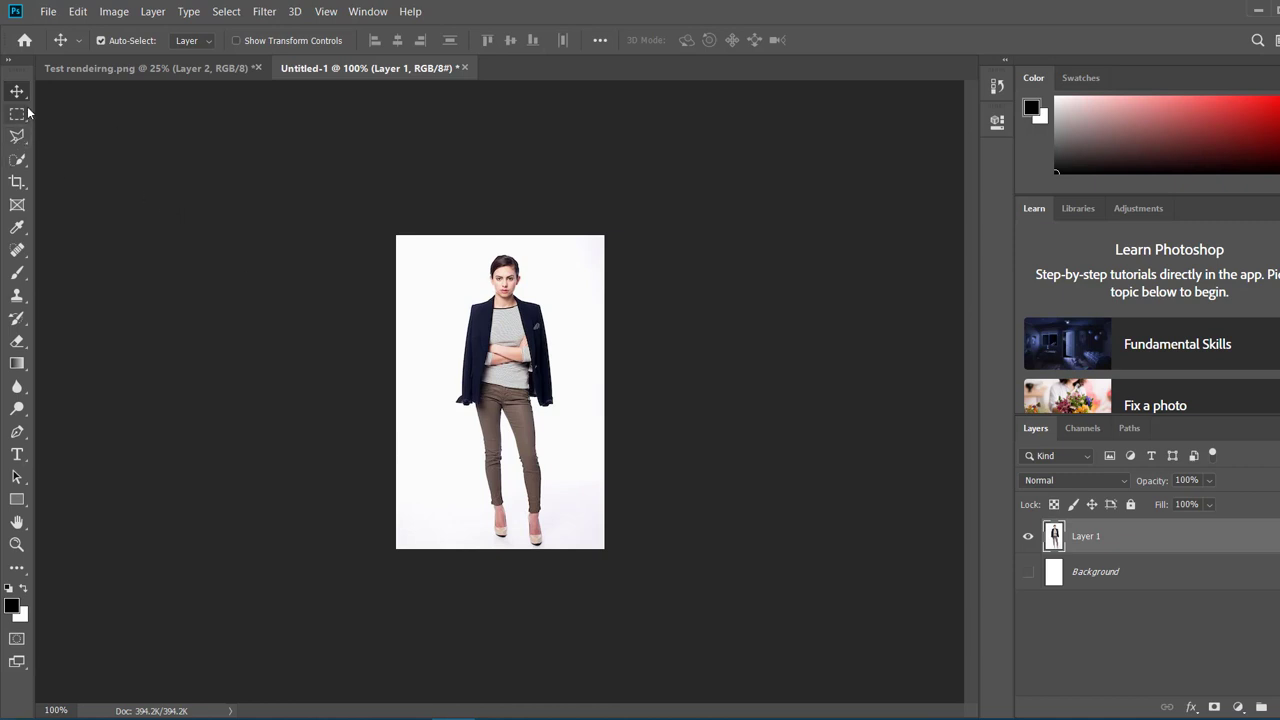
pyautogui.click(20, 162)
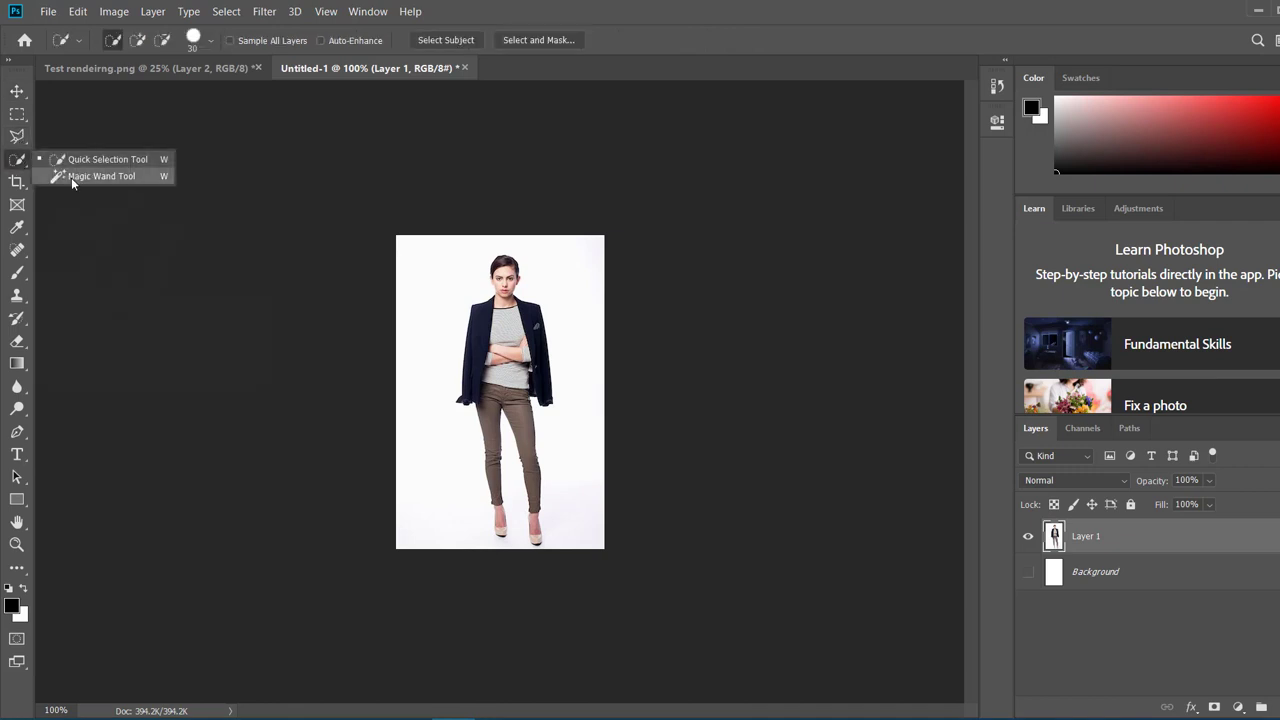
pyautogui.click(100, 176)
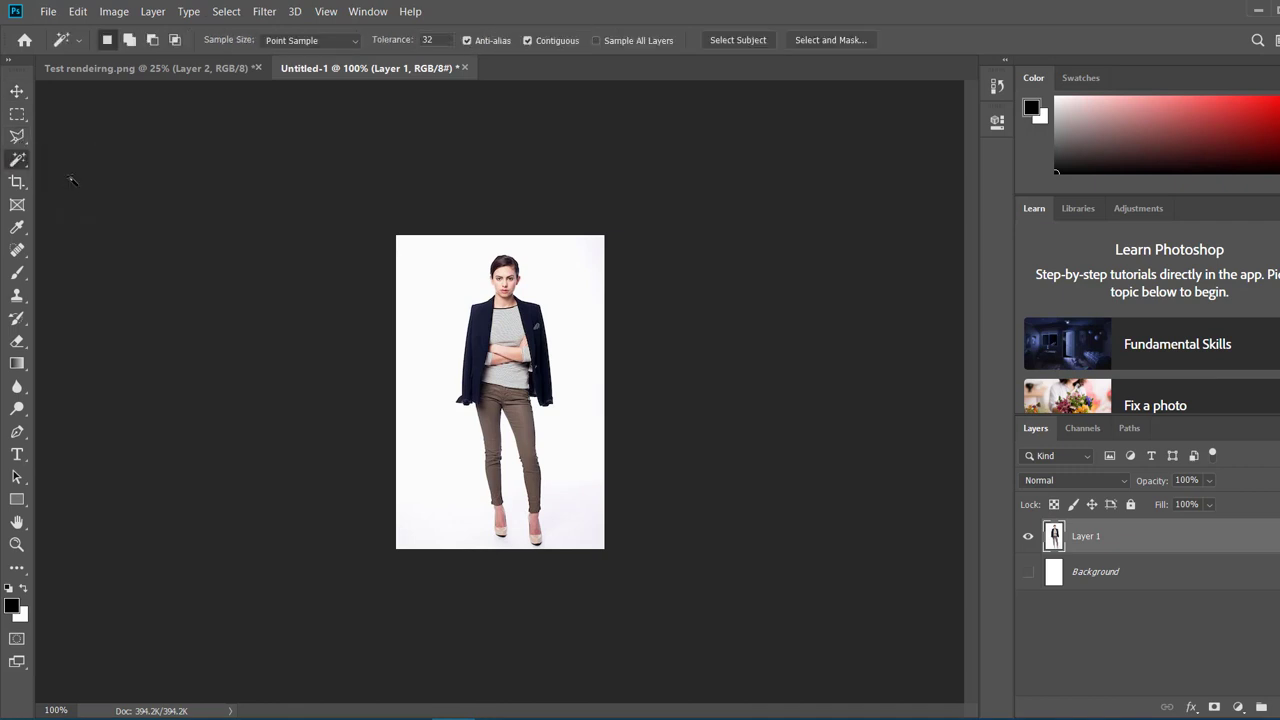
pyautogui.click(20, 162)
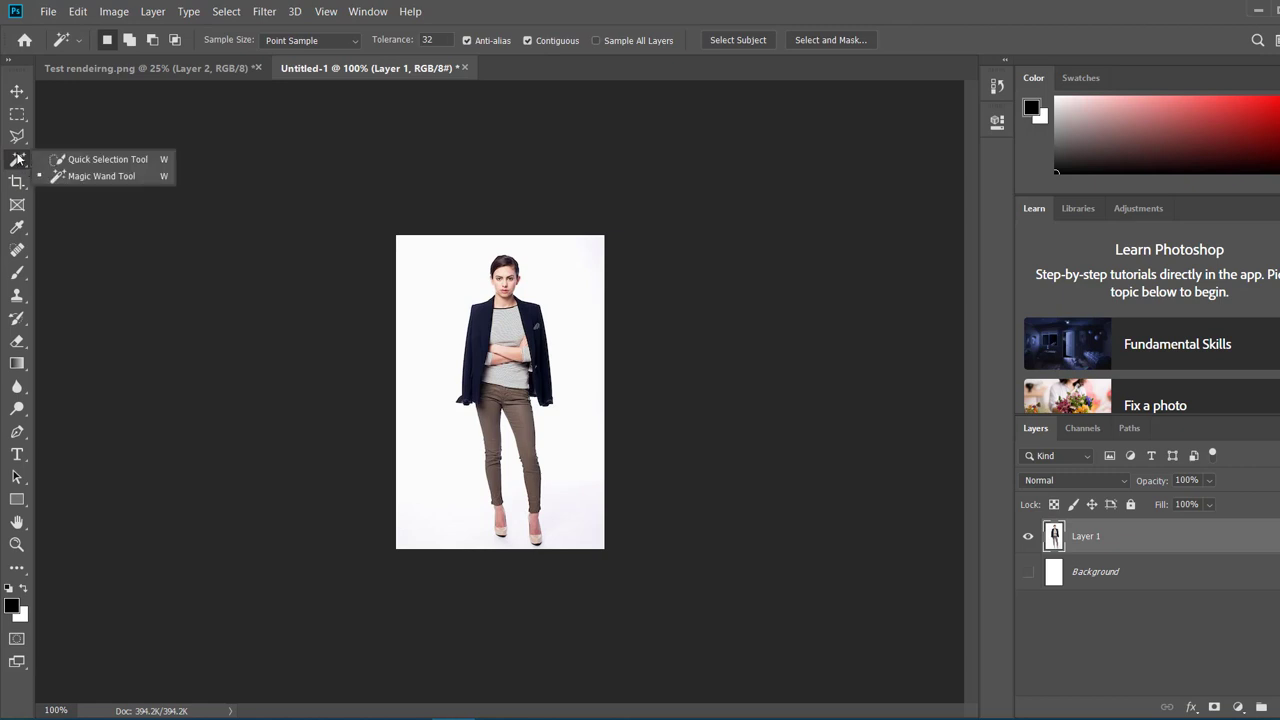
pyautogui.click(18, 159)
pyautogui.click(20, 160)
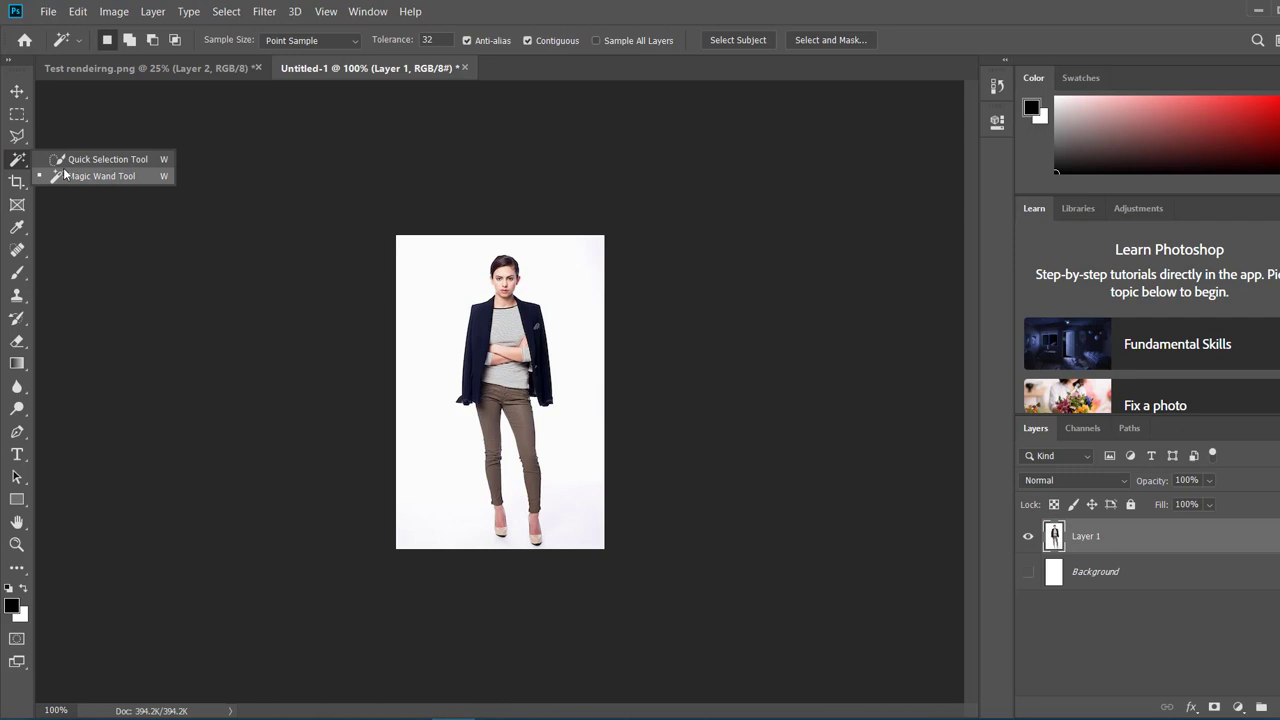
pyautogui.click(64, 175)
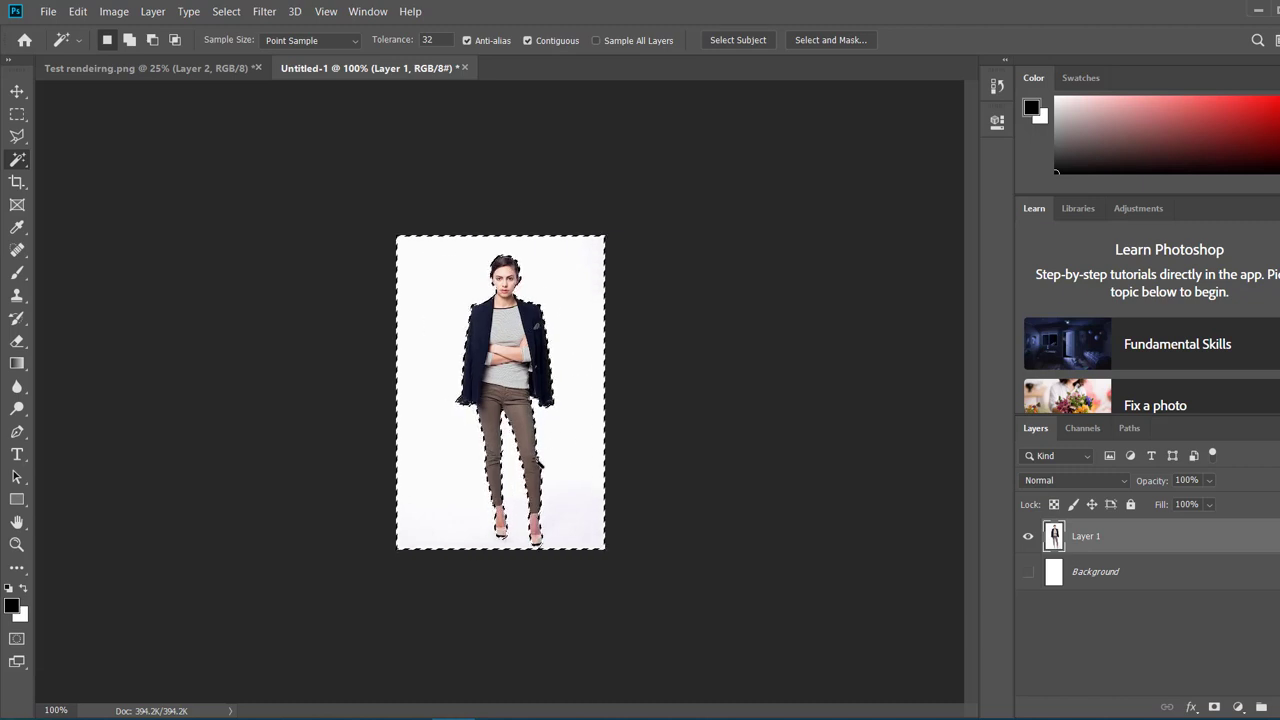
pyautogui.press('Delete')
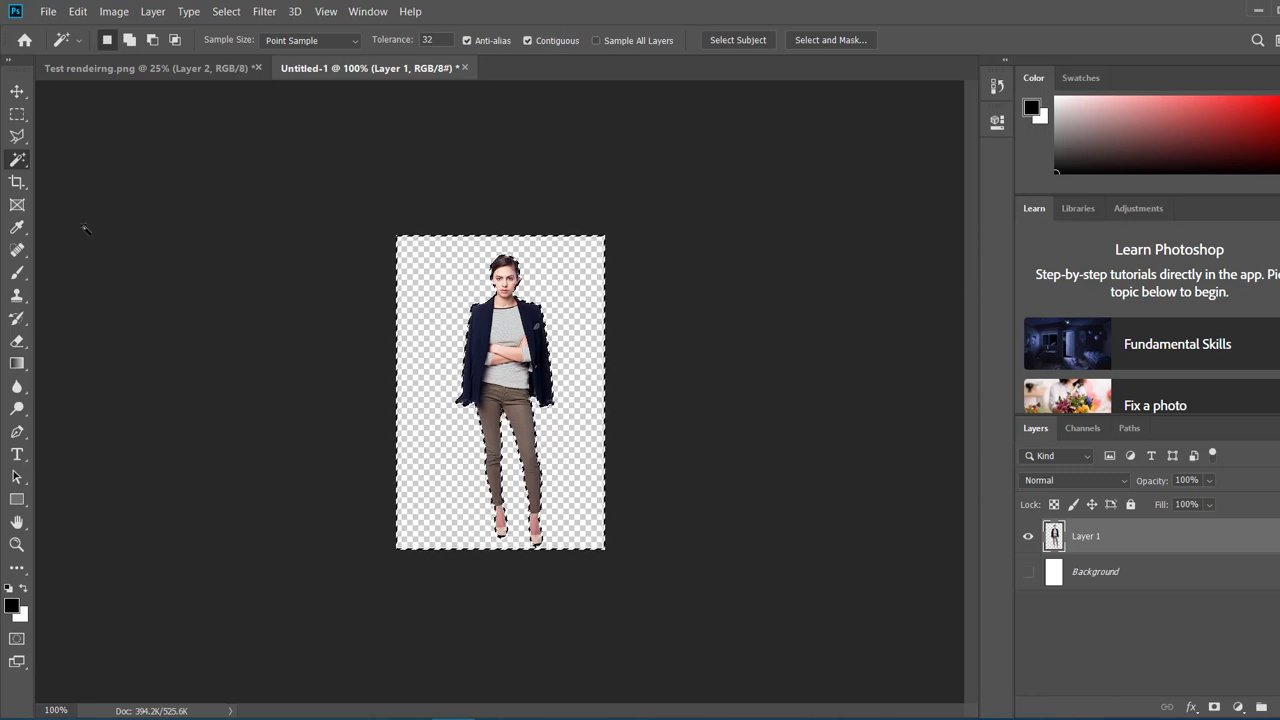
# Outline the jacket half beside the viewer's left edge of the shirt with the Polygonal Lasso, delete it, and clear the selection.
pyautogui.click(17, 136)
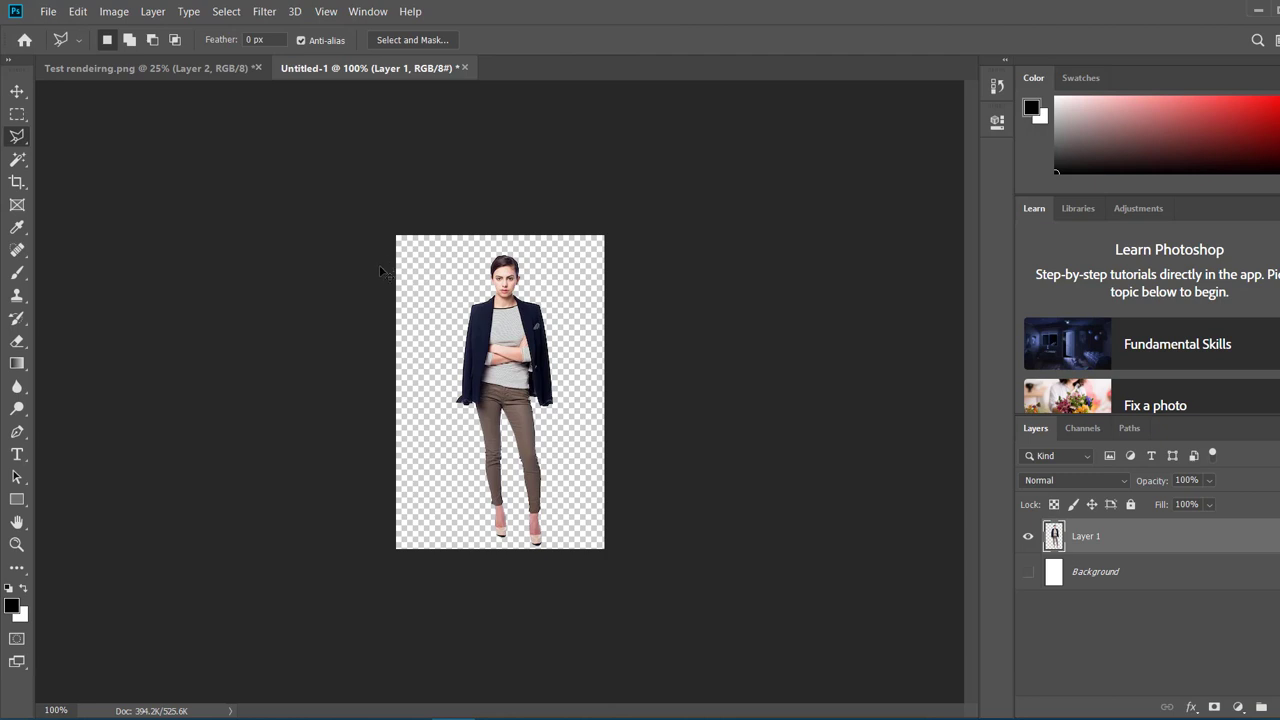
pyautogui.keyDown('alt'); pyautogui.scroll(17, 380, 269); pyautogui.keyUp('alt')
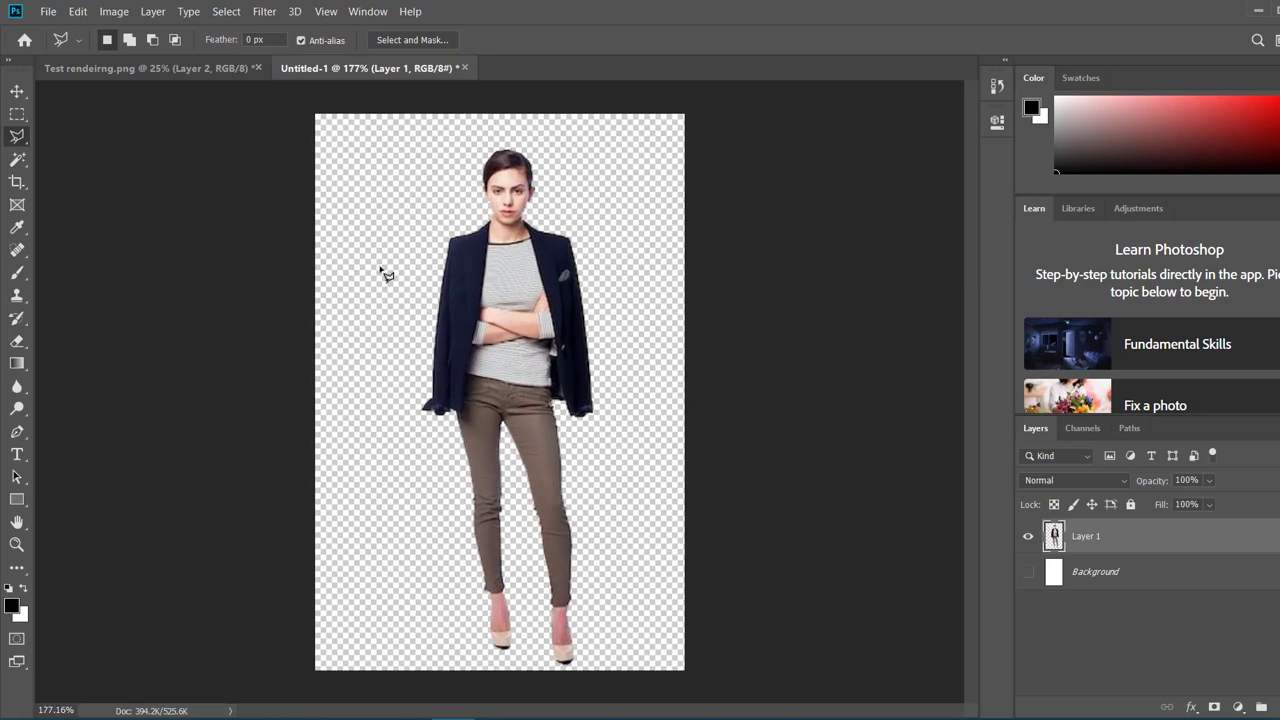
pyautogui.keyDown('alt'); pyautogui.scroll(3, 382, 271); pyautogui.keyUp('alt')
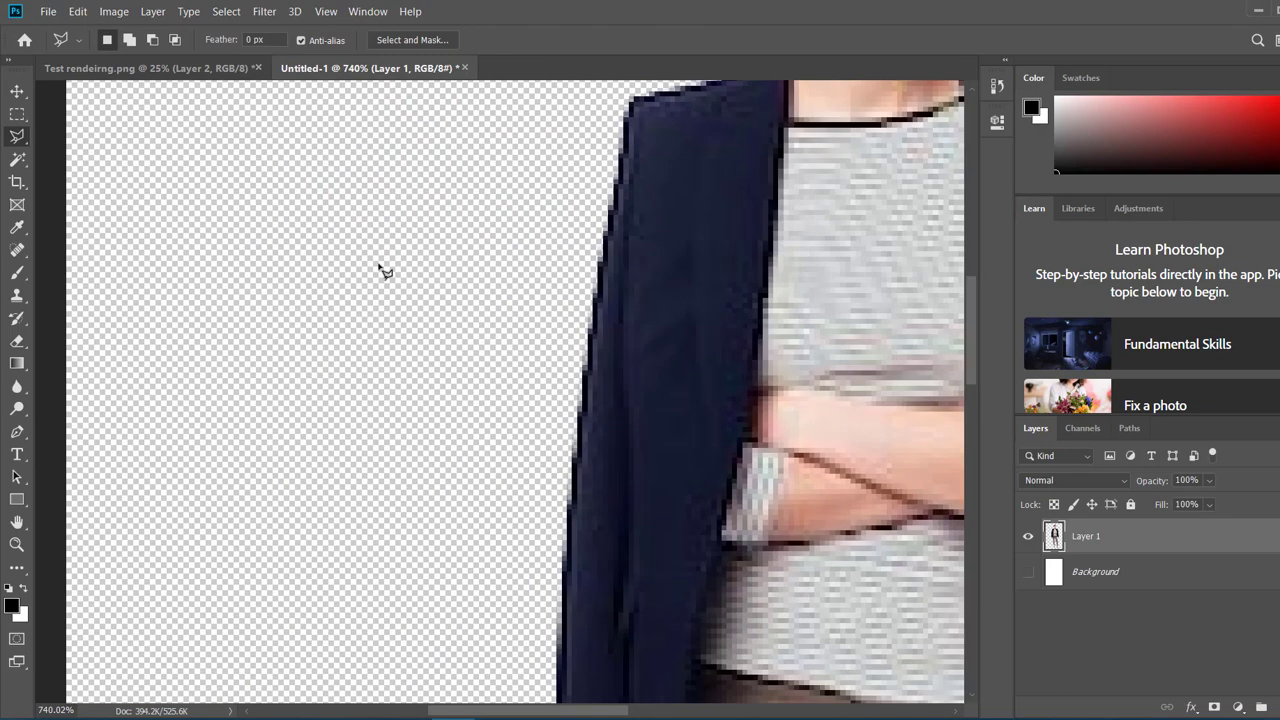
pyautogui.keyDown('alt'); pyautogui.scroll(-6, 382, 271); pyautogui.keyUp('alt')
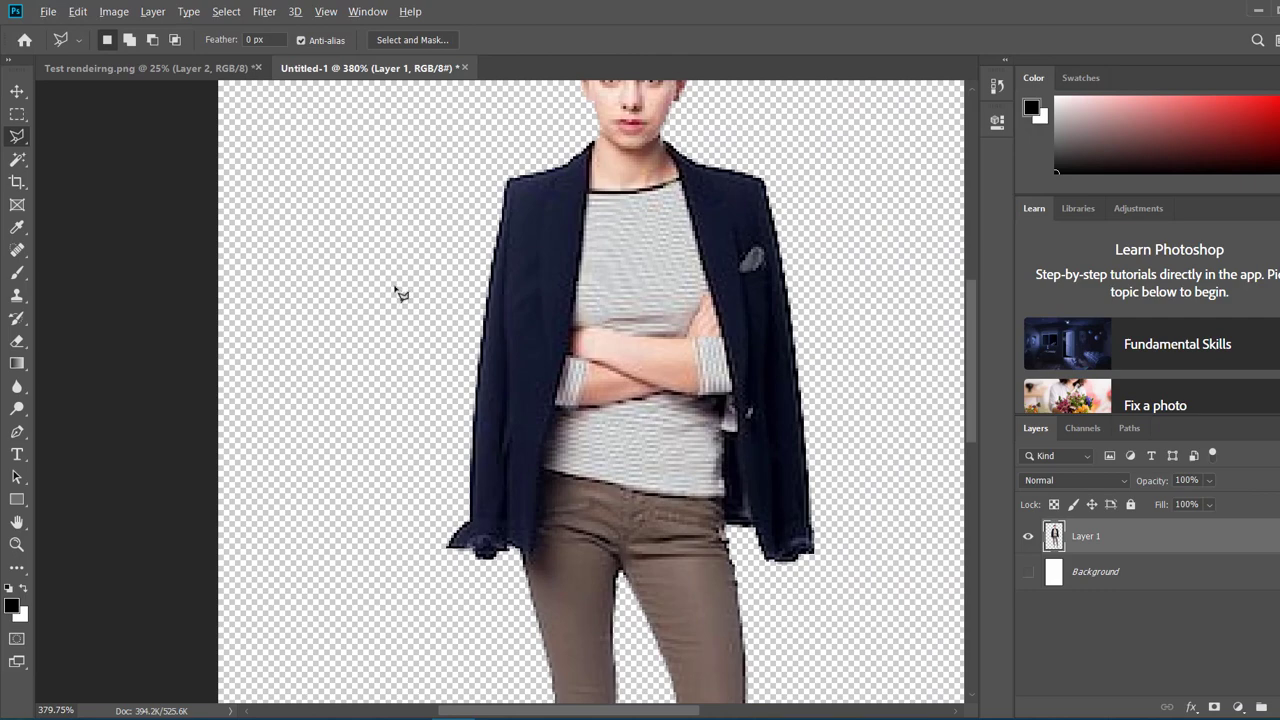
pyautogui.keyDown('alt'); pyautogui.scroll(4, 394, 290); pyautogui.keyUp('alt')
pyautogui.keyDown('alt'); pyautogui.scroll(-5, 394, 290); pyautogui.keyUp('alt')
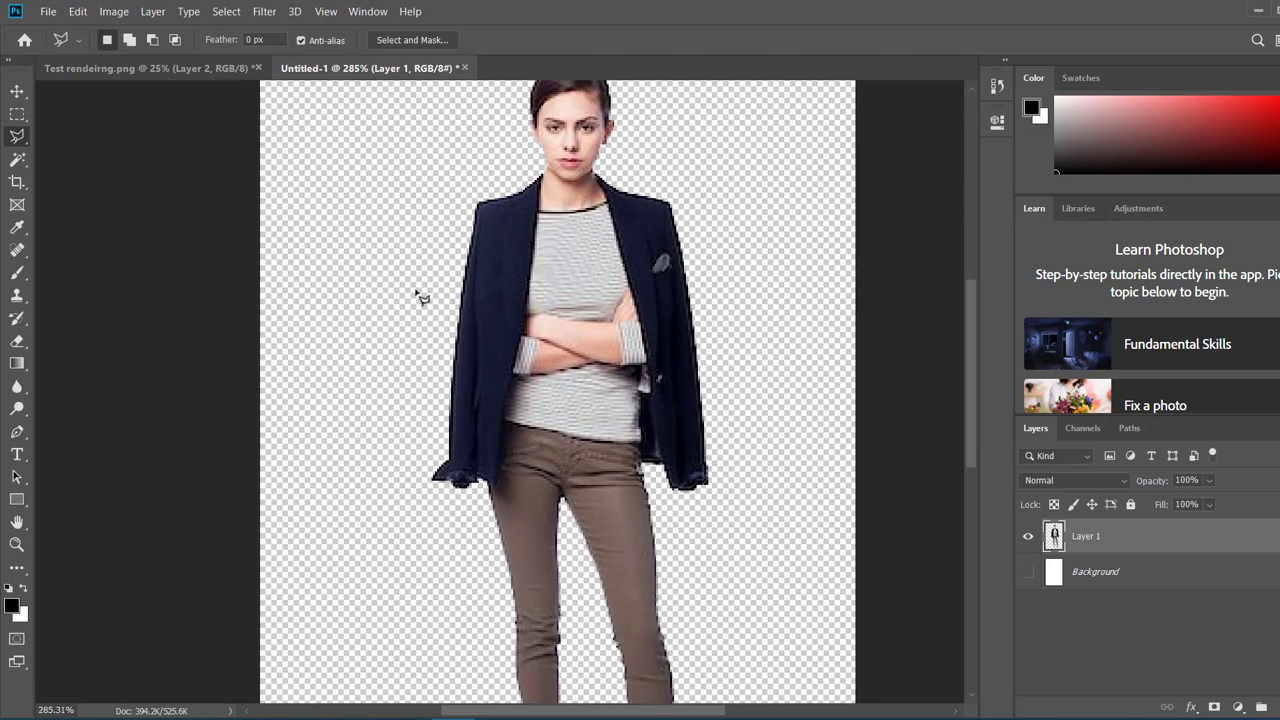
pyautogui.keyDown('alt'); pyautogui.scroll(4, 417, 293); pyautogui.keyUp('alt')
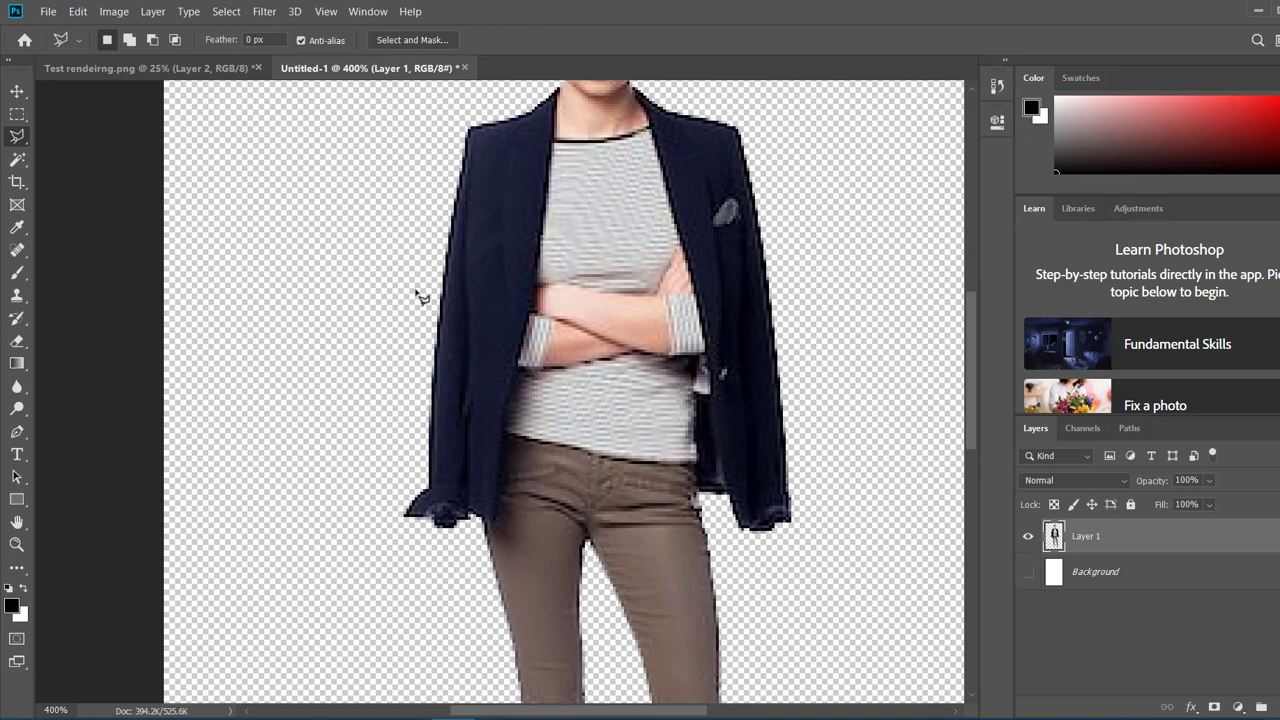
pyautogui.keyDown('alt'); pyautogui.scroll(-2, 417, 293); pyautogui.keyUp('alt')
pyautogui.keyDown('alt'); pyautogui.scroll(-1, 419, 295); pyautogui.keyUp('alt')
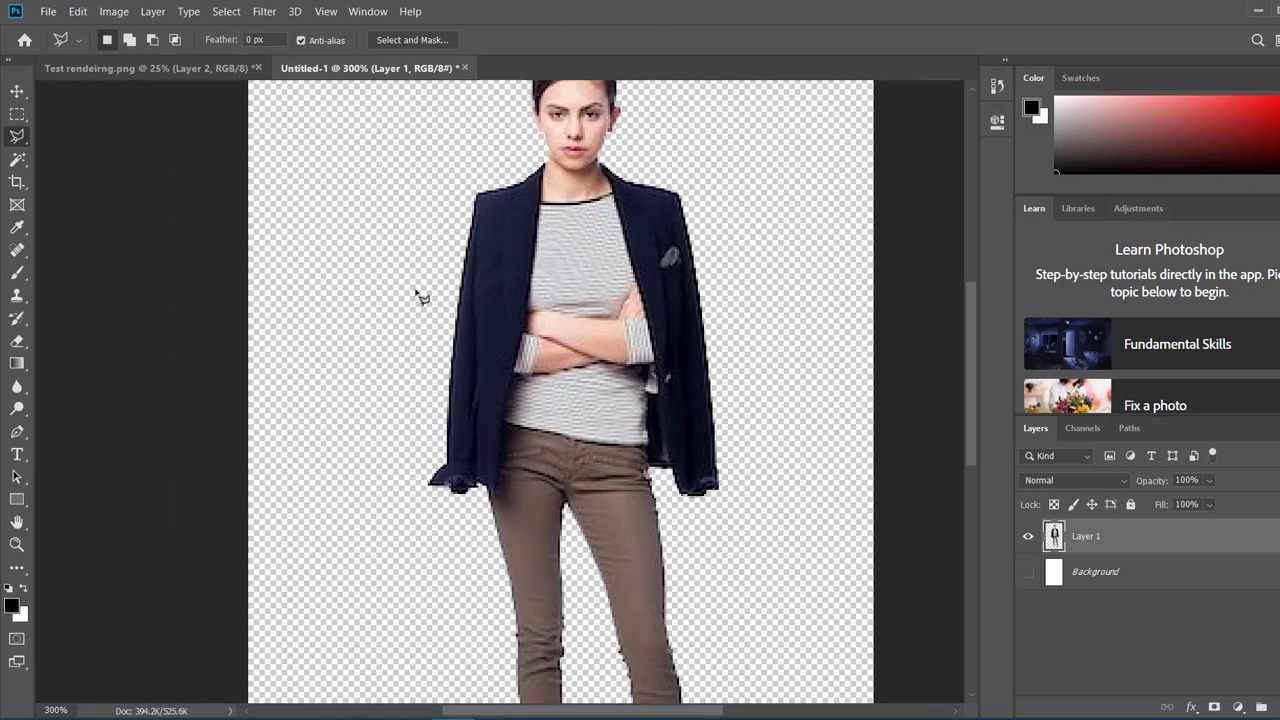
pyautogui.scroll(2, 419, 295)
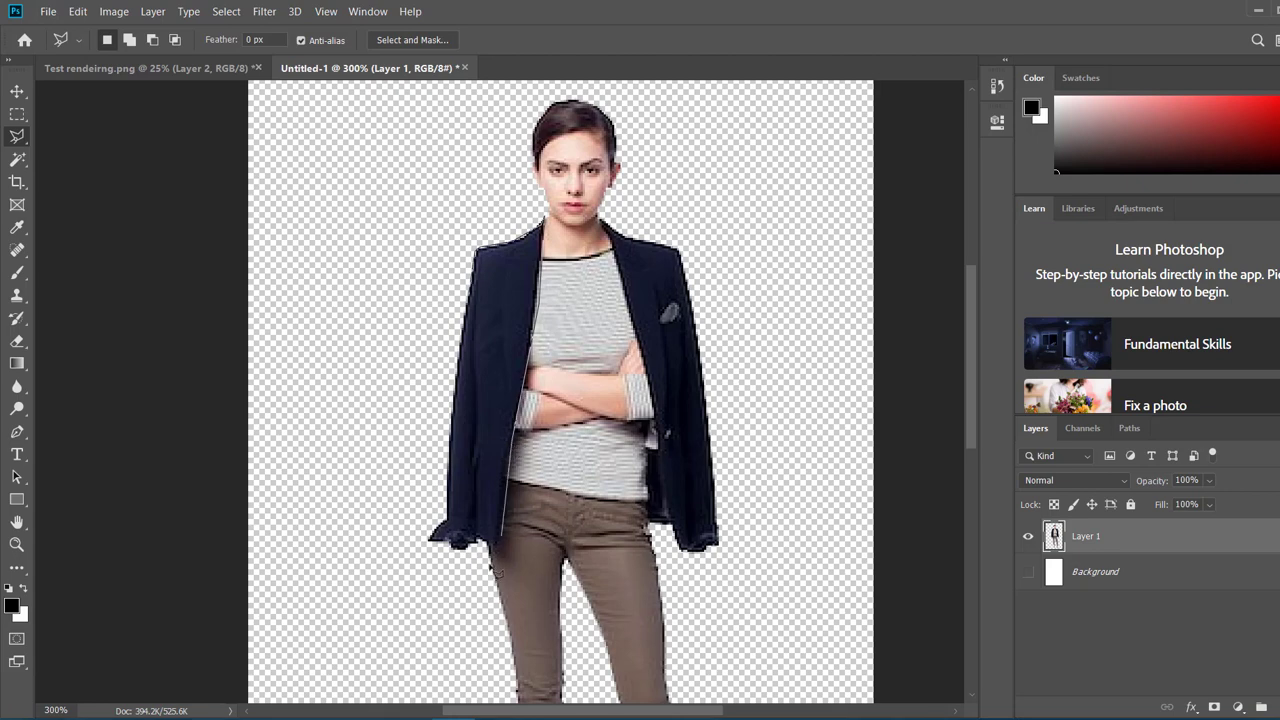
pyautogui.click(444, 576)
pyautogui.click(380, 553)
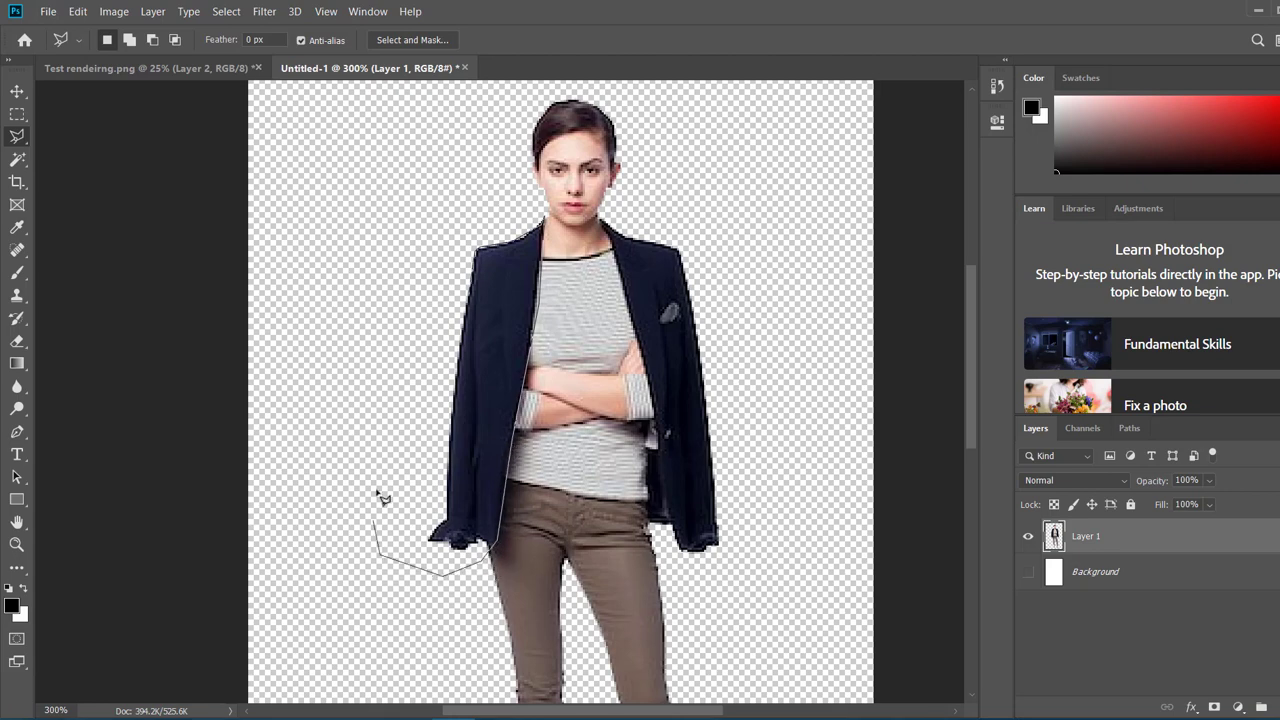
pyautogui.click(398, 272)
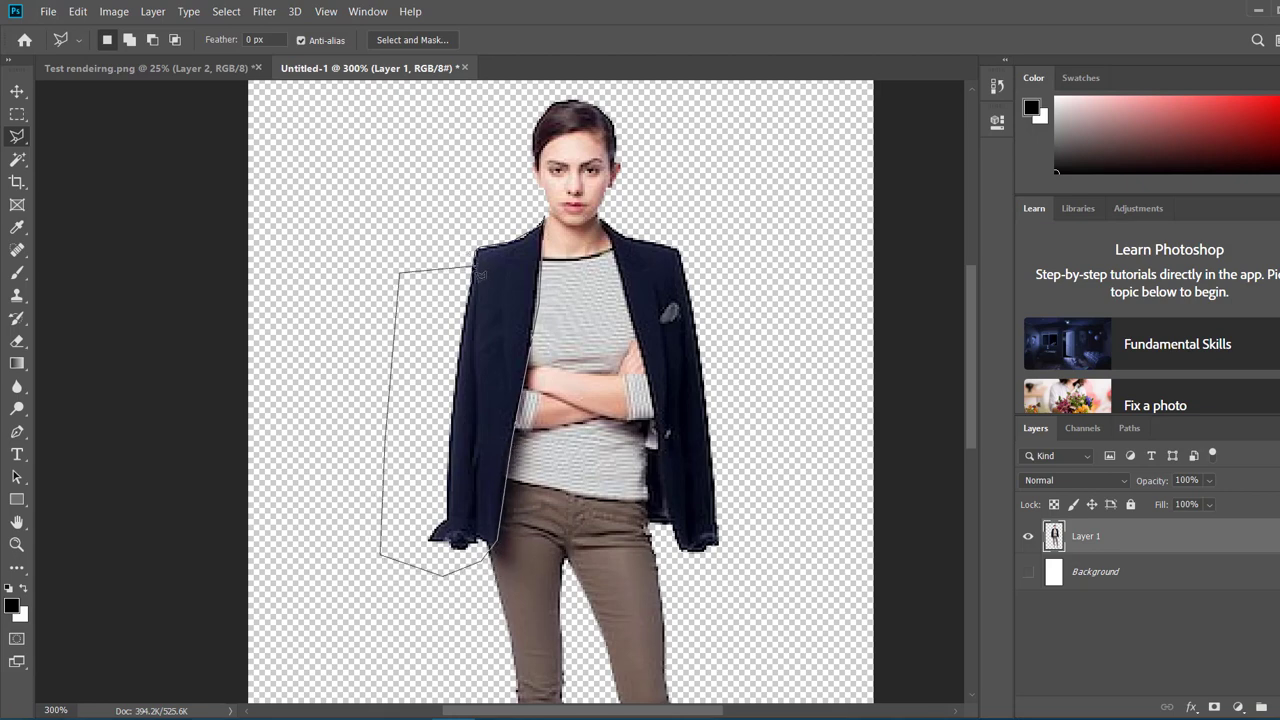
pyautogui.click(472, 268)
pyautogui.press('Delete')
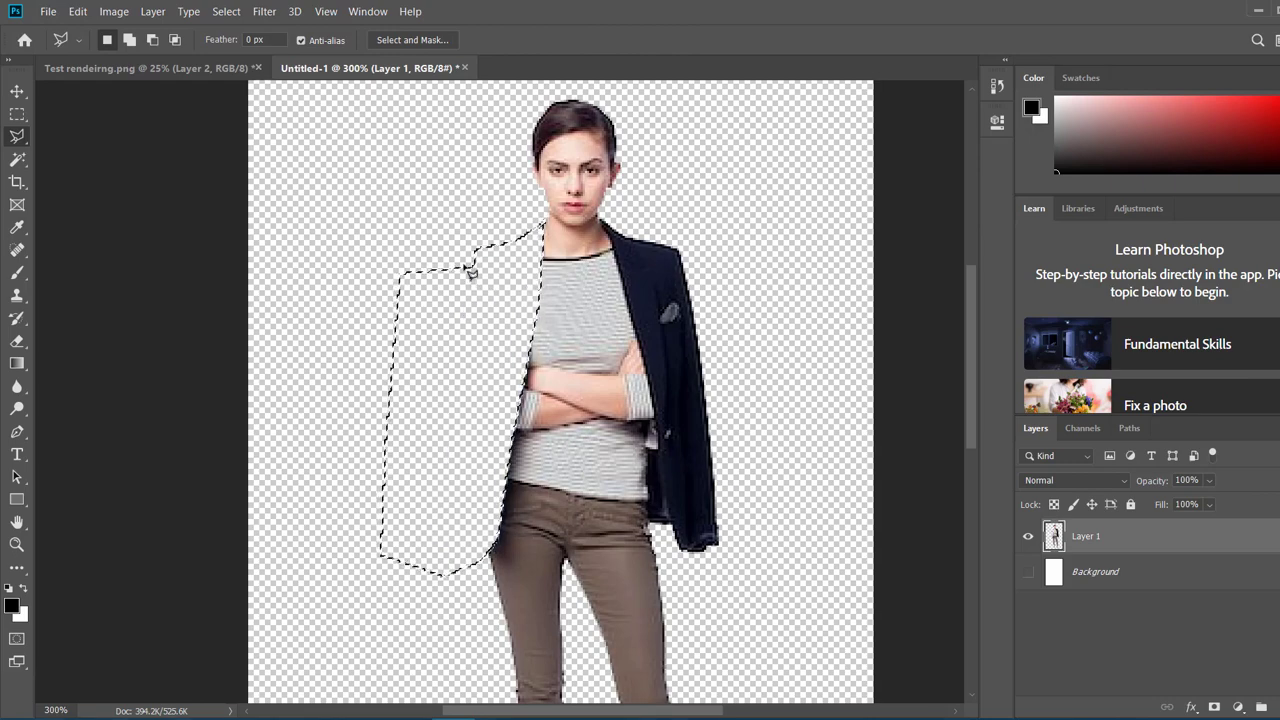
pyautogui.hotkey('ctrl', 's')
pyautogui.press('Escape')
pyautogui.hotkey('ctrl', 'd')
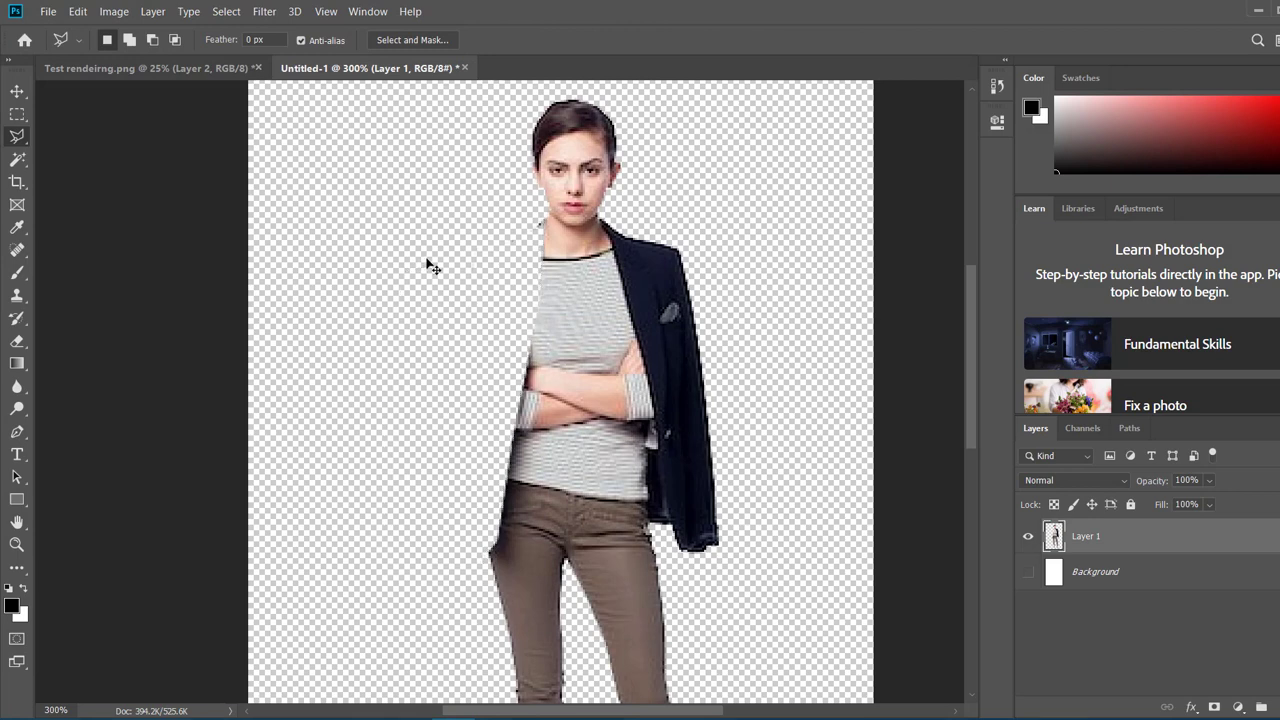
# Undo the deletion of the jacket half and clear the selection.
pyautogui.hotkey('ctrl', 'z')
pyautogui.hotkey('ctrl', 'z')
pyautogui.hotkey('ctrl', 'd')
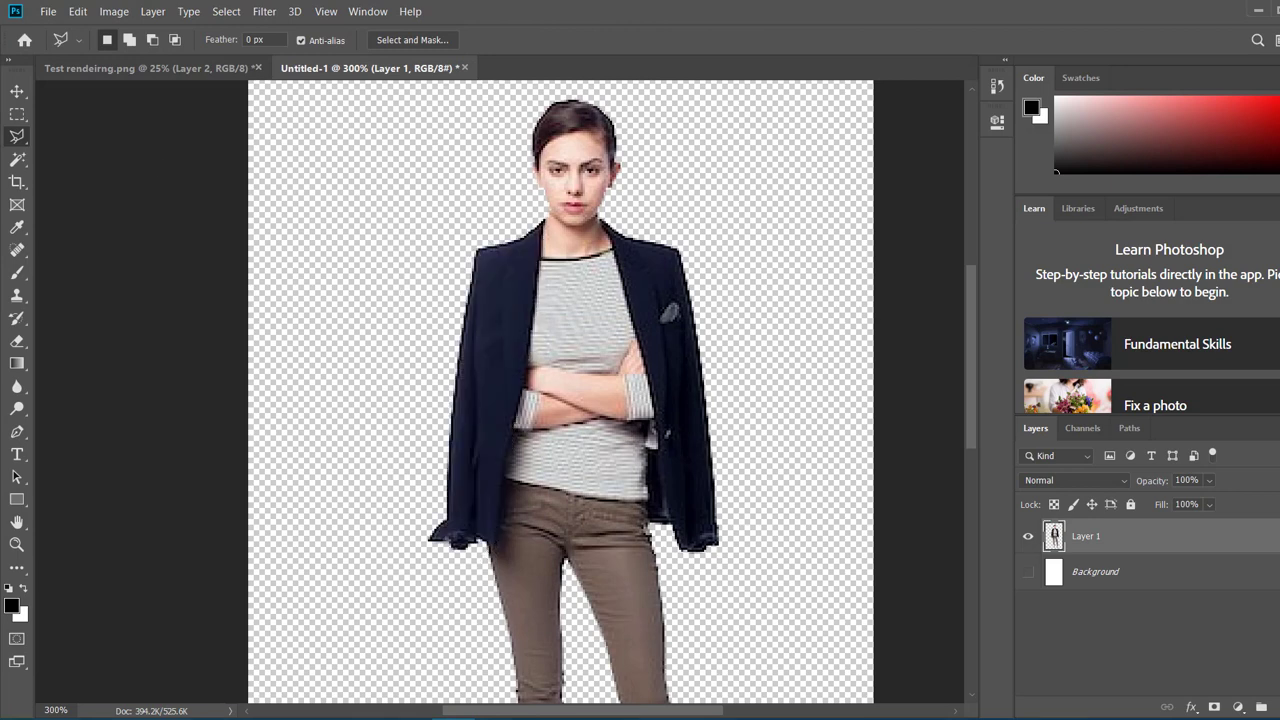
# Copy the cut-out woman from Layer 1 into the Test rendeirng.png document.
pyautogui.click(17, 91)
pyautogui.click(150, 152)
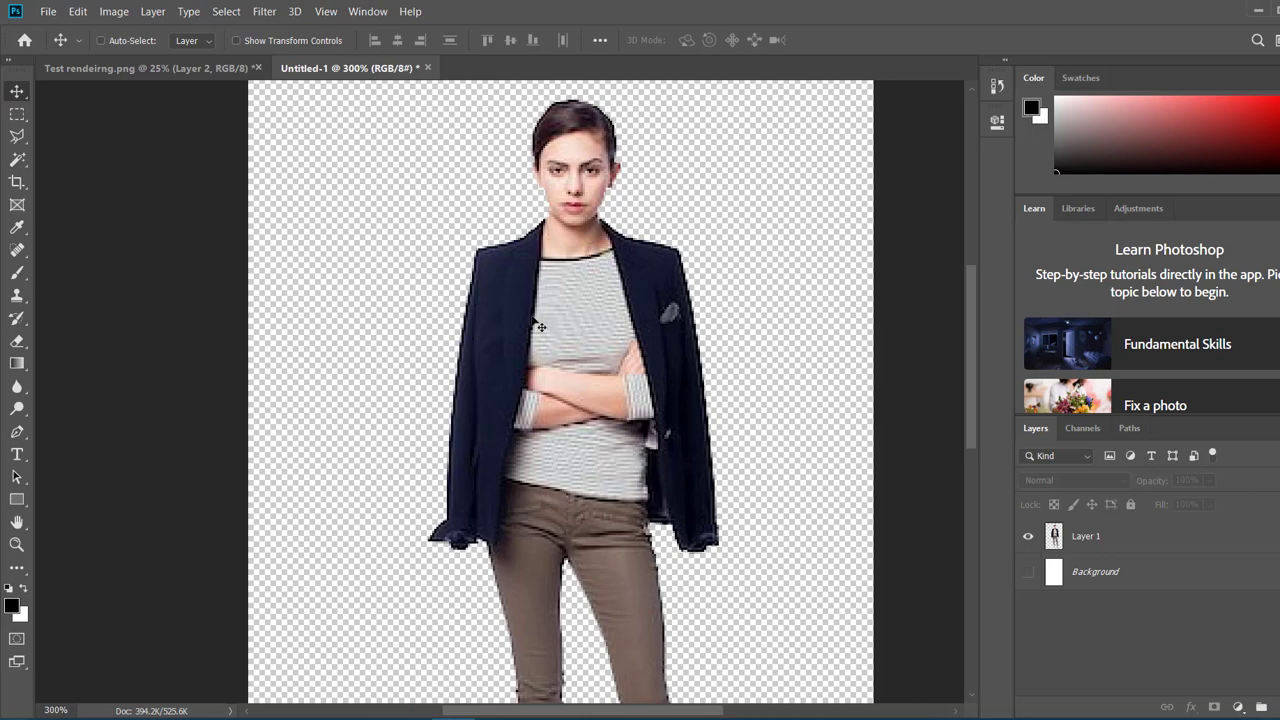
pyautogui.hotkey('ctrl', '1')
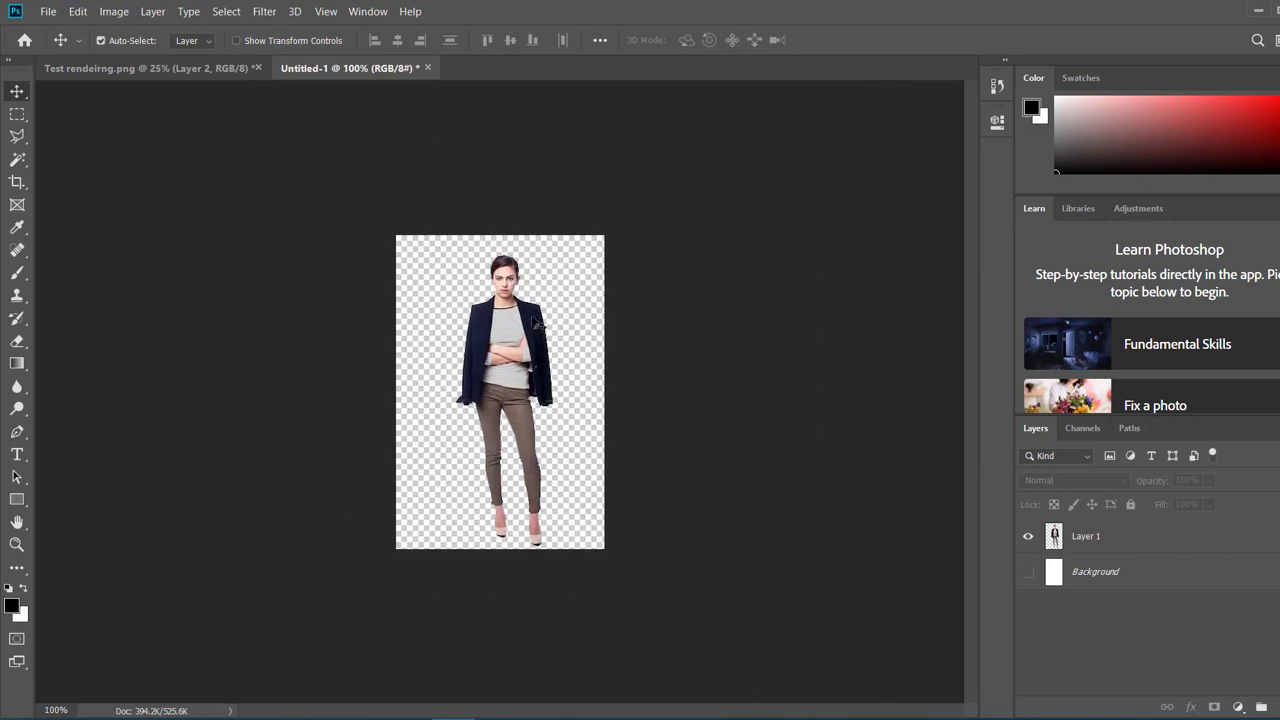
pyautogui.click(1148, 540)
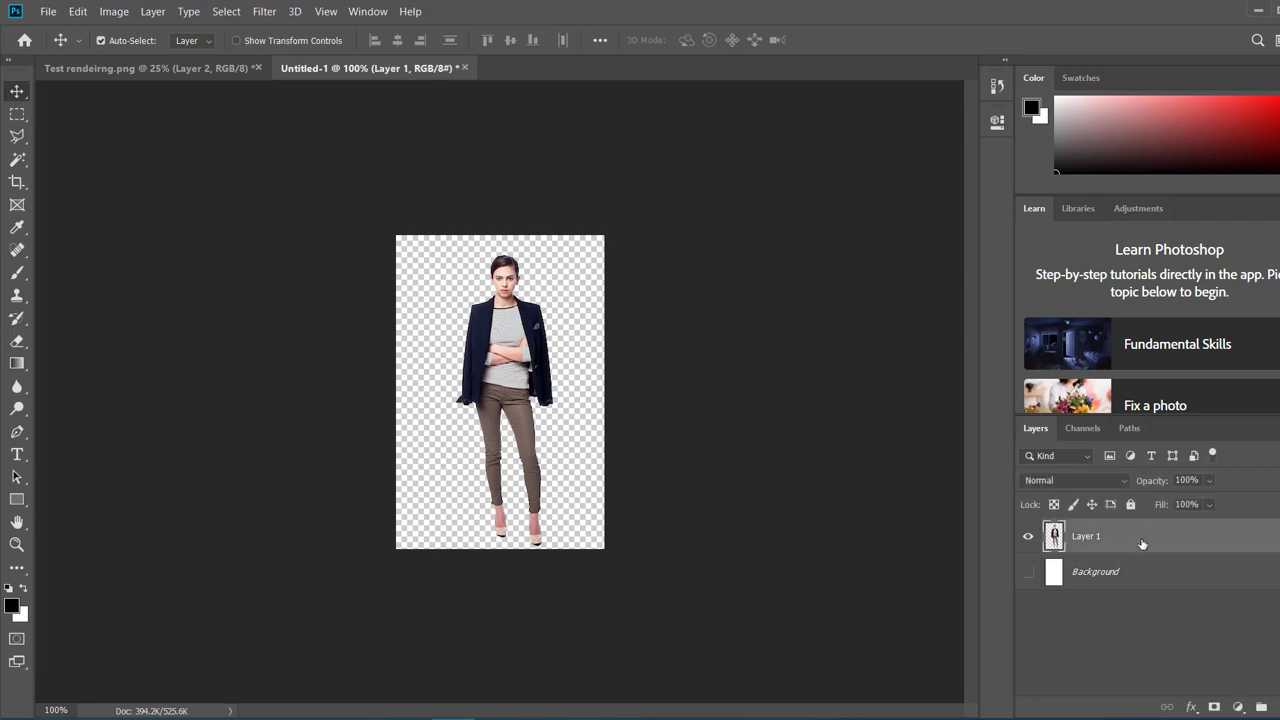
pyautogui.hotkey('ctrl', 'a')
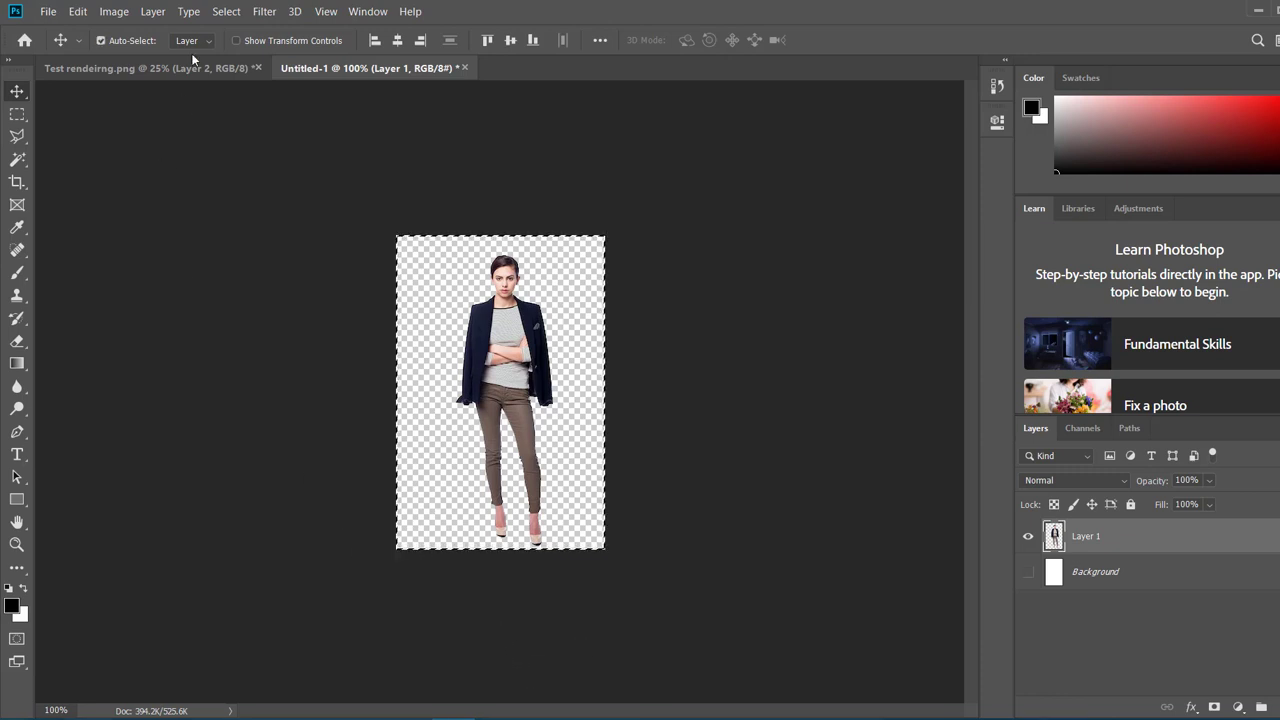
pyautogui.click(162, 70)
pyautogui.moveTo(597, 476); pyautogui.dragTo(520, 450)
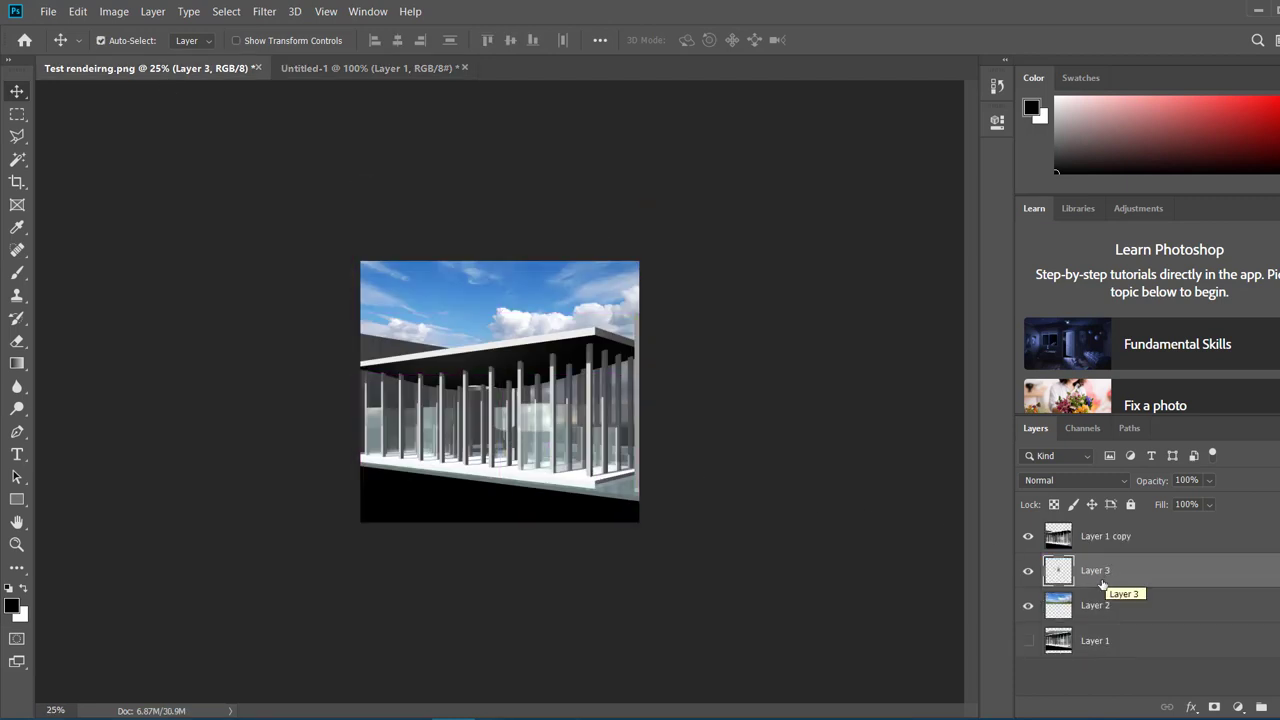
# Place the woman's layer above Layer 1 copy and position her in front of the building's lower-left corner.
pyautogui.moveTo(1102, 584); pyautogui.dragTo(1088, 530)
pyautogui.moveTo(510, 392); pyautogui.dragTo(391, 459)
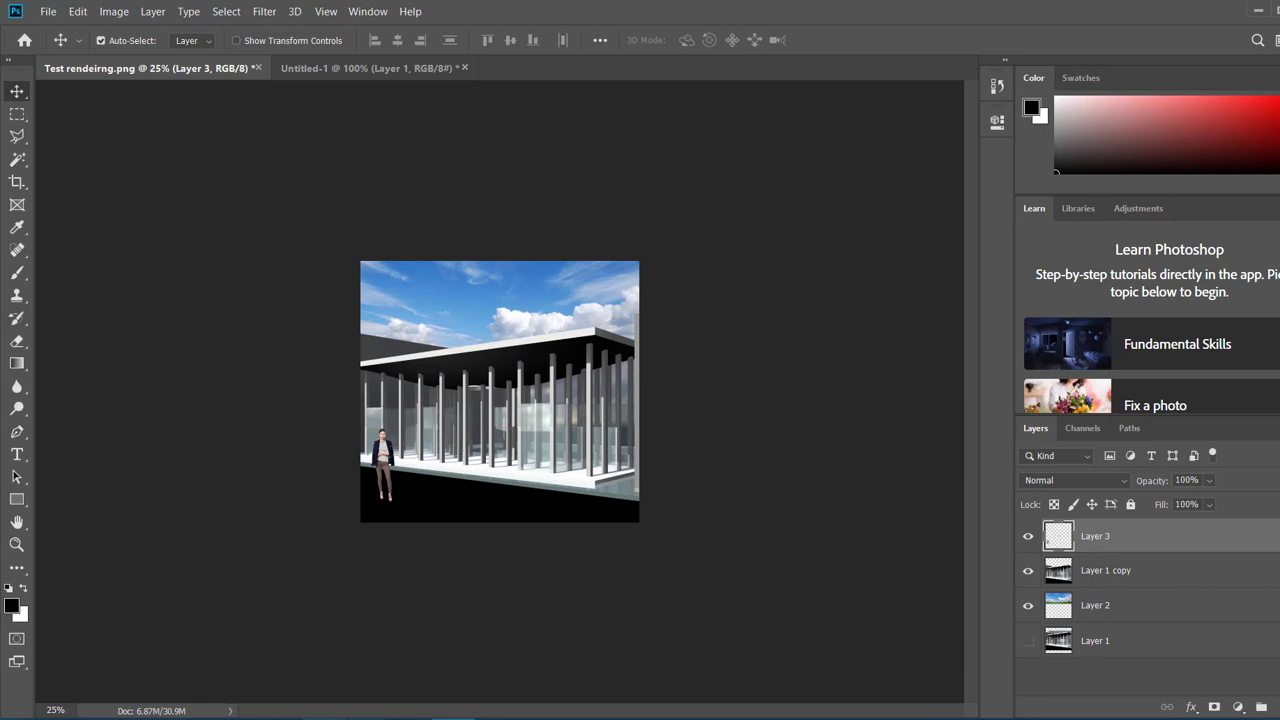
# Switch to Chrome and browse the full-body woman image results for another figure, previewing the blonde woman in a black suit.
pyautogui.click(265, 719)
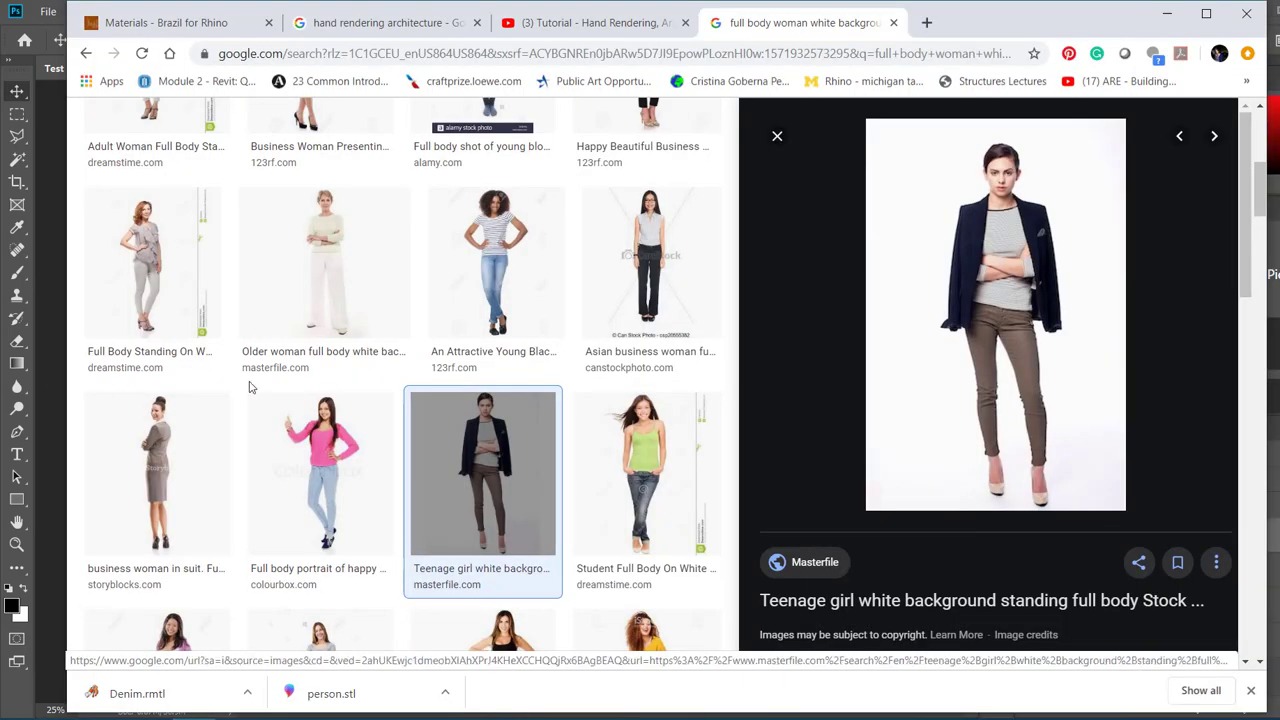
pyautogui.scroll(-8, 256, 386)
pyautogui.scroll(-5, 292, 387)
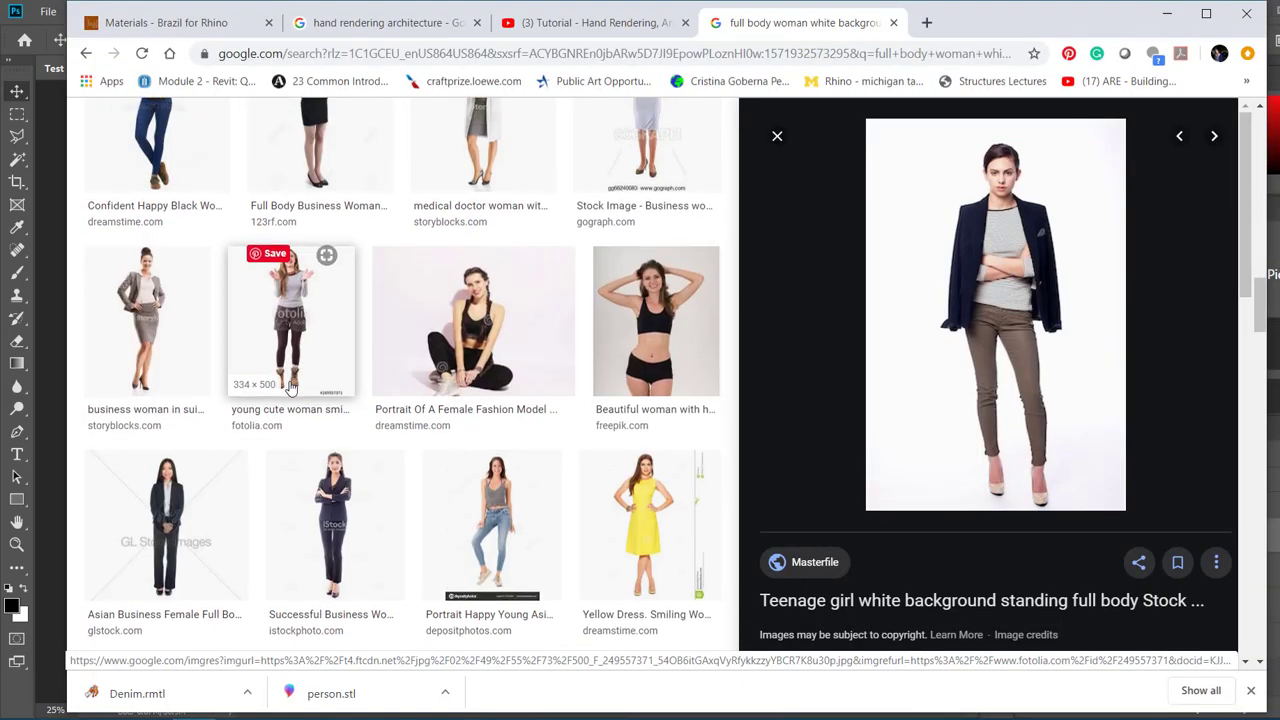
pyautogui.scroll(-4, 291, 388)
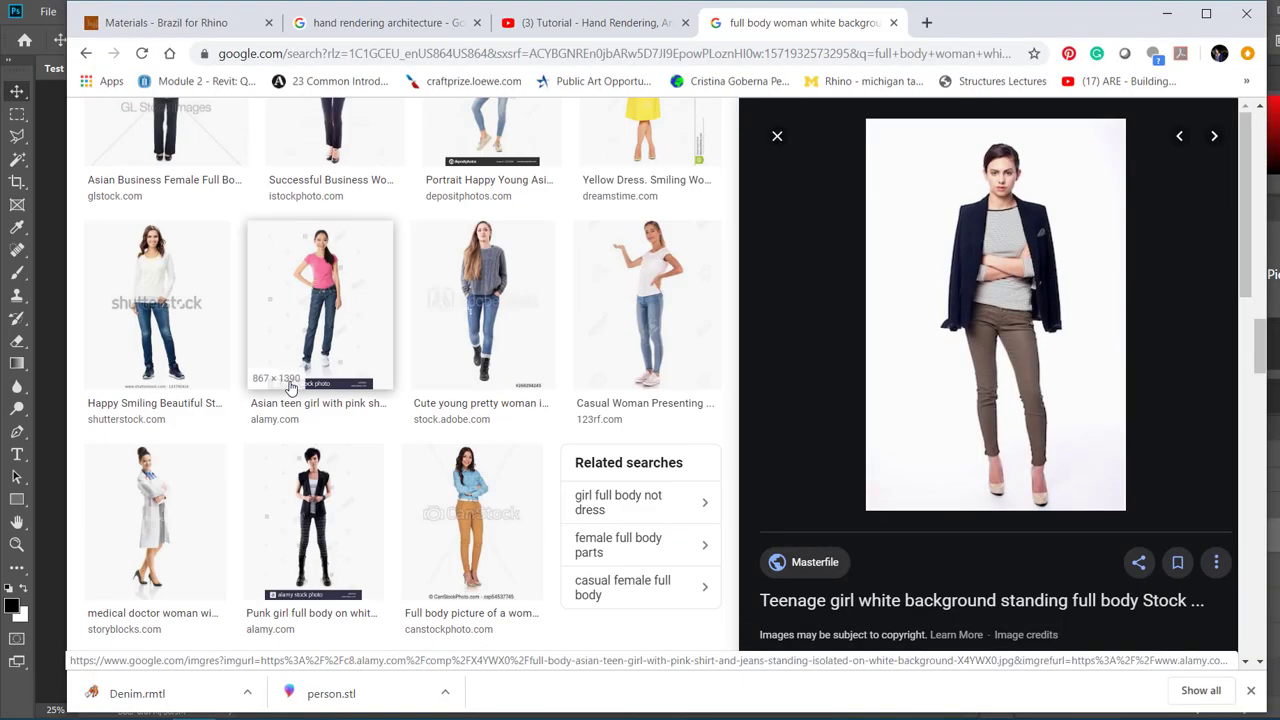
pyautogui.scroll(-3, 290, 388)
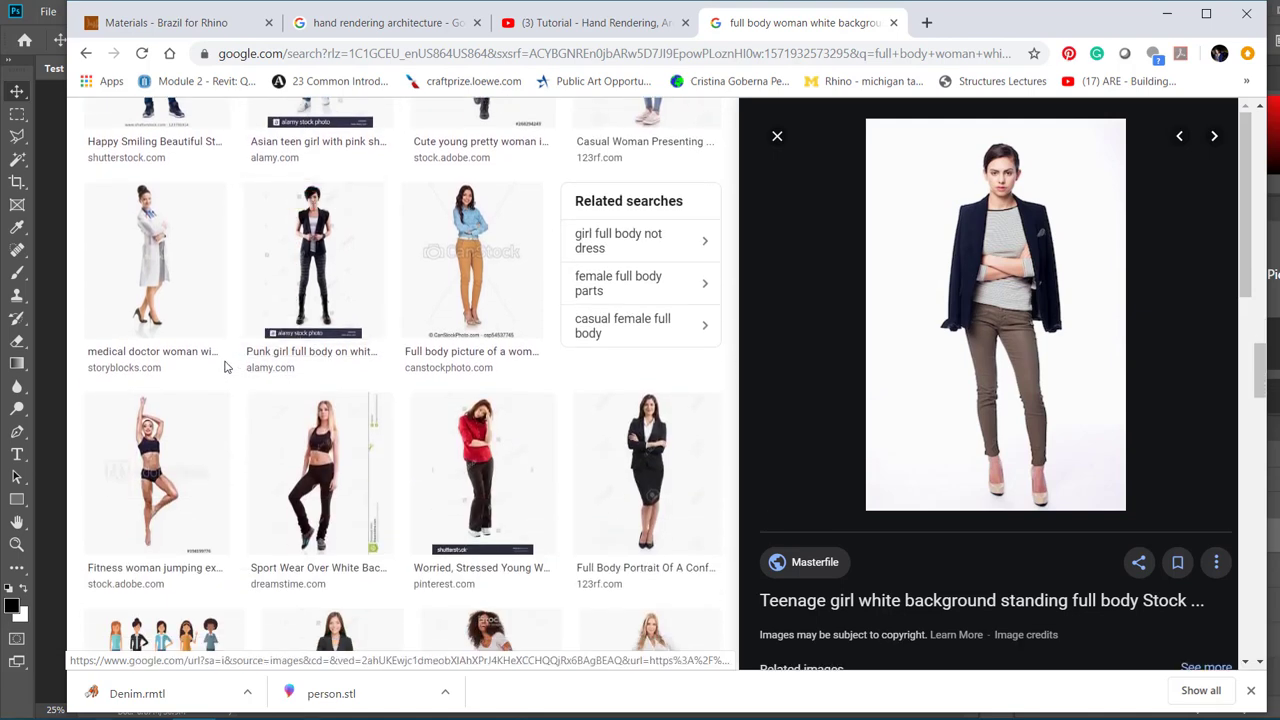
pyautogui.scroll(-6, 224, 367)
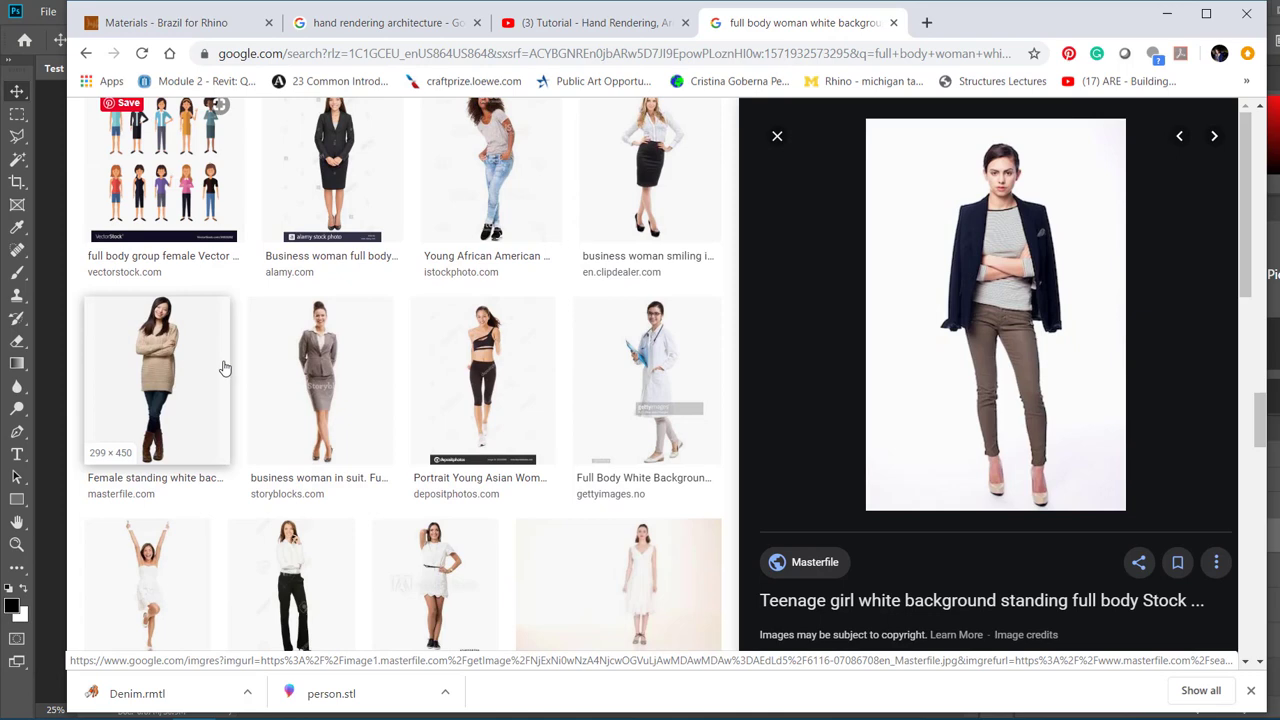
pyautogui.scroll(-3, 224, 367)
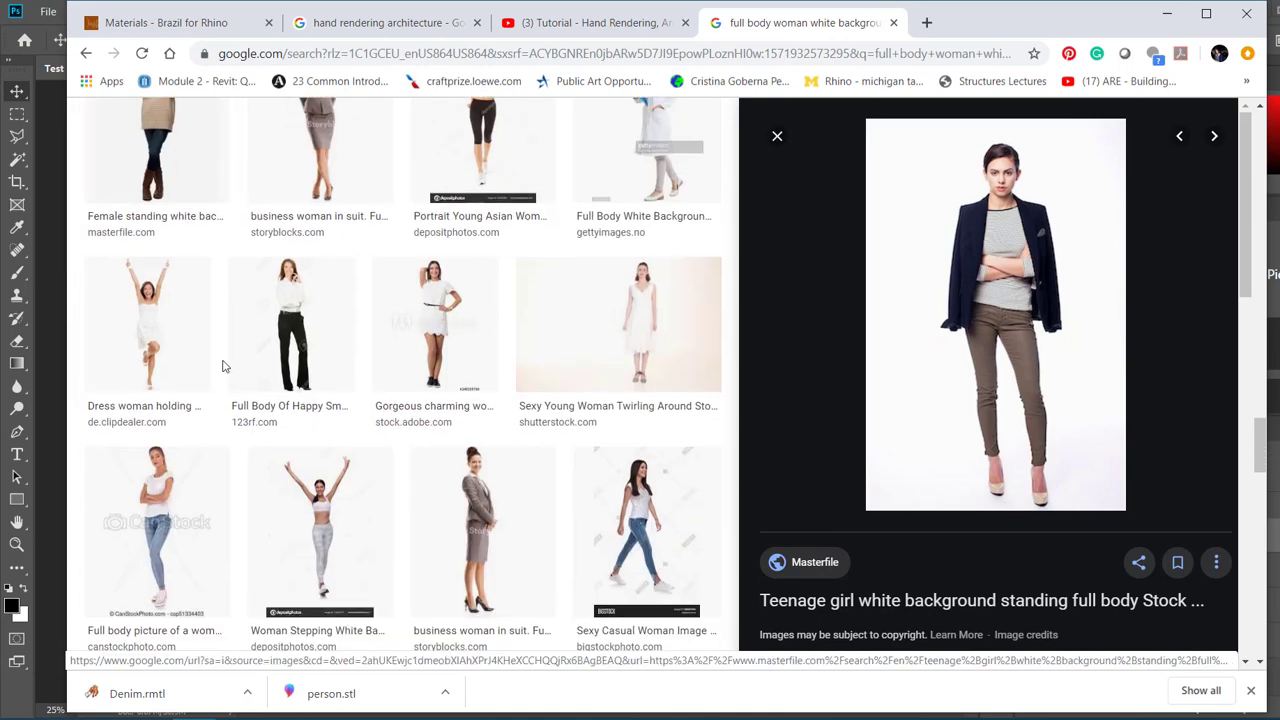
pyautogui.scroll(-2, 224, 367)
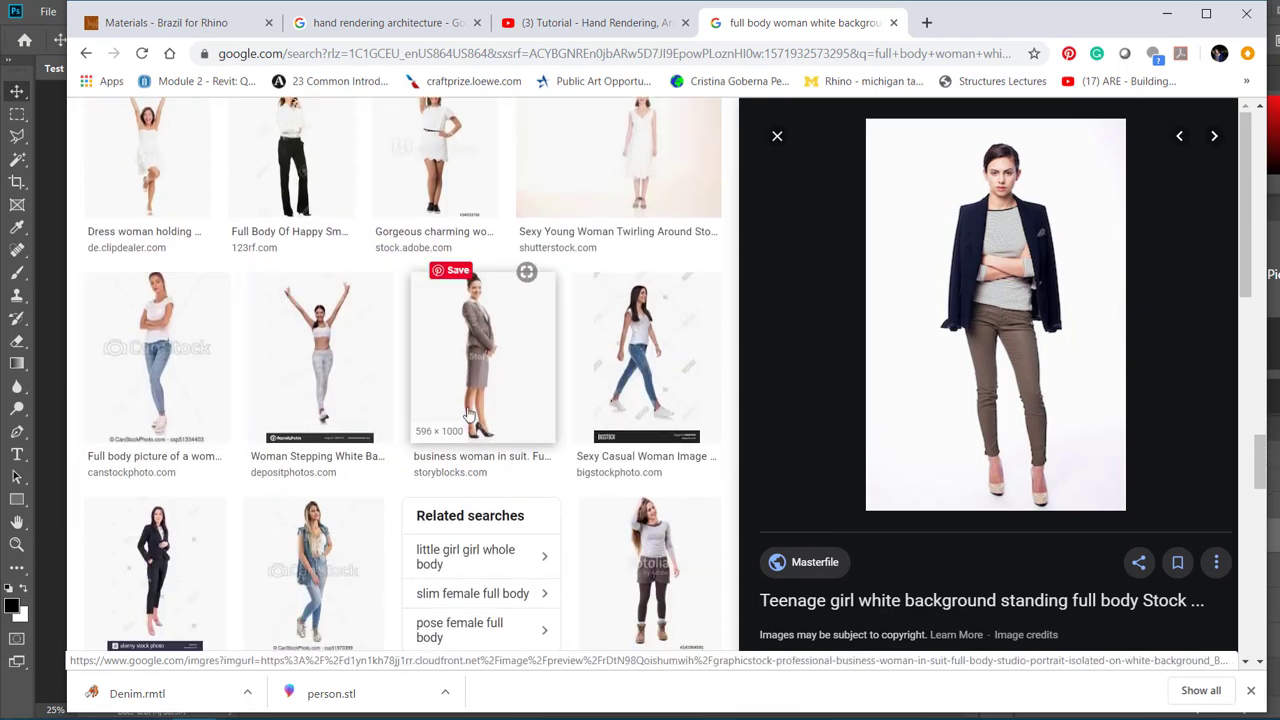
pyautogui.scroll(-5, 468, 413)
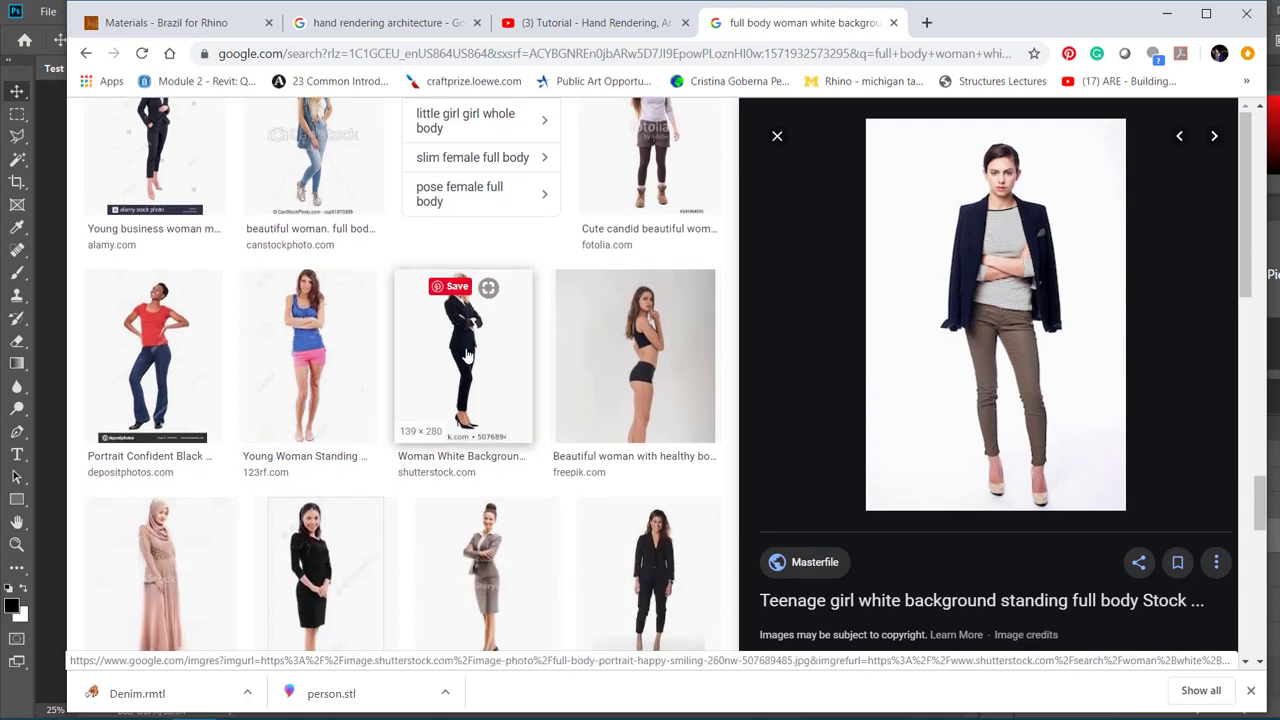
pyautogui.click(467, 355)
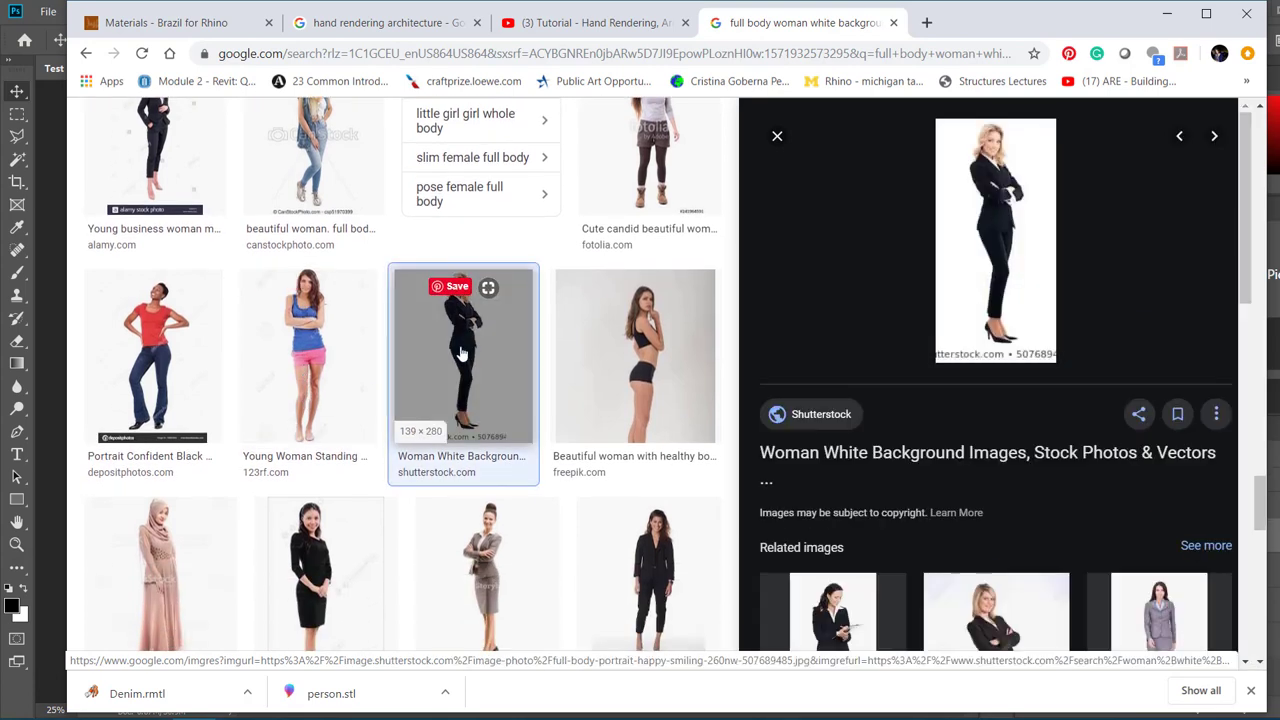
# Open the previewed image's Shutterstock page, view the photo of a row of standing women, and return to the Google Images results.
pyautogui.click(985, 273)
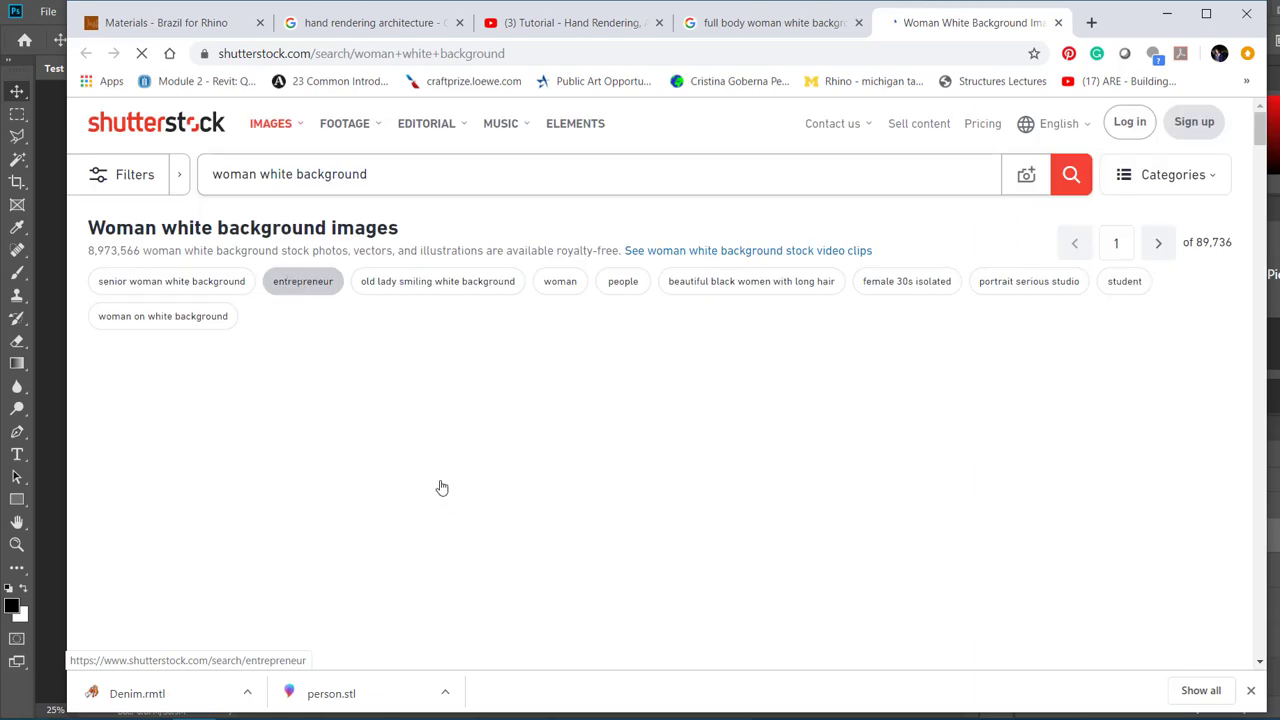
pyautogui.scroll(-10, 511, 492)
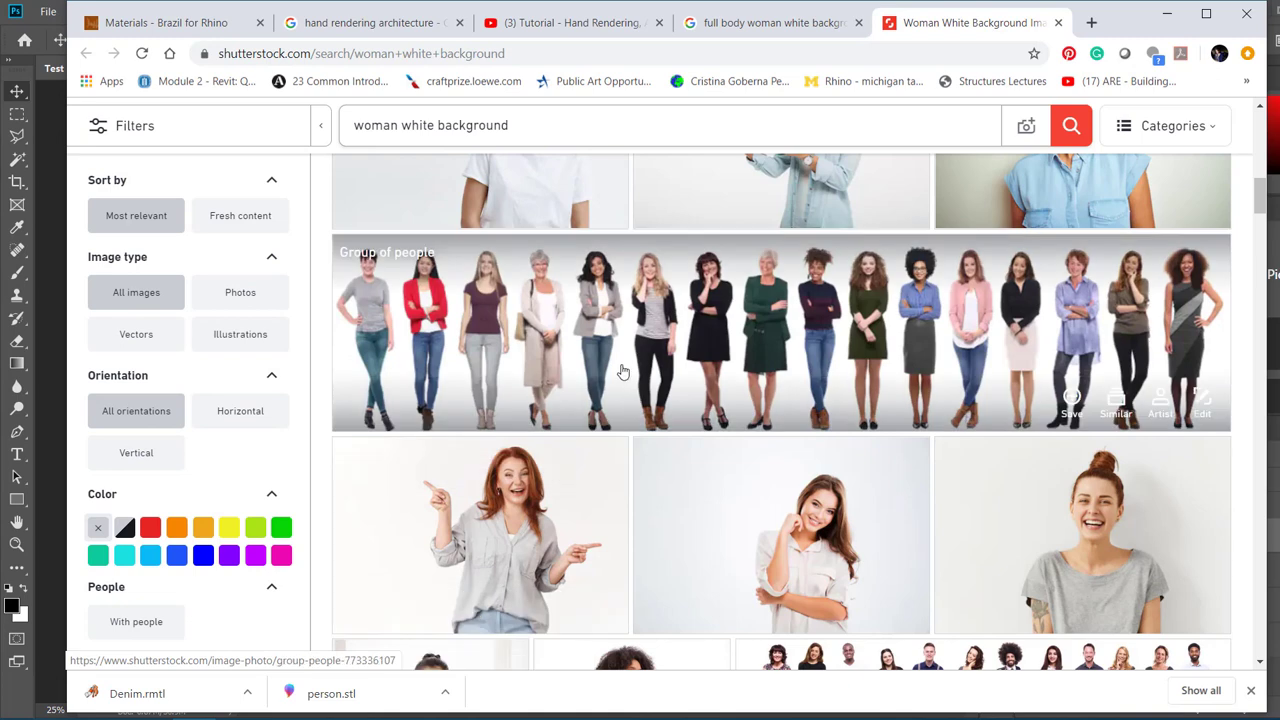
pyautogui.click(595, 317)
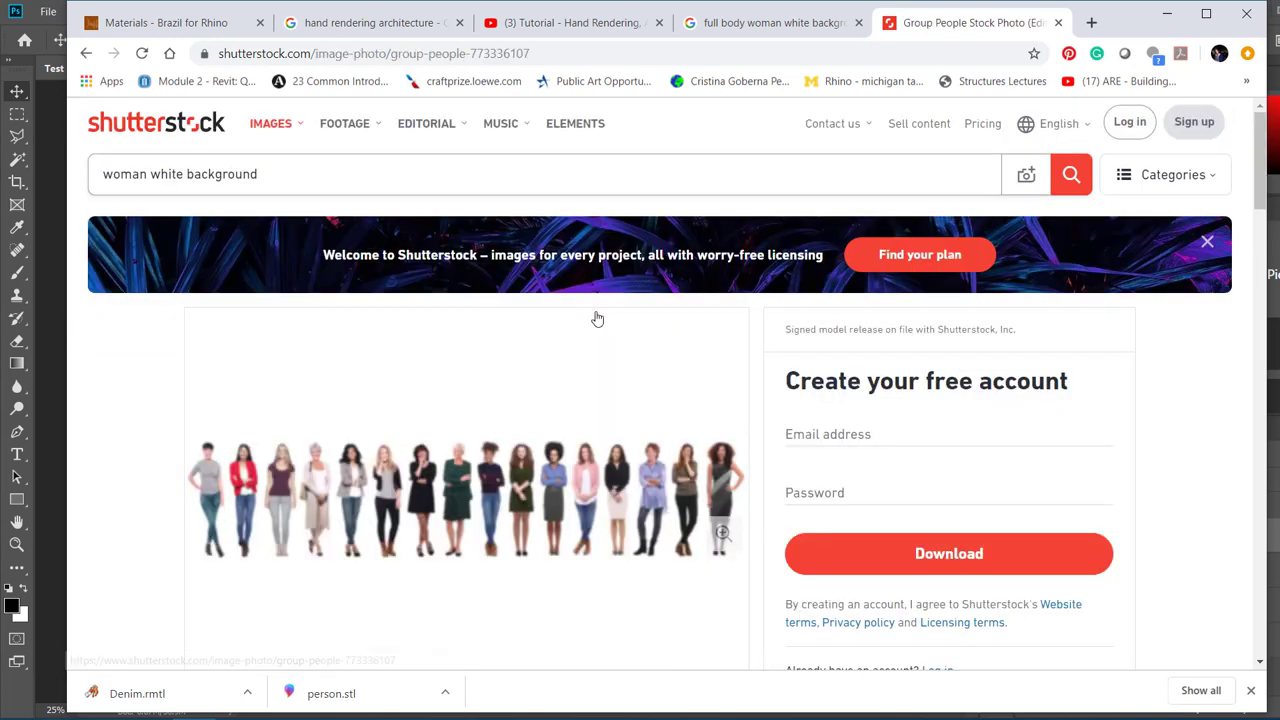
pyautogui.click(85, 54)
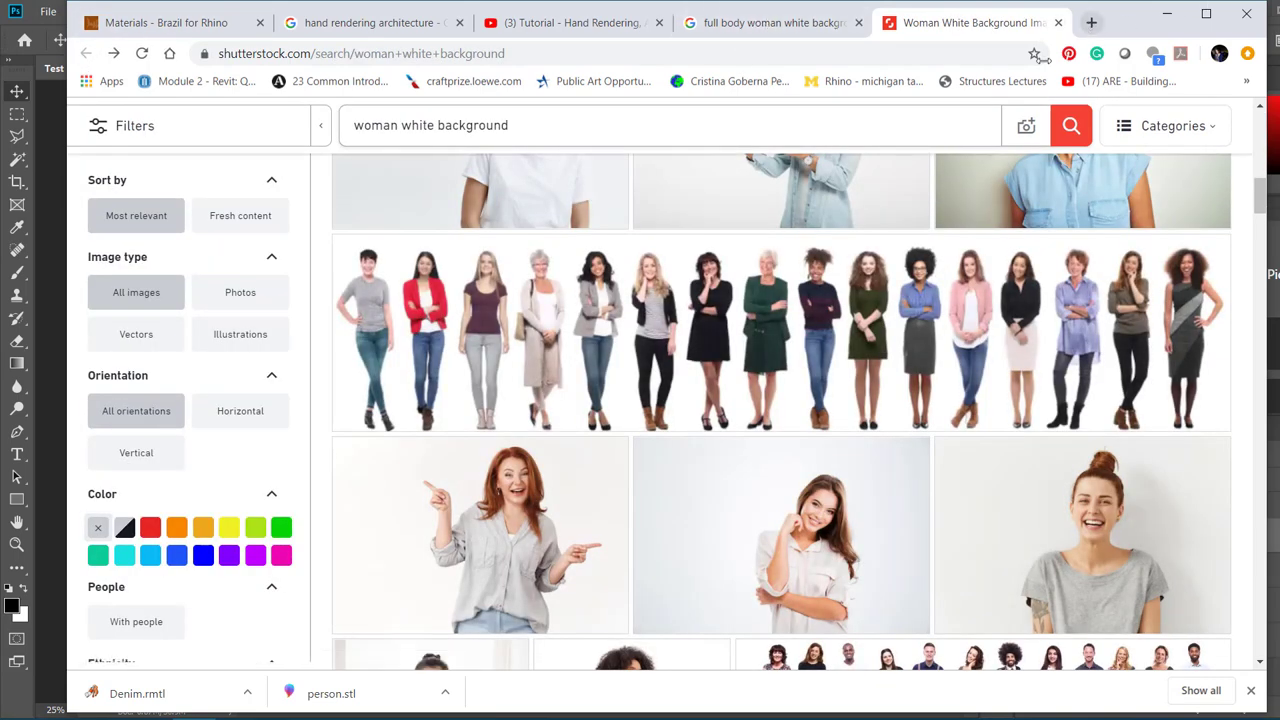
pyautogui.scroll(10, 679, 348)
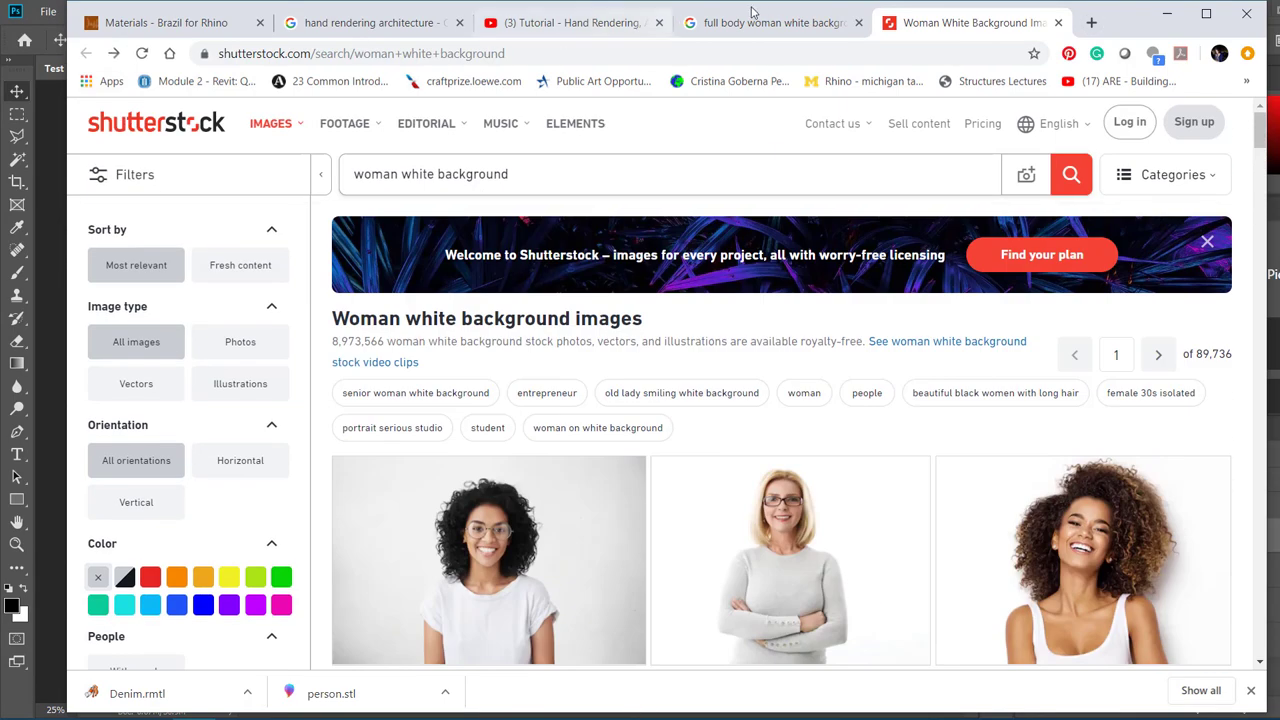
pyautogui.click(752, 22)
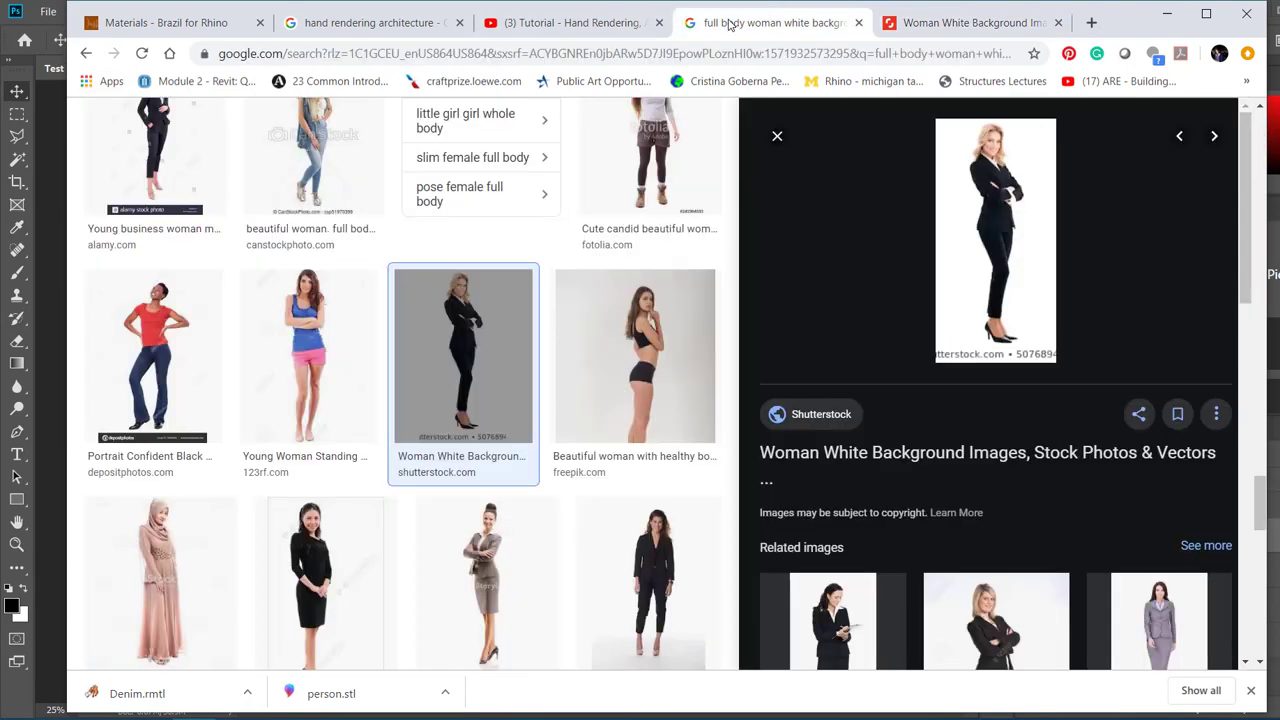
# Search Google Images for "full body woman walking".
pyautogui.scroll(10, 440, 410)
pyautogui.scroll(10, 440, 412)
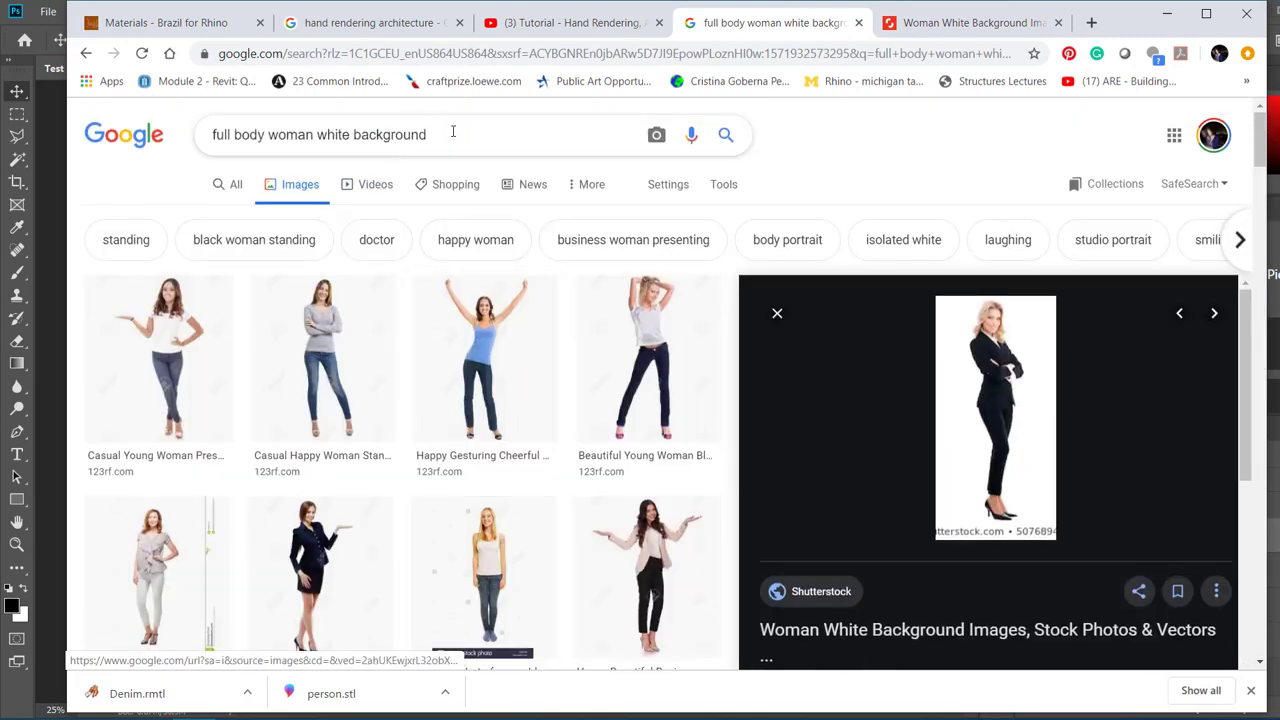
pyautogui.moveTo(448, 134); pyautogui.dragTo(177, 143)
pyautogui.write('fu')
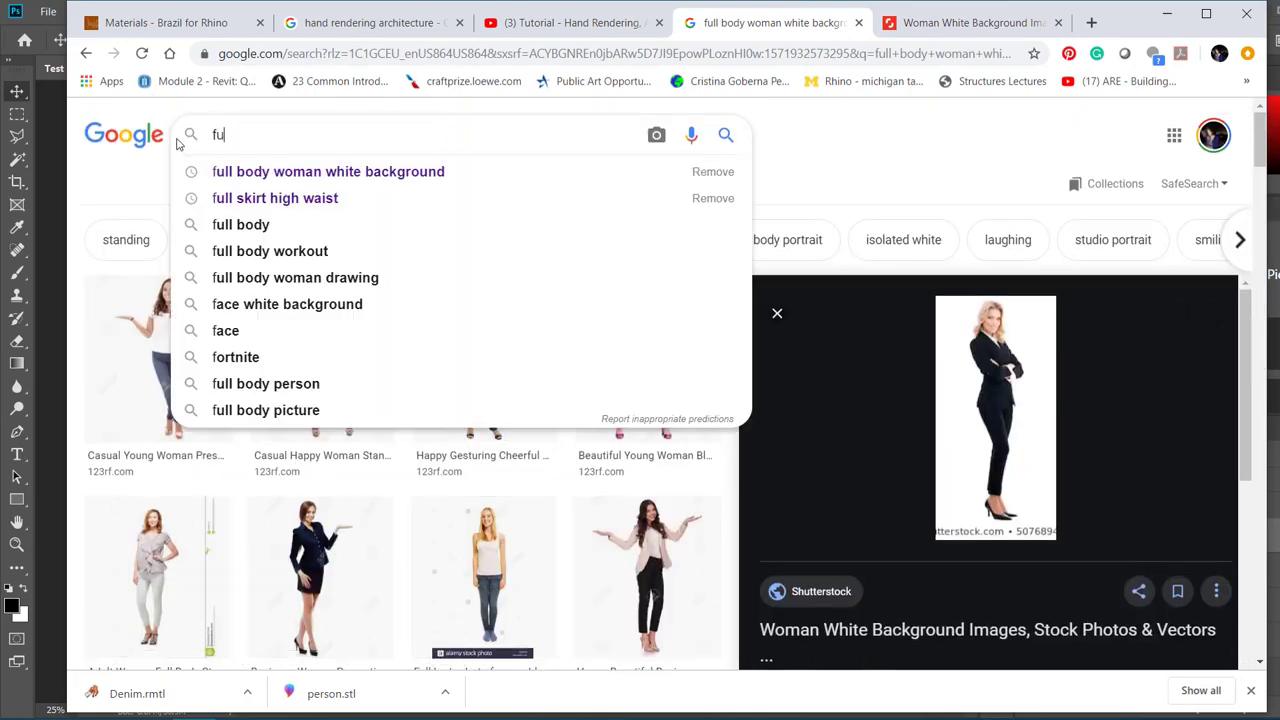
pyautogui.write('ll body wom')
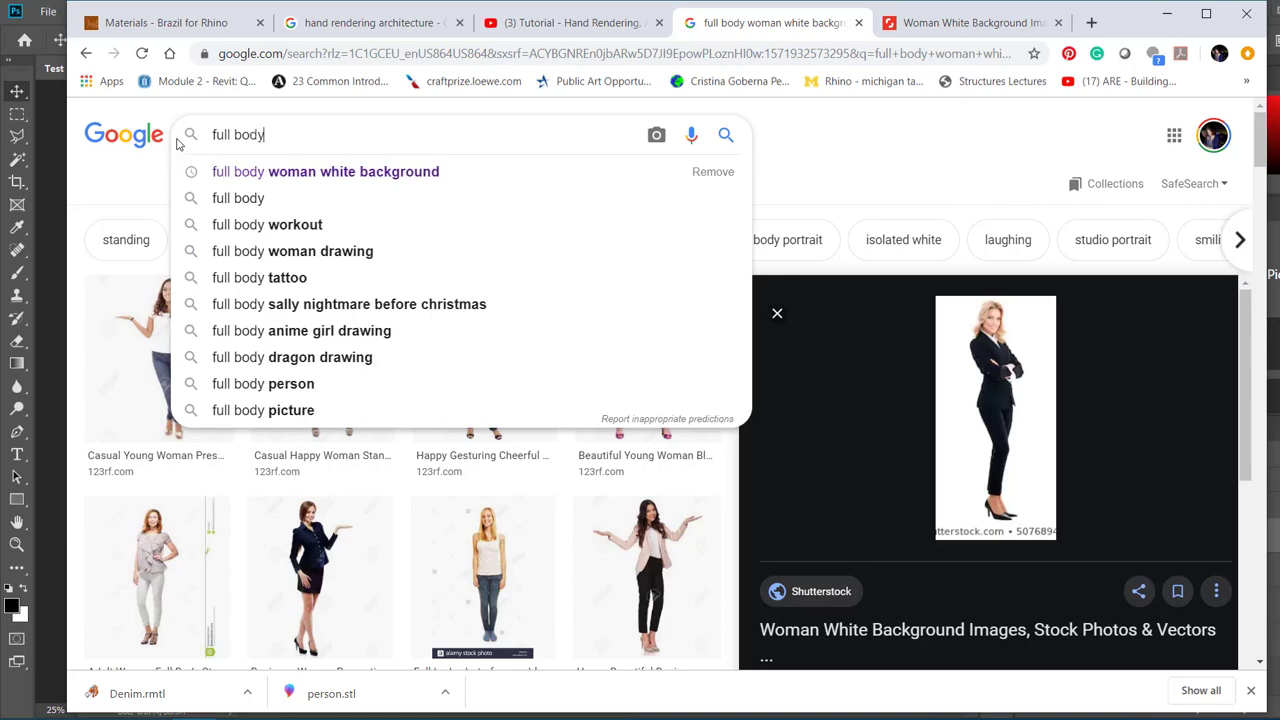
pyautogui.press('BackSpace')
pyautogui.write('man walking')
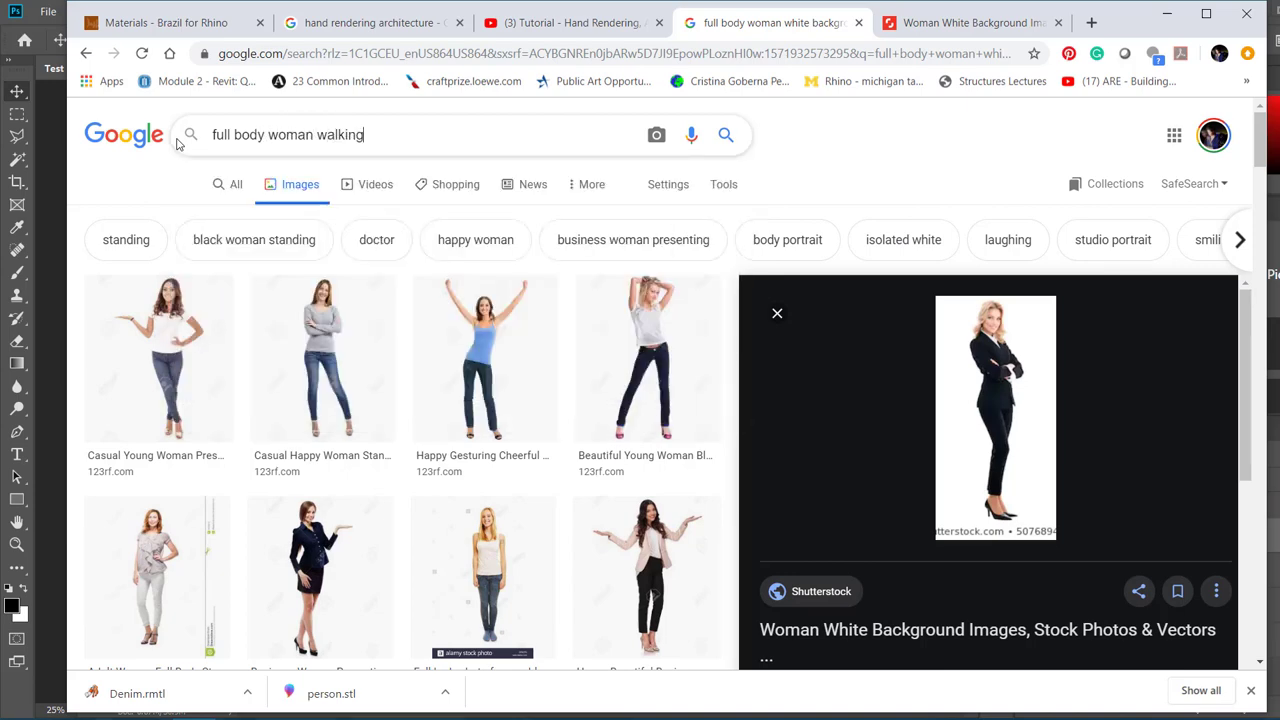
pyautogui.press('Return')
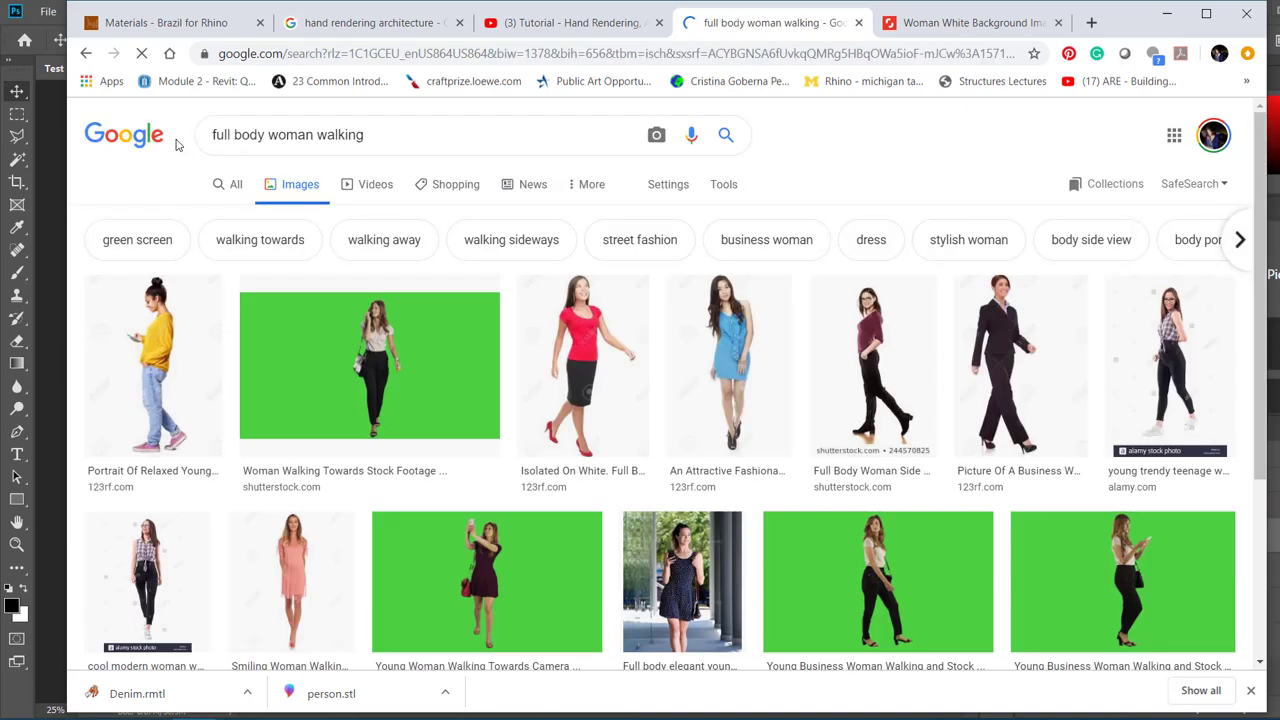
# Preview the green-screen photo of the woman walking with a phone and handbag, and copy the image.
pyautogui.click(432, 367)
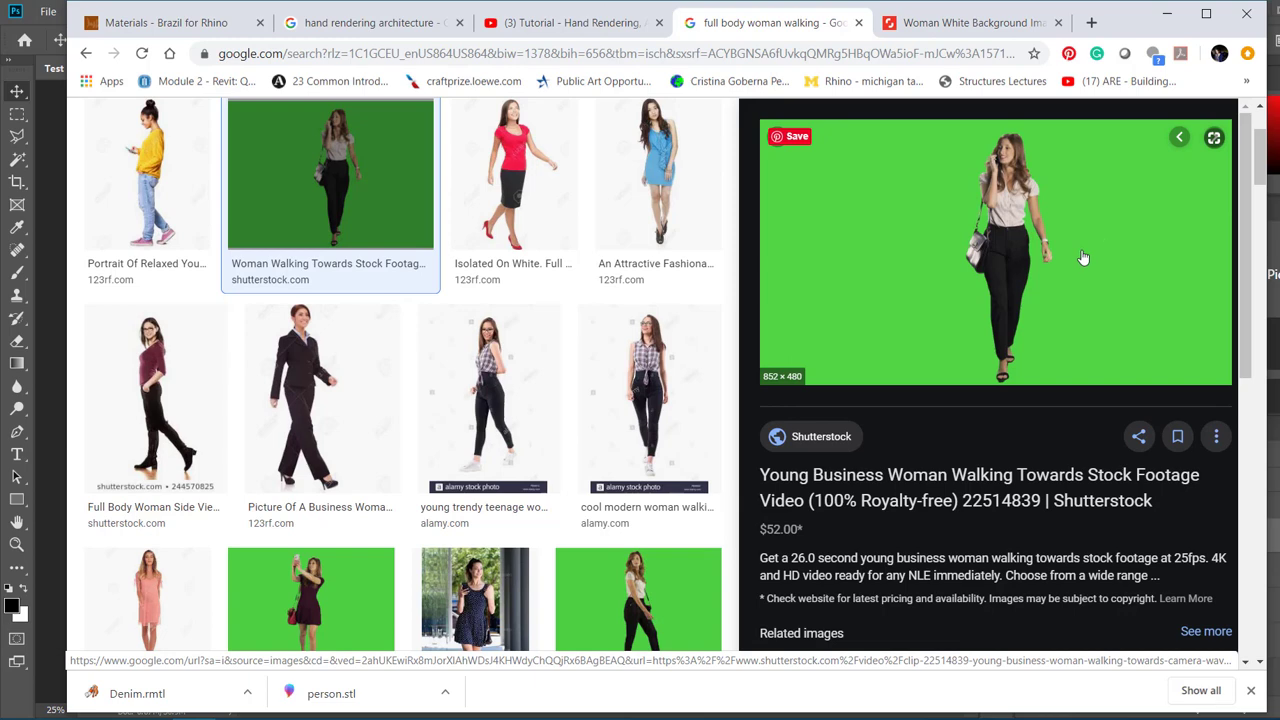
pyautogui.rightClick(1077, 252)
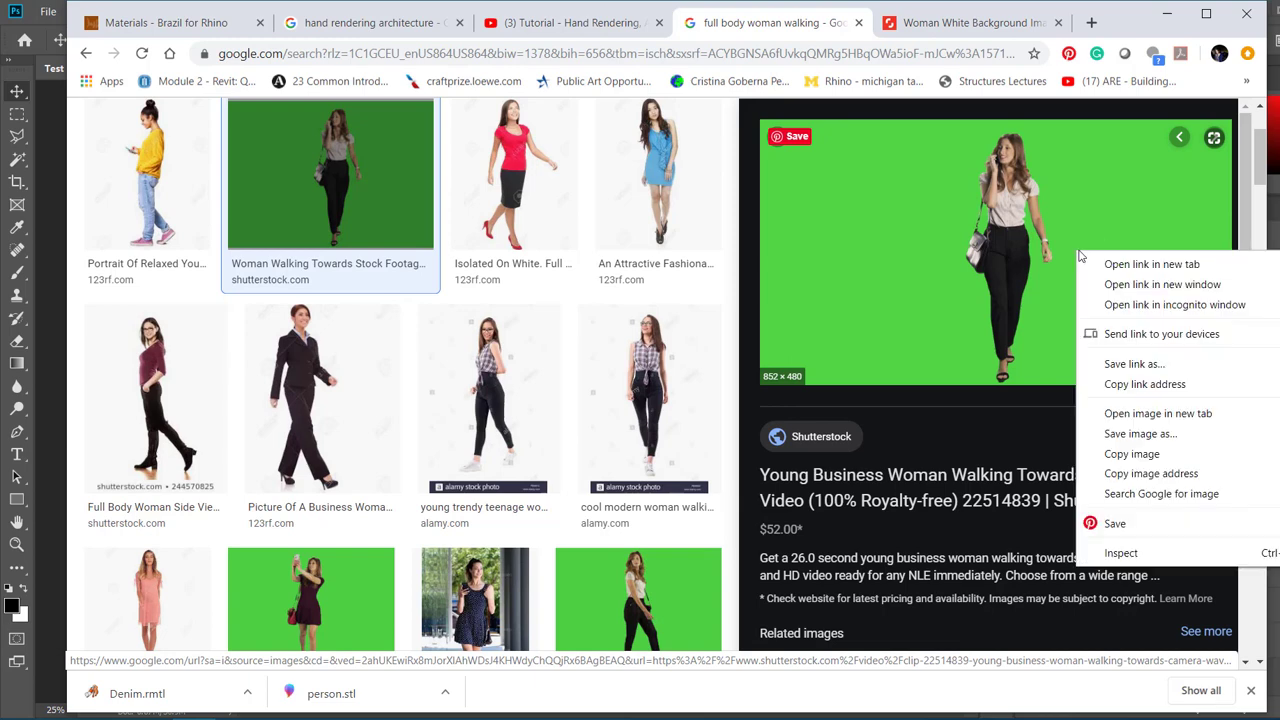
pyautogui.click(1178, 455)
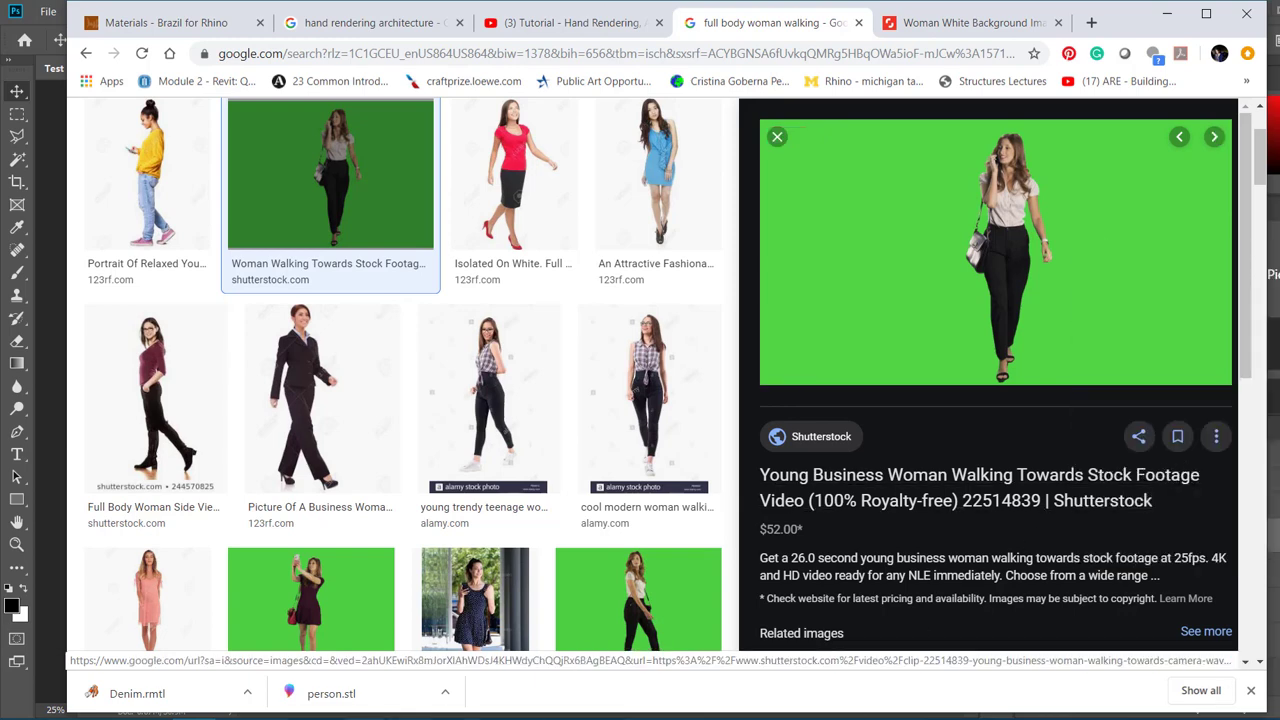
# Switch to Photoshop, create a new 852 x 480 pixel document from the Clipboard preset, and paste the copied photo into it.
pyautogui.hotkey('alt', 'Tab')
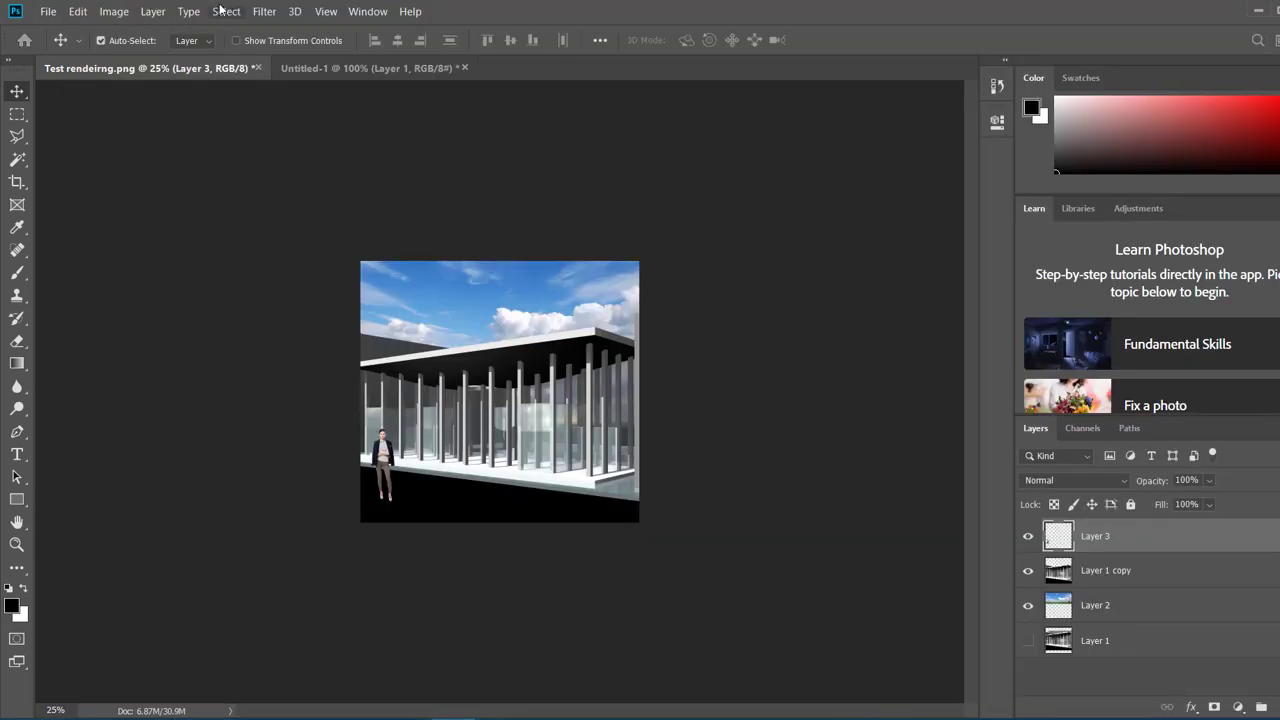
pyautogui.hotkey('ctrl', 'n')
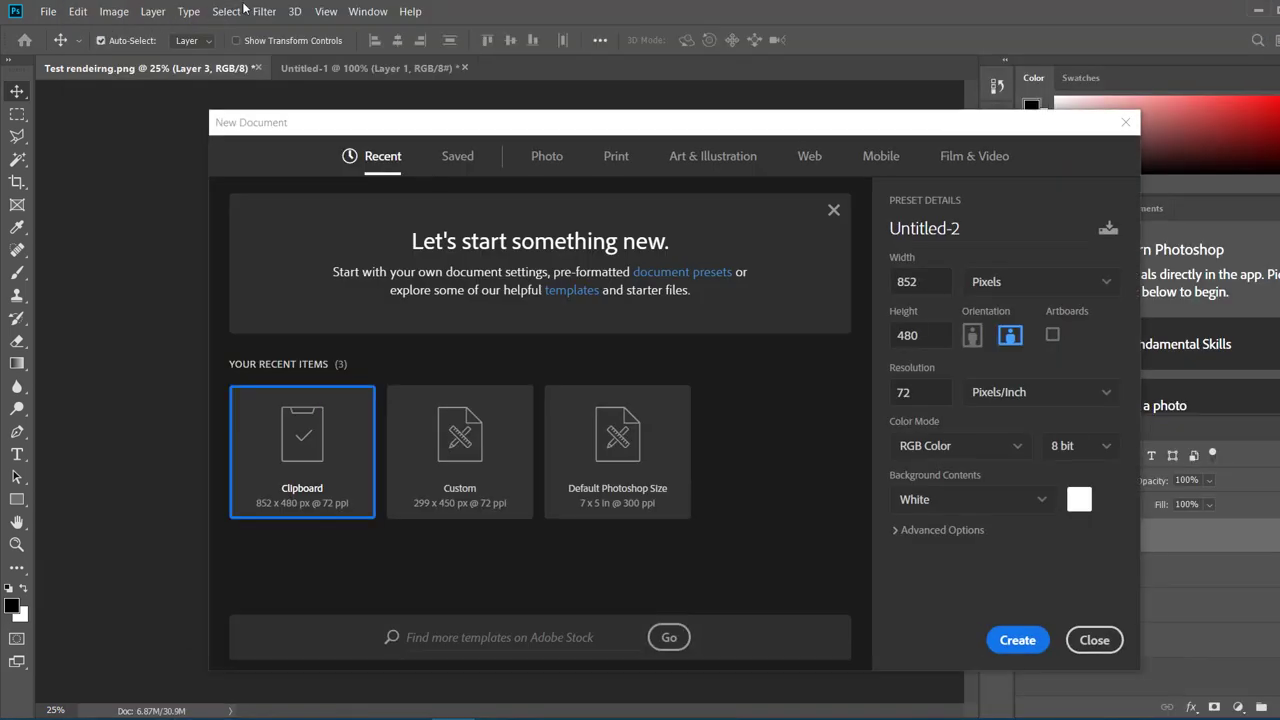
pyautogui.press('Return')
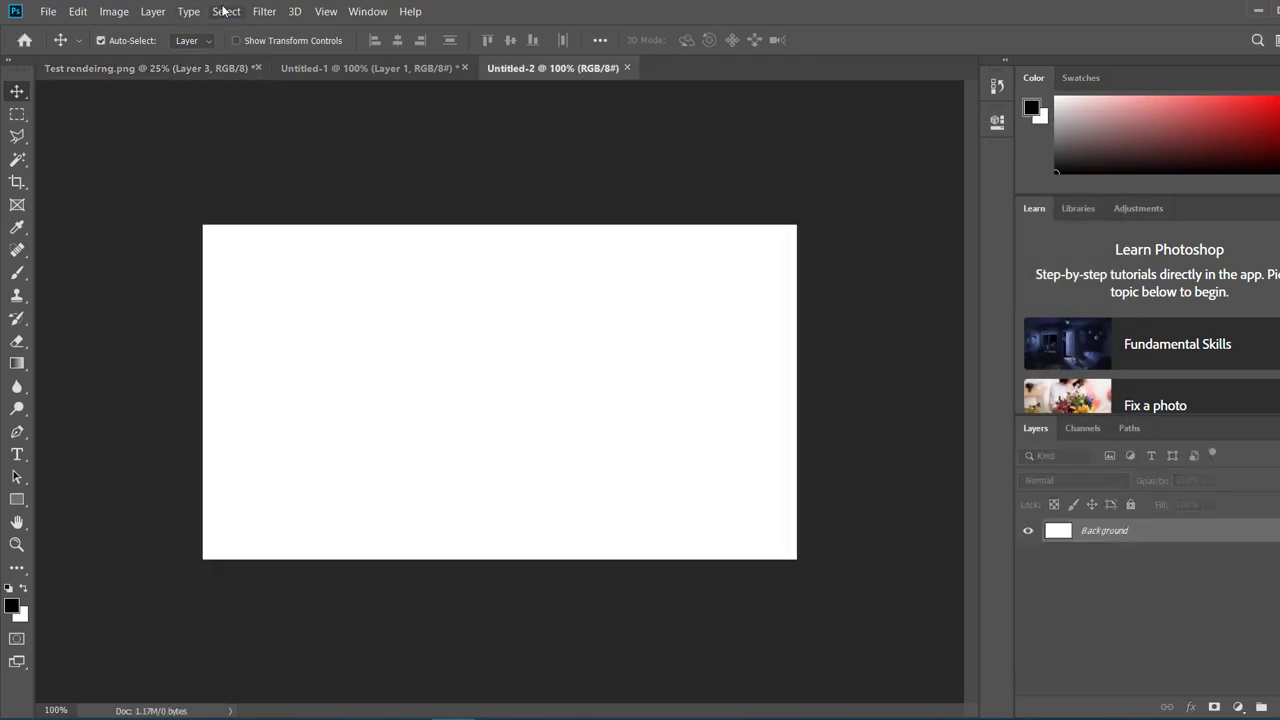
pyautogui.hotkey('ctrl', 'v')
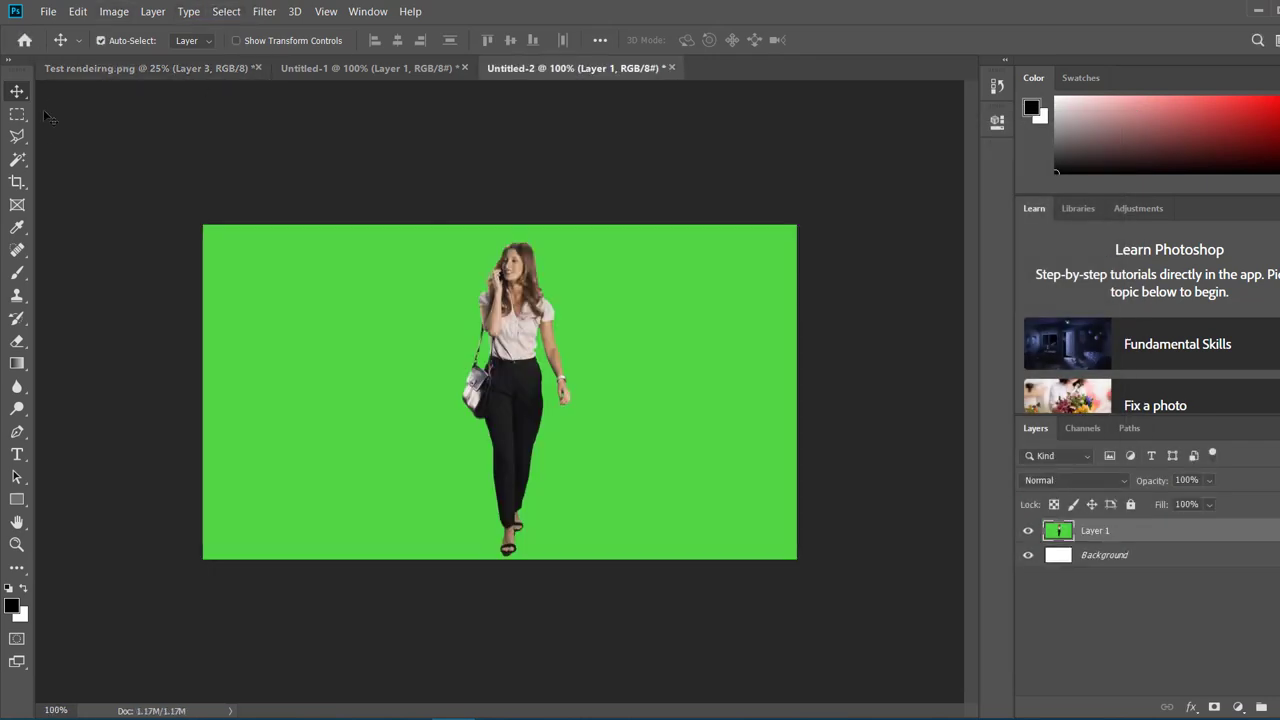
# Delete the green backdrop around the woman with the Magic Wand, including the patch between her arm and handbag strap.
pyautogui.click(15, 163)
pyautogui.click(302, 253)
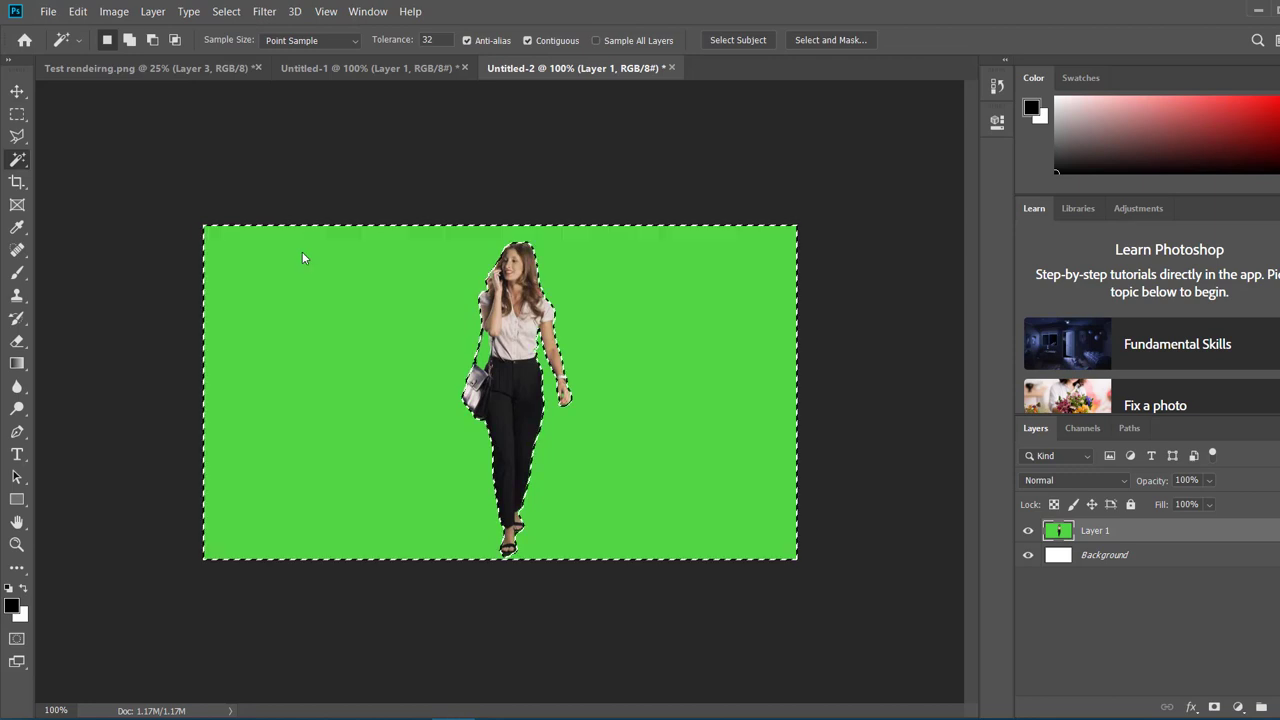
pyautogui.click(129, 40)
pyautogui.keyDown('shift'); pyautogui.click(487, 350); pyautogui.keyUp('shift')
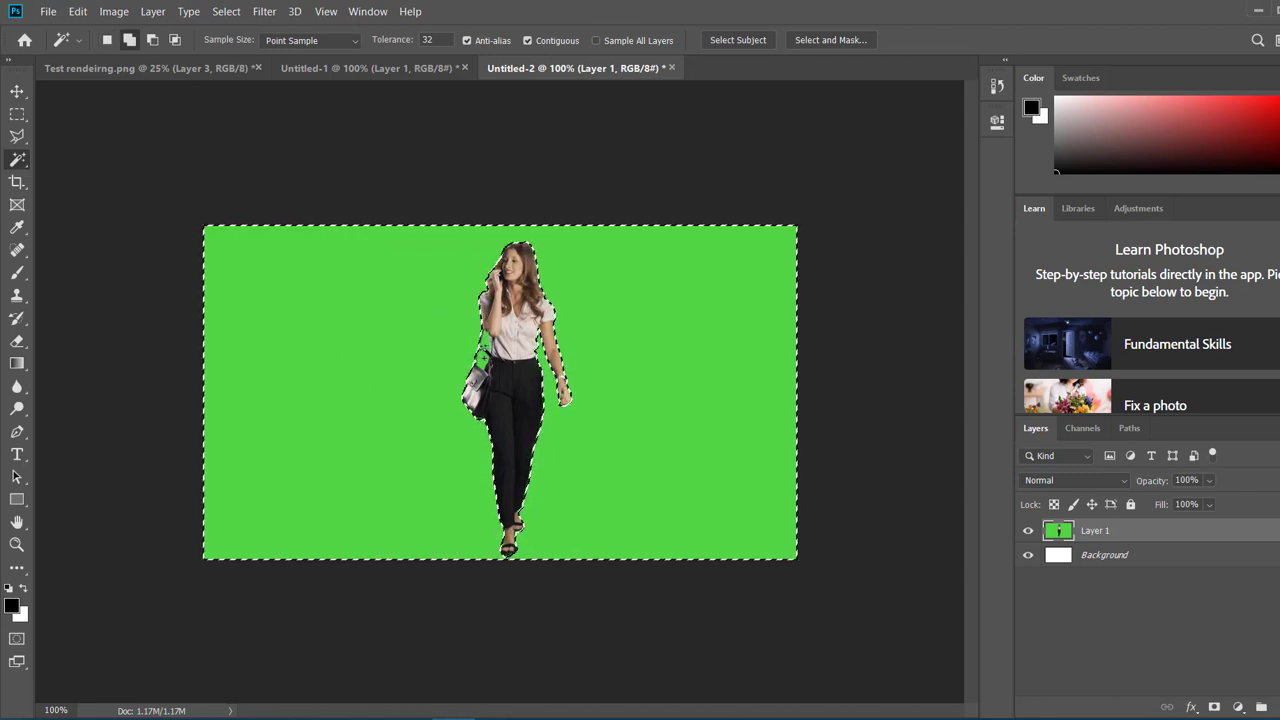
pyautogui.press('Delete')
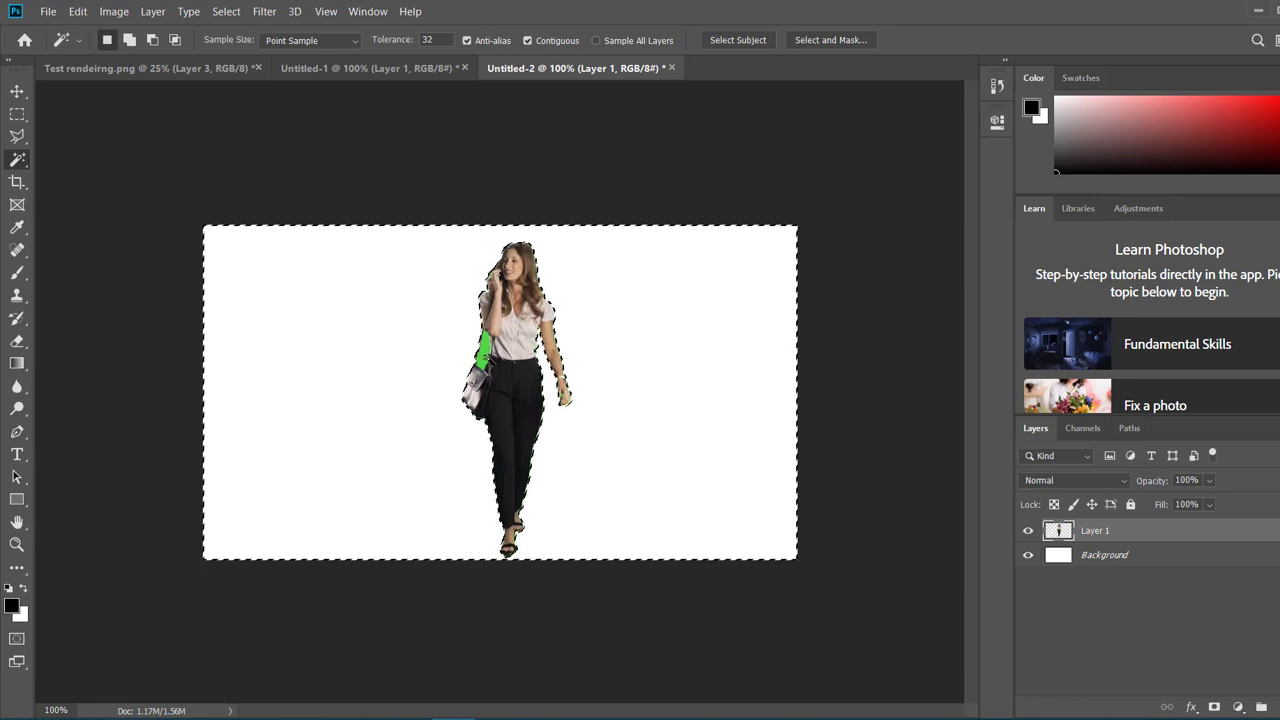
pyautogui.hotkey('ctrl', 'd')
pyautogui.click(480, 352)
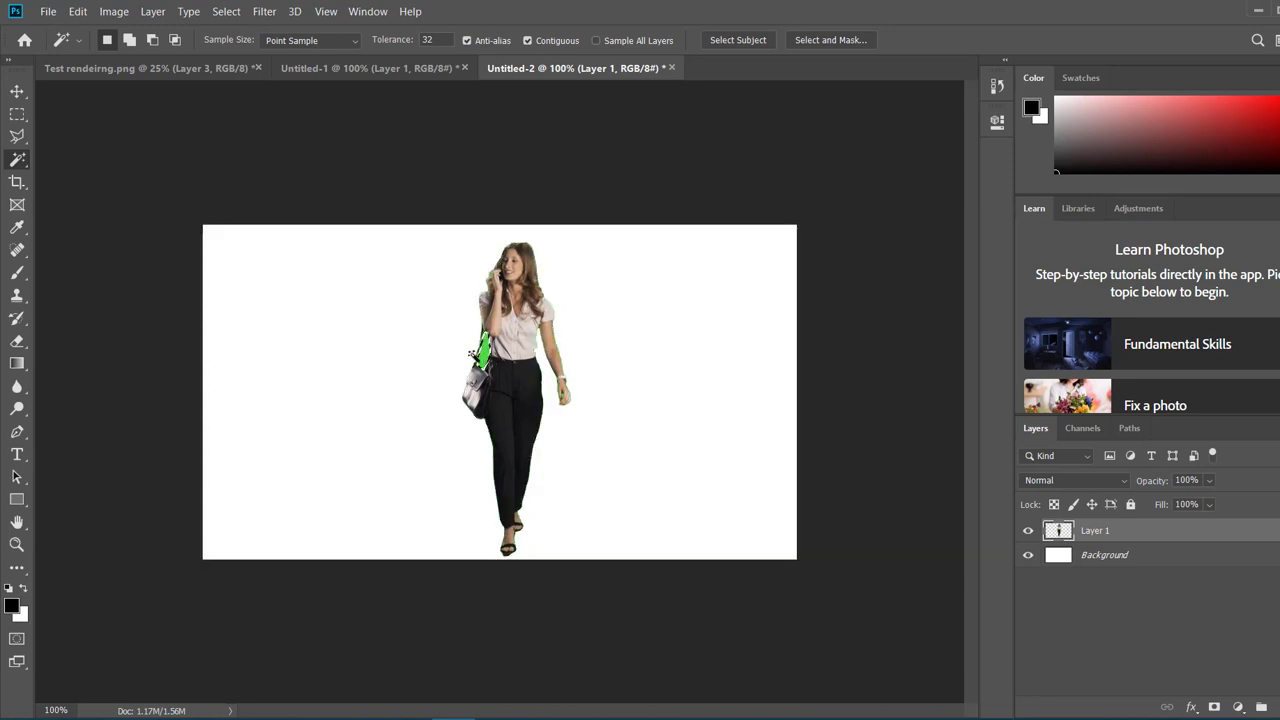
pyautogui.press('Delete')
# Hide the white Background layer, copy the whole cut-out of the walking woman, and paste it into Test rendeirng.png.
pyautogui.click(17, 91)
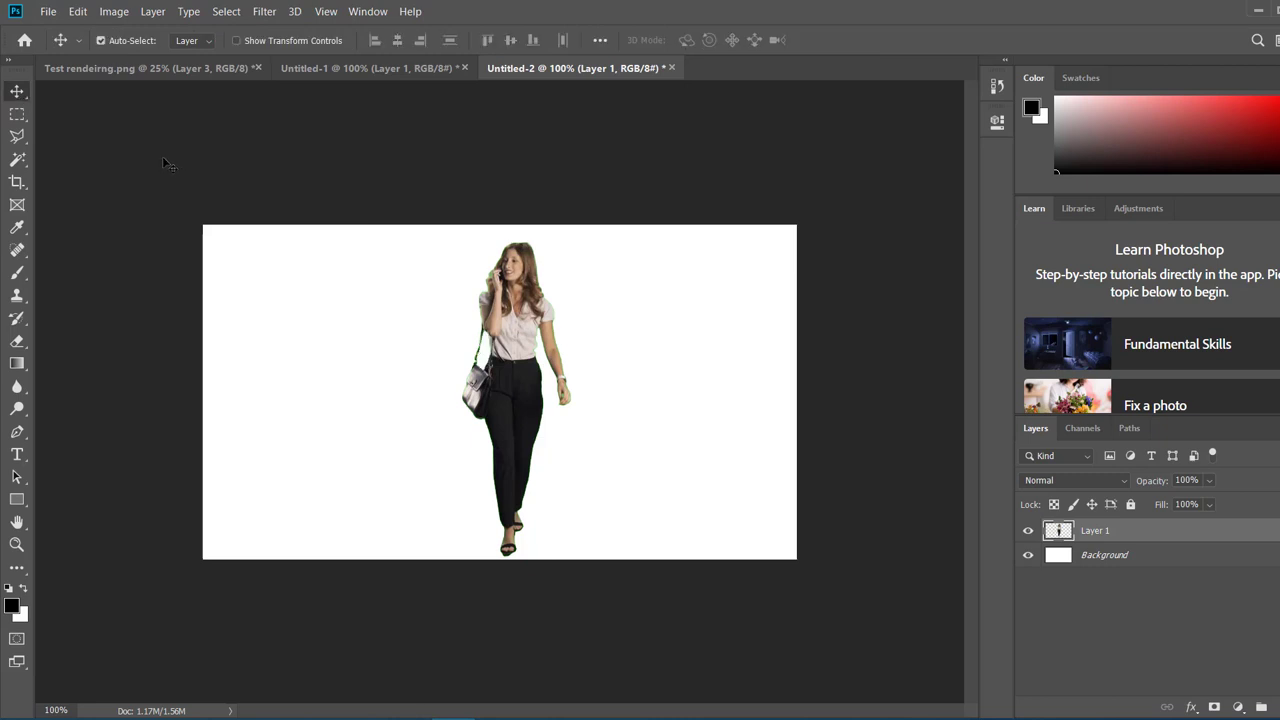
pyautogui.click(1028, 556)
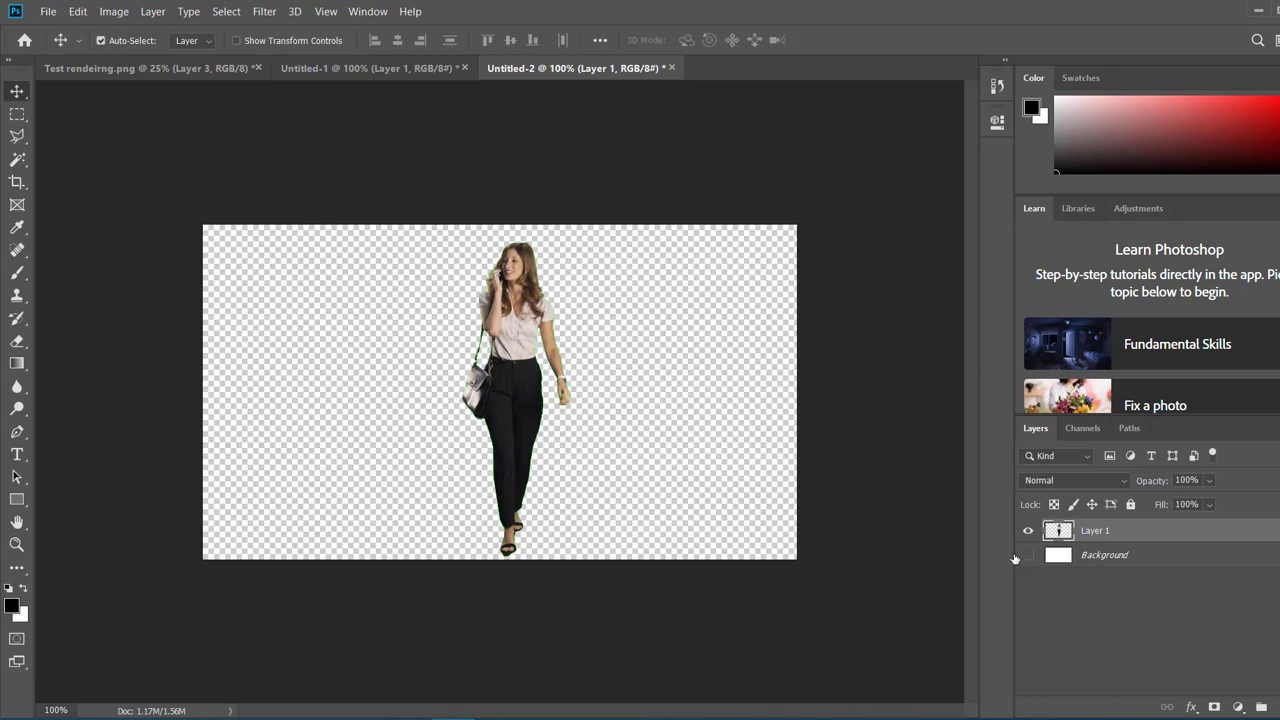
pyautogui.hotkey('ctrl', 'a')
pyautogui.hotkey('ctrl', 'c')
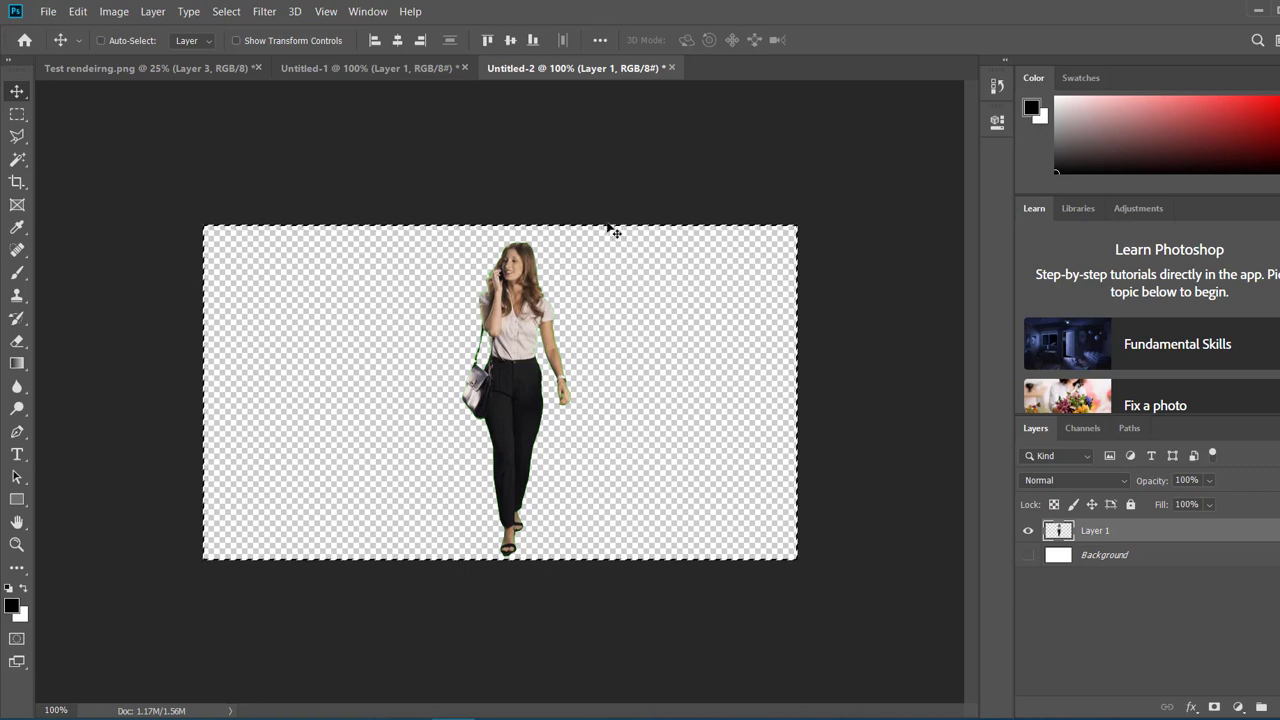
pyautogui.click(85, 68)
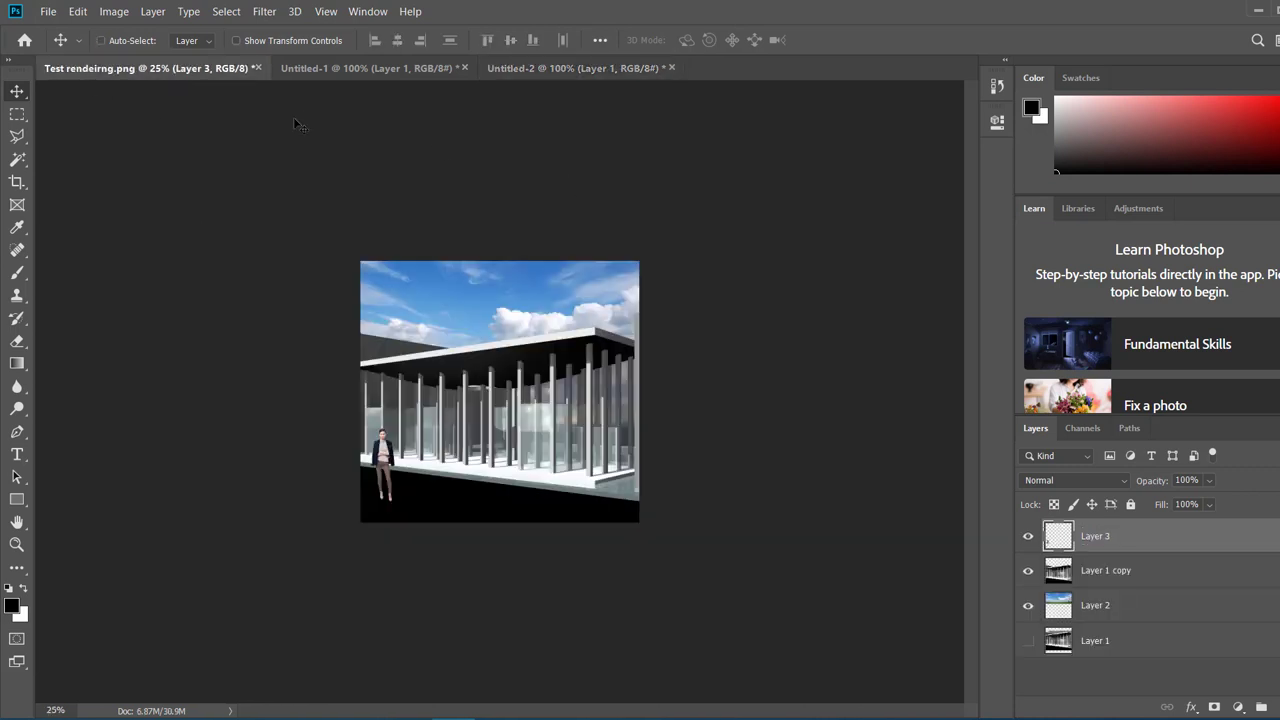
pyautogui.hotkey('ctrl', 'v')
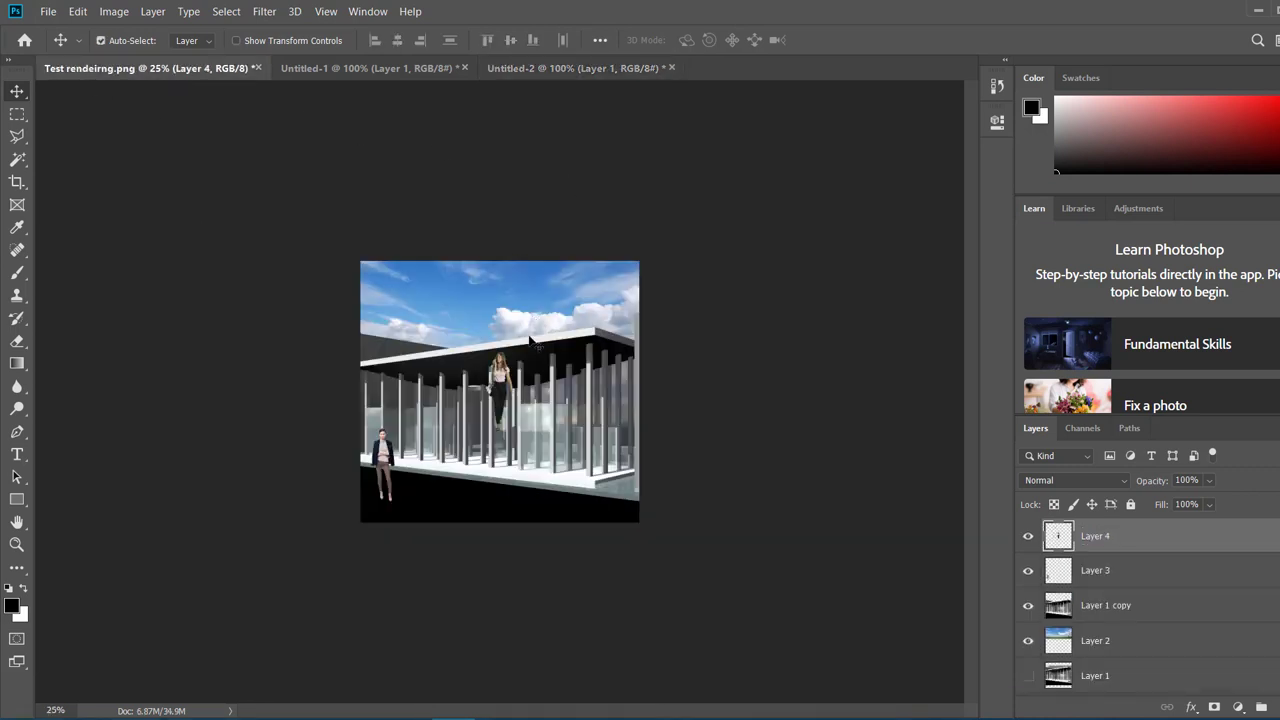
# Move the pasted walking woman down to the dark foreground beside the standing woman and scale her down with Free Transform.
pyautogui.moveTo(517, 400); pyautogui.dragTo(481, 444)
pyautogui.hotkey('ctrl', 't')
pyautogui.press('Return')
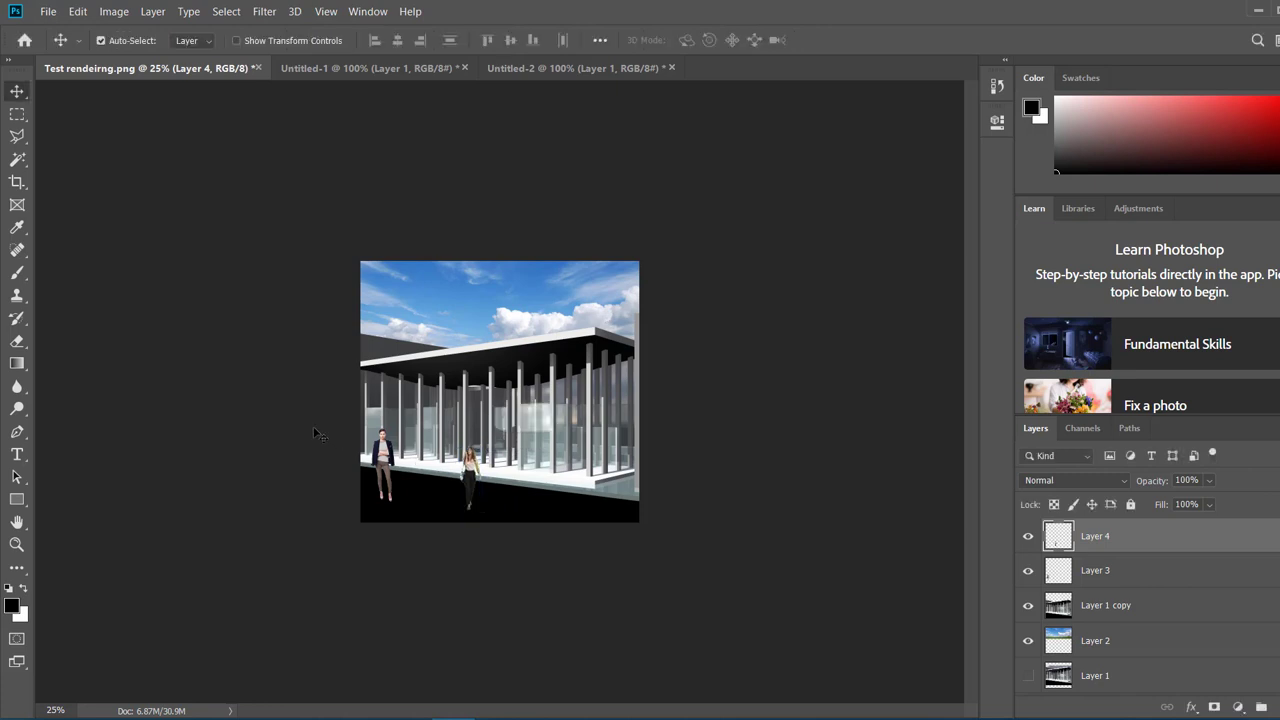
pyautogui.press('ctrl')
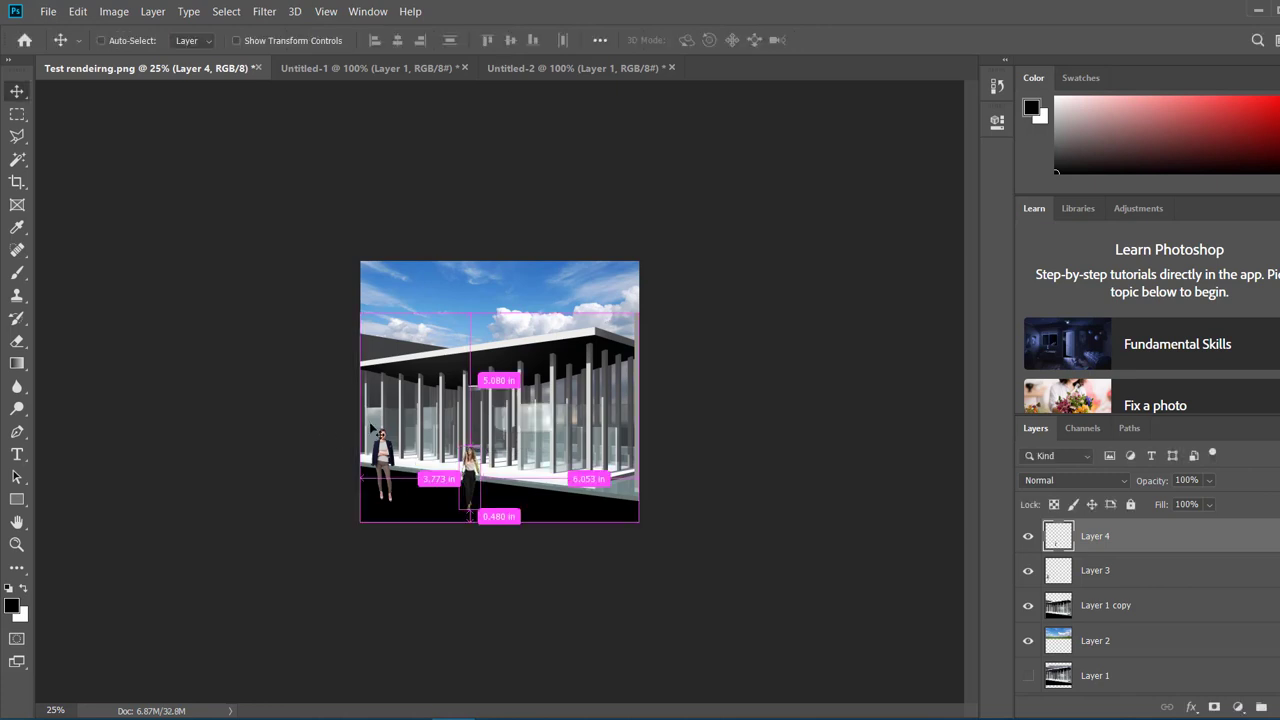
pyautogui.hotkey('ctrl', '0')
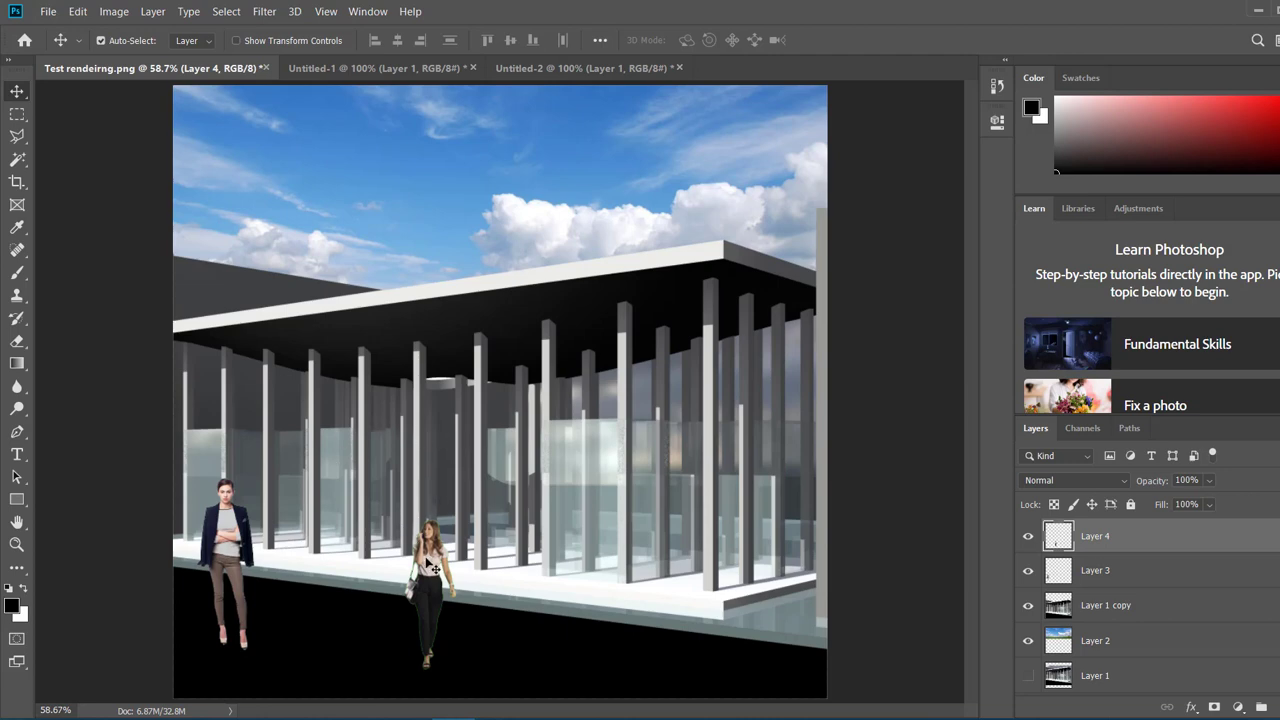
# Try the walking woman at several spots on the walkway and foreground, comparing her head height with the standing woman's.
pyautogui.moveTo(422, 566); pyautogui.dragTo(490, 481)
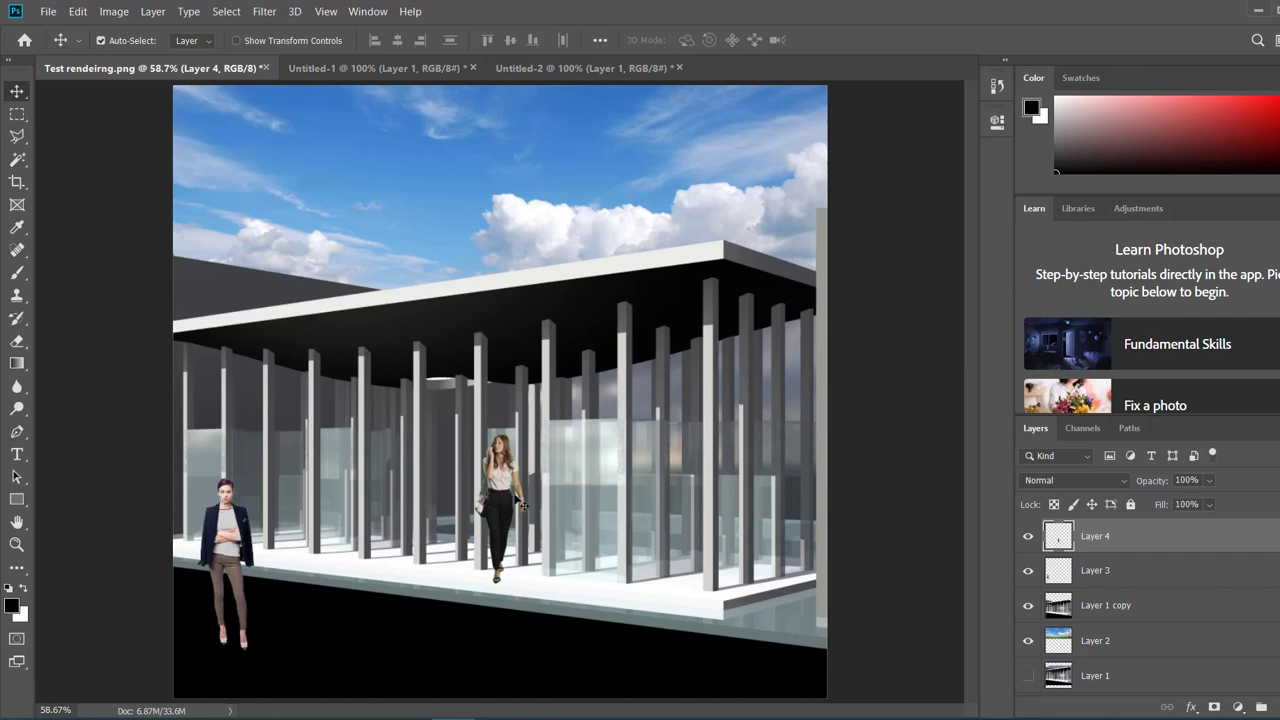
pyautogui.moveTo(492, 506); pyautogui.dragTo(303, 543)
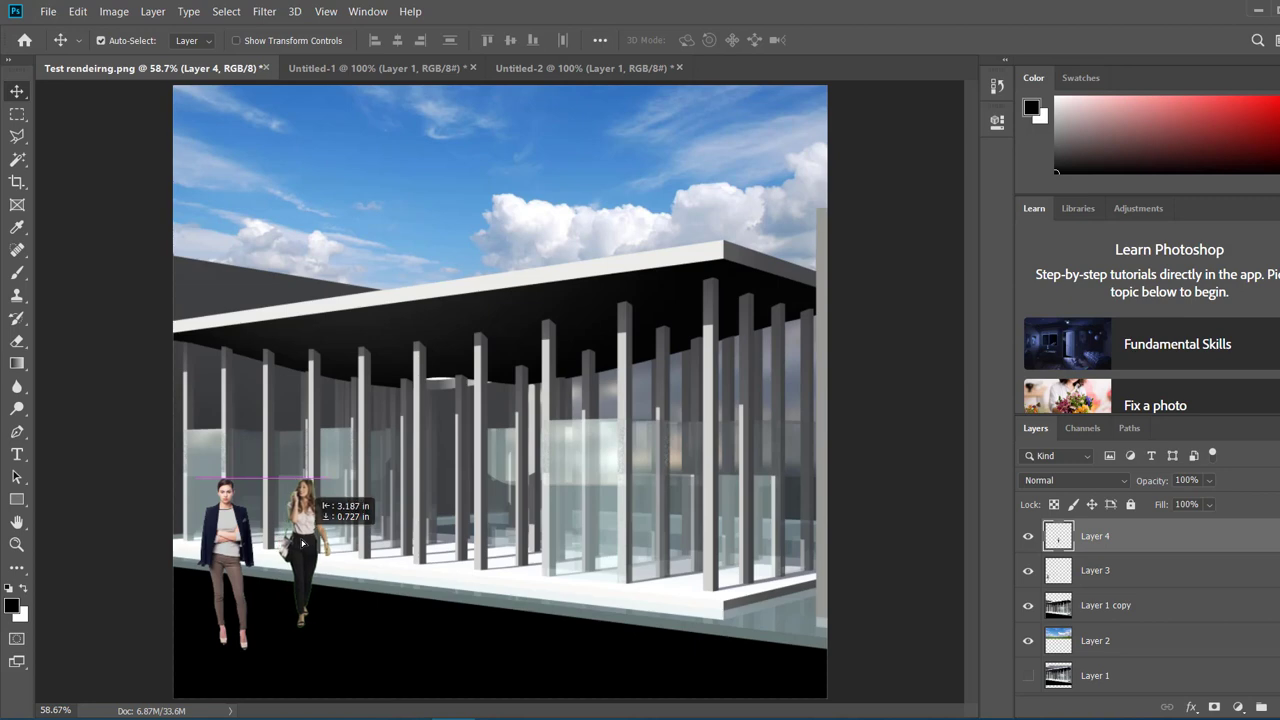
pyautogui.moveTo(303, 543); pyautogui.dragTo(674, 539)
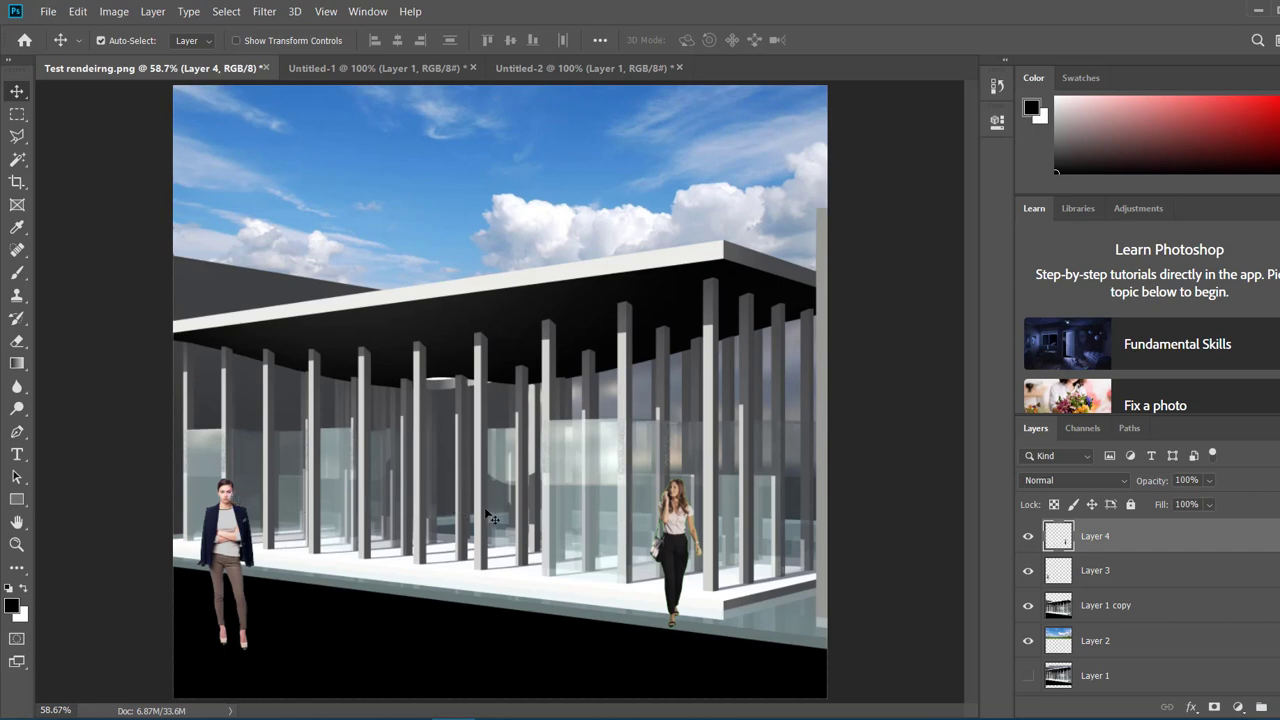
pyautogui.moveTo(685, 497); pyautogui.dragTo(205, 490)
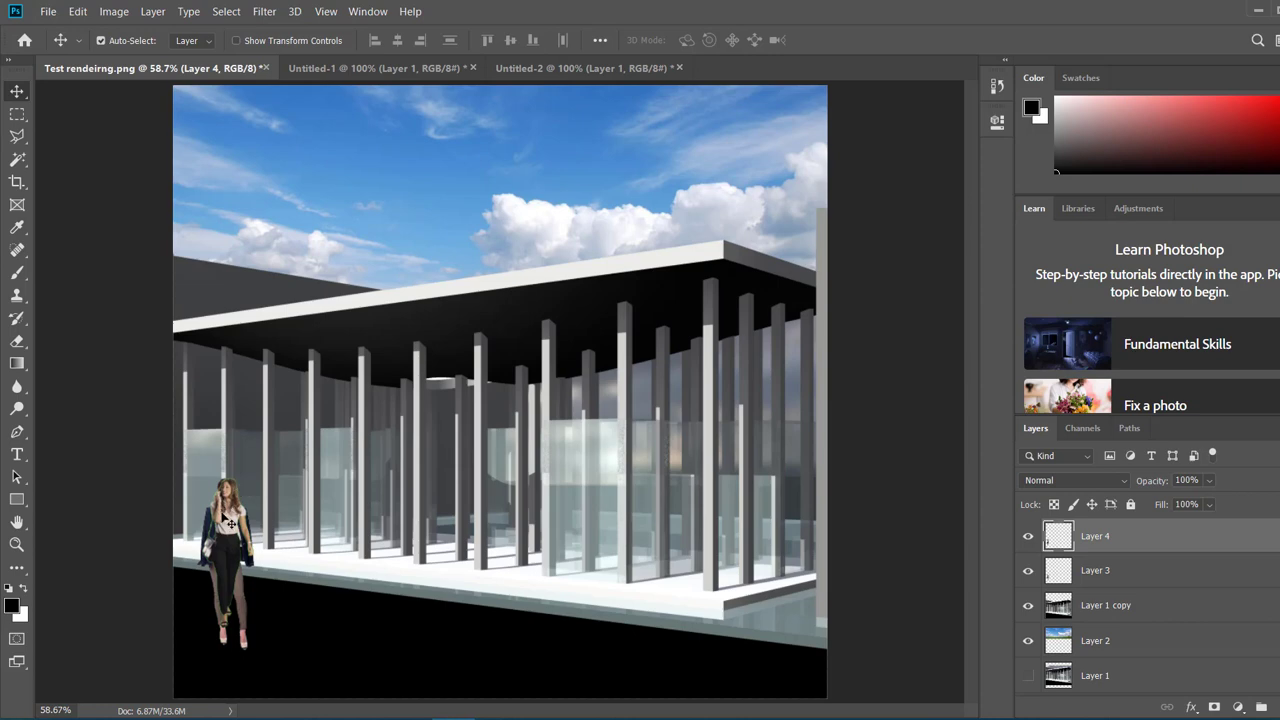
# Place the walking woman on the walkway near the building's right-hand columns and scale her to 79.66%.
pyautogui.moveTo(231, 522); pyautogui.dragTo(676, 497)
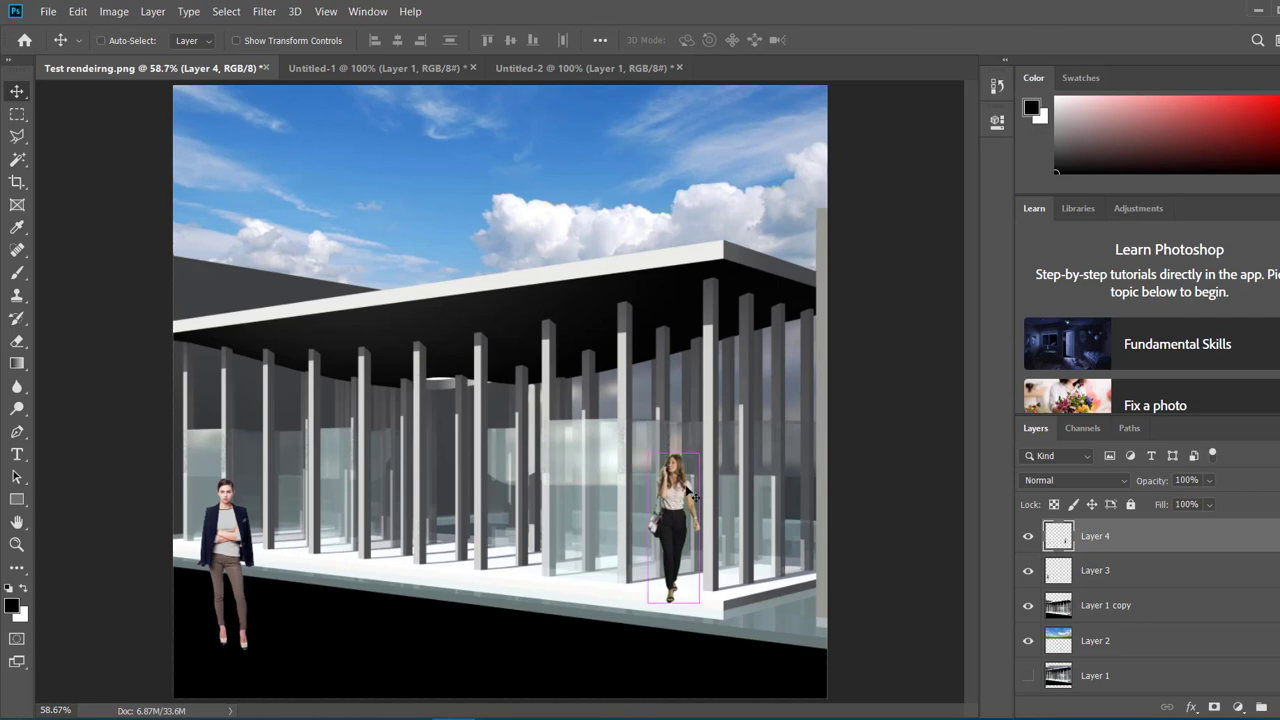
pyautogui.hotkey('ctrl', 't')
pyautogui.moveTo(700, 452); pyautogui.dragTo(688, 484)
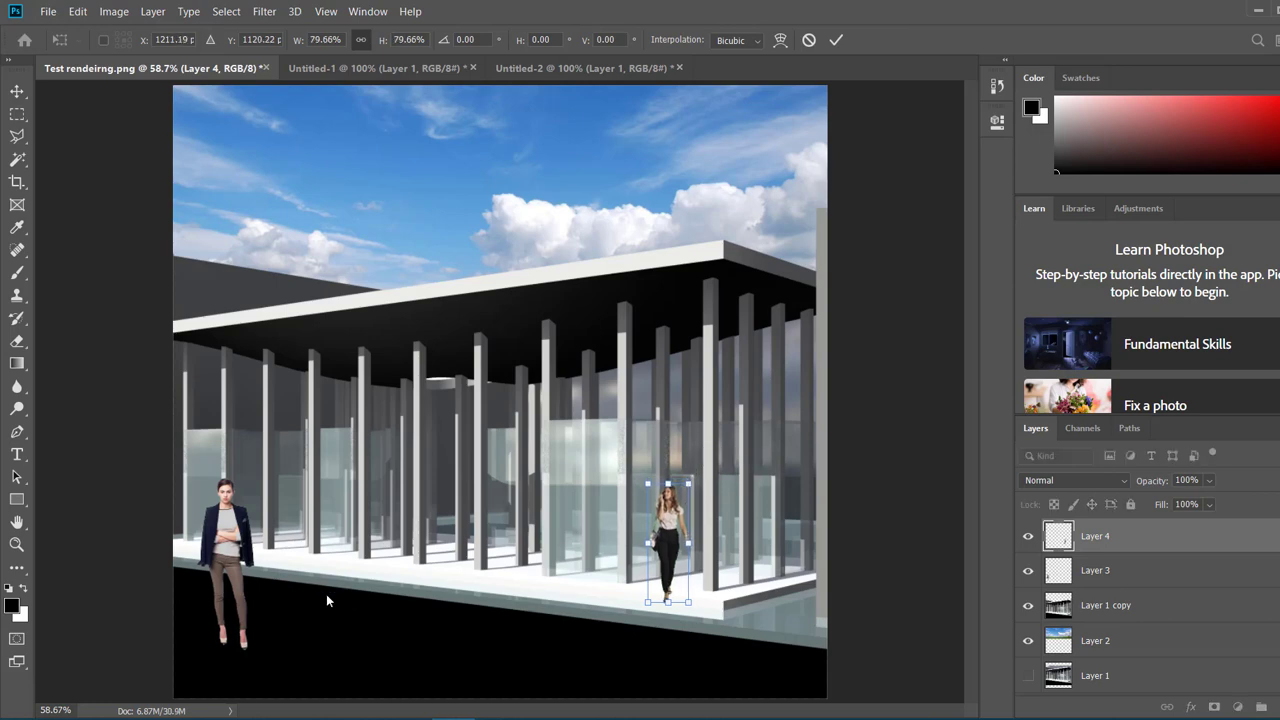
pyautogui.press('Return')
# Move the standing woman in the navy jacket horizontally to near the centre of the rendering, and deselect her layer.
pyautogui.moveTo(222, 555); pyautogui.dragTo(529, 552)
pyautogui.click(50, 545)
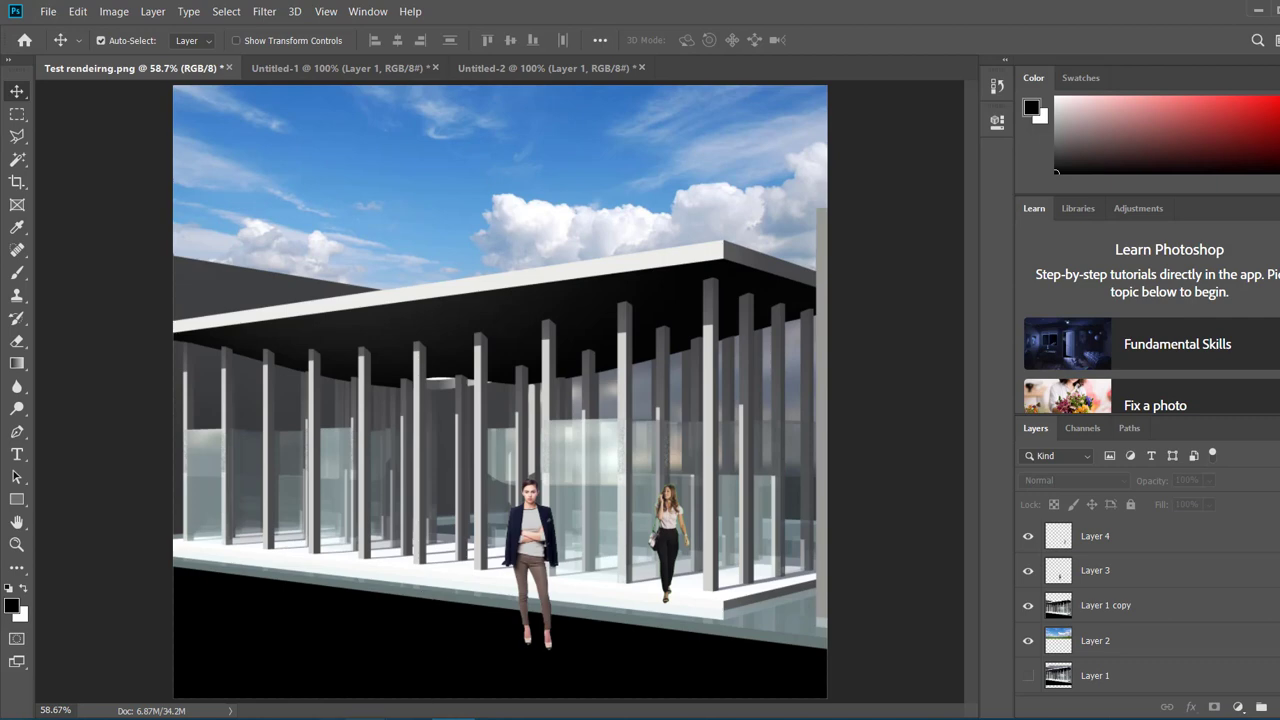
# Switch to Chrome, preview the green-screen photo of the woman taking a selfie in the Google Images results, and copy the image.
pyautogui.hotkey('alt', 'Tab')
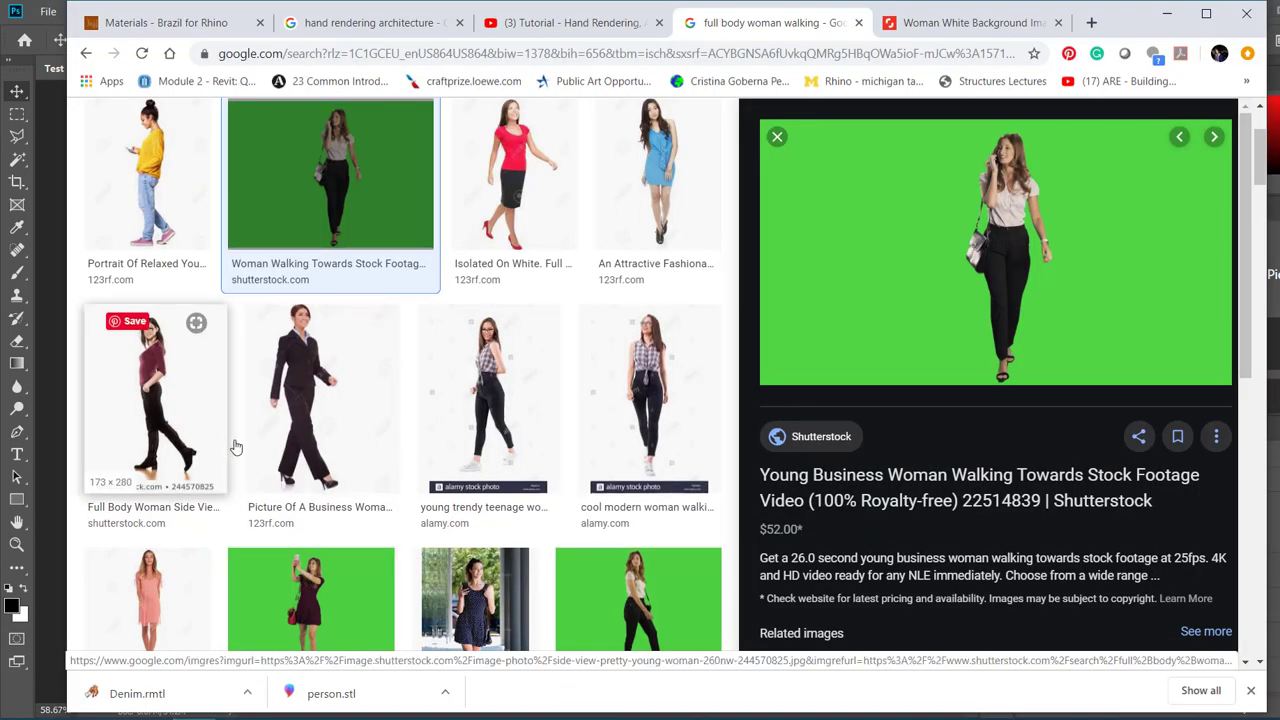
pyautogui.scroll(-2, 260, 467)
pyautogui.scroll(-1, 260, 467)
pyautogui.click(268, 428)
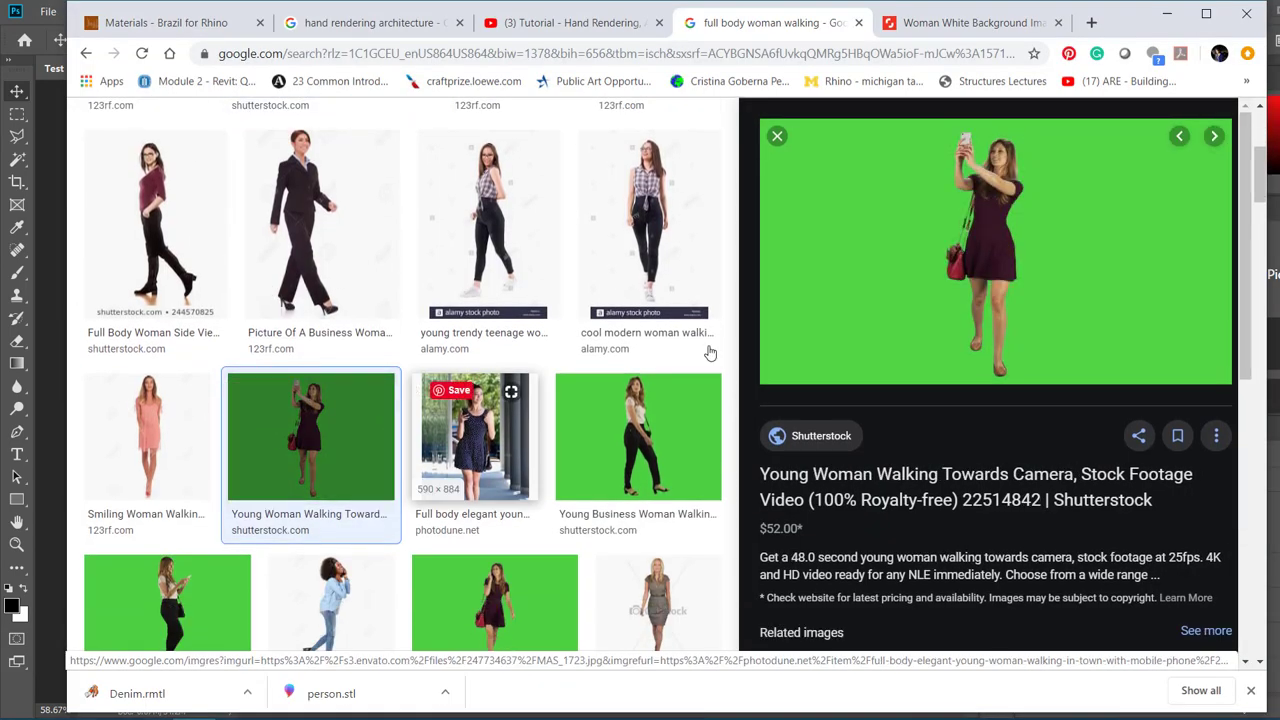
pyautogui.click(1043, 300)
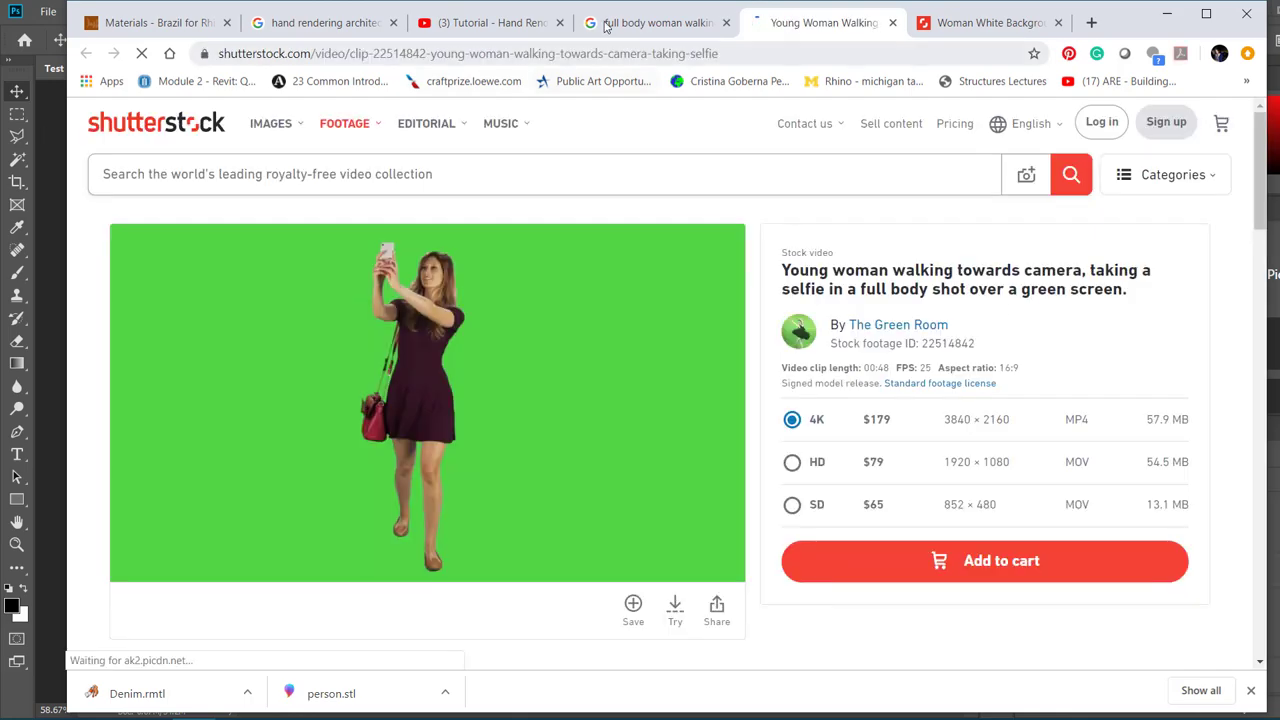
pyautogui.click(605, 27)
pyautogui.rightClick(979, 264)
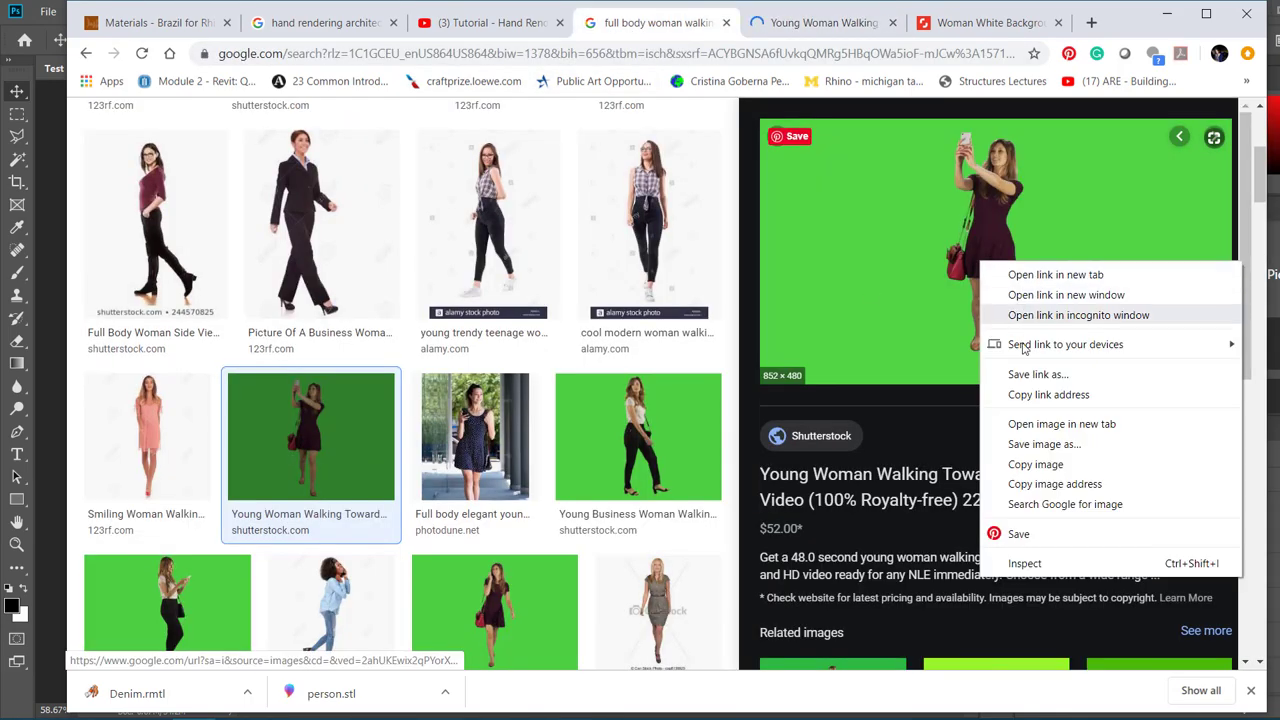
pyautogui.click(1020, 467)
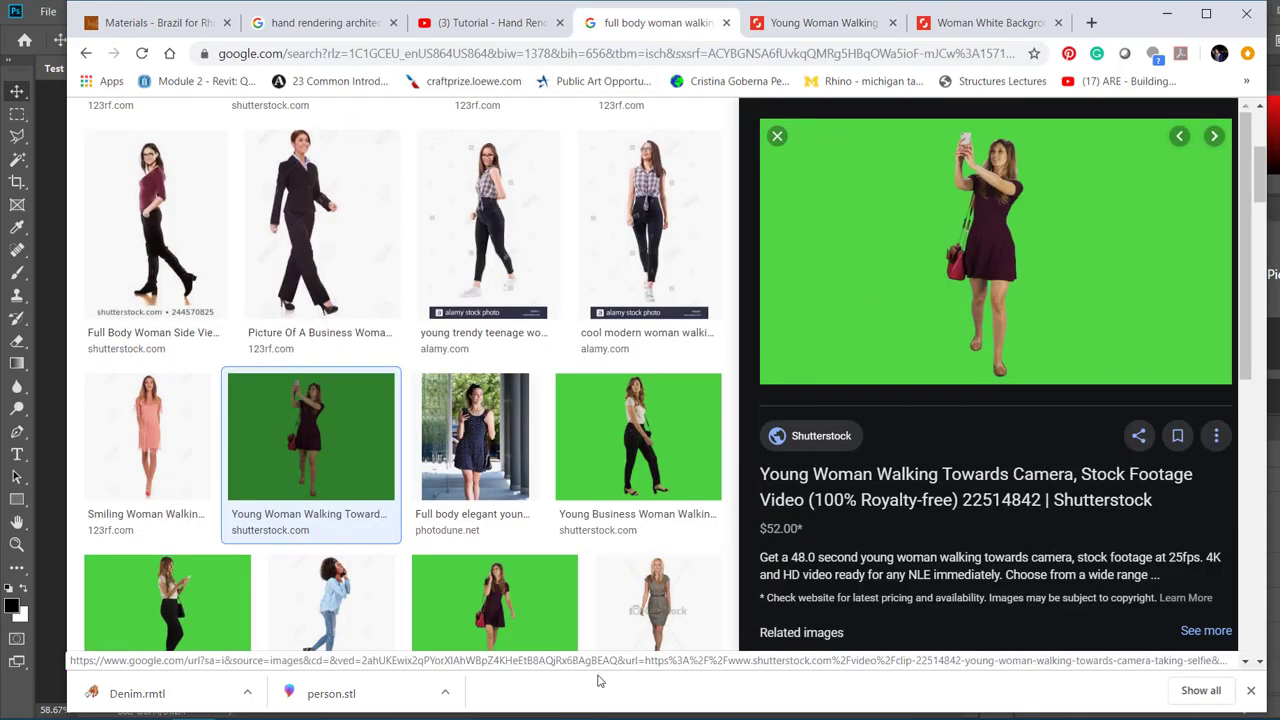
# Switch to Photoshop, create a new 852 x 480 pixel document from the Clipboard preset, and paste the selfie photo into it.
pyautogui.click(454, 719)
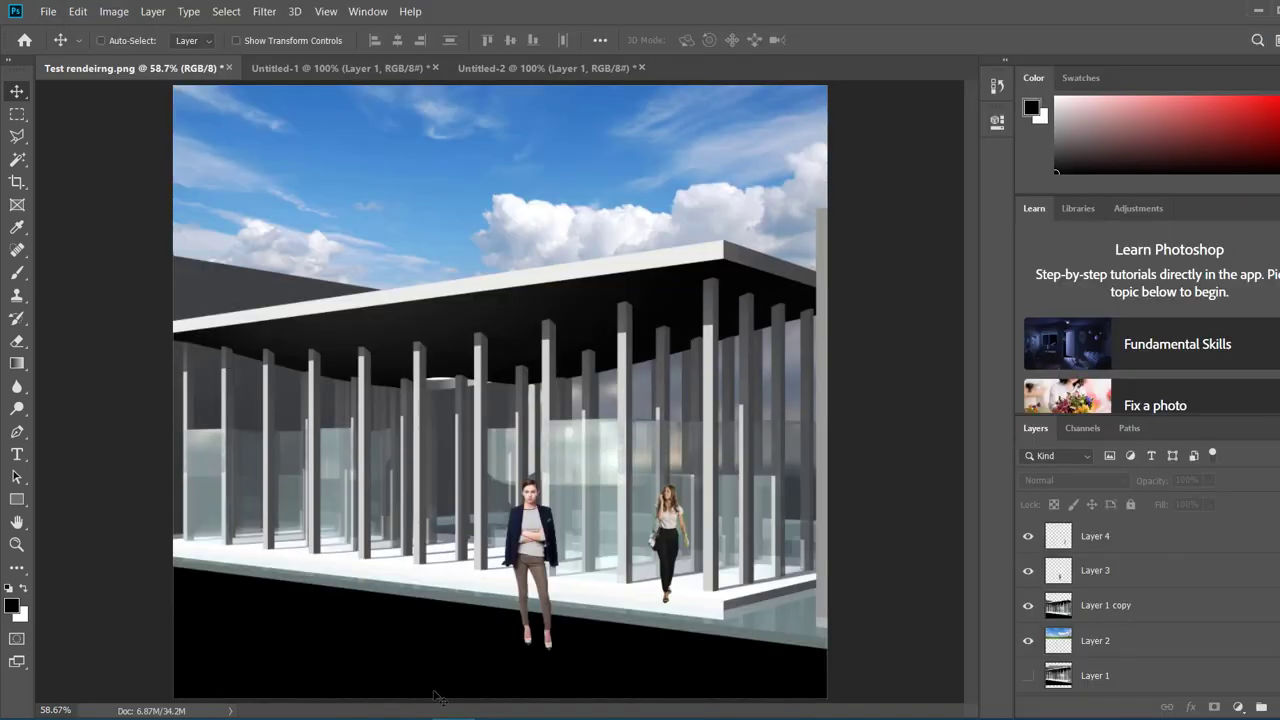
pyautogui.hotkey('ctrl', 'n')
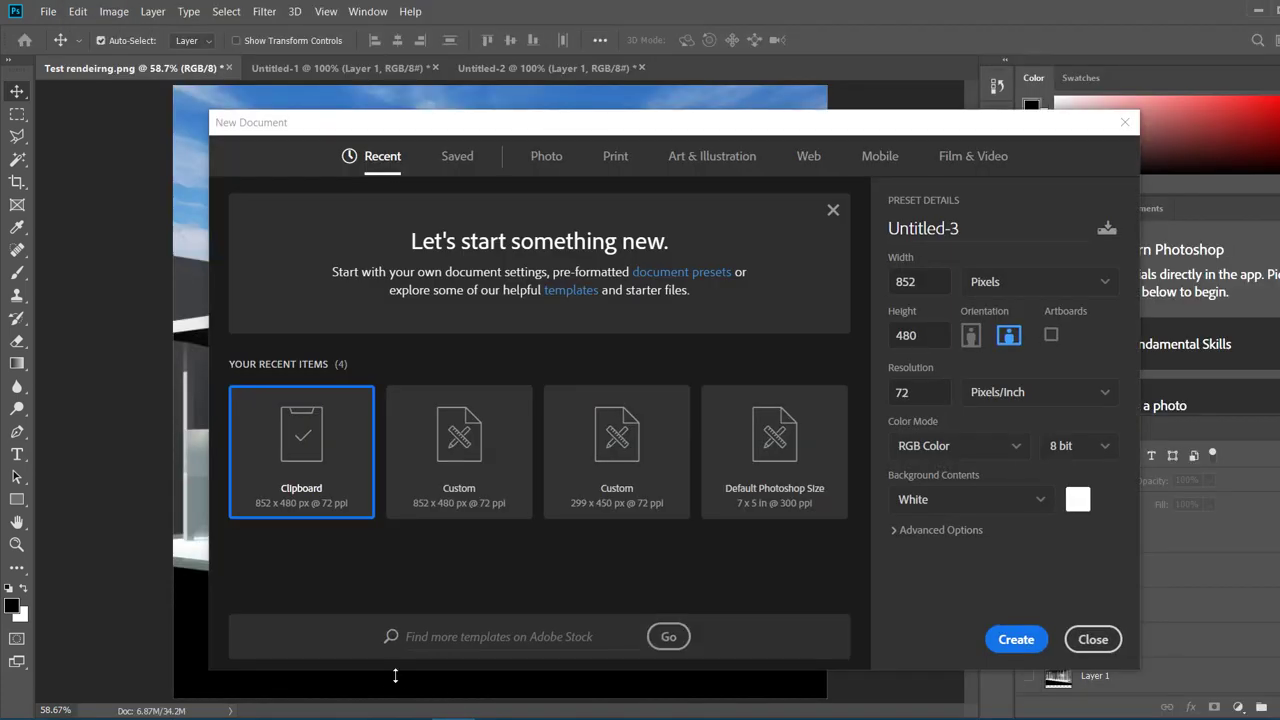
pyautogui.press('Return')
pyautogui.hotkey('ctrl', 'v')
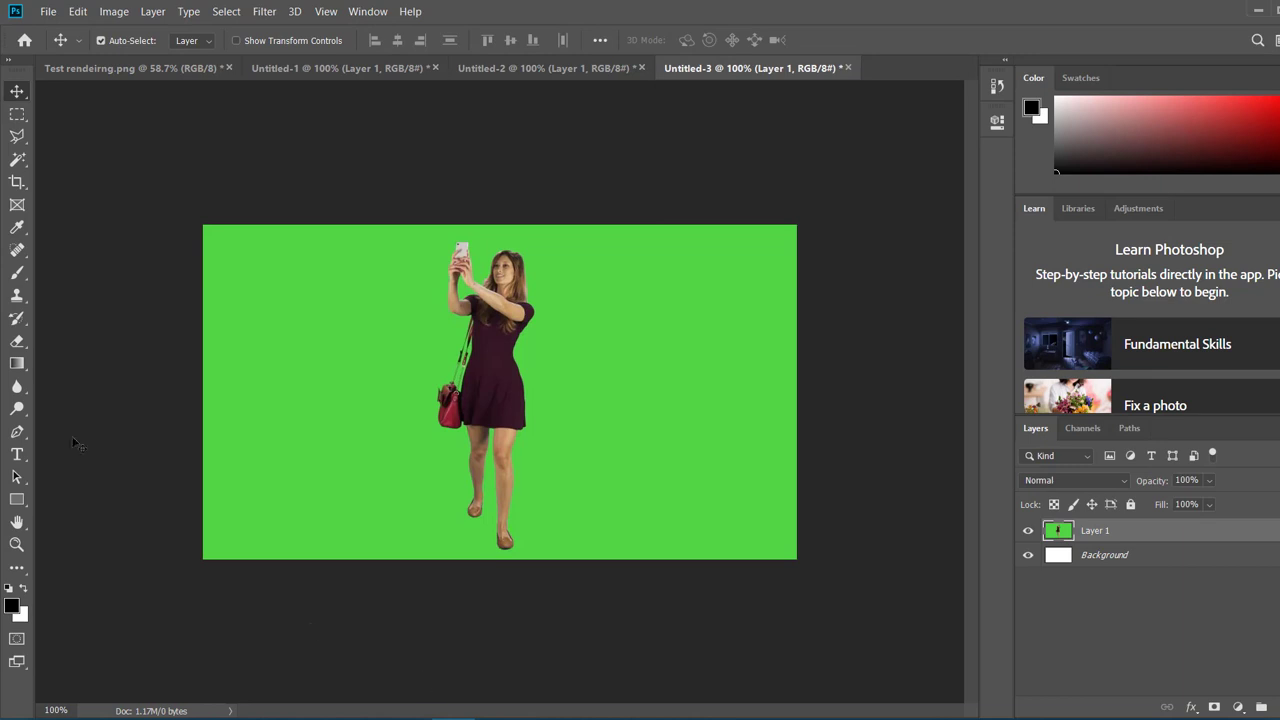
# Delete the green backdrop around the selfie woman with the Magic Wand, including the patches between her arms and along the bag strap.
pyautogui.click(17, 159)
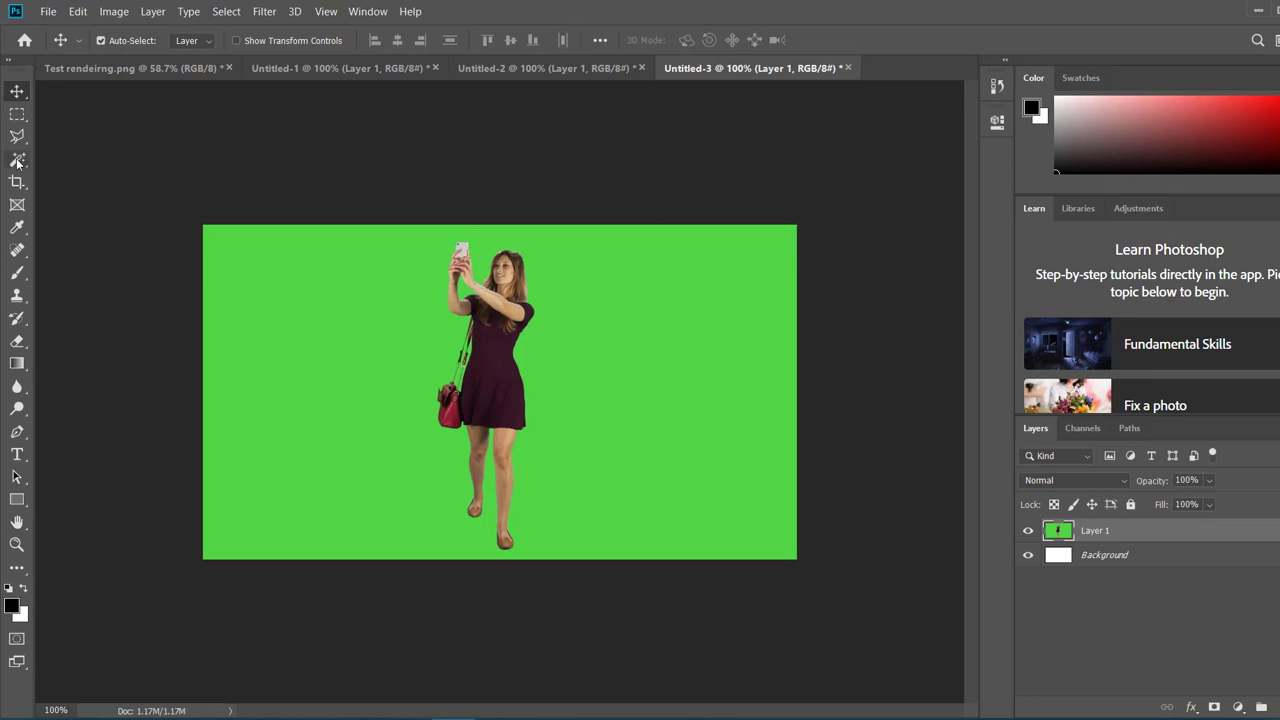
pyautogui.click(275, 285)
pyautogui.press('Delete')
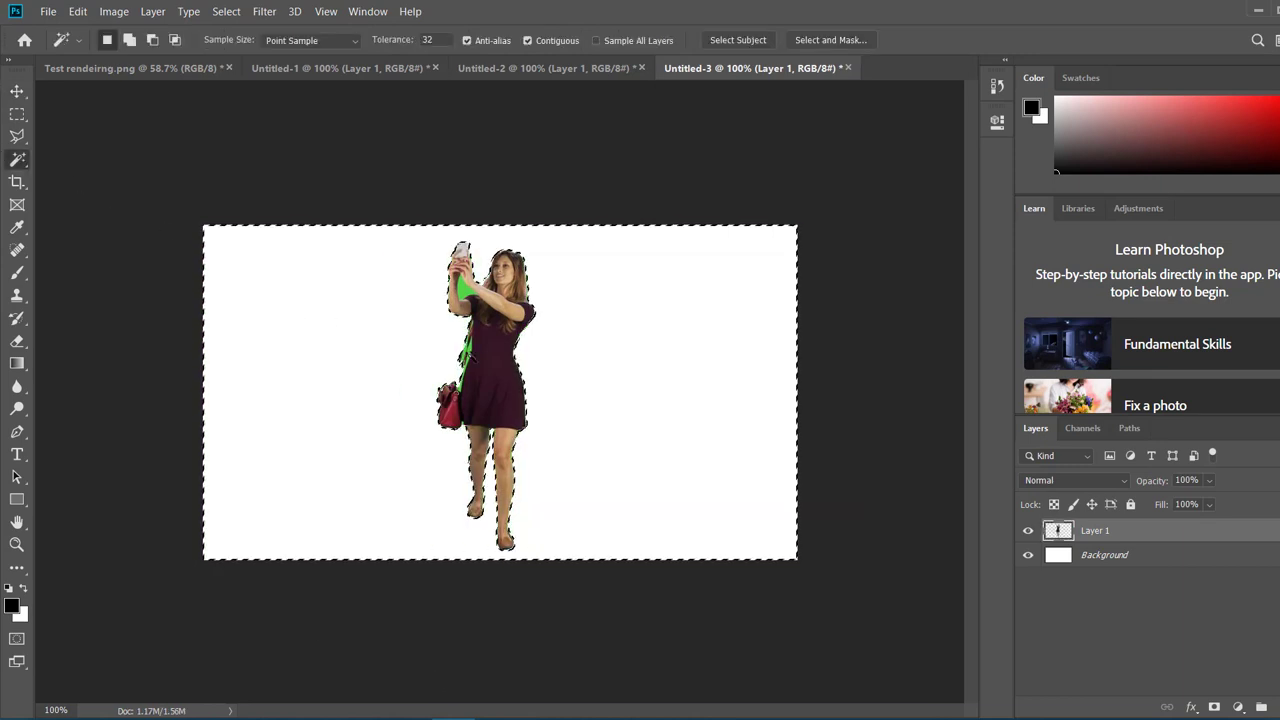
pyautogui.hotkey('ctrl', 'd')
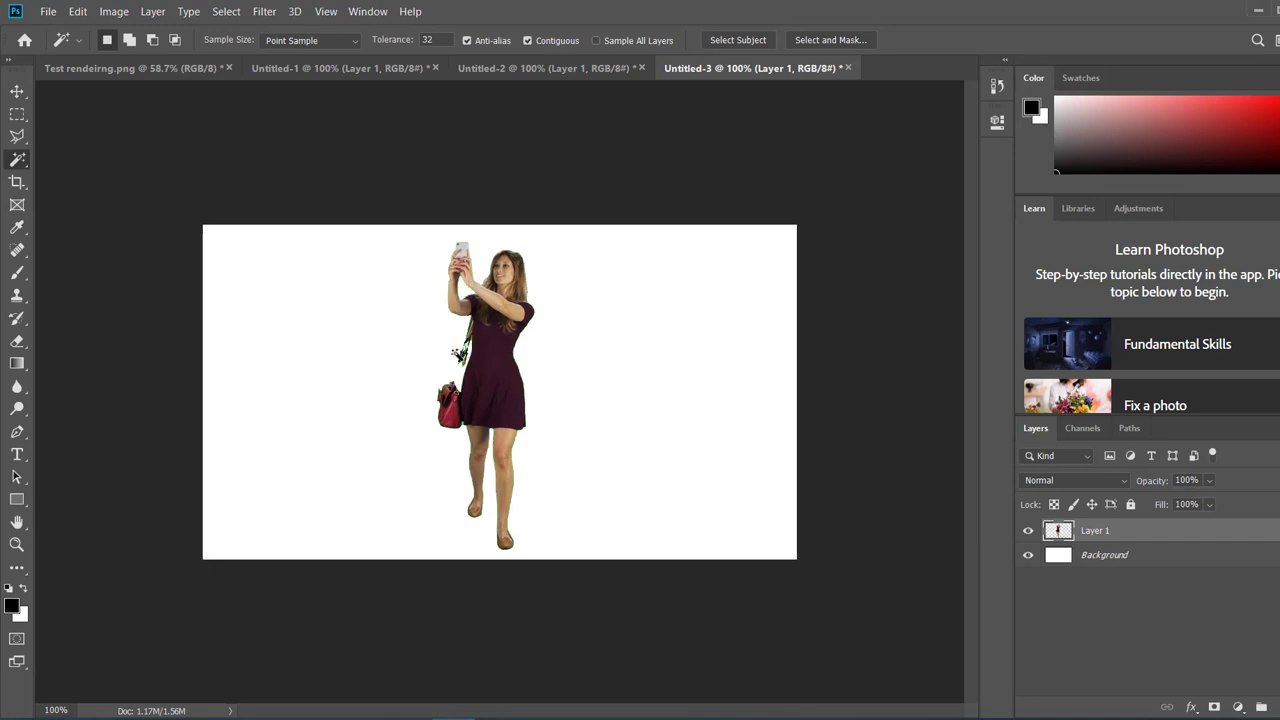
pyautogui.hotkey('ctrl', '+')
pyautogui.hotkey('ctrl', '+')
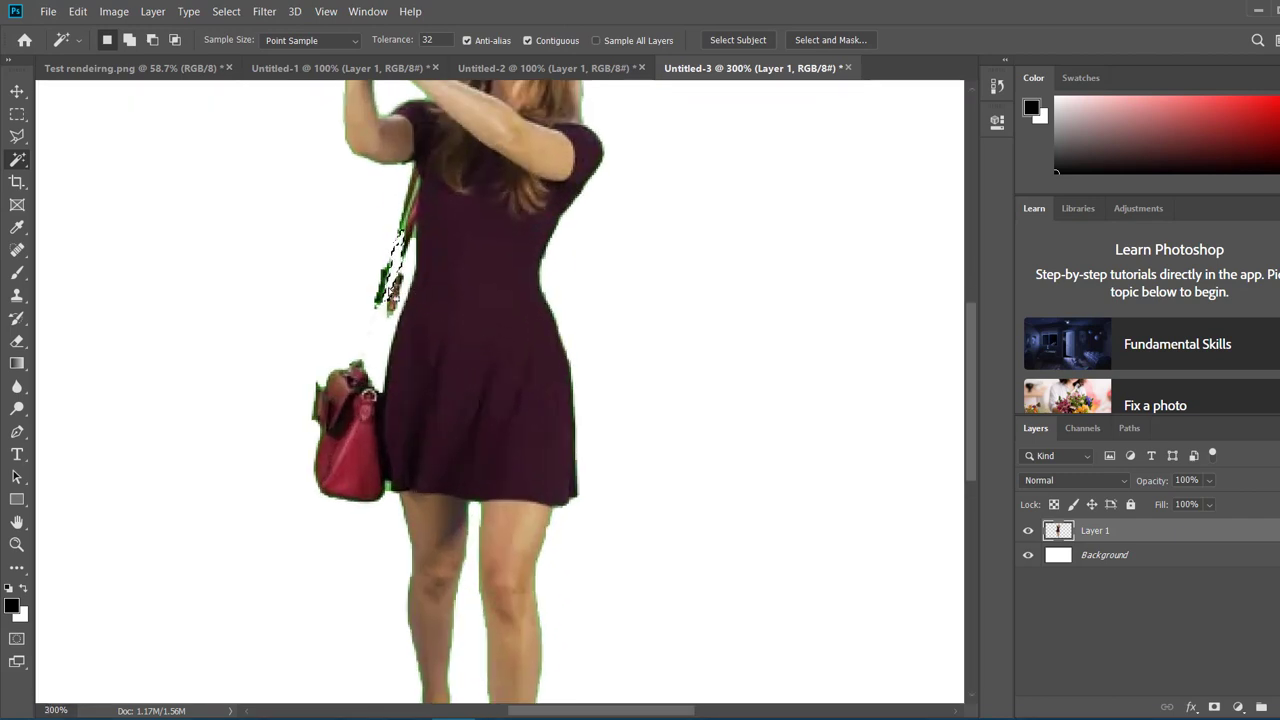
pyautogui.click(235, 281)
pyautogui.hotkey('ctrl', 'd')
pyautogui.hotkey('ctrl', '-')
pyautogui.hotkey('ctrl', '-')
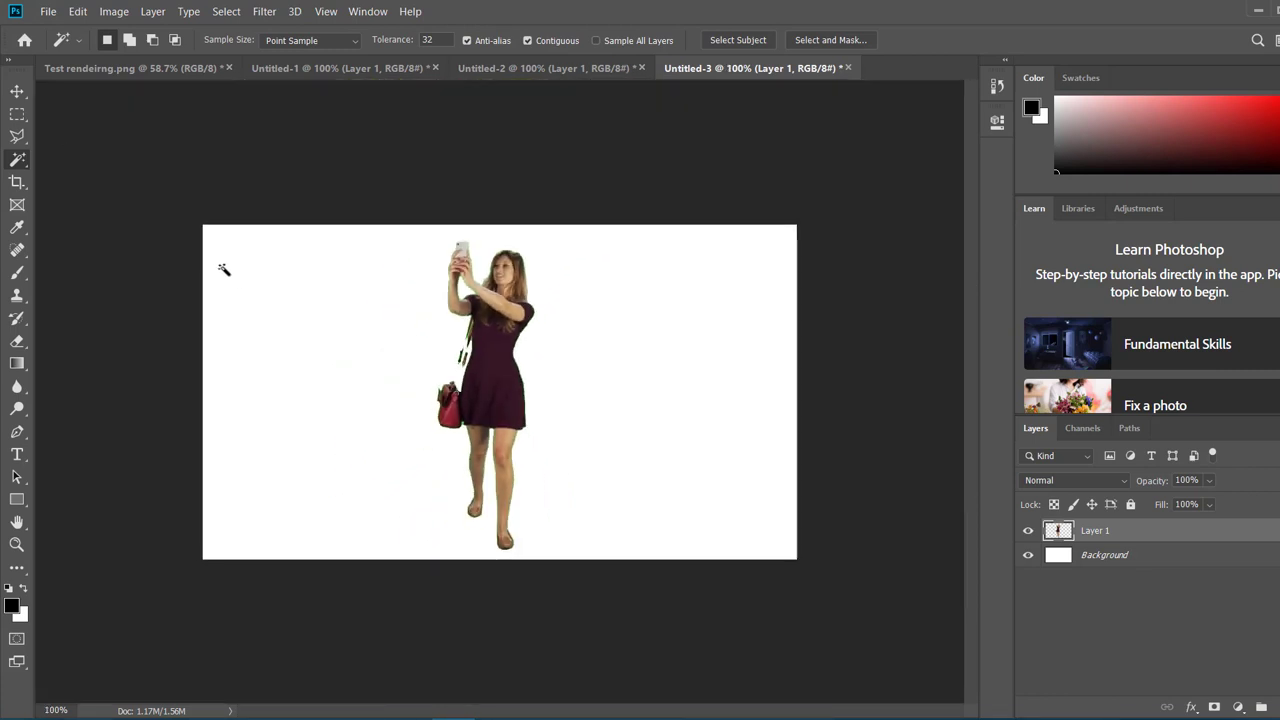
# Hide the white Background layer, copy the whole cut-out of the selfie woman, and paste it into Test rendeirng.png.
pyautogui.click(1028, 555)
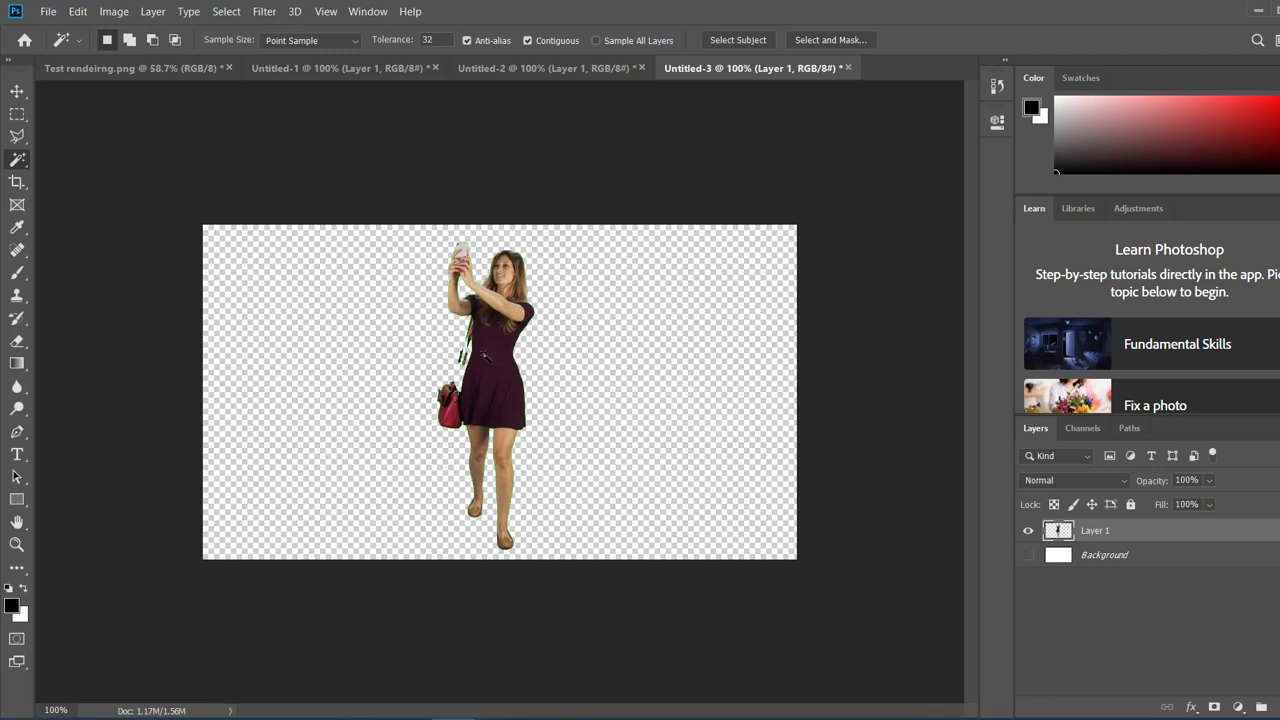
pyautogui.click(330, 395)
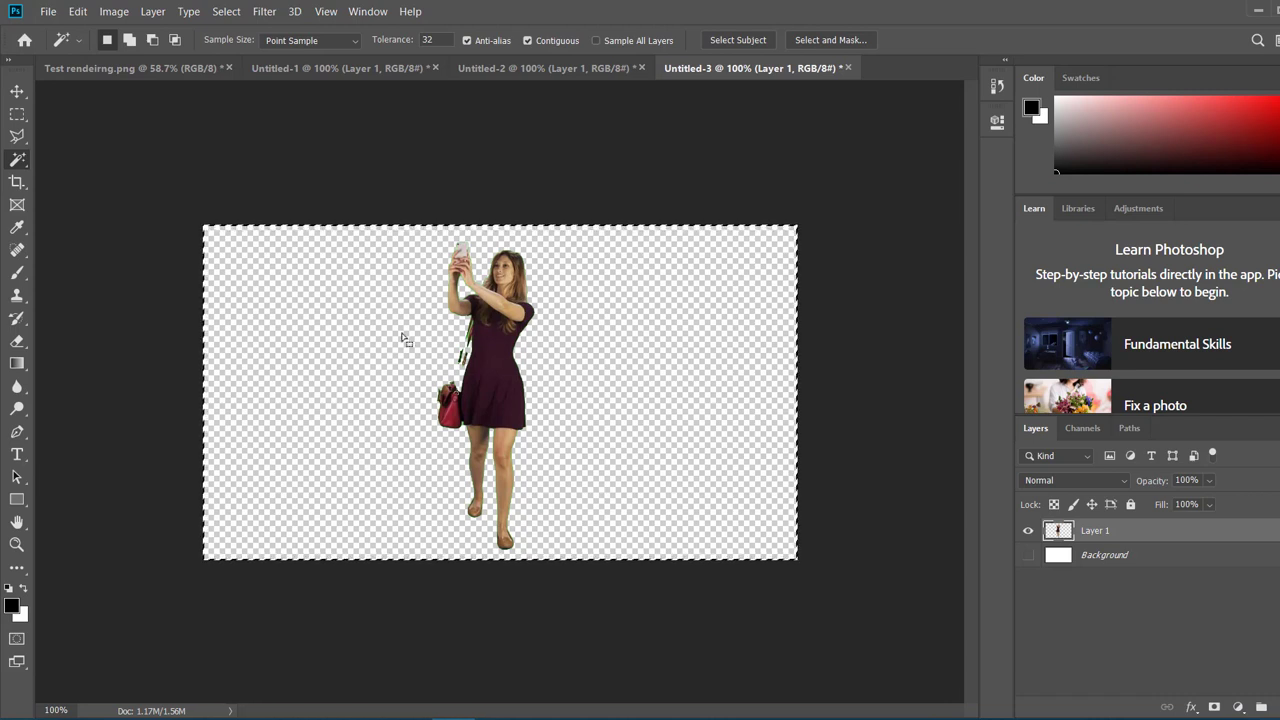
pyautogui.click(120, 72)
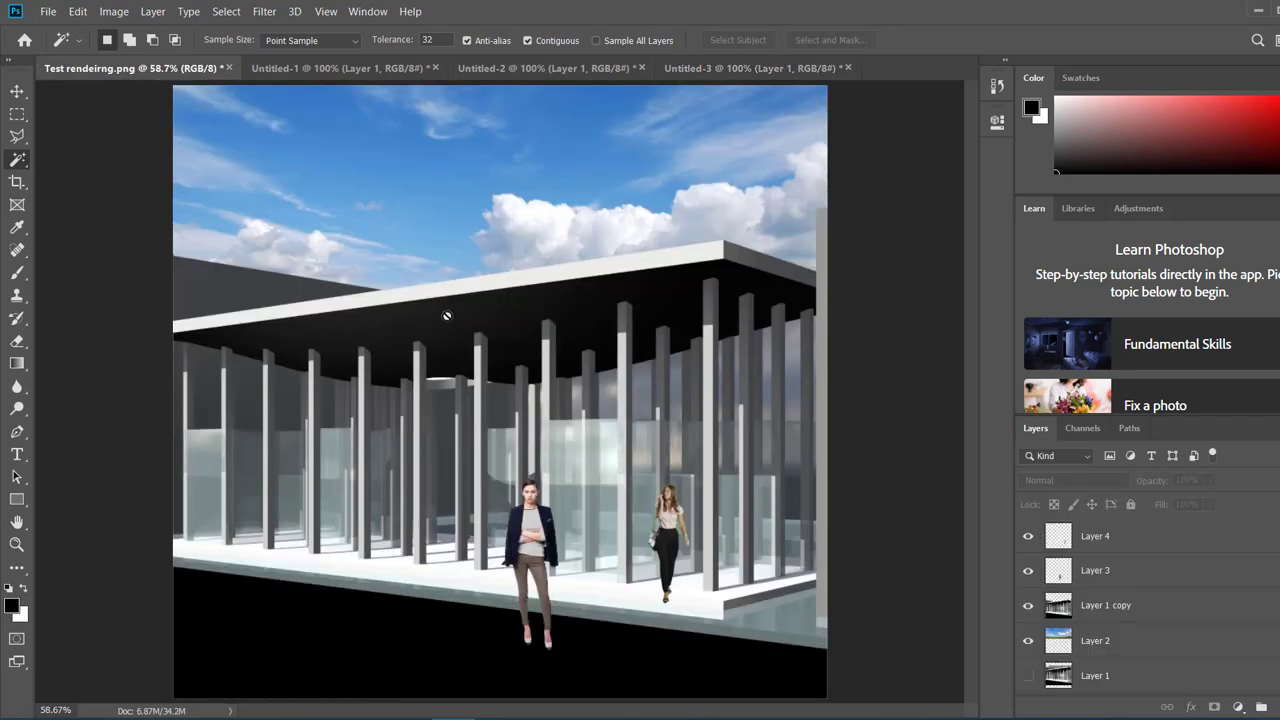
pyautogui.hotkey('ctrl', 'v')
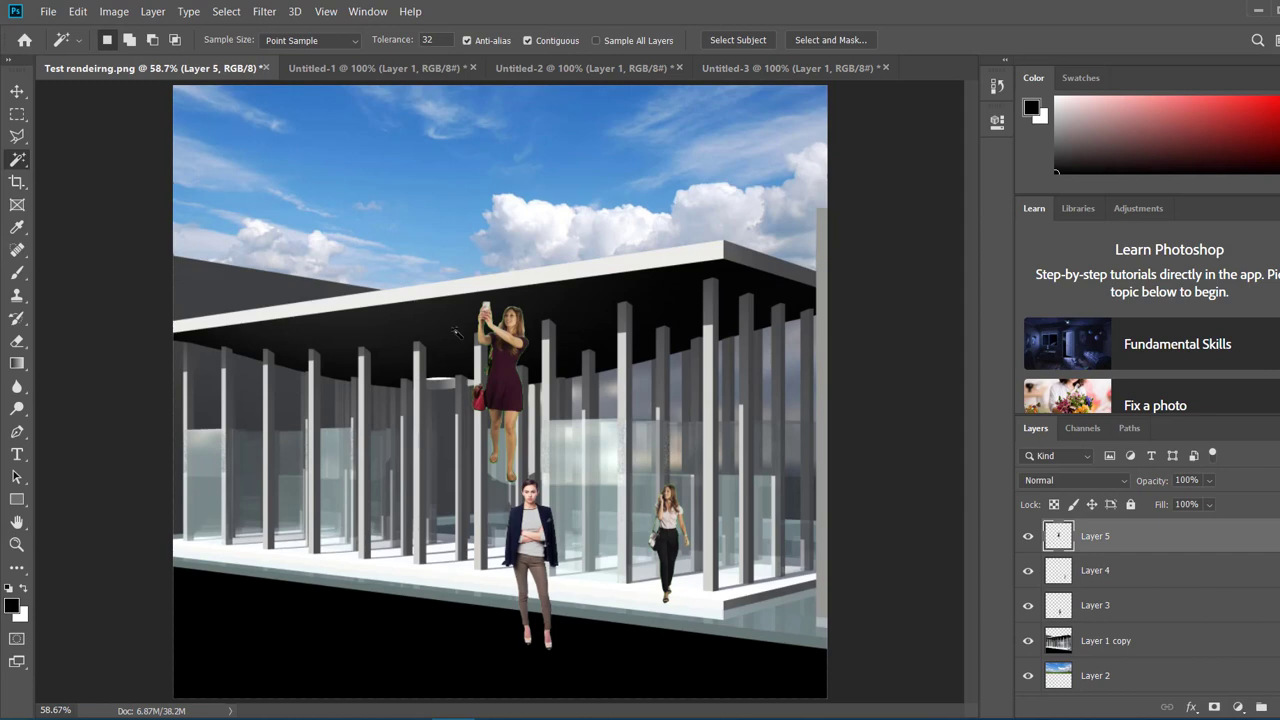
# Enlarge the selfie woman to about 239% and place her as a foreground figure partly cropped by the rendering's lower-left corner.
pyautogui.press('v')
pyautogui.moveTo(507, 366); pyautogui.dragTo(274, 580)
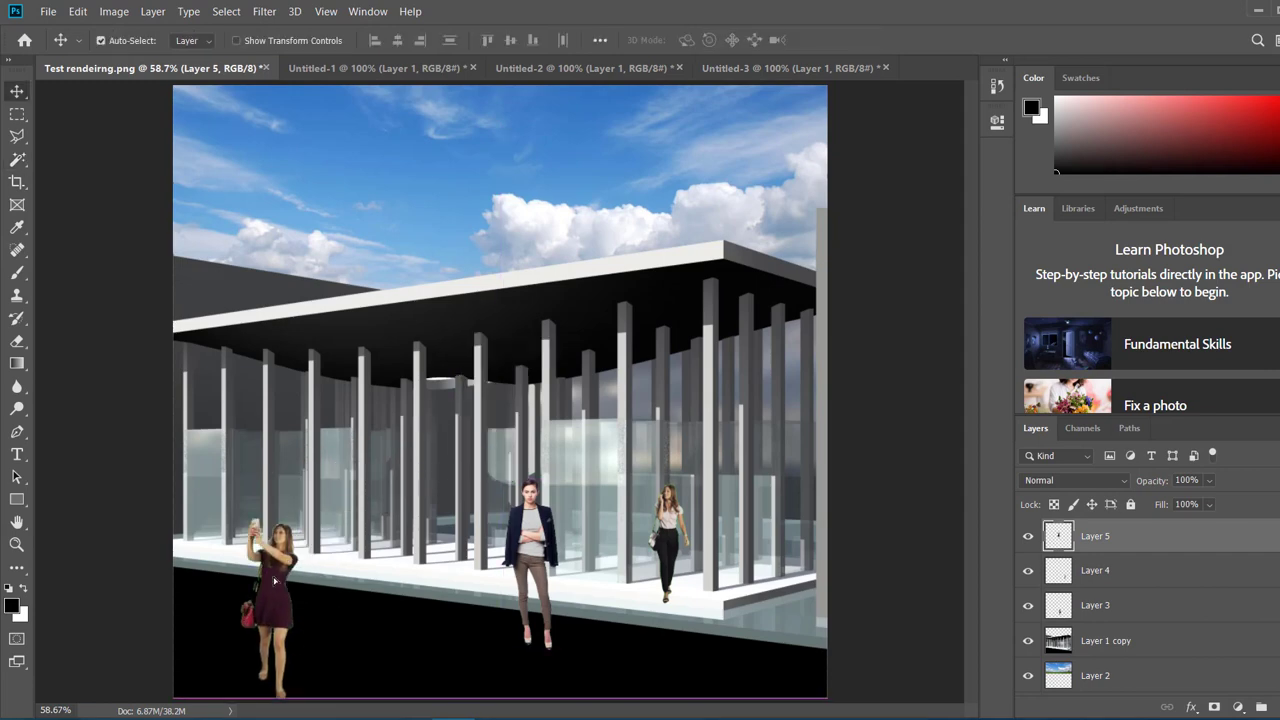
pyautogui.hotkey('ctrl', 't')
pyautogui.moveTo(297, 521); pyautogui.dragTo(439, 294)
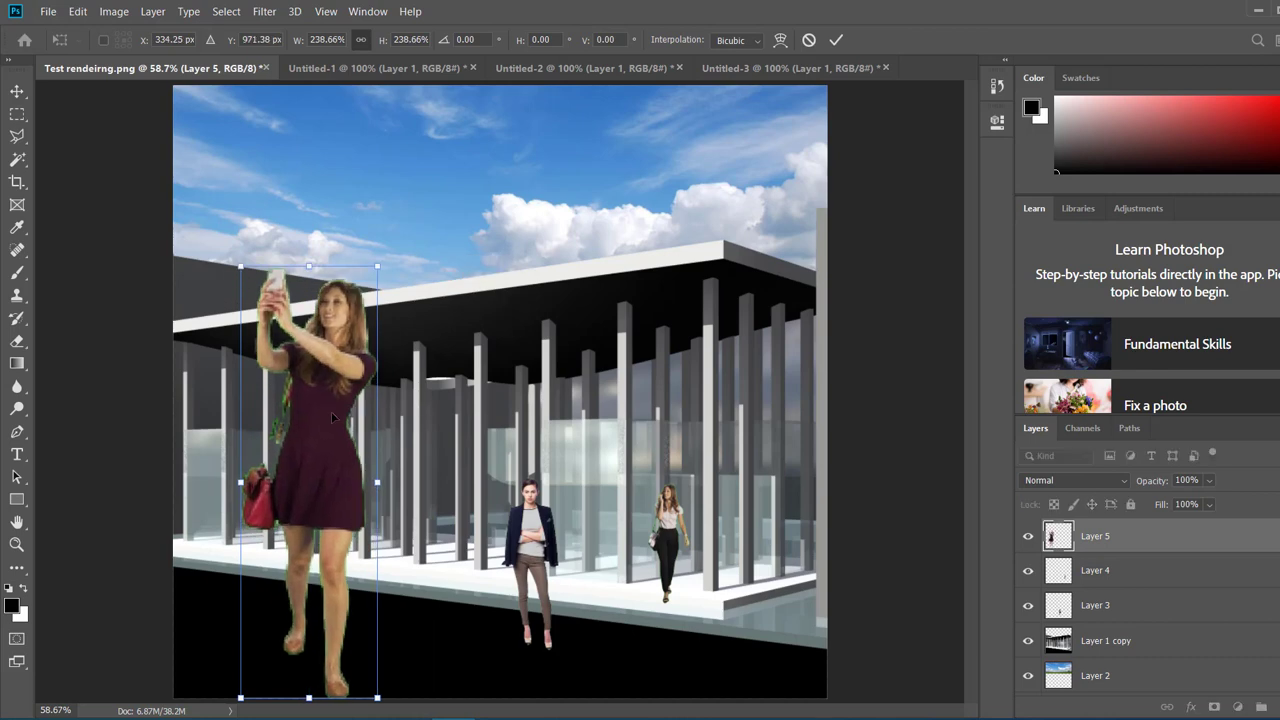
pyautogui.moveTo(331, 411); pyautogui.dragTo(243, 601)
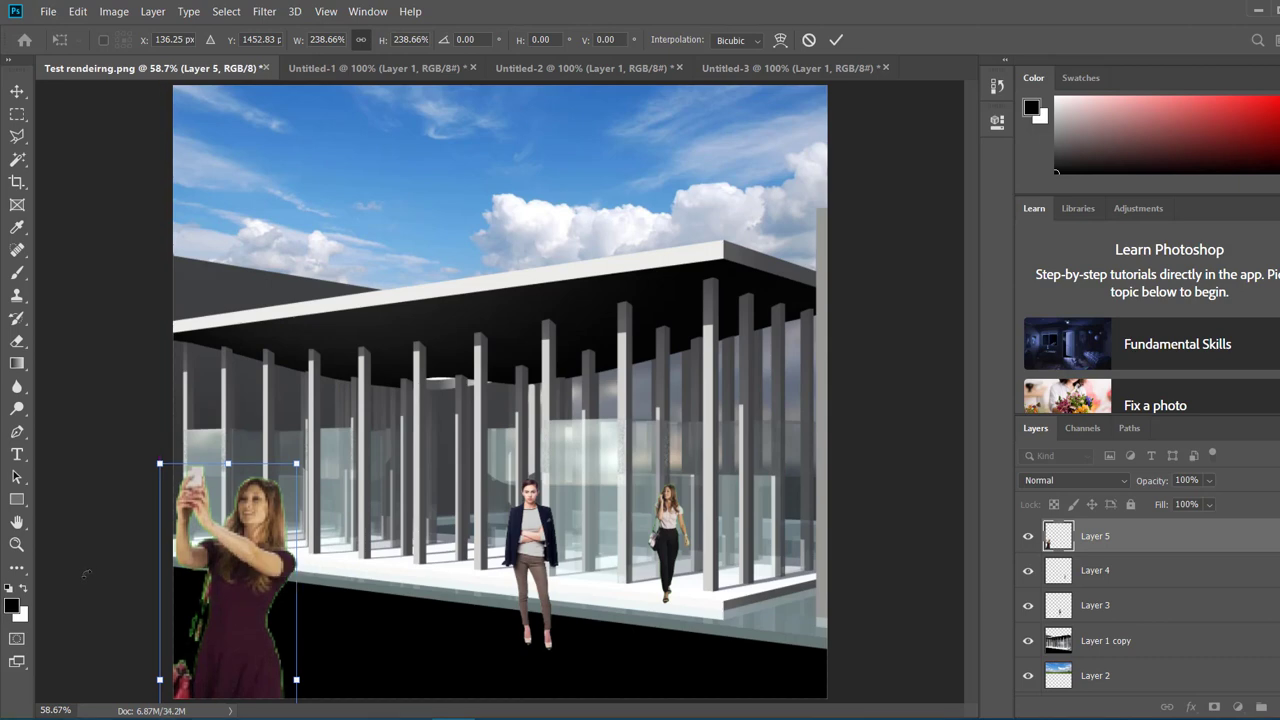
pyautogui.press('Return')
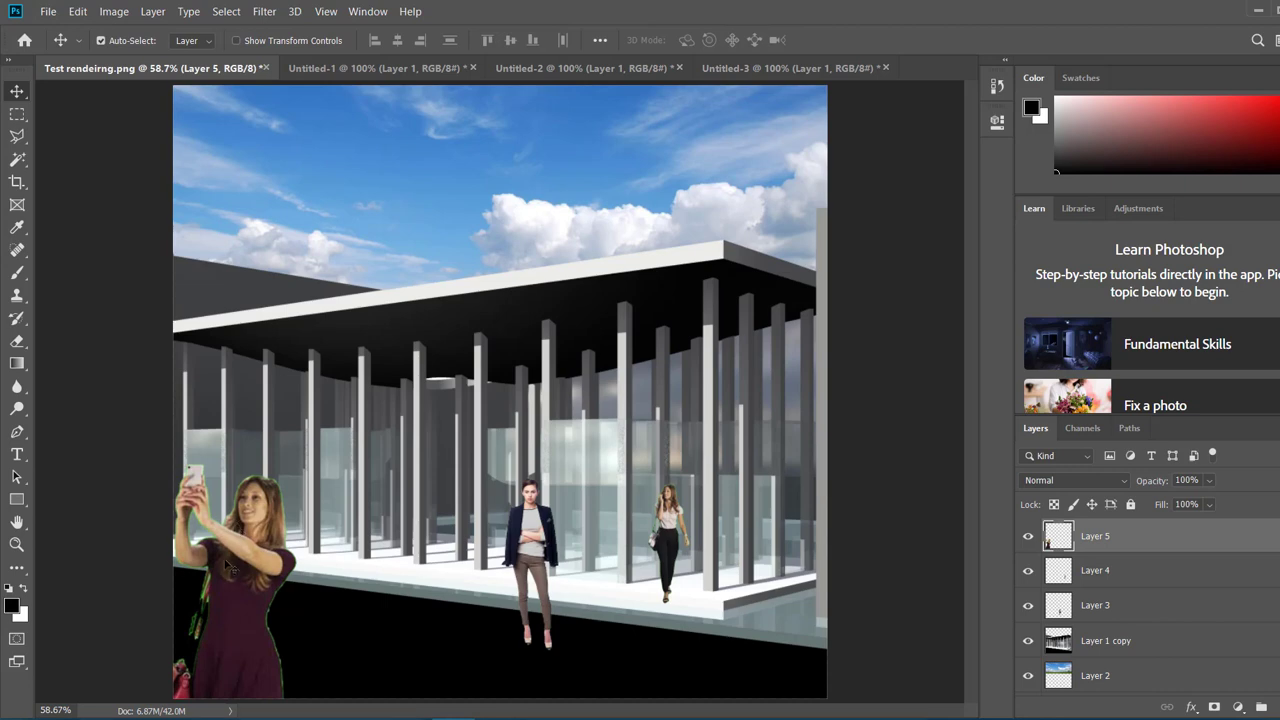
pyautogui.moveTo(226, 563); pyautogui.dragTo(200, 569)
# Move the woman in the dark jacket up onto the building's roof and scale her down to suit the greater distance.
pyautogui.moveTo(539, 545); pyautogui.dragTo(563, 181)
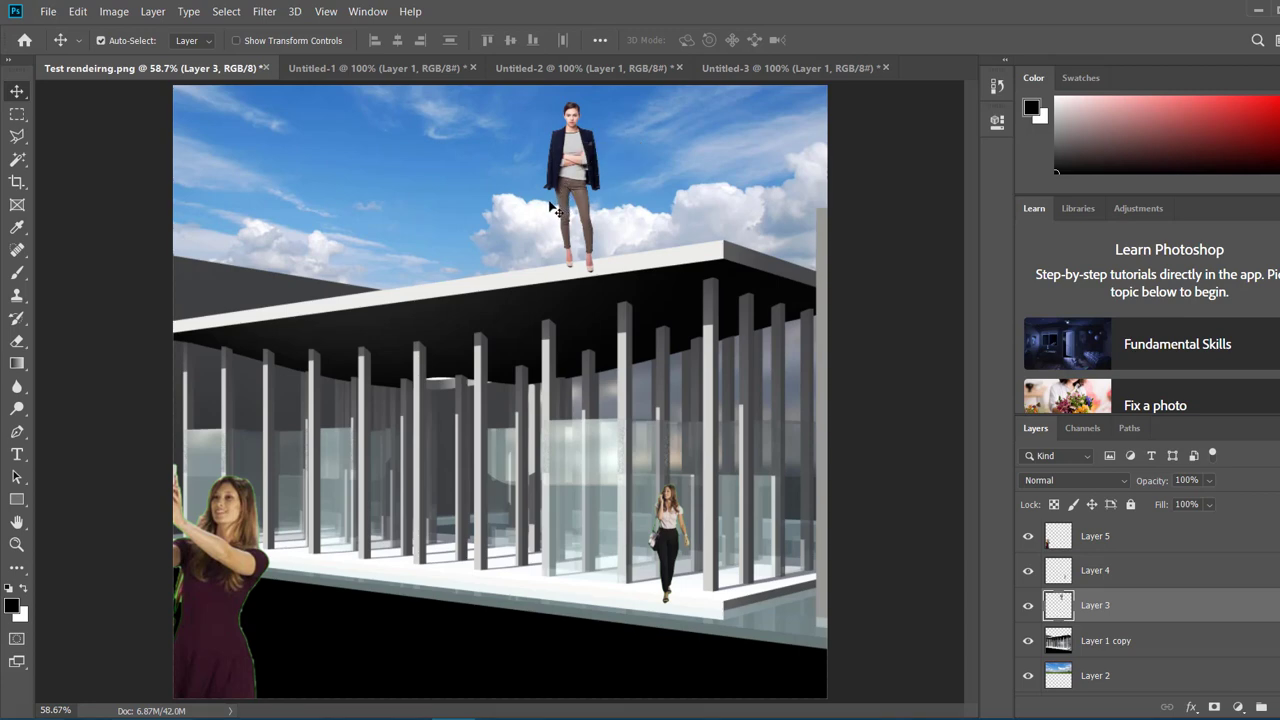
pyautogui.hotkey('ctrl', 't')
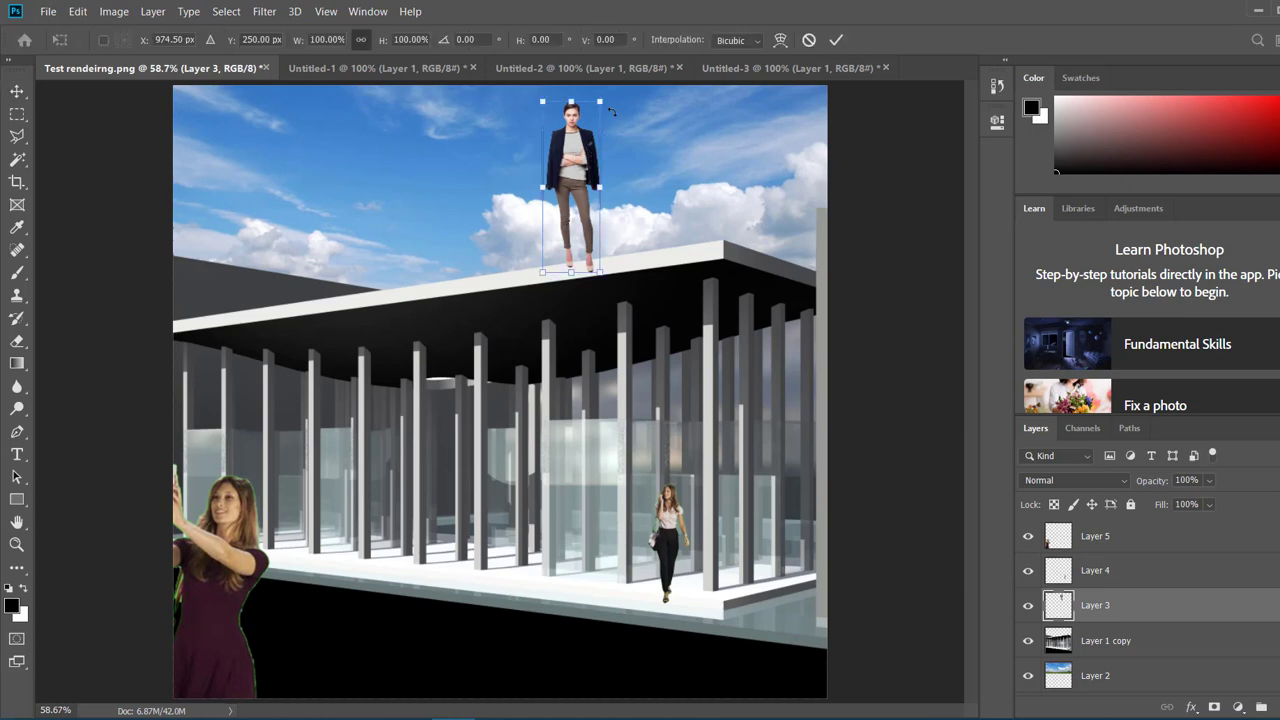
pyautogui.moveTo(601, 101); pyautogui.dragTo(580, 226)
pyautogui.press('Return')
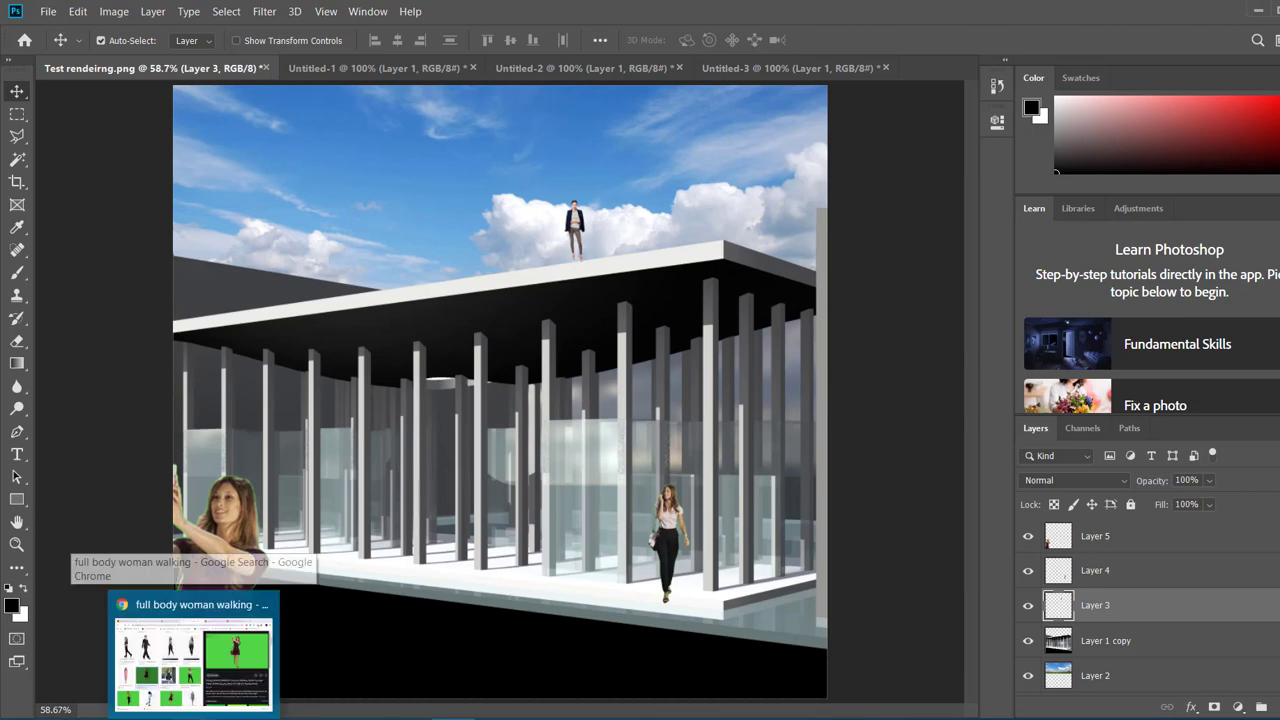
# Switch to Chrome and search Google Images for "palm trees white background".
pyautogui.click(195, 640)
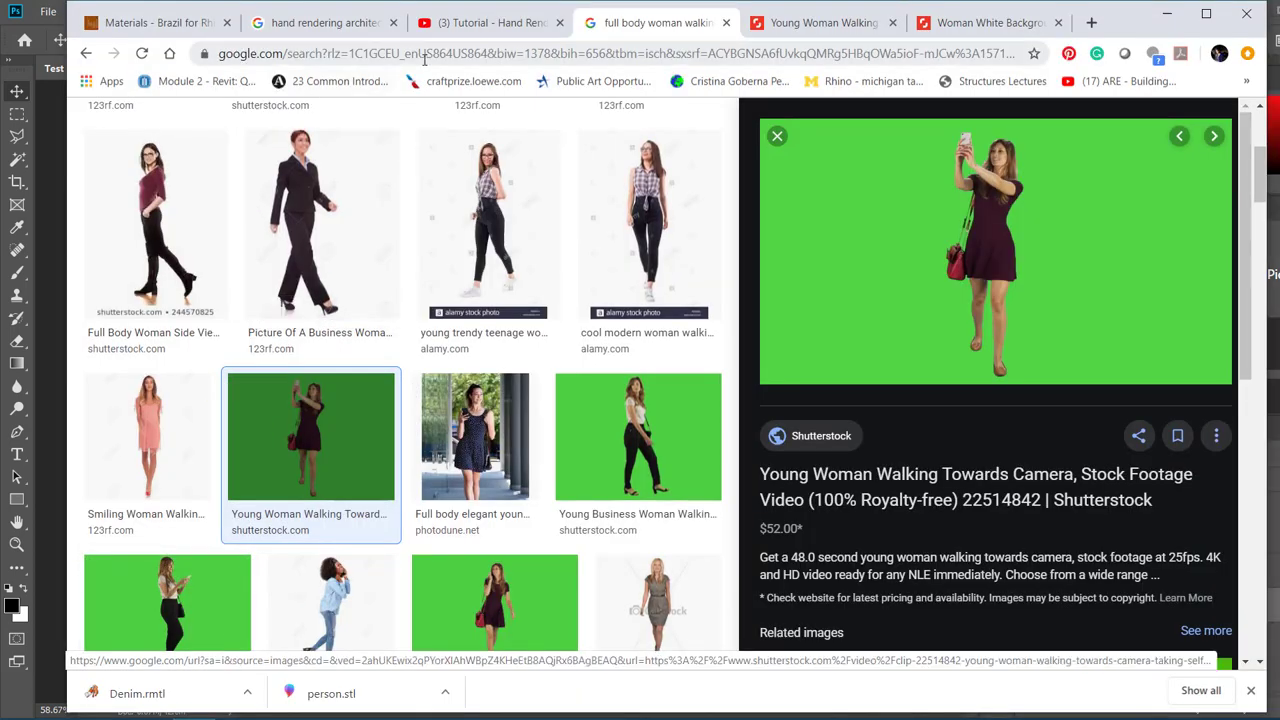
pyautogui.click(424, 55)
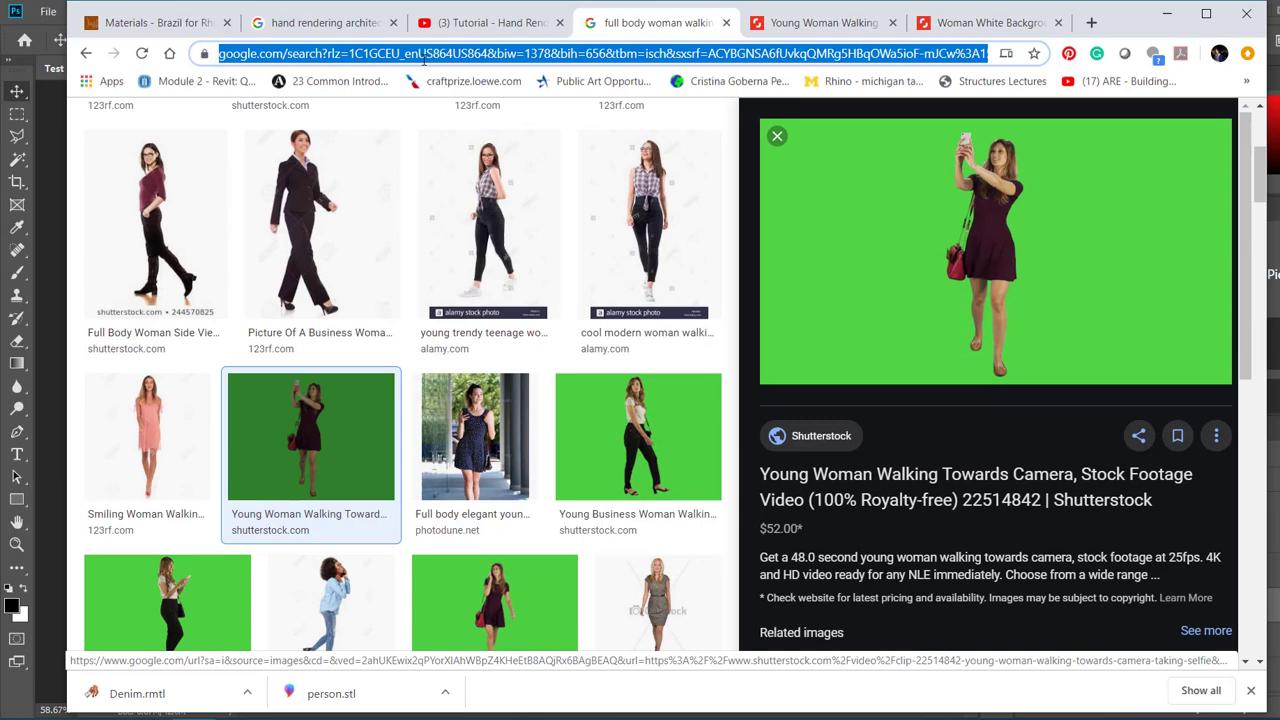
pyautogui.write('palm')
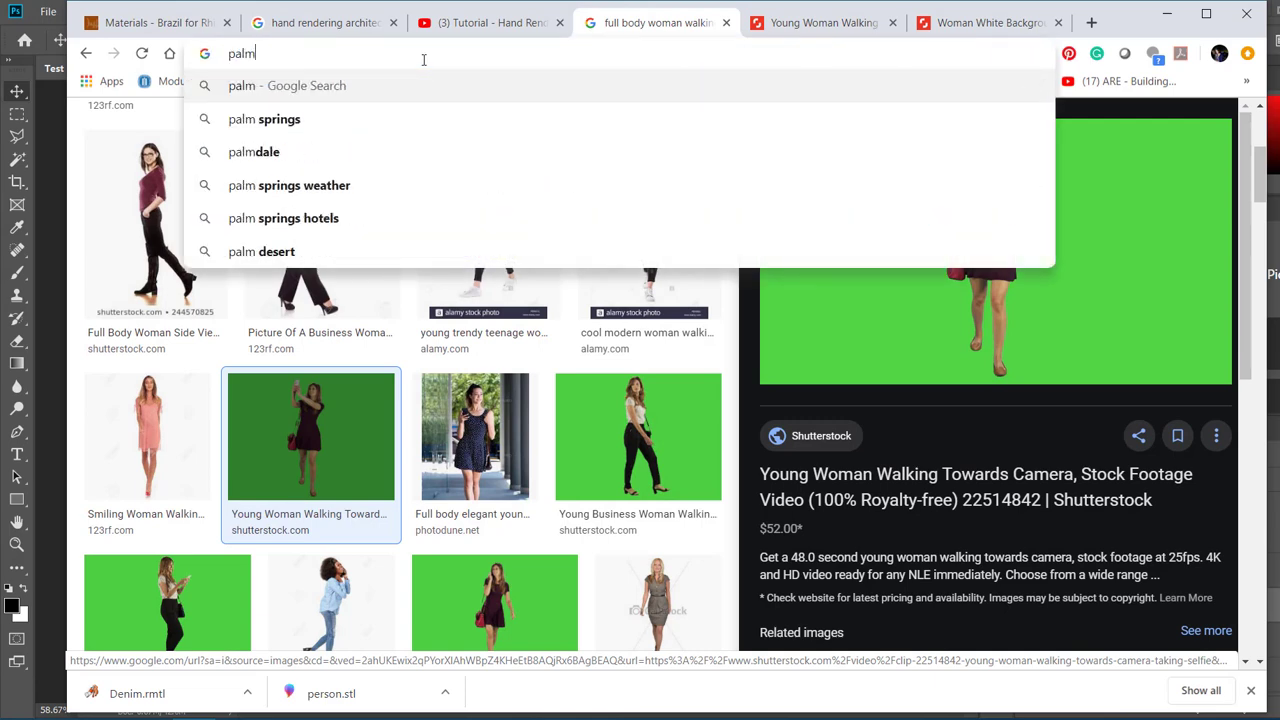
pyautogui.write(' trees white b')
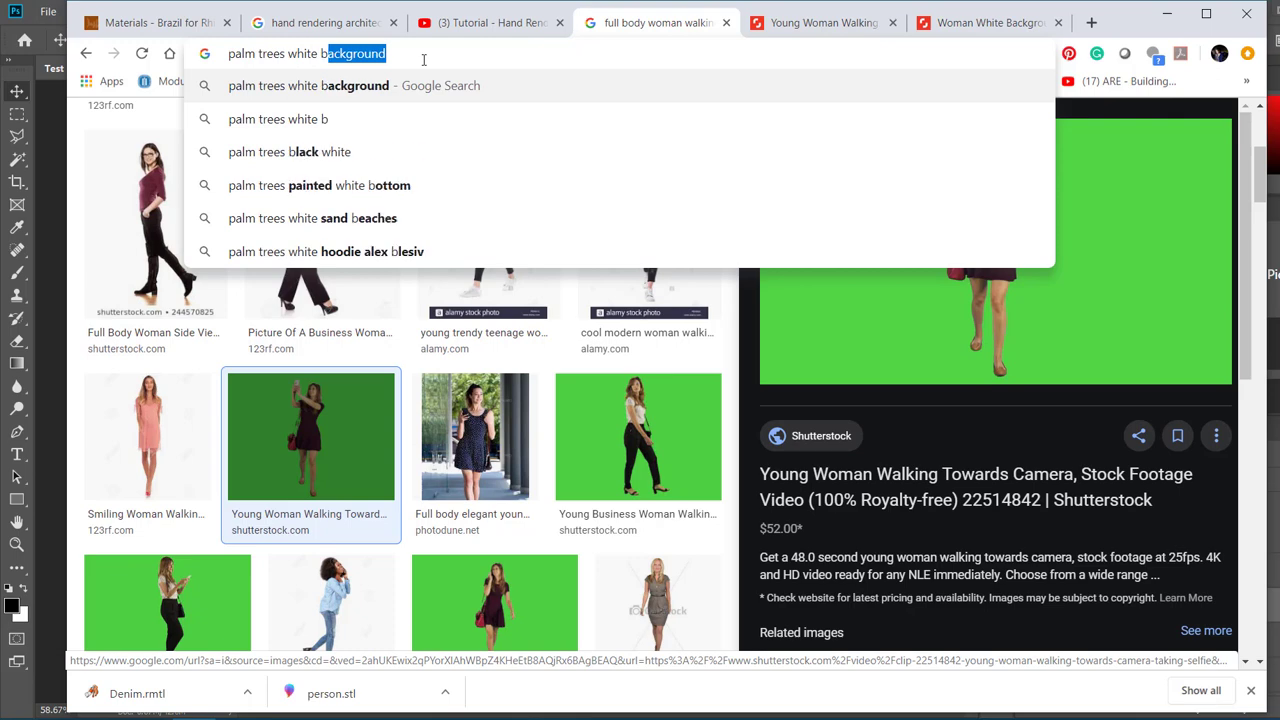
pyautogui.press('Return')
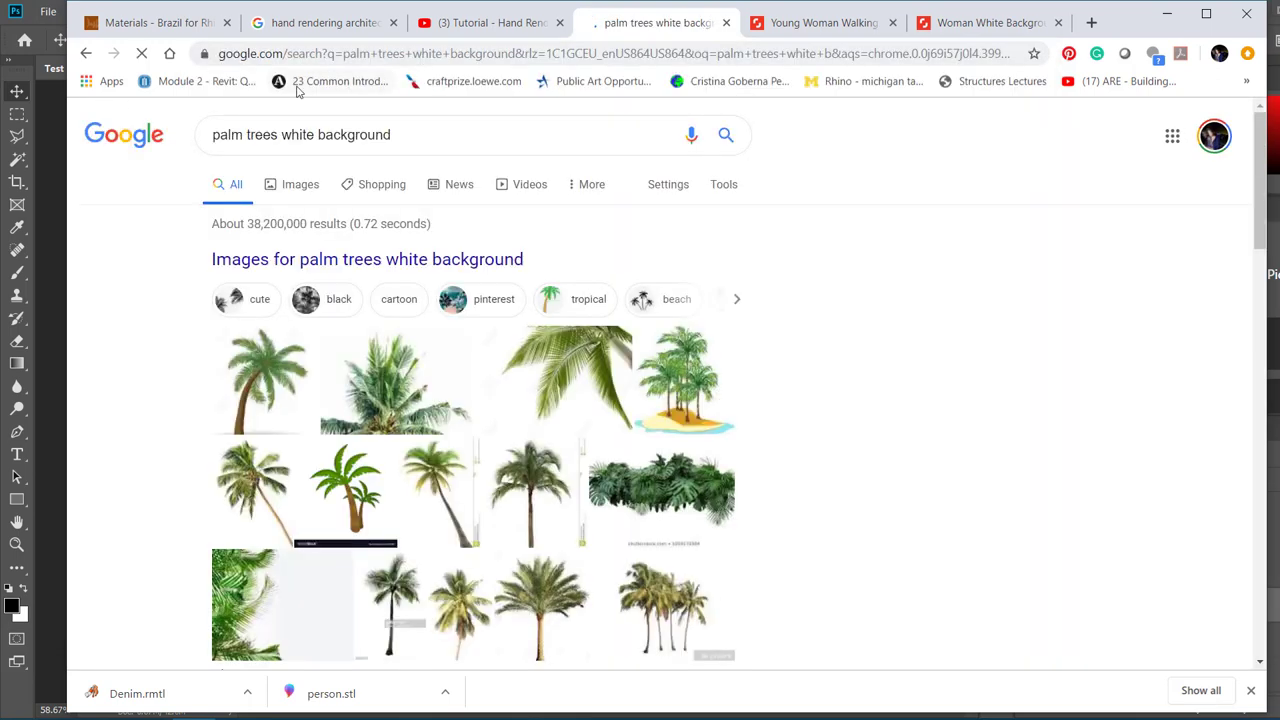
pyautogui.click(342, 259)
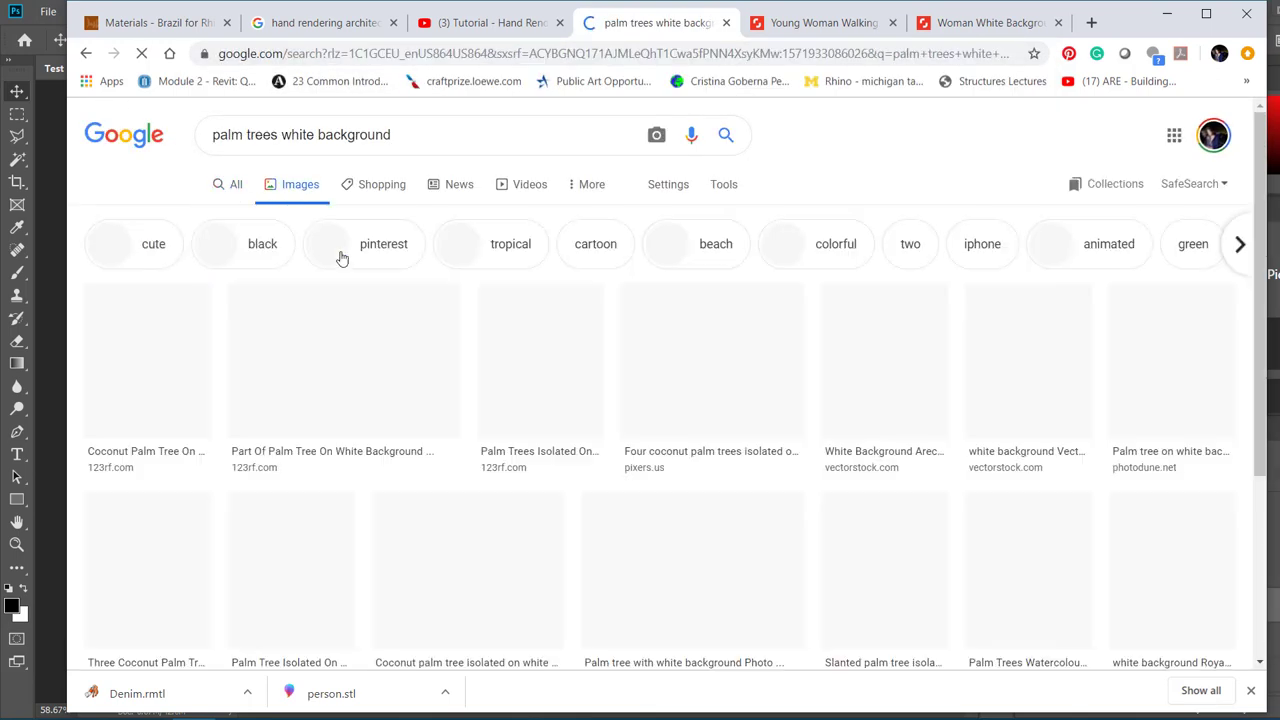
# Preview the photo of four coconut palm trees isolated on white and copy the image.
pyautogui.click(706, 367)
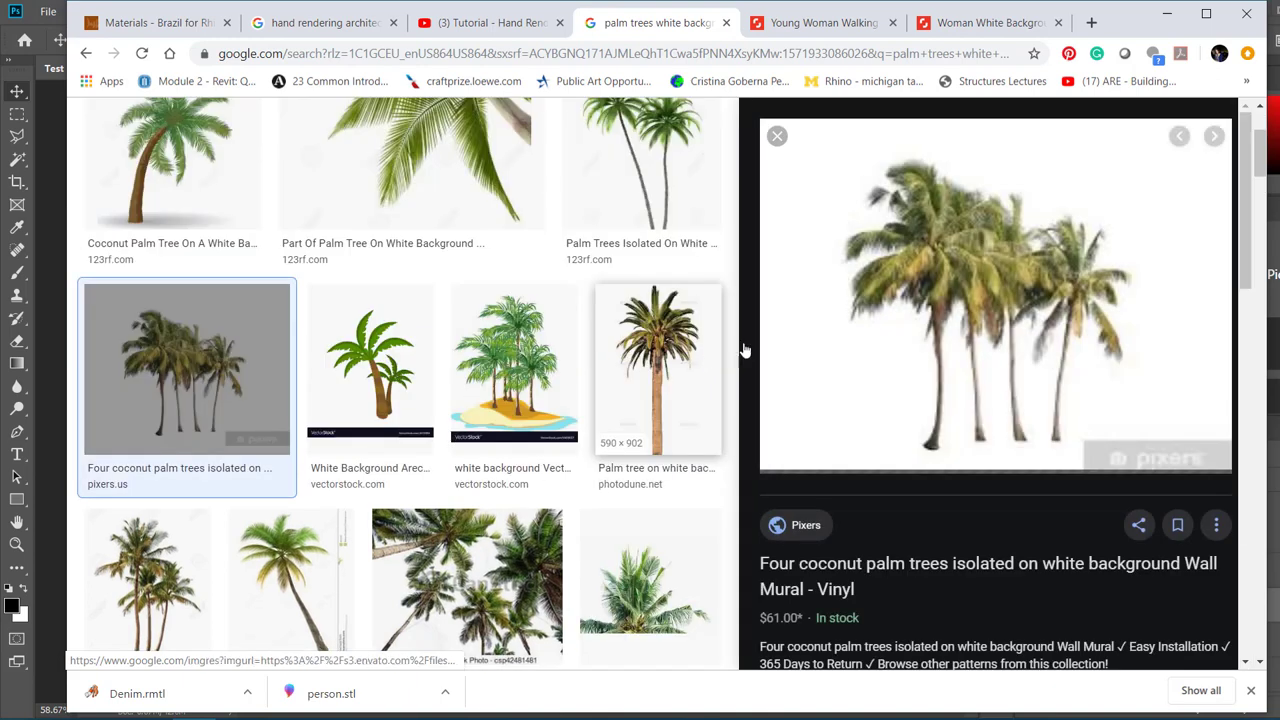
pyautogui.rightClick(1002, 330)
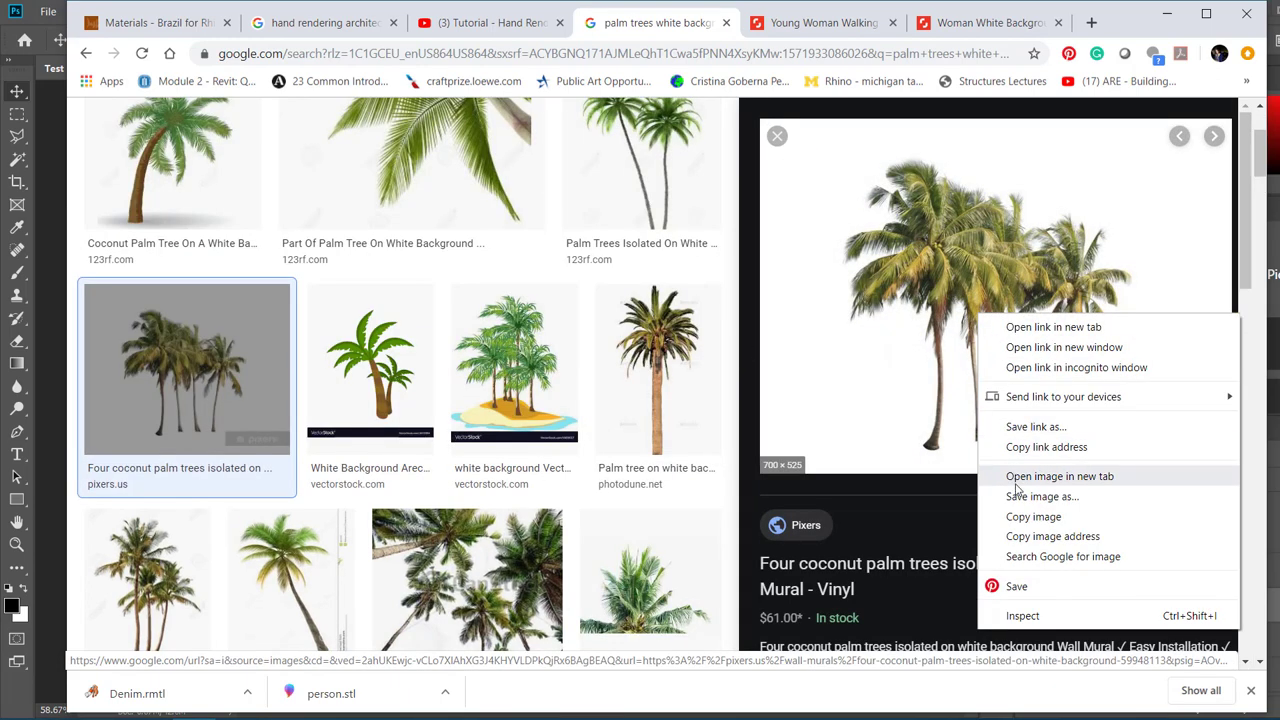
pyautogui.click(1030, 516)
# Switch to Photoshop, create a new document at the clipboard image's size, and paste the palm tree photo into it.
pyautogui.click(50, 390)
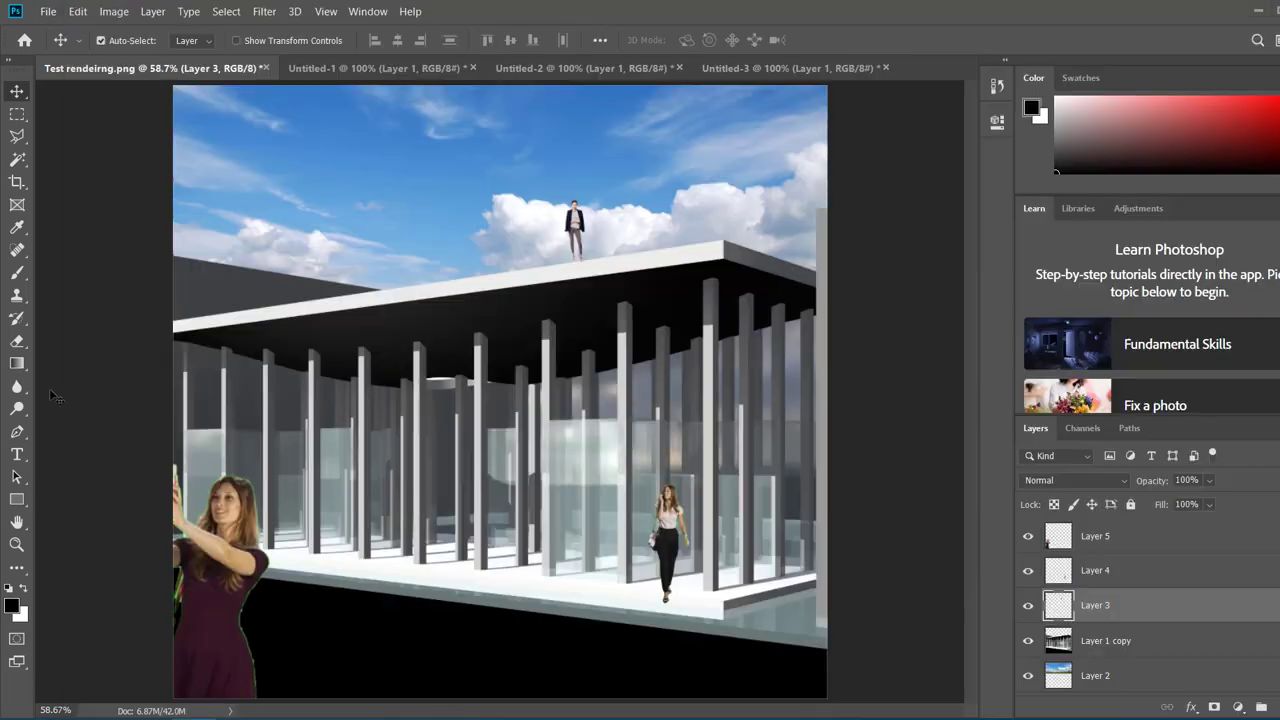
pyautogui.hotkey('ctrl', 'n')
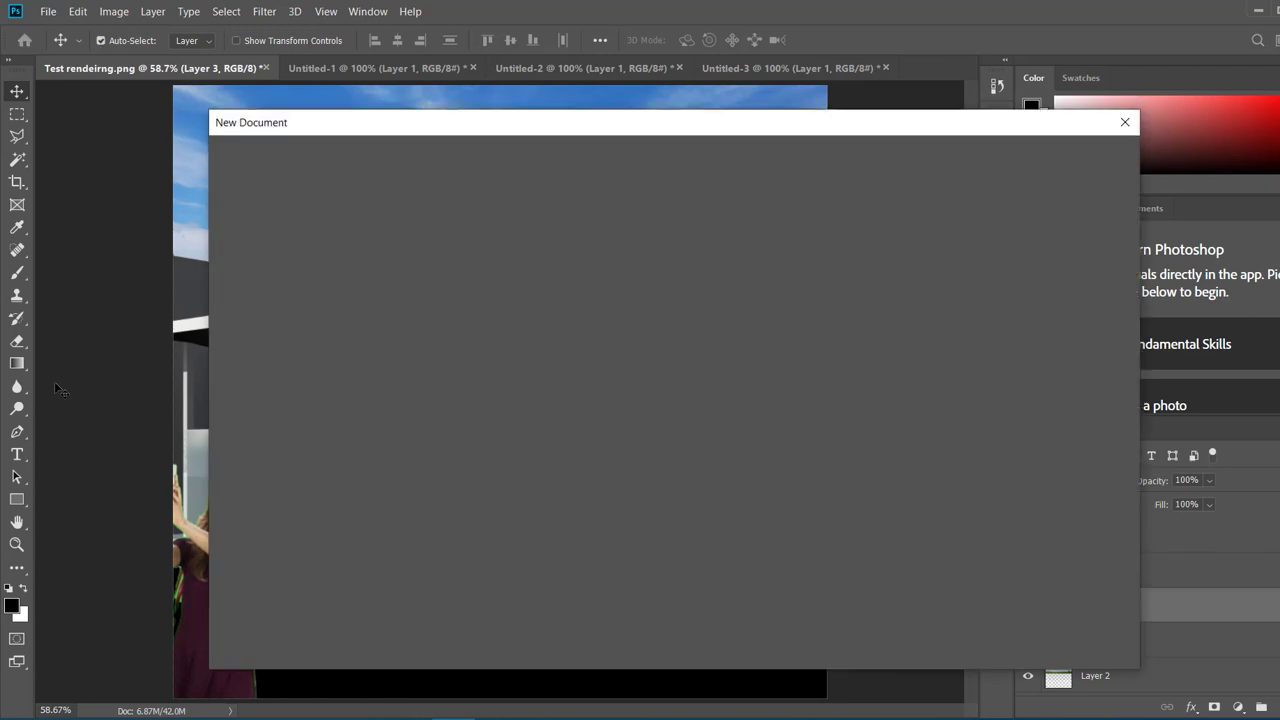
pyautogui.press('Return')
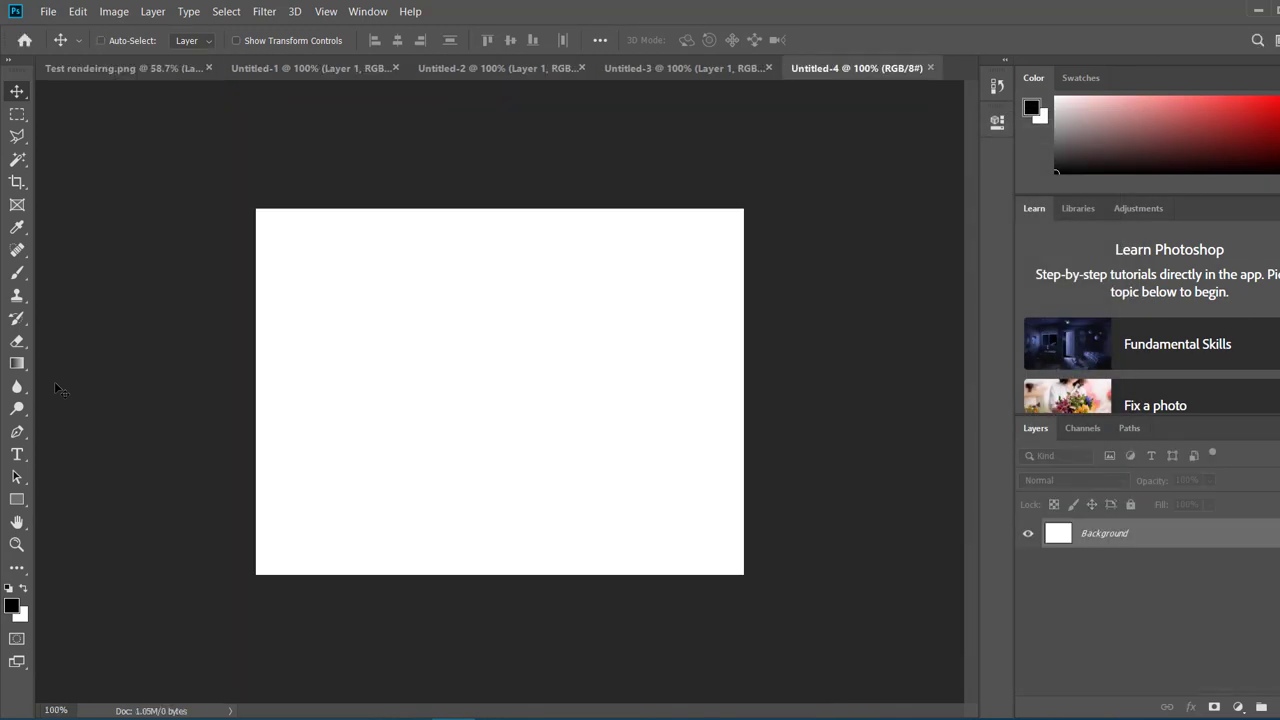
pyautogui.hotkey('ctrl', 'v')
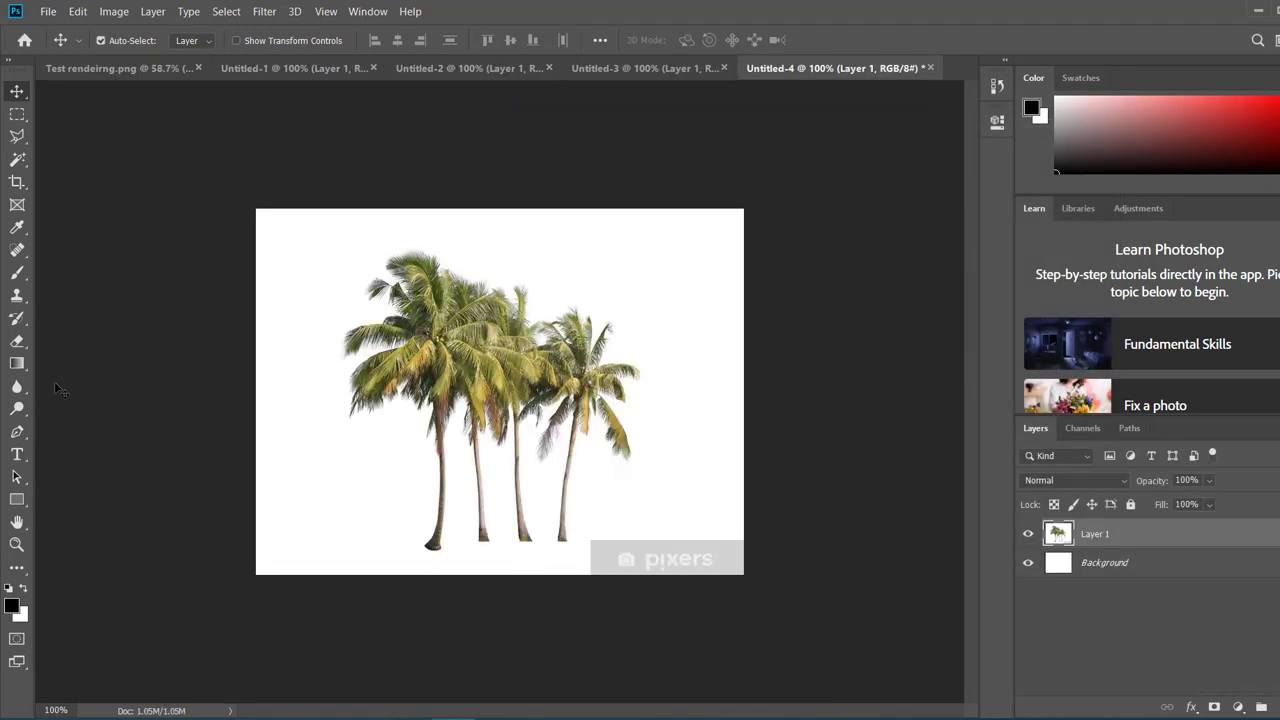
# Delete the white backdrop around the palm trees with the Magic Wand, hide the Background layer, and clear the selection.
pyautogui.click(17, 159)
pyautogui.click(293, 236)
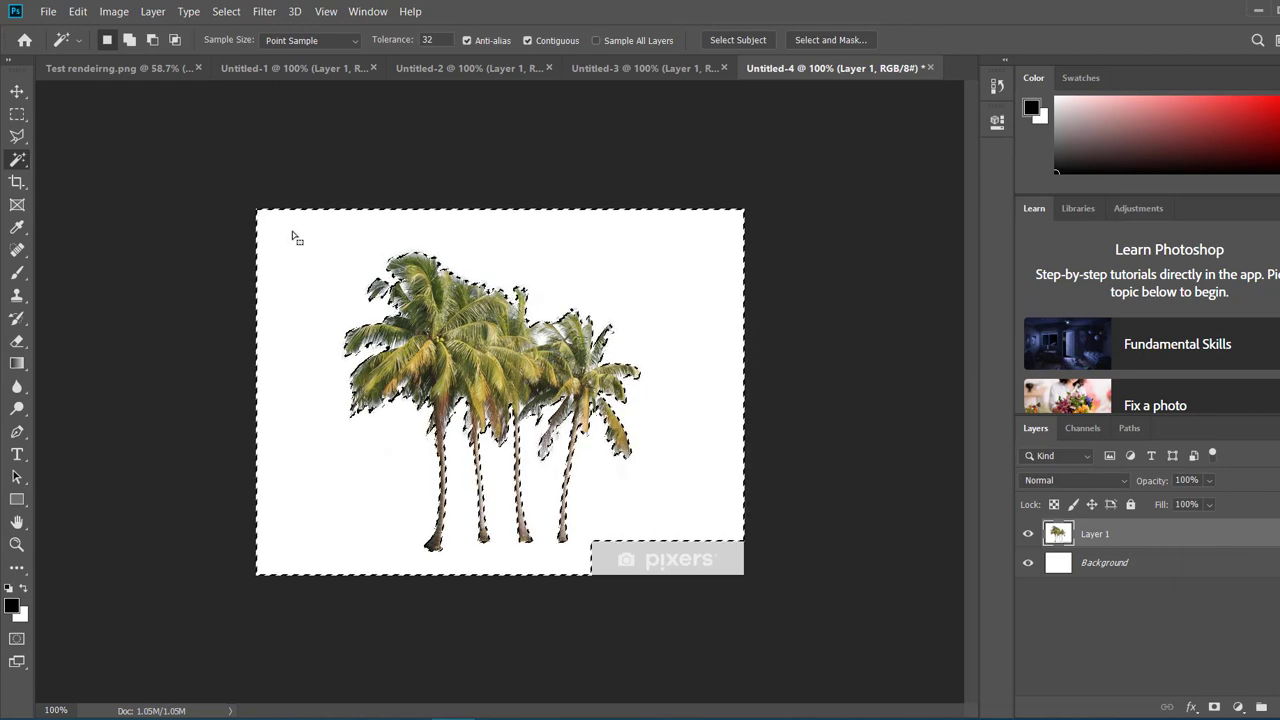
pyautogui.press('Delete')
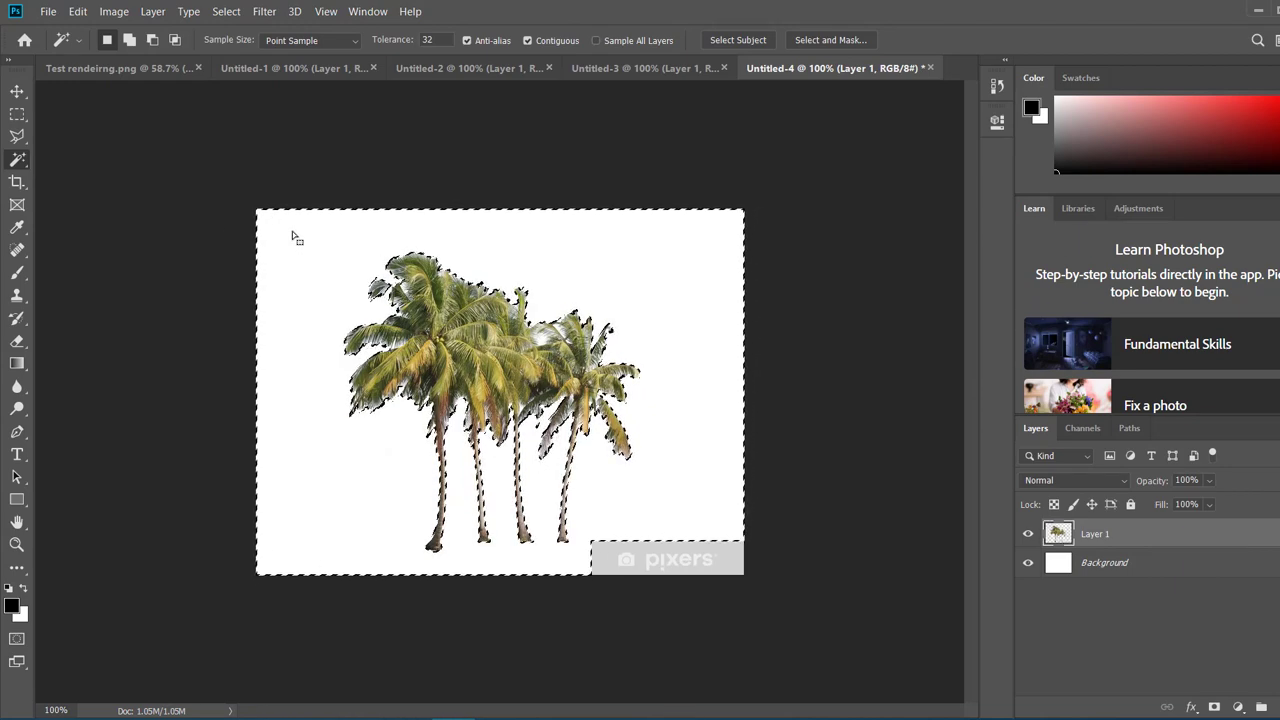
pyautogui.click(1027, 568)
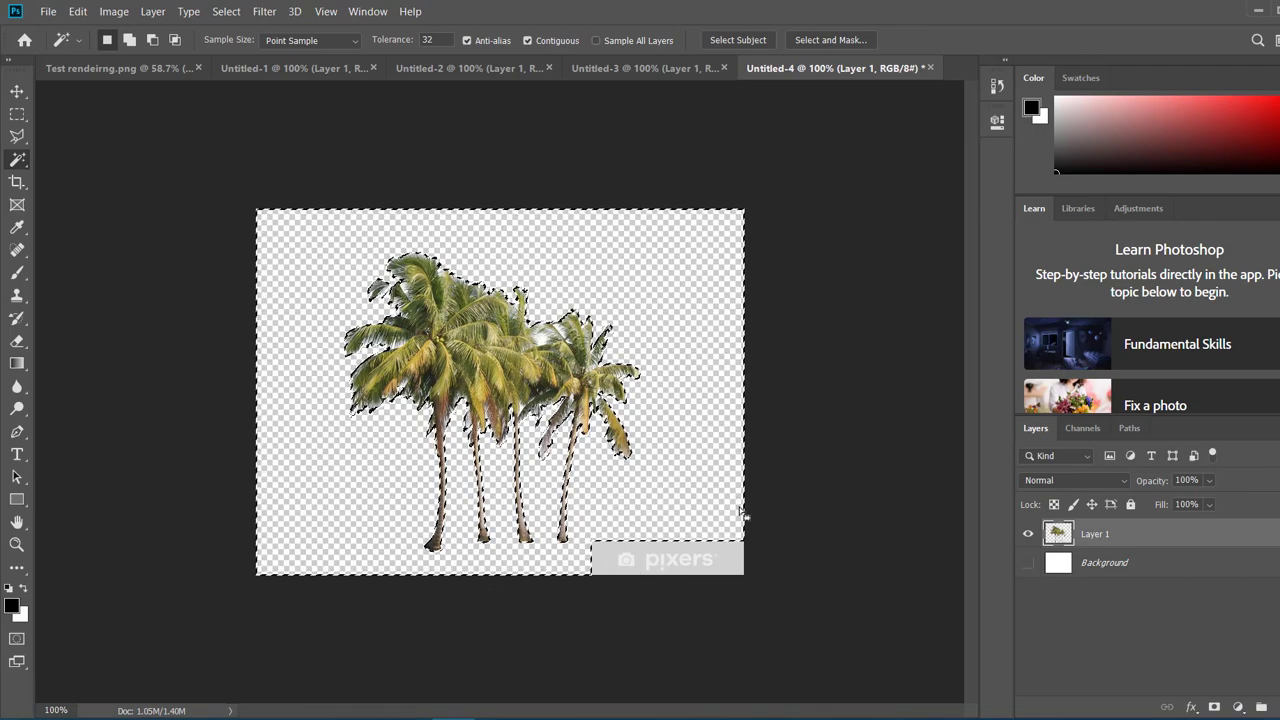
pyautogui.hotkey('ctrl', 'd')
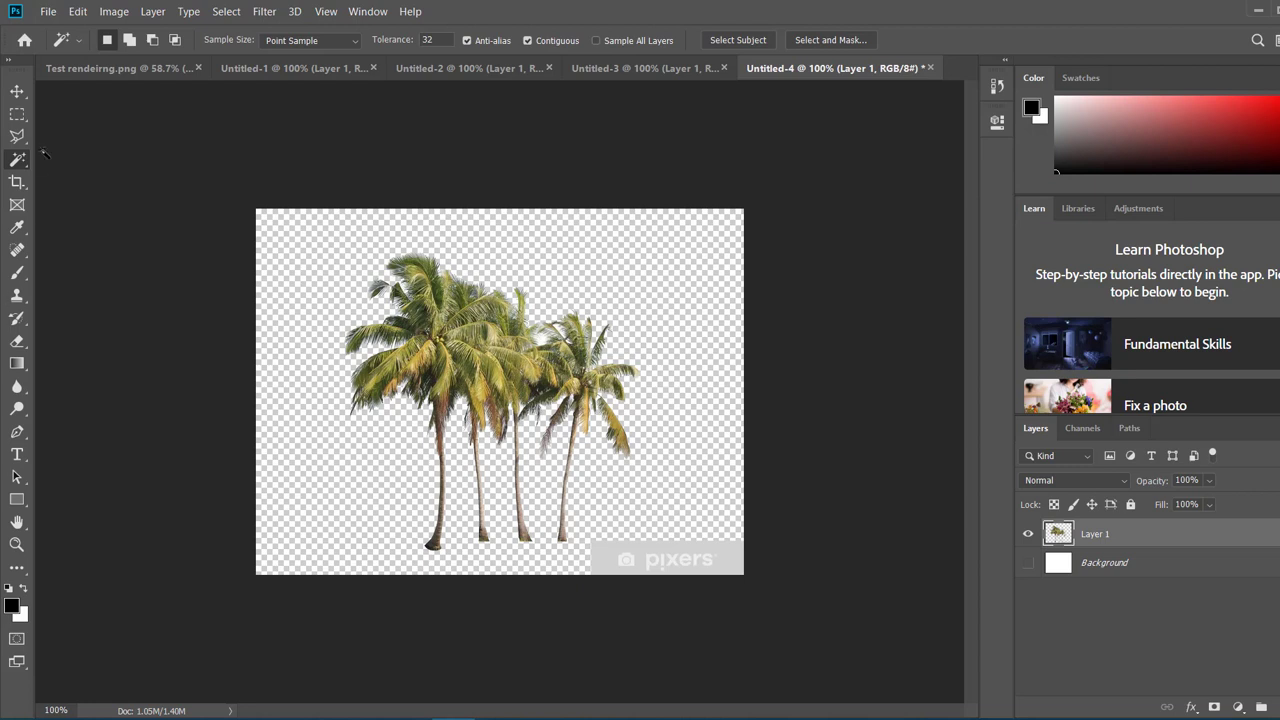
# Remove the pixers watermark from the palm tree layer with a rectangular marquee selection.
pyautogui.click(19, 115)
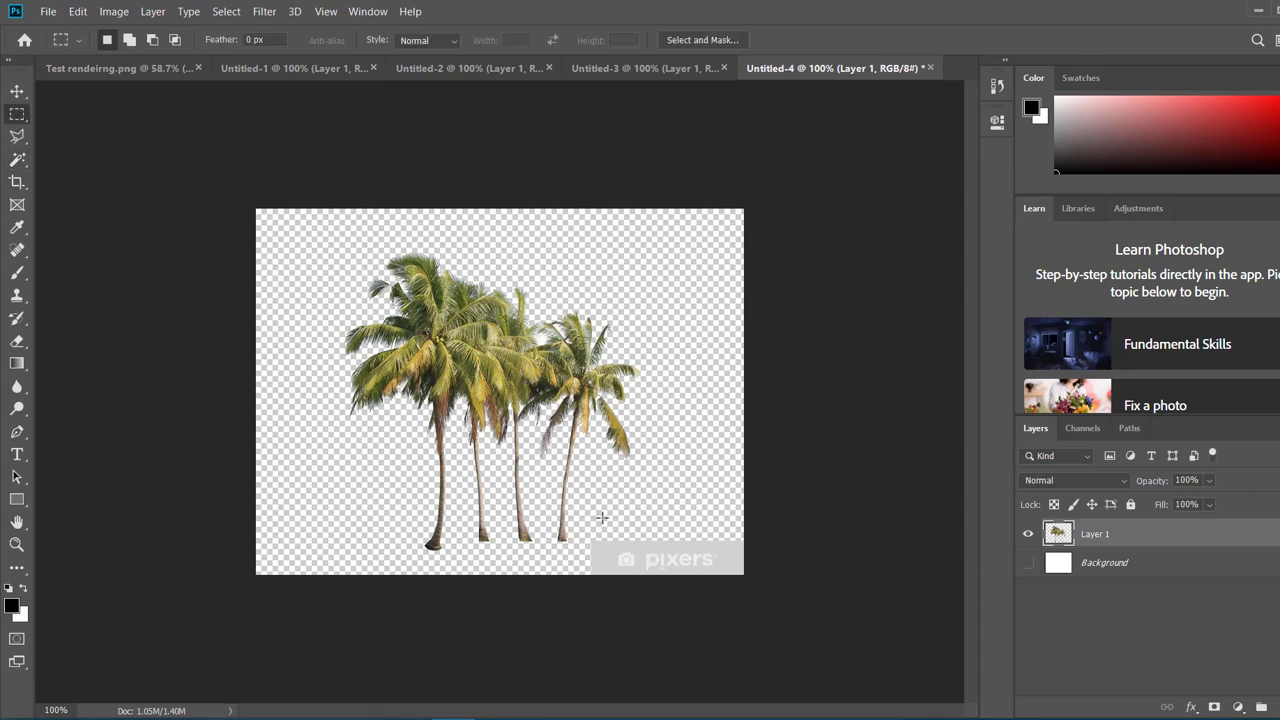
pyautogui.moveTo(579, 520); pyautogui.dragTo(938, 630)
pyautogui.click(853, 619)
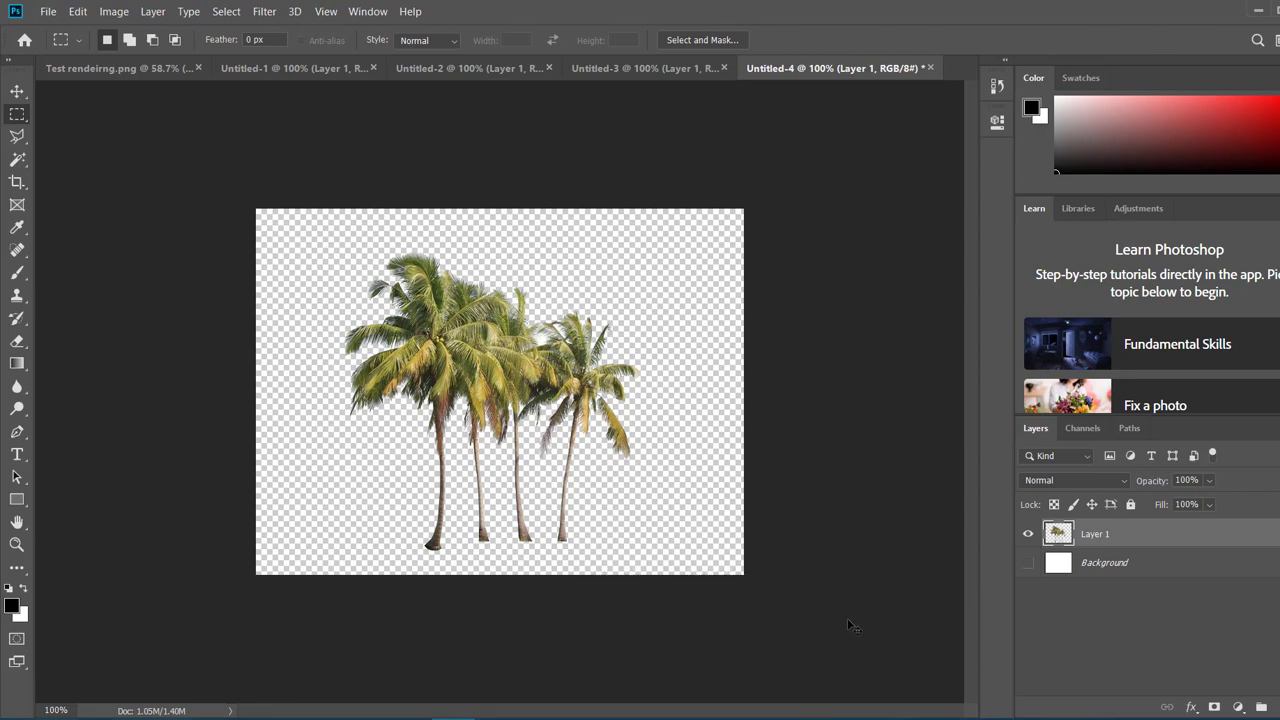
# Copy the whole palm tree cut-out and paste it into Test rendeirng.png.
pyautogui.hotkey('ctrl', 'a')
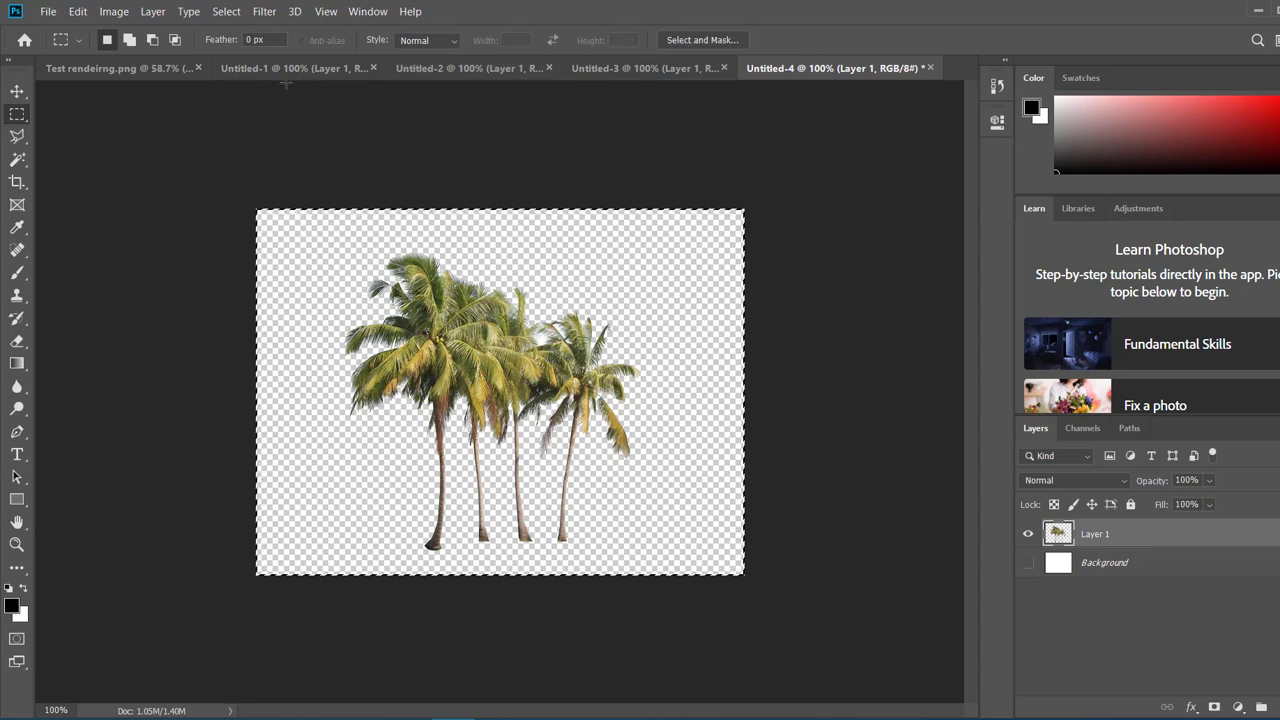
pyautogui.click(145, 76)
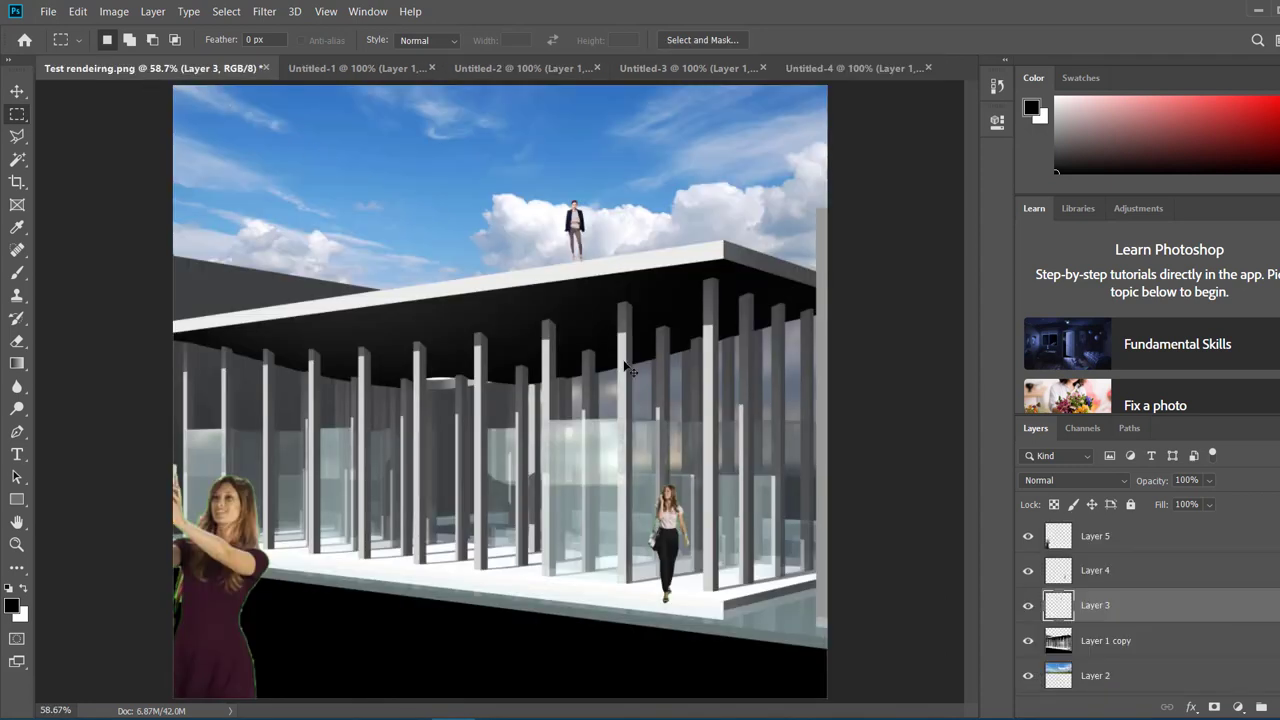
pyautogui.moveTo(621, 370); pyautogui.dragTo(596, 364)
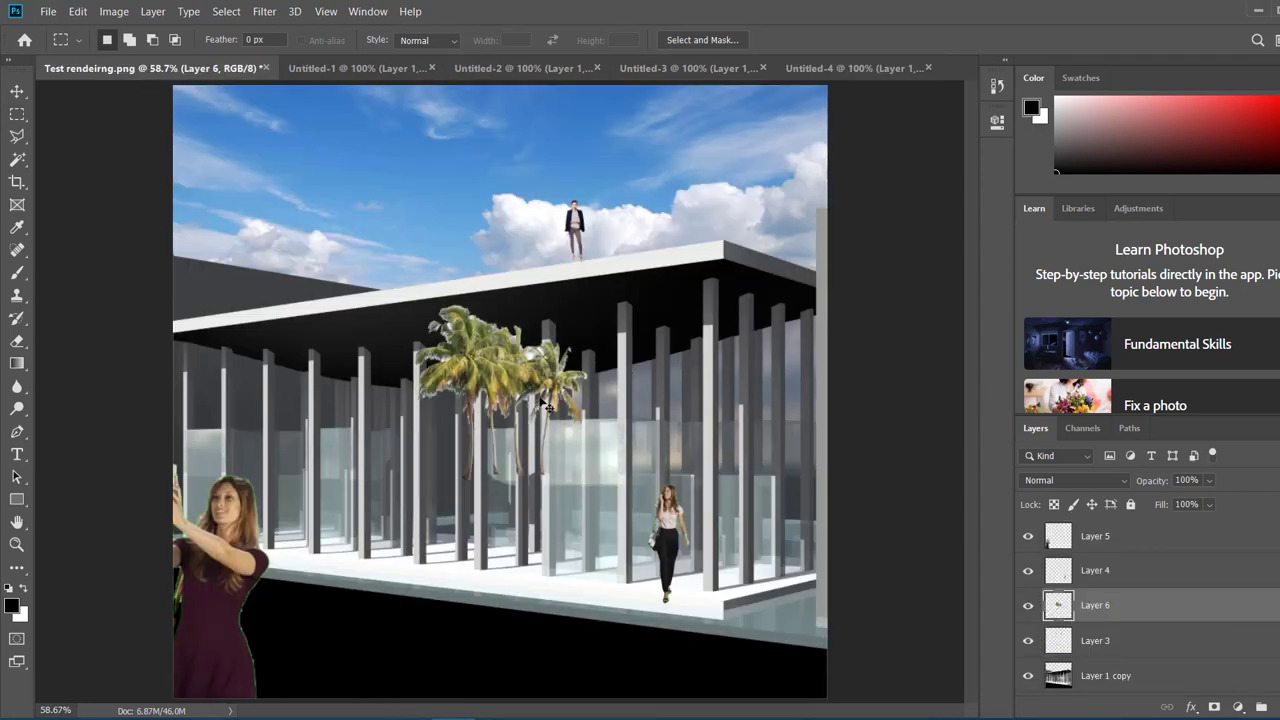
# Scale the palm trees to about 278% width and 231% height and stand them at the building's right end.
pyautogui.hotkey('ctrl', 't')
pyautogui.moveTo(581, 302); pyautogui.dragTo(910, 76)
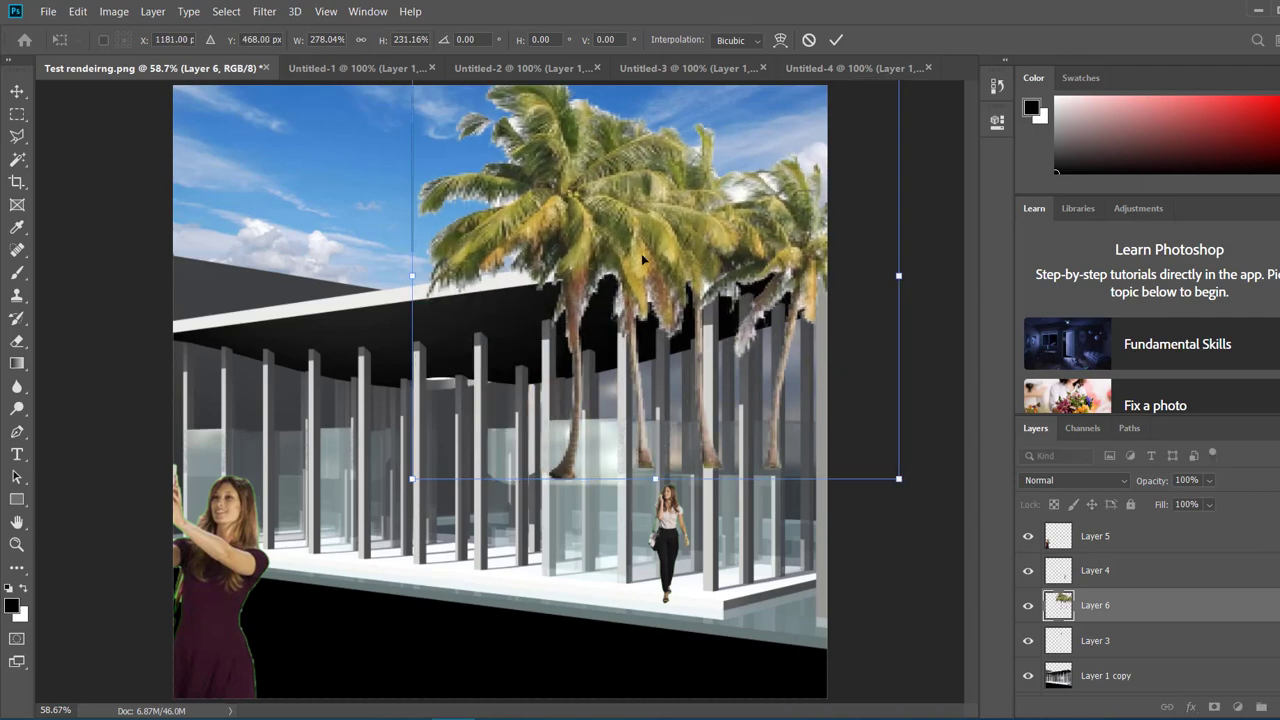
pyautogui.moveTo(641, 253); pyautogui.dragTo(729, 342)
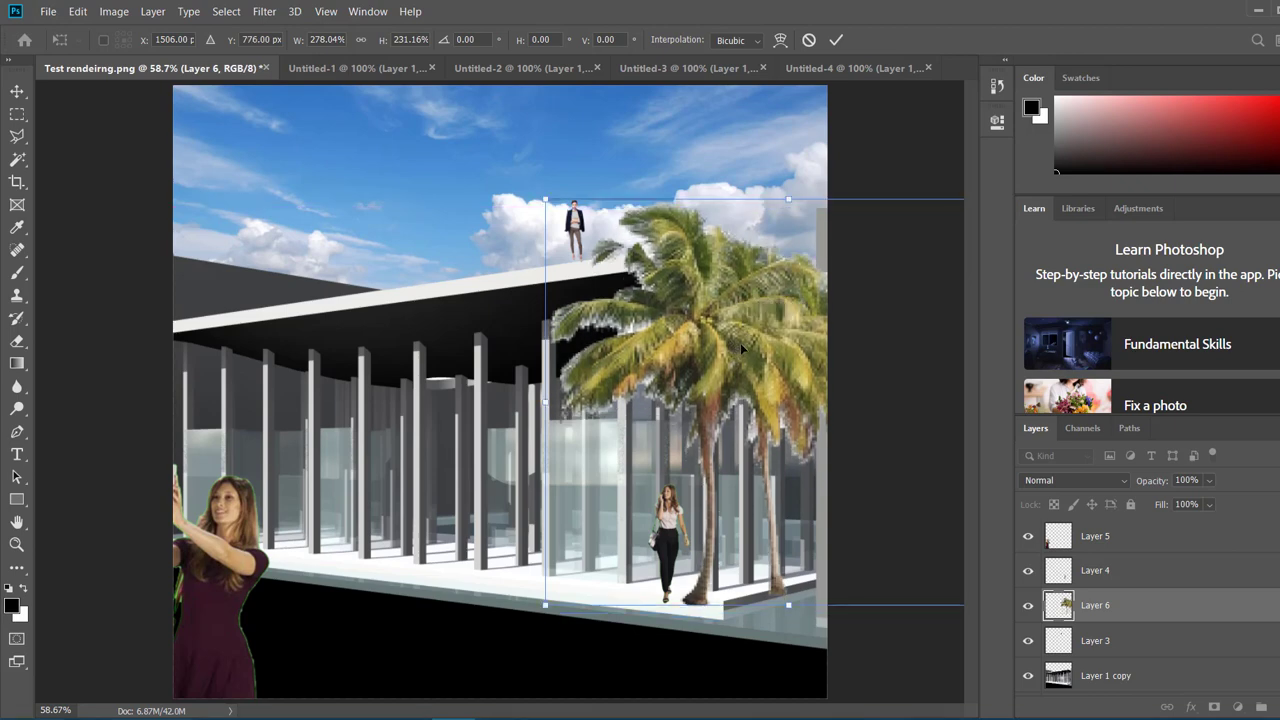
pyautogui.press('Return')
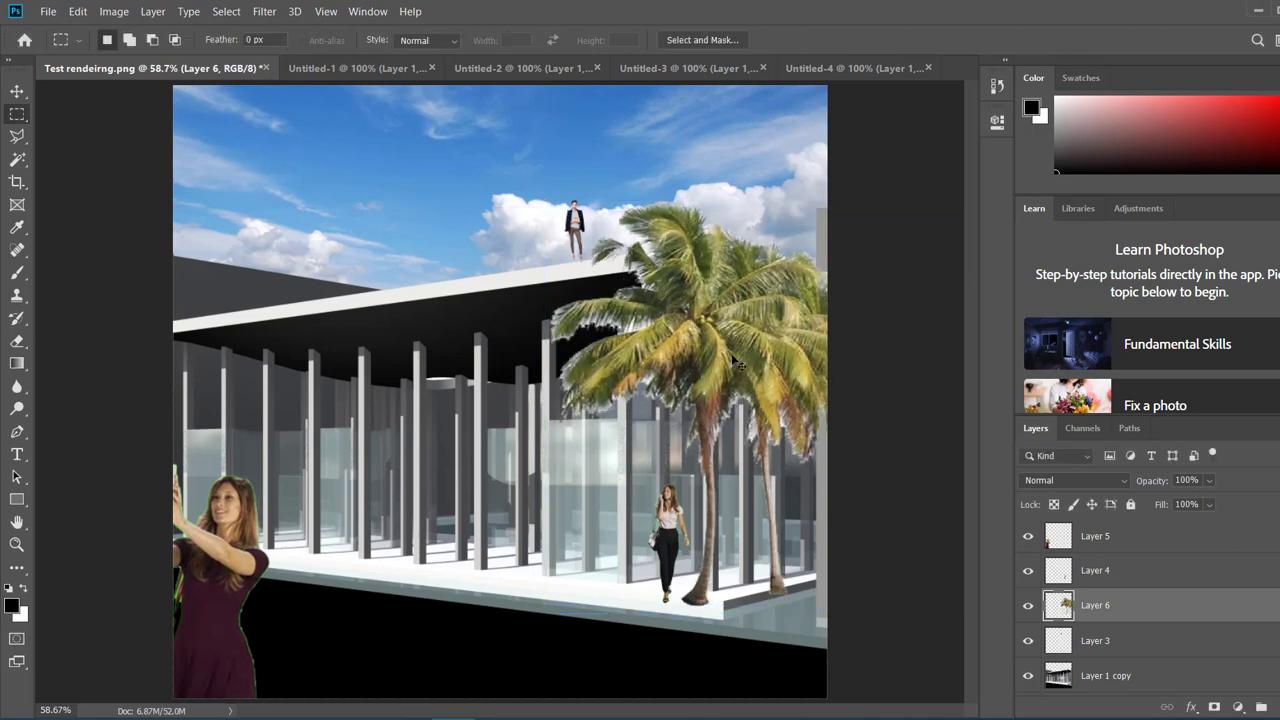
# Enlarge the palm trees by another 141% and shift them right so the front trunk stands beside the walking woman.
pyautogui.hotkey('ctrl', 't')
pyautogui.moveTo(538, 205); pyautogui.dragTo(363, 10)
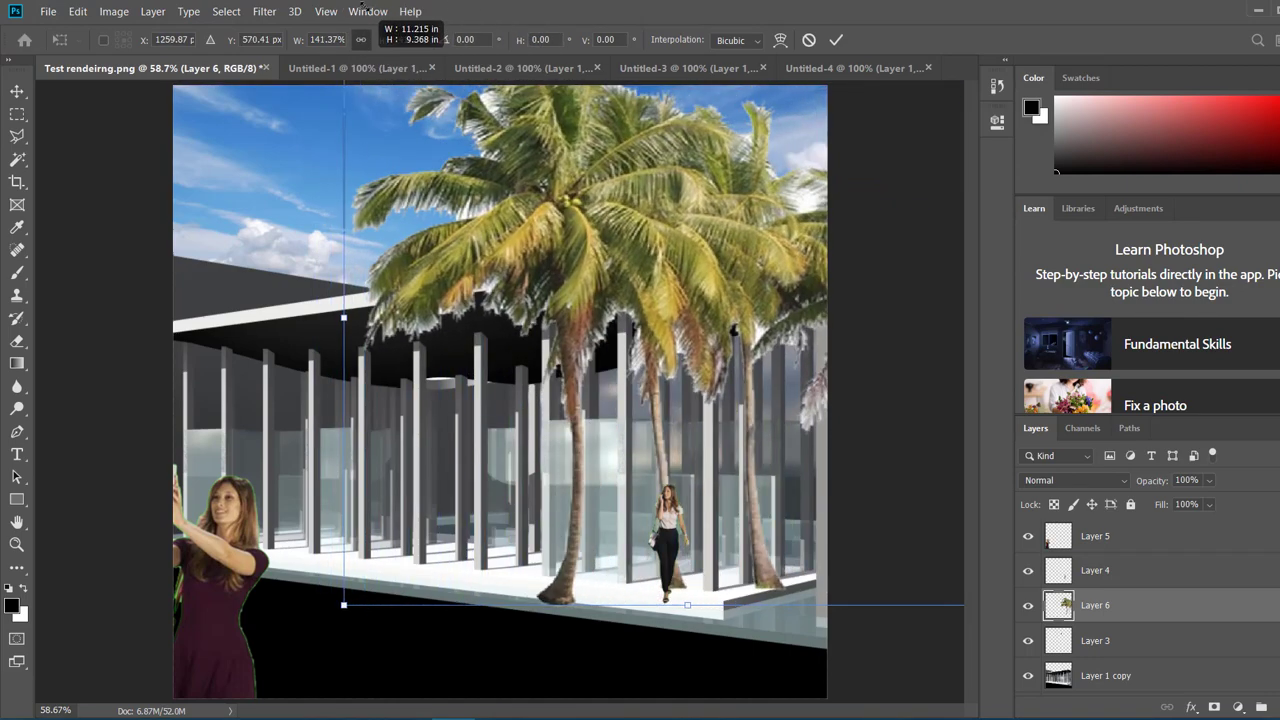
pyautogui.moveTo(588, 229); pyautogui.dragTo(726, 235)
pyautogui.press('Return')
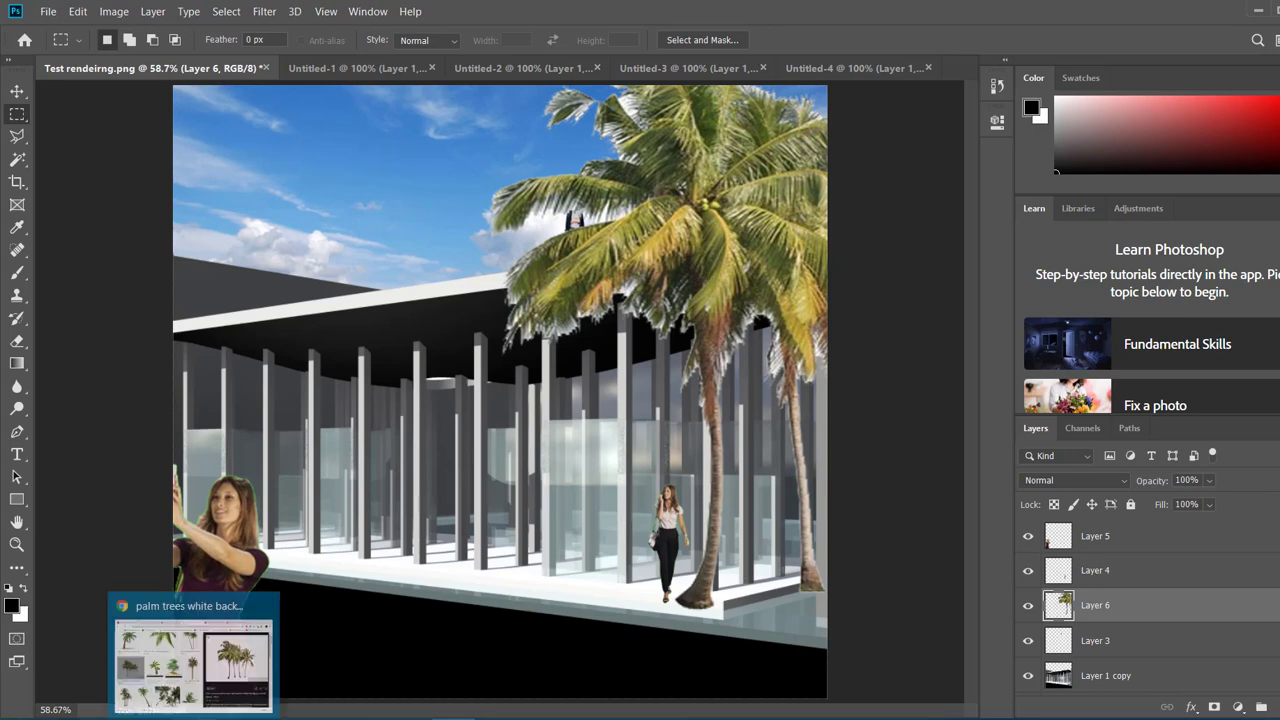
# Look through the Clone Stamp's Special Effects brush presets and the Clone Source settings.
pyautogui.click(19, 298)
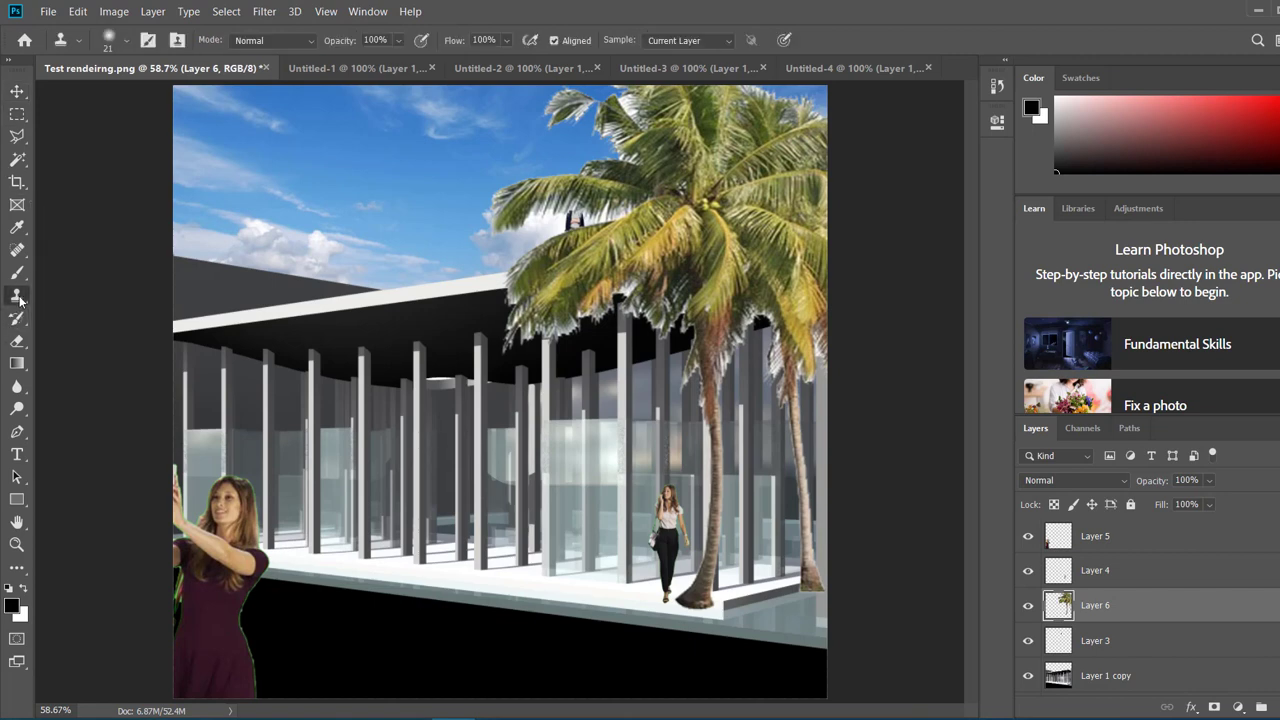
pyautogui.click(125, 42)
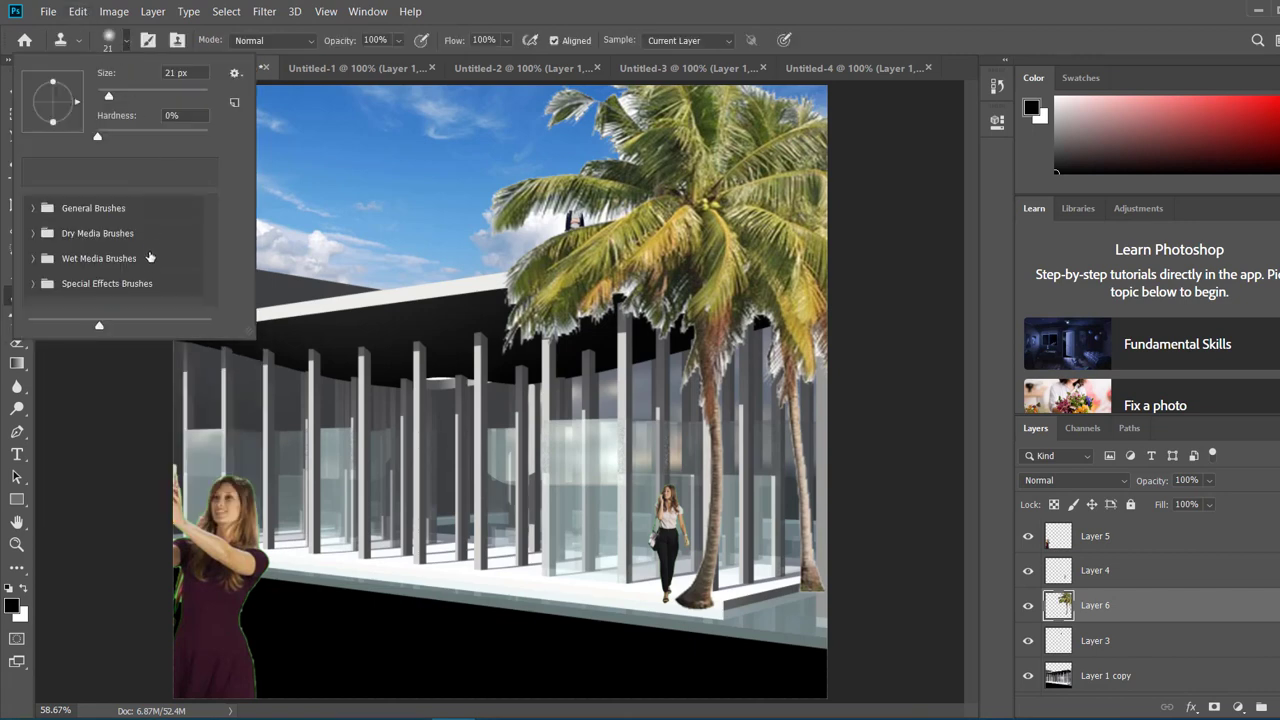
pyautogui.click(35, 285)
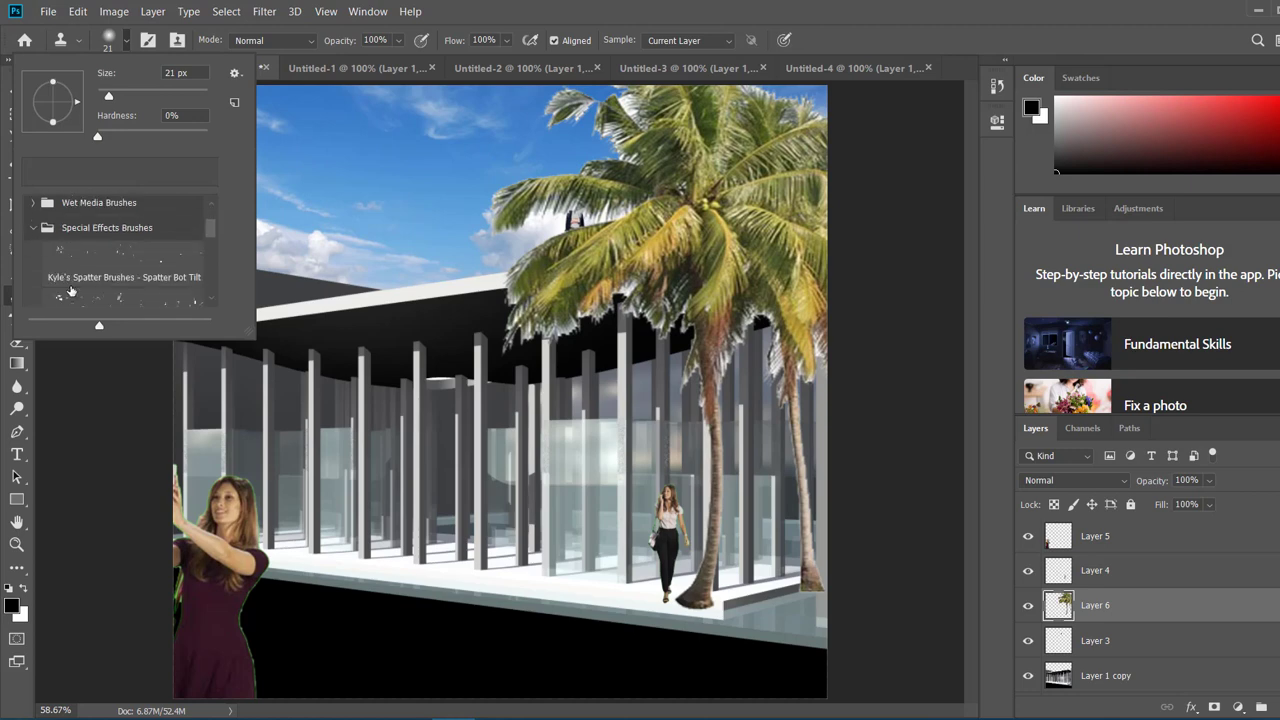
pyautogui.scroll(-5, 70, 290)
pyautogui.scroll(-2, 70, 290)
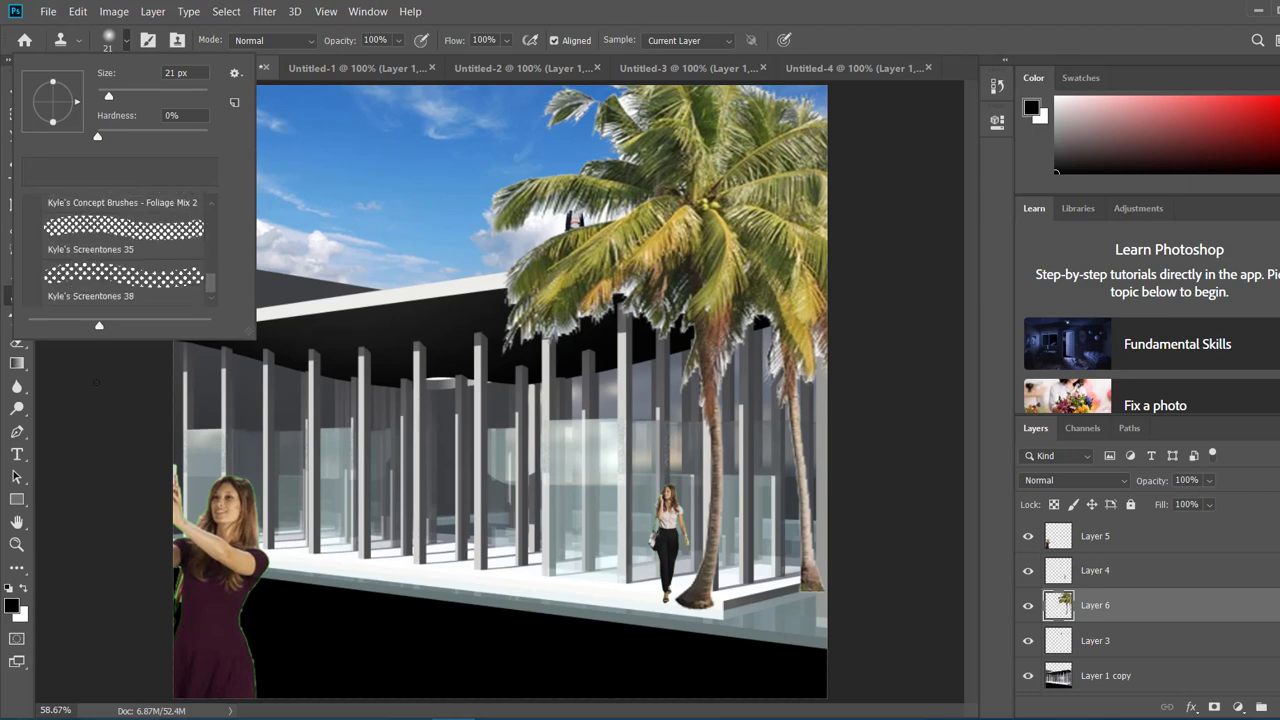
pyautogui.click(82, 394)
pyautogui.click(692, 301)
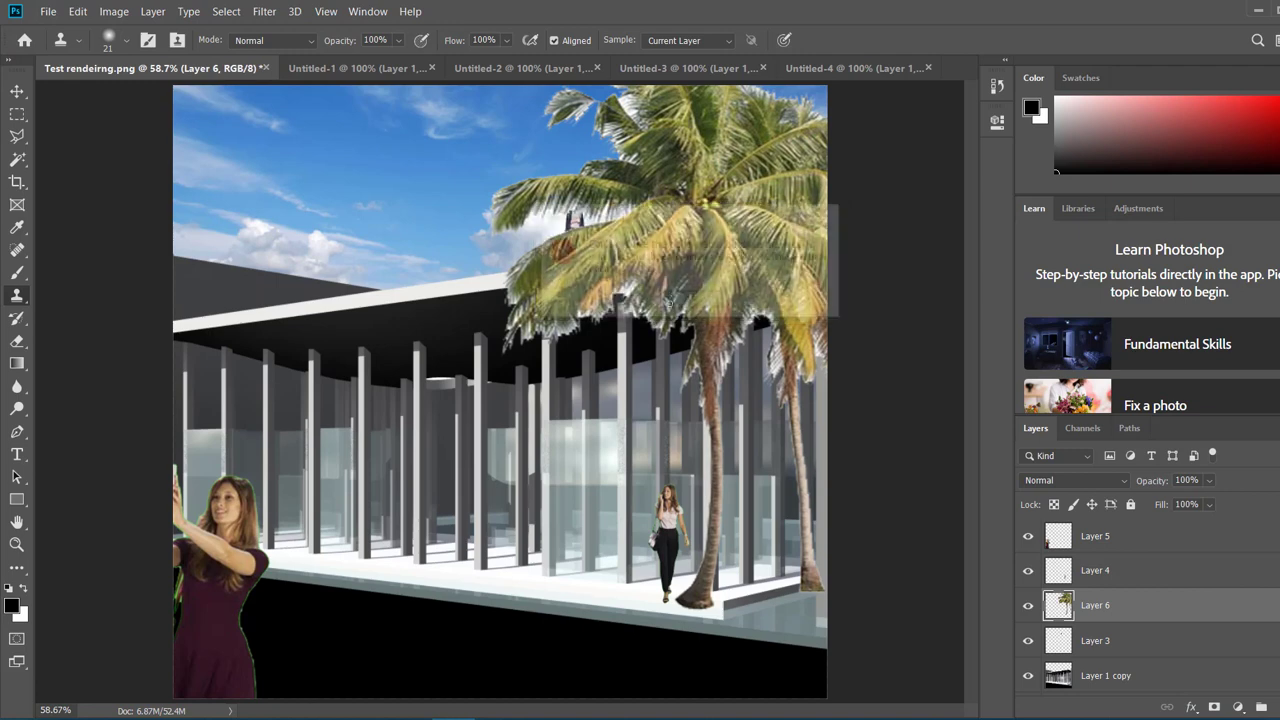
pyautogui.click(181, 45)
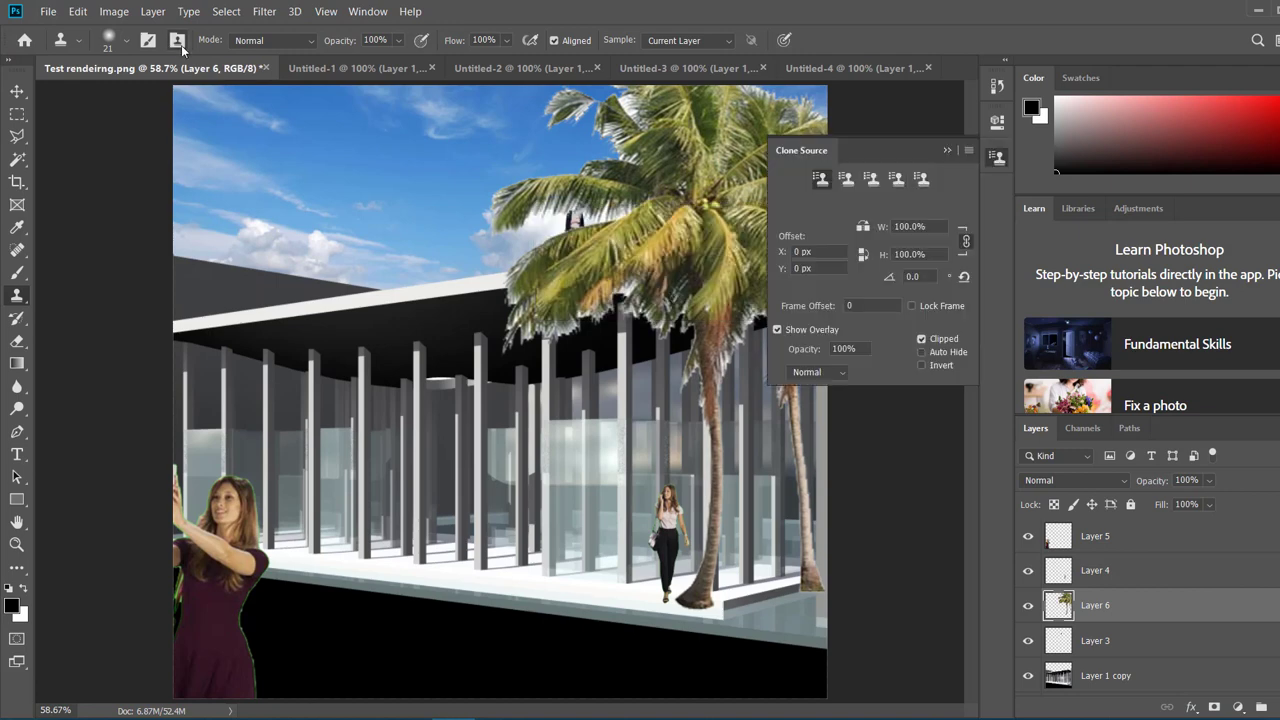
pyautogui.click(871, 179)
pyautogui.click(969, 151)
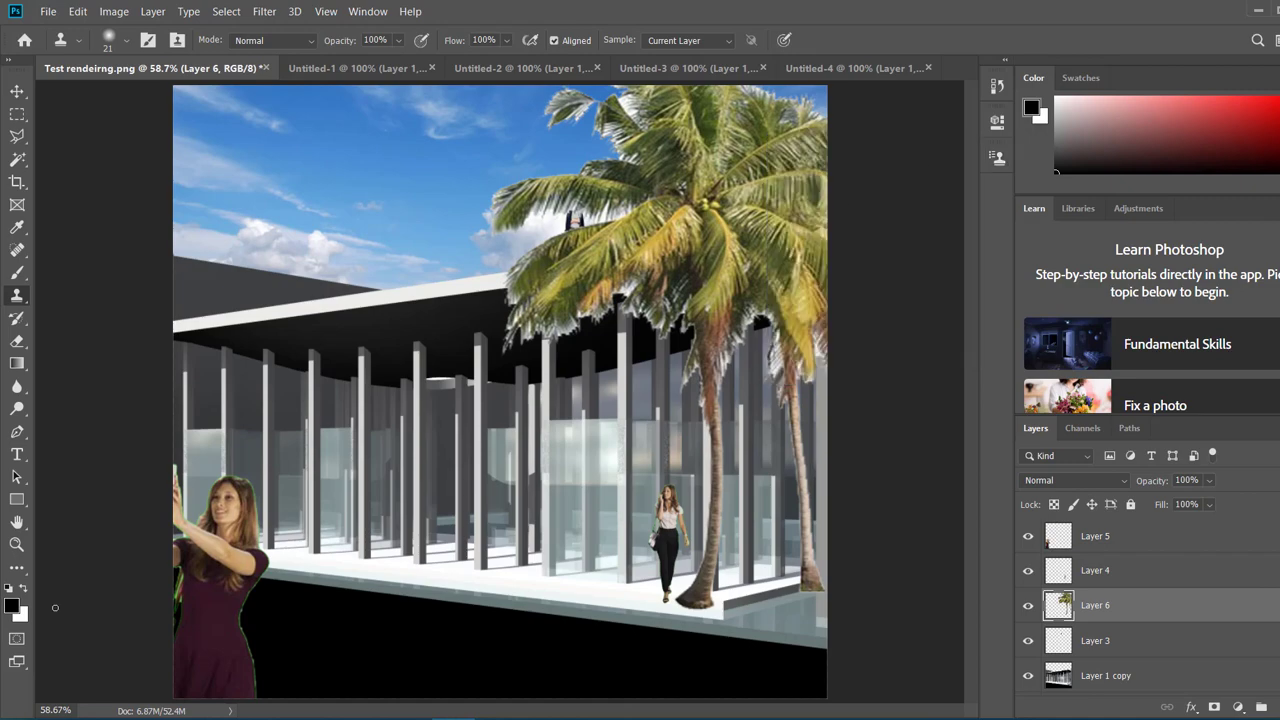
# Switch to Chrome and search Google for "grass texture".
pyautogui.hotkey('alt', 'Tab')
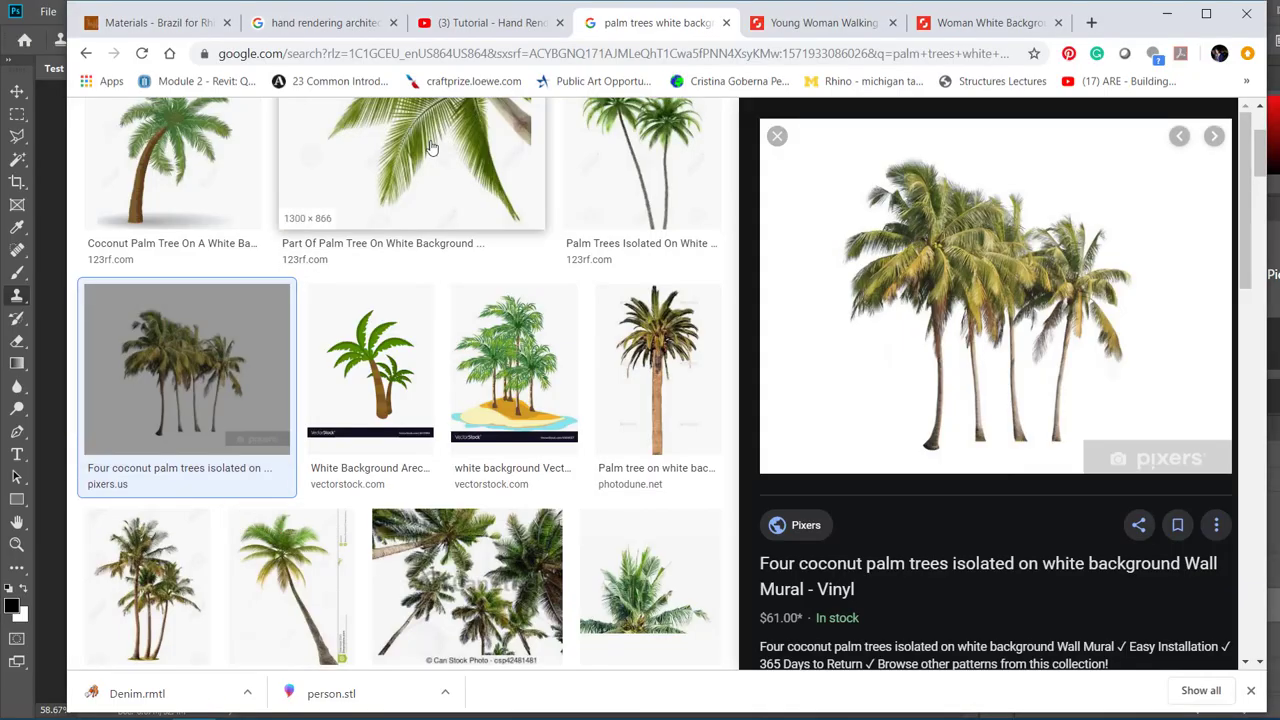
pyautogui.click(388, 54)
pyautogui.write('grassh')
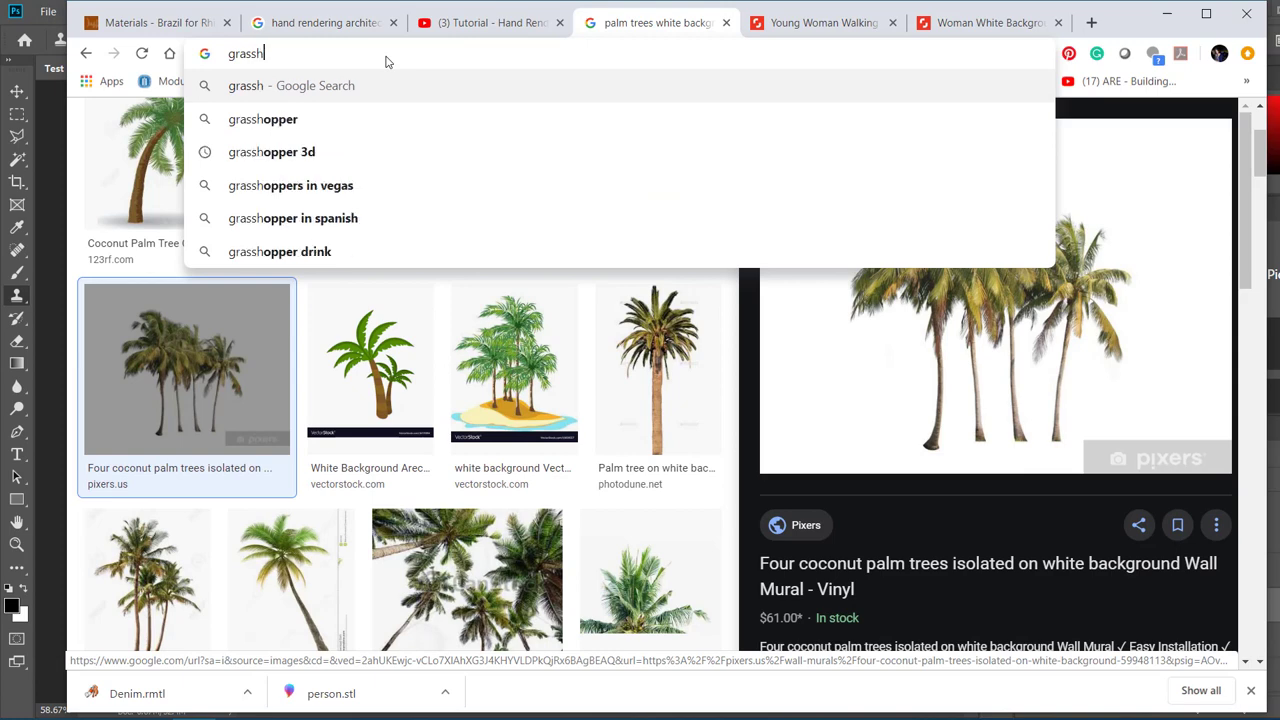
pyautogui.press('BackSpace')
pyautogui.write('text')
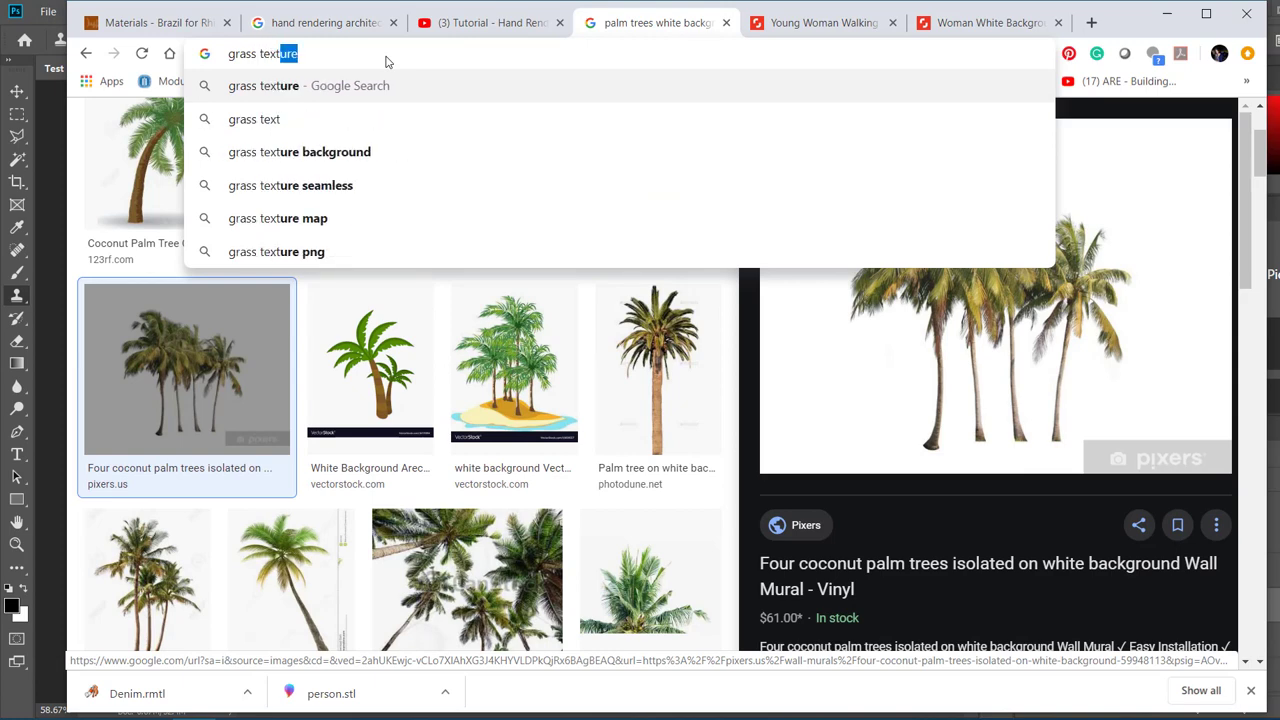
pyautogui.press('Return')
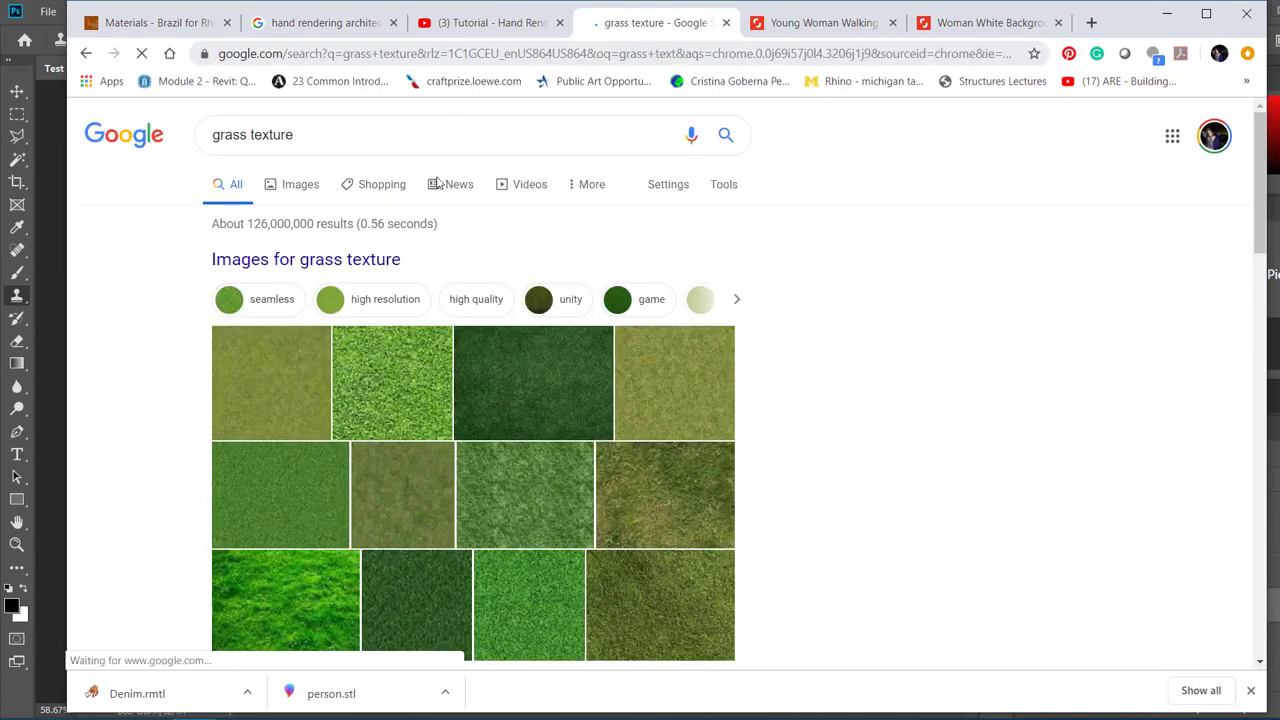
pyautogui.scroll(-3, 421, 558)
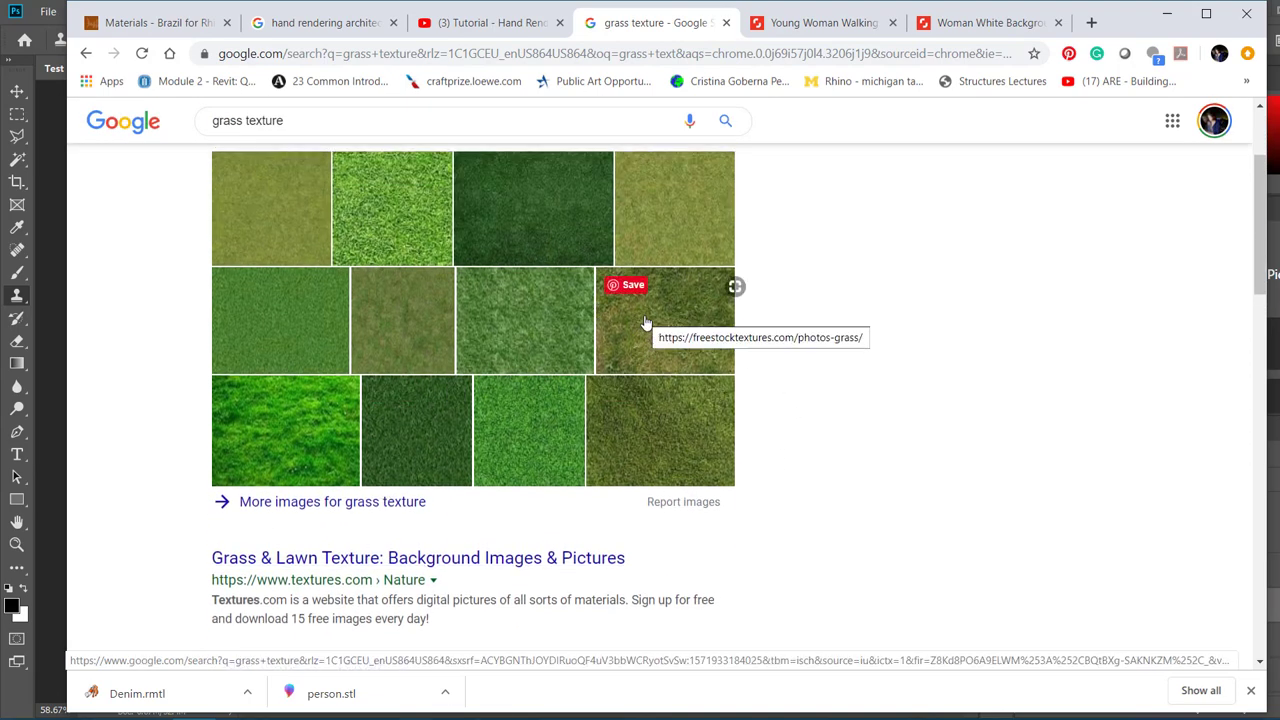
# Browse the grass texture images and open the preview of the 2048 × 2048 seamless grass texture from Pinterest.
pyautogui.click(645, 324)
pyautogui.click(300, 350)
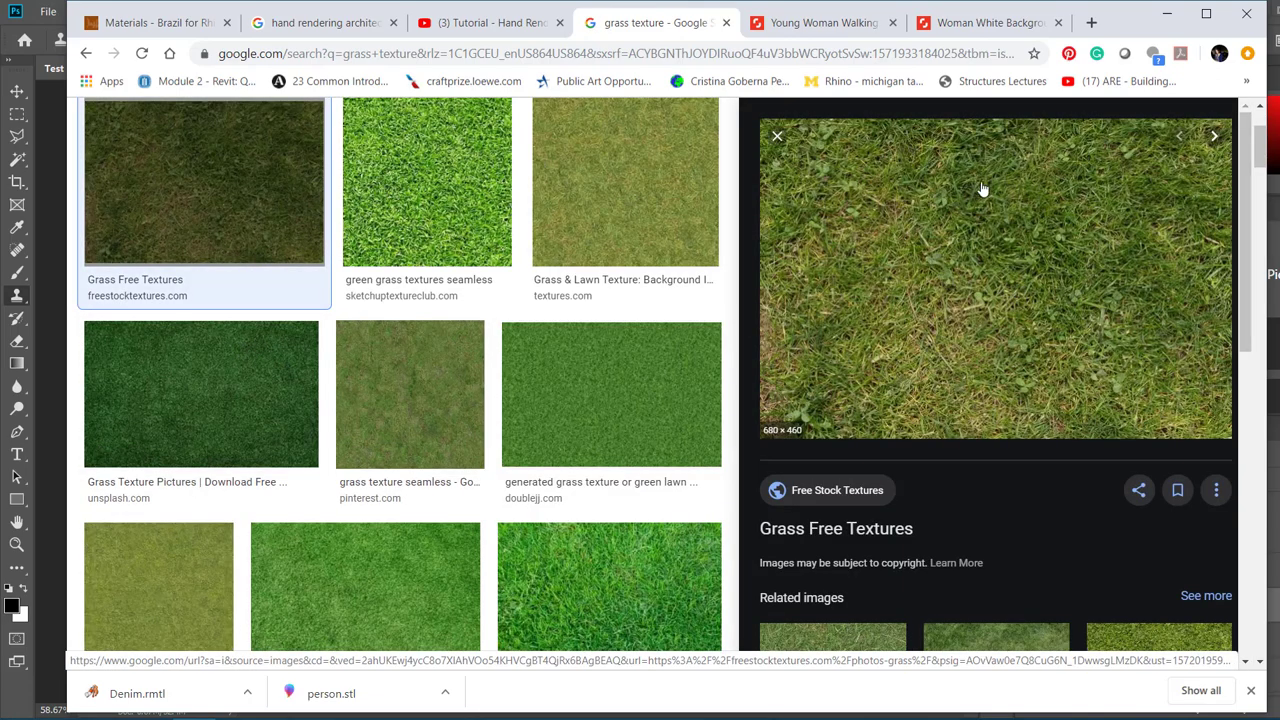
pyautogui.scroll(-1, 398, 416)
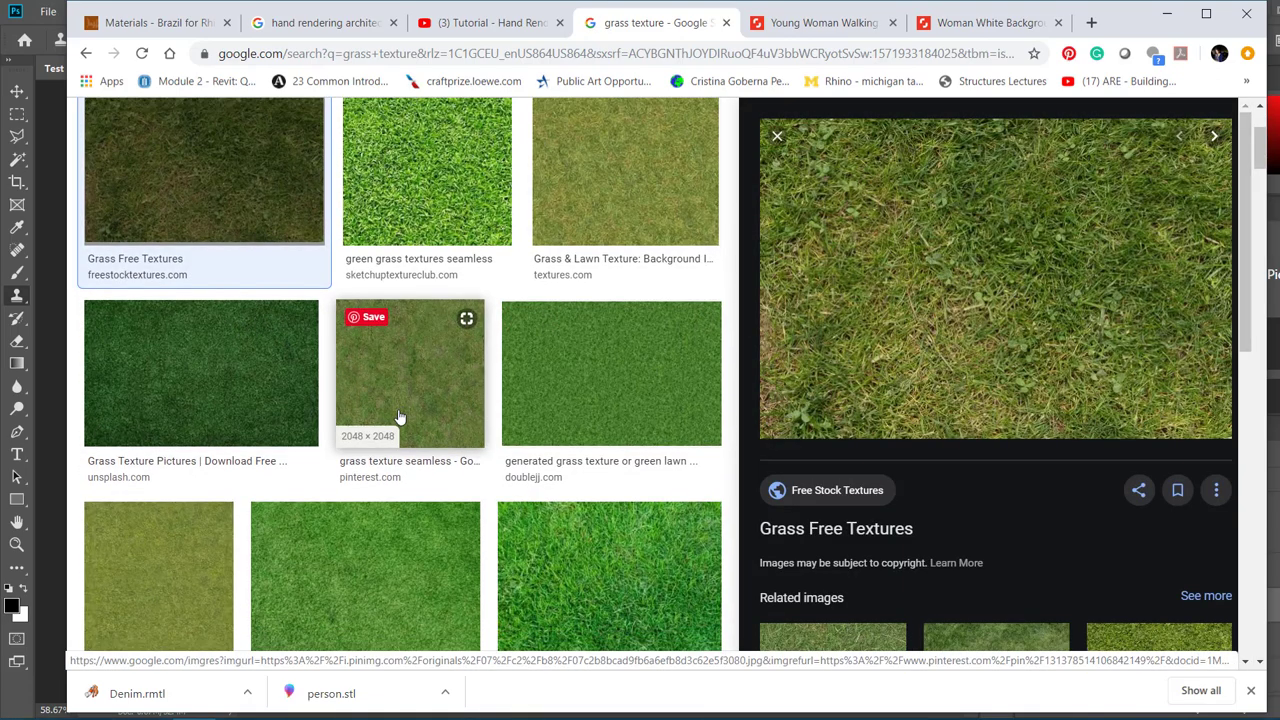
pyautogui.scroll(-1, 398, 416)
pyautogui.click(431, 281)
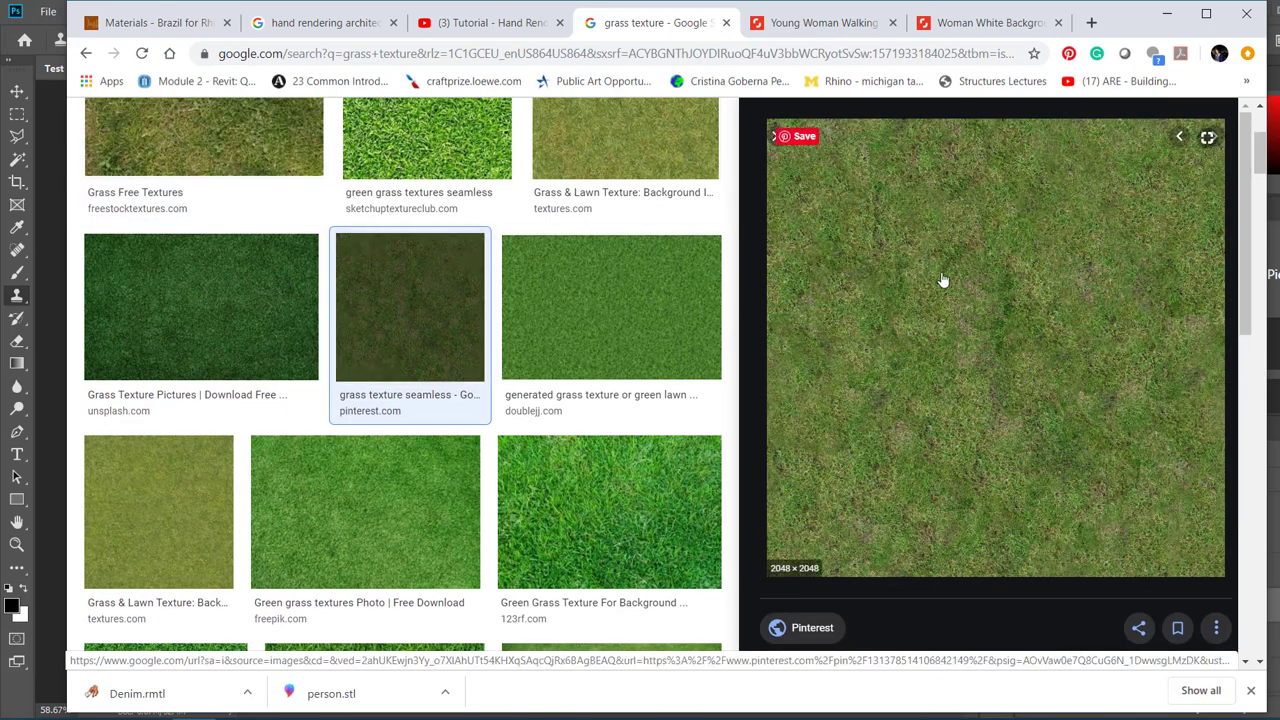
# Copy the previewed seamless grass image and paste it into Test rendeirng.png in Photoshop.
pyautogui.rightClick(1011, 356)
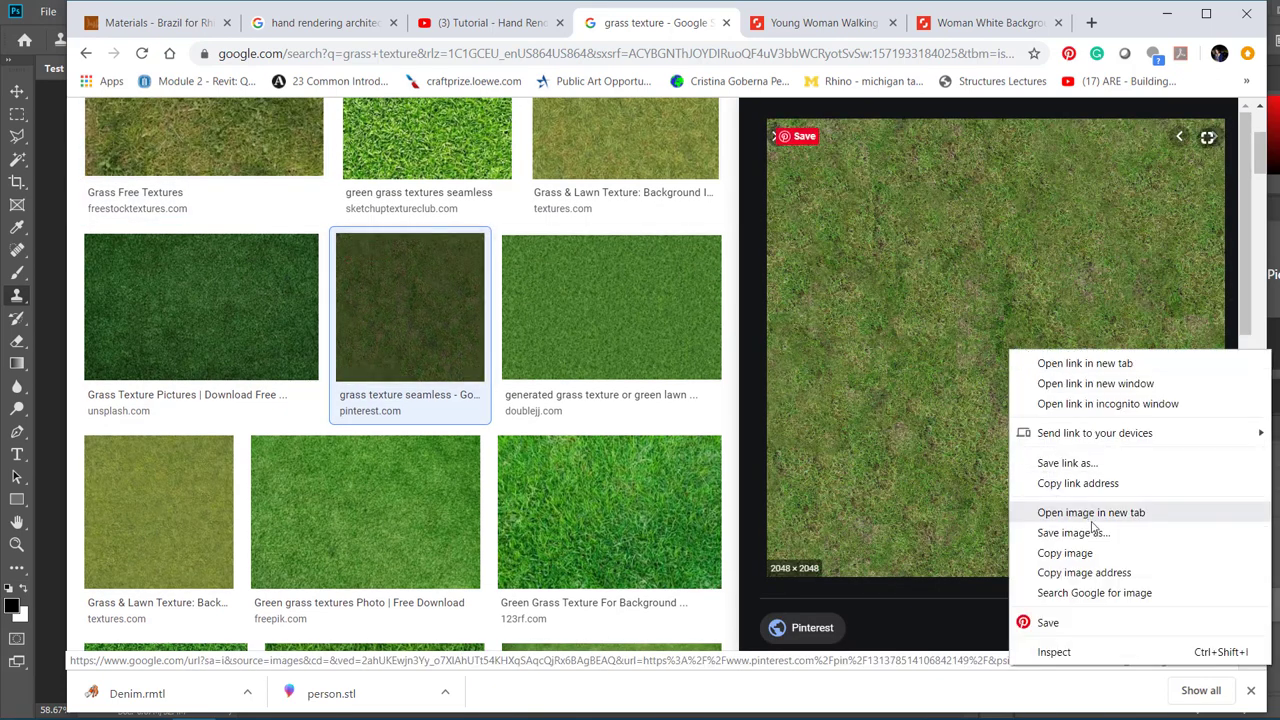
pyautogui.click(1084, 555)
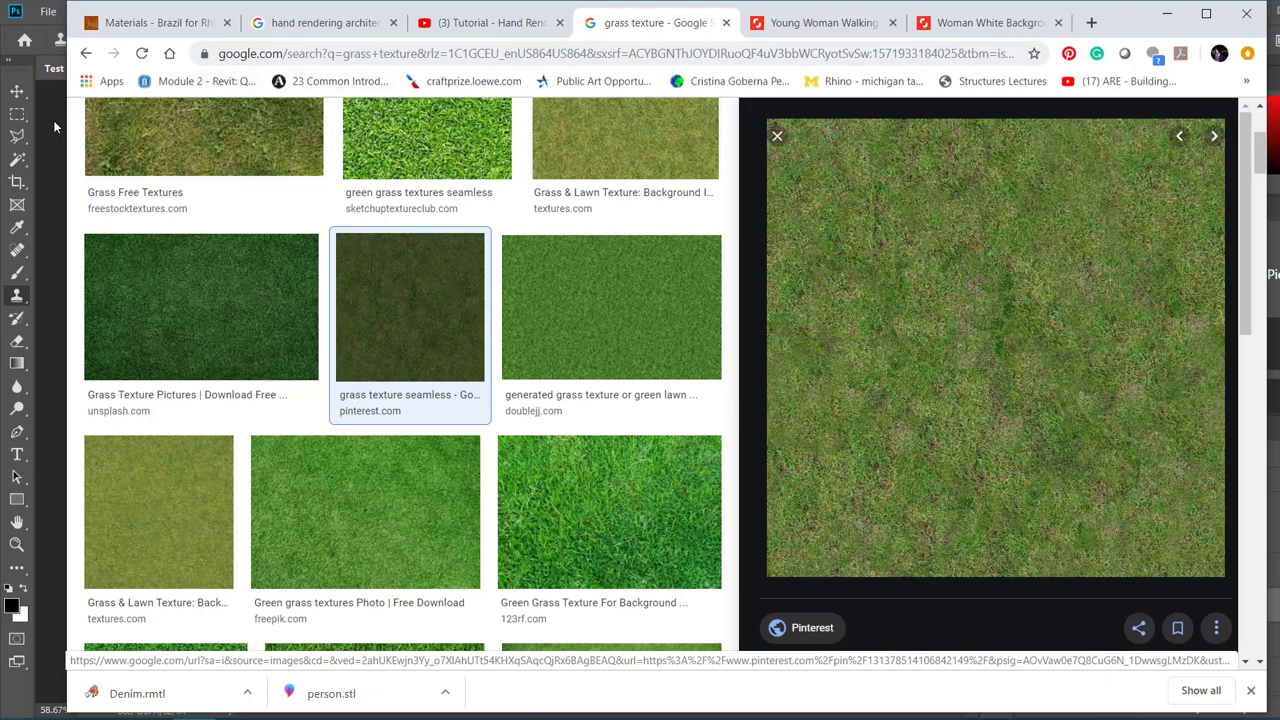
pyautogui.click(47, 148)
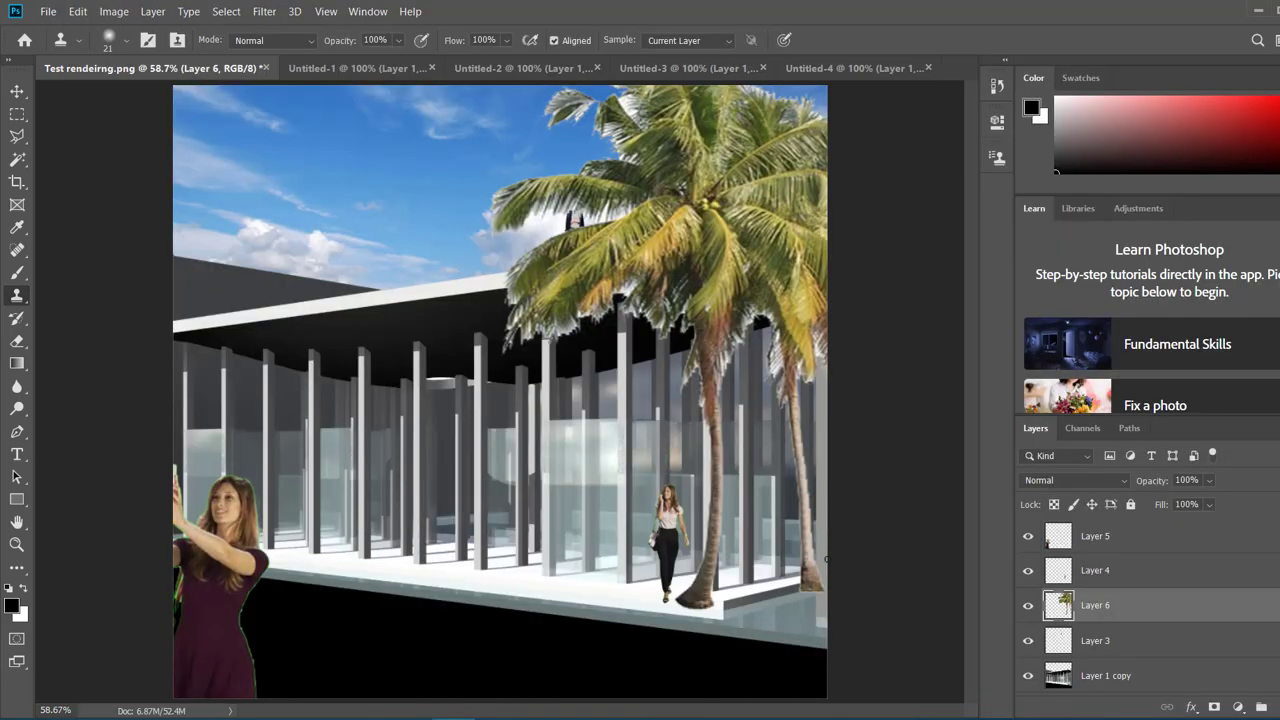
pyautogui.hotkey('ctrl', 'v')
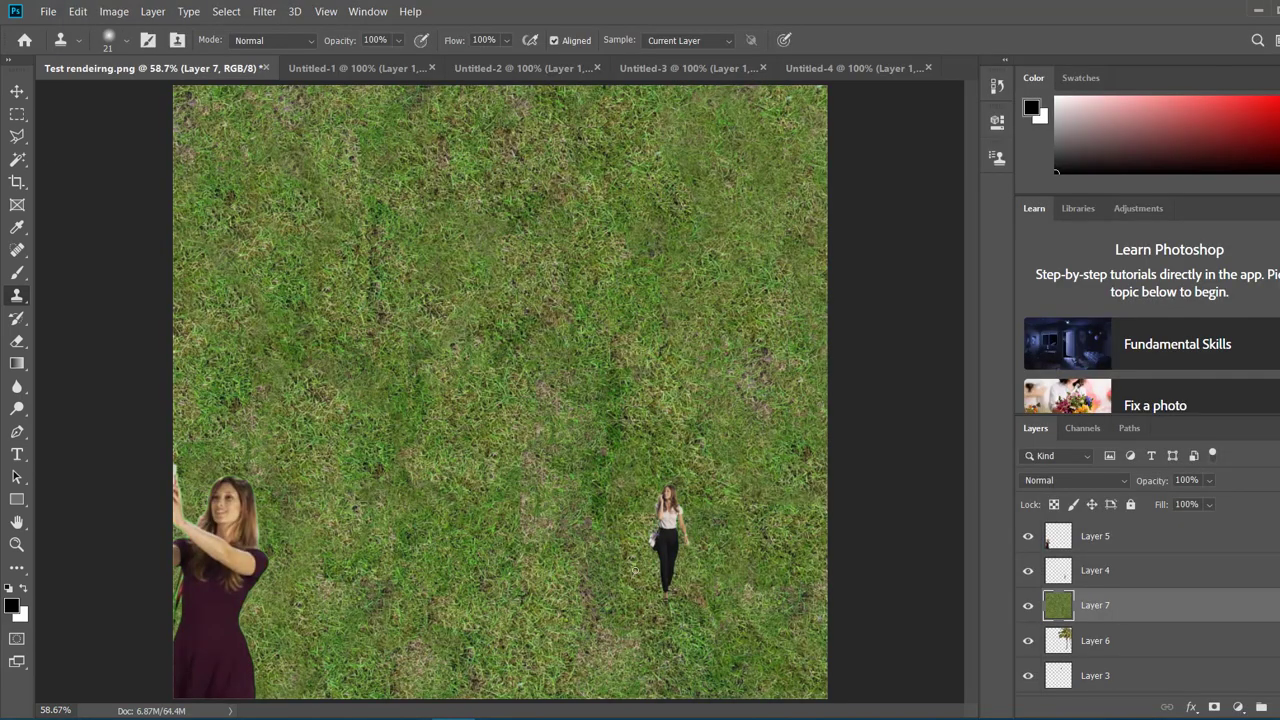
# Skew the pasted grass layer, pulling its two upper corners and lower-left corner in toward the ground along the building.
pyautogui.hotkey('ctrl', '-')
pyautogui.hotkey('ctrl', '-')
pyautogui.hotkey('ctrl', '-')
pyautogui.hotkey('ctrl', '-')
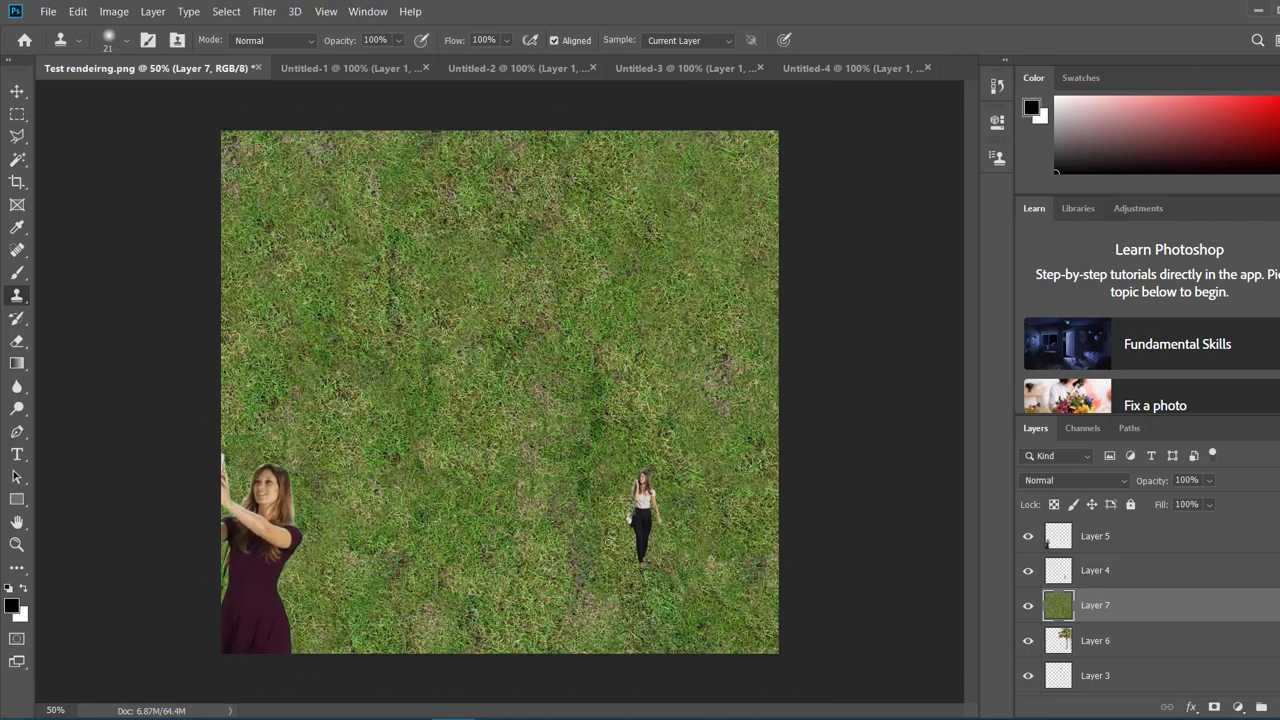
pyautogui.hotkey('ctrl', '-')
pyautogui.hotkey('ctrl', '-')
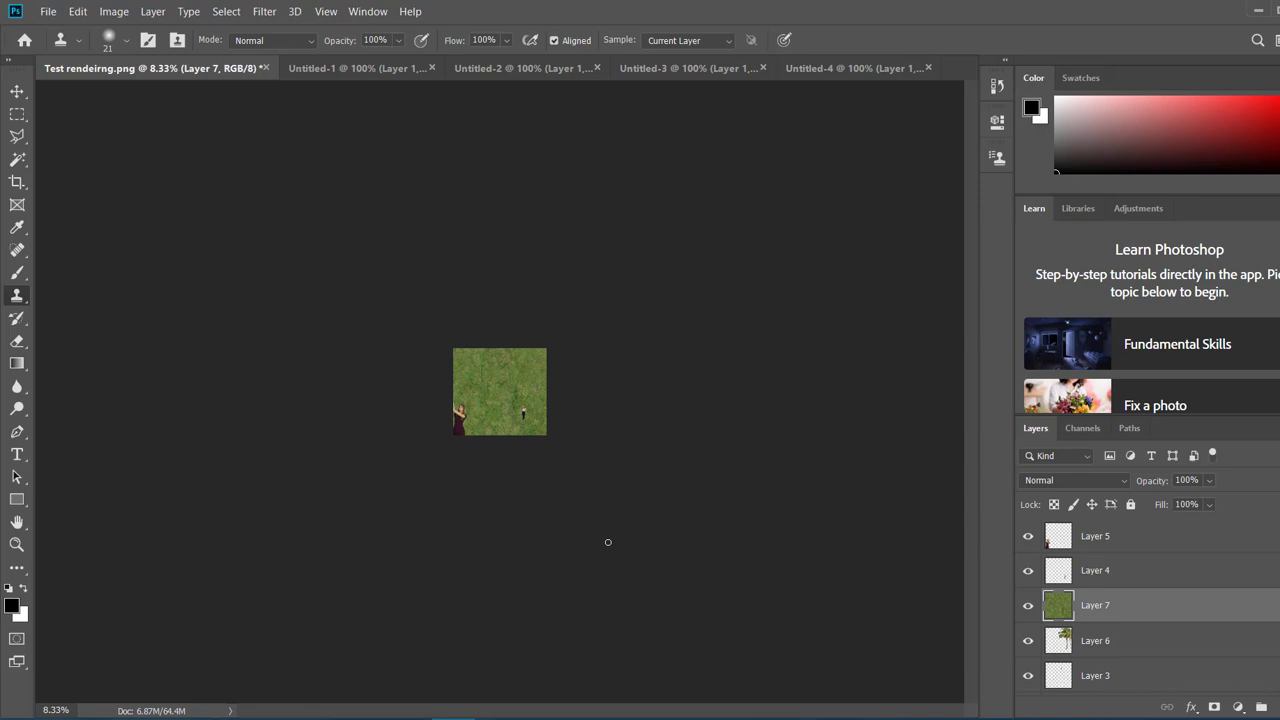
pyautogui.hotkey('ctrl', 't')
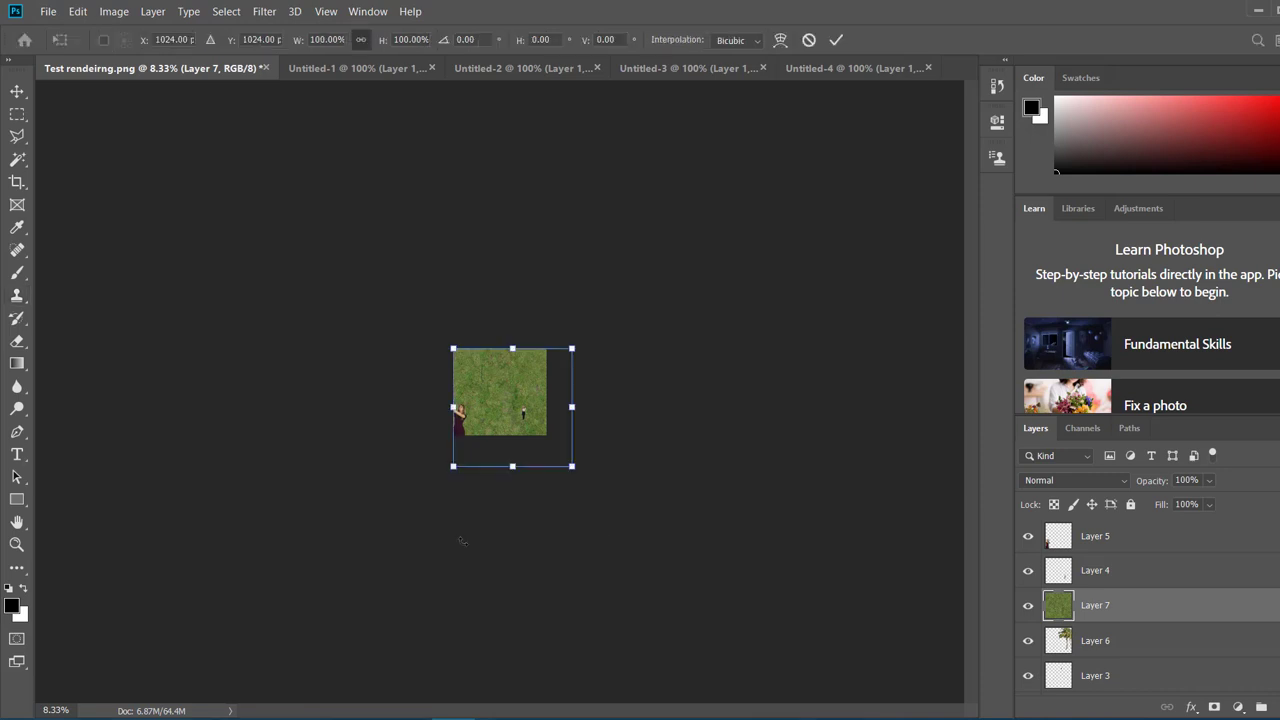
pyautogui.rightClick(480, 375)
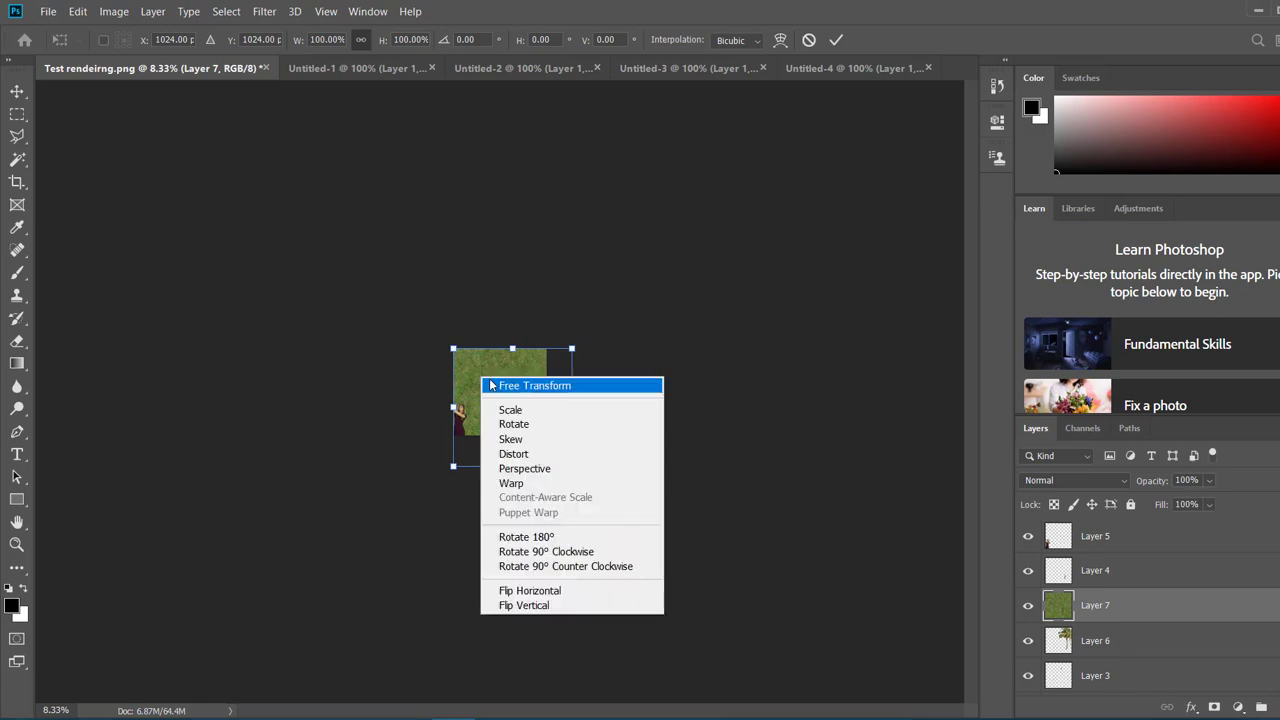
pyautogui.click(514, 443)
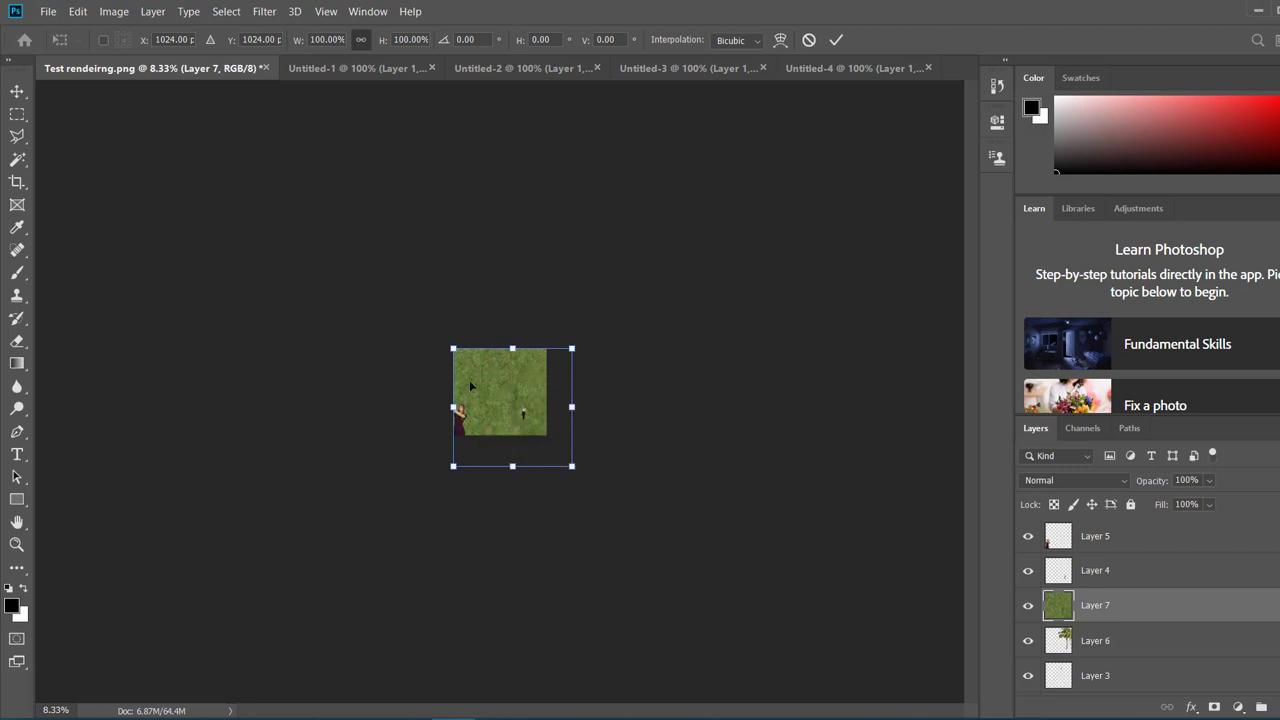
pyautogui.moveTo(454, 350); pyautogui.dragTo(558, 441)
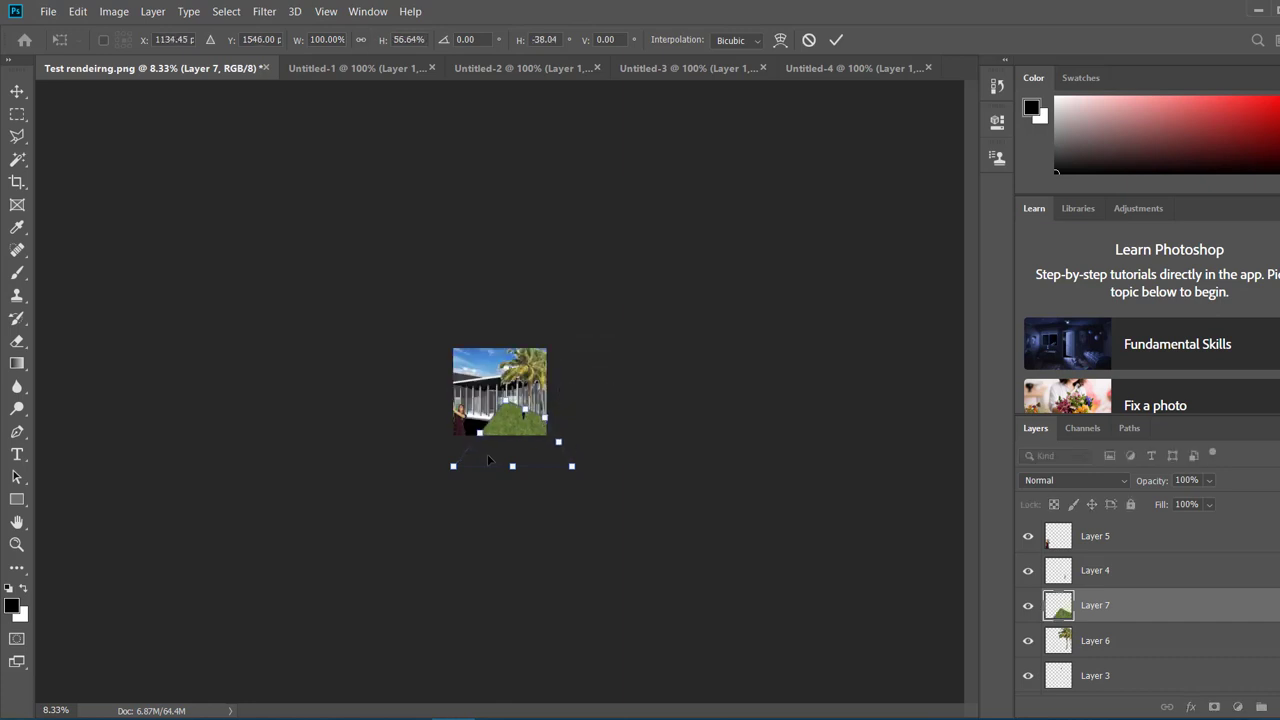
pyautogui.moveTo(459, 461); pyautogui.dragTo(484, 420)
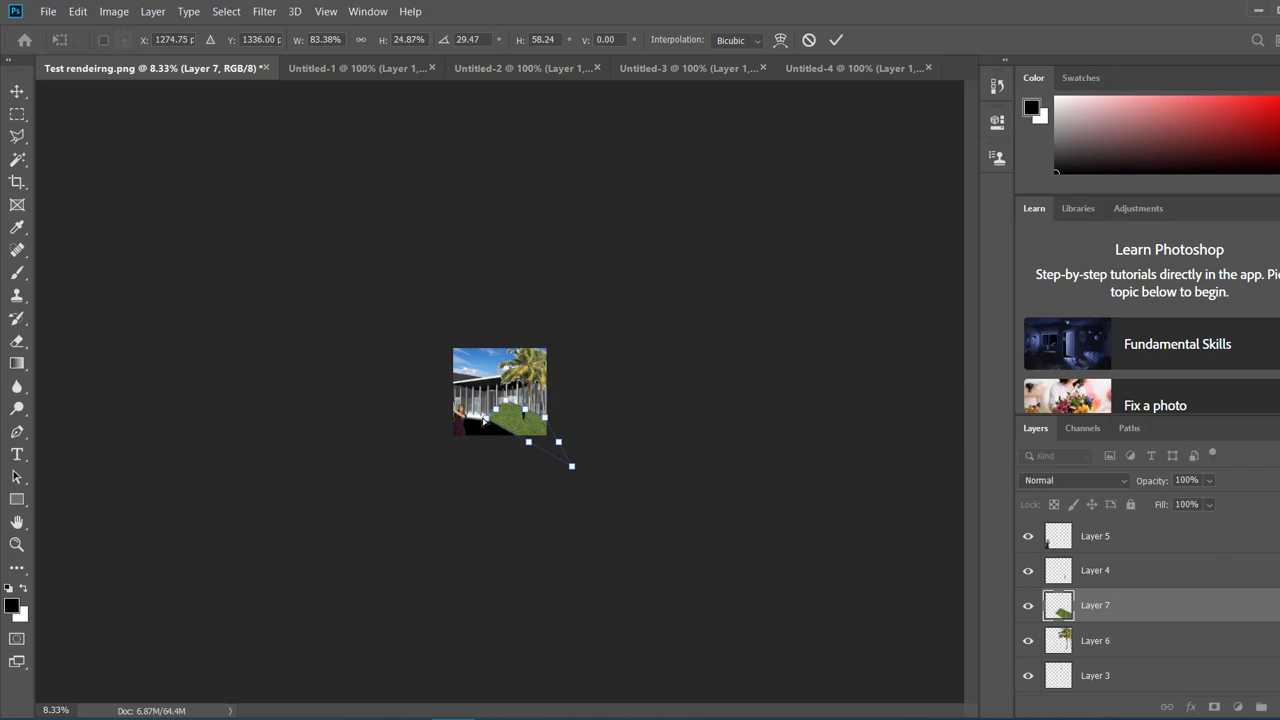
# Skew the grass corners further to fit the narrow sloping ground strip beneath the palm trees and apply the transform.
pyautogui.hotkey('ctrl', '+')
pyautogui.hotkey('ctrl', '+')
pyautogui.hotkey('ctrl', '+')
pyautogui.hotkey('ctrl', '+')
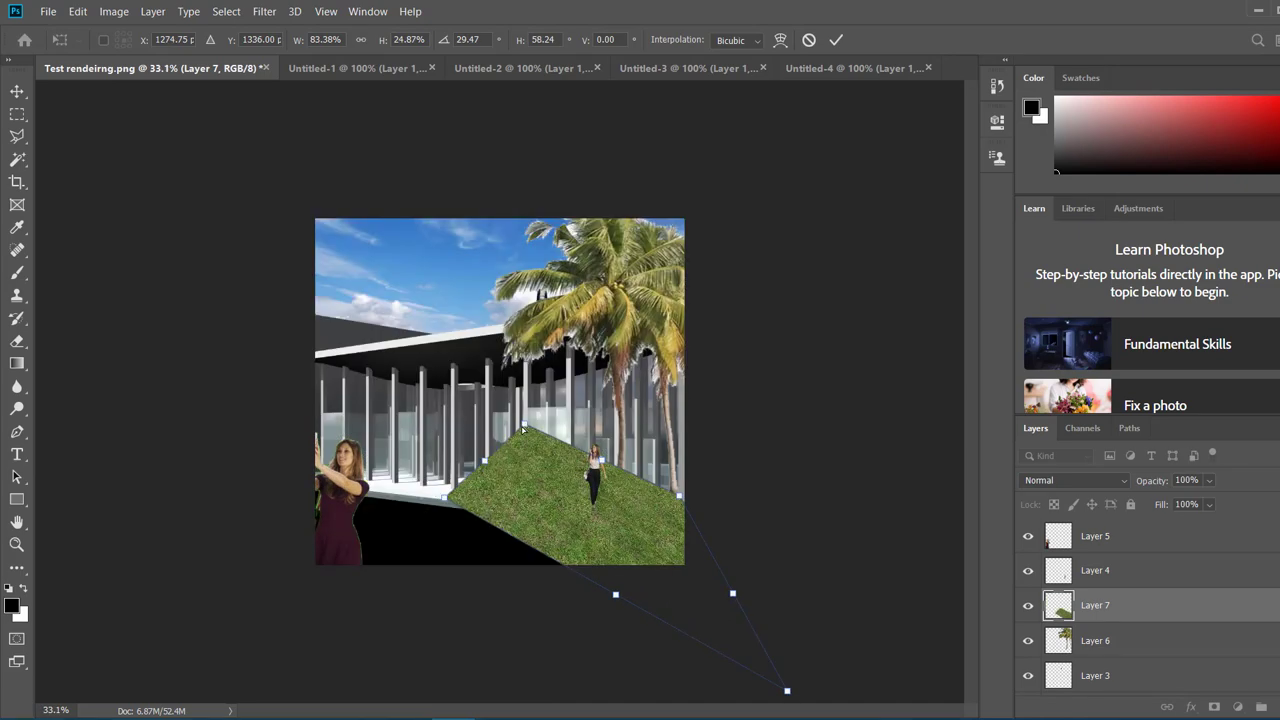
pyautogui.moveTo(522, 430); pyautogui.dragTo(487, 494)
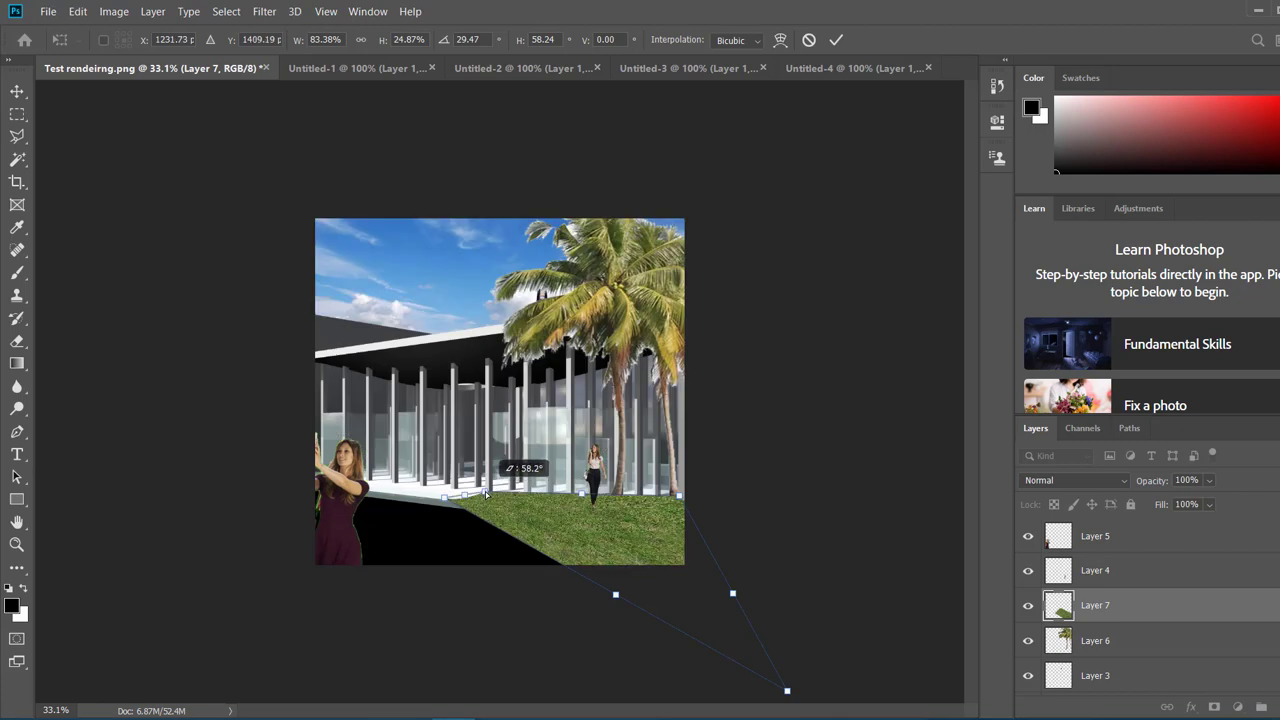
pyautogui.moveTo(680, 497)
pyautogui.mouseDown()
pyautogui.moveTo(689, 506)
pyautogui.moveTo(668, 538)
pyautogui.moveTo(690, 496)
pyautogui.moveTo(685, 505)
pyautogui.mouseUp()
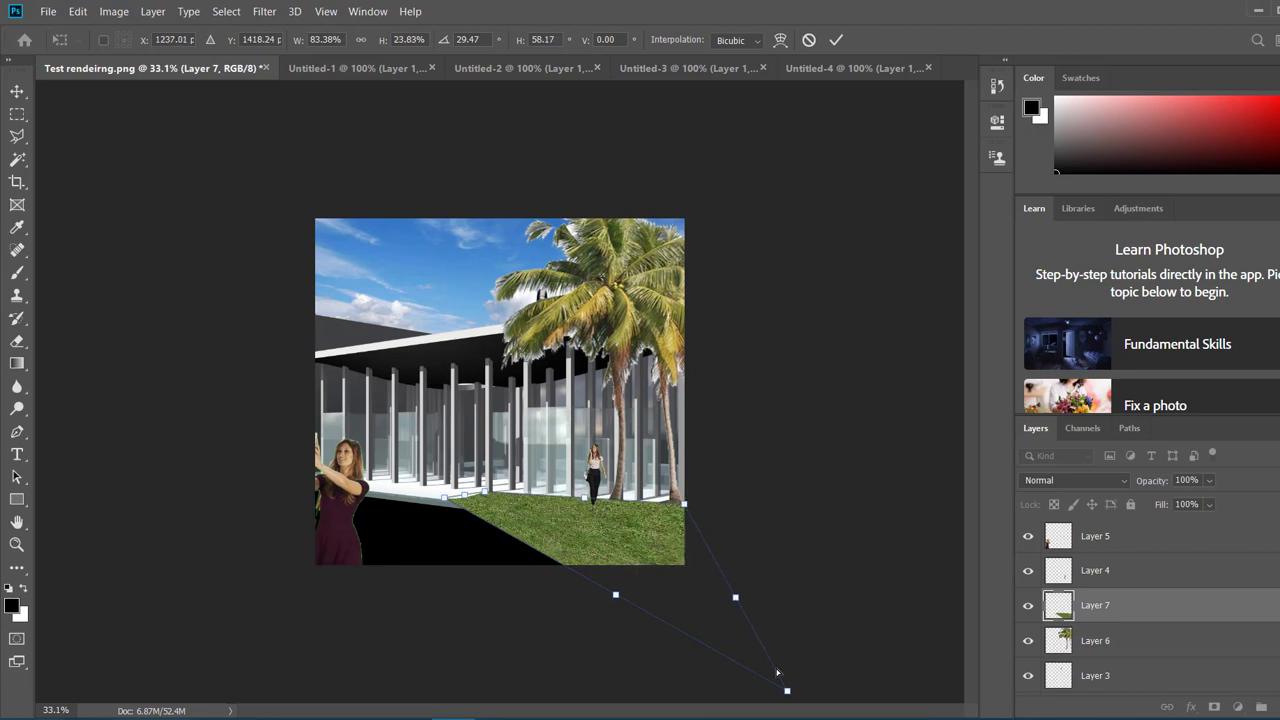
pyautogui.moveTo(787, 692); pyautogui.dragTo(690, 535)
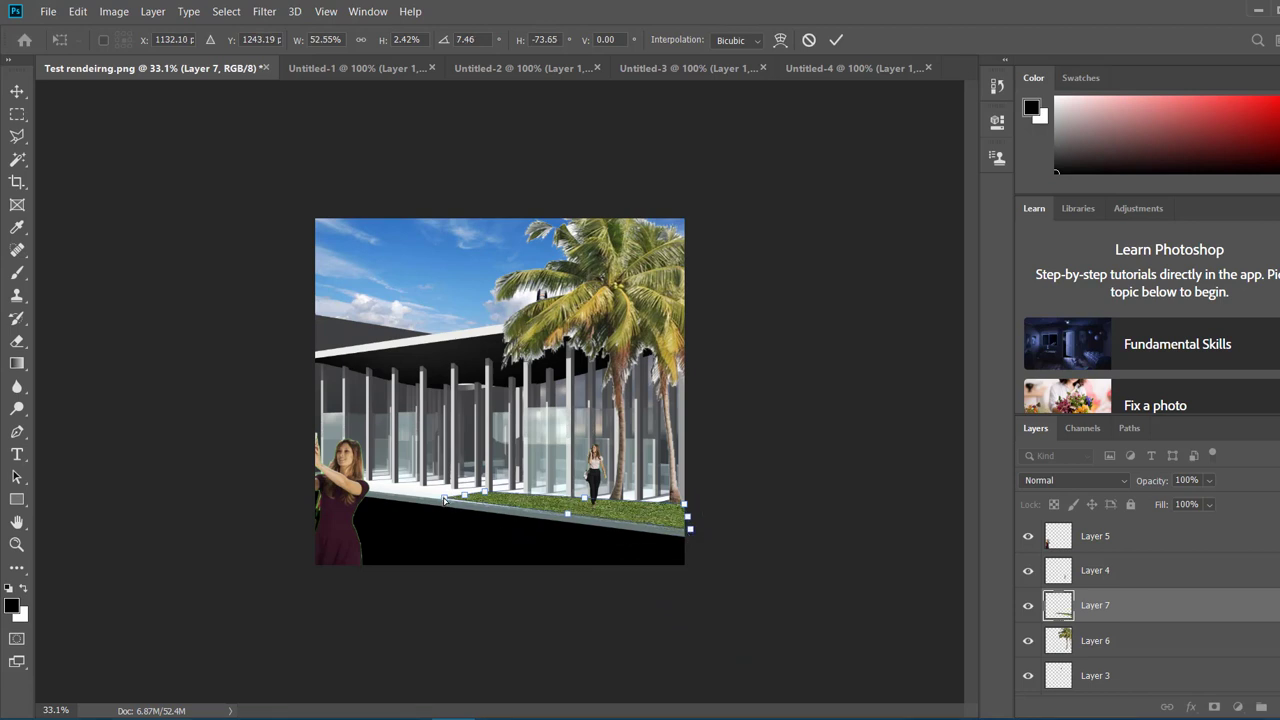
pyautogui.moveTo(445, 500); pyautogui.dragTo(441, 500)
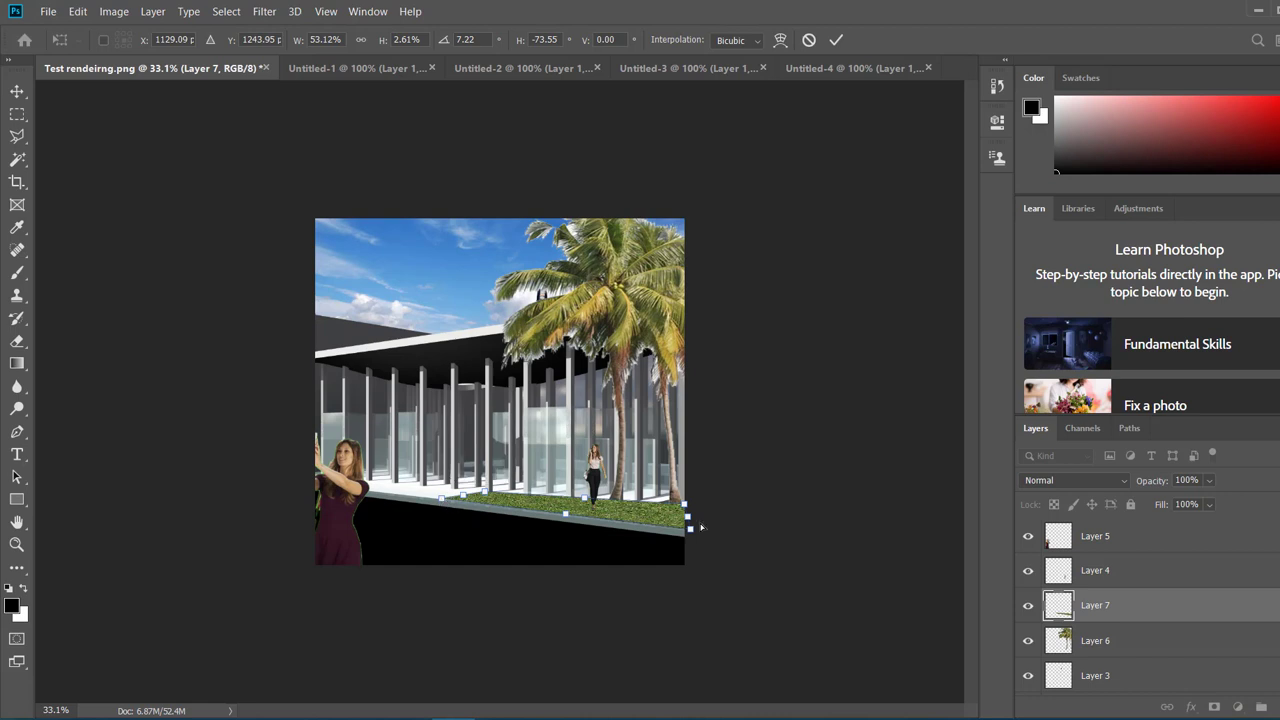
pyautogui.moveTo(687, 508); pyautogui.dragTo(687, 508)
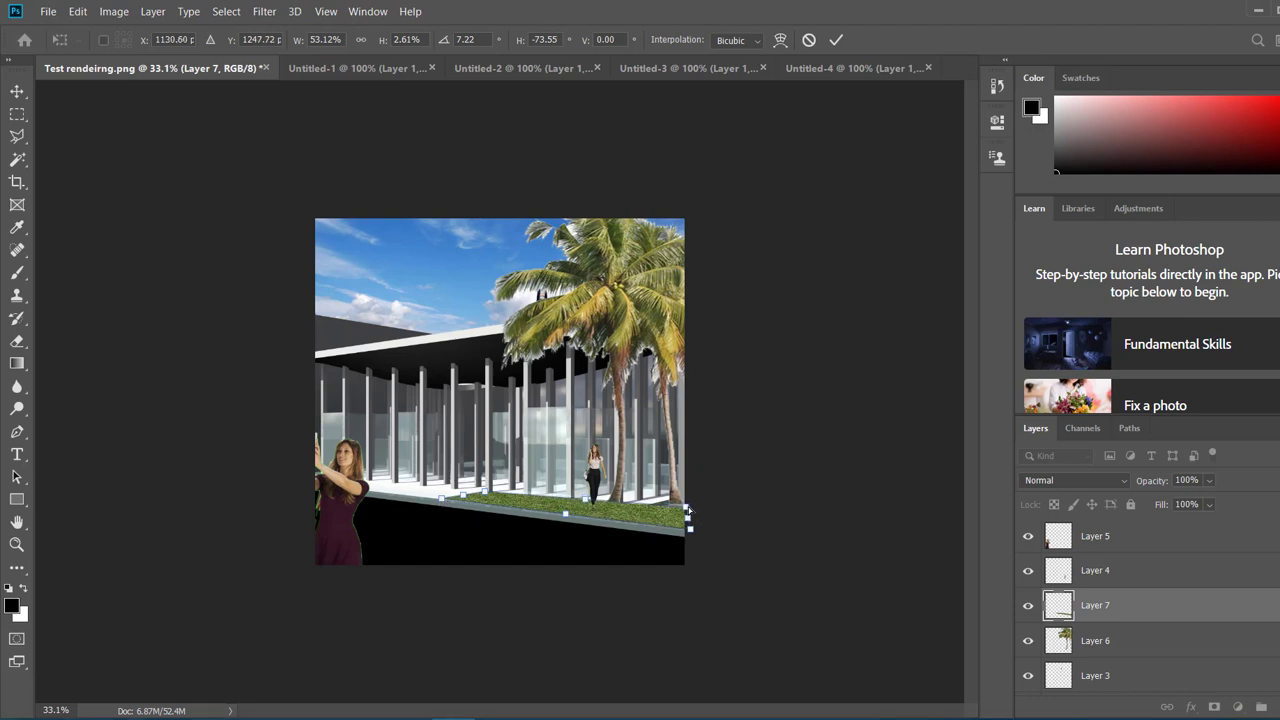
pyautogui.press('Return')
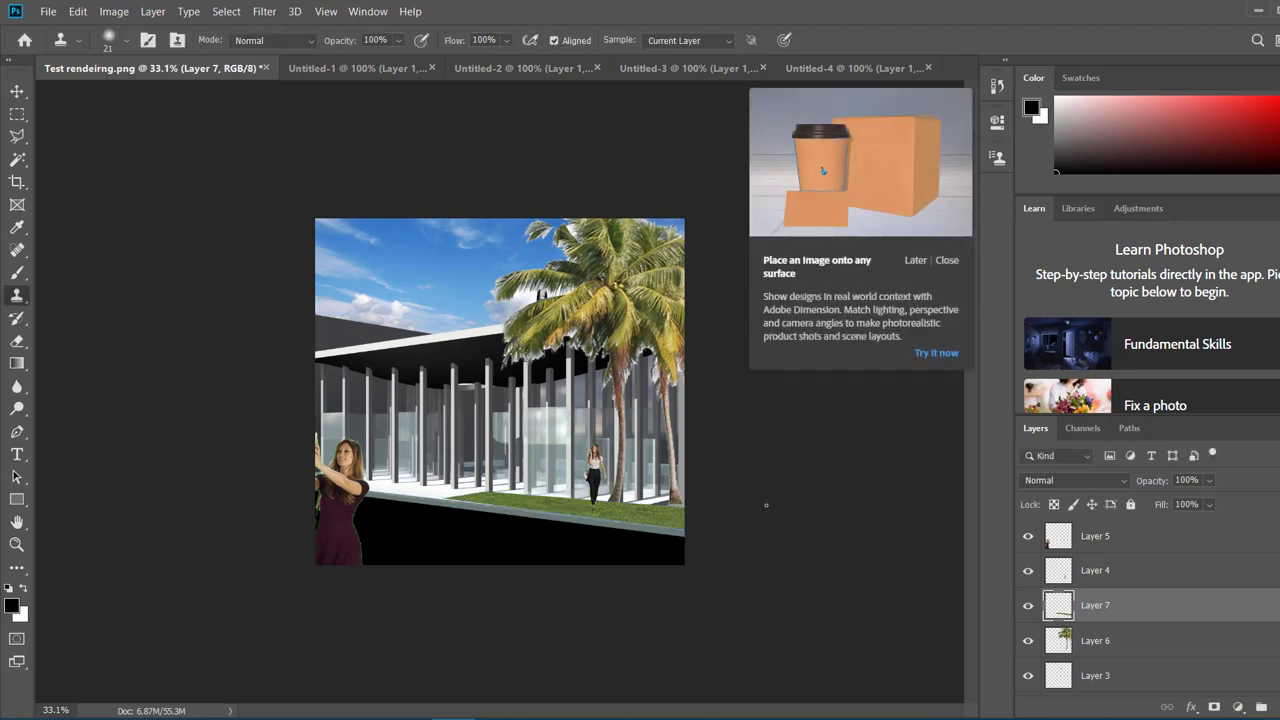
# Move the grass Layer 7 below the palm tree Layer 6 in the stacking order.
pyautogui.moveTo(1152, 626); pyautogui.dragTo(1153, 645)
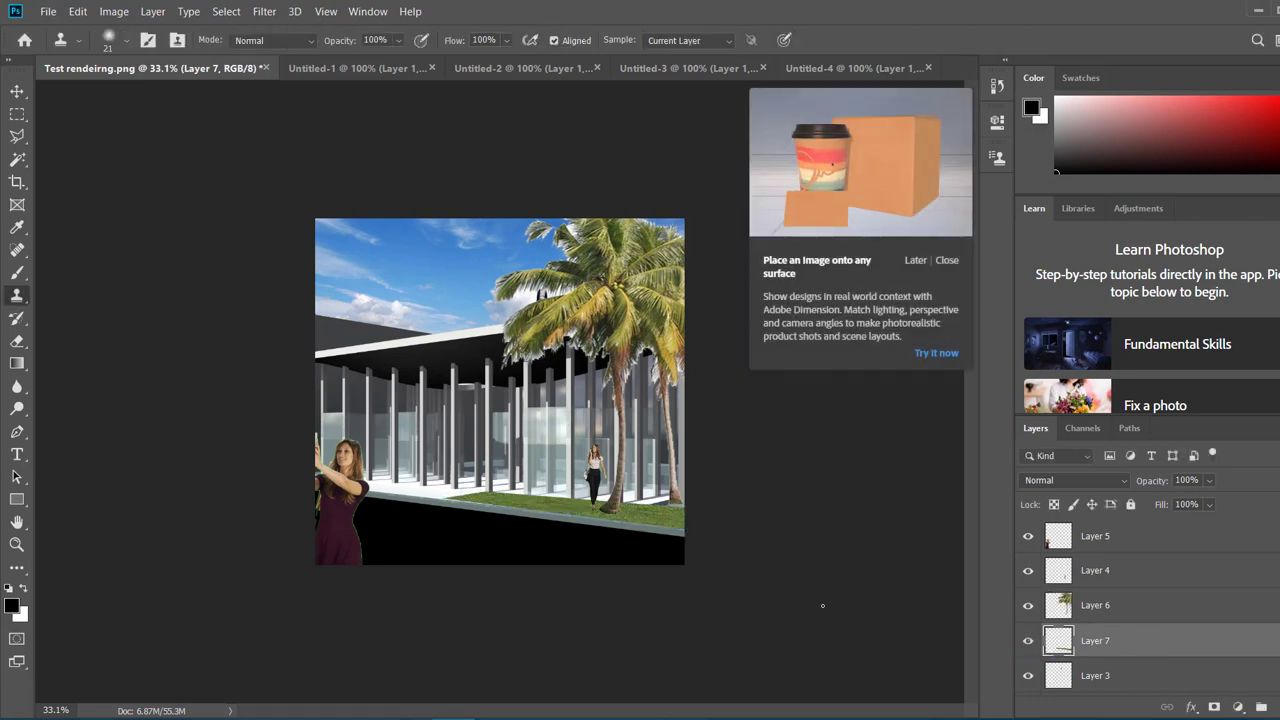
pyautogui.click(812, 596)
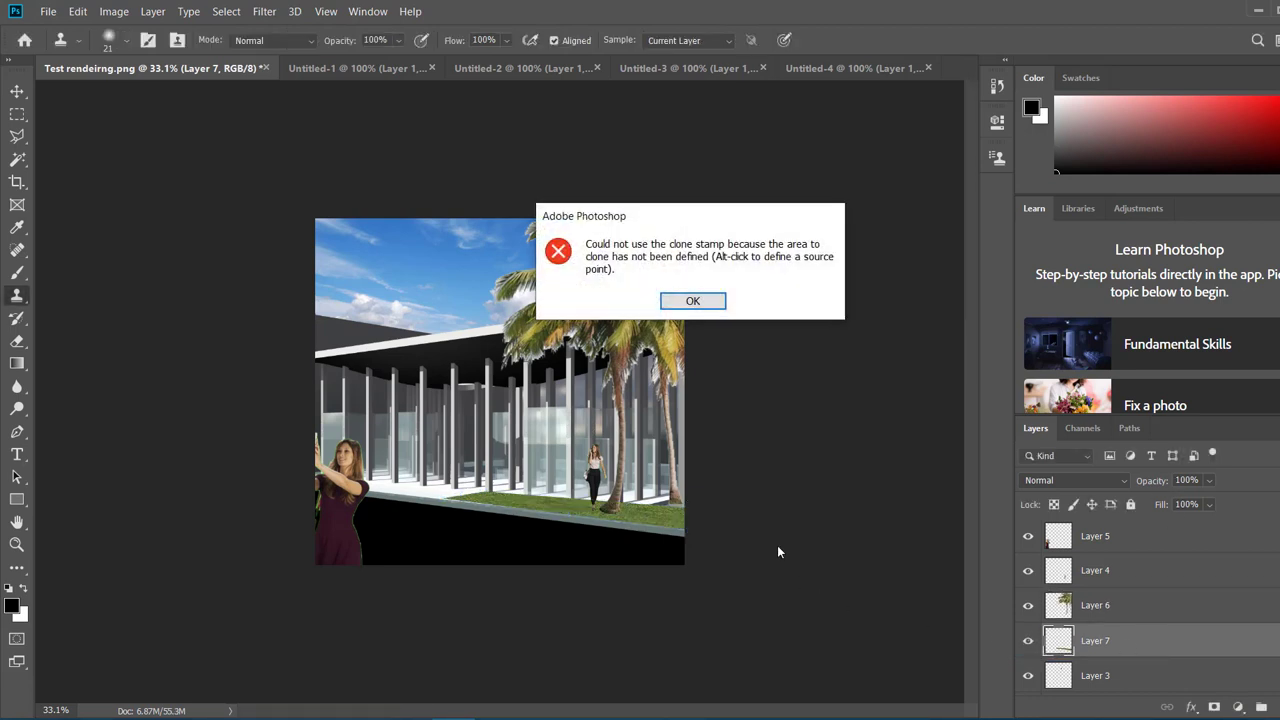
# Fit the whole rendering in view and examine the edges of the palm cutout in Untitled-4 up close before returning to the rendering.
pyautogui.click(689, 303)
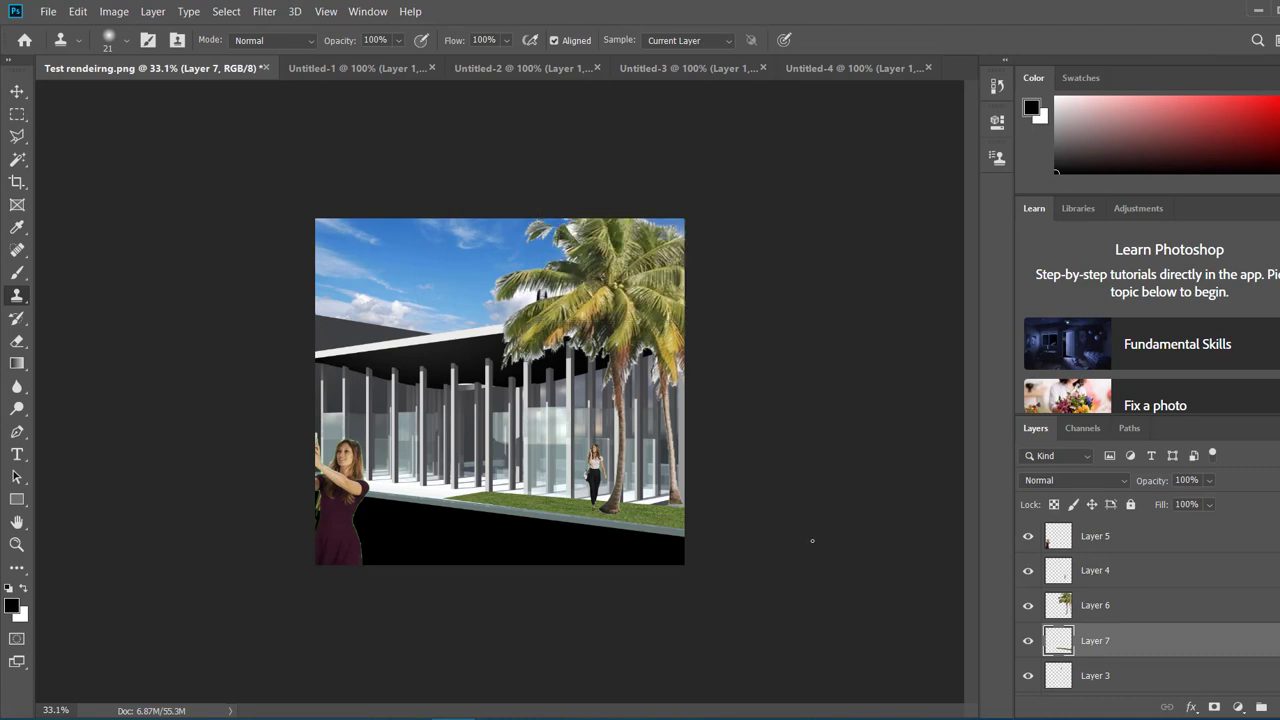
pyautogui.hotkey('ctrl', '-')
pyautogui.hotkey('ctrl', '+')
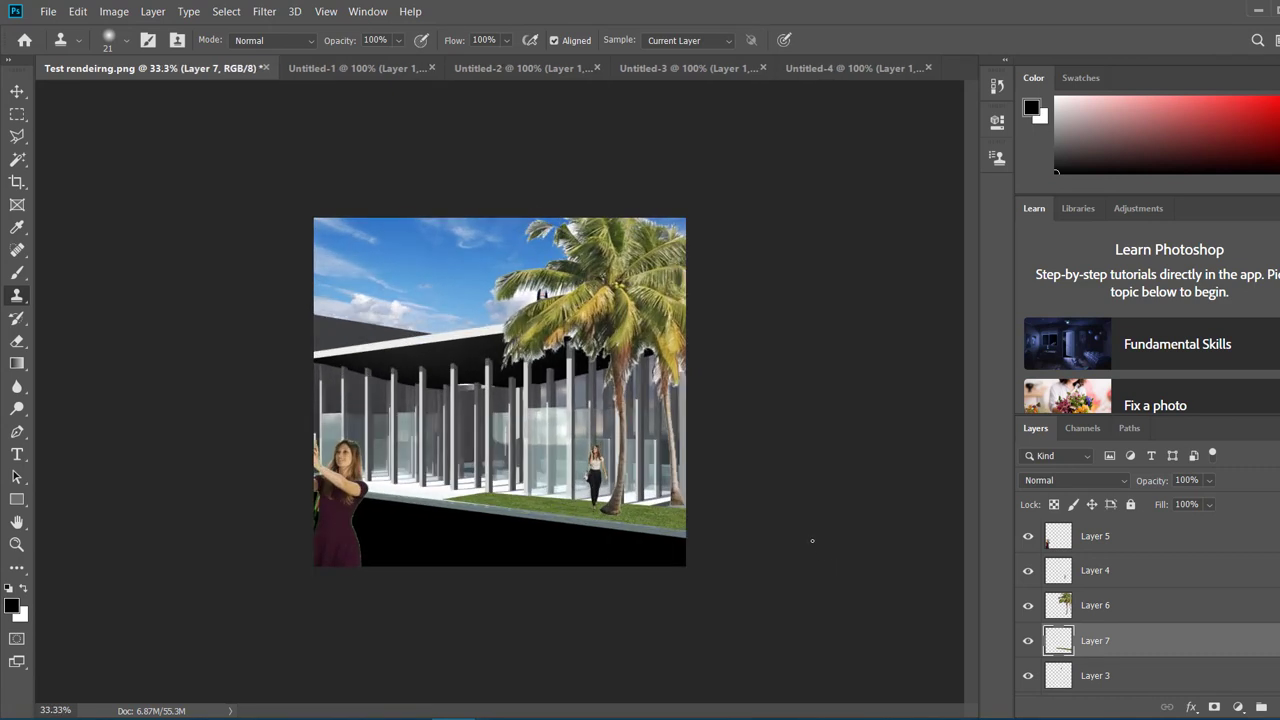
pyautogui.hotkey('ctrl', '0')
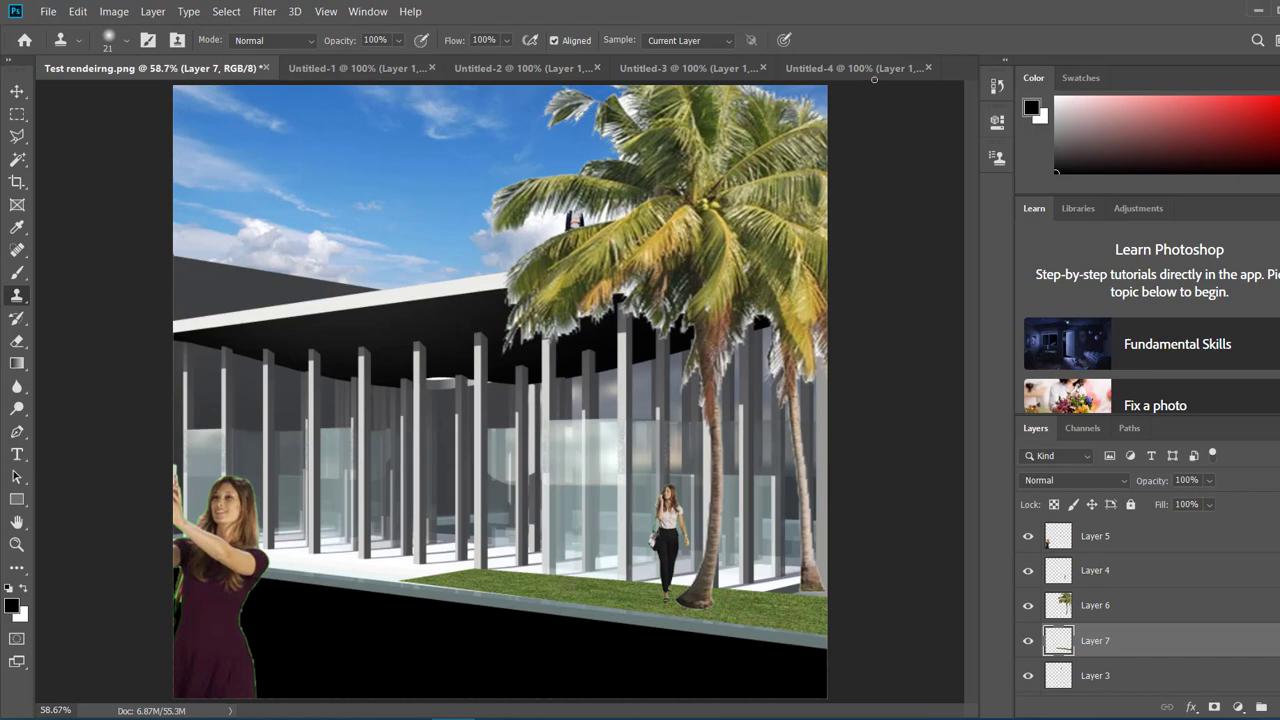
pyautogui.click(836, 71)
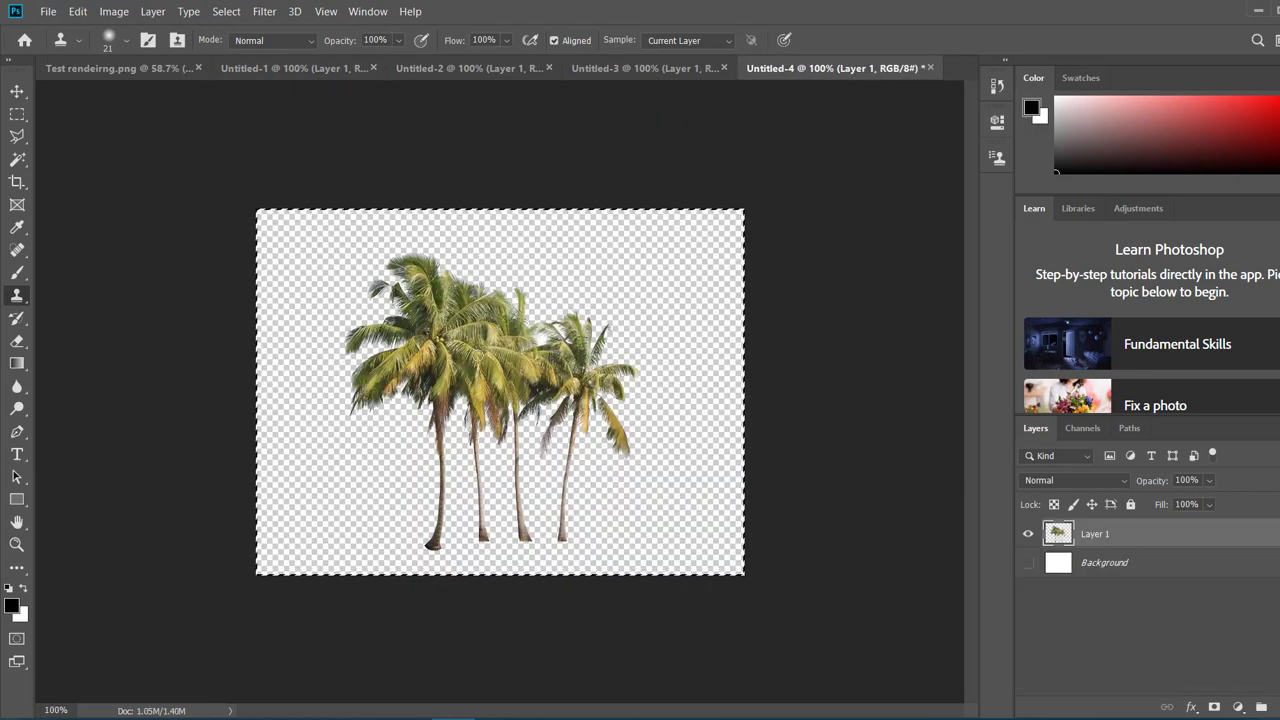
pyautogui.keyDown('alt'); pyautogui.scroll(3, 469, 351); pyautogui.keyUp('alt')
pyautogui.keyDown('alt'); pyautogui.scroll(3, 478, 355); pyautogui.keyUp('alt')
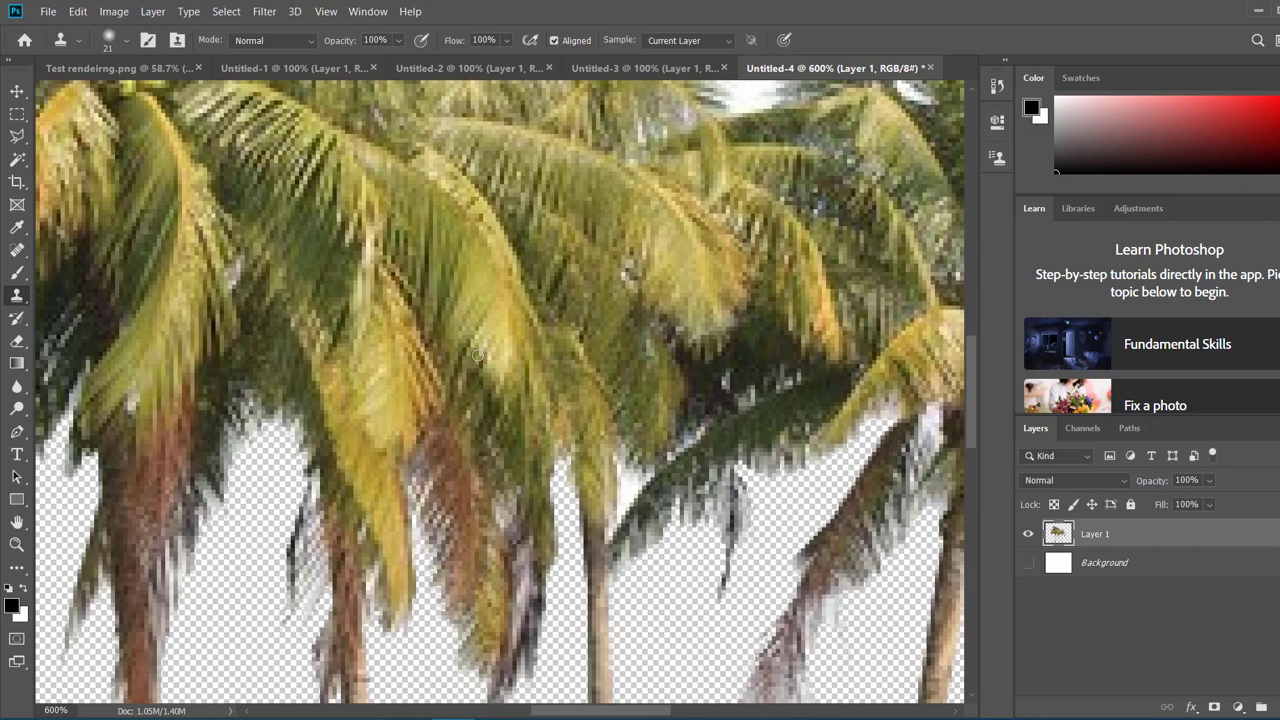
pyautogui.keyDown('alt'); pyautogui.scroll(-4, 478, 355); pyautogui.keyUp('alt')
pyautogui.keyDown('alt'); pyautogui.scroll(-2, 478, 355); pyautogui.keyUp('alt')
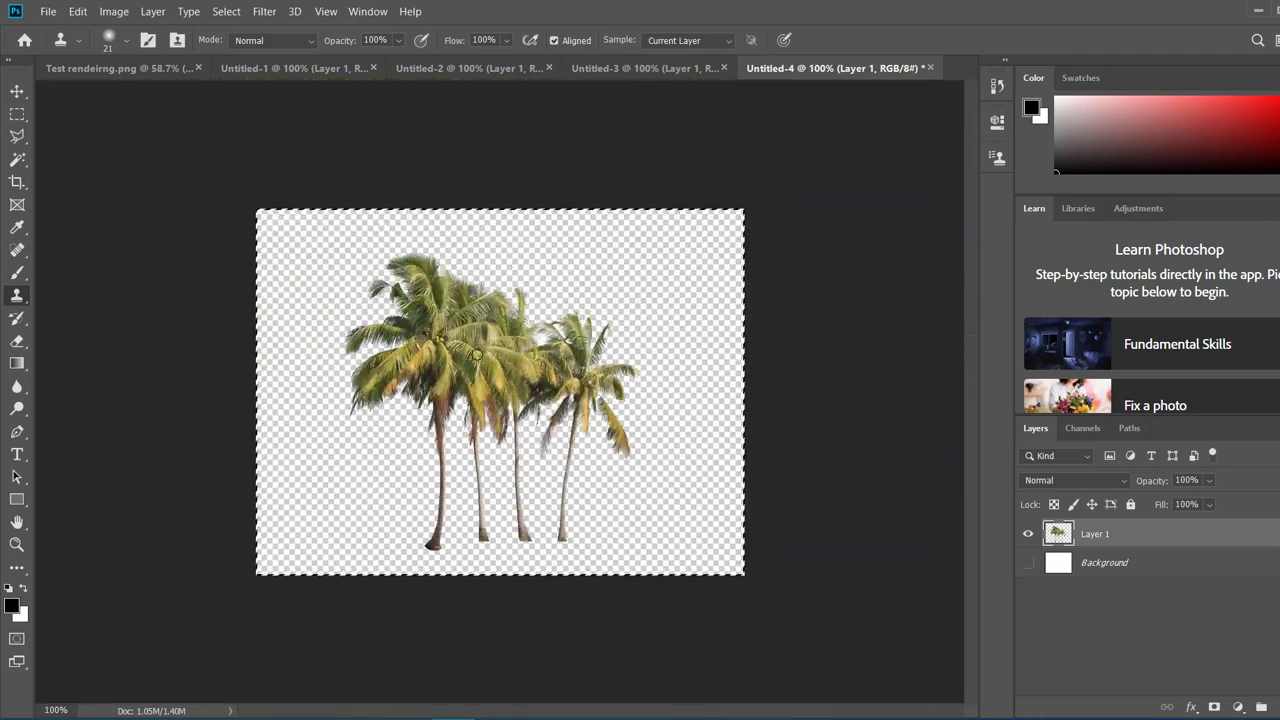
pyautogui.click(57, 69)
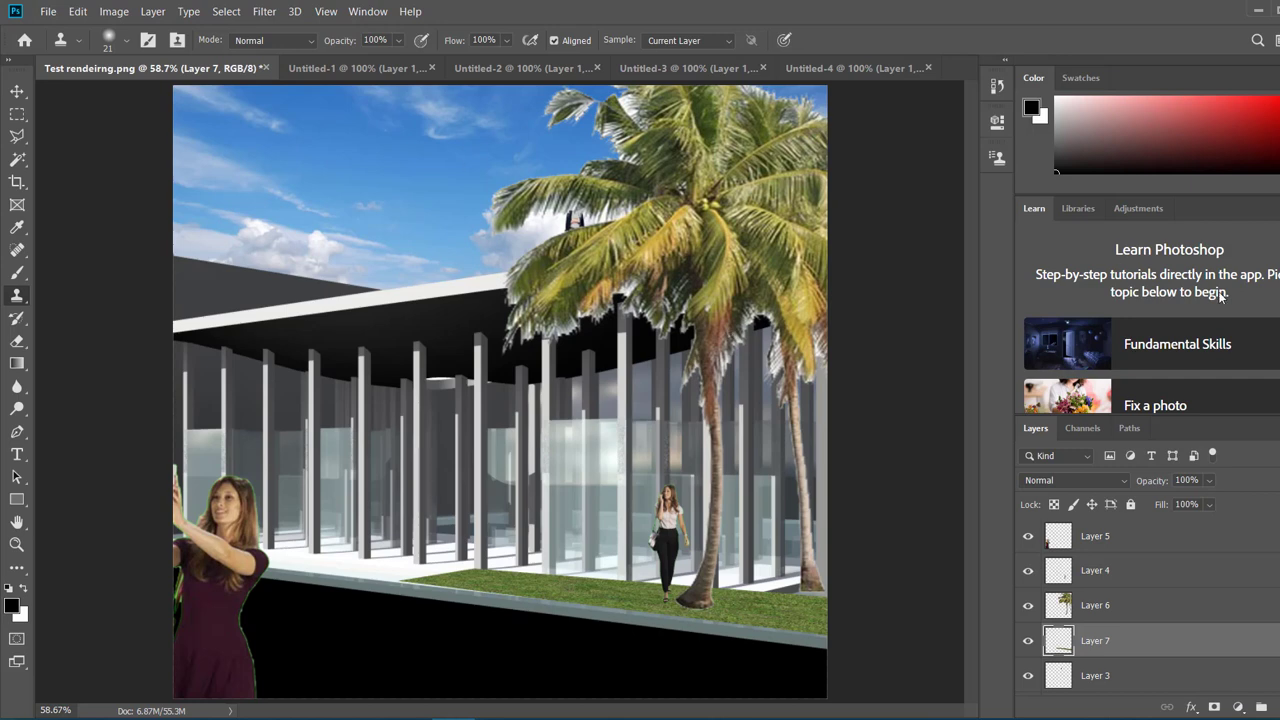
# Preview blending modes on the grass Layer 7, make the palm tree Layer 6 active and preview blending modes on it without applying any.
pyautogui.click(1122, 481)
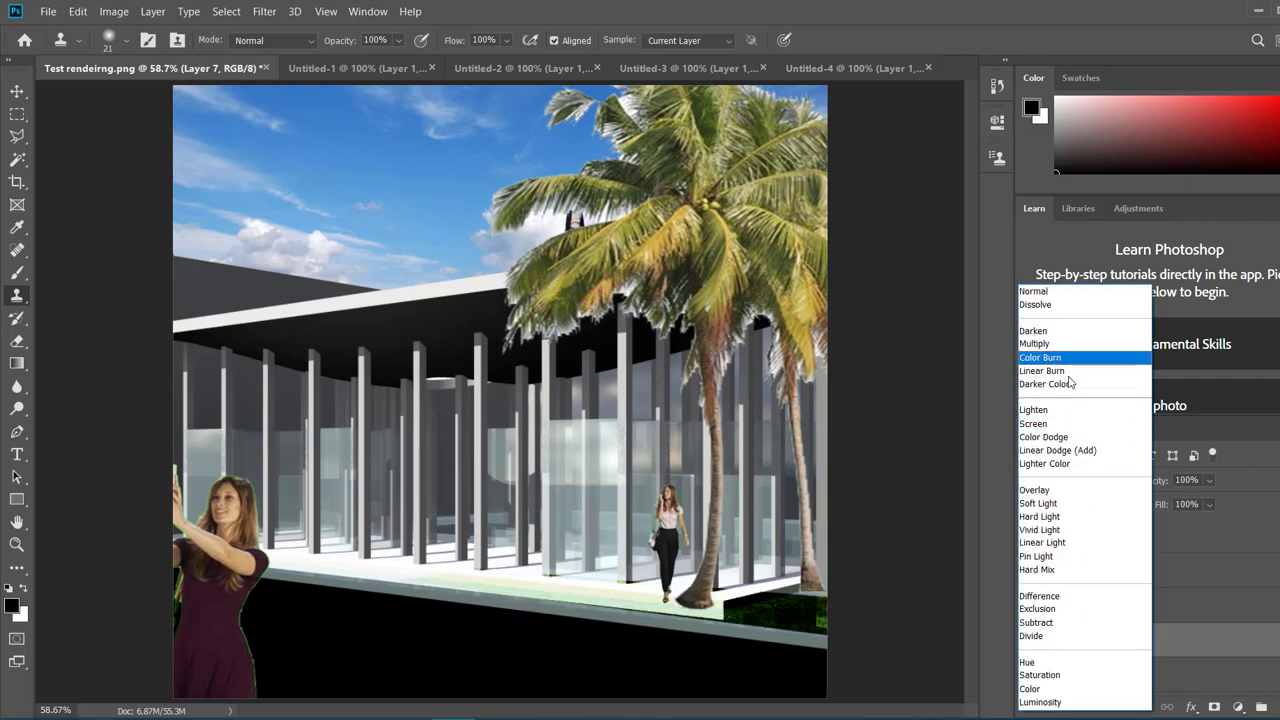
pyautogui.click(855, 441)
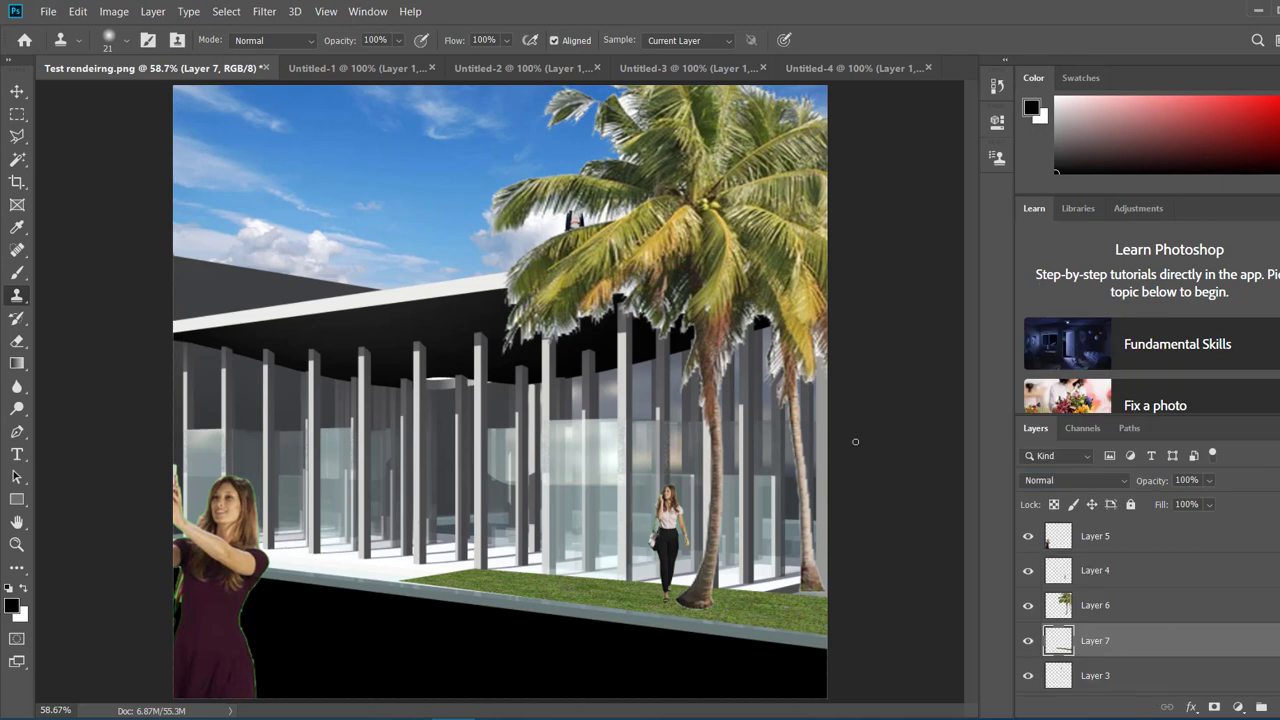
pyautogui.press('v')
pyautogui.rightClick(699, 236)
pyautogui.click(730, 246)
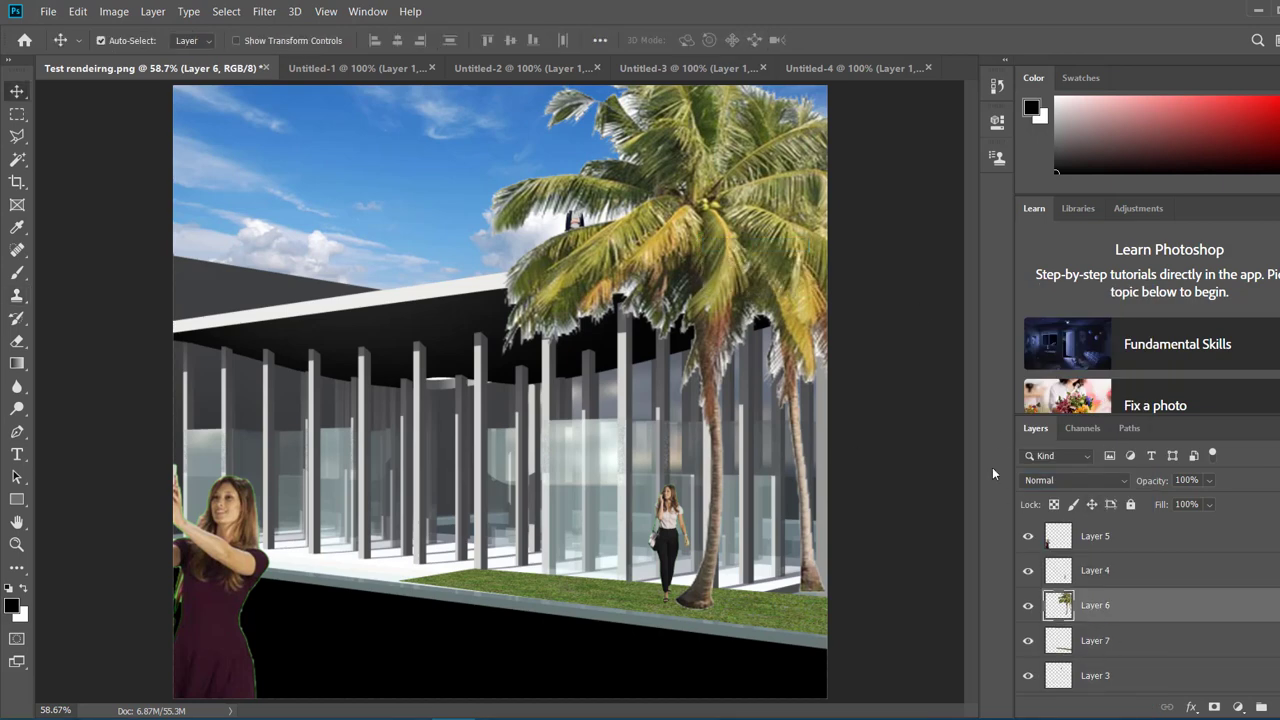
pyautogui.click(1120, 481)
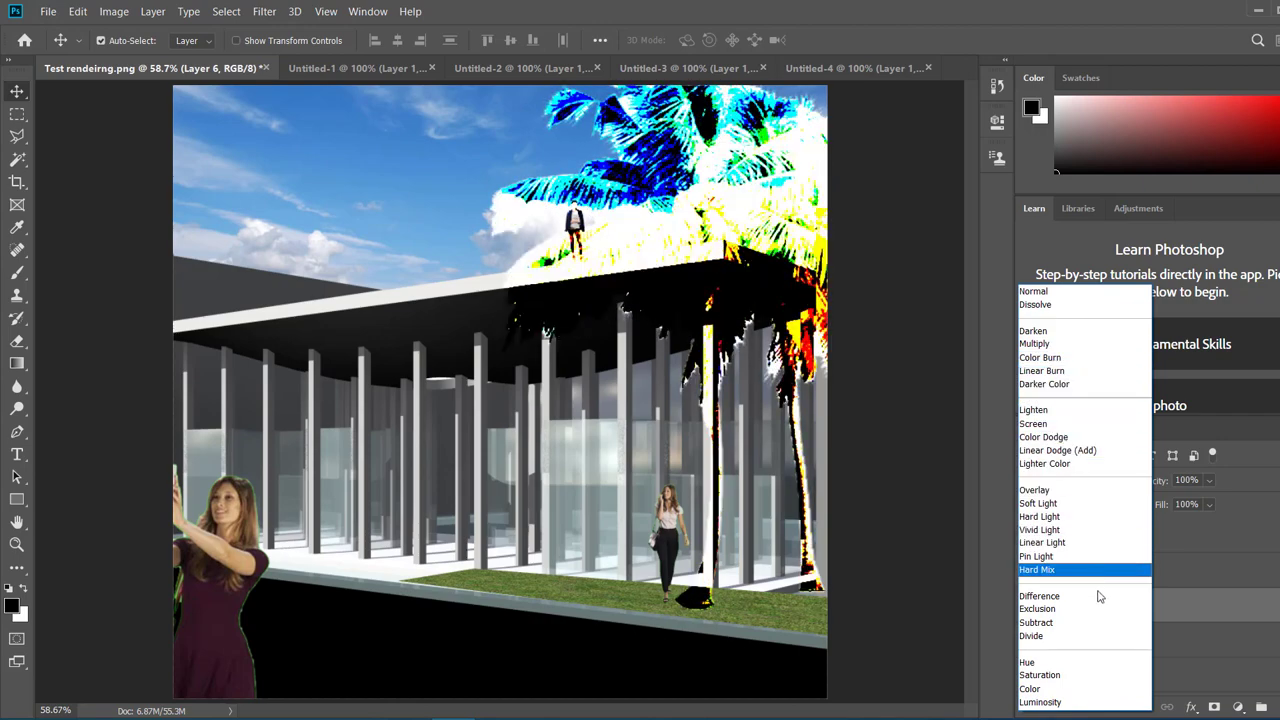
pyautogui.click(761, 479)
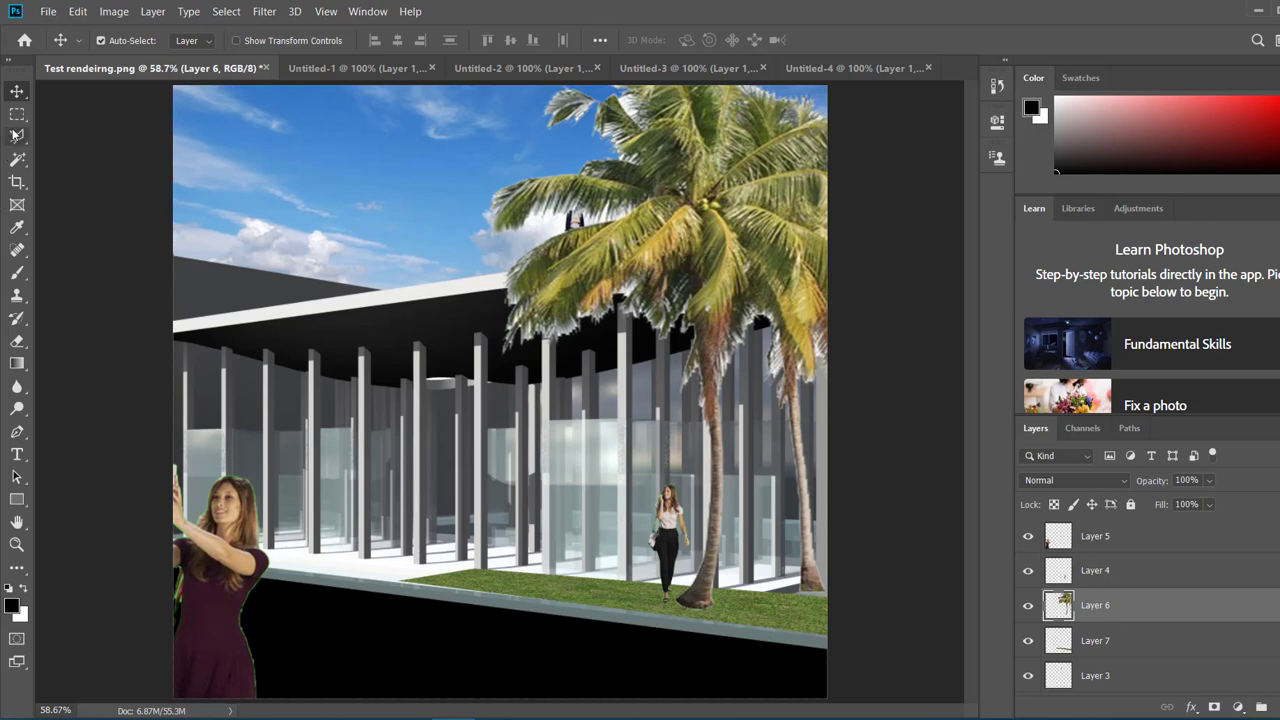
# Outline the white fringe under the middle palm fronds on Layer 6 with the Polygonal Lasso, delete it and deselect.
pyautogui.press('ctrl')
pyautogui.keyDown('alt'); pyautogui.scroll(5, 585, 260); pyautogui.keyUp('alt')
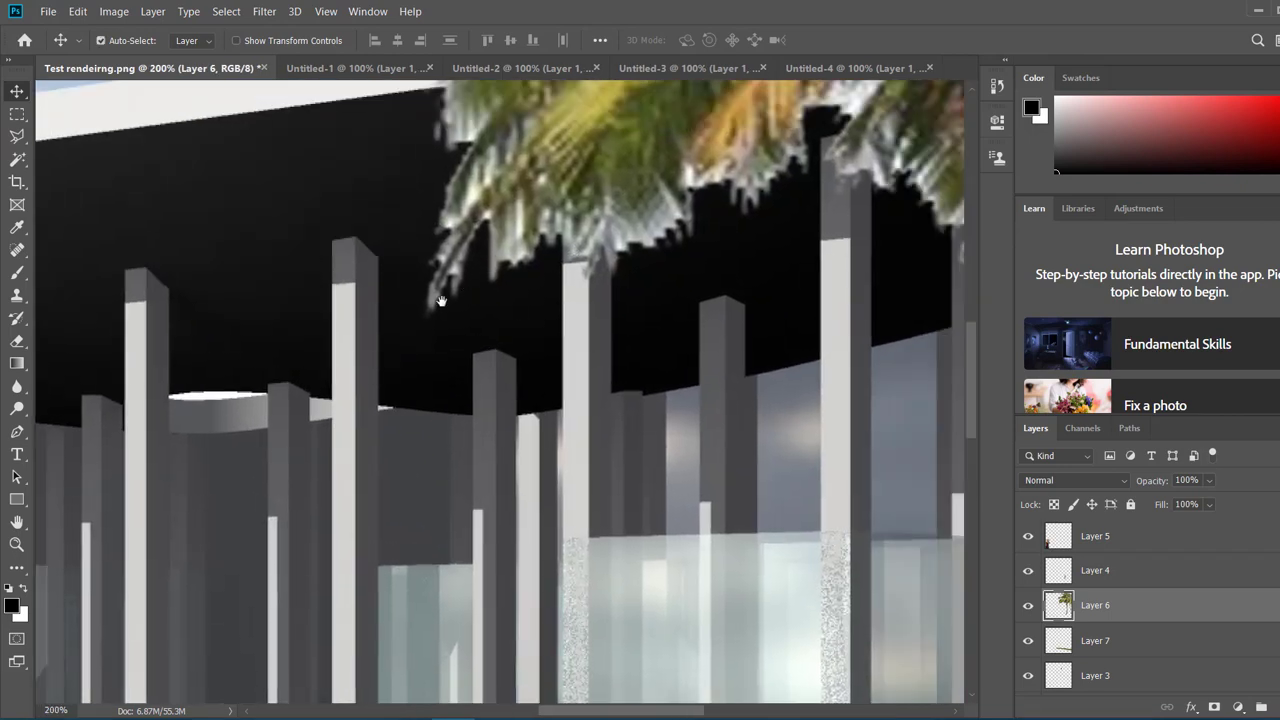
pyautogui.moveTo(441, 301); pyautogui.dragTo(266, 397)
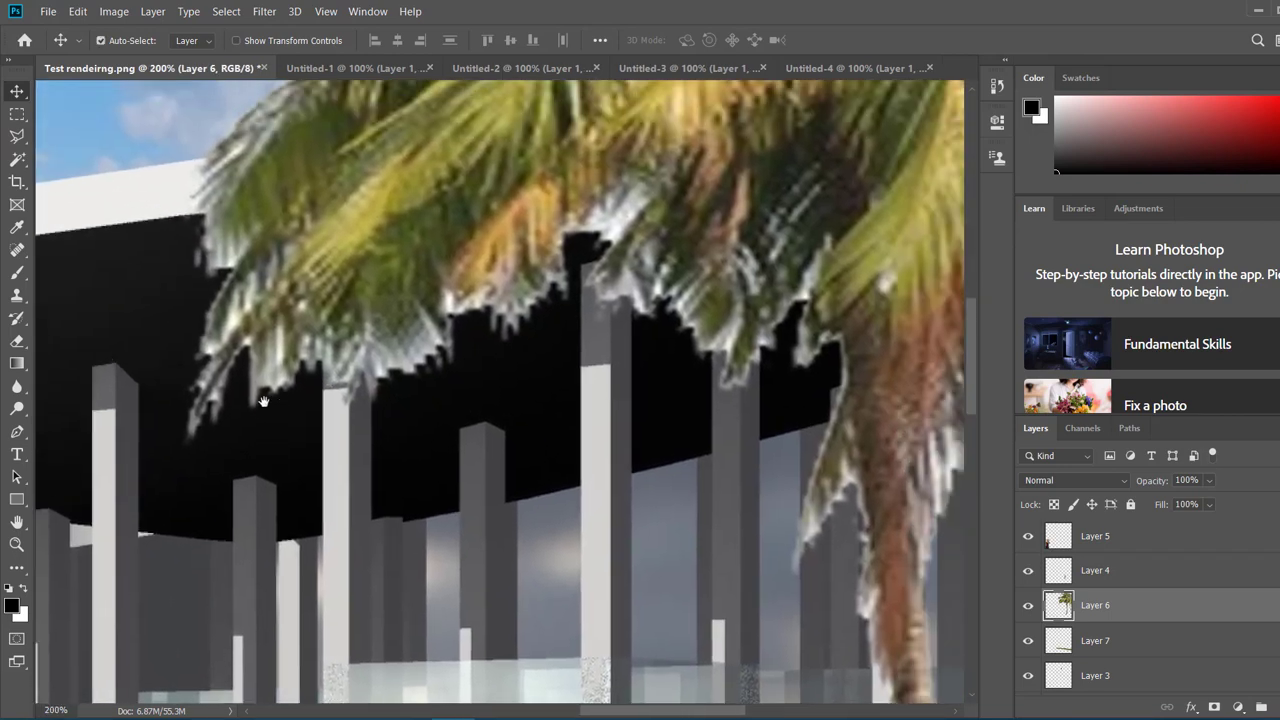
pyautogui.moveTo(477, 338); pyautogui.dragTo(271, 397)
pyautogui.moveTo(375, 332); pyautogui.dragTo(333, 352)
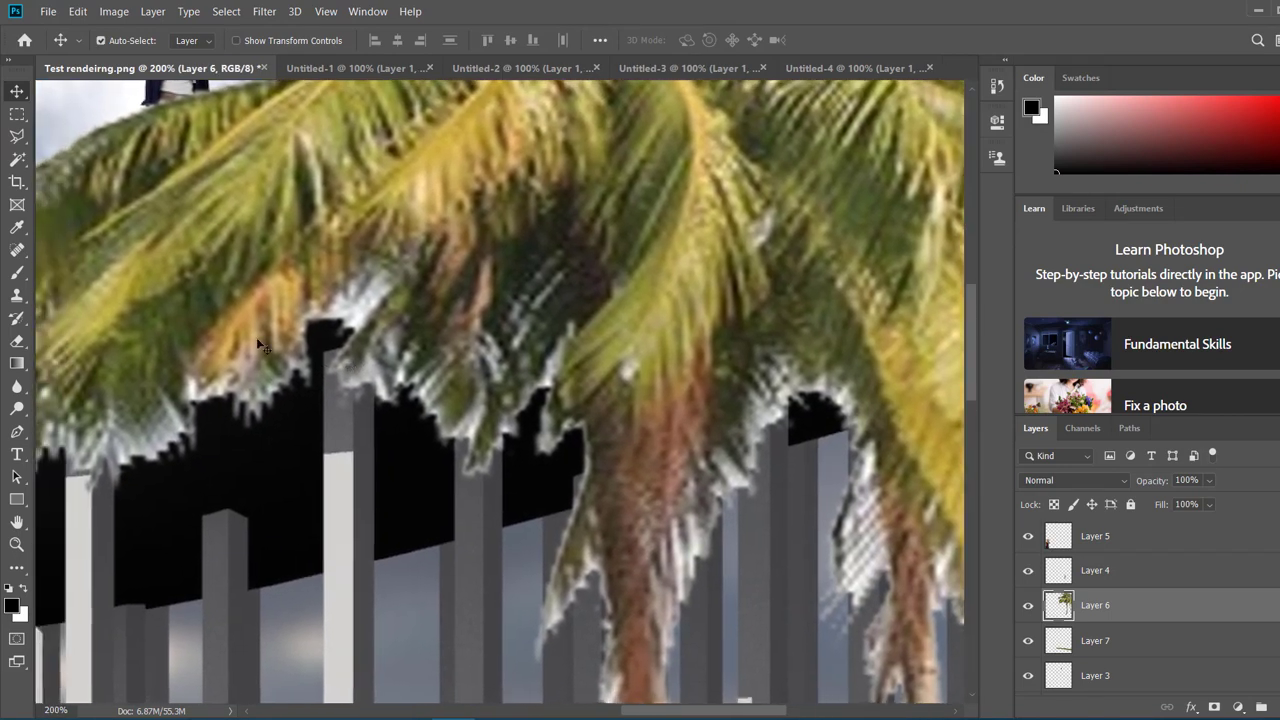
pyautogui.click(17, 136)
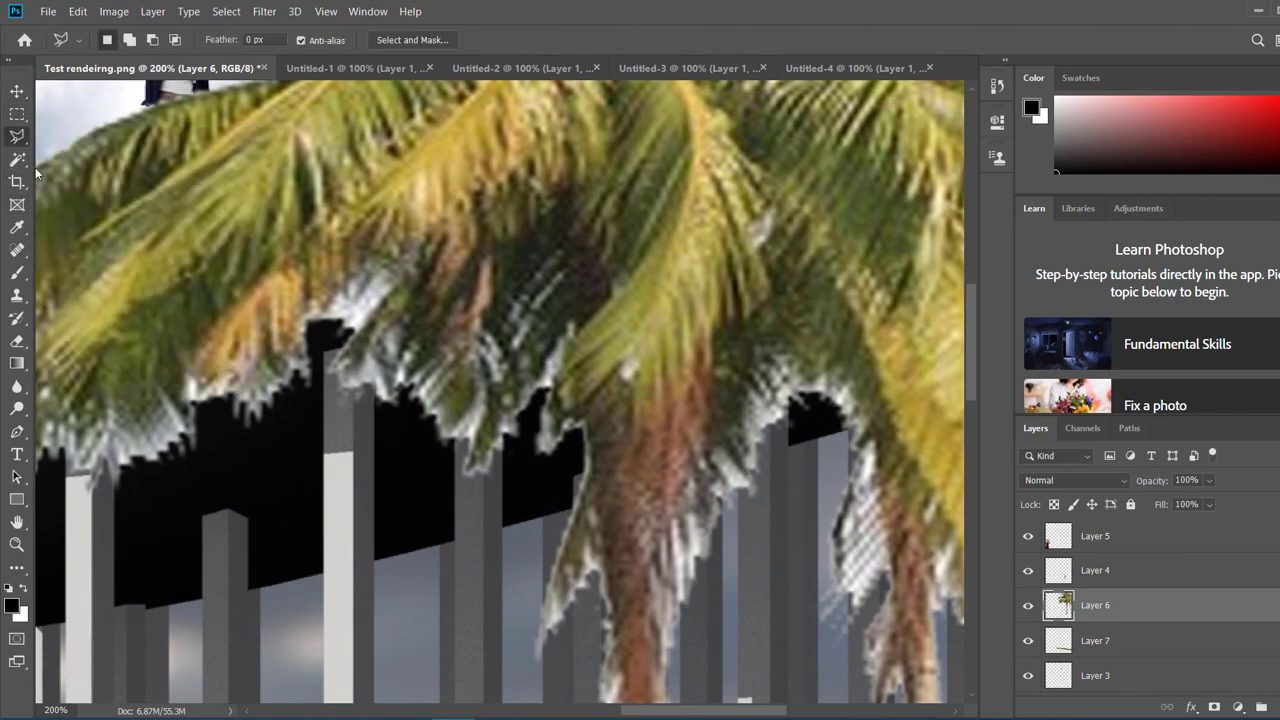
pyautogui.click(214, 380)
pyautogui.click(236, 377)
pyautogui.click(252, 398)
pyautogui.click(264, 388)
pyautogui.click(286, 370)
pyautogui.click(294, 356)
pyautogui.click(303, 334)
pyautogui.click(321, 305)
pyautogui.click(355, 298)
pyautogui.click(362, 285)
pyautogui.click(390, 279)
pyautogui.click(342, 352)
pyautogui.click(341, 365)
pyautogui.click(376, 366)
pyautogui.click(392, 384)
pyautogui.click(414, 379)
pyautogui.click(440, 377)
pyautogui.click(468, 422)
pyautogui.click(485, 408)
pyautogui.click(508, 440)
pyautogui.click(512, 522)
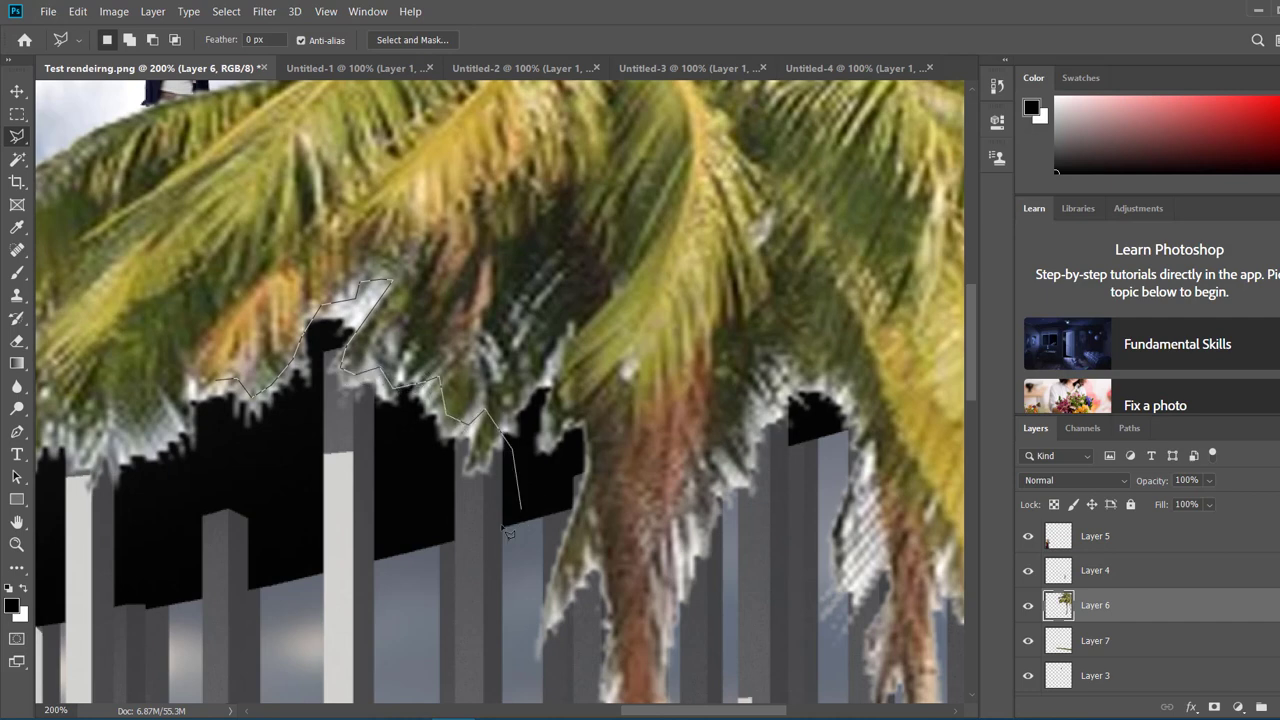
pyautogui.click(305, 587)
pyautogui.click(167, 492)
pyautogui.click(209, 379)
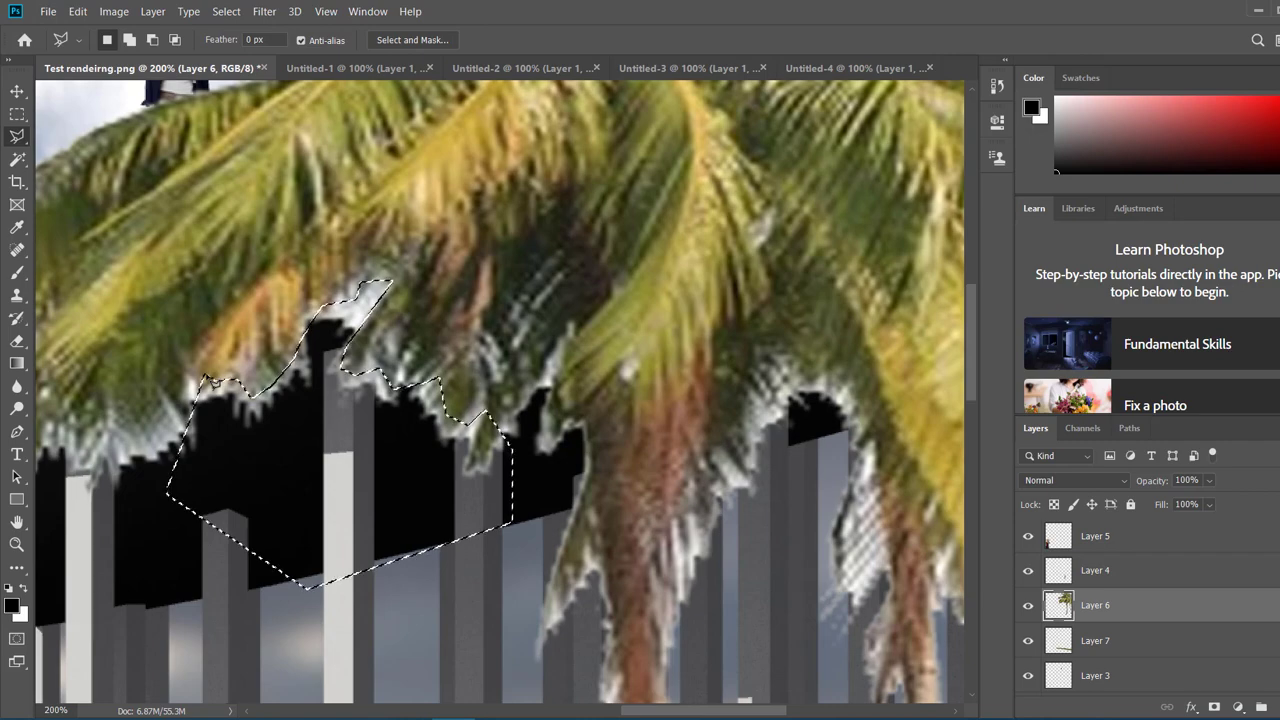
pyautogui.press('Delete')
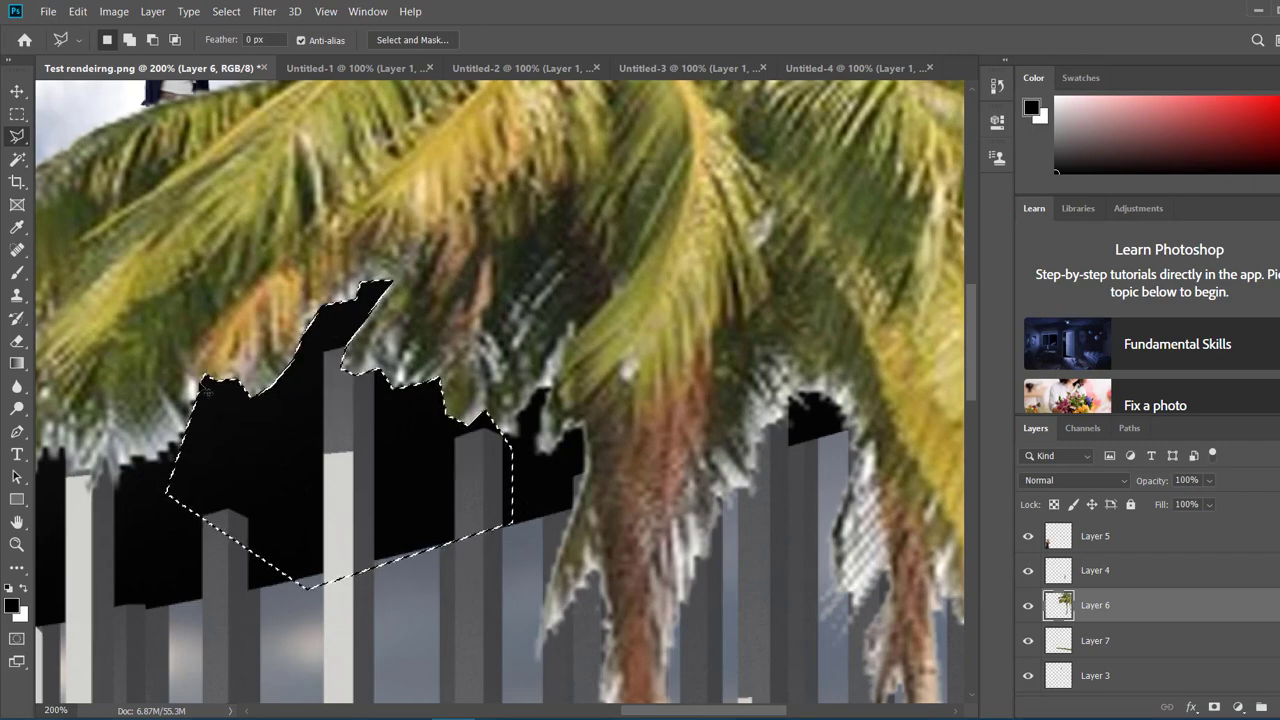
pyautogui.hotkey('ctrl', 'd')
pyautogui.hotkey('ctrl', '0')
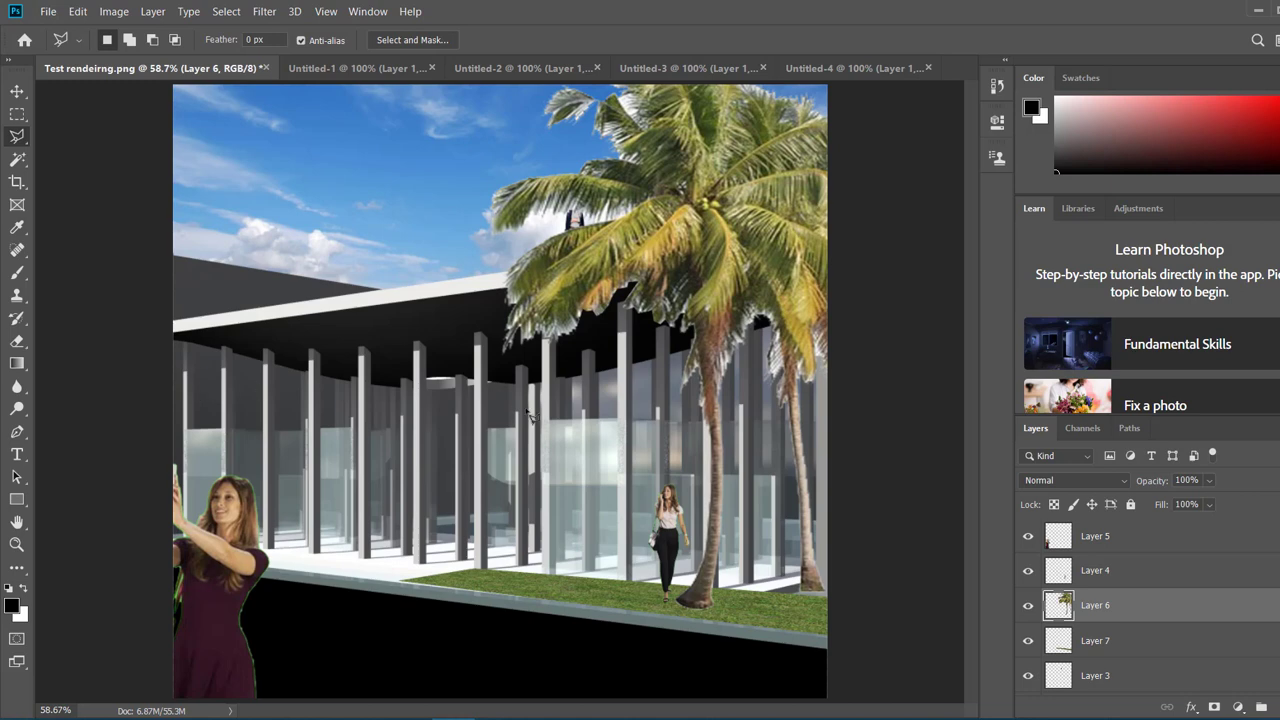
# Make a Color Range selection of the palm cutout's edges in Untitled-4, using Sampled Colors with a fuzziness of 40.
pyautogui.click(226, 11)
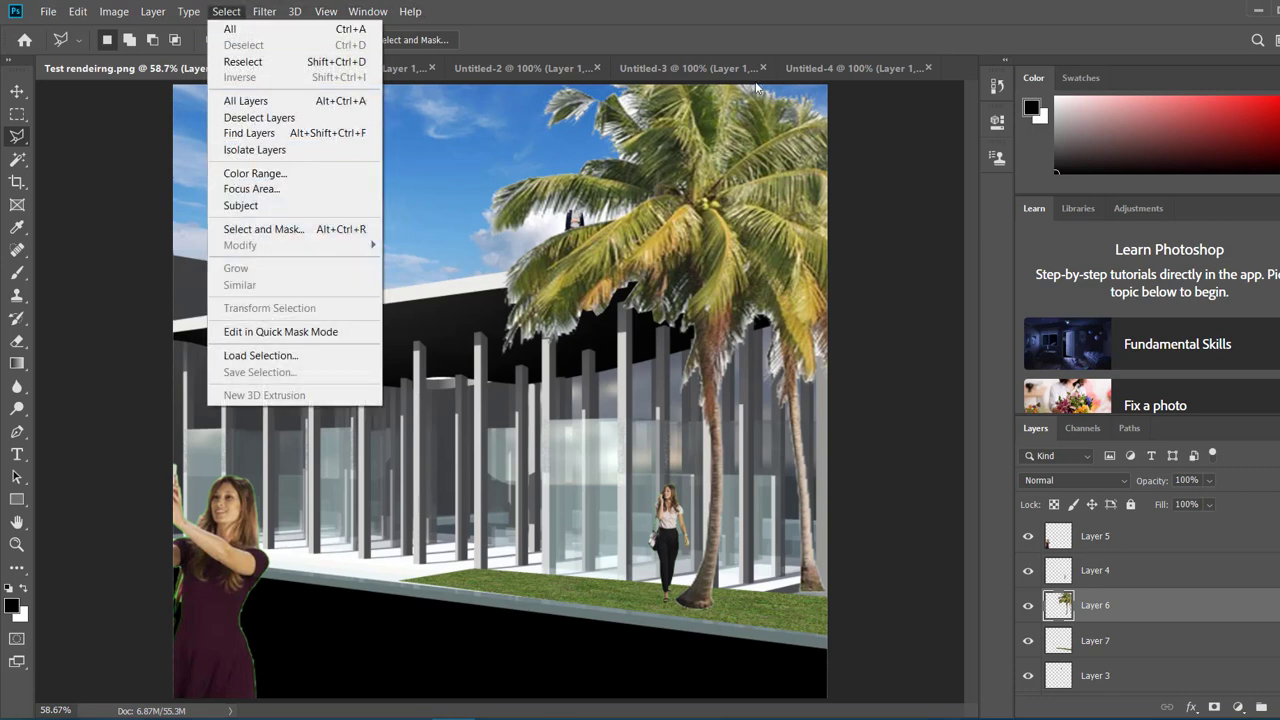
pyautogui.click(808, 68)
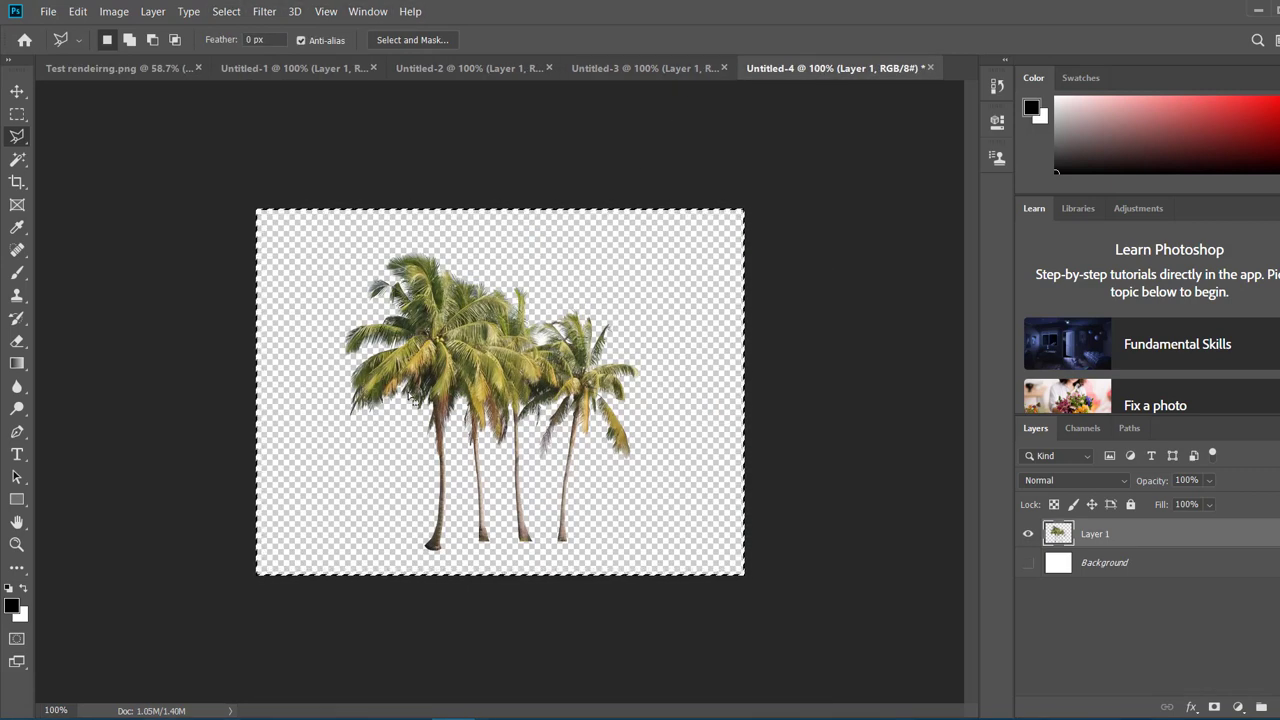
pyautogui.keyDown('alt'); pyautogui.scroll(3, 370, 350); pyautogui.keyUp('alt')
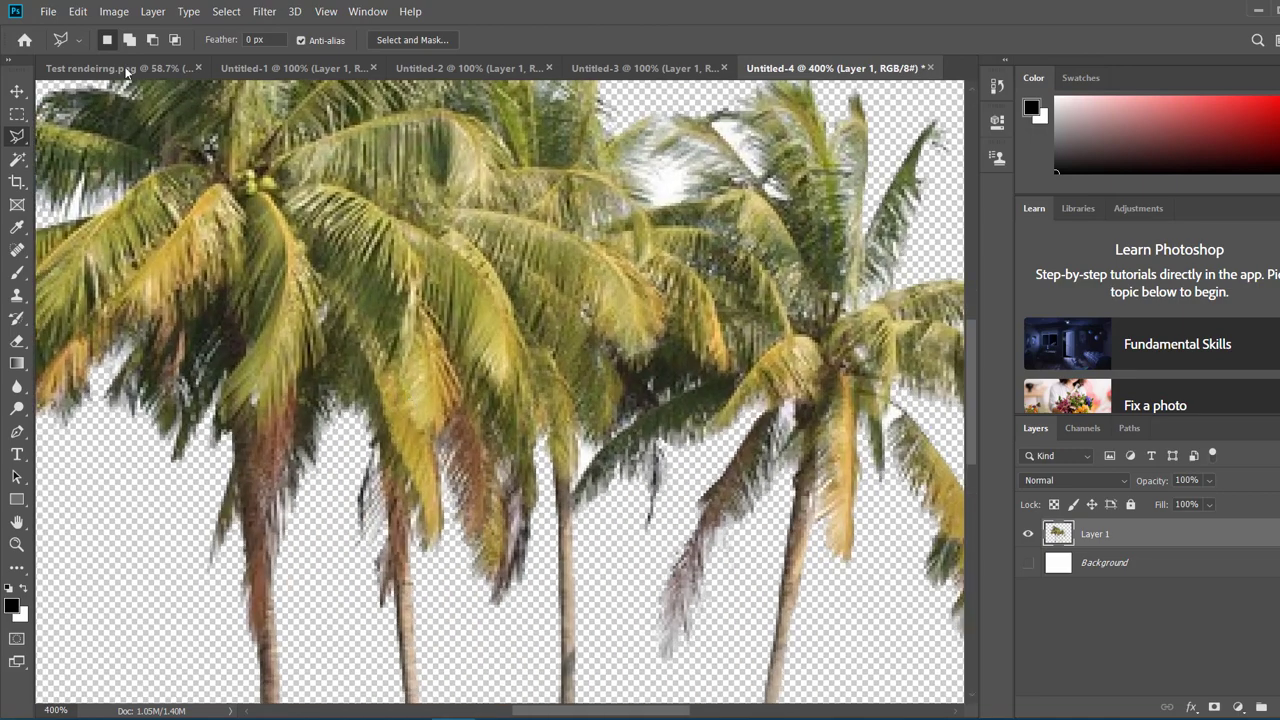
pyautogui.click(226, 11)
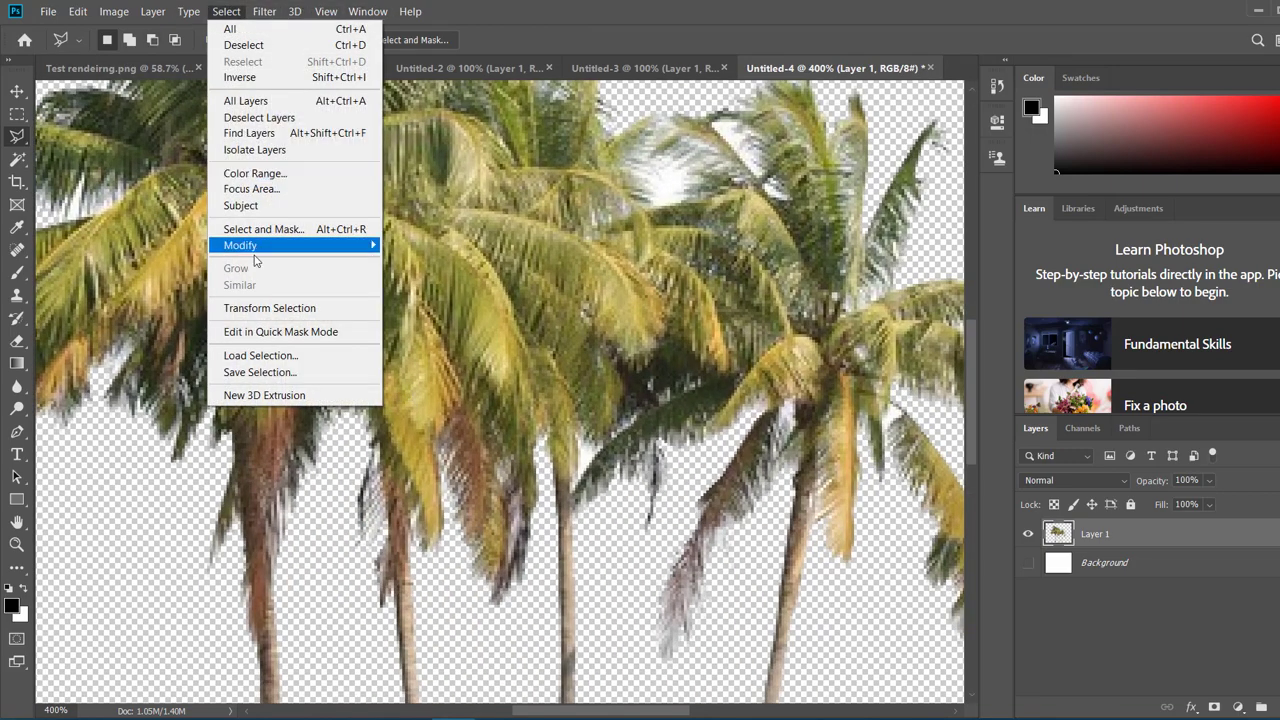
pyautogui.click(240, 176)
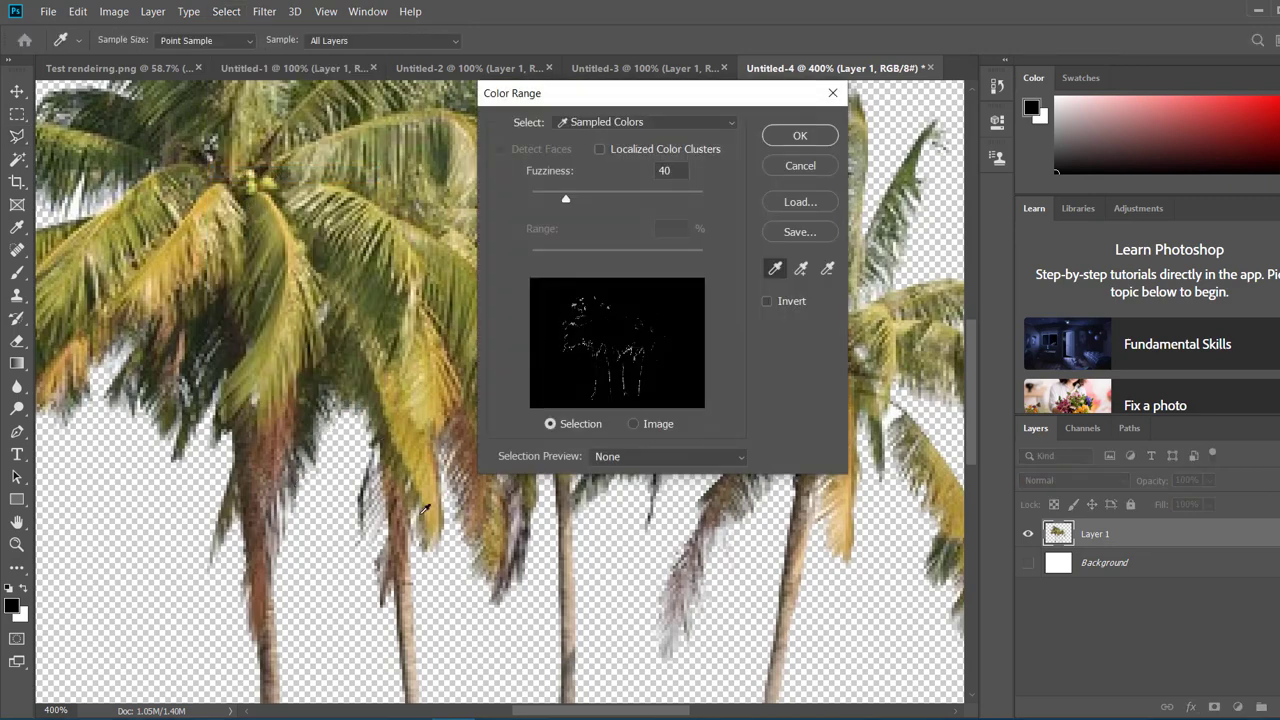
pyautogui.click(800, 135)
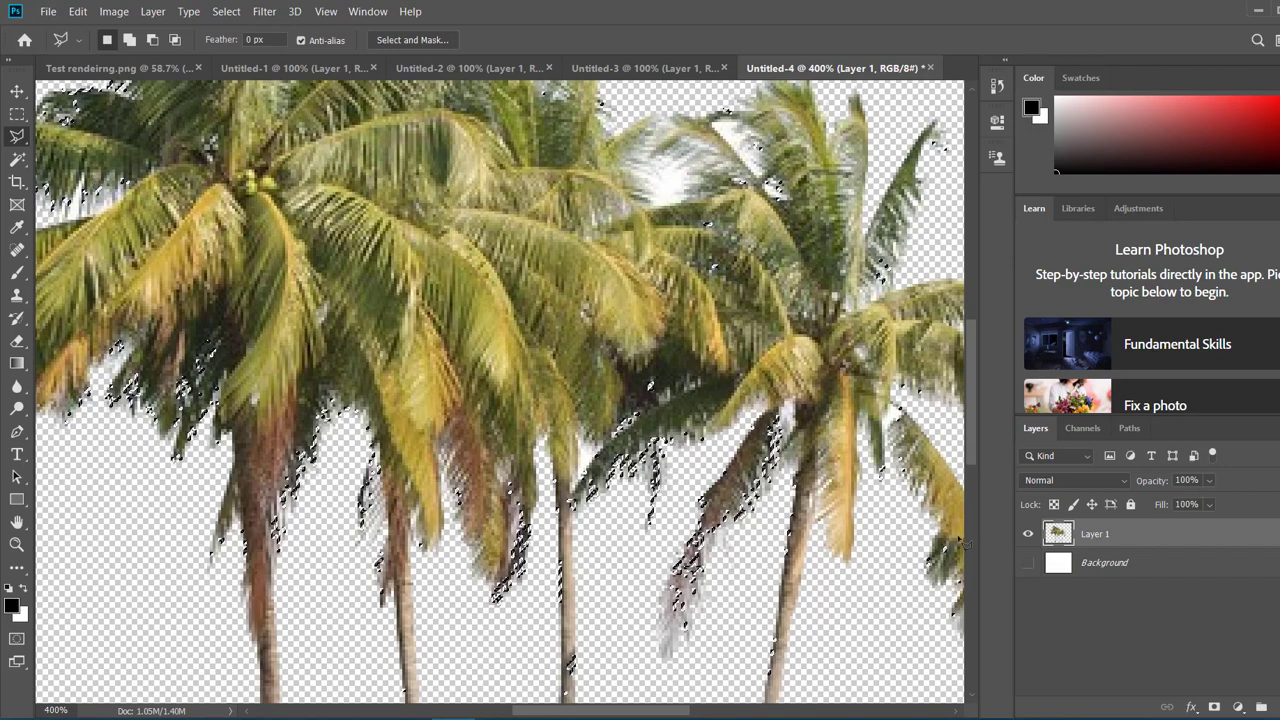
# Show the Background layer in Untitled-4, clear the selection and fill the background with black using the Paint Bucket.
pyautogui.click(1028, 562)
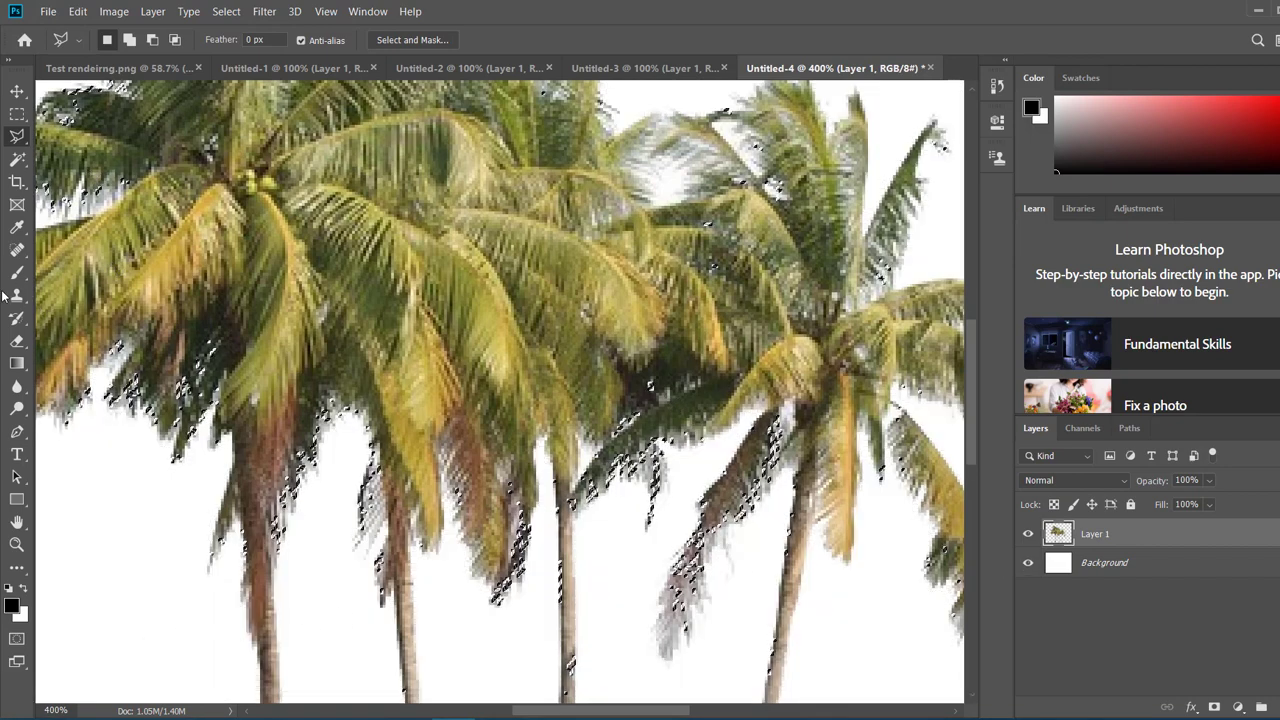
pyautogui.doubleClick(1170, 568)
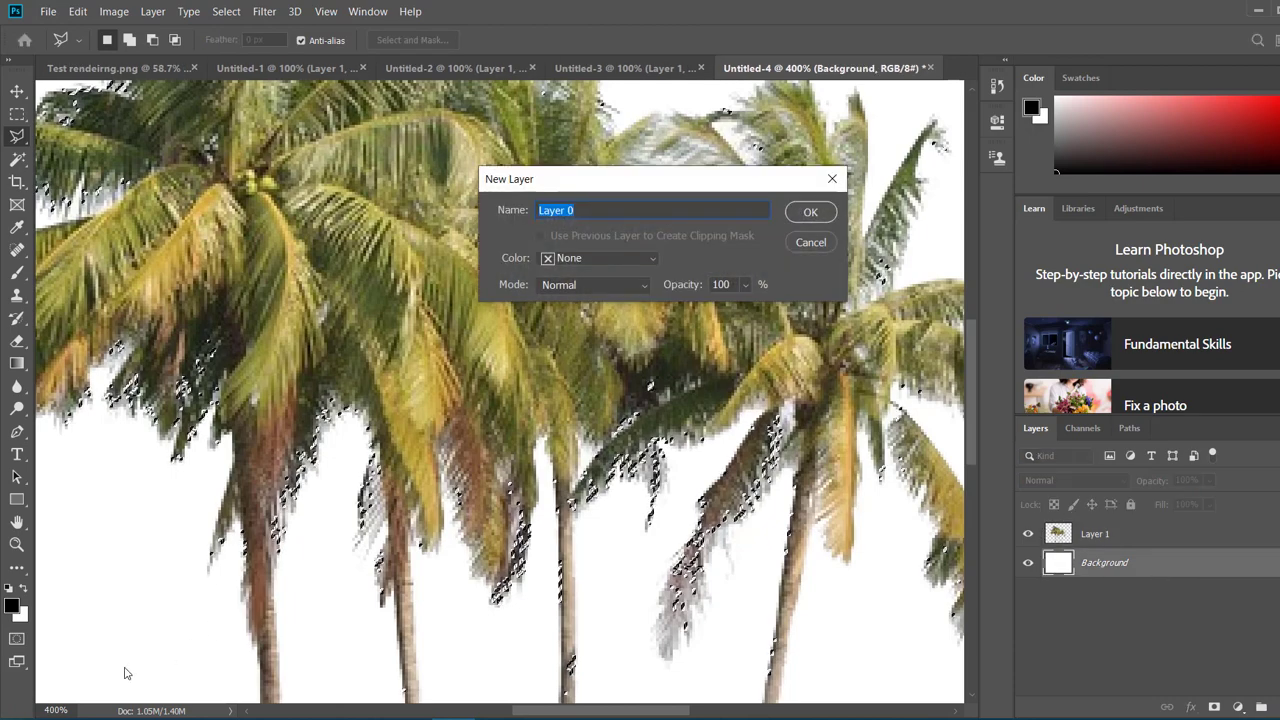
pyautogui.click(805, 242)
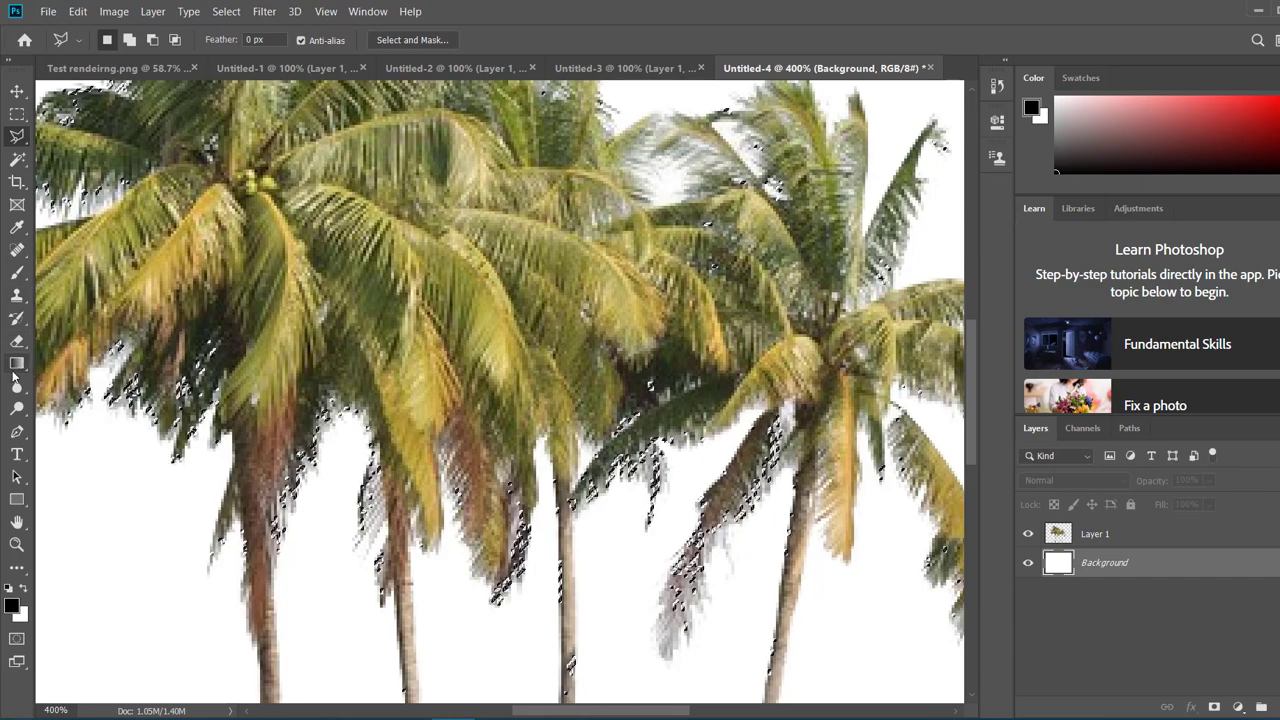
pyautogui.hotkey('ctrl', 'd')
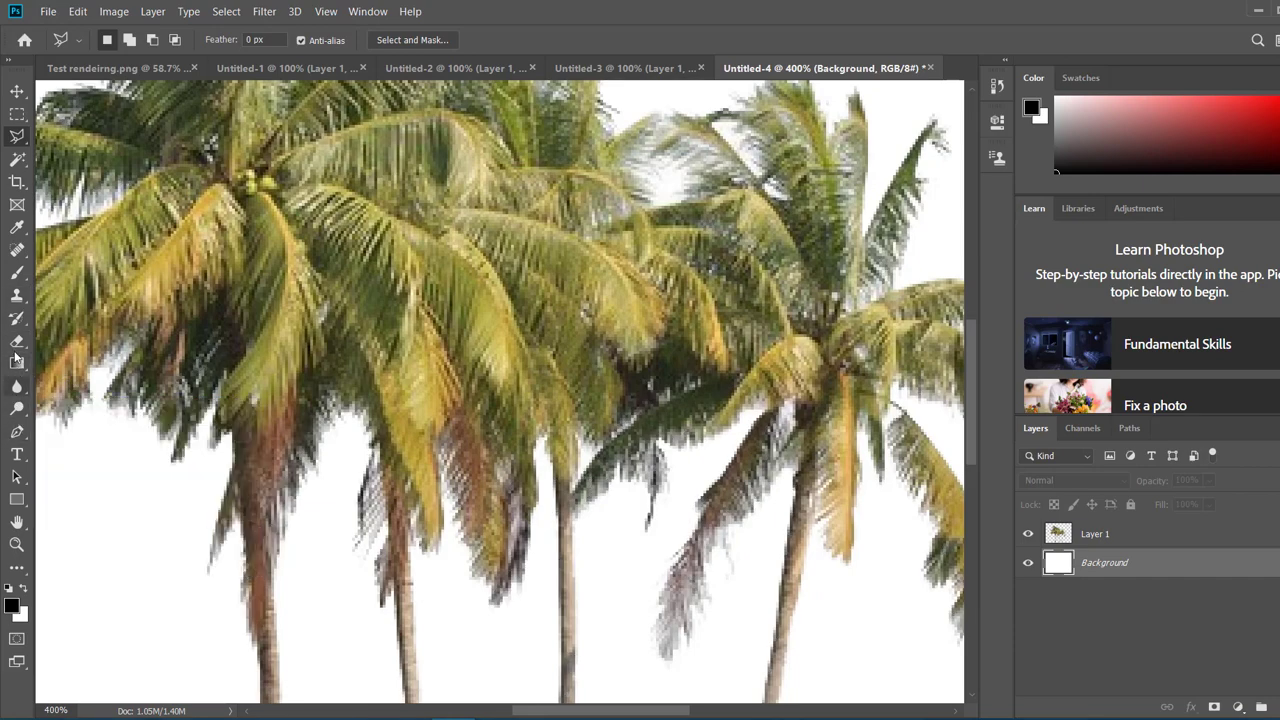
pyautogui.rightClick(18, 365)
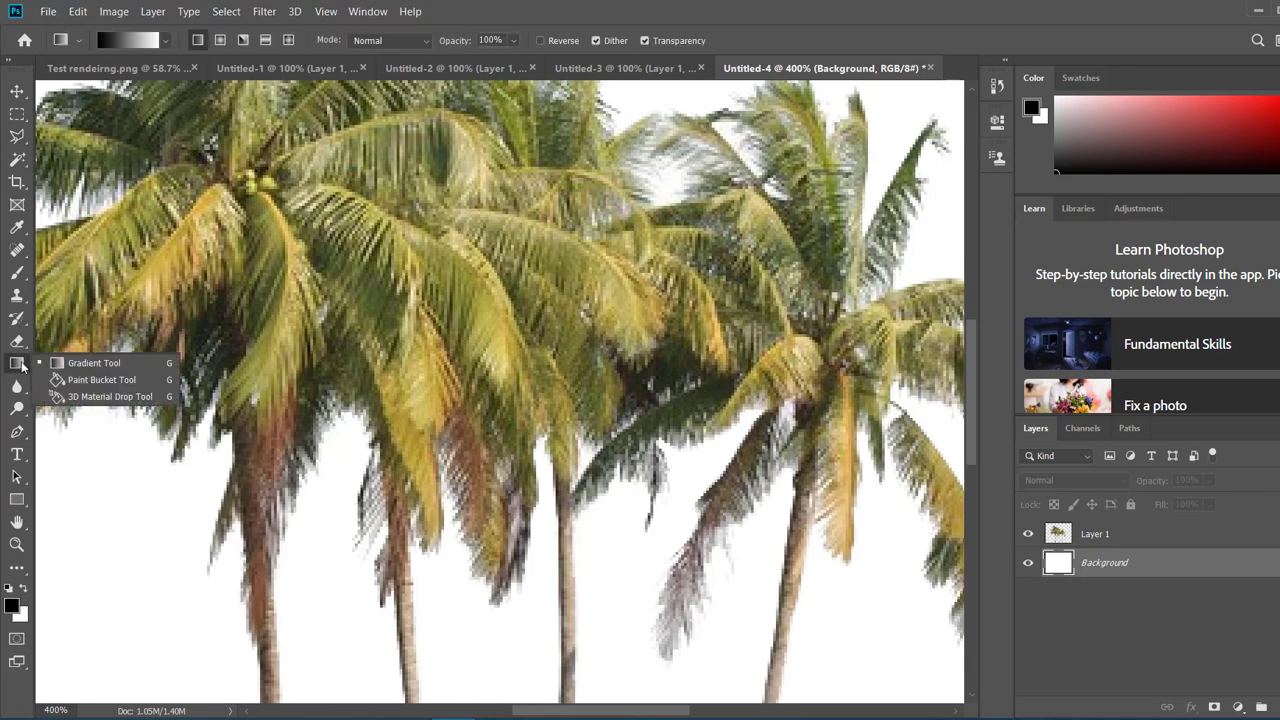
pyautogui.click(75, 381)
pyautogui.click(124, 546)
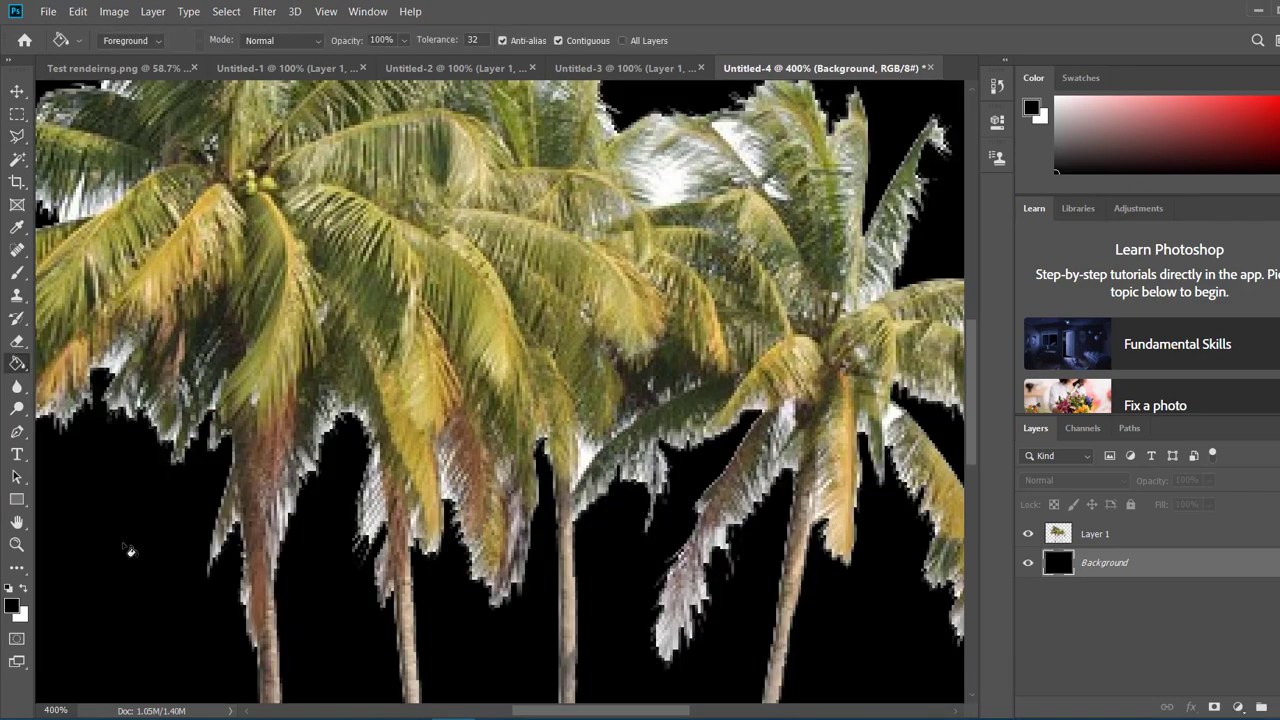
# Make a Color Range selection of the white fringe by sampling the white gap between the palm fronds, with fuzziness 129.
pyautogui.click(226, 11)
pyautogui.click(255, 176)
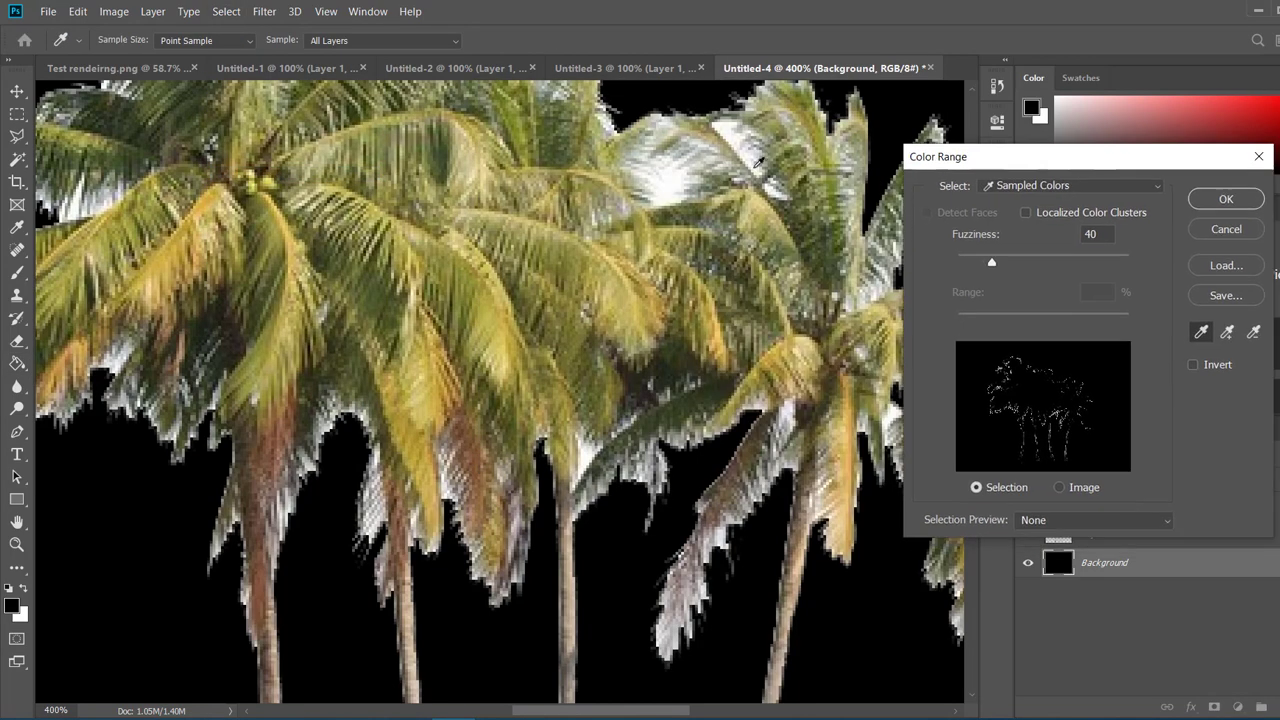
pyautogui.click(674, 180)
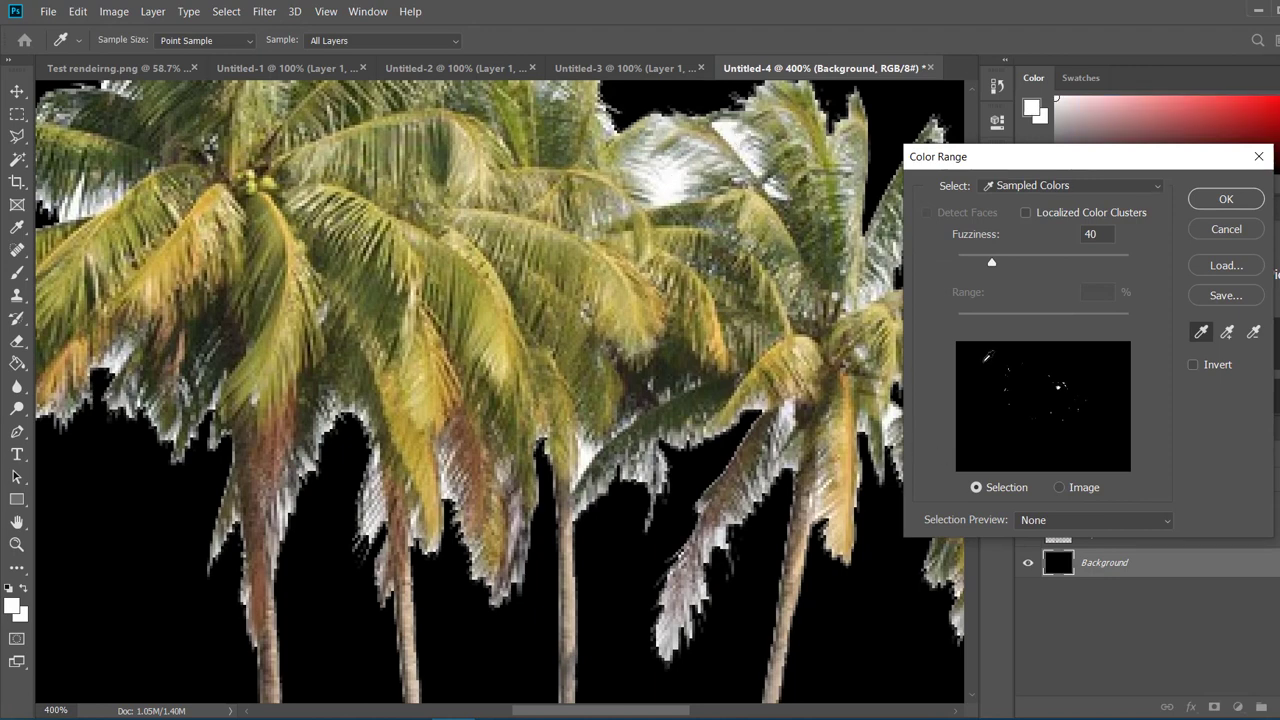
pyautogui.moveTo(1057, 262); pyautogui.dragTo(1068, 261)
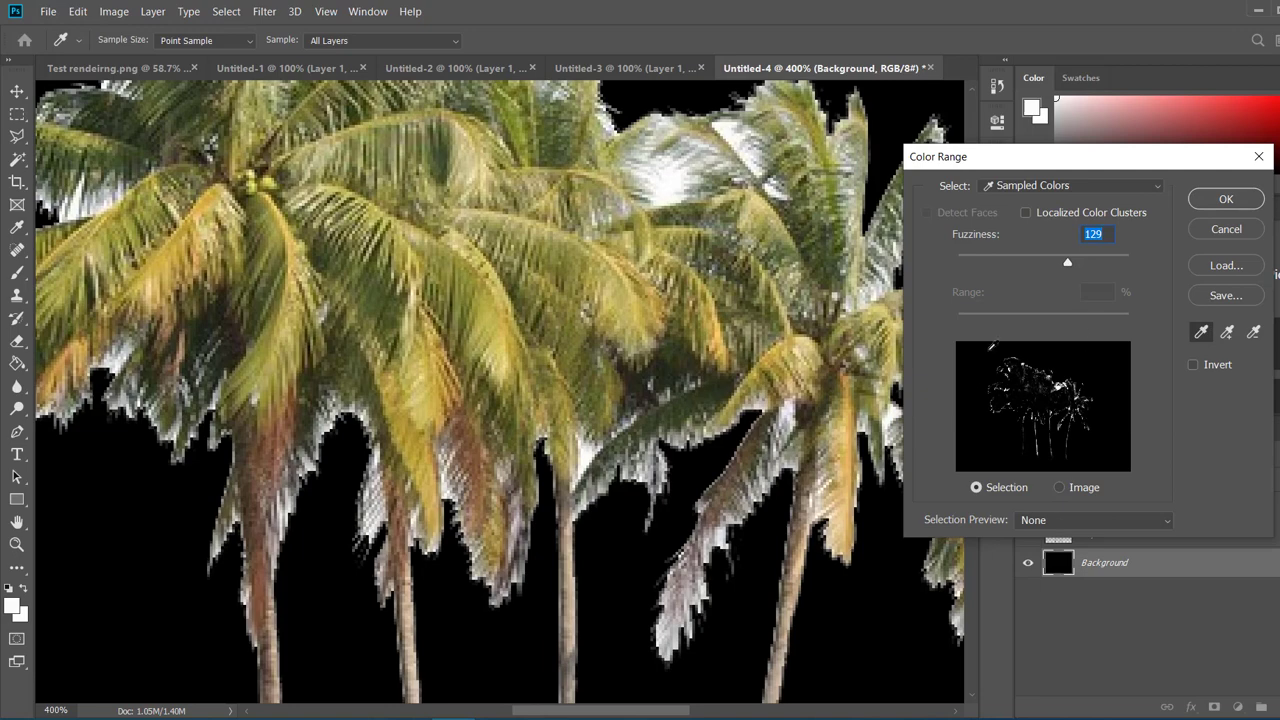
pyautogui.click(1224, 199)
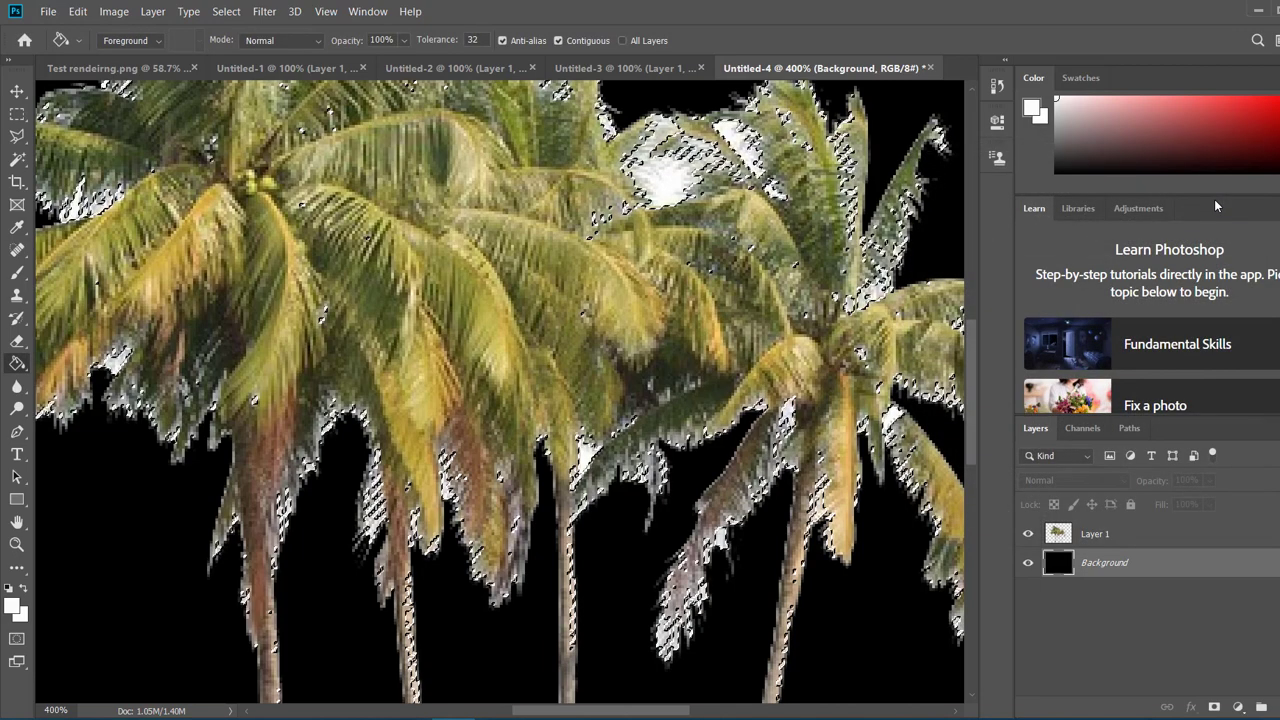
pyautogui.hotkey('shift', 'BackSpace')
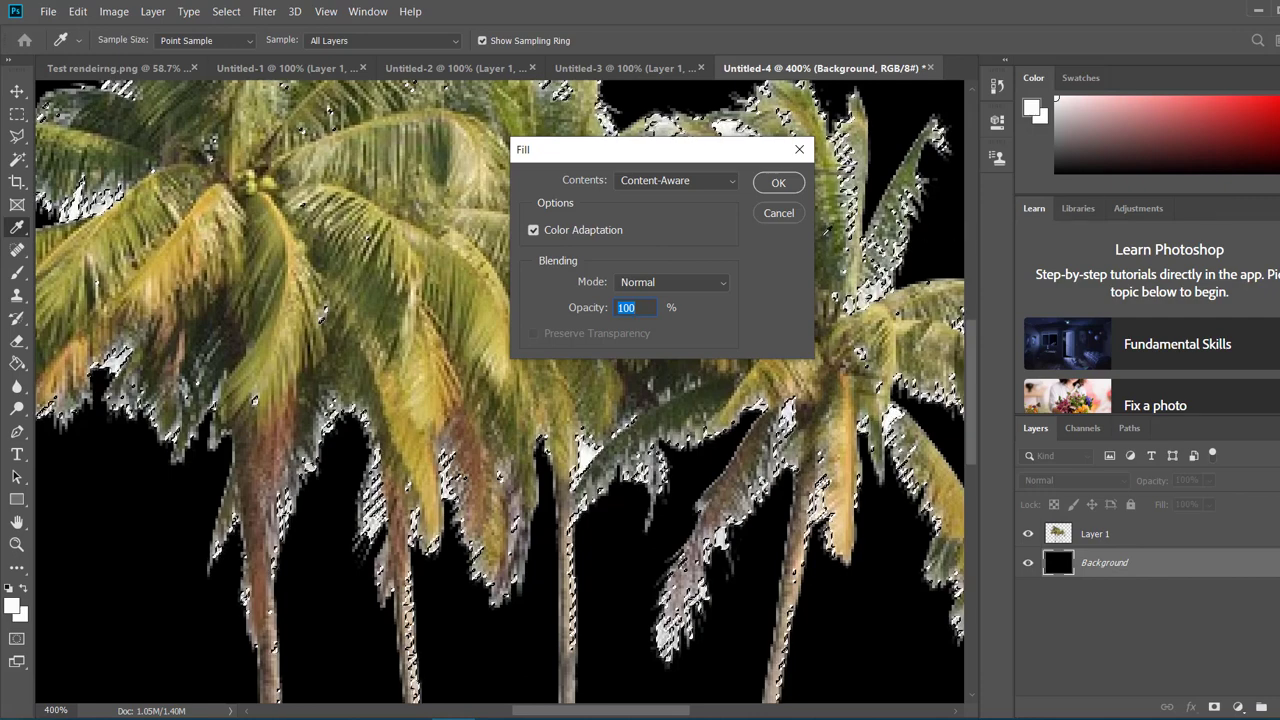
pyautogui.click(676, 182)
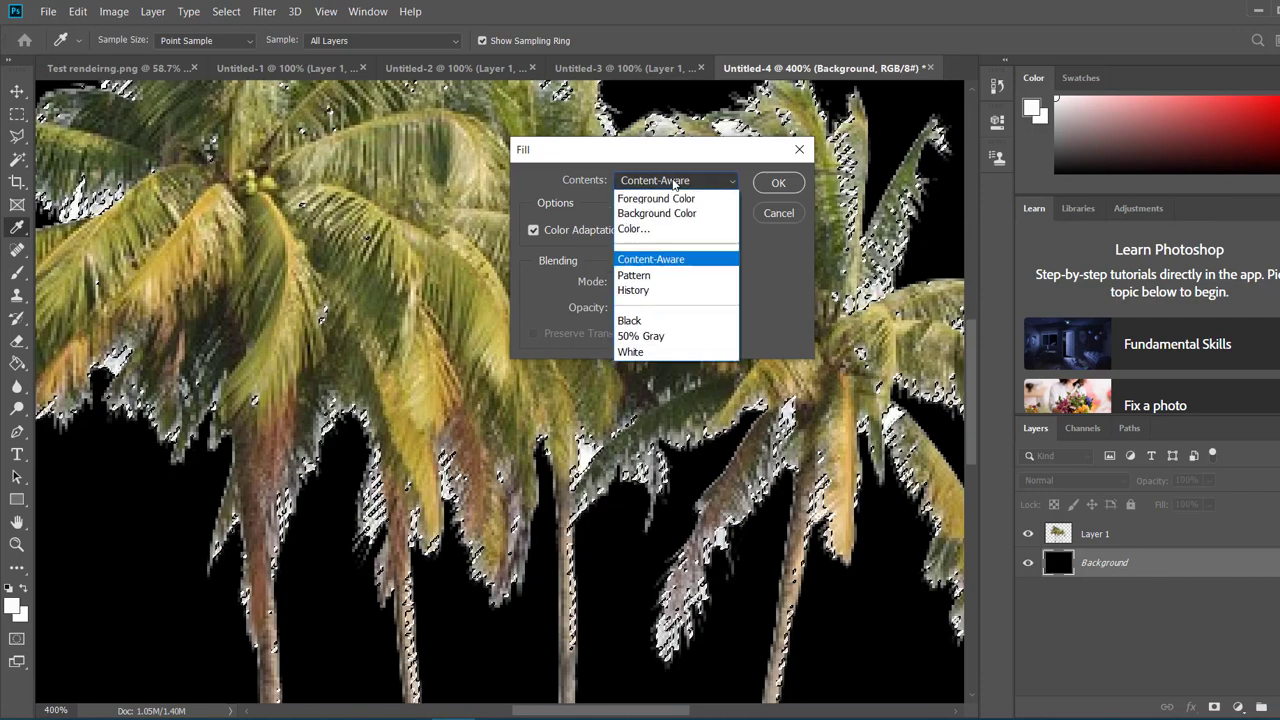
pyautogui.click(676, 181)
pyautogui.click(676, 181)
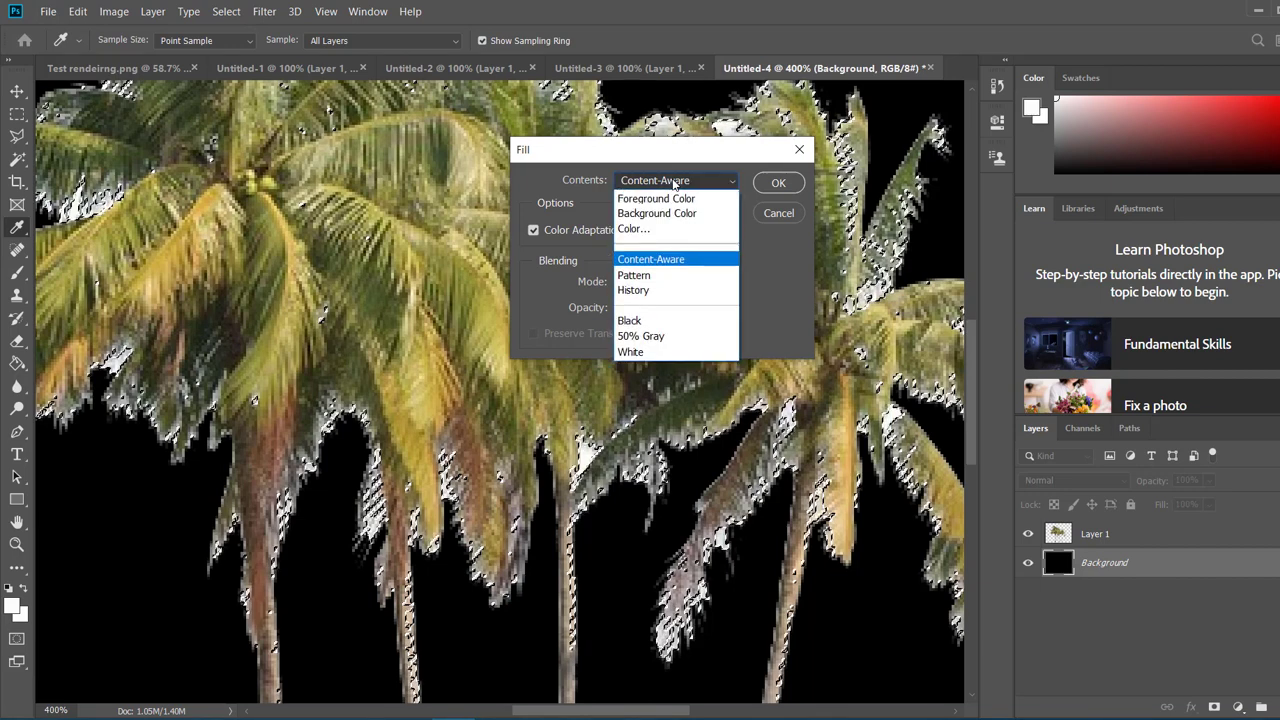
pyautogui.click(674, 183)
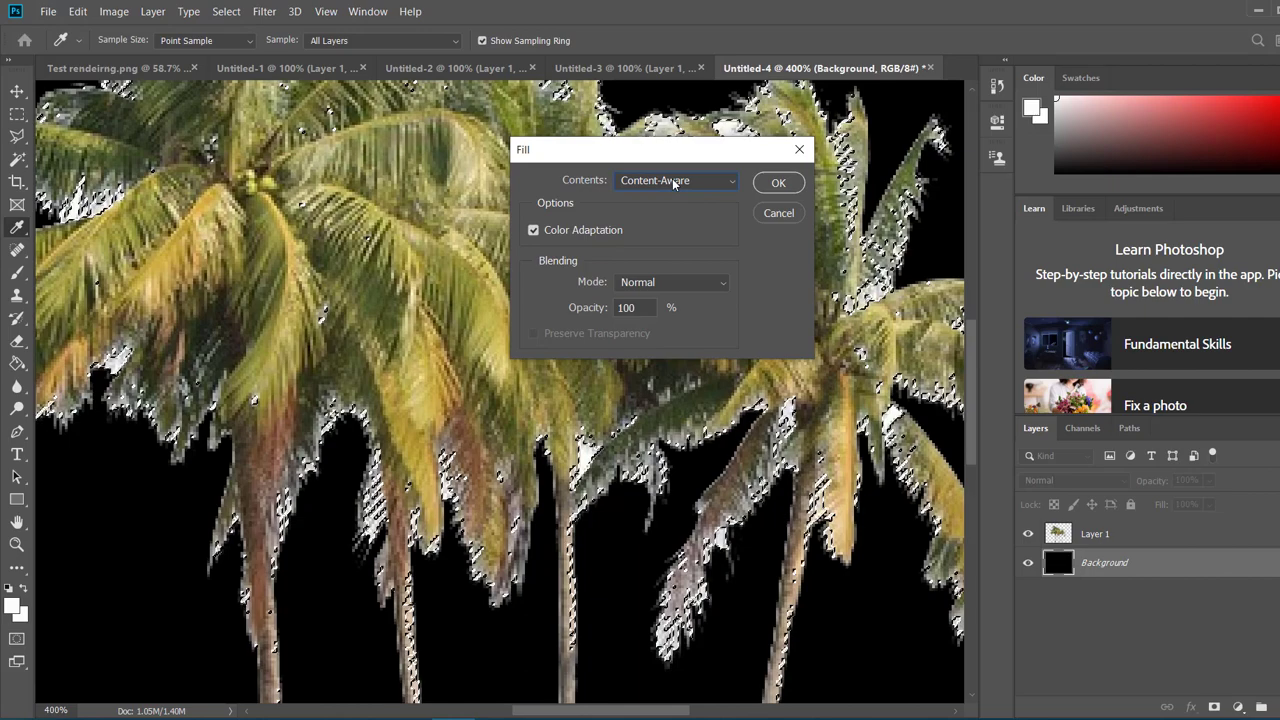
pyautogui.press('Return')
pyautogui.press('g')
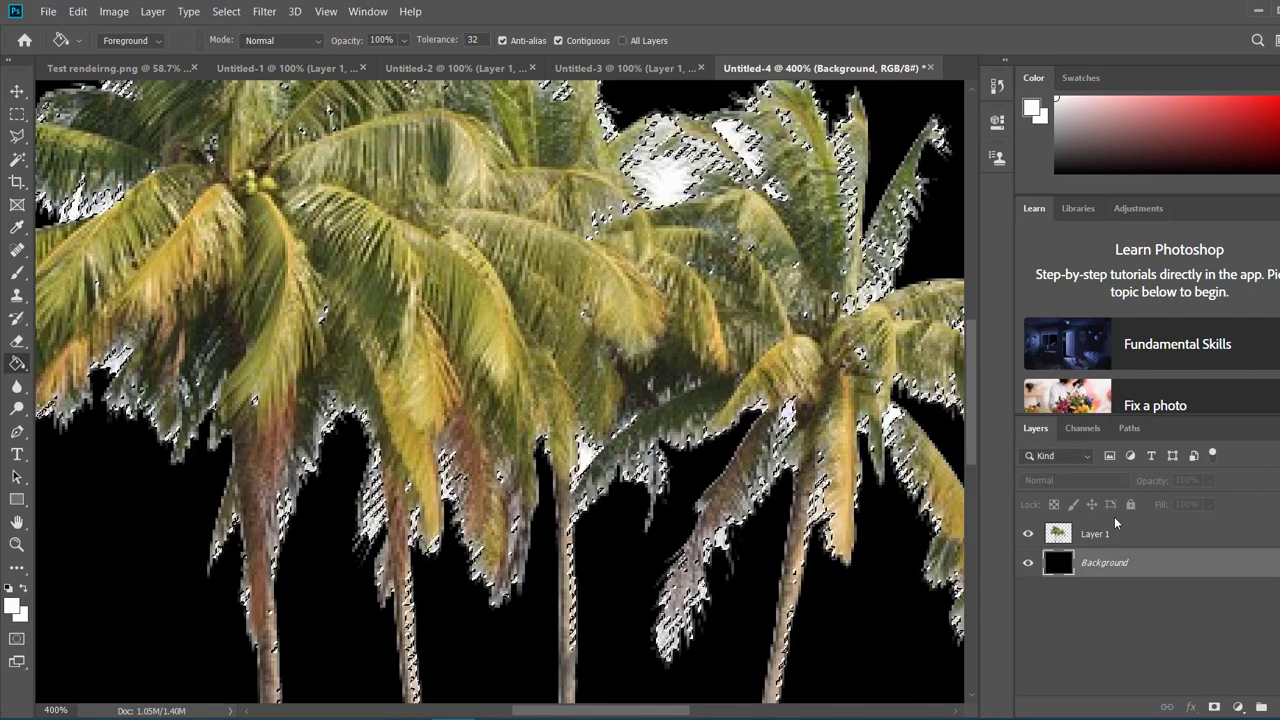
# Delete the selected white fringe from the palm cutout on Layer 1 and deselect.
pyautogui.click(1114, 535)
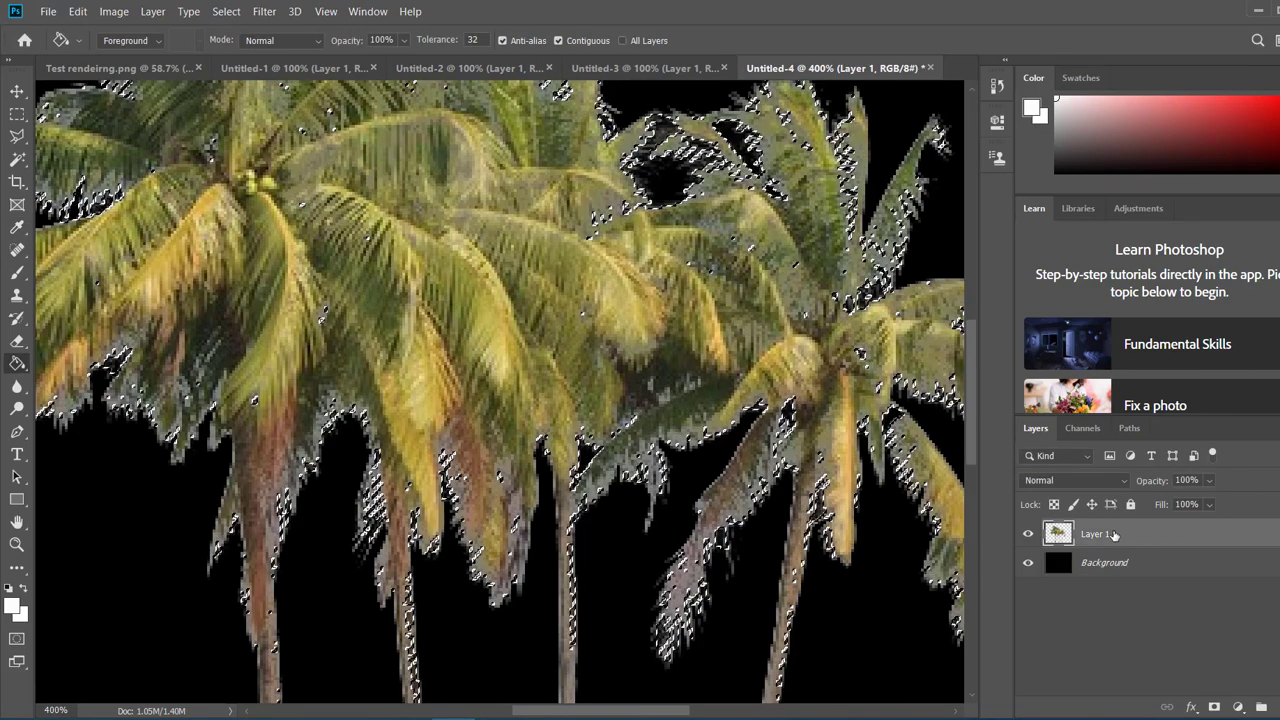
pyautogui.hotkey('ctrl', 'd')
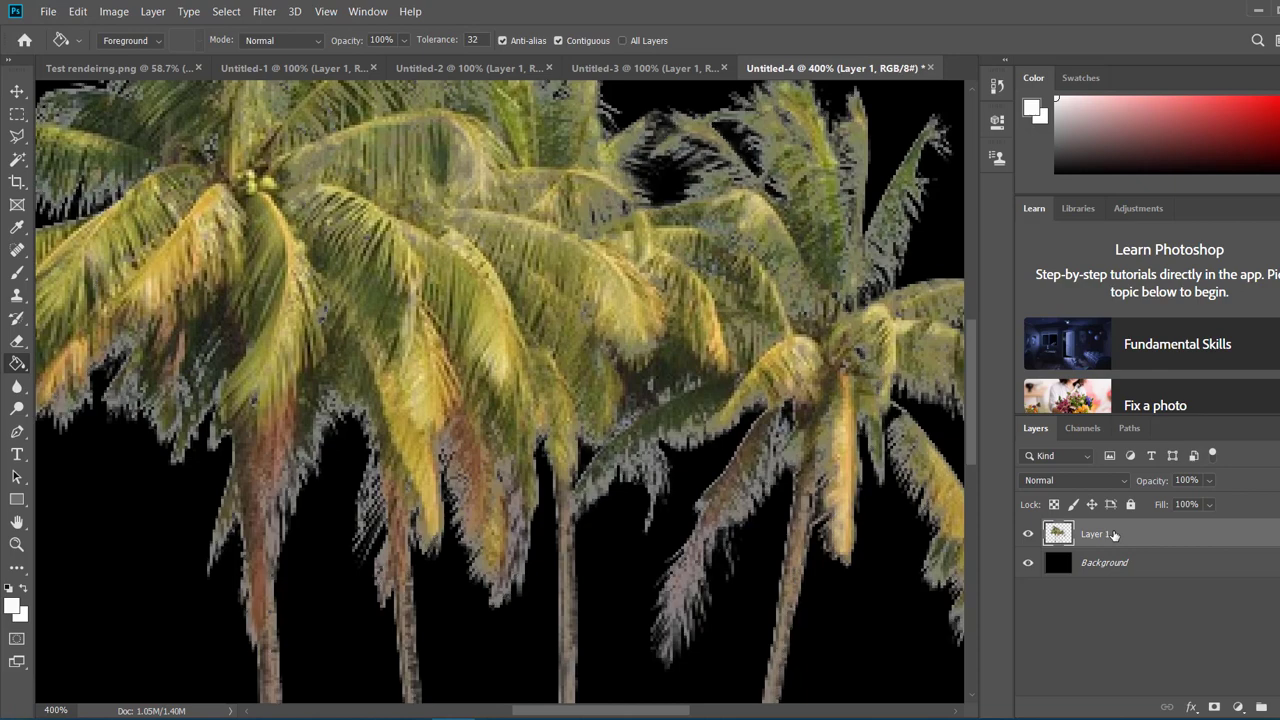
pyautogui.hotkey('ctrl', '1')
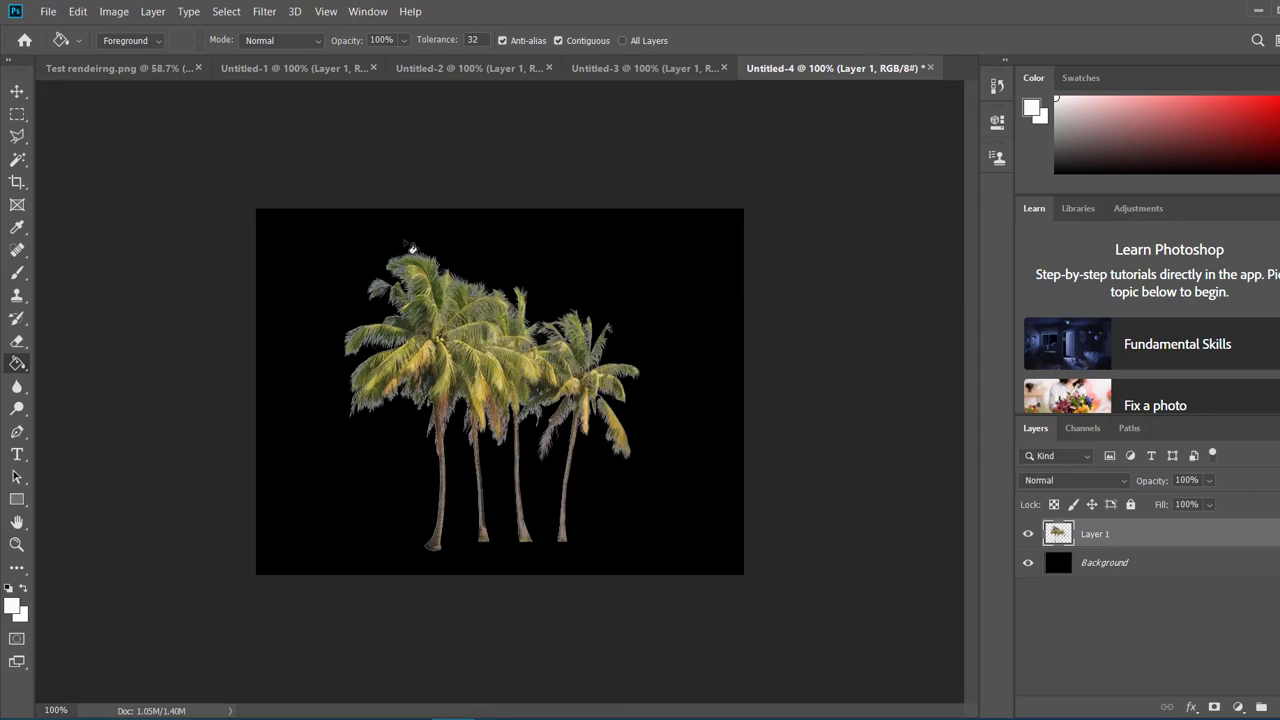
# Compare the palm cutout before and after the fringe removal by reverting the history to Paint Bucket and restoring the final Deselect state.
pyautogui.hotkey('ctrl', 'z')
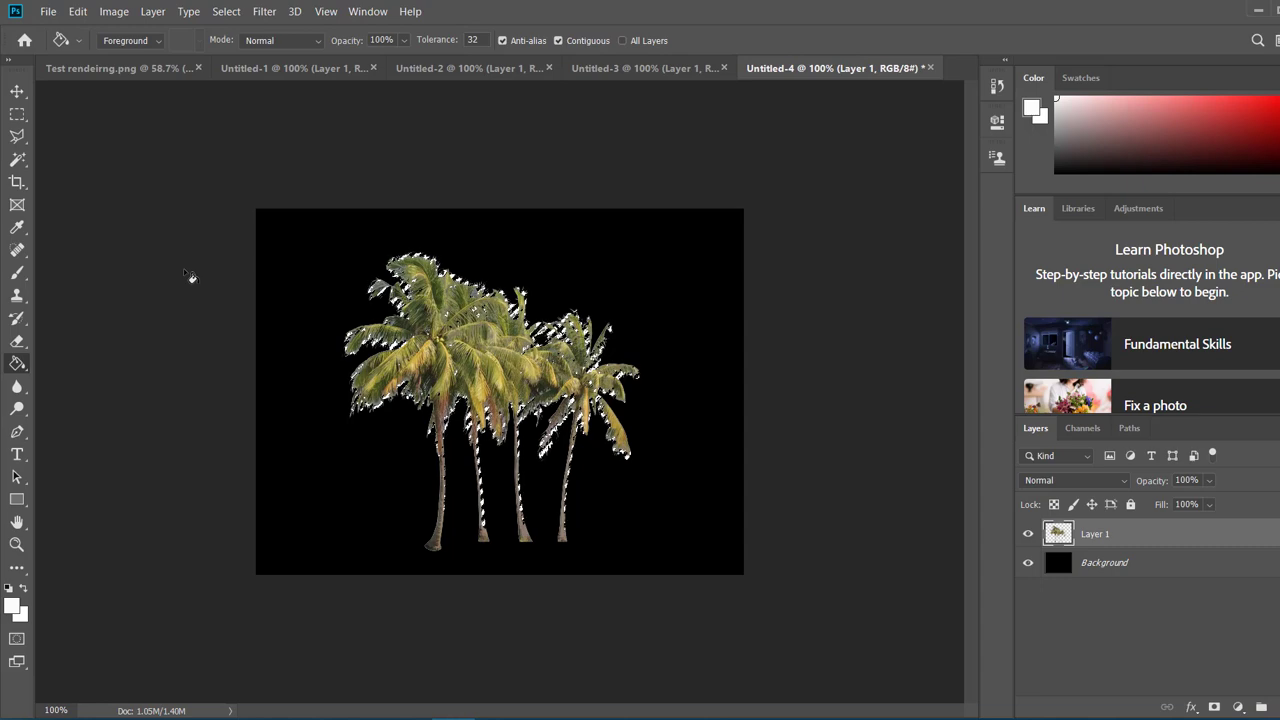
pyautogui.click(15, 93)
pyautogui.click(143, 143)
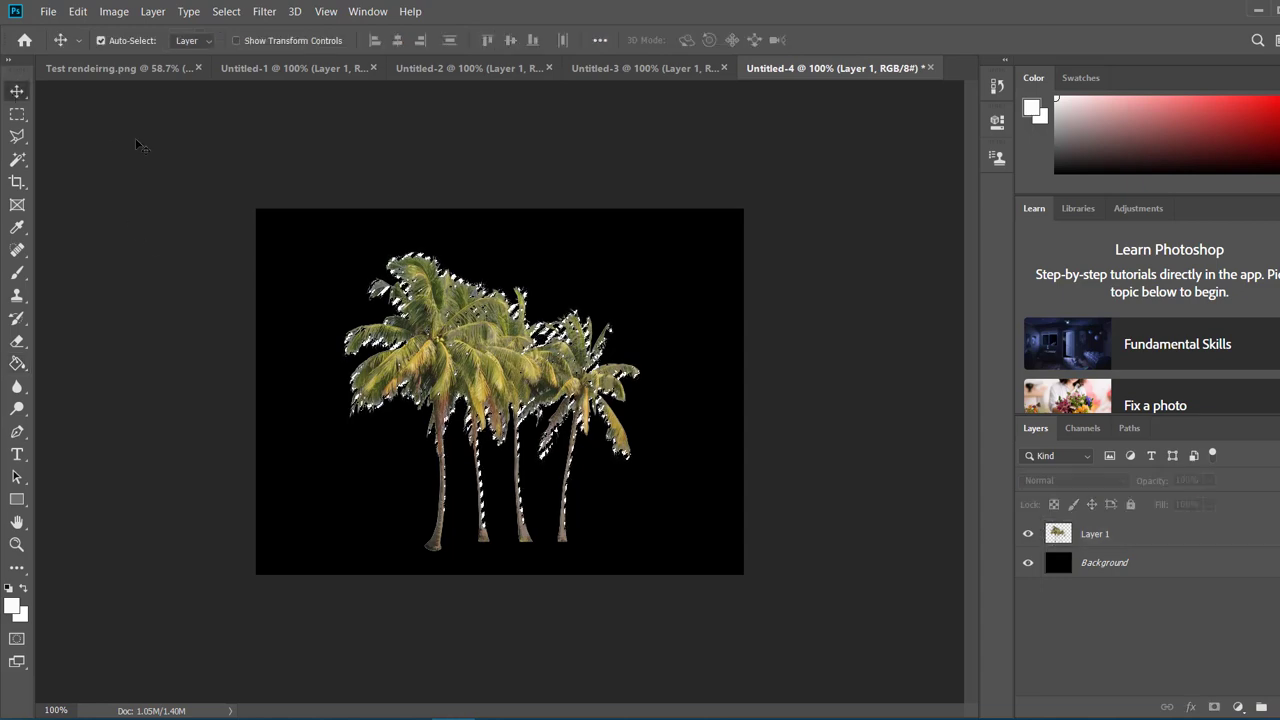
pyautogui.click(368, 12)
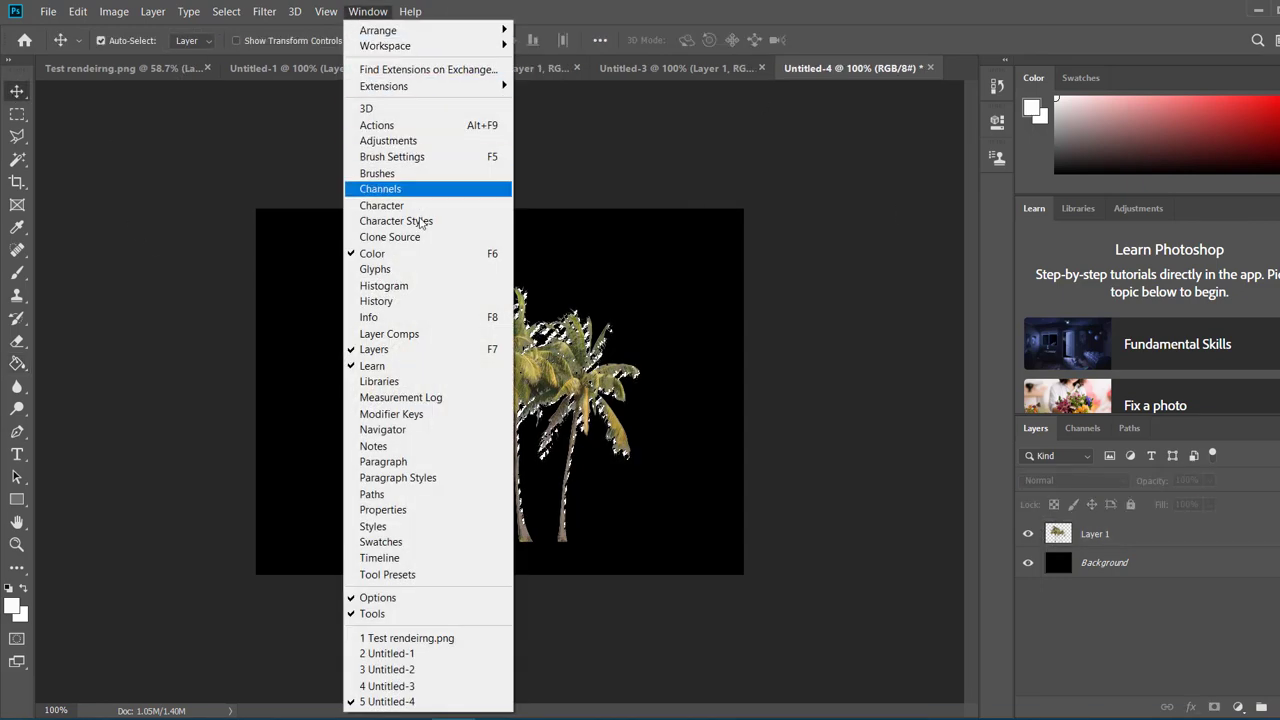
pyautogui.click(400, 301)
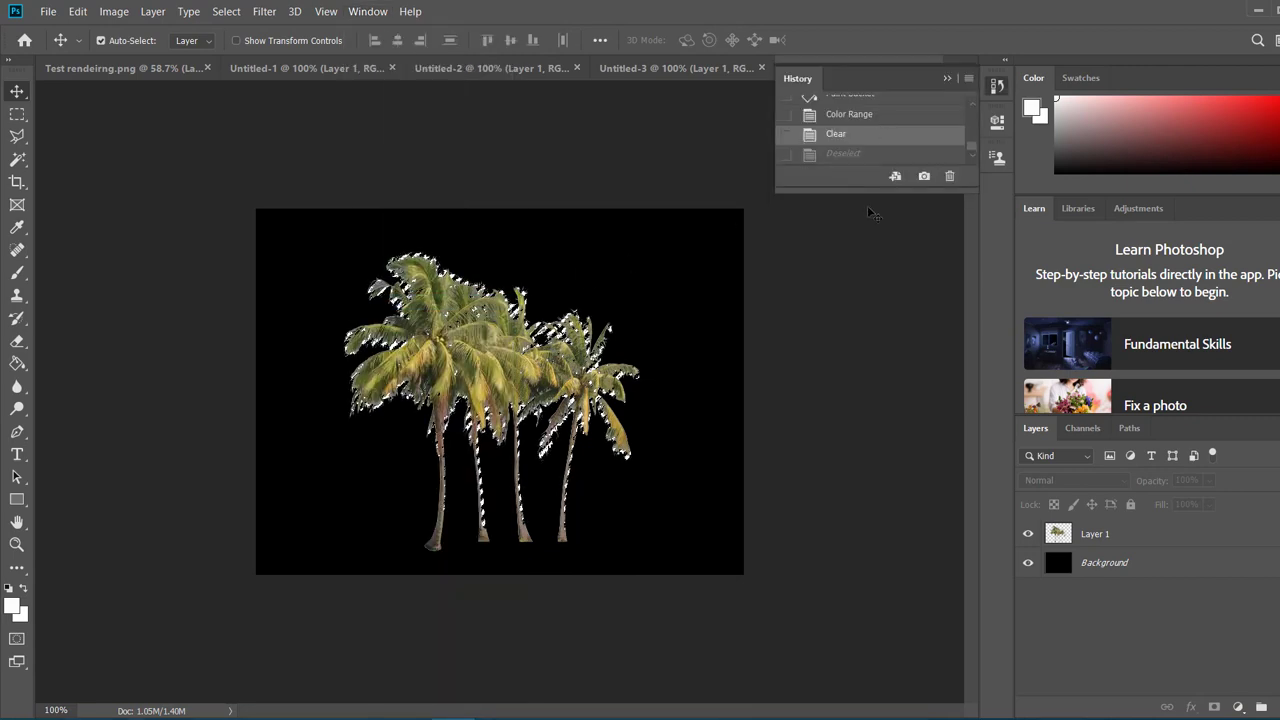
pyautogui.moveTo(877, 192); pyautogui.dragTo(935, 636)
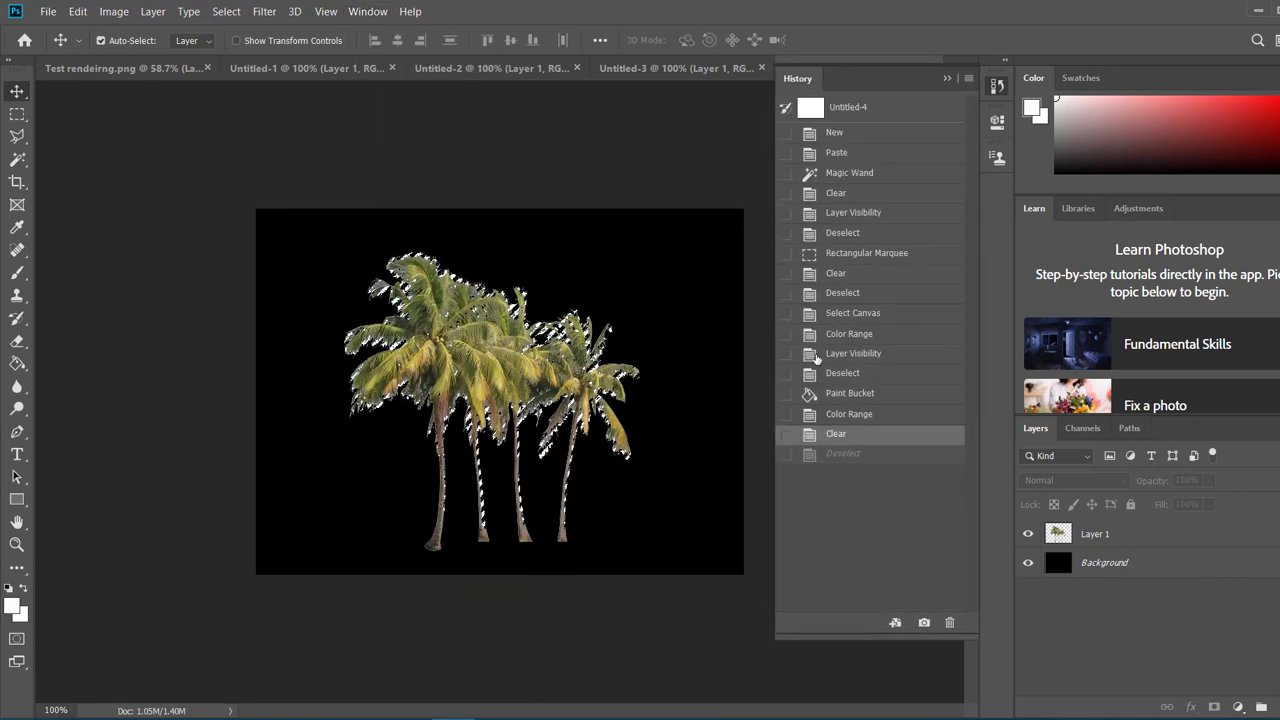
pyautogui.click(836, 400)
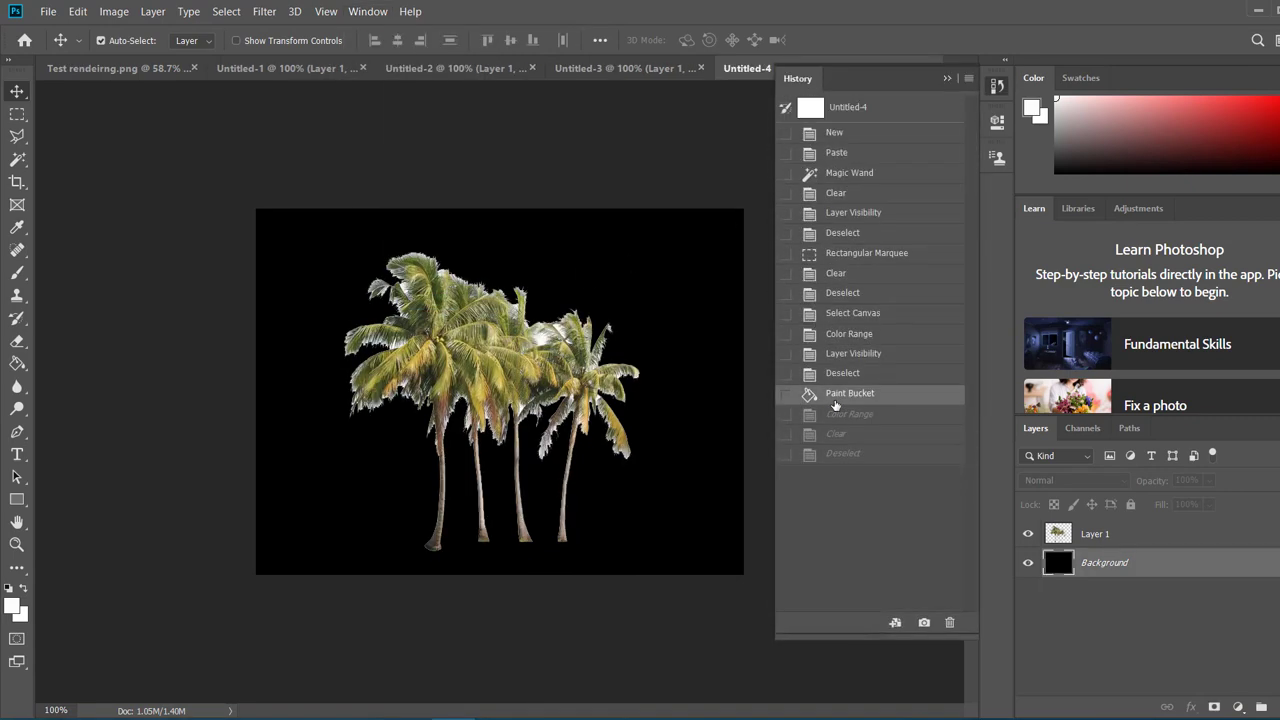
pyautogui.click(845, 454)
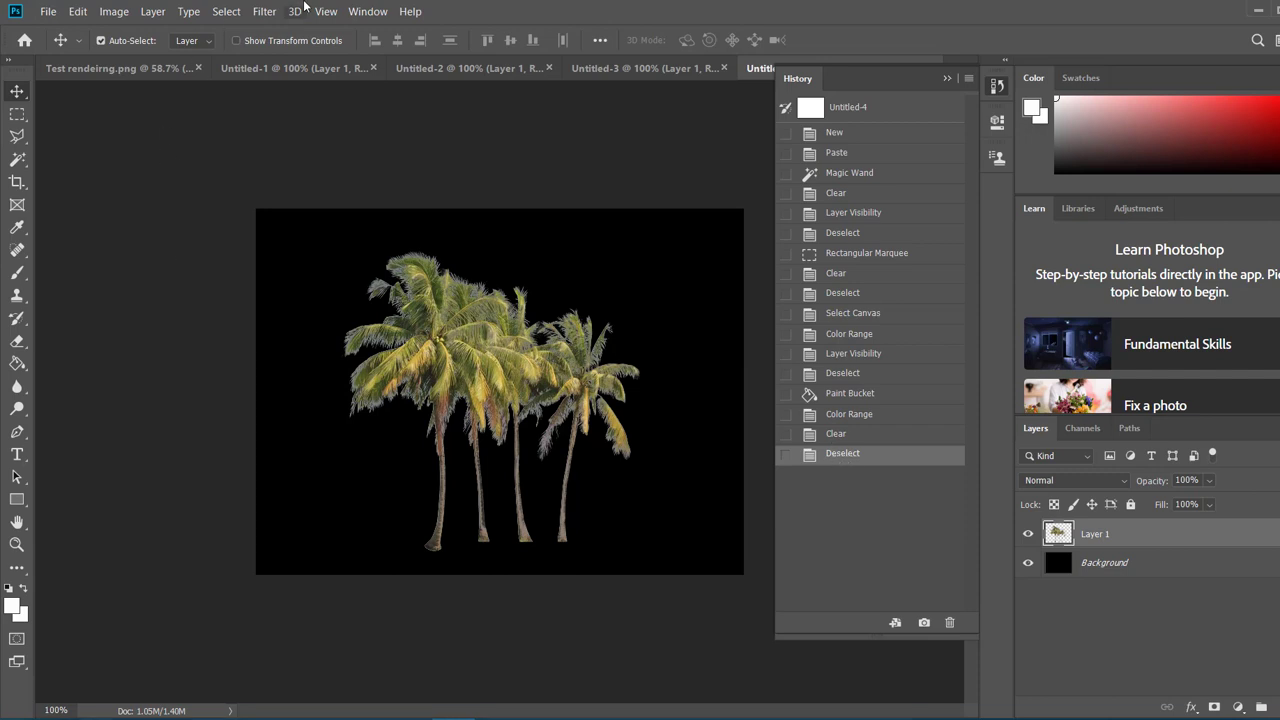
# Return to the Test rendeirng.png document and collapse the history list.
pyautogui.click(120, 68)
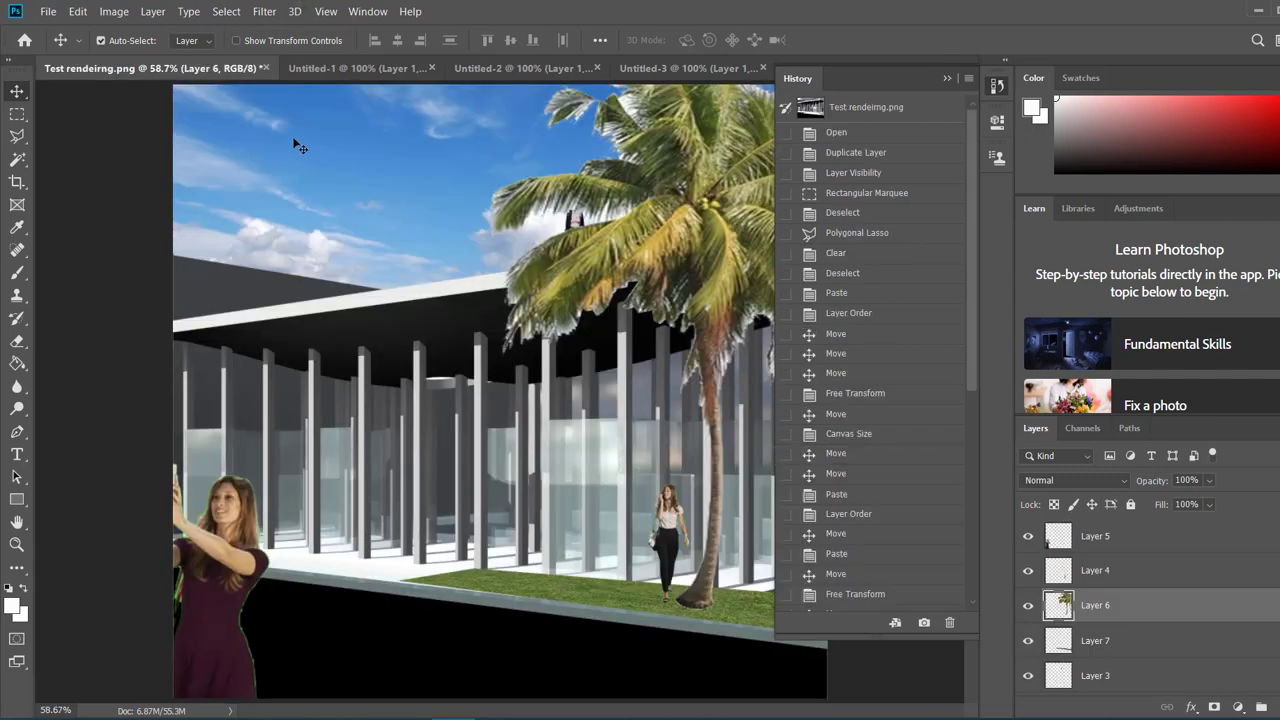
pyautogui.click(948, 80)
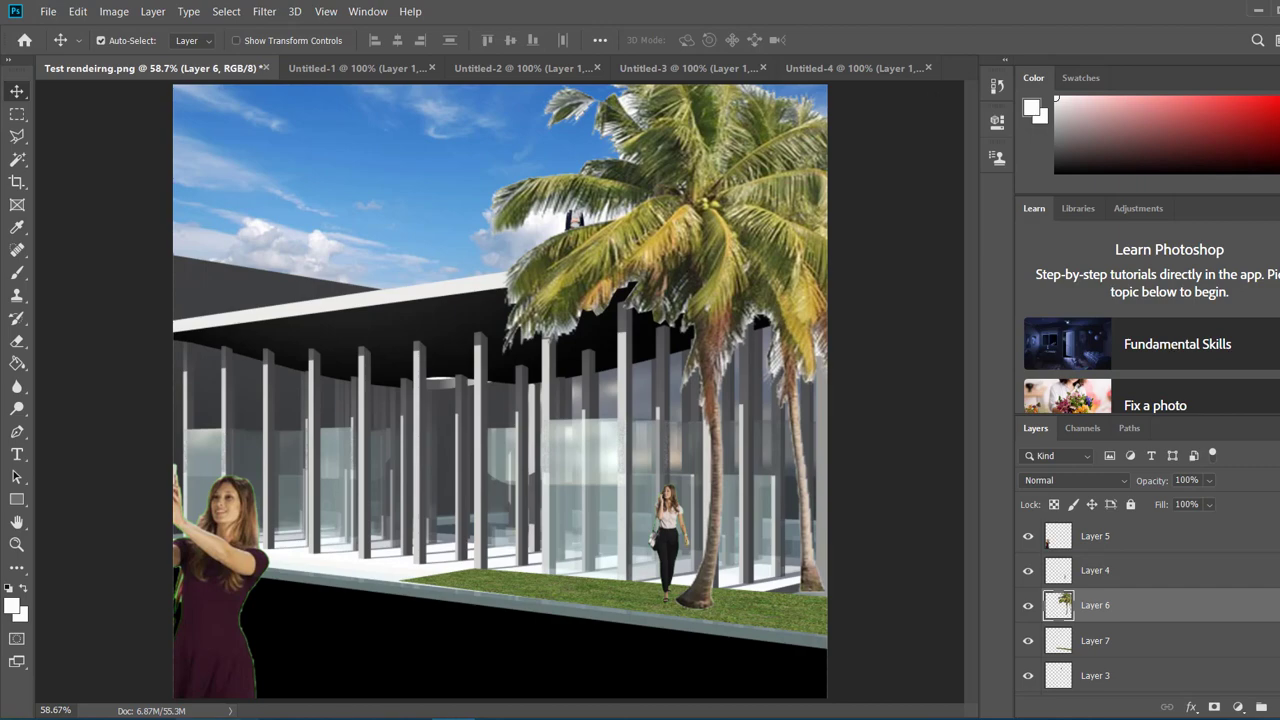
# Switch to Chrome and search Google for "lens flare in movies" in a new tab.
pyautogui.click(205, 719)
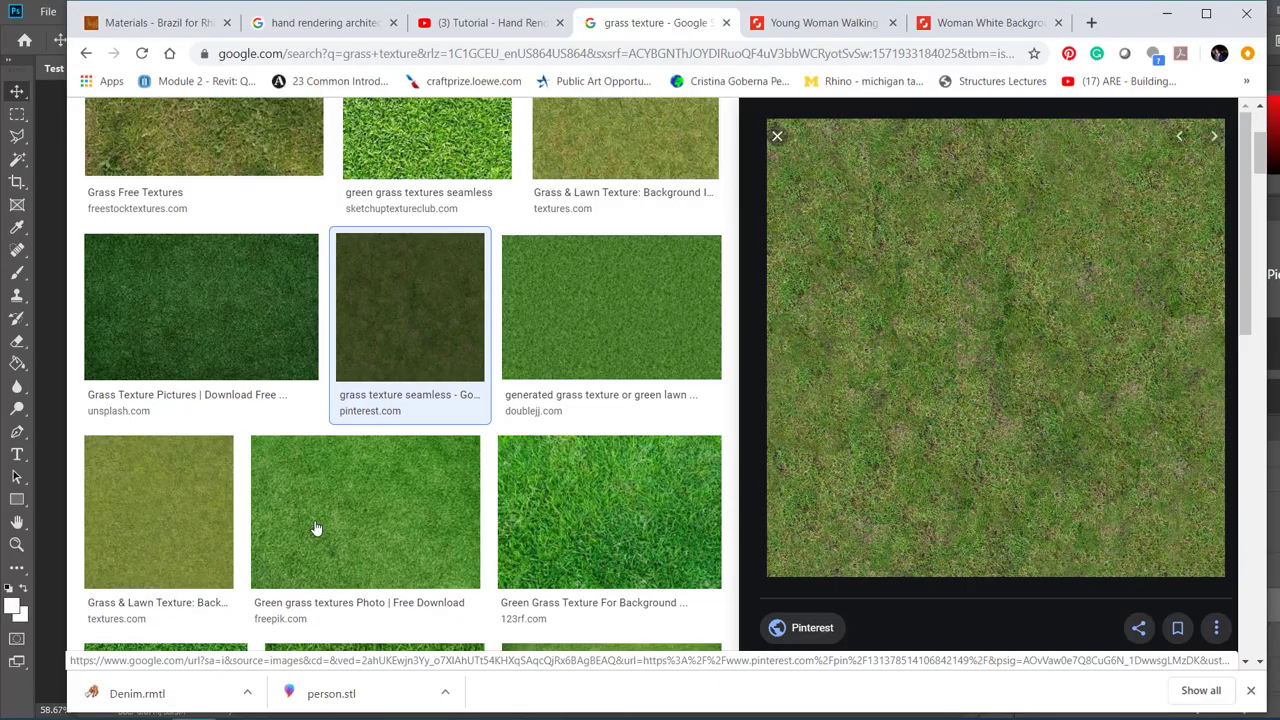
pyautogui.click(1082, 27)
pyautogui.write('lens fl')
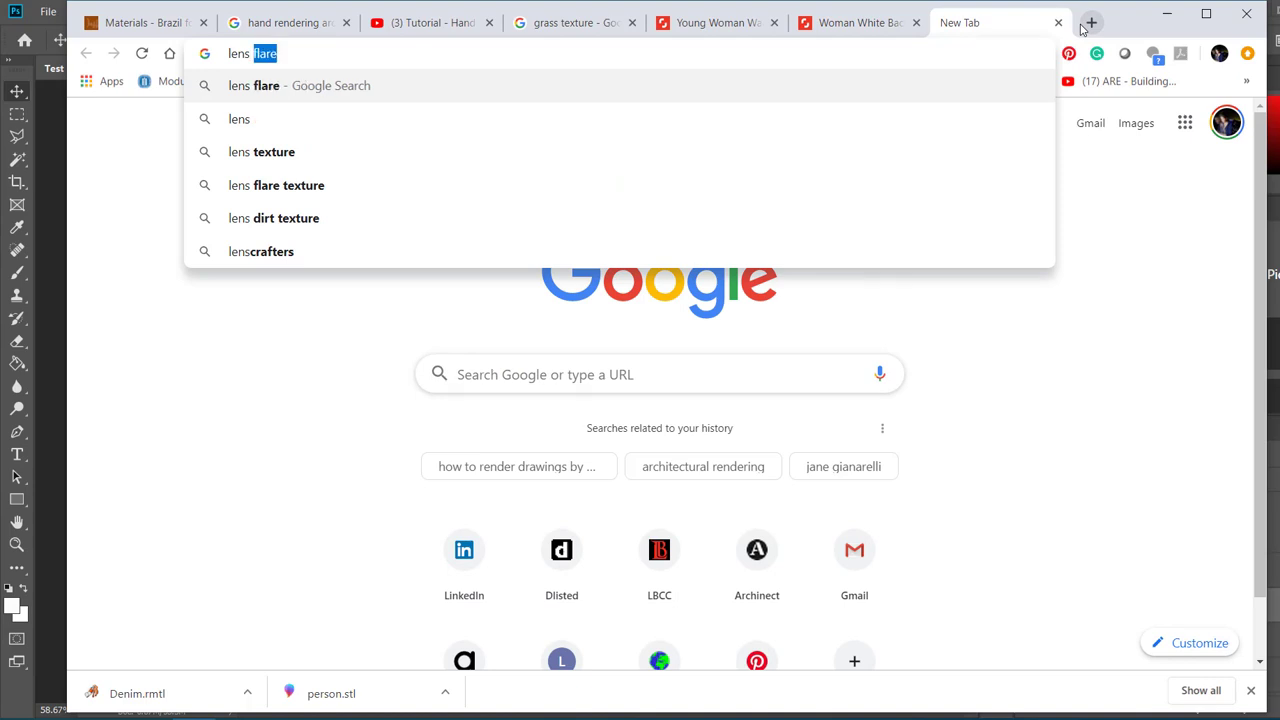
pyautogui.write('a')
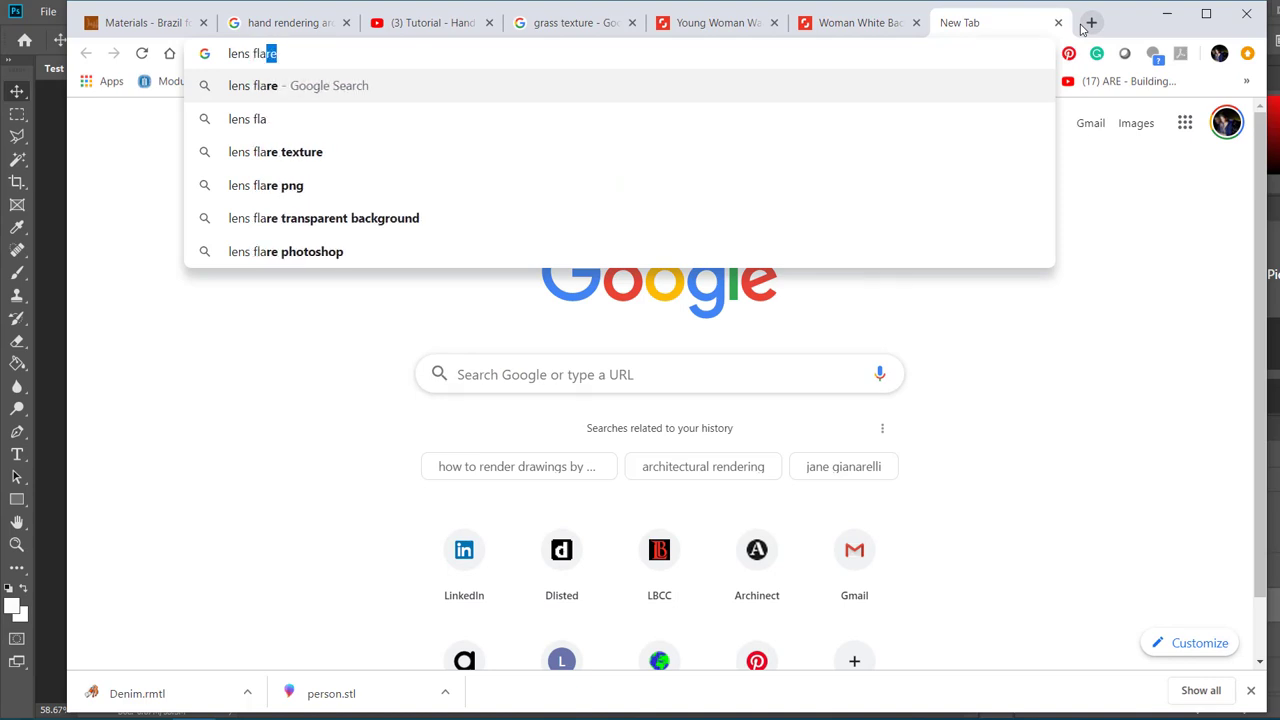
pyautogui.write('ir in')
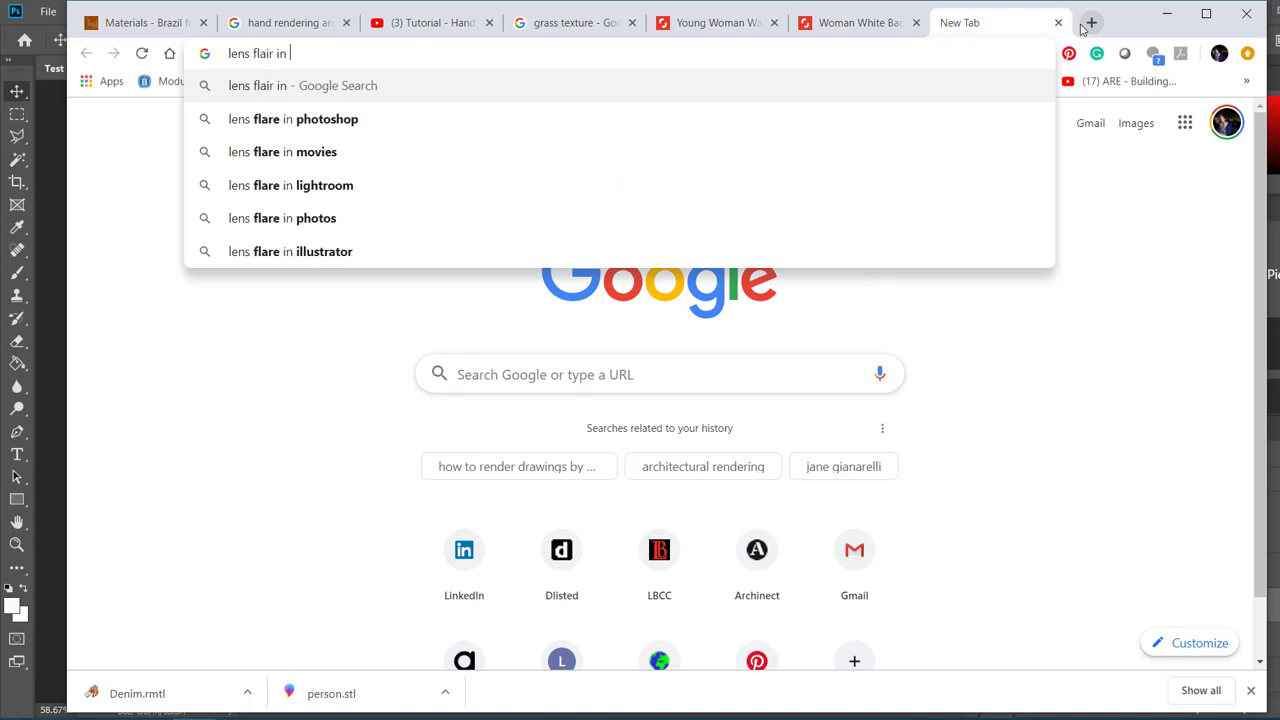
pyautogui.click(684, 163)
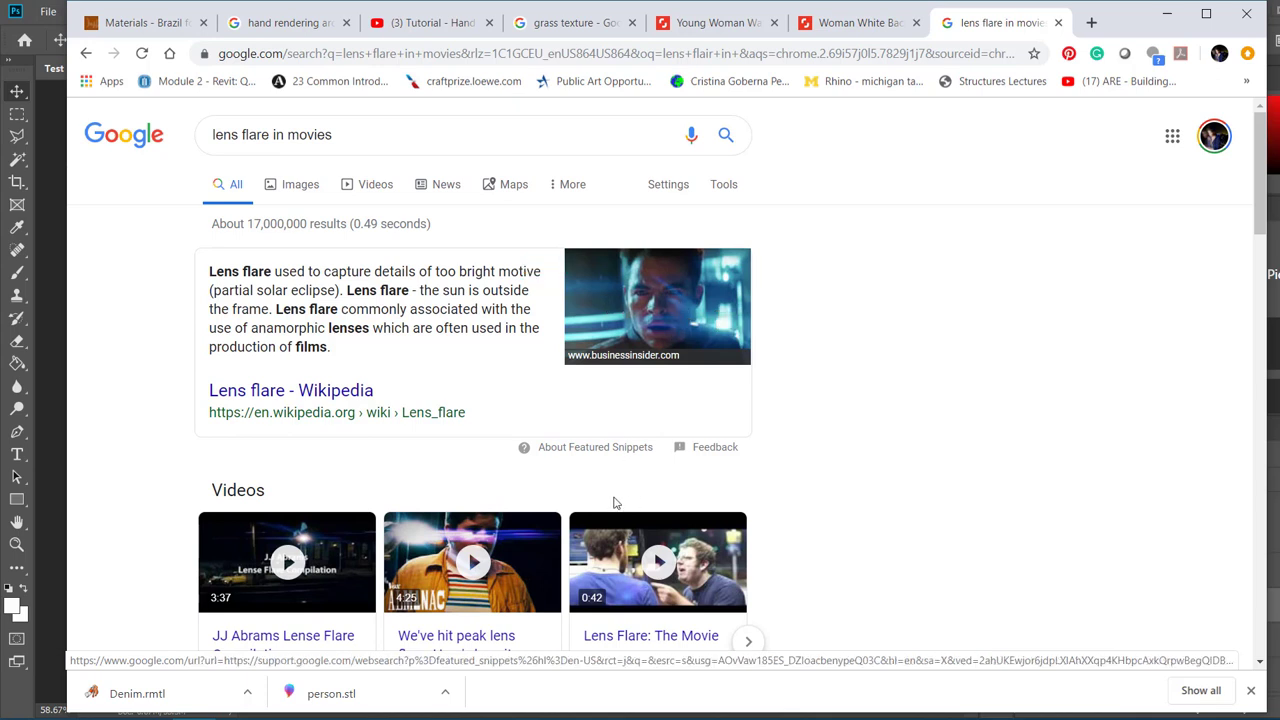
# Examine the movie lens flare examples in the image results, enlarging the Business Insider Star Trek picture, and return to Photoshop.
pyautogui.scroll(-1, 295, 522)
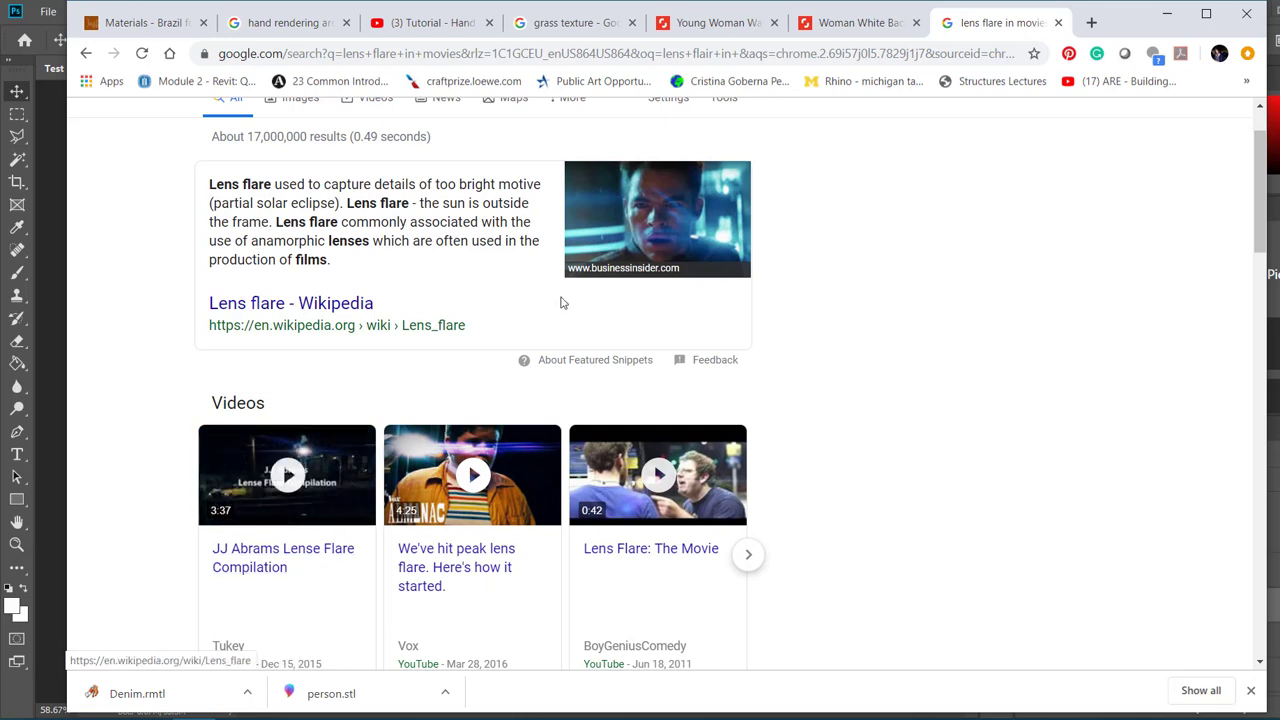
pyautogui.scroll(-8, 700, 225)
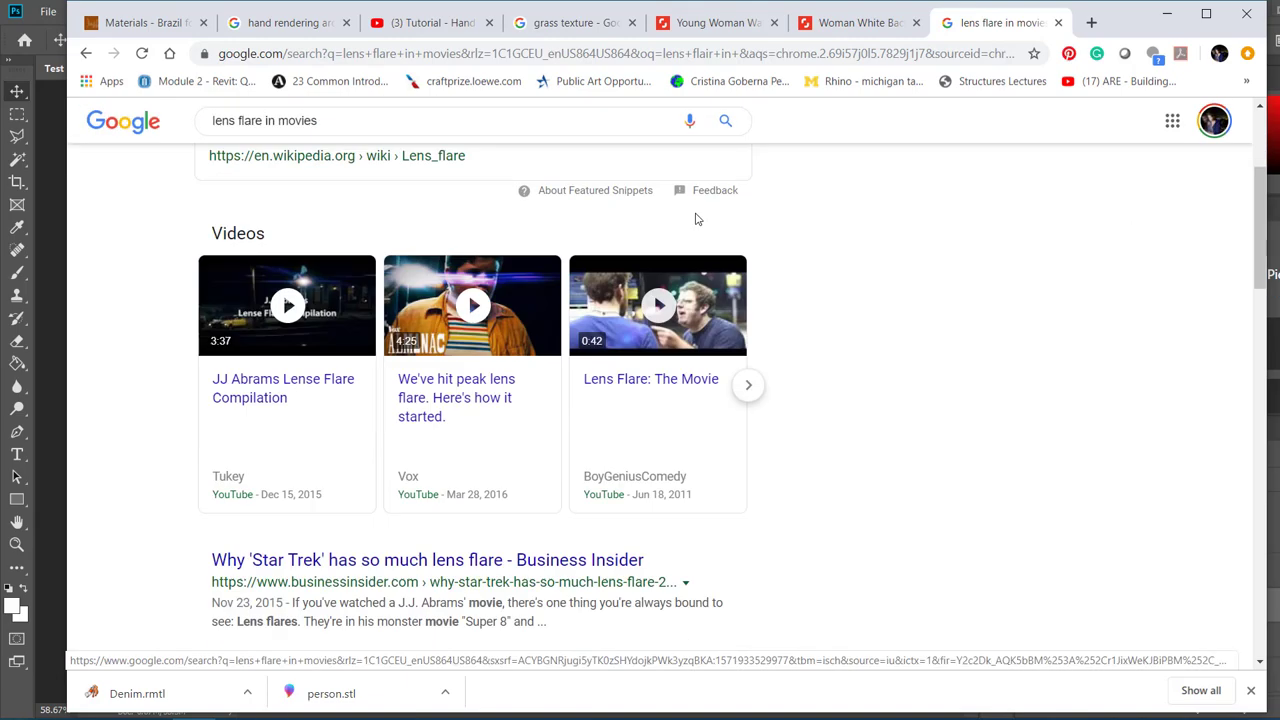
pyautogui.scroll(6, 690, 220)
pyautogui.scroll(5, 685, 230)
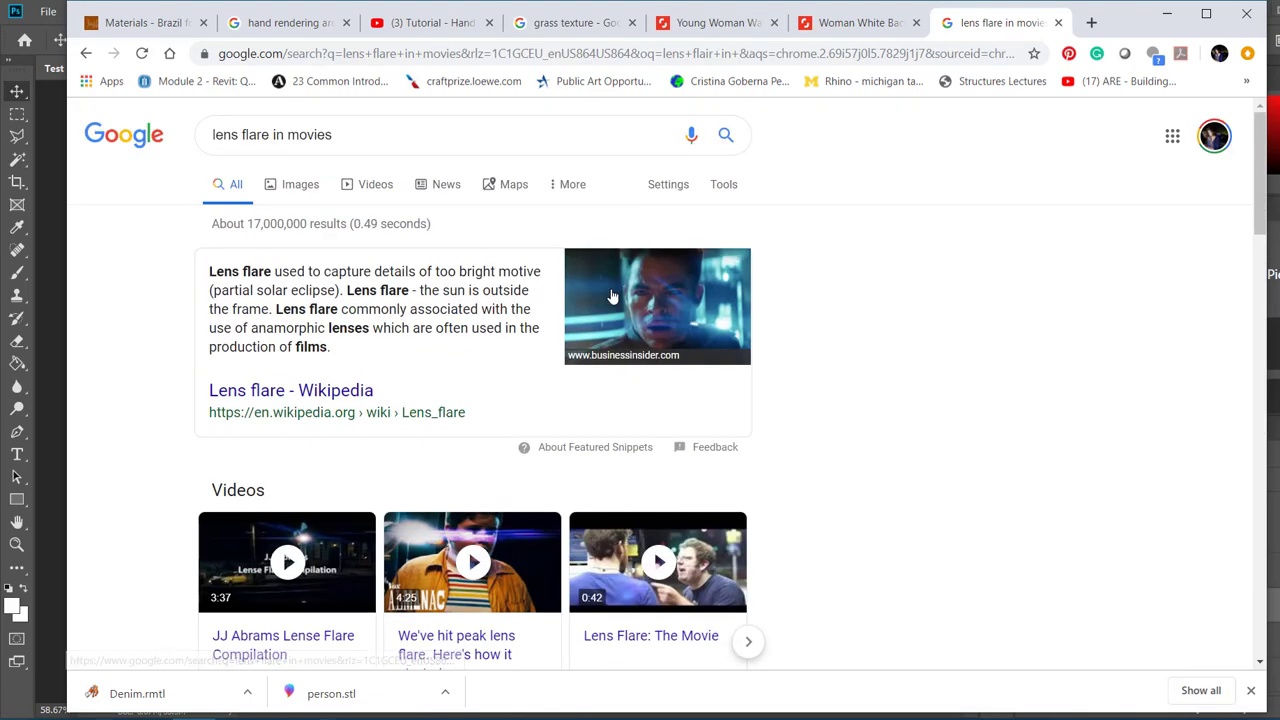
pyautogui.click(635, 306)
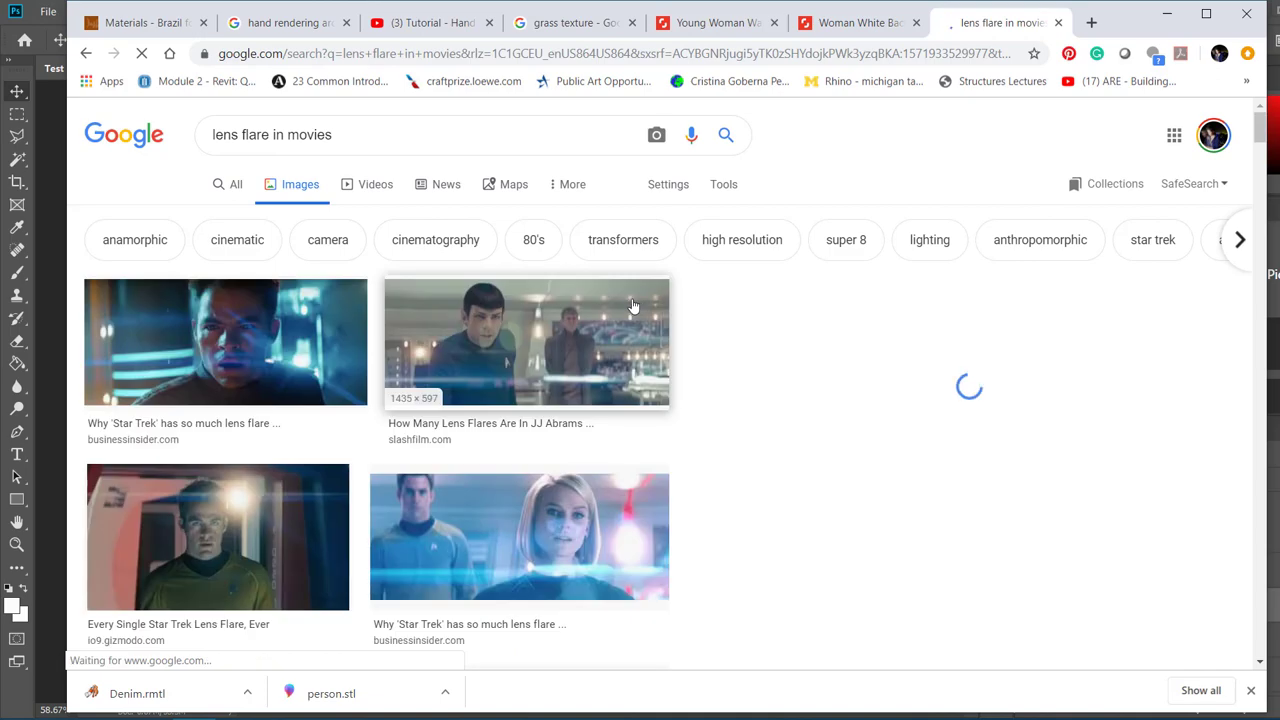
pyautogui.click(340, 345)
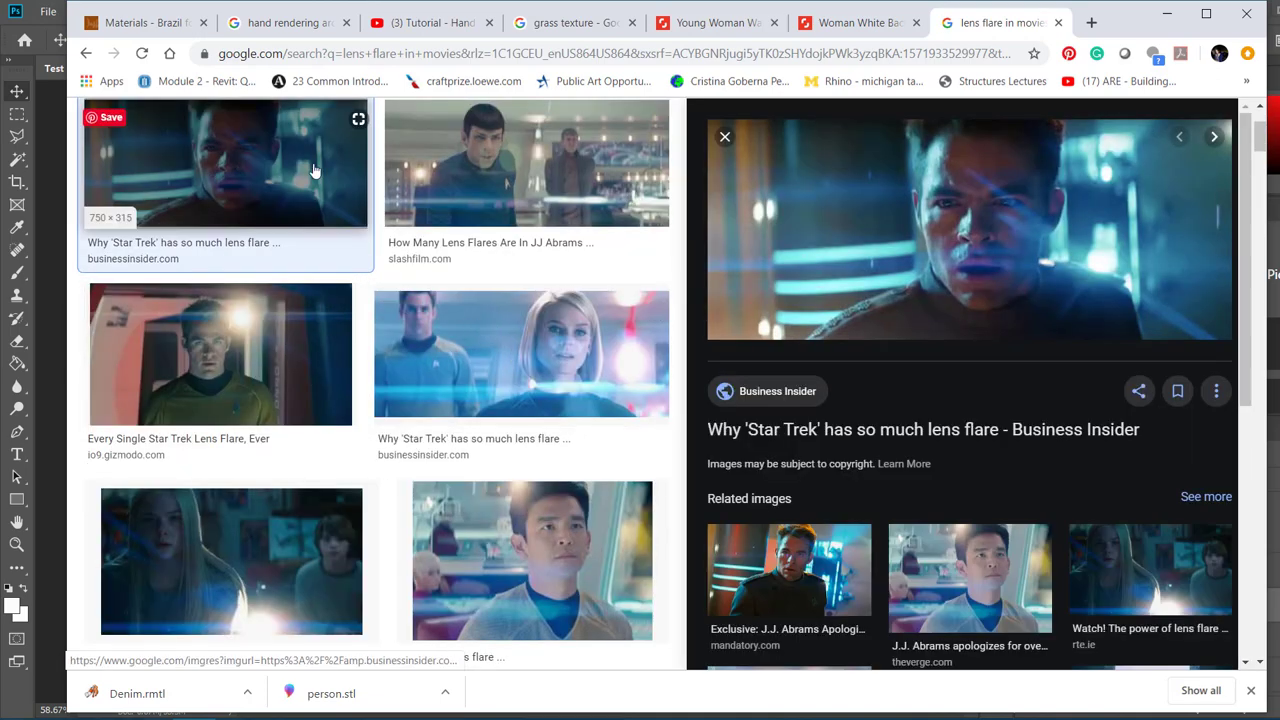
pyautogui.scroll(-1, 490, 376)
pyautogui.scroll(-3, 490, 376)
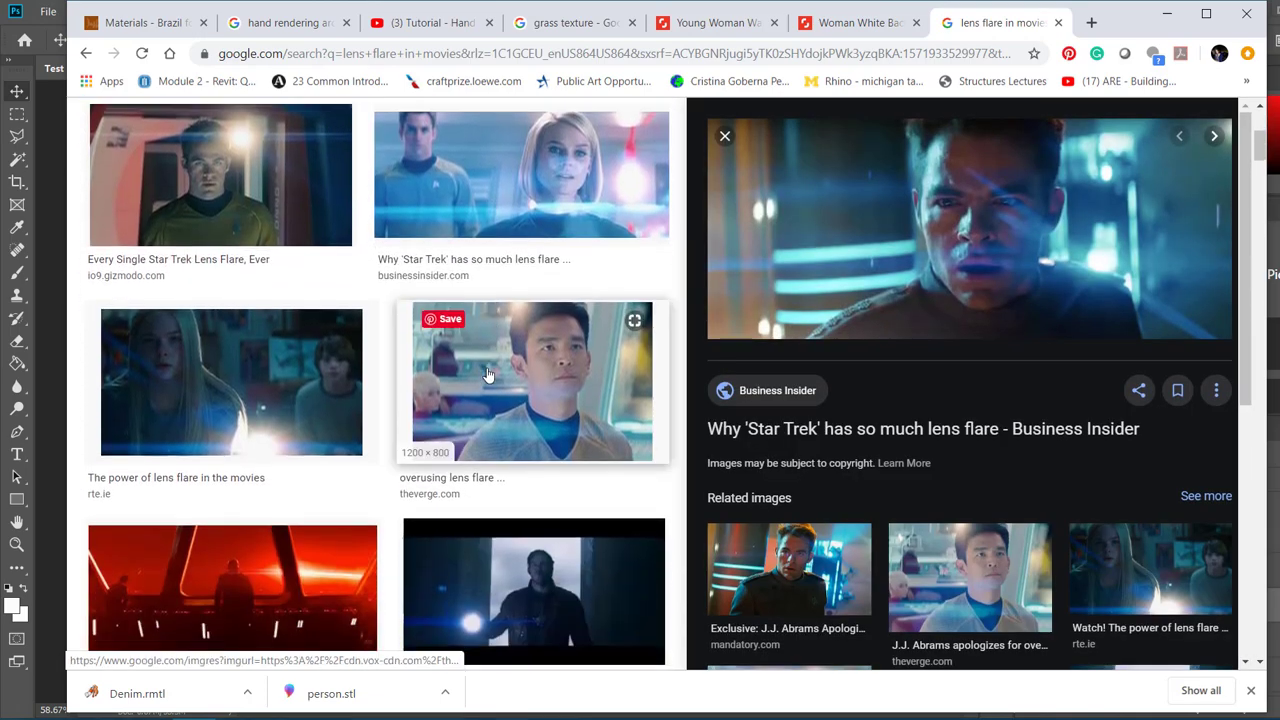
pyautogui.scroll(-1, 430, 367)
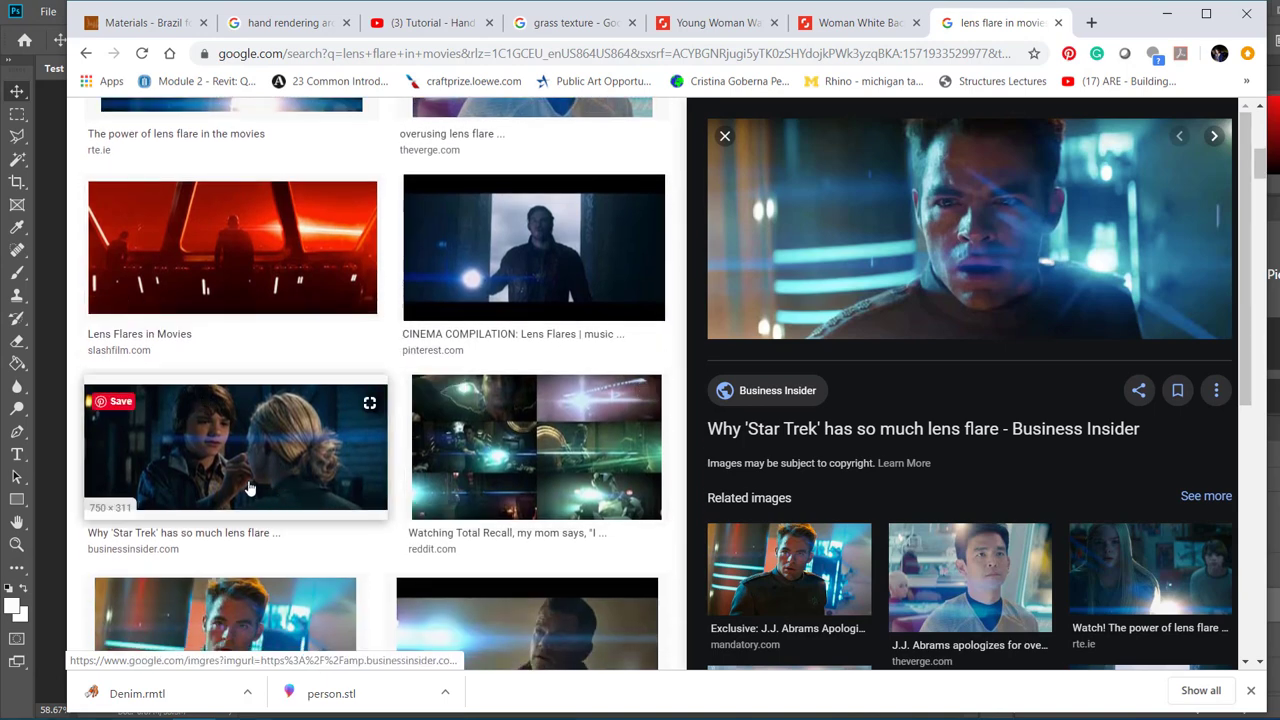
pyautogui.scroll(3, 236, 420)
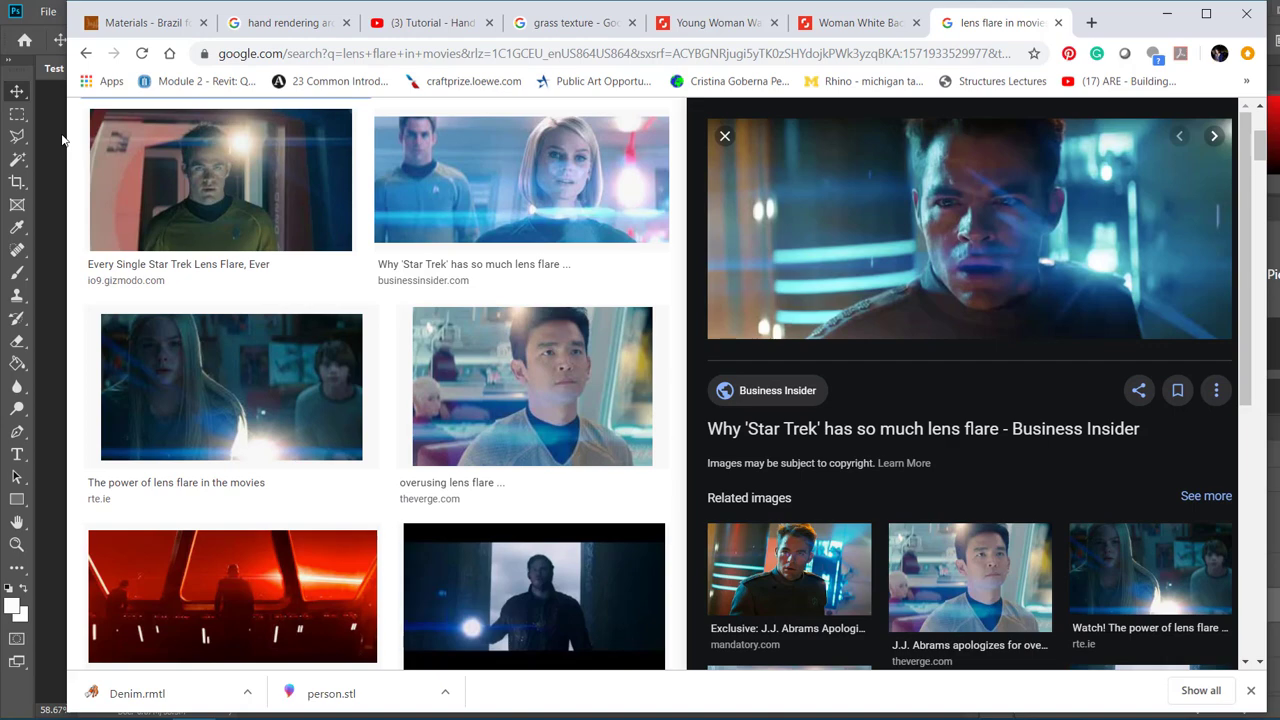
pyautogui.click(52, 228)
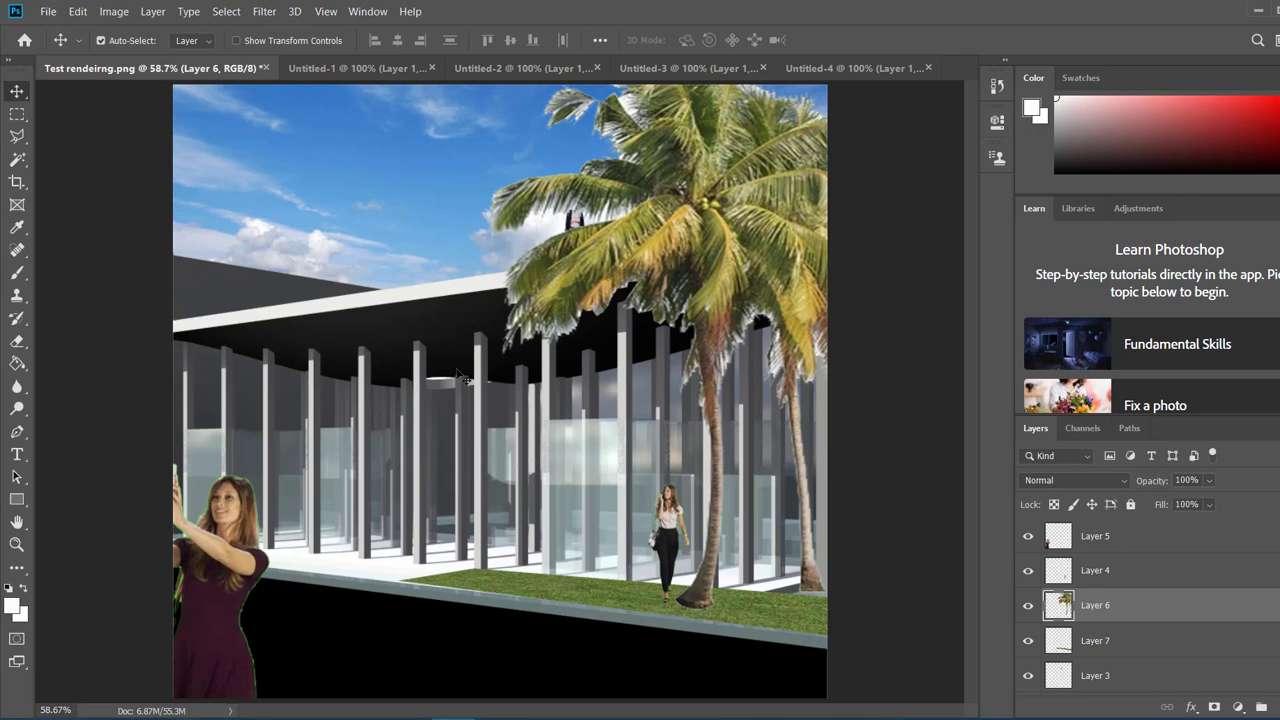
# Rename Layer 6, the palm cutout, as "Palm tree".
pyautogui.scroll(-2, 1162, 625)
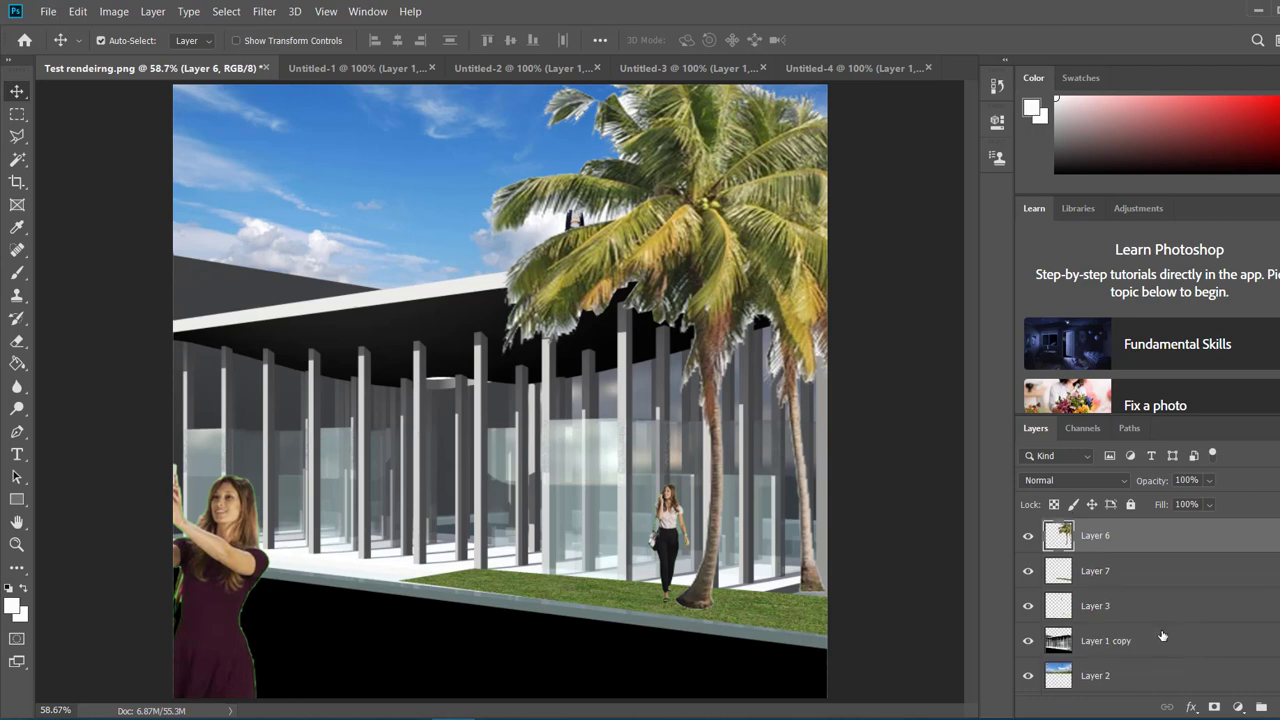
pyautogui.click(1163, 643)
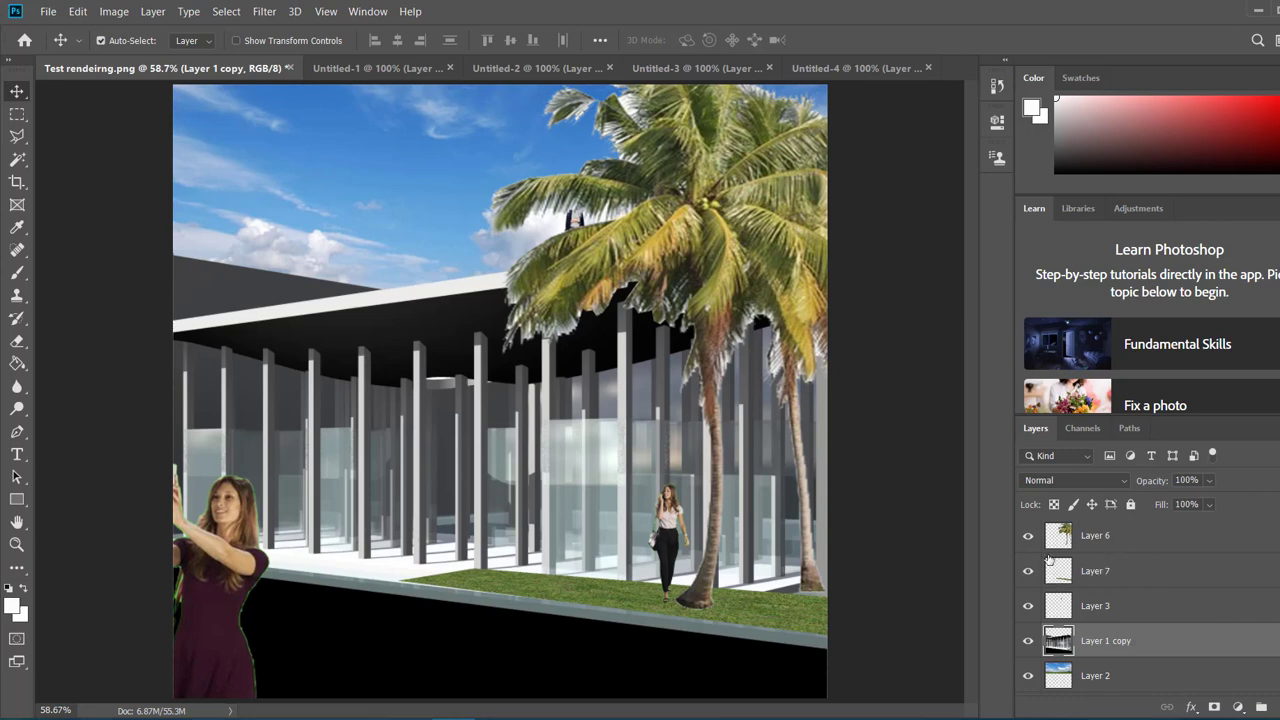
pyautogui.click(1107, 538)
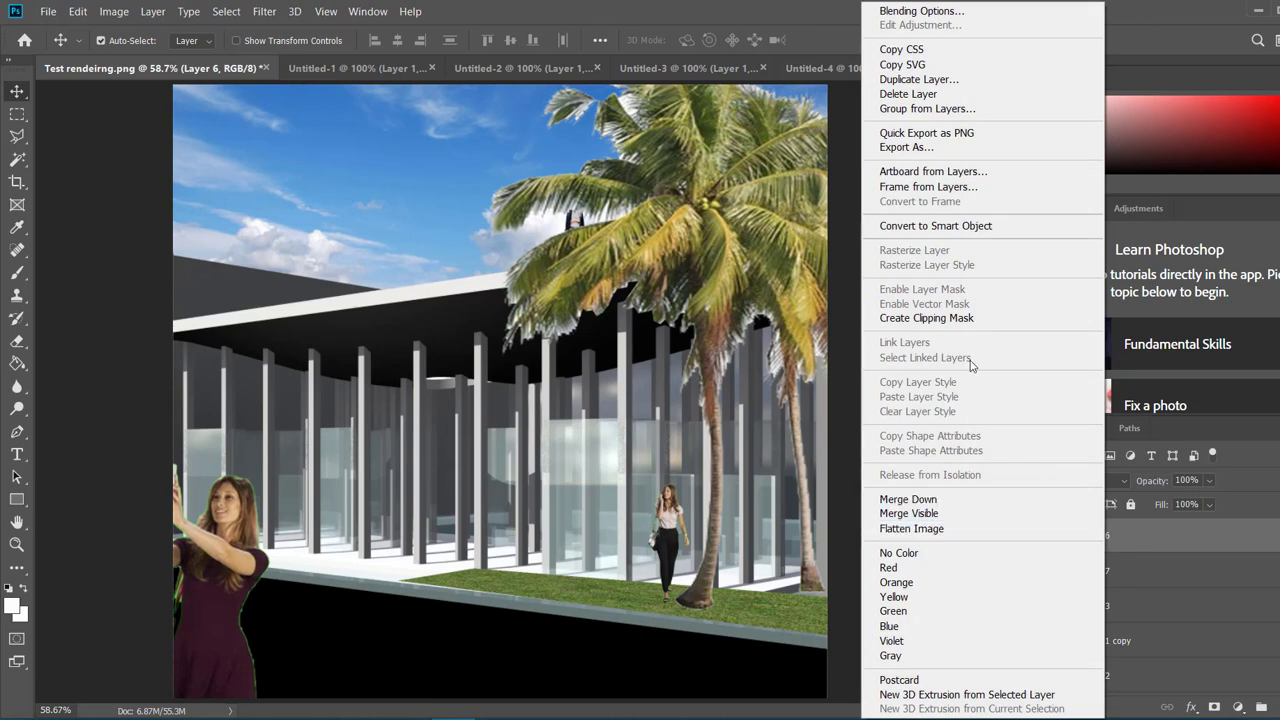
pyautogui.click(1138, 538)
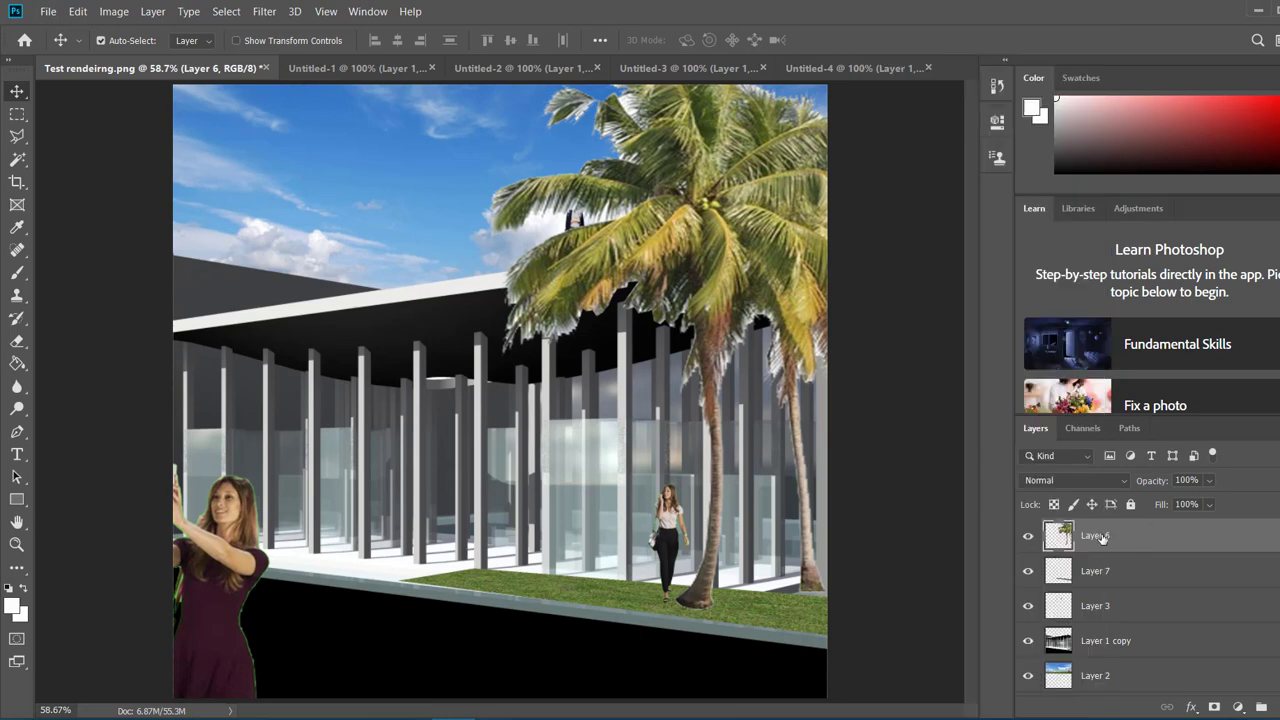
pyautogui.doubleClick(1138, 538)
pyautogui.write('Palm tree')
pyautogui.press('Return')
# Start the Lens Flare filter on Layer 1 copy and move the flare centre towards the glass between the building's columns.
pyautogui.click(1112, 646)
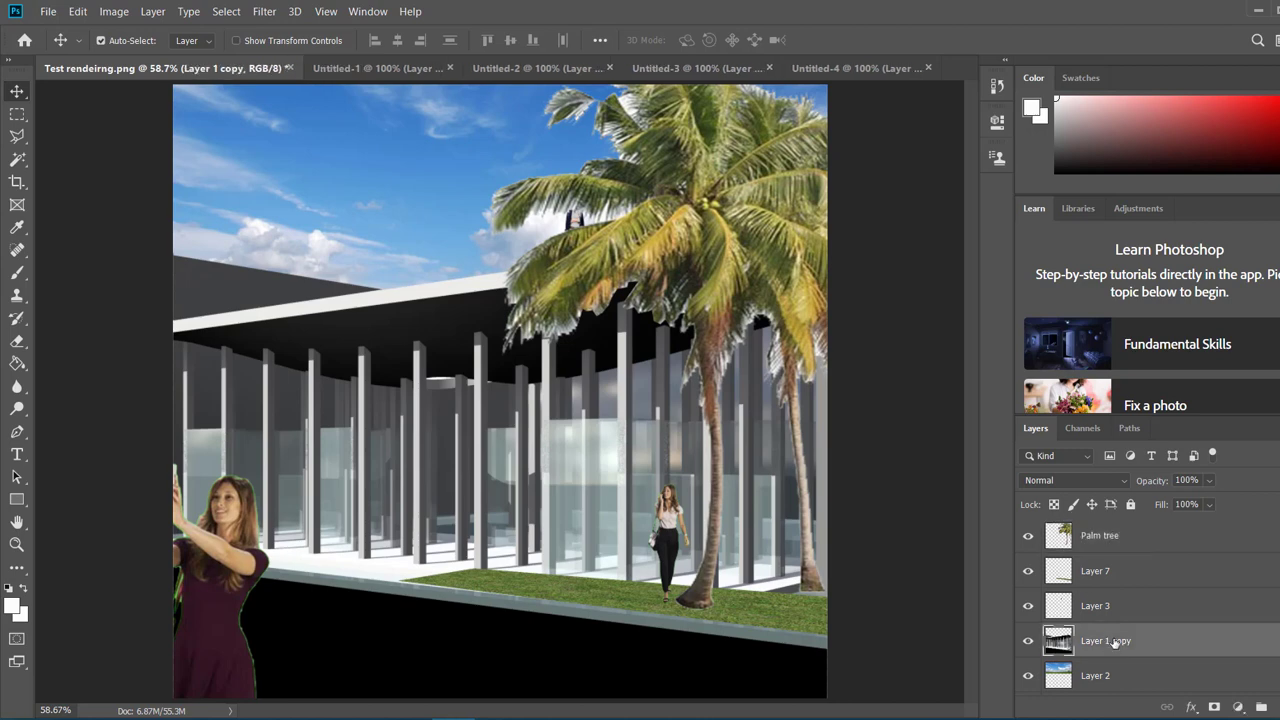
pyautogui.click(264, 11)
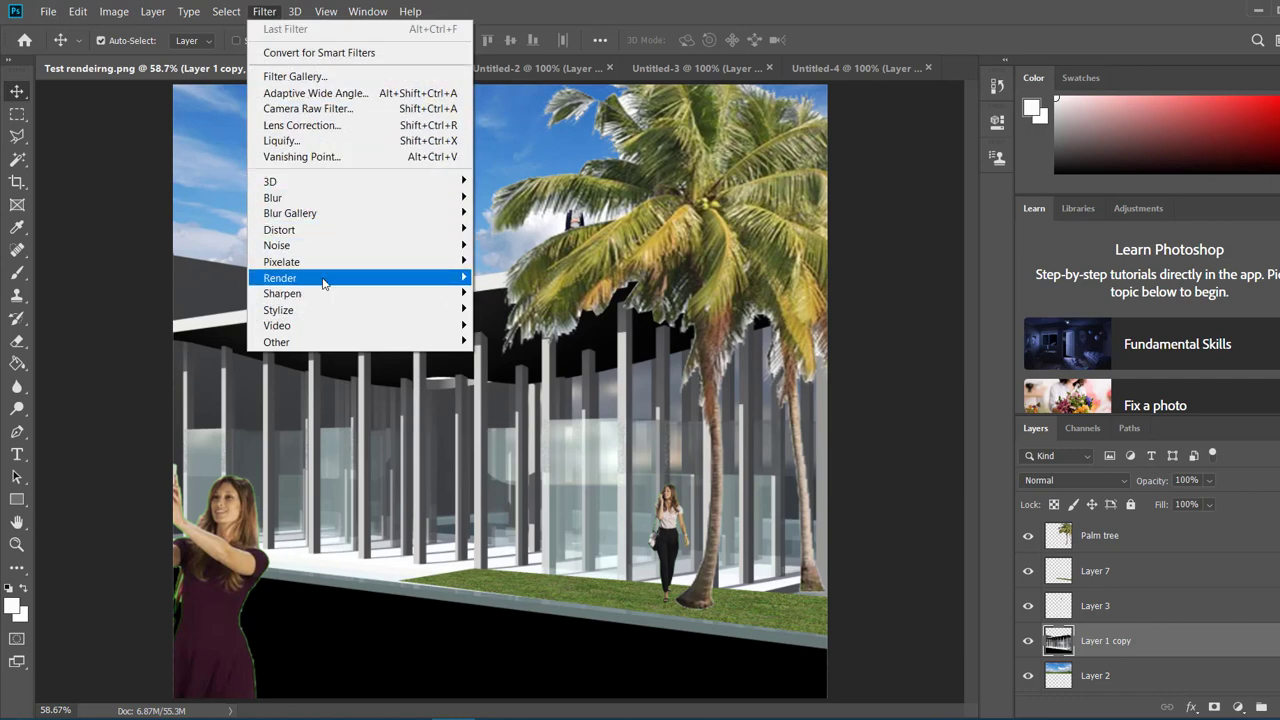
pyautogui.moveTo(352, 284)
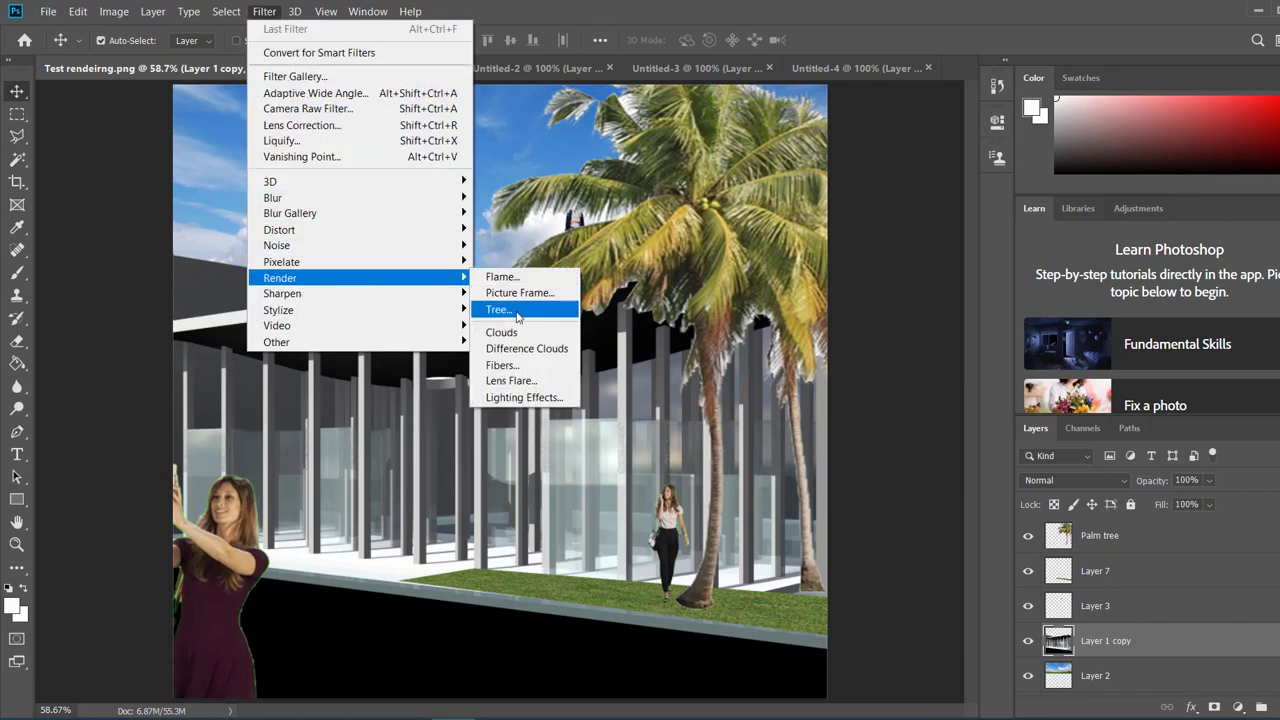
pyautogui.click(527, 381)
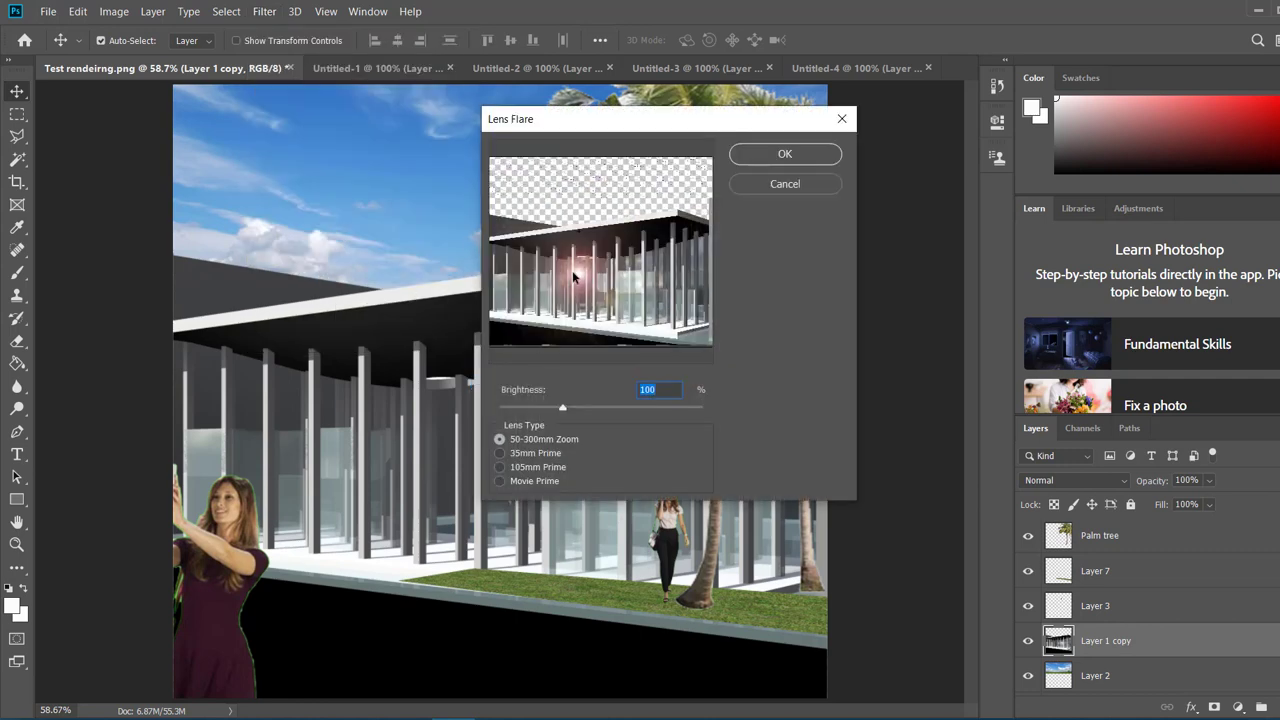
pyautogui.moveTo(581, 277); pyautogui.dragTo(634, 256)
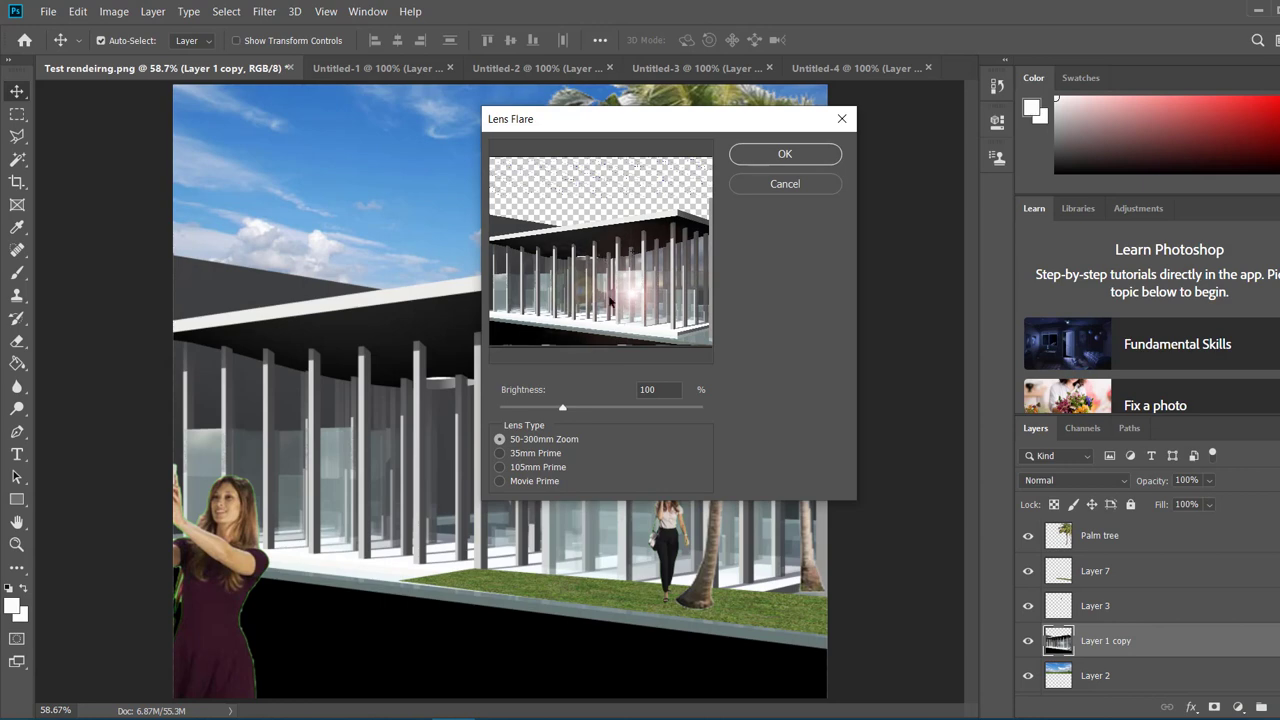
# Preview the 35mm Prime, 105mm Prime and Movie Prime lens types, and apply the flare as 50-300mm Zoom at 100% brightness.
pyautogui.click(500, 454)
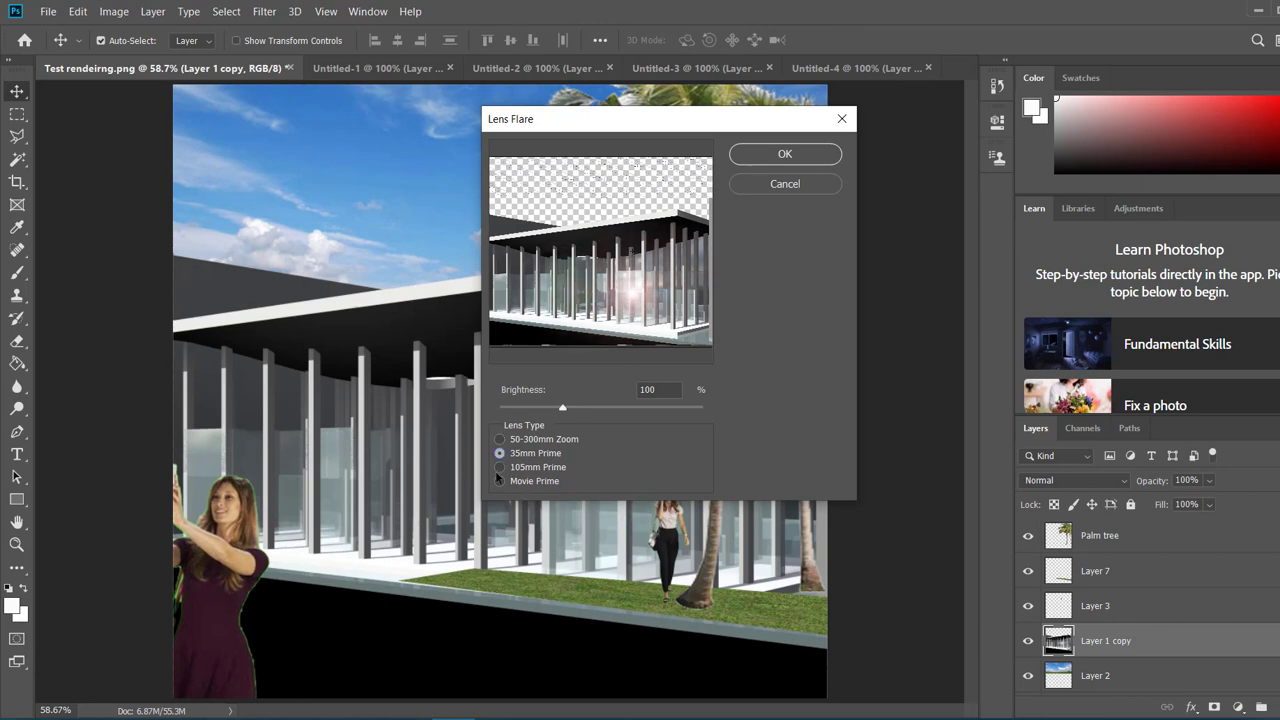
pyautogui.click(499, 467)
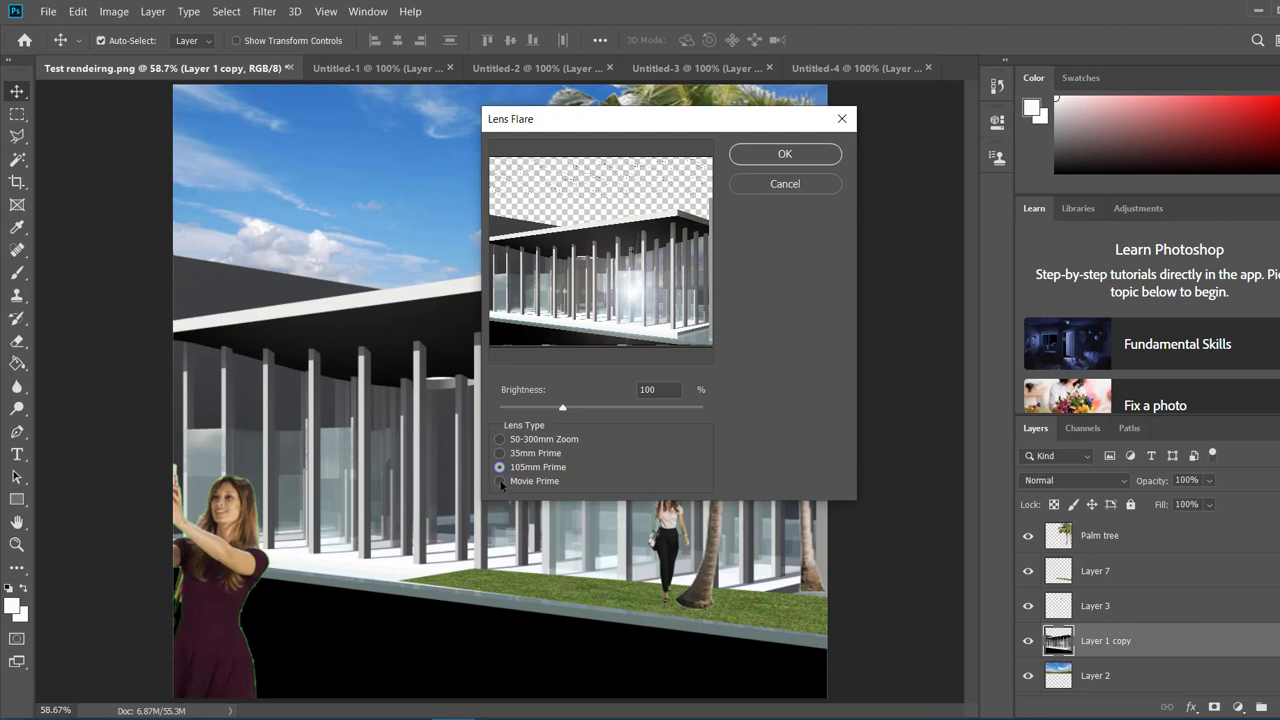
pyautogui.click(499, 481)
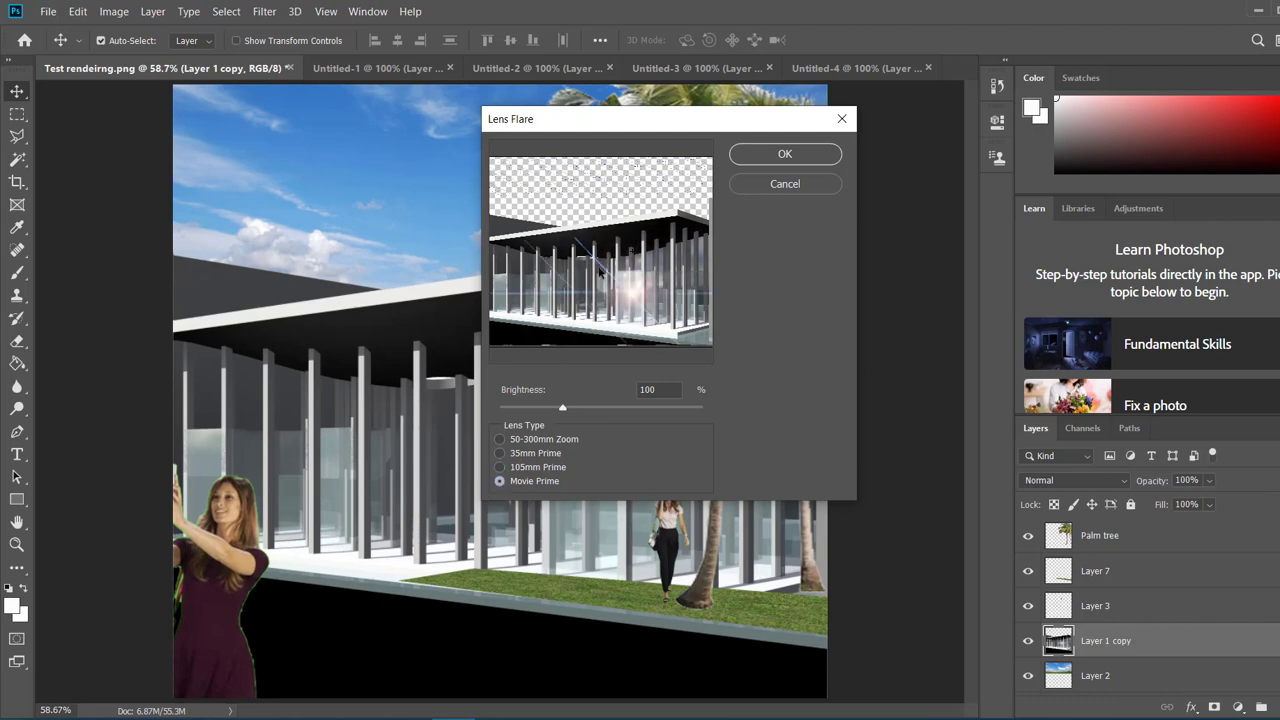
pyautogui.click(500, 440)
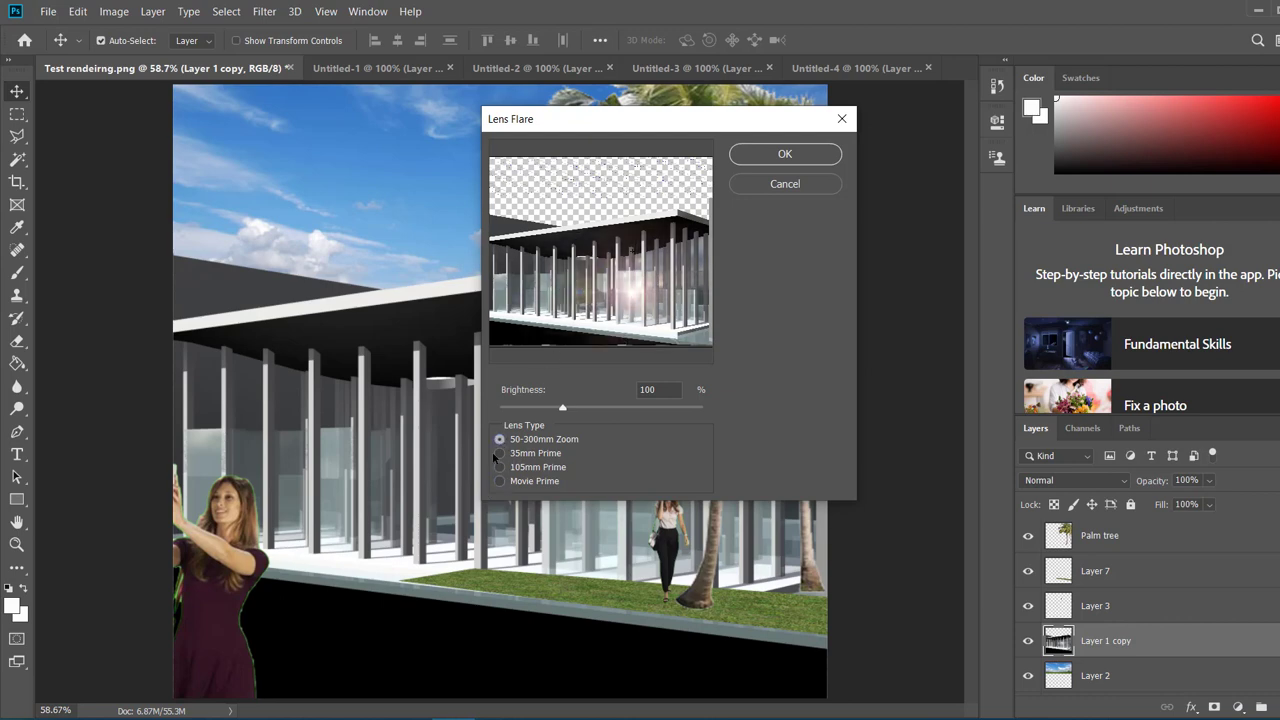
pyautogui.moveTo(632, 297); pyautogui.dragTo(633, 255)
pyautogui.click(784, 154)
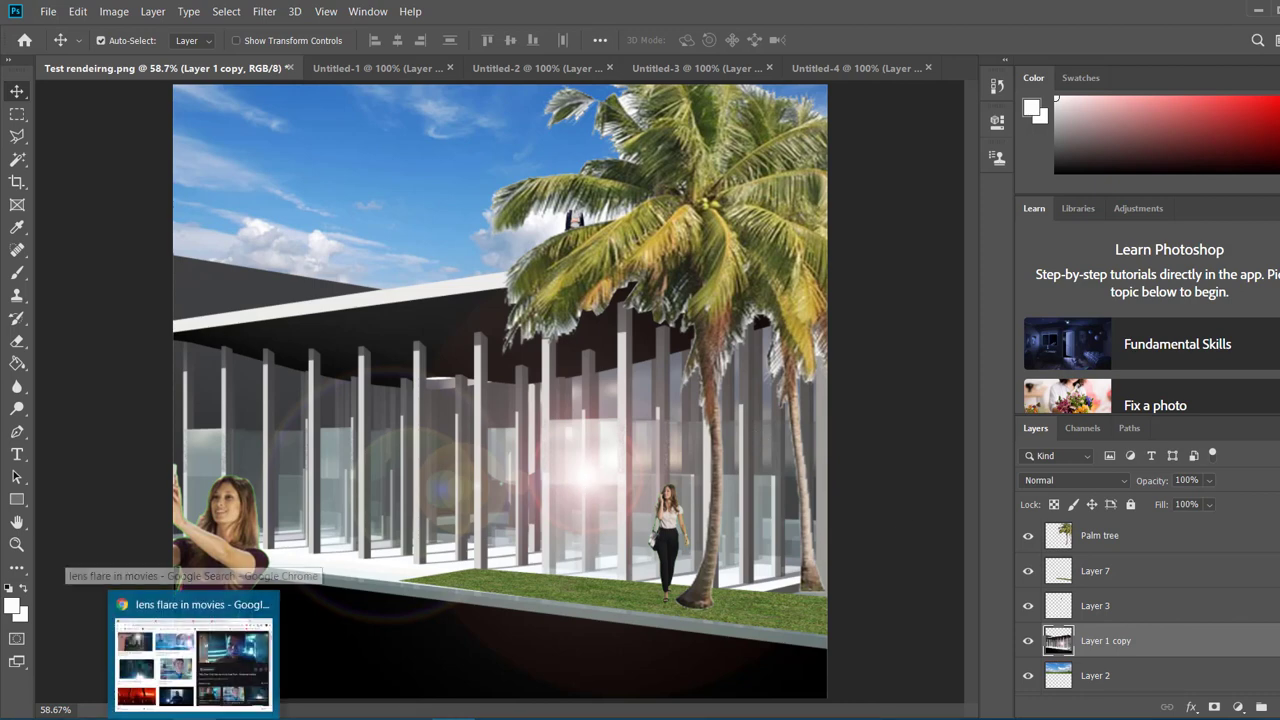
# Switch to Chrome and search Google for "architecture rendering pinterest" in the lens flare tab.
pyautogui.click(195, 665)
pyautogui.click(331, 54)
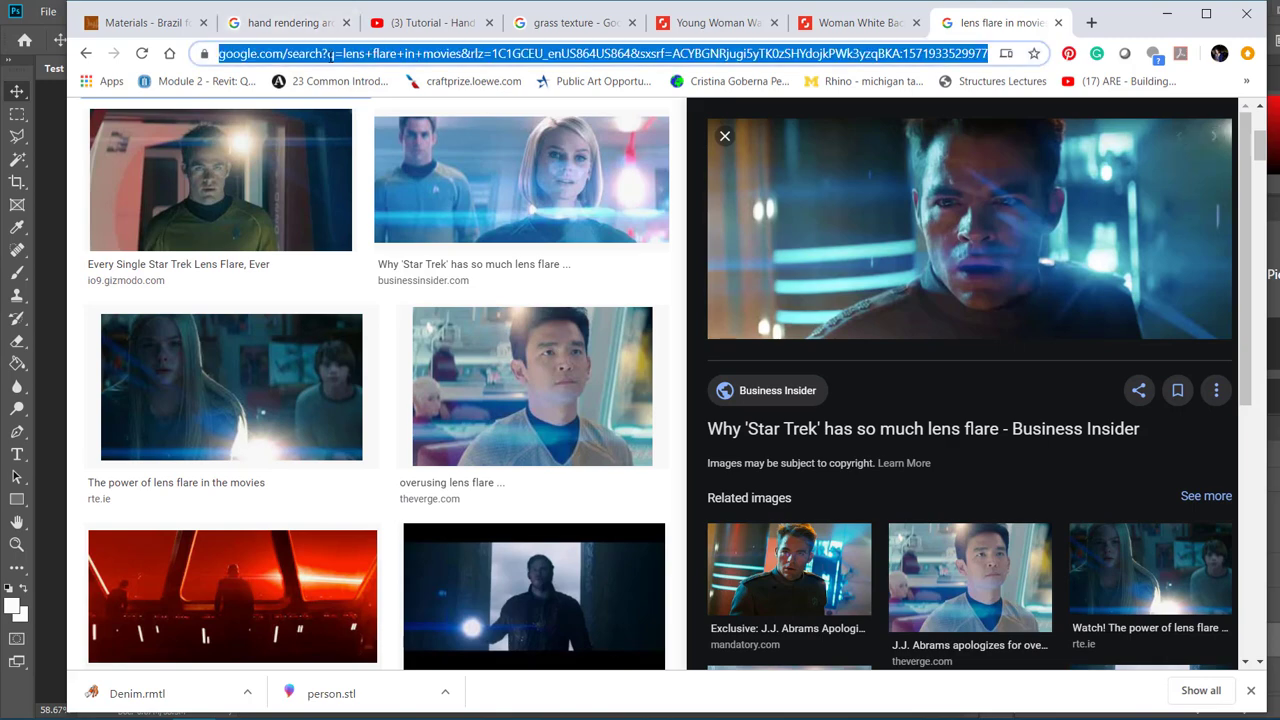
pyautogui.write('archit')
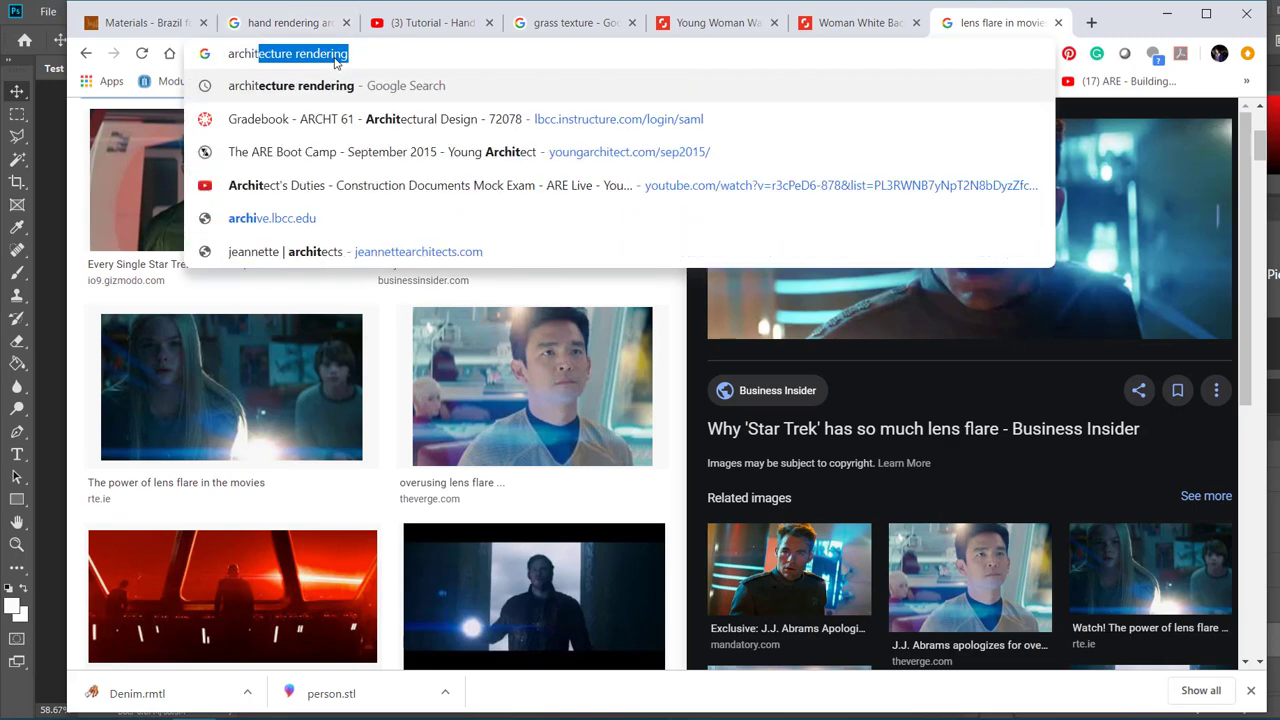
pyautogui.write('ecture rending')
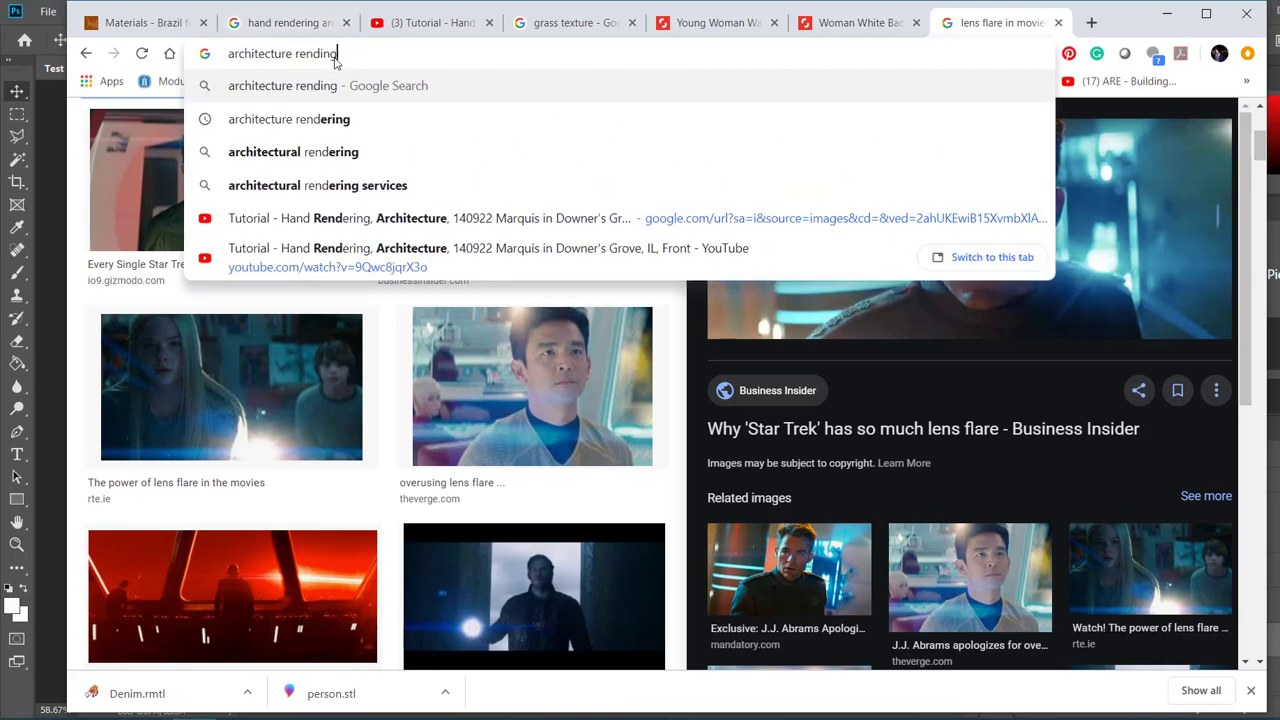
pyautogui.press('BackSpace')
pyautogui.press('BackSpace')
pyautogui.press('BackSpace')
pyautogui.write('erin')
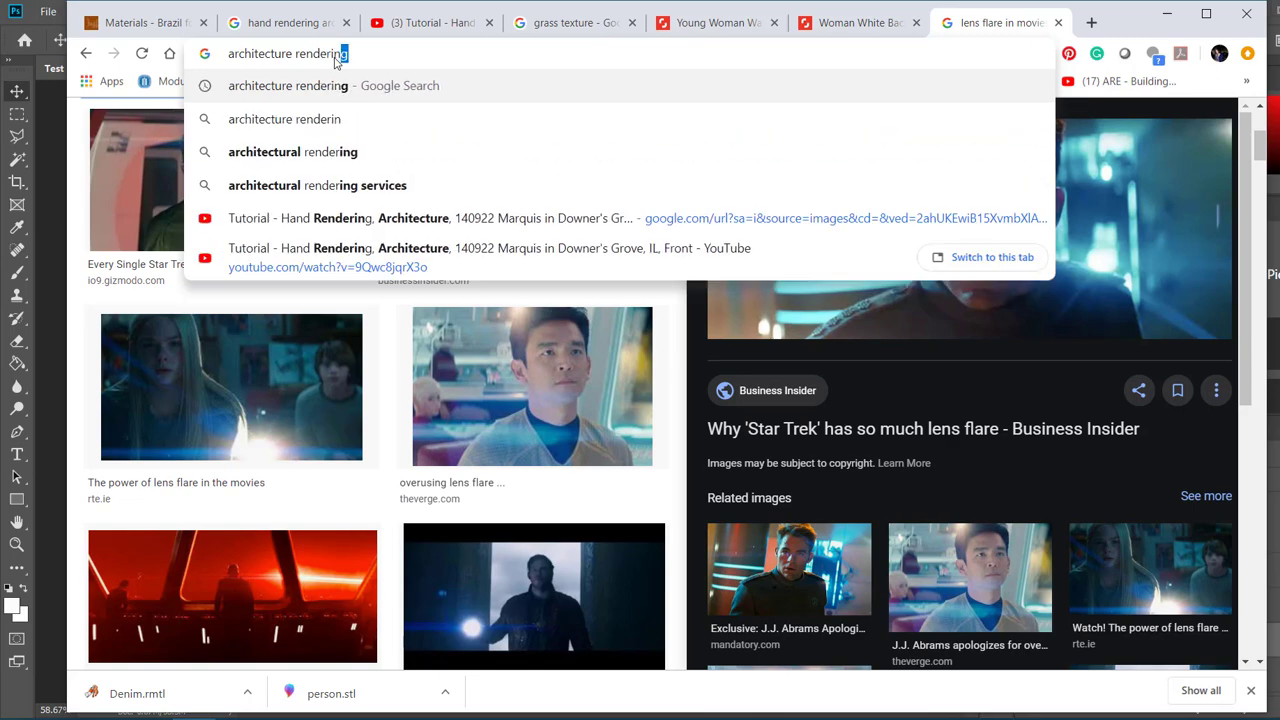
pyautogui.write('g style')
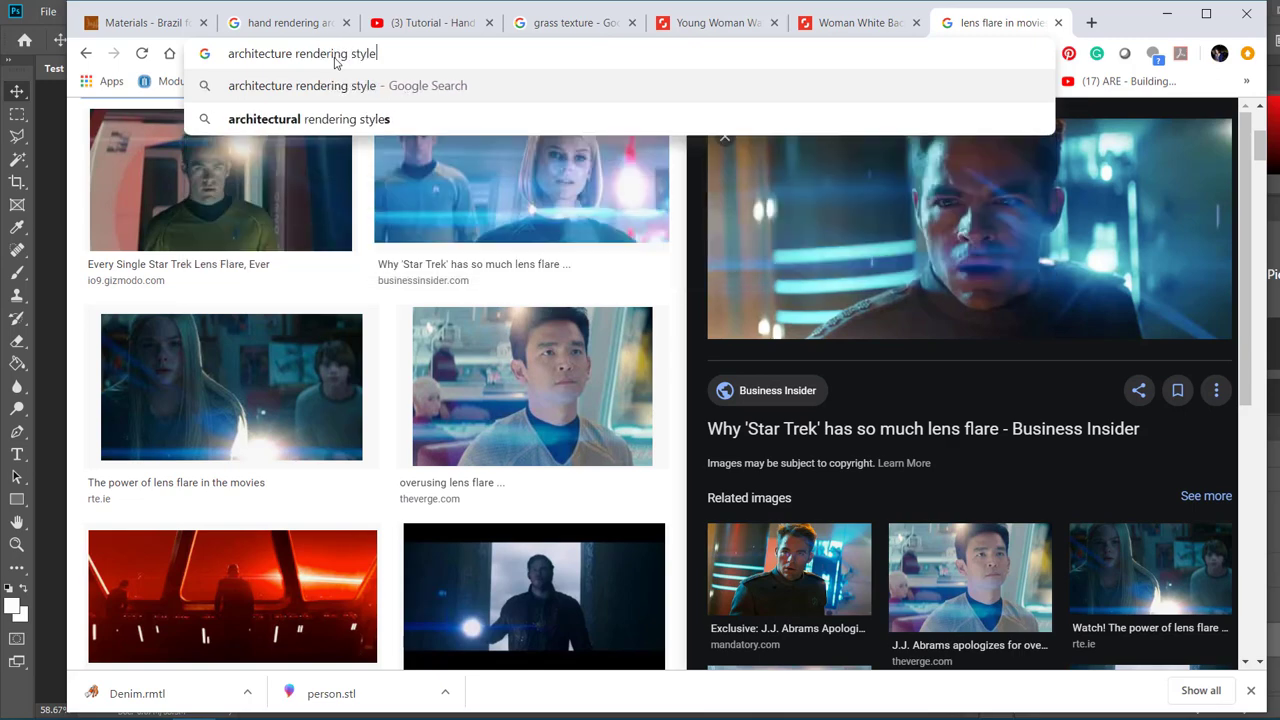
pyautogui.press('BackSpace')
pyautogui.press('BackSpace')
pyautogui.press('BackSpace')
pyautogui.press('BackSpace')
pyautogui.press('BackSpace')
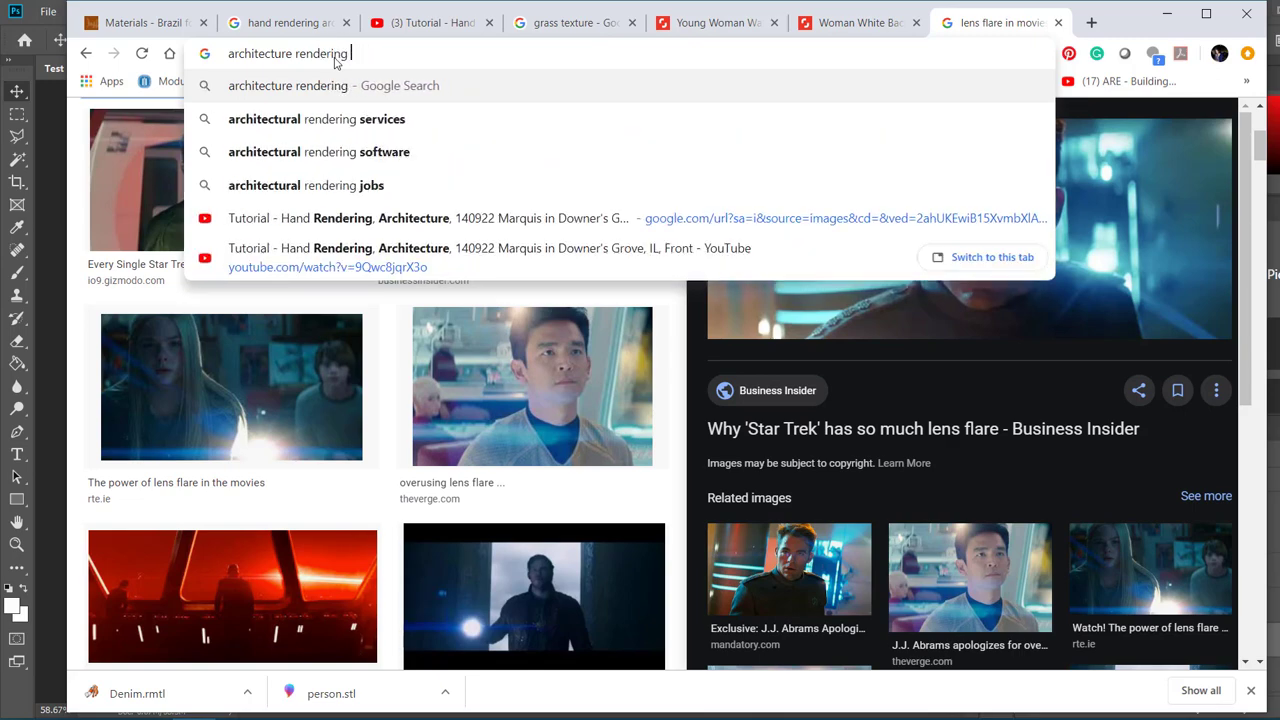
pyautogui.write('pinterest')
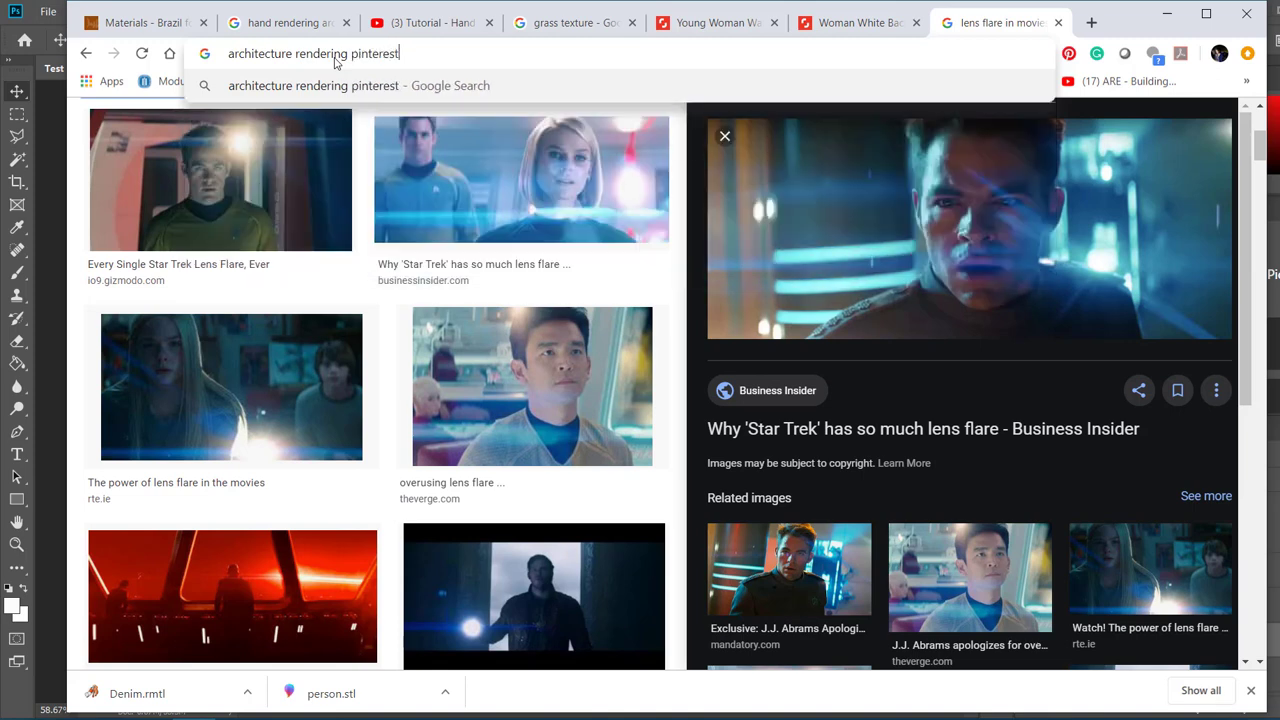
pyautogui.press('Return')
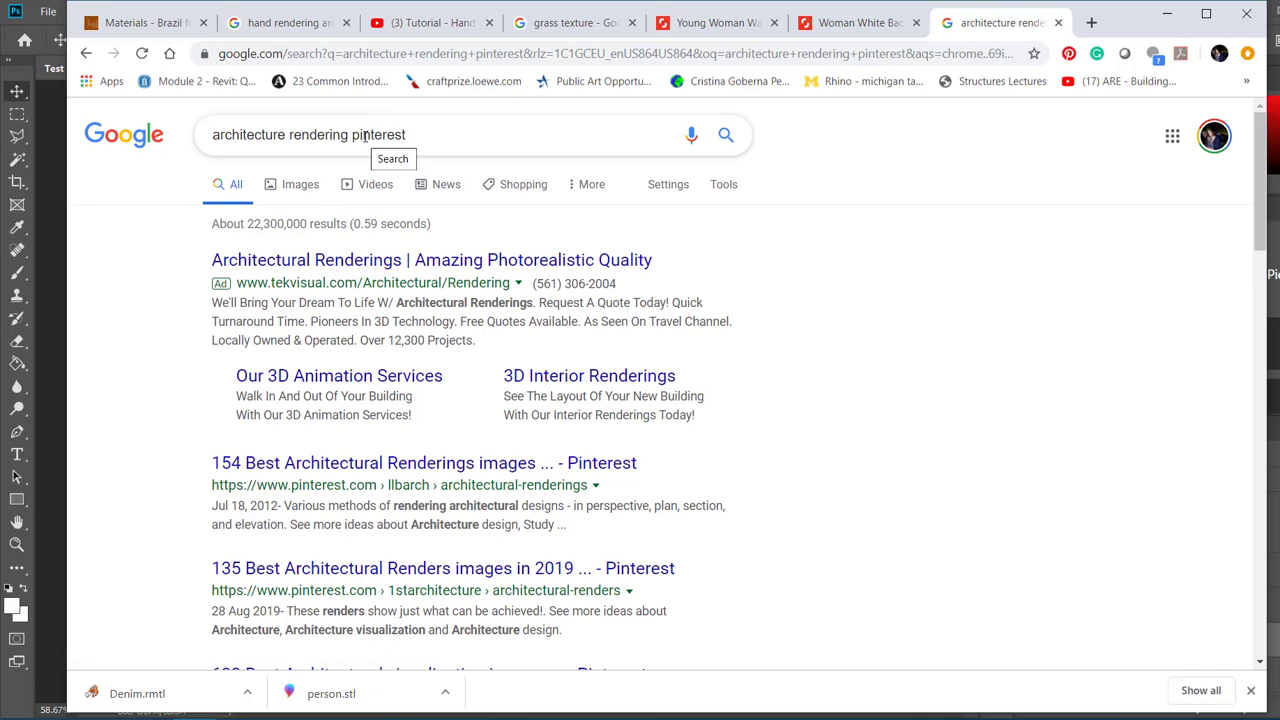
# Open the "135 Best Architectural Renders images in 2019" Pinterest result and examine the board's rendering styles, lighting and entourage.
pyautogui.scroll(-3, 305, 330)
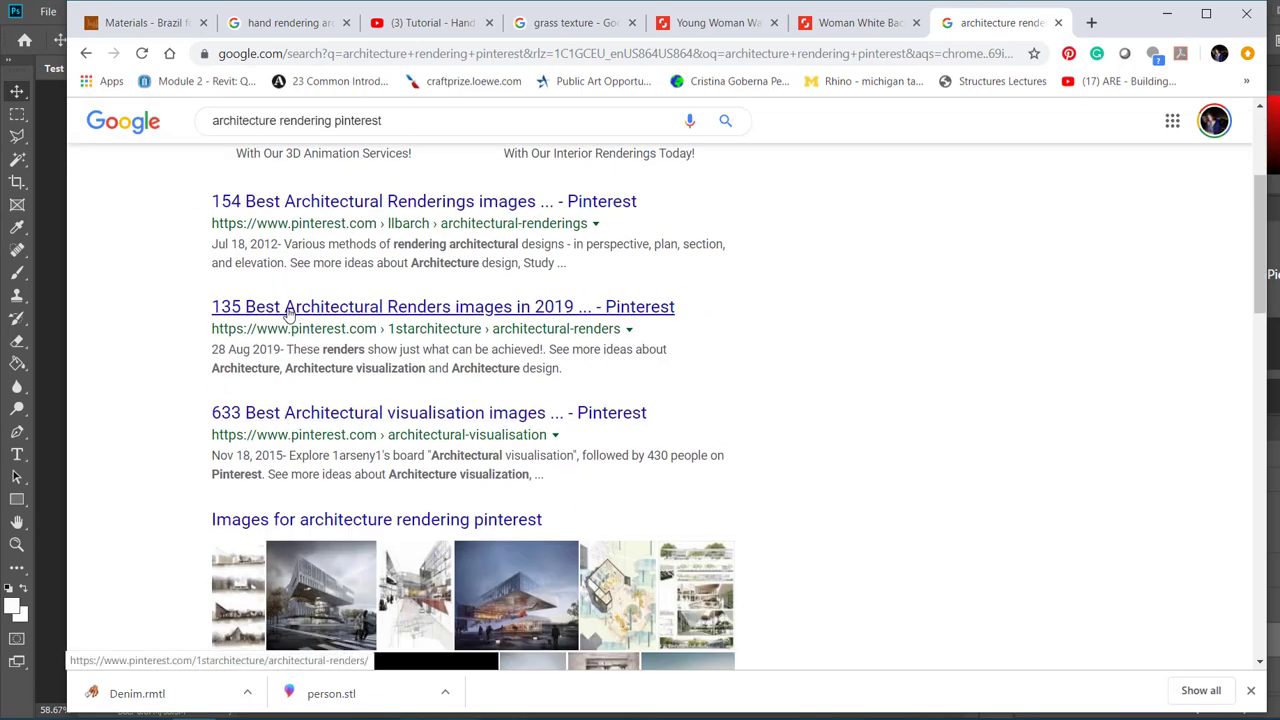
pyautogui.click(288, 313)
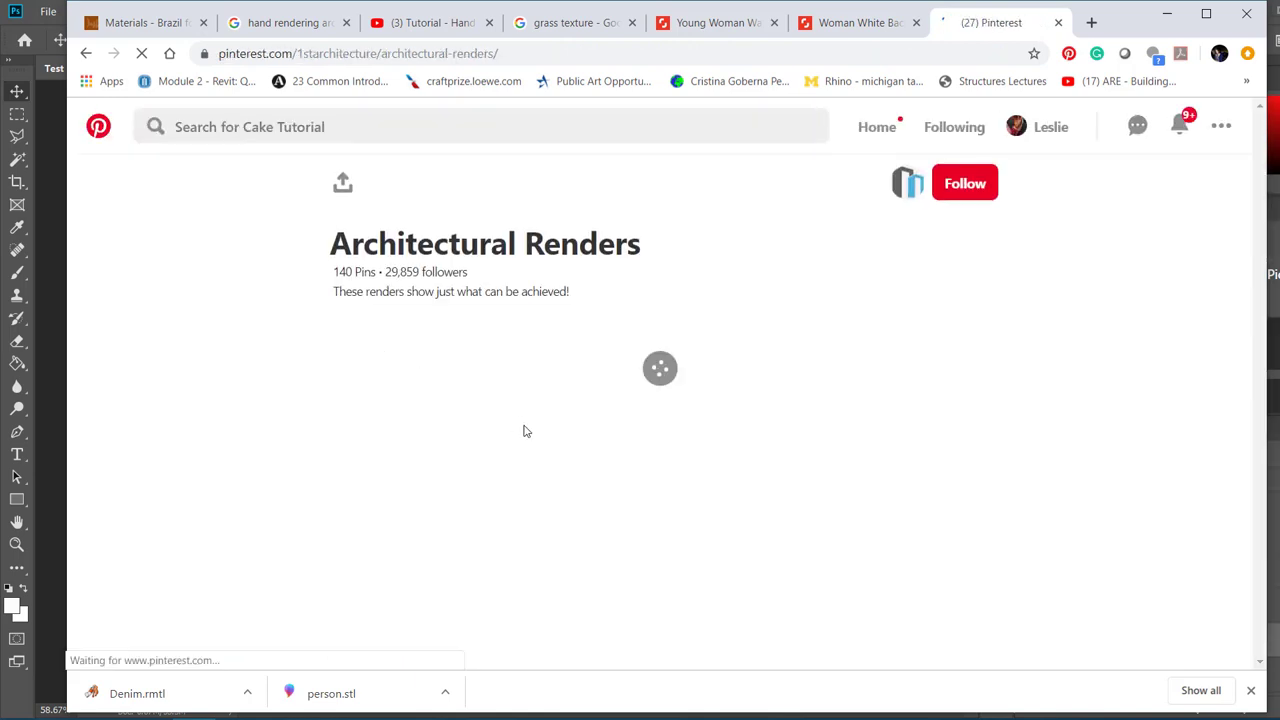
pyautogui.scroll(-4, 521, 425)
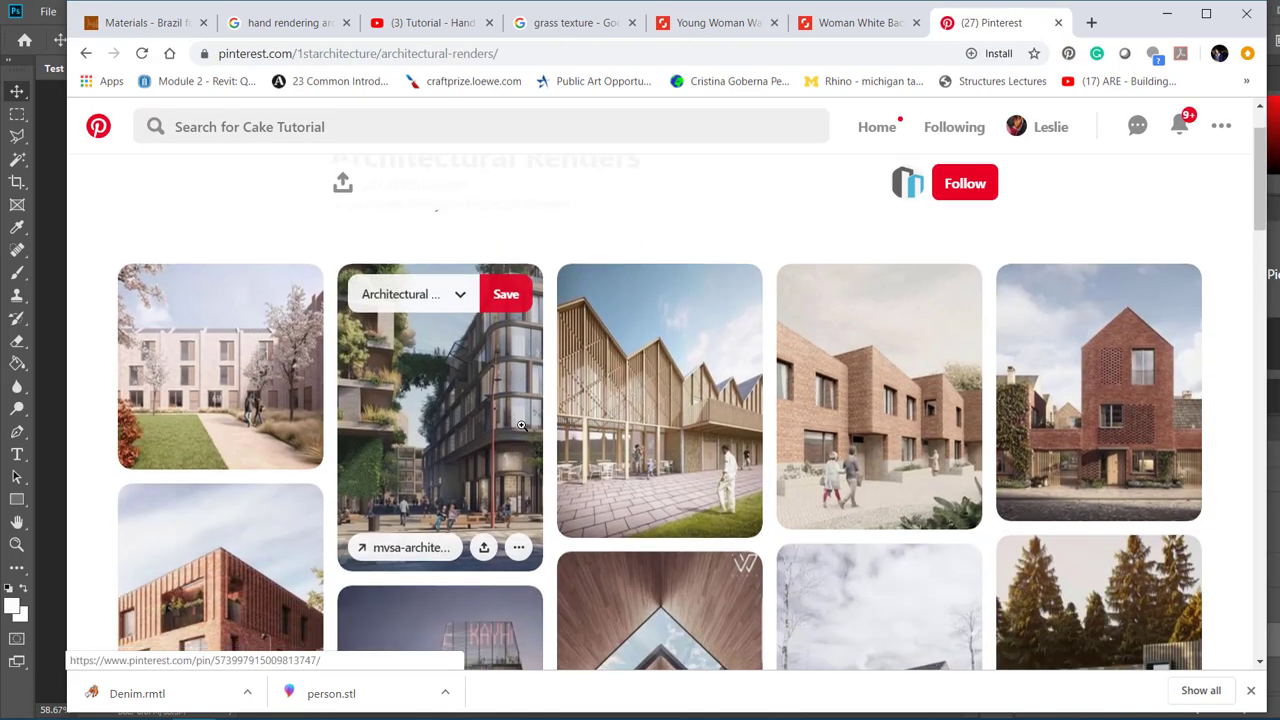
pyautogui.scroll(-5, 514, 421)
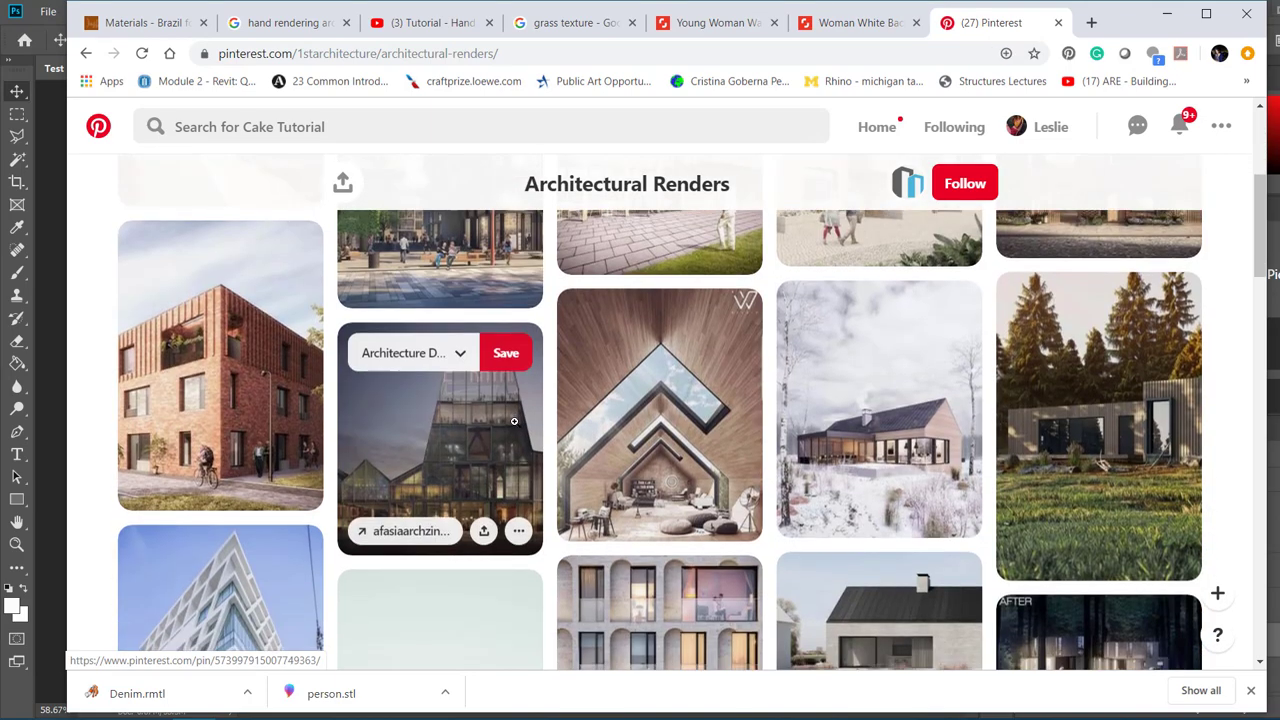
pyautogui.scroll(-4, 514, 421)
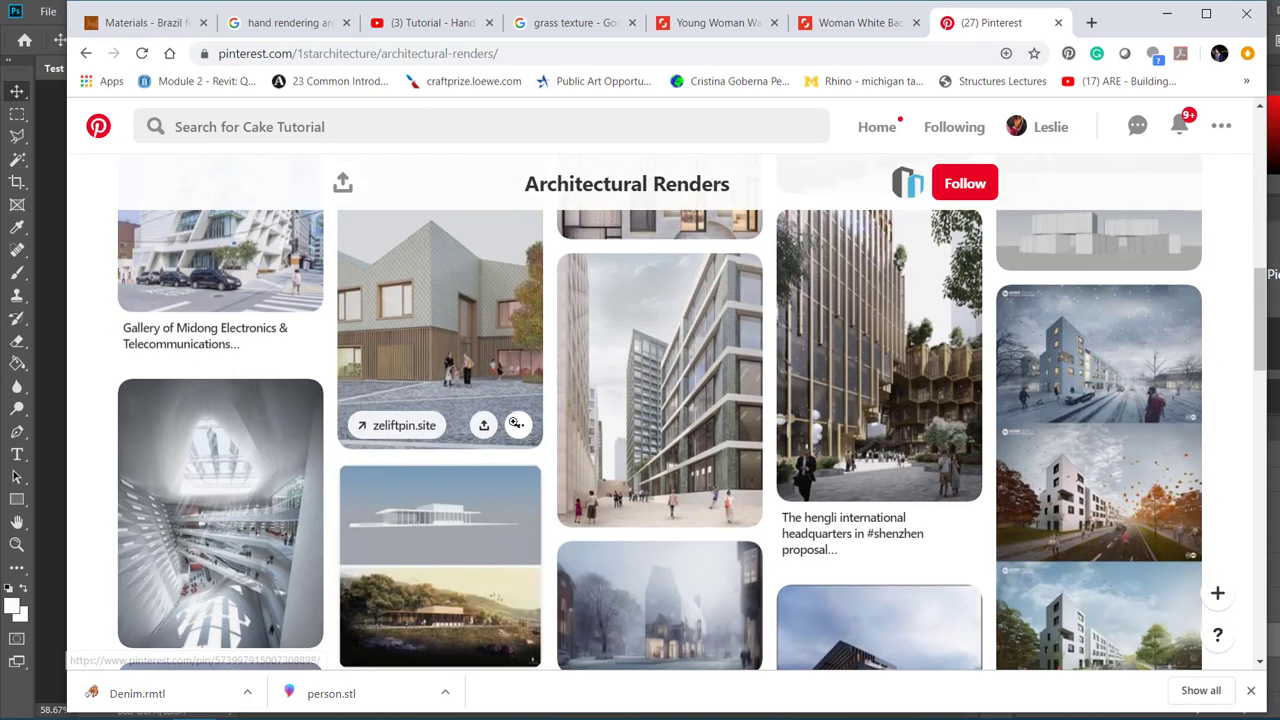
pyautogui.scroll(-6, 514, 428)
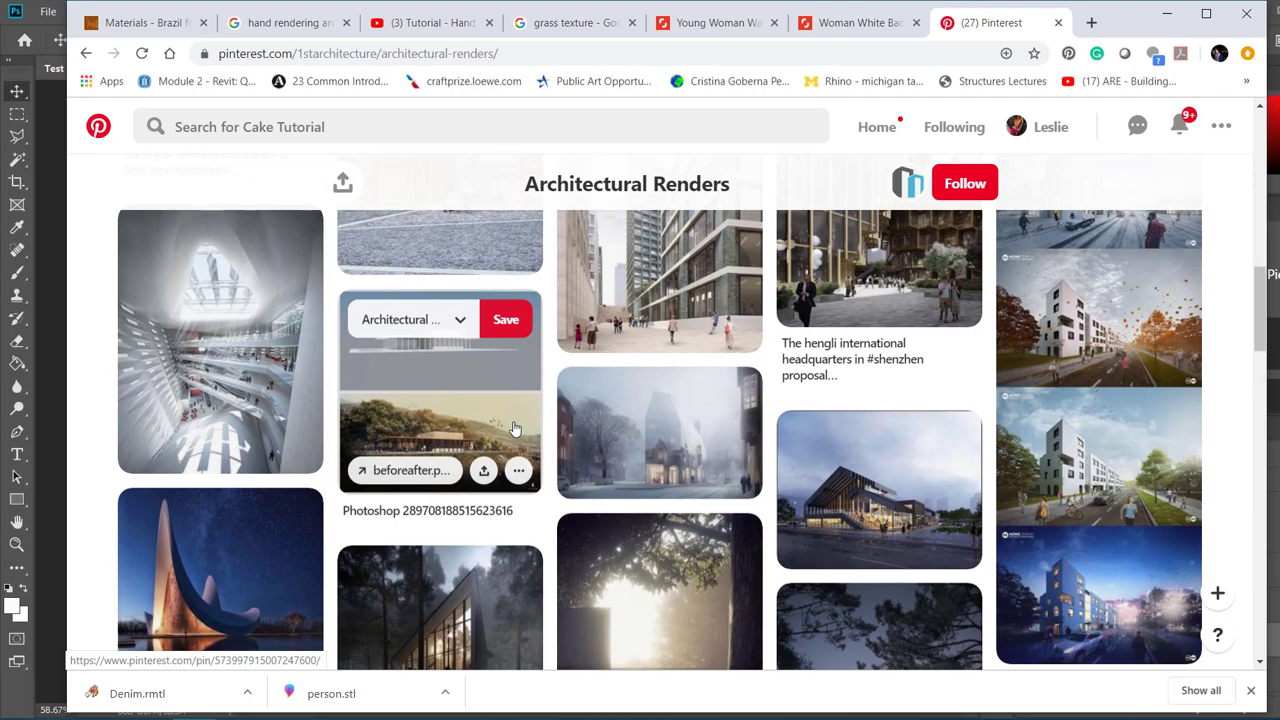
pyautogui.scroll(-10, 503, 428)
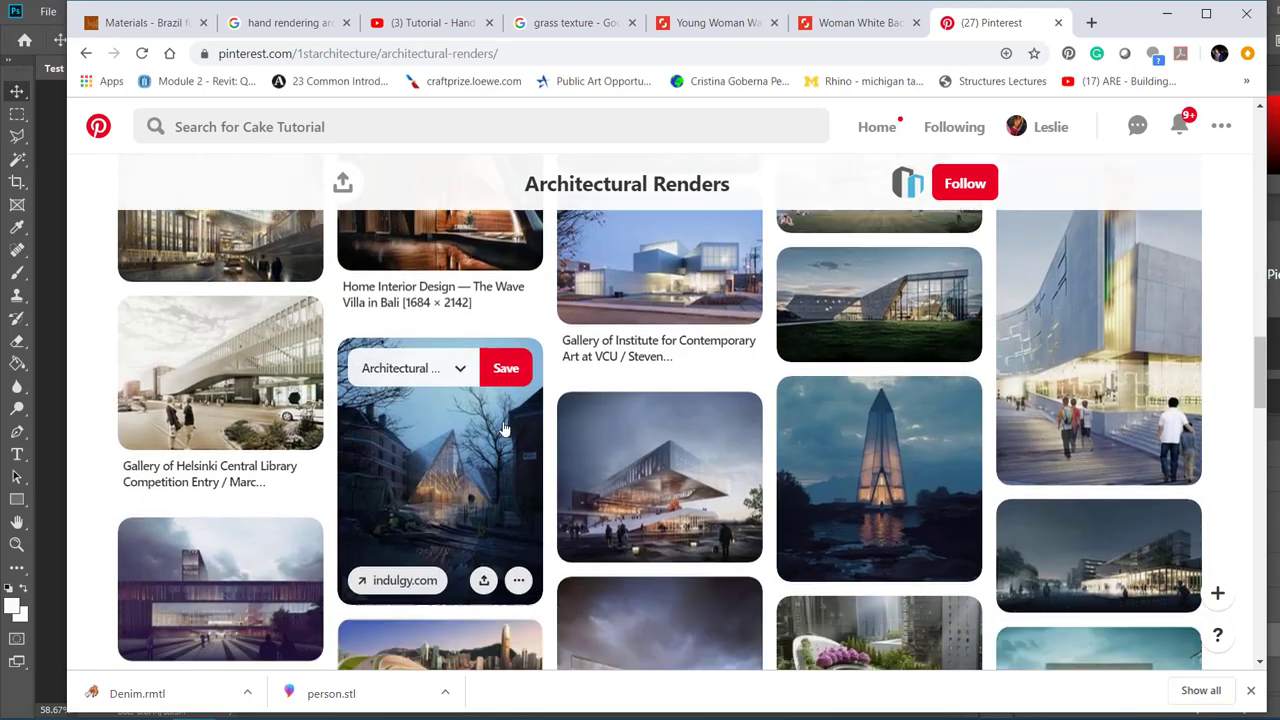
pyautogui.scroll(-10, 503, 421)
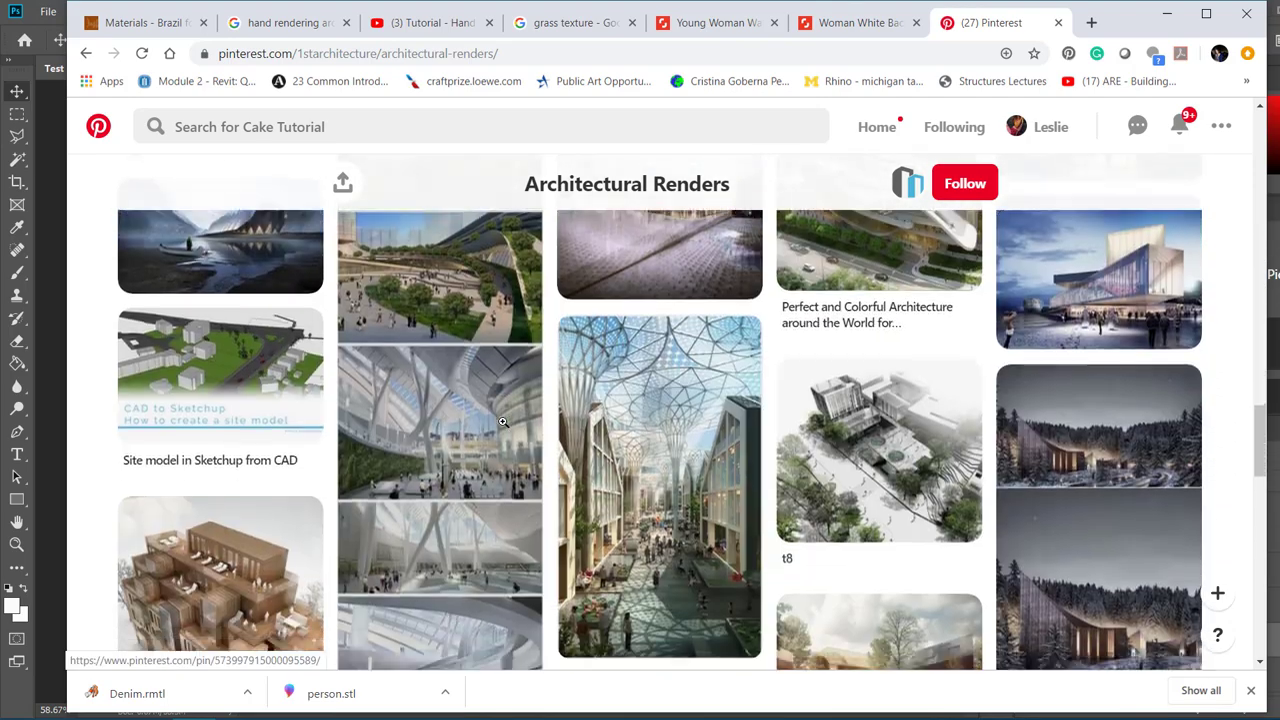
pyautogui.scroll(-2, 500, 423)
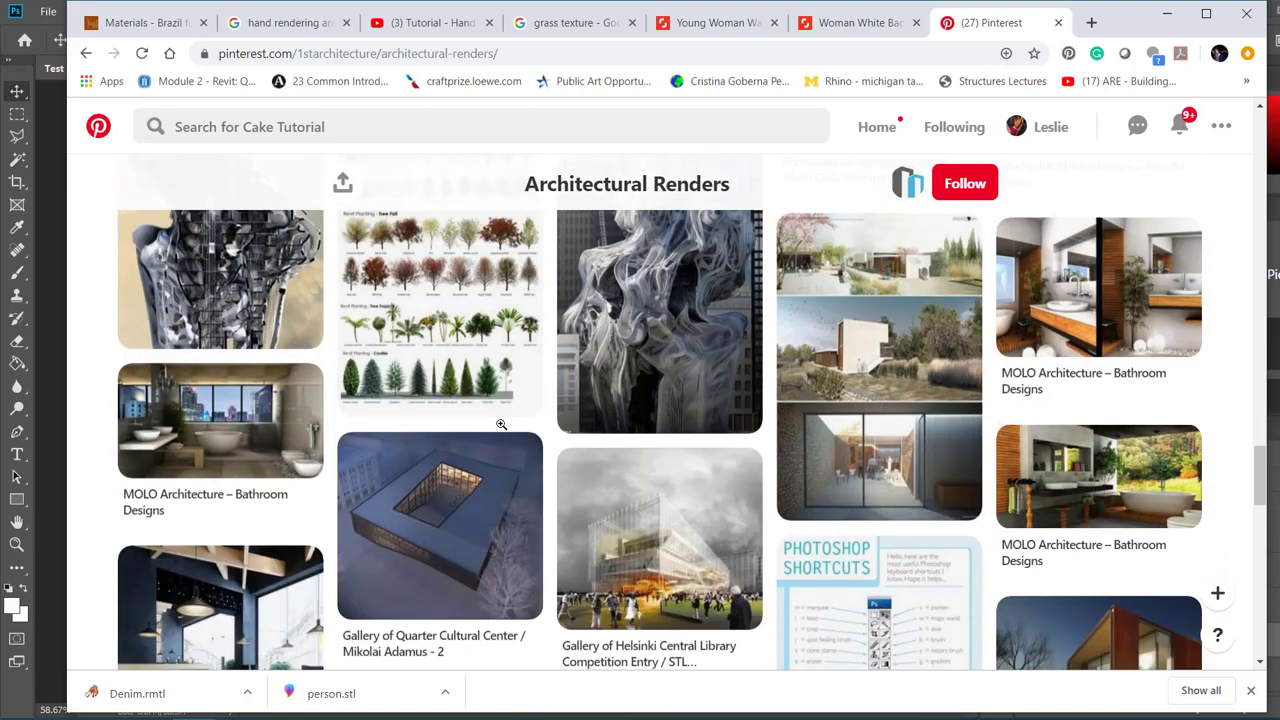
pyautogui.scroll(3, 500, 423)
pyautogui.scroll(-2, 500, 423)
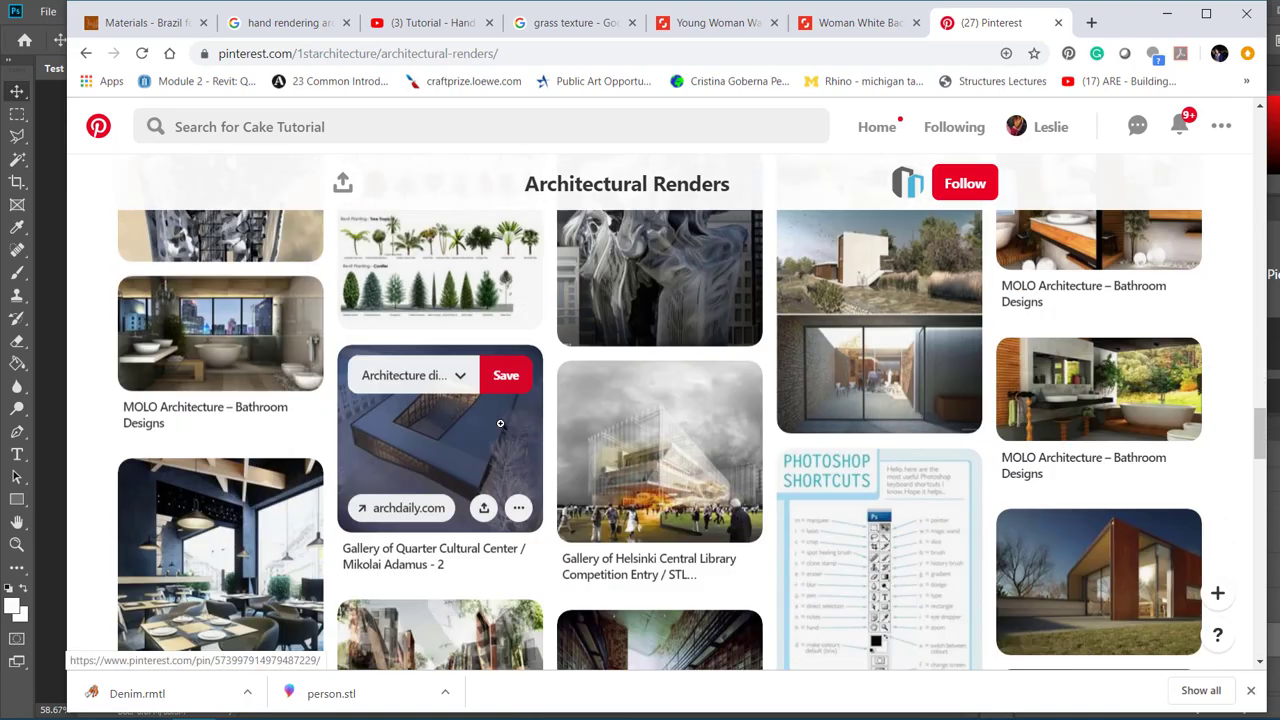
pyautogui.scroll(-3, 500, 423)
pyautogui.scroll(-1, 501, 424)
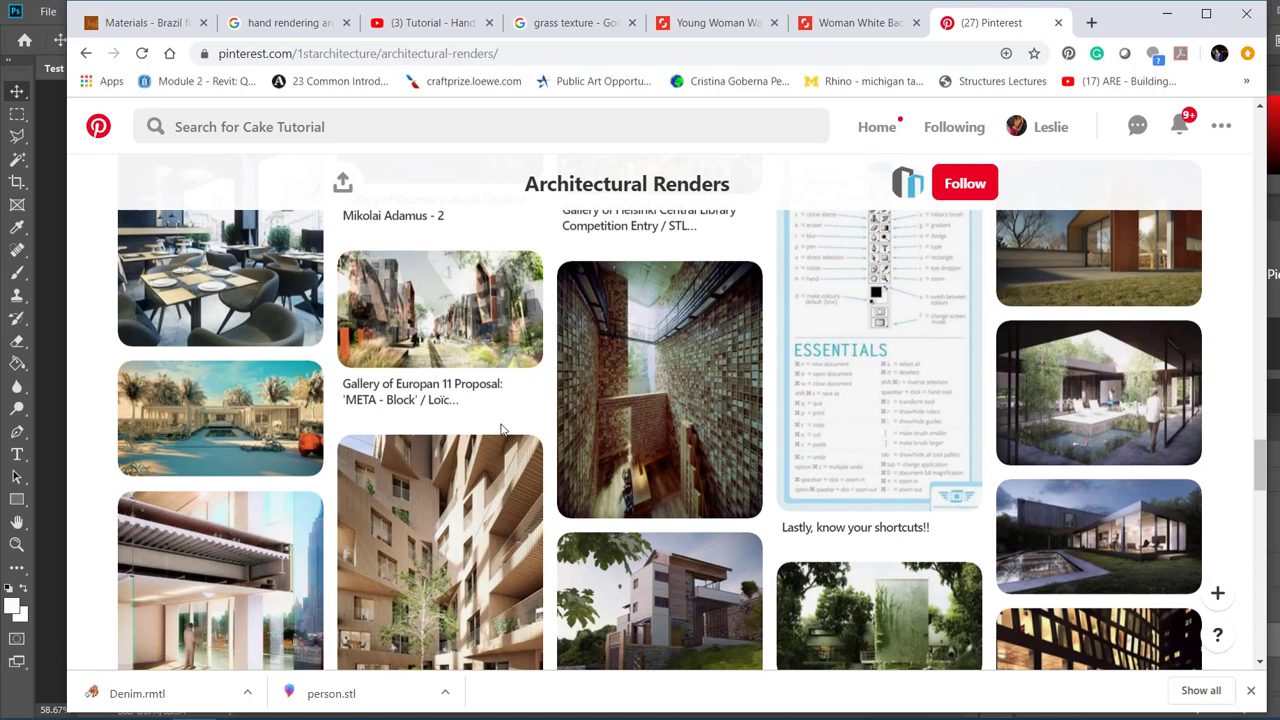
pyautogui.scroll(-1, 501, 429)
pyautogui.scroll(-3, 501, 424)
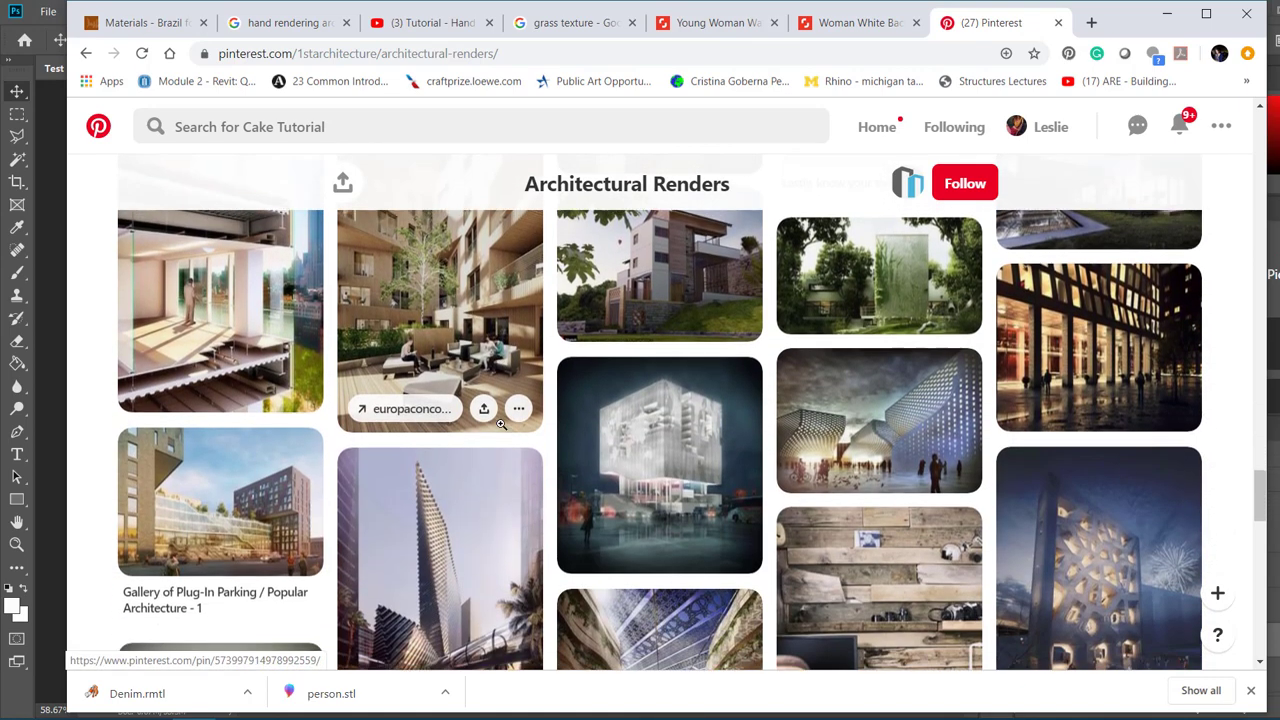
pyautogui.scroll(-1, 501, 424)
pyautogui.scroll(-2, 501, 424)
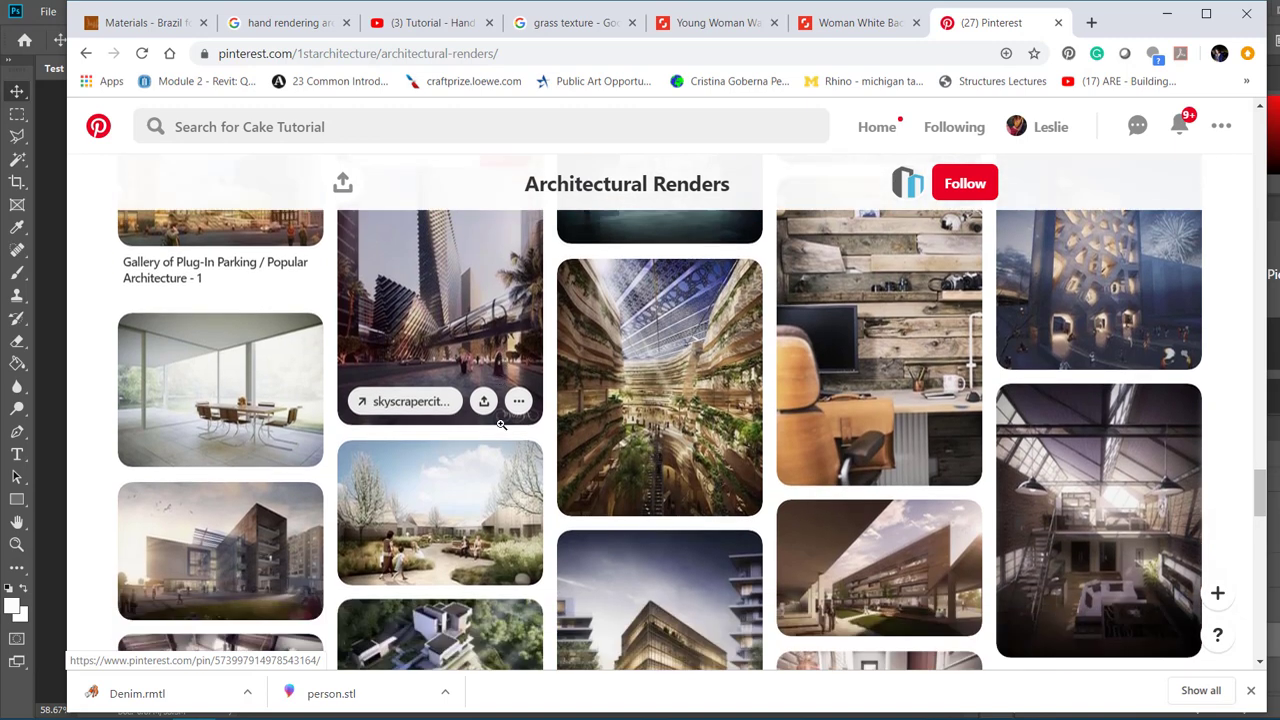
# Browse the rest of the Architectural Renders board for interior, dusk and exterior renderings, comparing their lighting, atmosphere and use of people and vegetation.
pyautogui.scroll(-10, 501, 424)
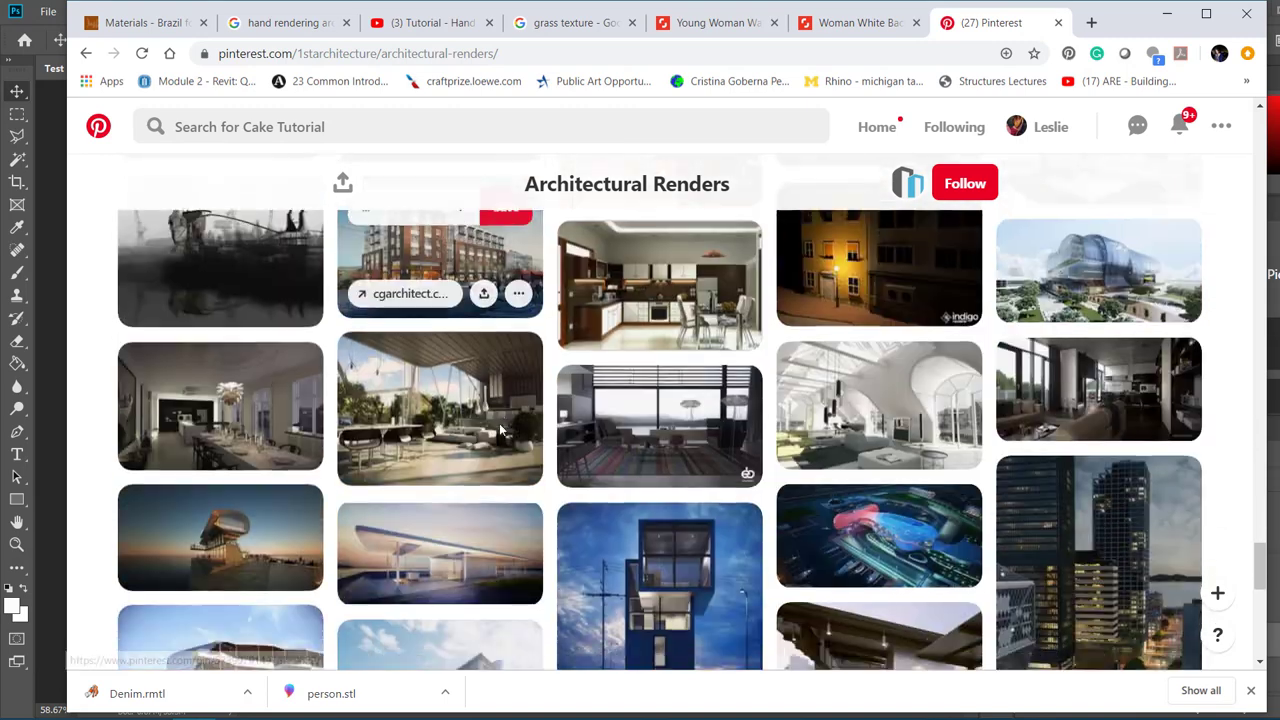
pyautogui.scroll(-4, 499, 423)
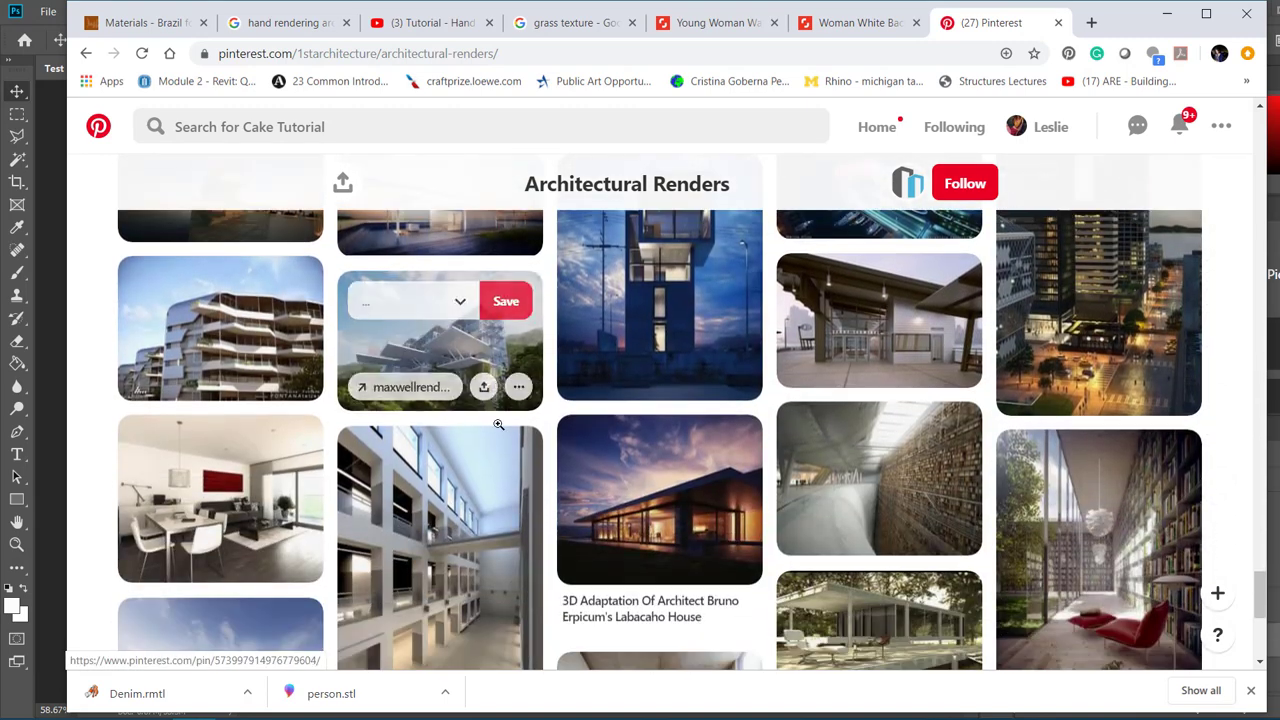
pyautogui.scroll(-3, 498, 424)
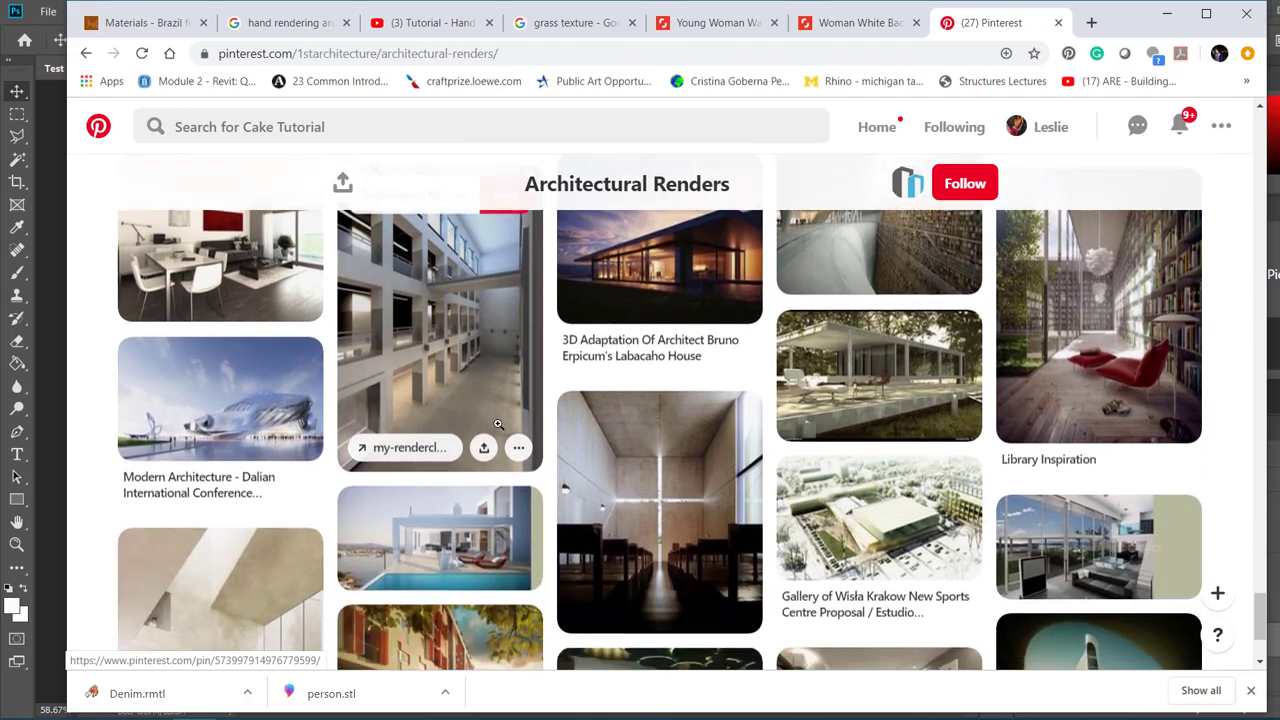
pyautogui.scroll(-2, 498, 424)
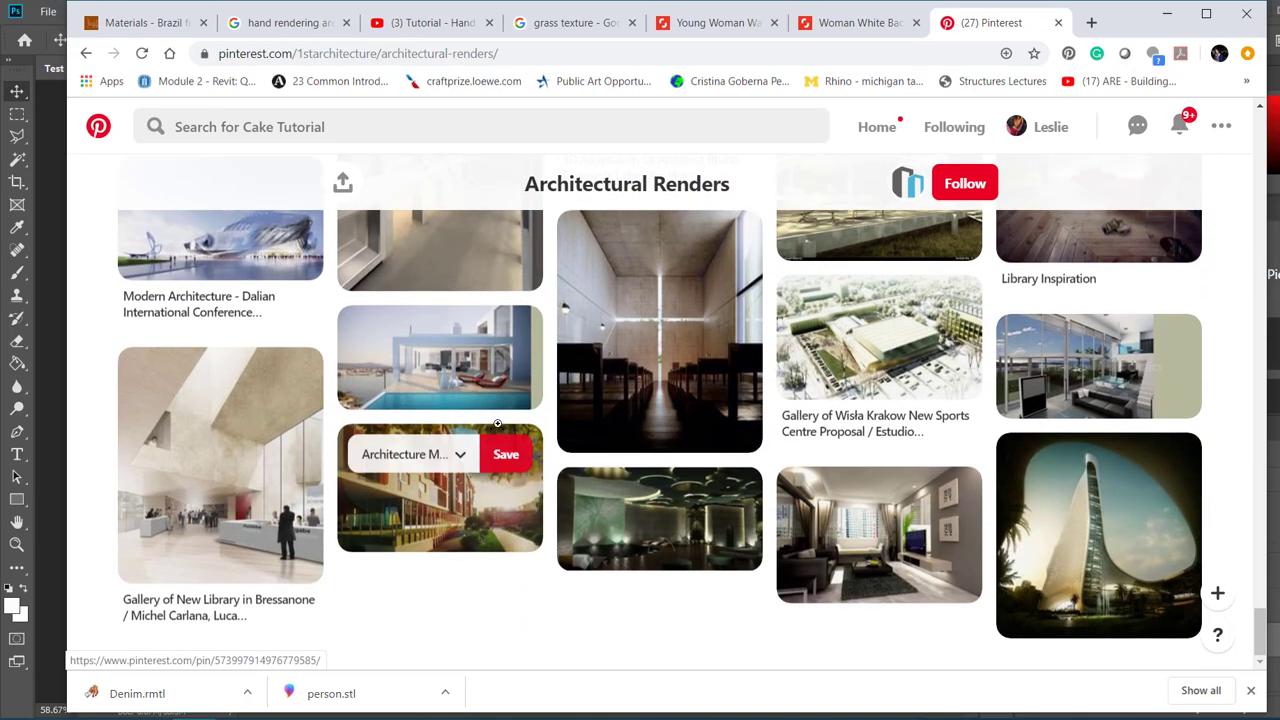
pyautogui.scroll(-10, 498, 424)
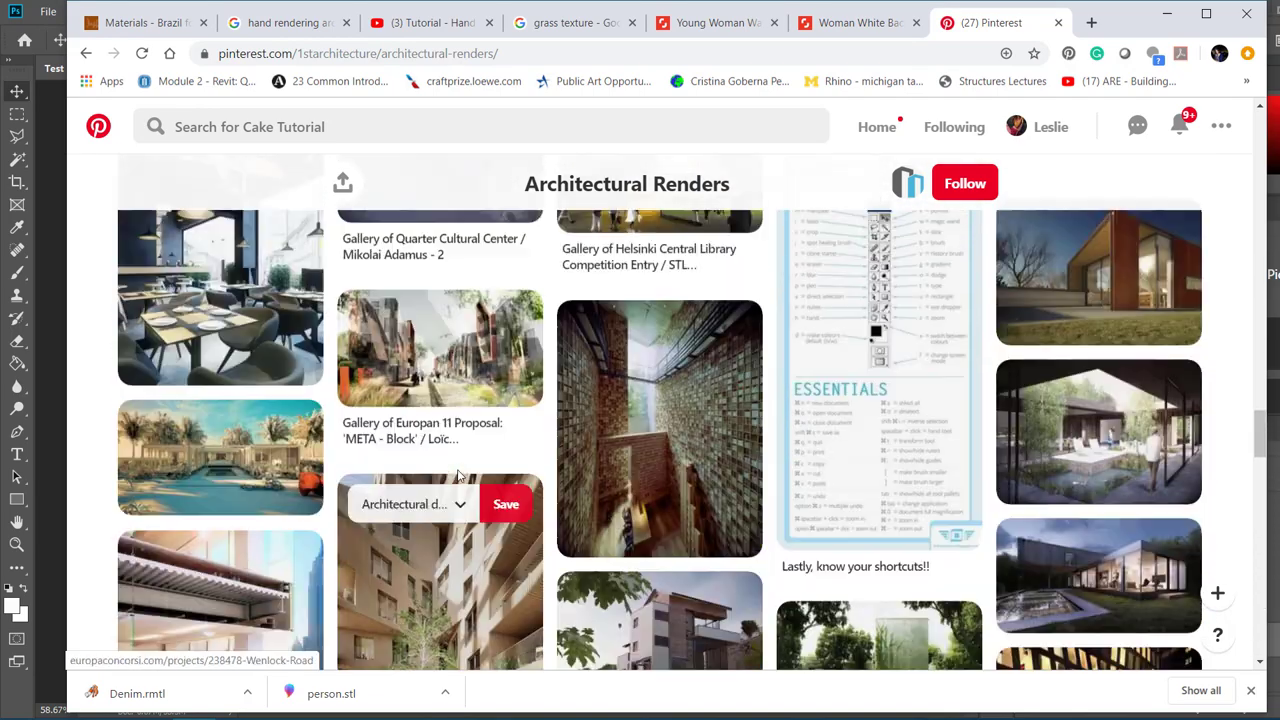
pyautogui.scroll(-15, 459, 476)
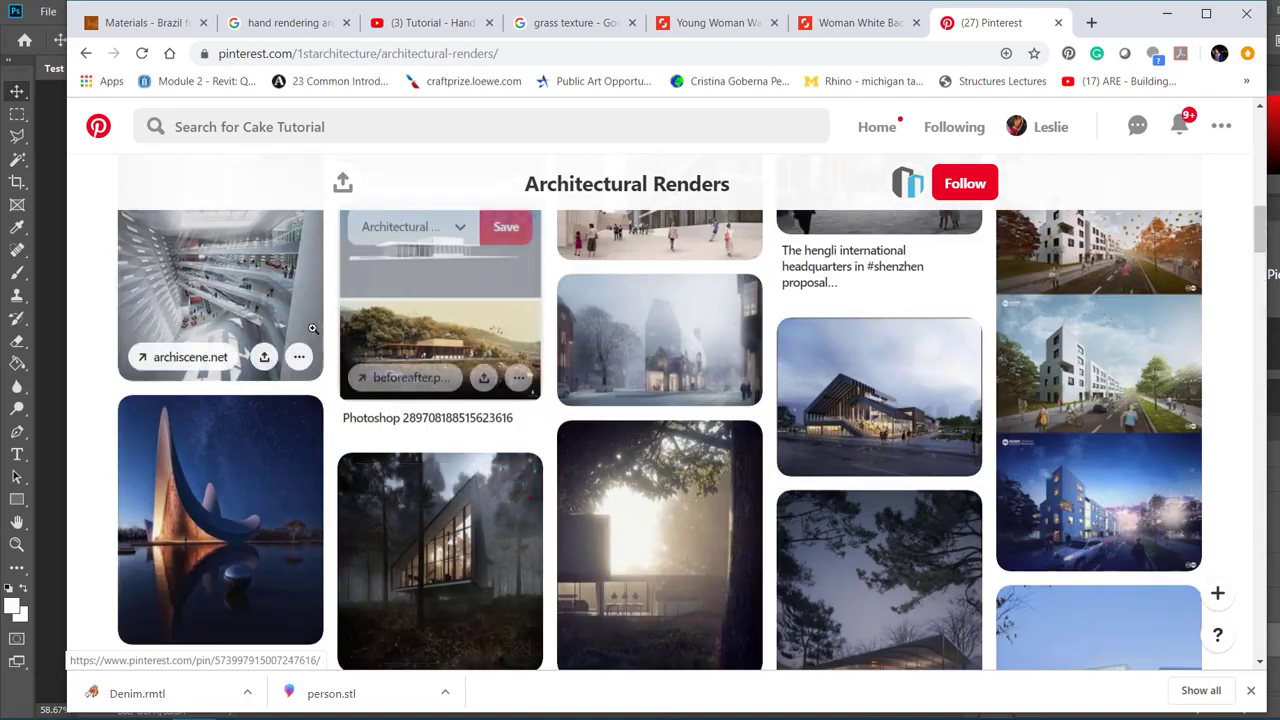